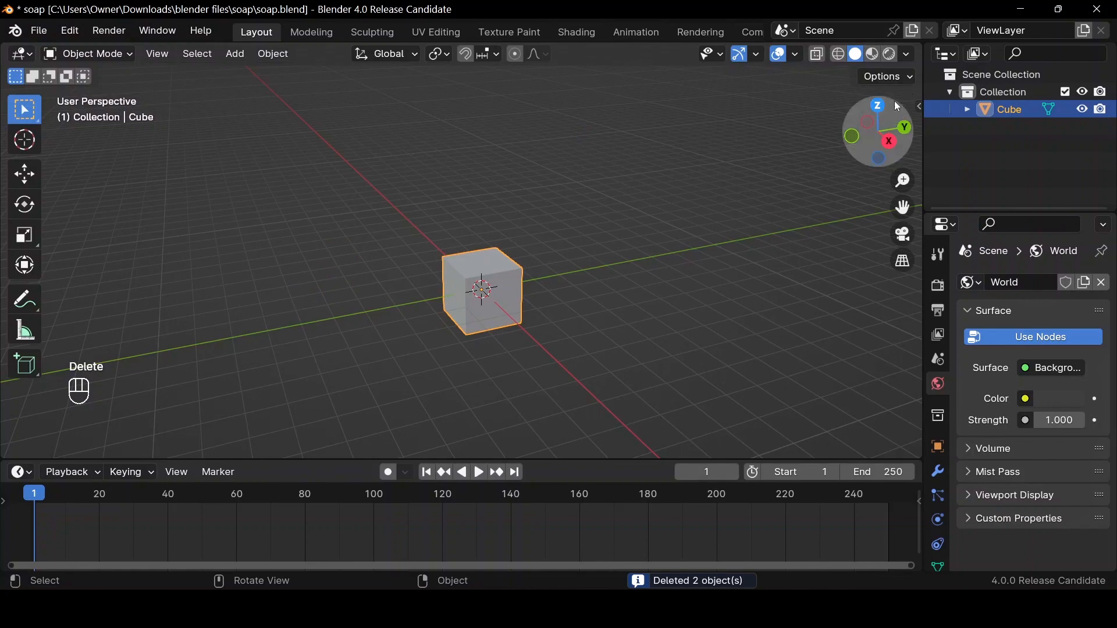
# Scale the cube by 1.5 along the Y axis
pyautogui.click(878, 105)
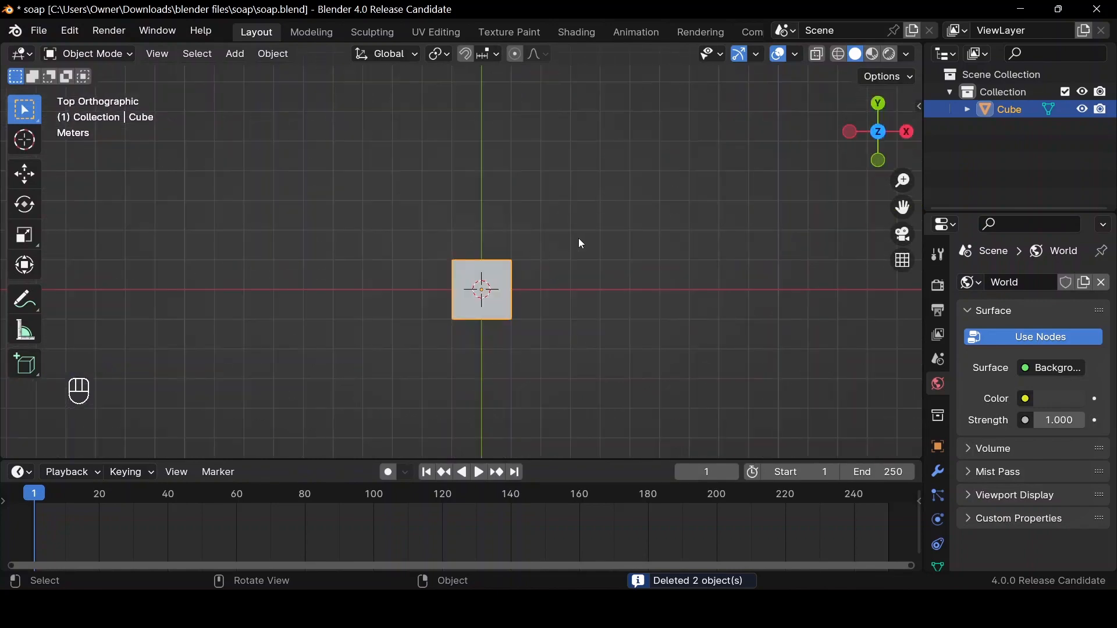
pyautogui.press('s')
pyautogui.press('y')
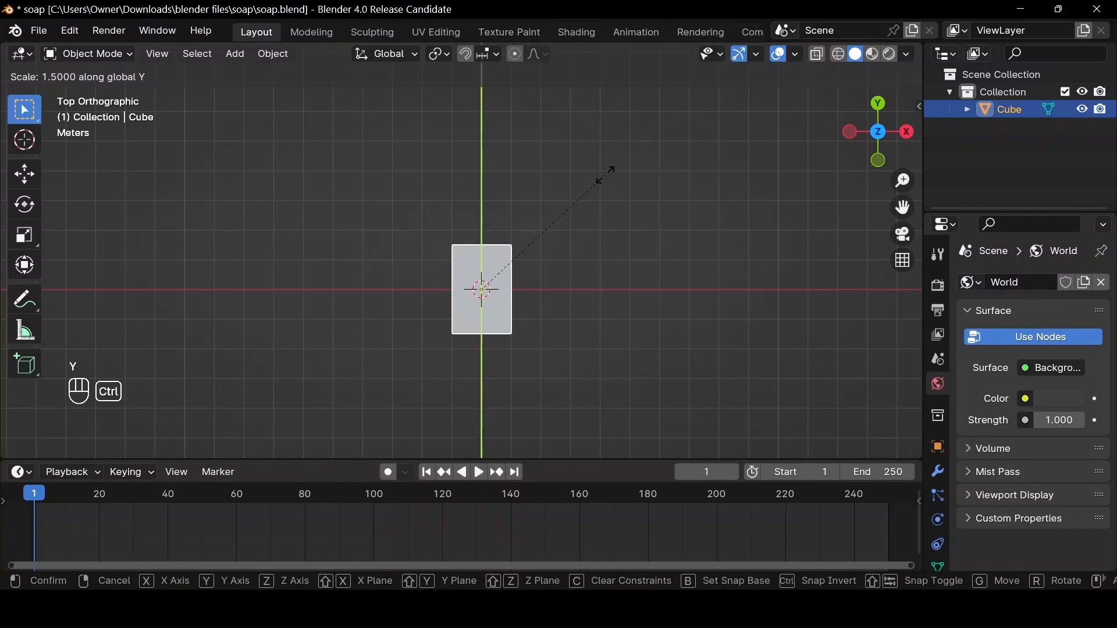
pyautogui.click(606, 175)
# Flatten the stretched cube by scaling it to 0.4 along the Z axis
pyautogui.moveTo(880, 138); pyautogui.dragTo(550, 281)
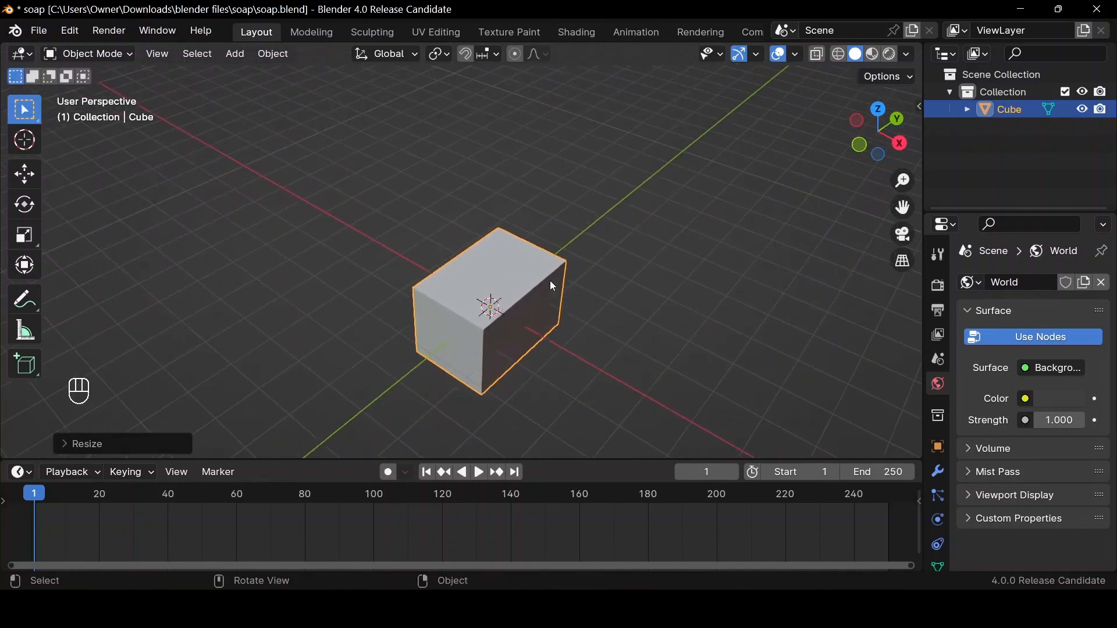
pyautogui.scroll(2, 549, 281)
pyautogui.moveTo(876, 140); pyautogui.dragTo(858, 125)
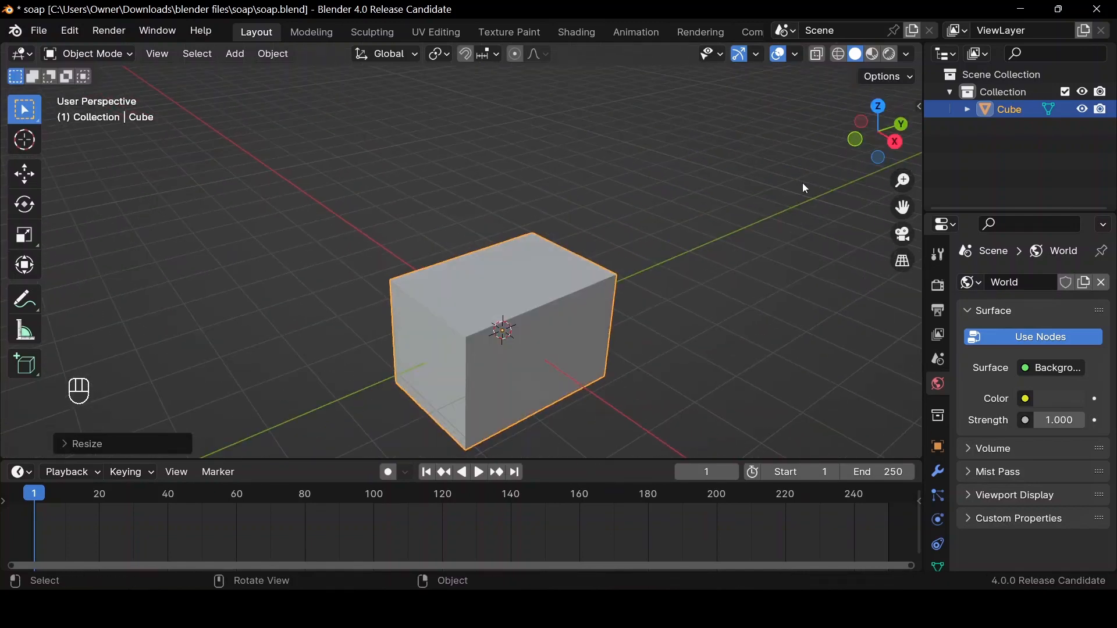
pyautogui.press('s')
pyautogui.write('z')
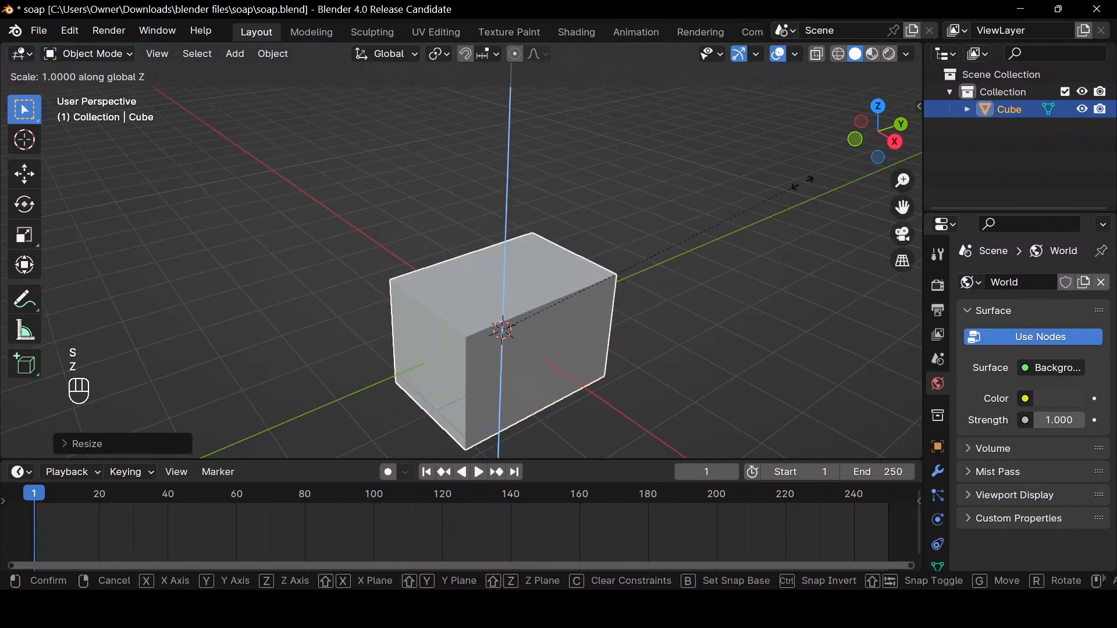
pyautogui.write('.4')
pyautogui.press('Return')
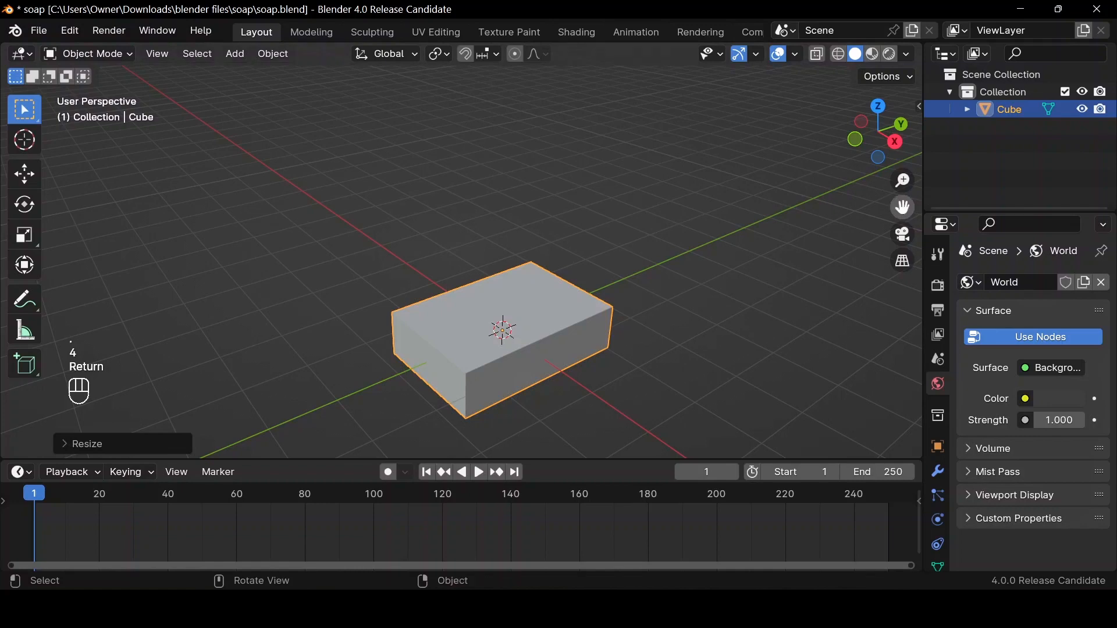
# Apply the scale transform to the flattened block
pyautogui.moveTo(903, 207); pyautogui.dragTo(905, 216)
pyautogui.hotkey('ctrl', 'a')
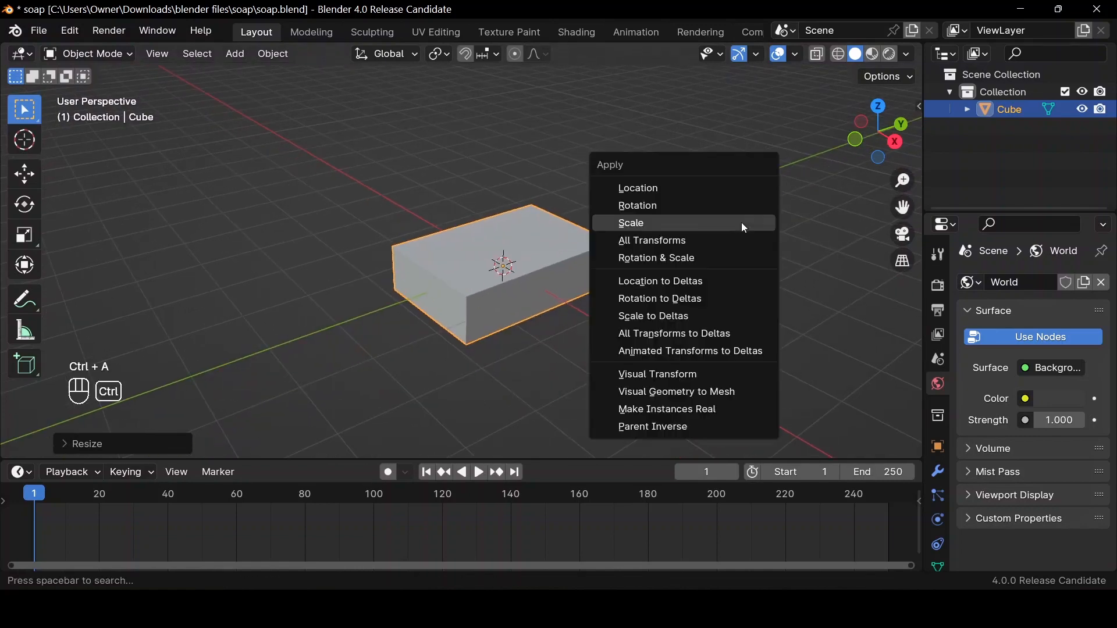
pyautogui.click(741, 222)
# Add a Bevel modifier to the block and set its amount to 0.17 m
pyautogui.click(938, 471)
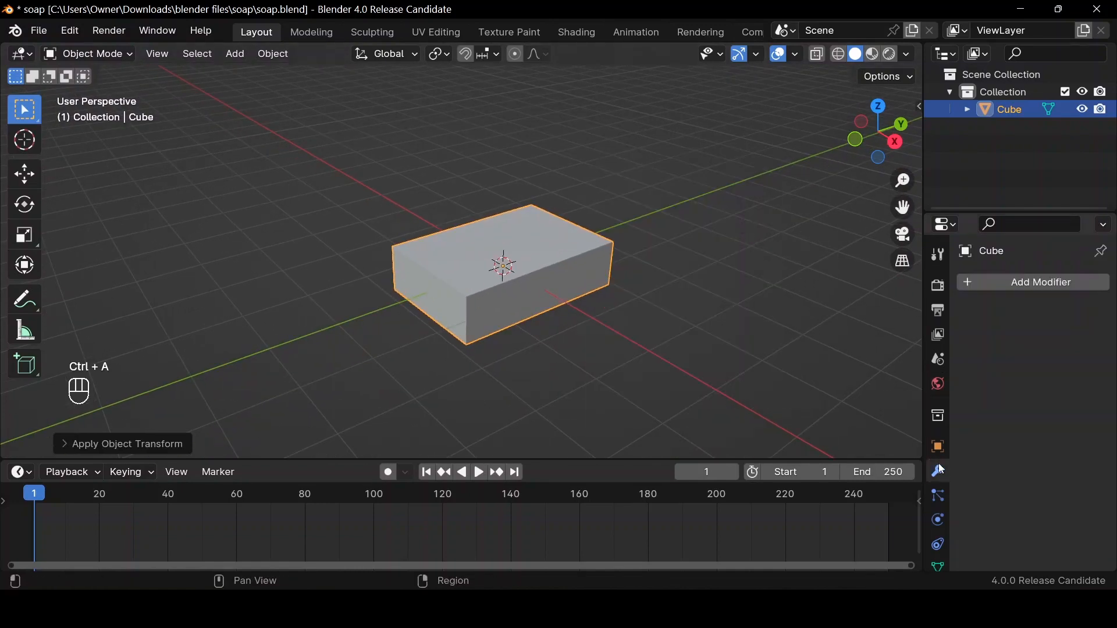
pyautogui.click(1017, 280)
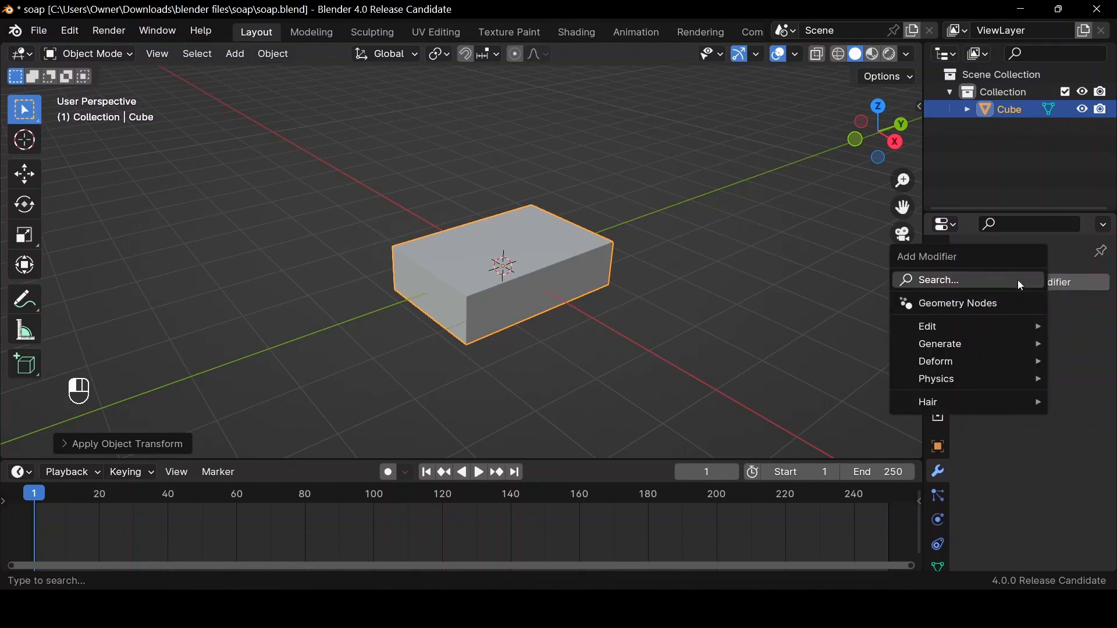
pyautogui.write('bev')
pyautogui.write('el')
pyautogui.press('Return')
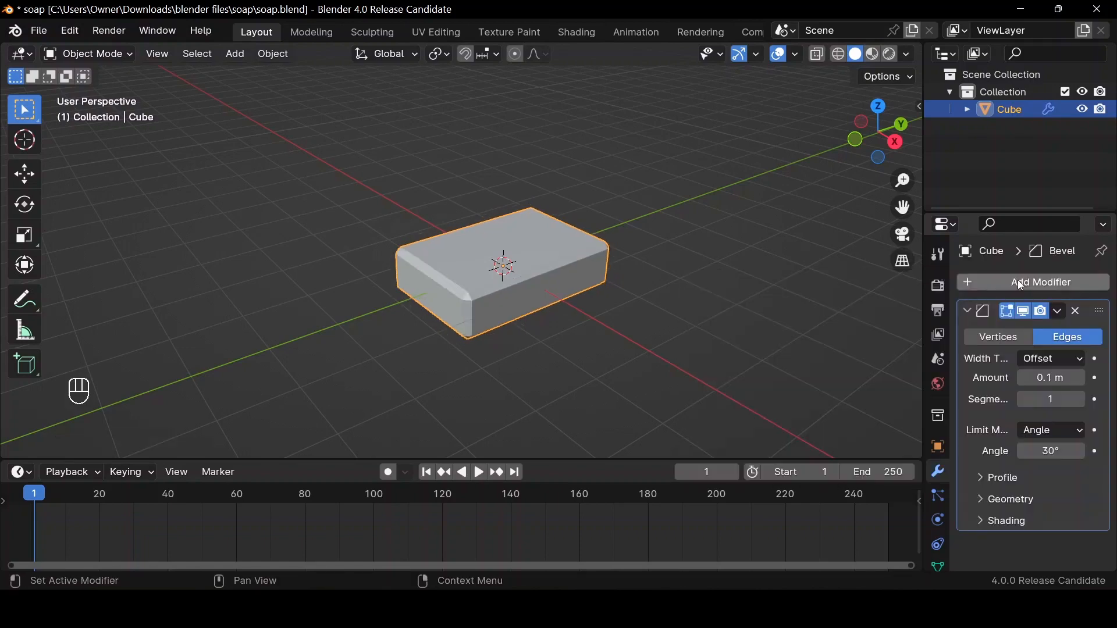
pyautogui.moveTo(1075, 379)
pyautogui.keyDown('shift'); pyautogui.mouseDown()
pyautogui.moveTo(1065, 378)
pyautogui.moveTo(1095, 379)
pyautogui.mouseUp(); pyautogui.keyUp('shift')
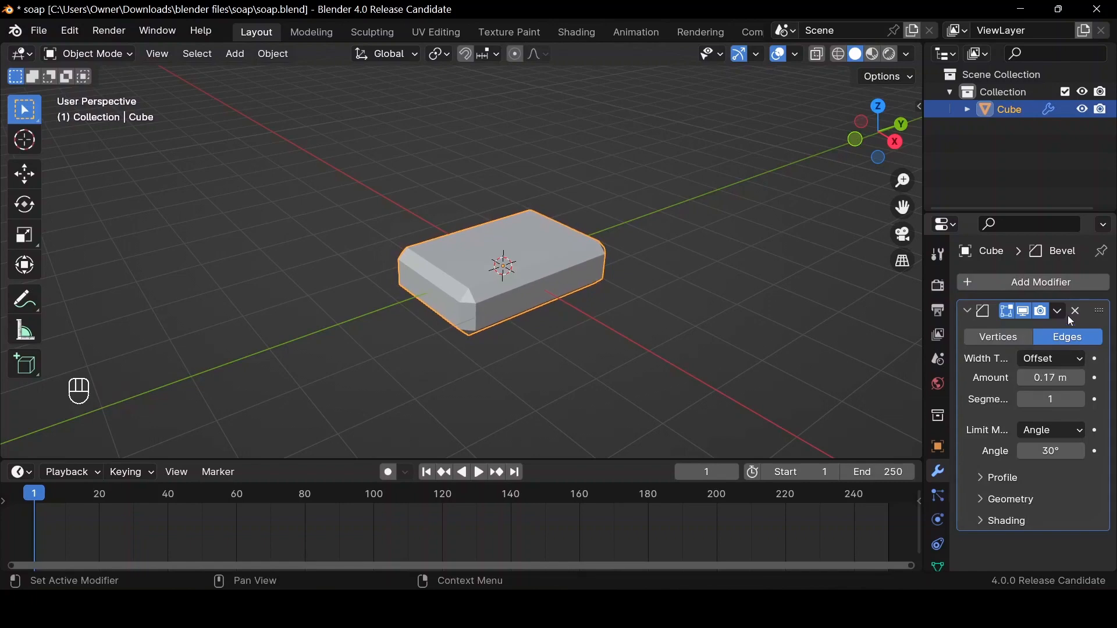
# Add a second Bevel modifier and set its amount to 0.056 m
pyautogui.click(1064, 282)
pyautogui.click(1062, 277)
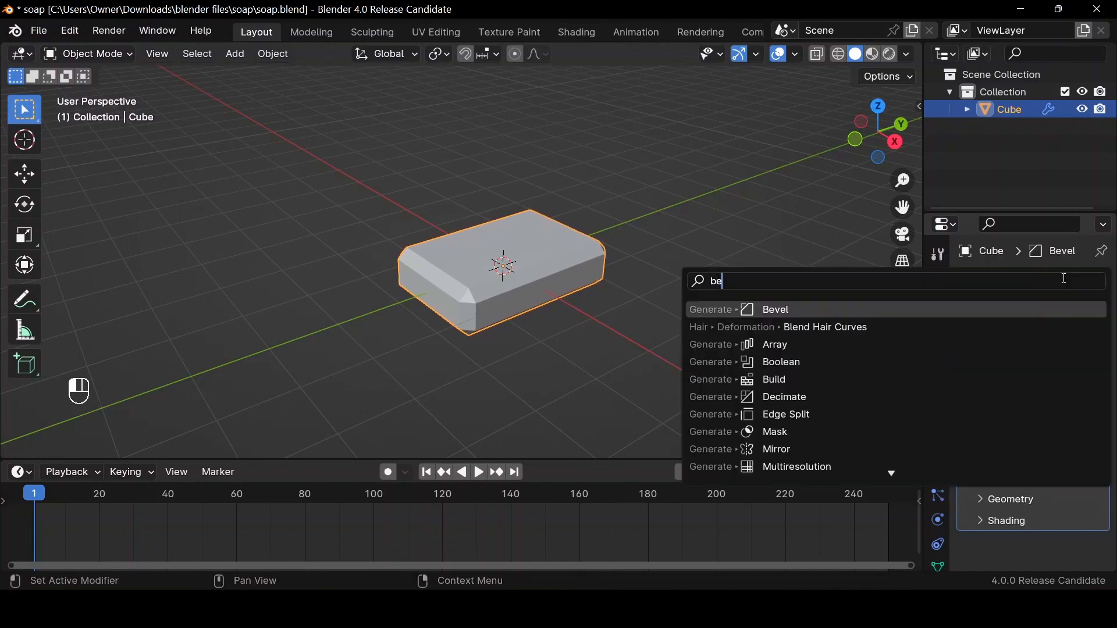
pyautogui.write('bevel')
pyautogui.press('Return')
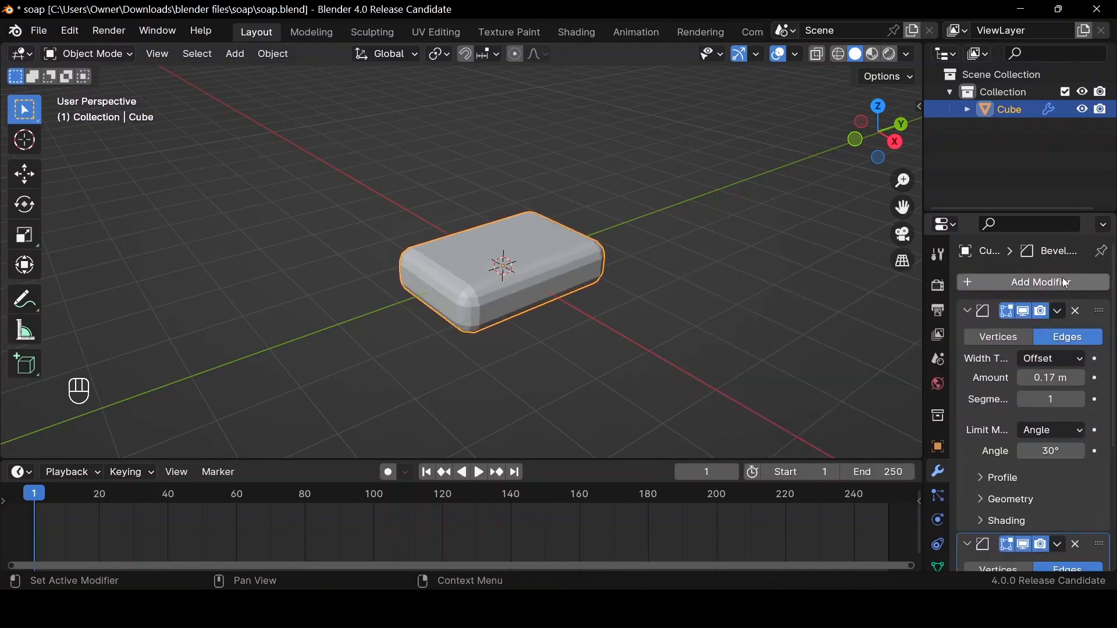
pyautogui.scroll(-2, 1047, 349)
pyautogui.moveTo(1051, 433)
pyautogui.keyDown('shift'); pyautogui.mouseDown()
pyautogui.moveTo(1022, 434)
pyautogui.moveTo(1053, 433)
pyautogui.moveTo(1039, 433)
pyautogui.mouseUp(); pyautogui.keyUp('shift')
# Apply both Bevel modifiers to the block and save the file
pyautogui.scroll(5, 1094, 358)
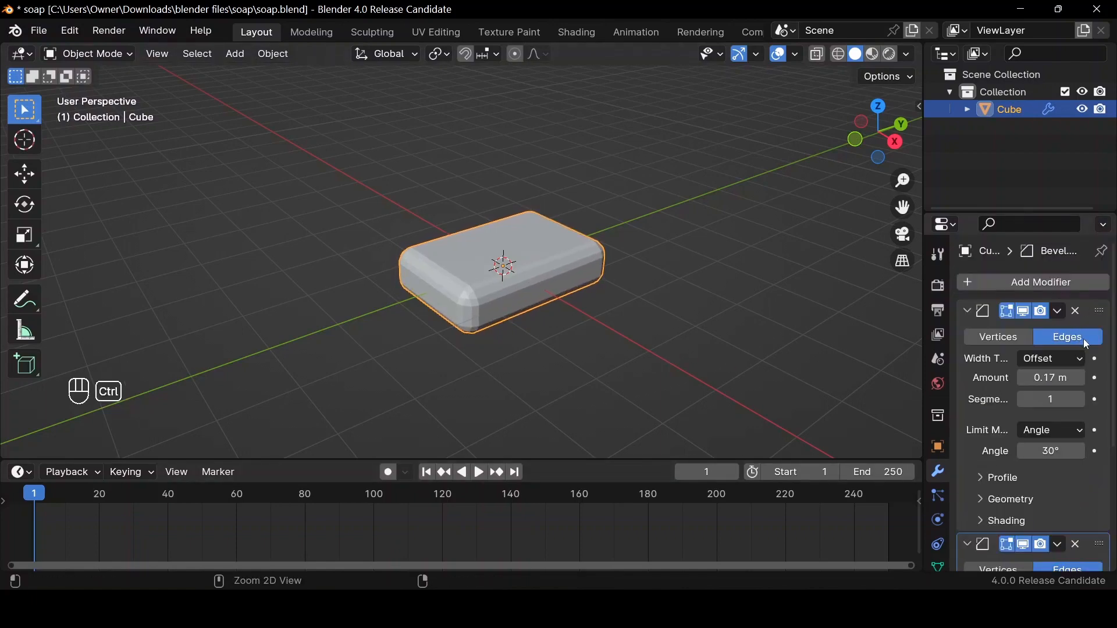
pyautogui.hotkey('ctrl', 'a')
pyautogui.hotkey('ctrl', 's')
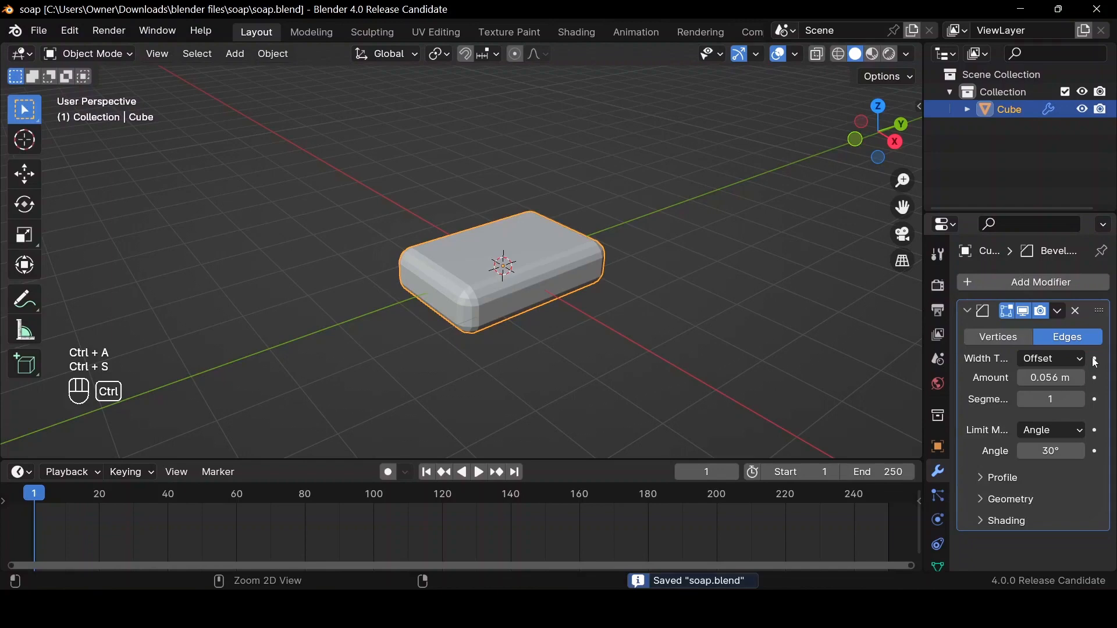
pyautogui.hotkey('ctrl', 'a')
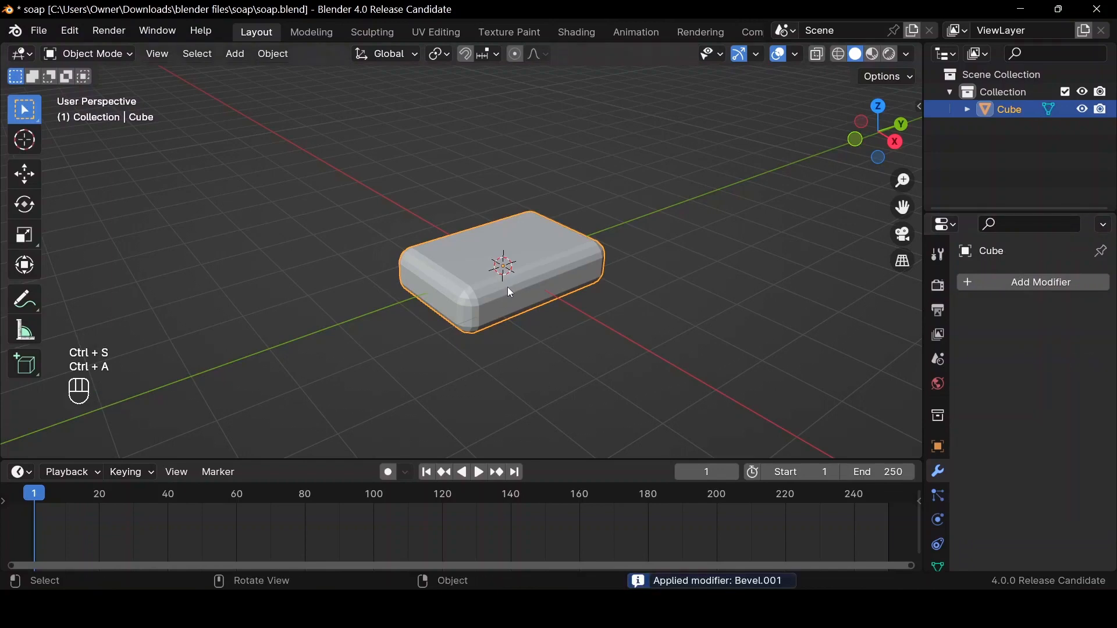
# In Edit Mode, add six evenly spaced loop cuts running across the width of the block
pyautogui.press('Tab')
pyautogui.scroll(3, 577, 280)
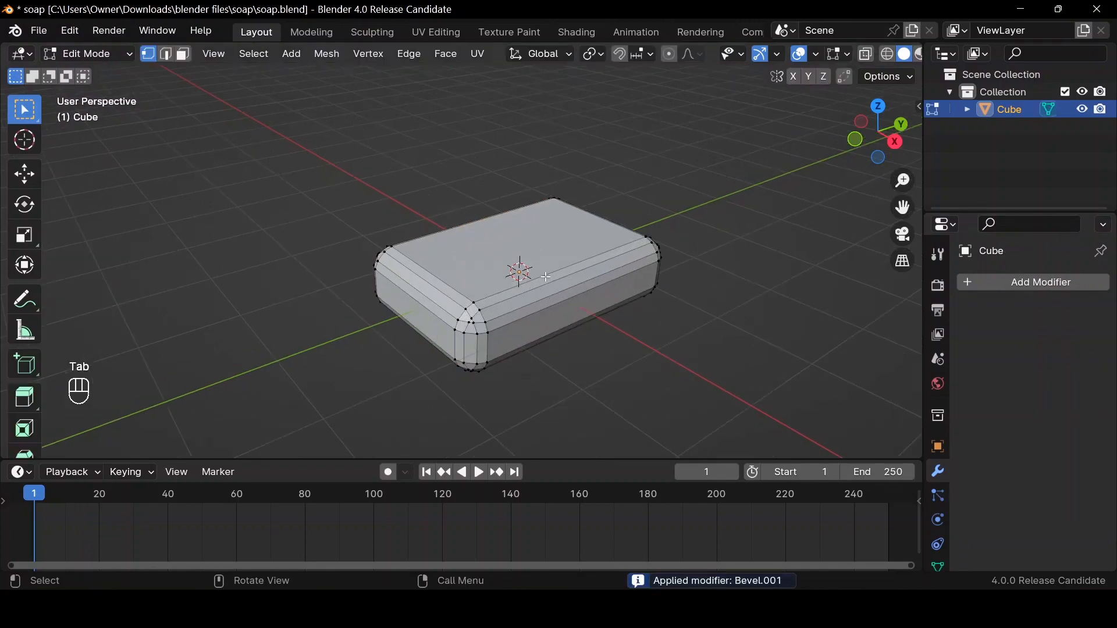
pyautogui.hotkey('ctrl', 'r')
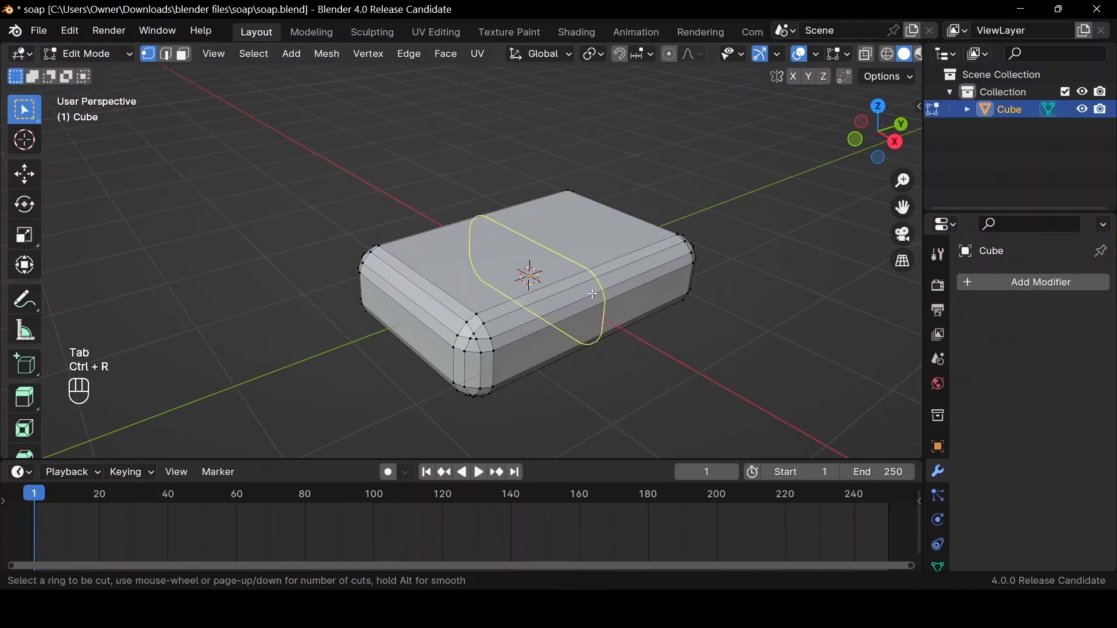
pyautogui.scroll(4, 593, 294)
pyautogui.scroll(1, 593, 294)
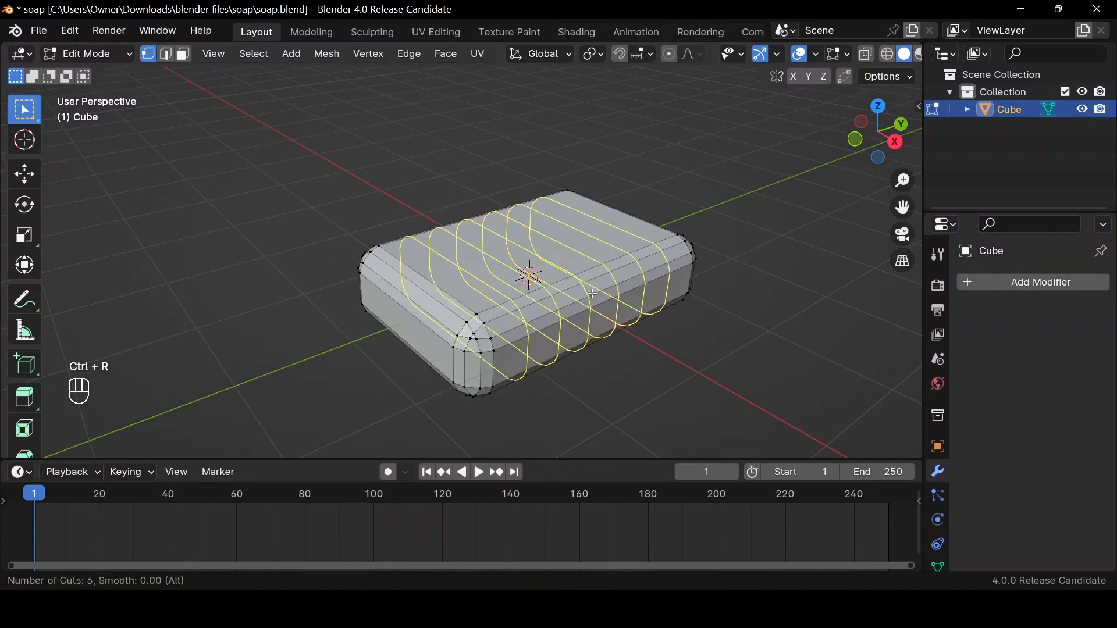
pyautogui.click(579, 304)
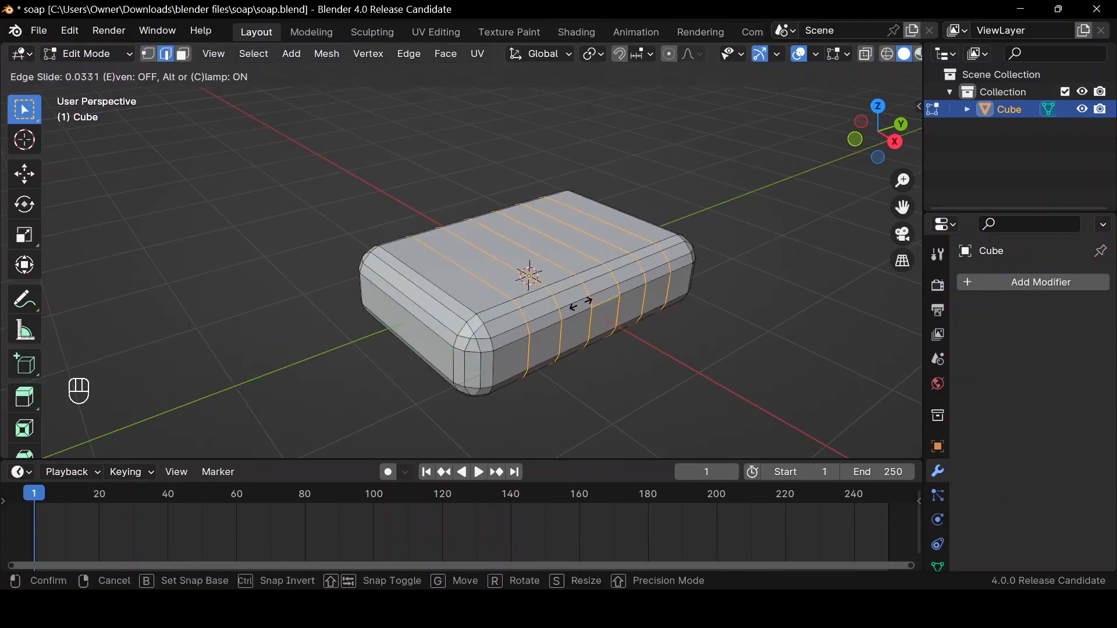
pyautogui.click(582, 304)
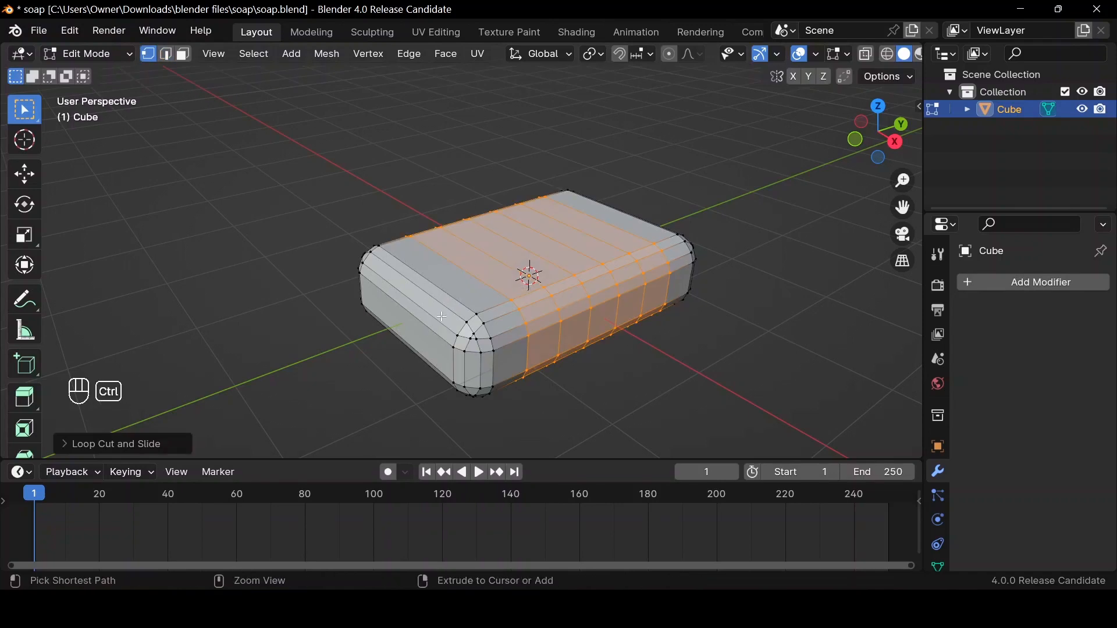
# Add four loop cuts running lengthwise along the block
pyautogui.hotkey('ctrl', 'r')
pyautogui.scroll(3, 435, 314)
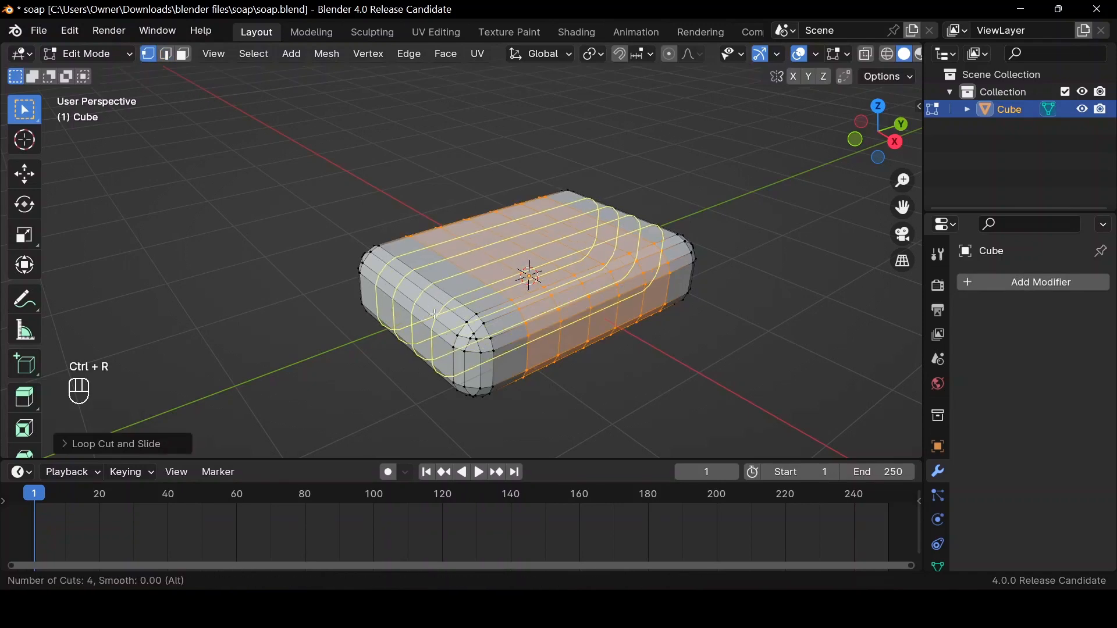
pyautogui.click(435, 315)
pyautogui.click(435, 314)
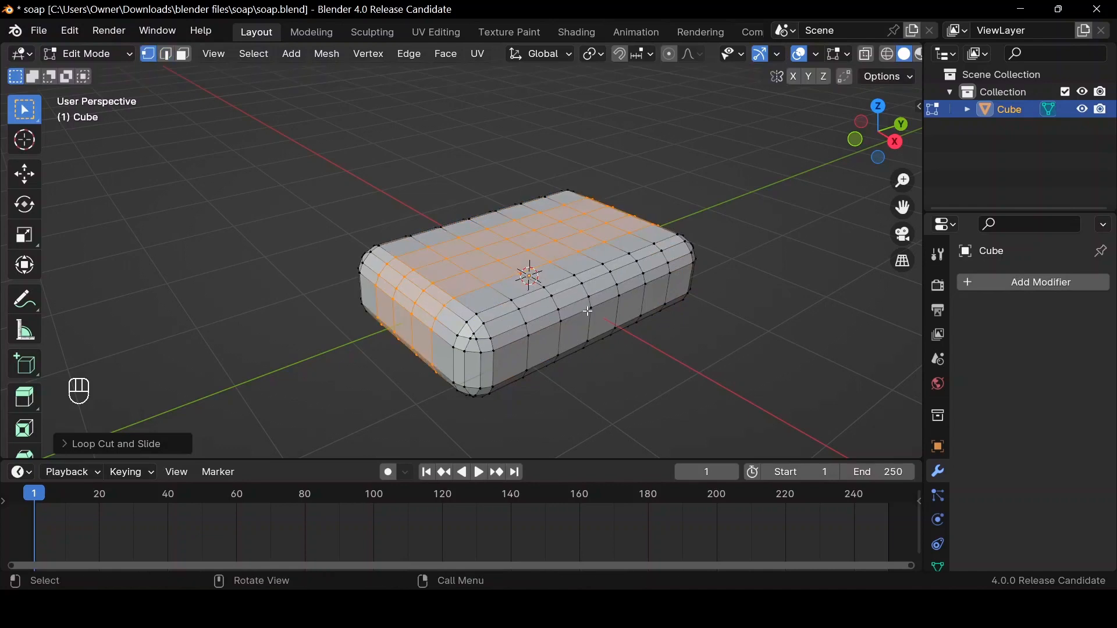
# Select the four middle crosswise edge loops and scale them to about 0.95 to pinch the block's centre
pyautogui.press('2')
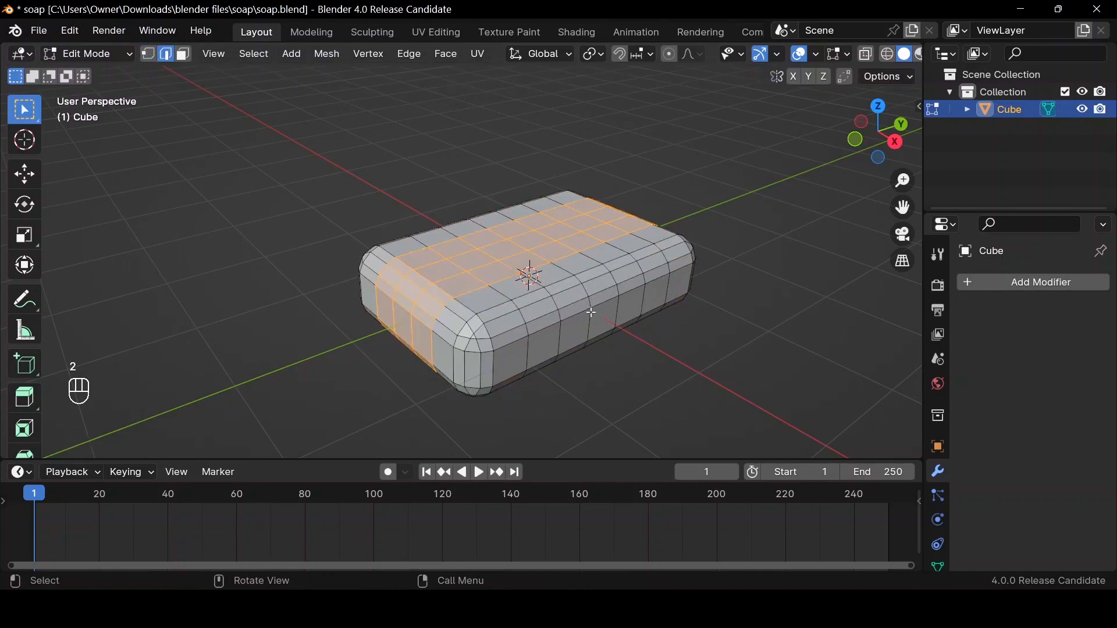
pyautogui.click(592, 313)
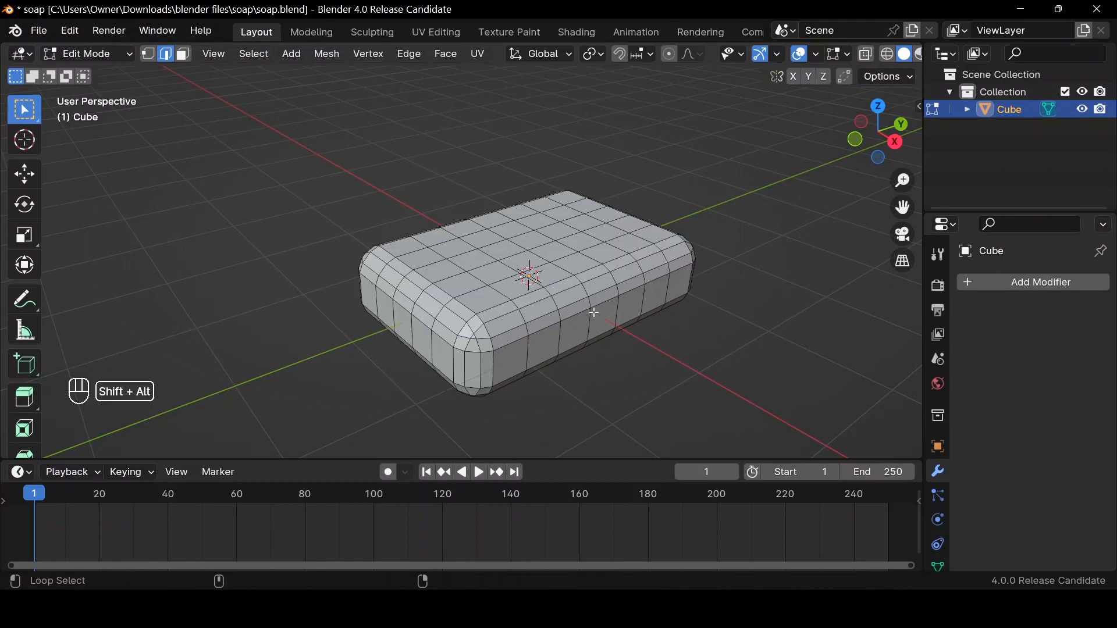
pyautogui.keyDown('alt'); pyautogui.keyDown('shift'); pyautogui.click(591, 317); pyautogui.keyUp('shift'); pyautogui.keyUp('alt')
pyautogui.keyDown('alt'); pyautogui.keyDown('shift'); pyautogui.click(560, 326); pyautogui.keyUp('shift'); pyautogui.keyUp('alt')
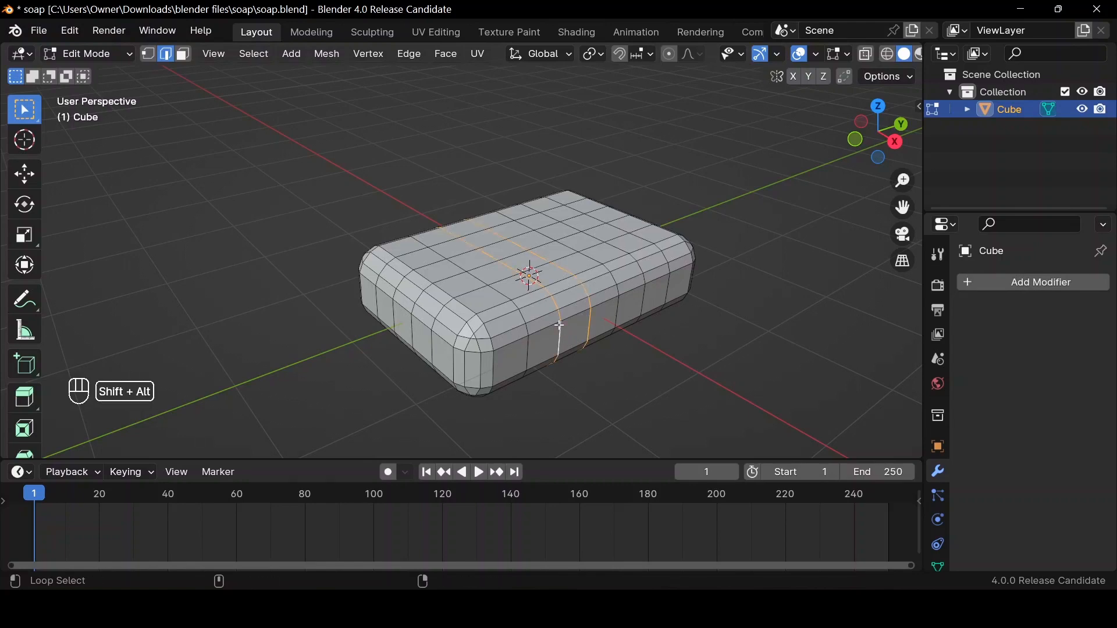
pyautogui.keyDown('alt'); pyautogui.keyDown('shift'); pyautogui.click(624, 293); pyautogui.keyUp('shift'); pyautogui.keyUp('alt')
pyautogui.hotkey('ctrl', 'z')
pyautogui.keyDown('alt'); pyautogui.keyDown('shift'); pyautogui.click(620, 304); pyautogui.keyUp('shift'); pyautogui.keyUp('alt')
pyautogui.keyDown('alt'); pyautogui.keyDown('shift'); pyautogui.click(619, 304); pyautogui.keyUp('shift'); pyautogui.keyUp('alt')
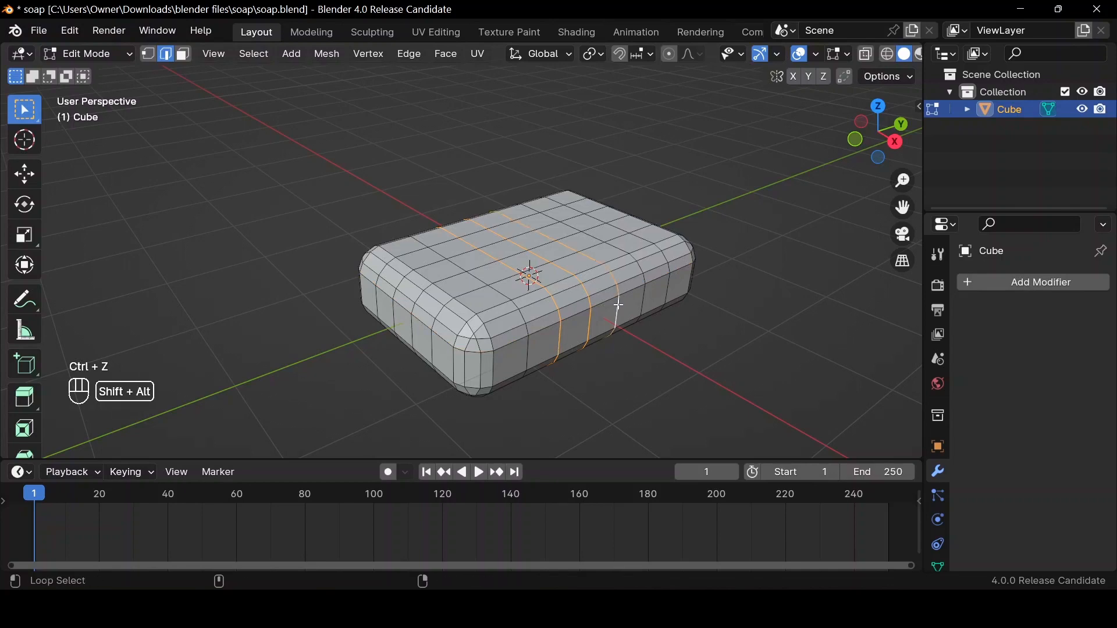
pyautogui.keyDown('alt'); pyautogui.keyDown('shift'); pyautogui.click(647, 299); pyautogui.keyUp('shift'); pyautogui.keyUp('alt')
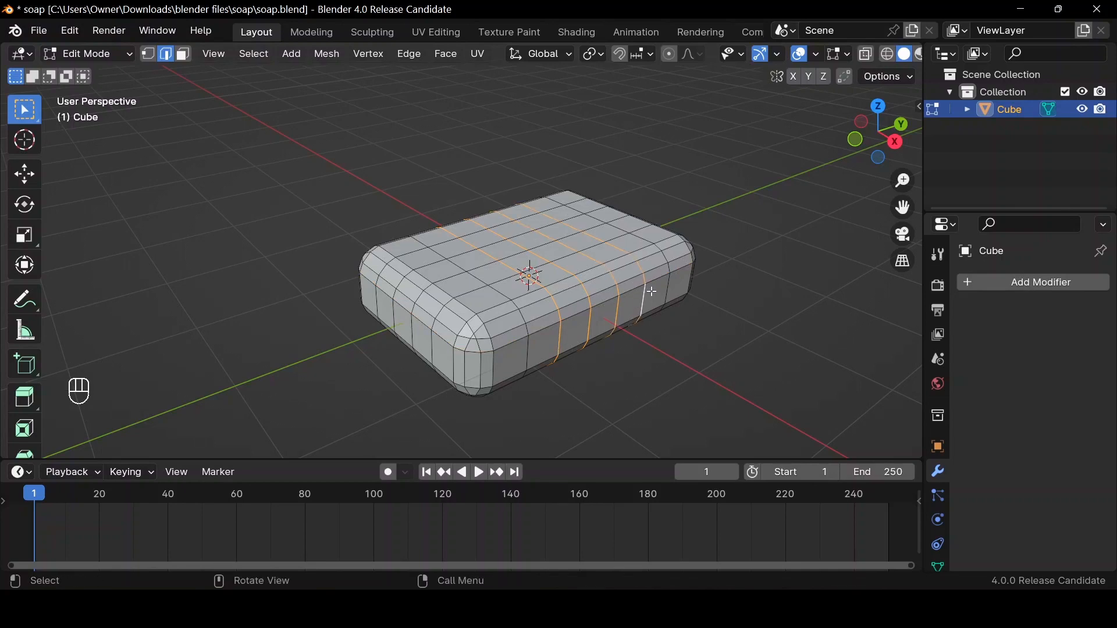
pyautogui.press('s')
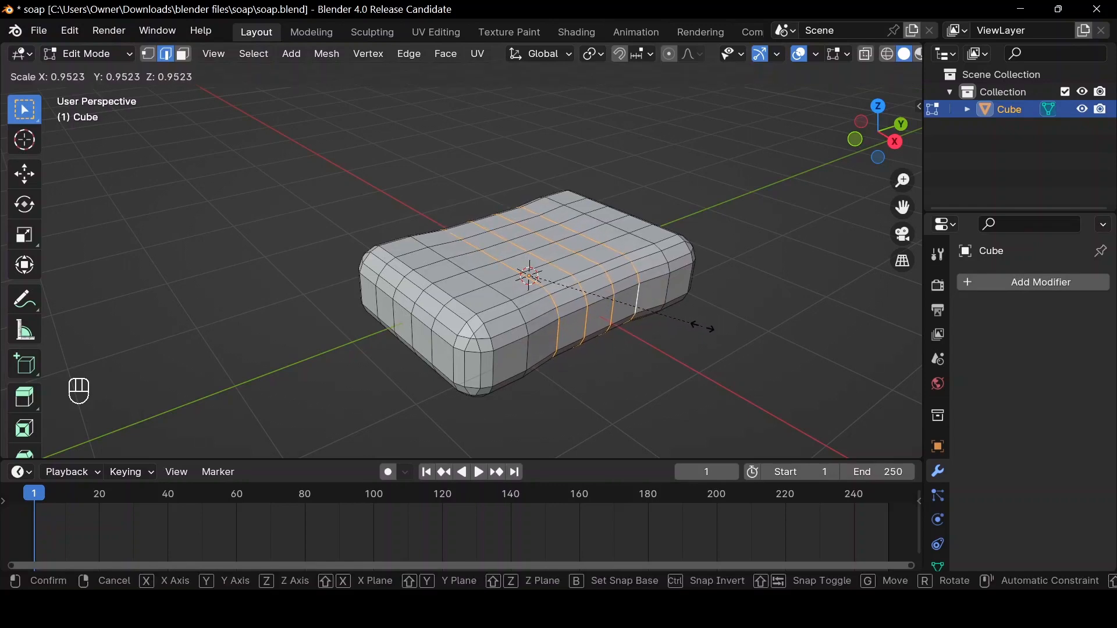
pyautogui.click(704, 327)
# Return to Object Mode and apply Shade Smooth to the soap block
pyautogui.press('Tab')
pyautogui.moveTo(856, 160)
pyautogui.mouseDown()
pyautogui.moveTo(864, 140)
pyautogui.moveTo(865, 154)
pyautogui.mouseUp()
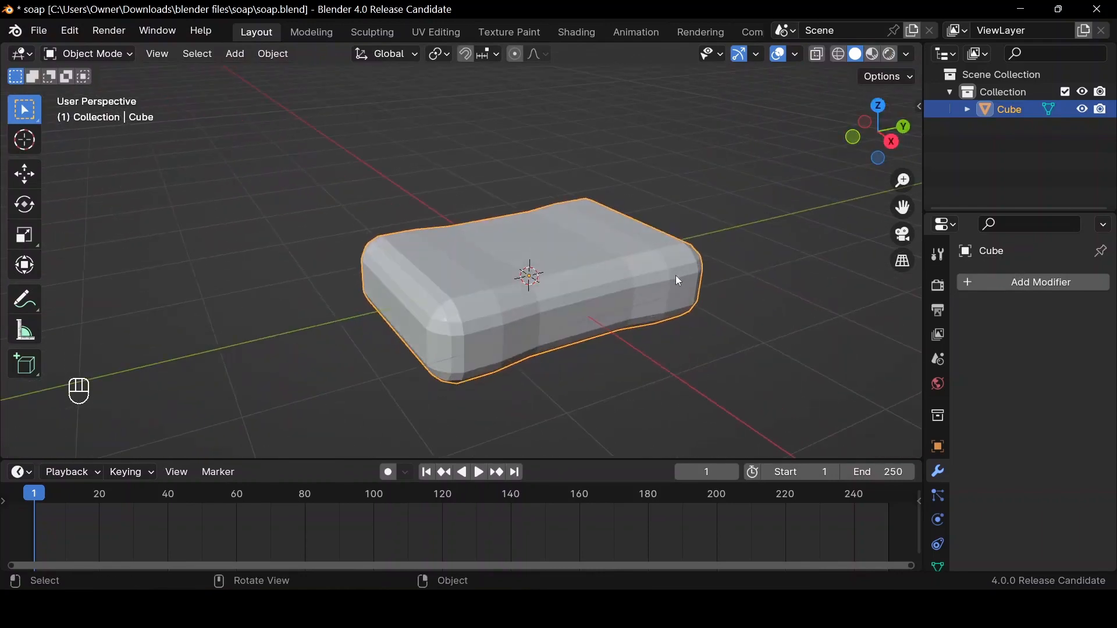
pyautogui.rightClick(685, 280)
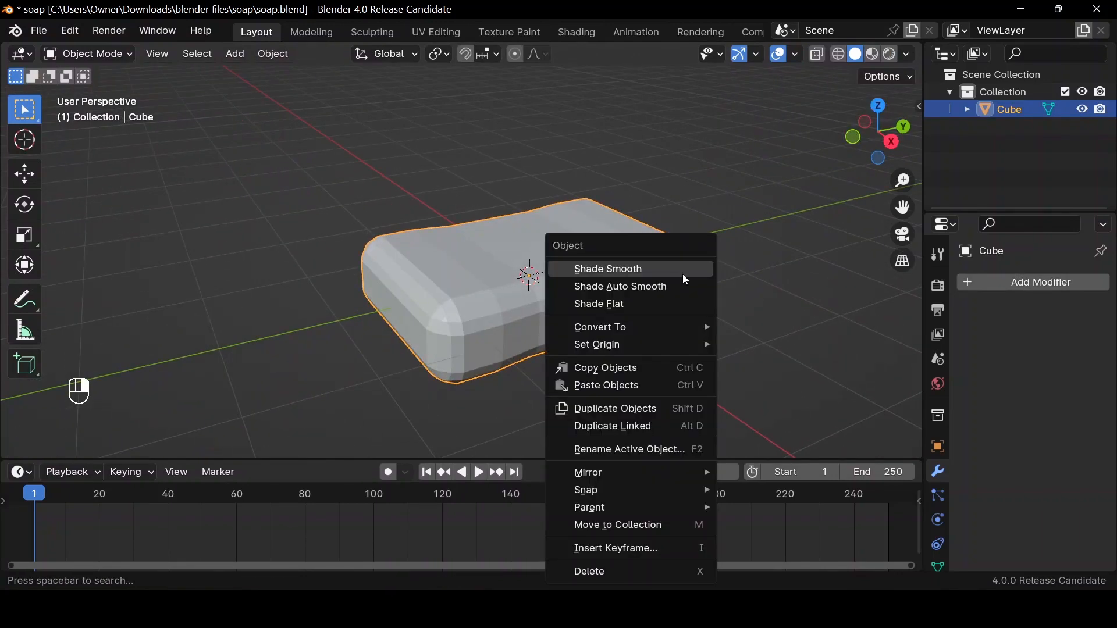
pyautogui.click(683, 275)
pyautogui.moveTo(860, 144); pyautogui.dragTo(855, 143)
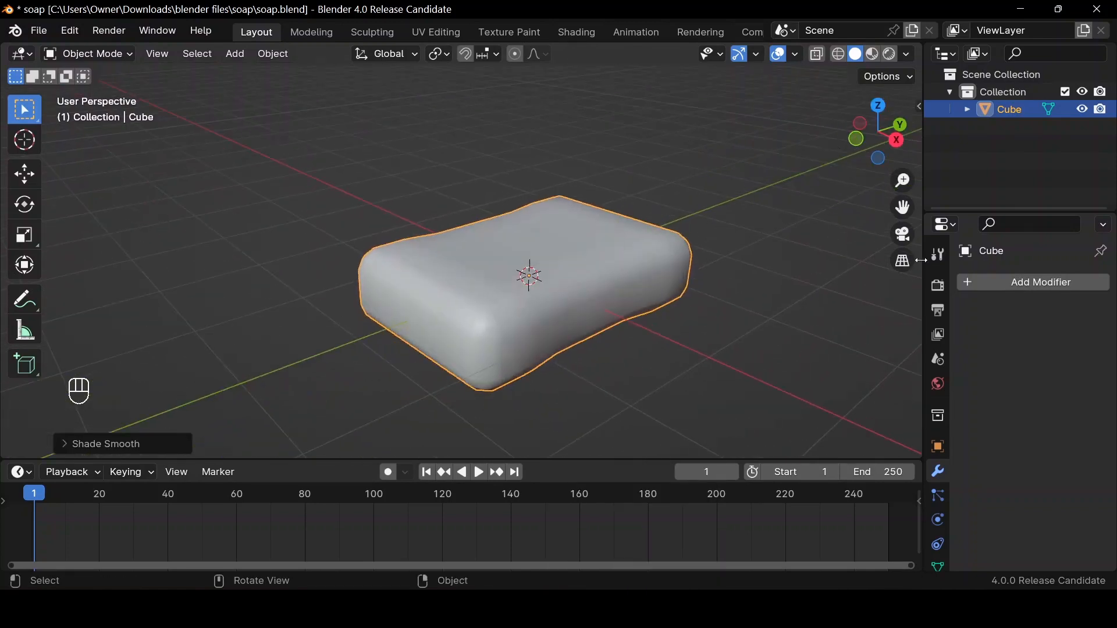
# Add a Subdivision Surface modifier with viewport levels at 2 and reopen the soap mesh in Edit Mode
pyautogui.click(996, 284)
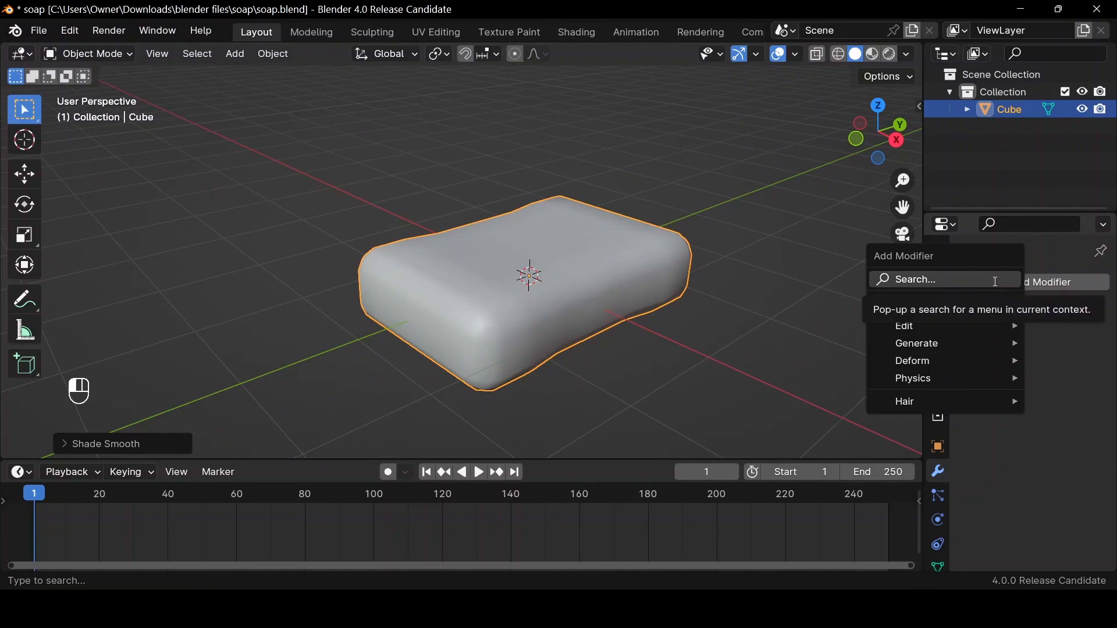
pyautogui.click(996, 284)
pyautogui.write('sub')
pyautogui.press('Return')
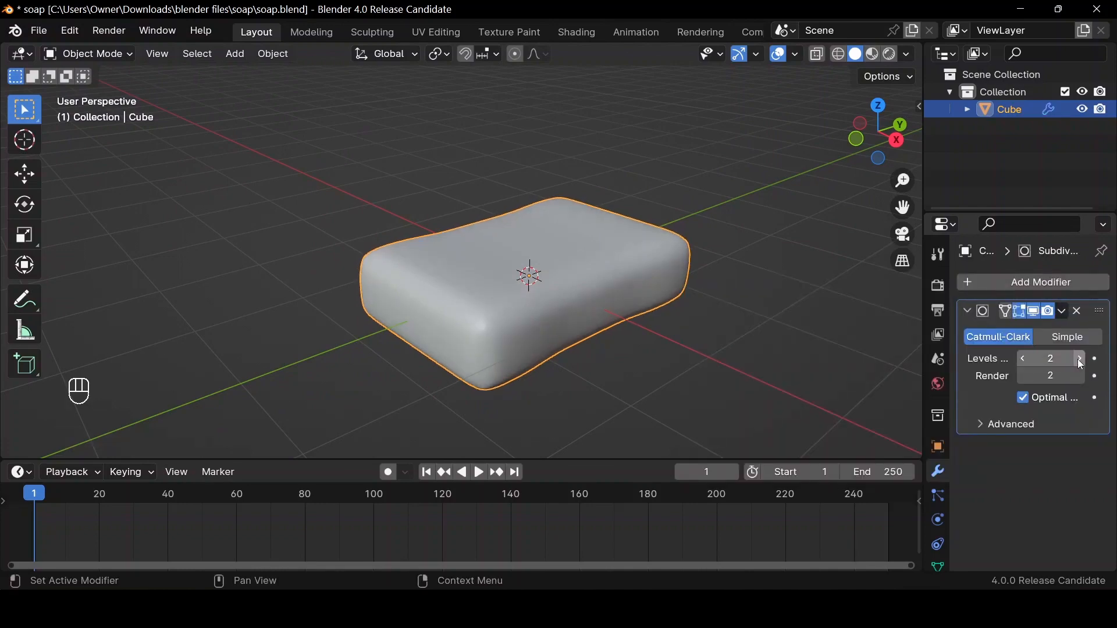
pyautogui.press('Tab')
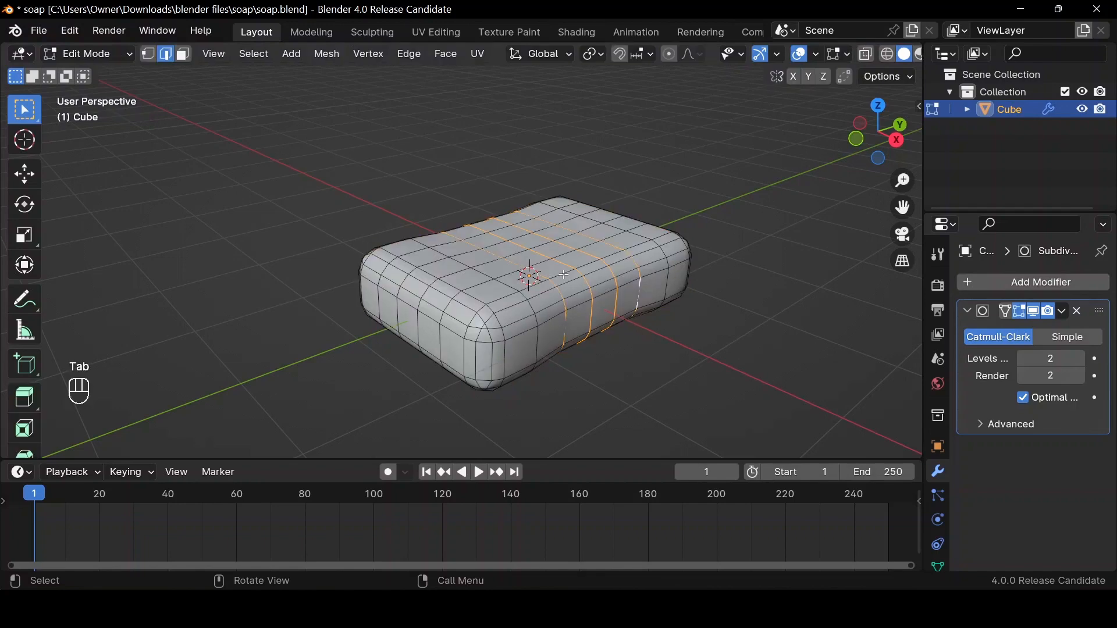
# Select the edge loop around the soap's upper rim, apply an edge crease to it, and return to Object Mode
pyautogui.click(504, 328)
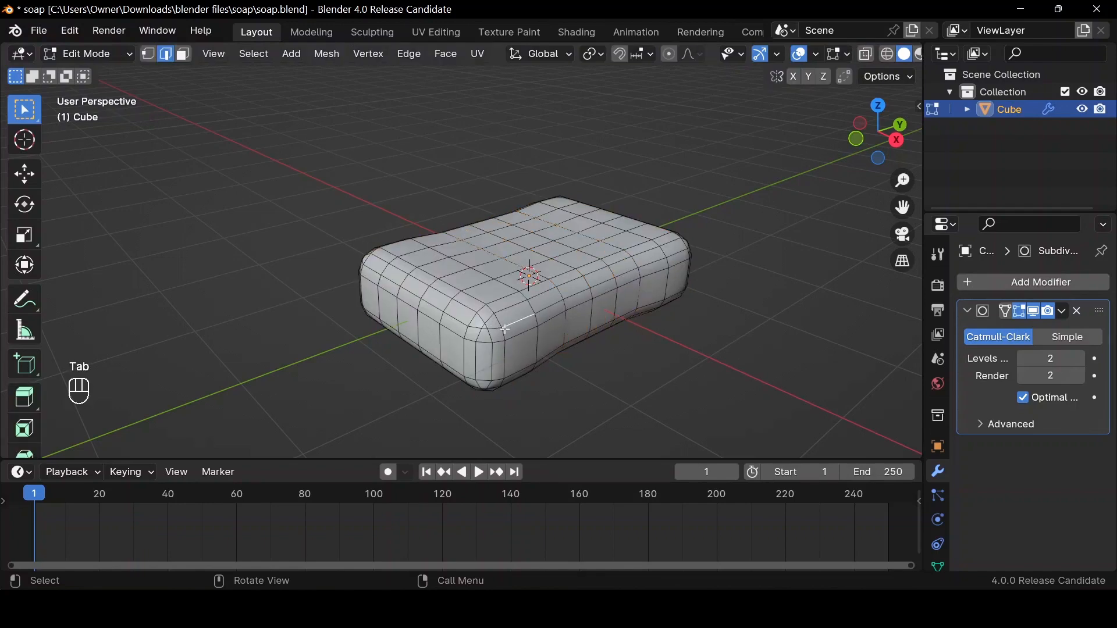
pyautogui.keyDown('alt'); pyautogui.keyDown('shift'); pyautogui.click(504, 328); pyautogui.keyUp('shift'); pyautogui.keyUp('alt')
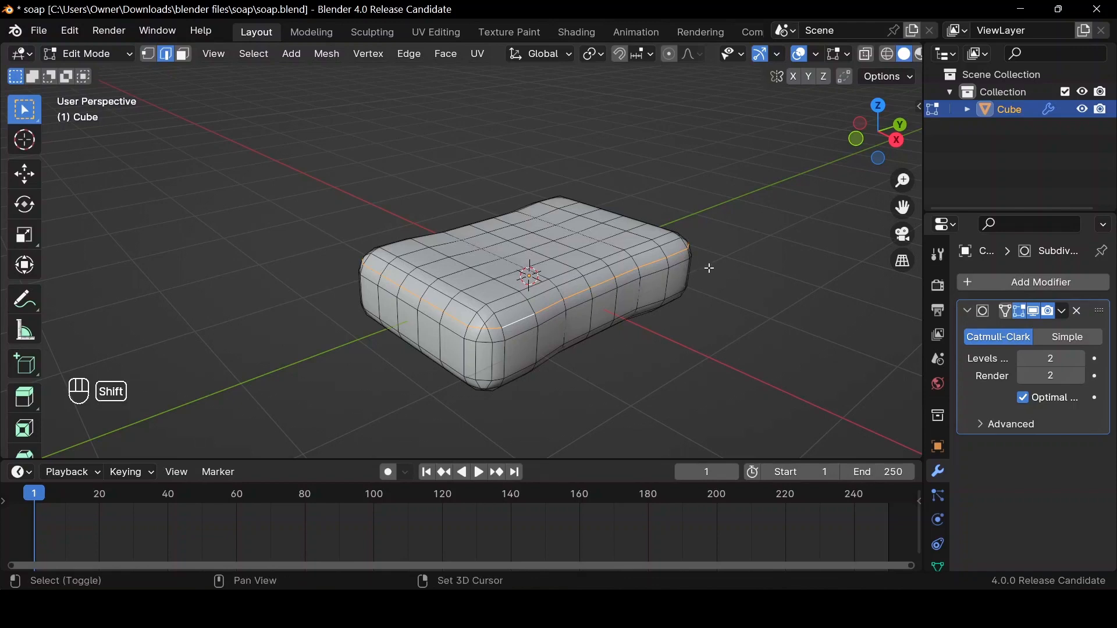
pyautogui.hotkey('shift', 'e')
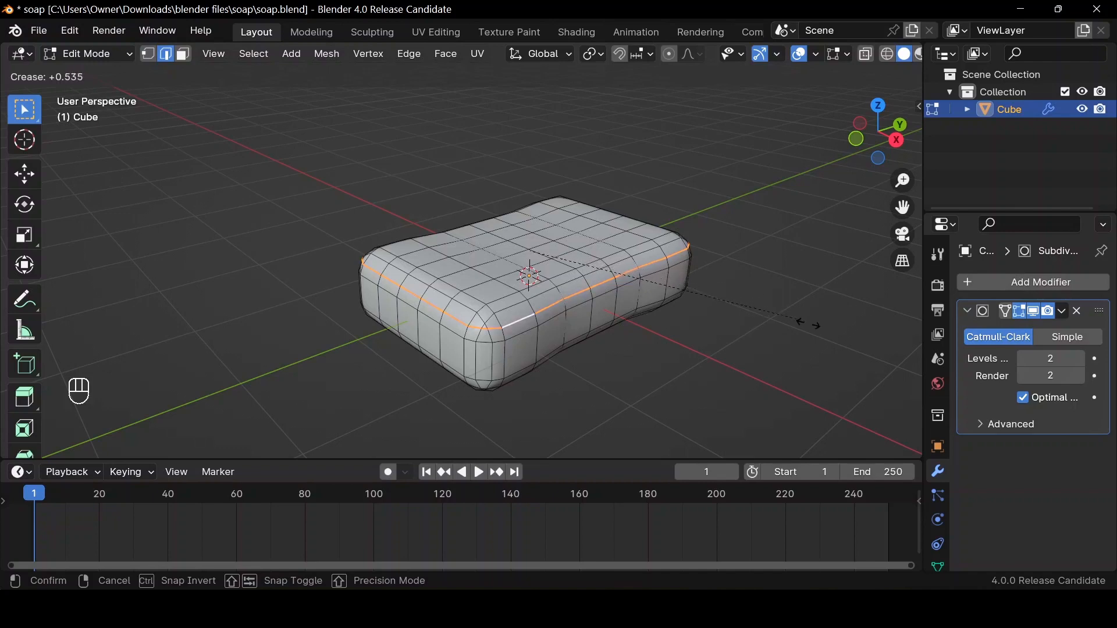
pyautogui.click(844, 341)
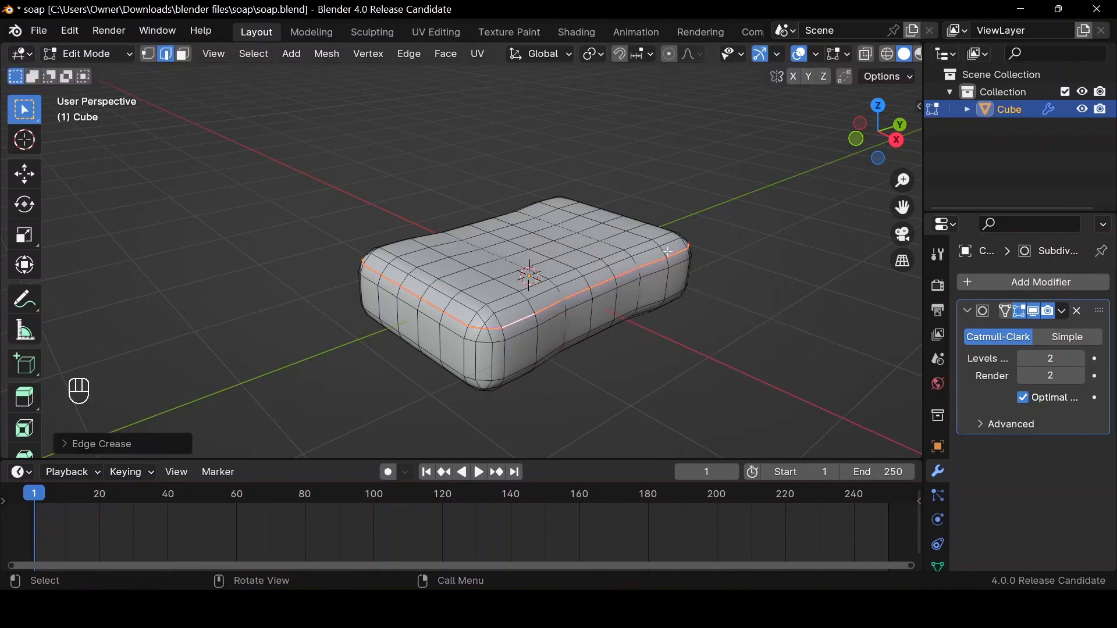
pyautogui.press('Tab')
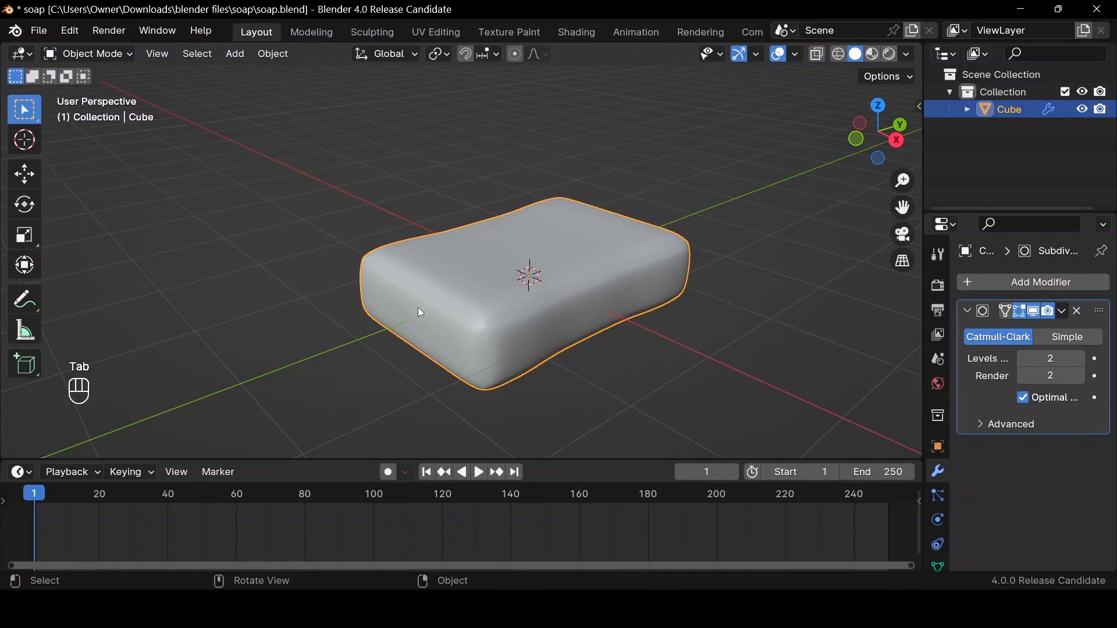
# Crease the edge loop around the soap's lower rim by 0.75 in Edit Mode, then return to Object Mode
pyautogui.press('Tab')
pyautogui.press('shift')
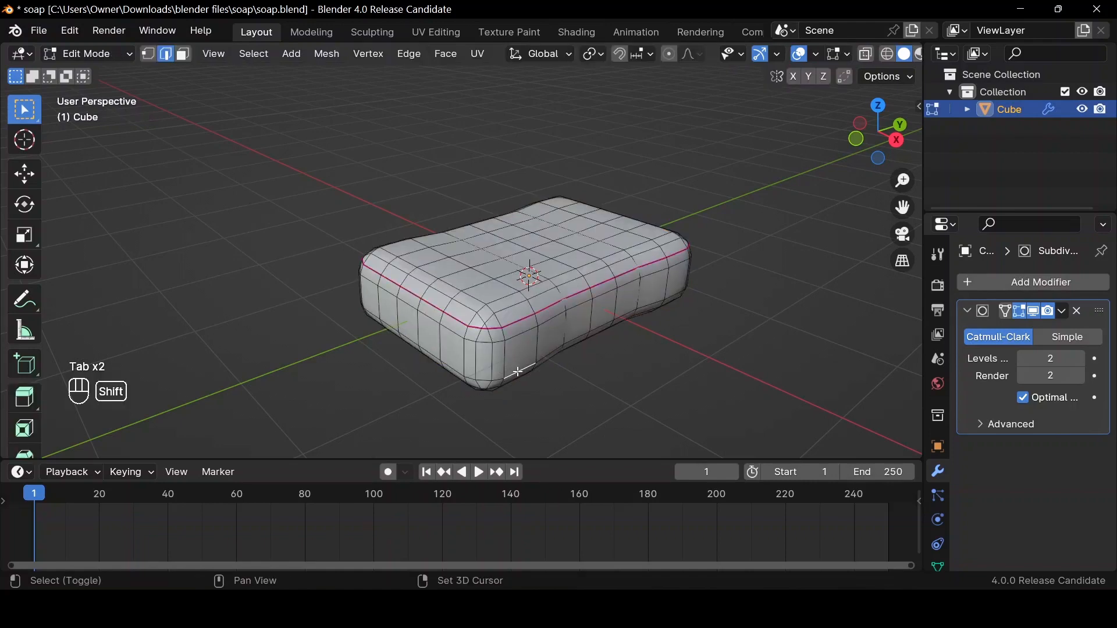
pyautogui.press('alt')
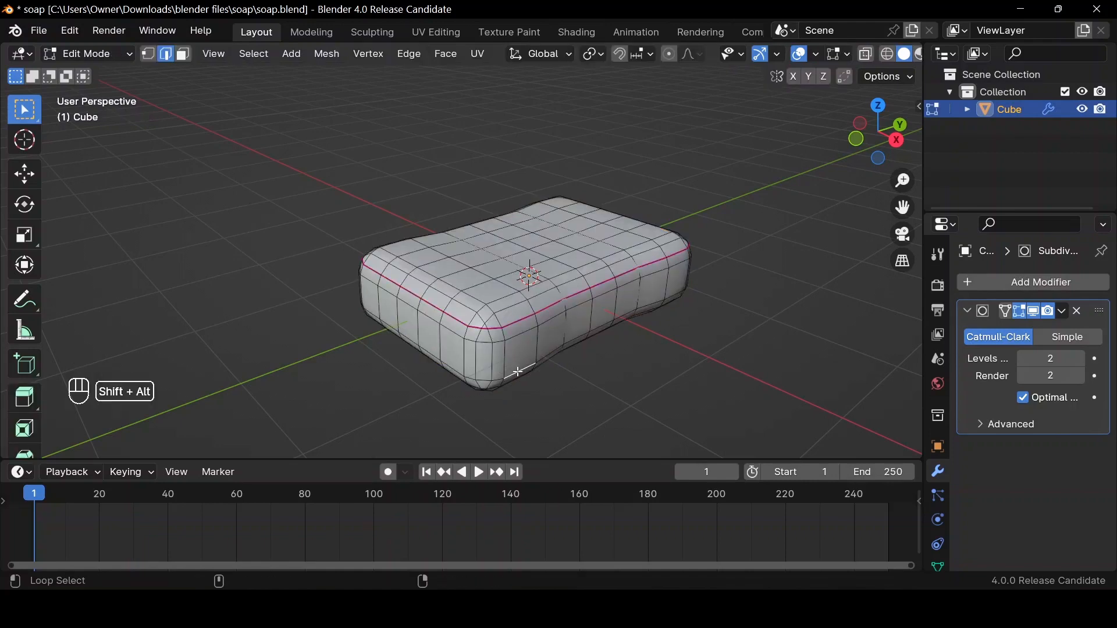
pyautogui.keyDown('alt'); pyautogui.keyDown('shift'); pyautogui.click(518, 371); pyautogui.keyUp('shift'); pyautogui.keyUp('alt')
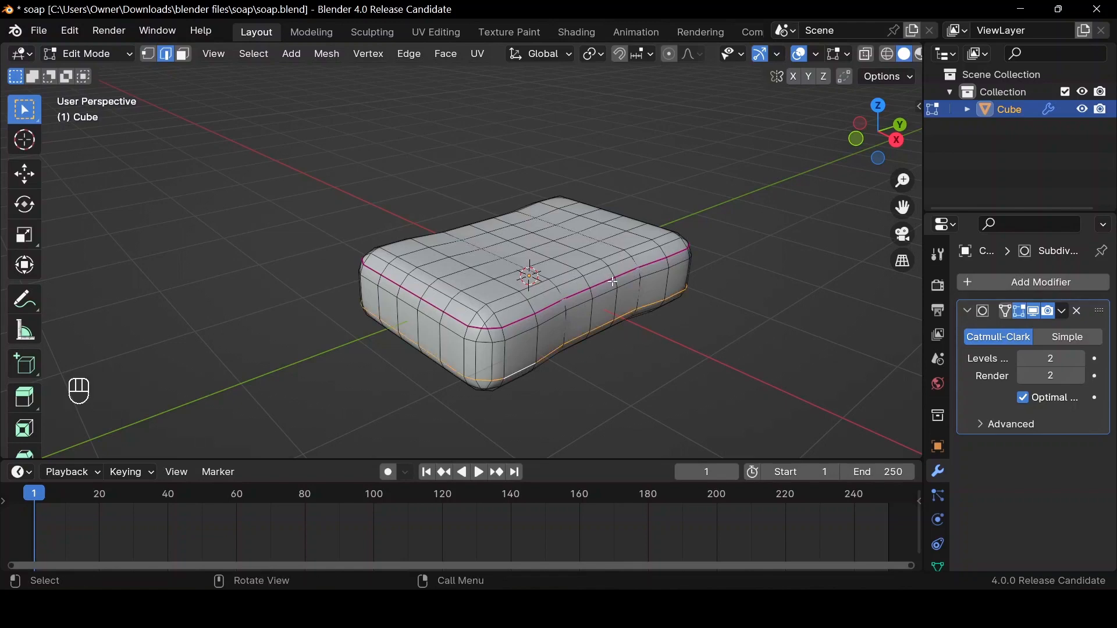
pyautogui.hotkey('shift', 'e')
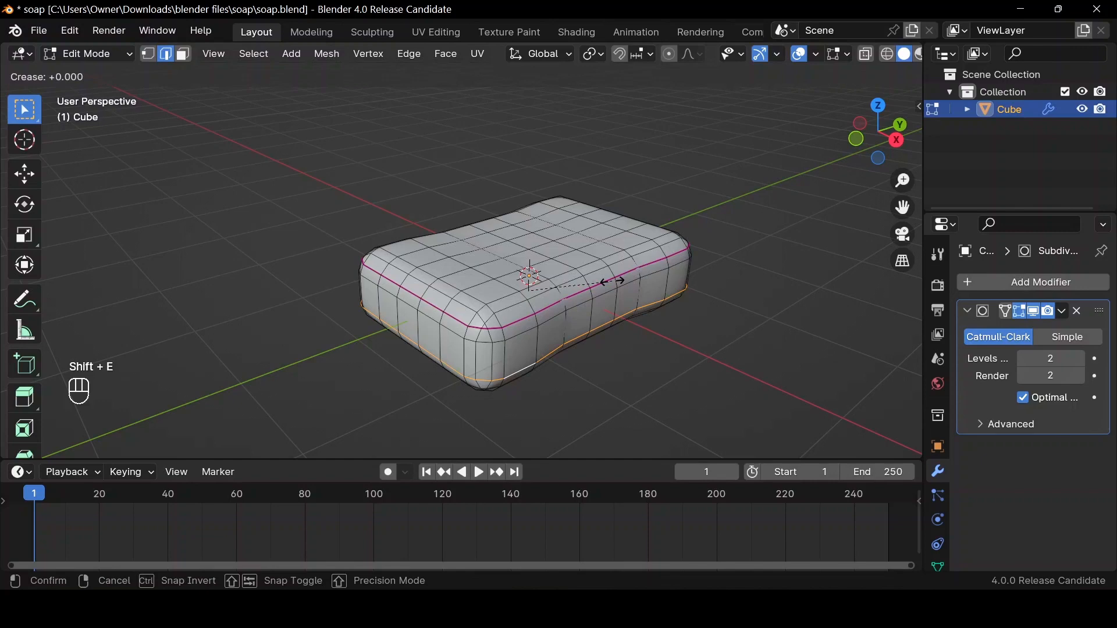
pyautogui.write('.7')
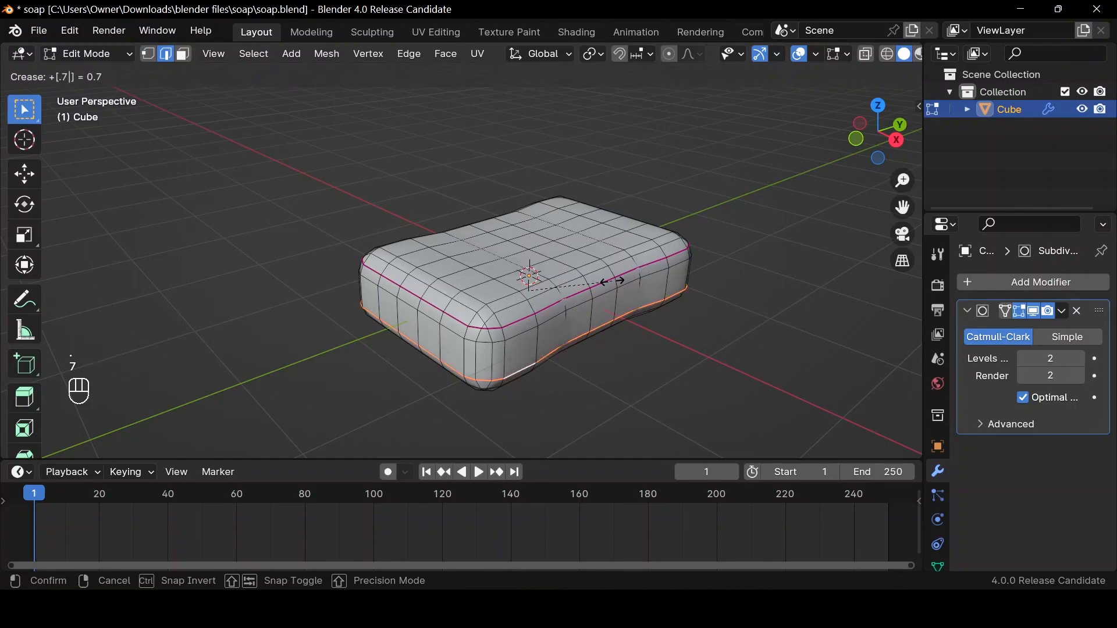
pyautogui.write('5')
pyautogui.press('Return')
pyautogui.press('Tab')
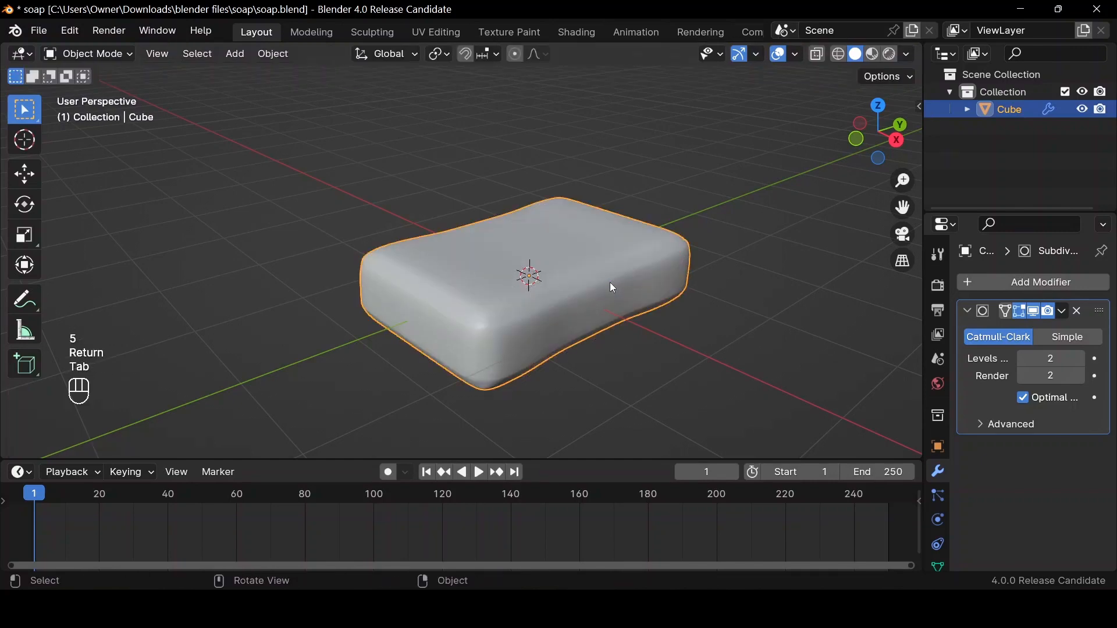
# Rename the soap object to "soap"
pyautogui.moveTo(852, 151); pyautogui.dragTo(872, 169)
pyautogui.press('F2')
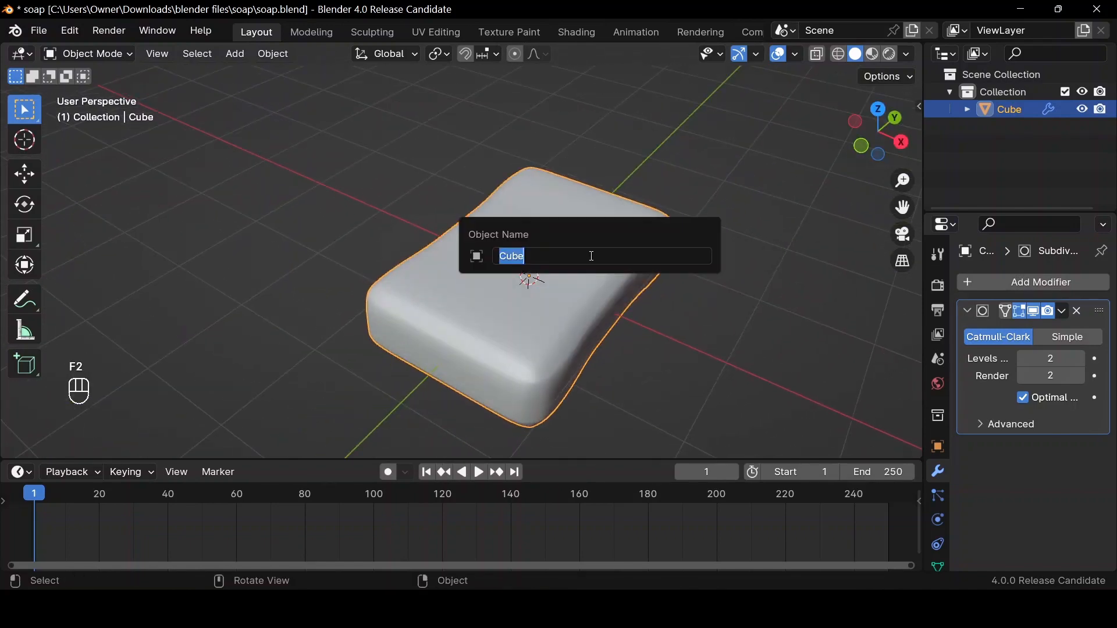
pyautogui.write('soap')
pyautogui.press('Return')
# Rotate the soap 90 degrees about the X axis so it stands upright
pyautogui.scroll(-4, 594, 261)
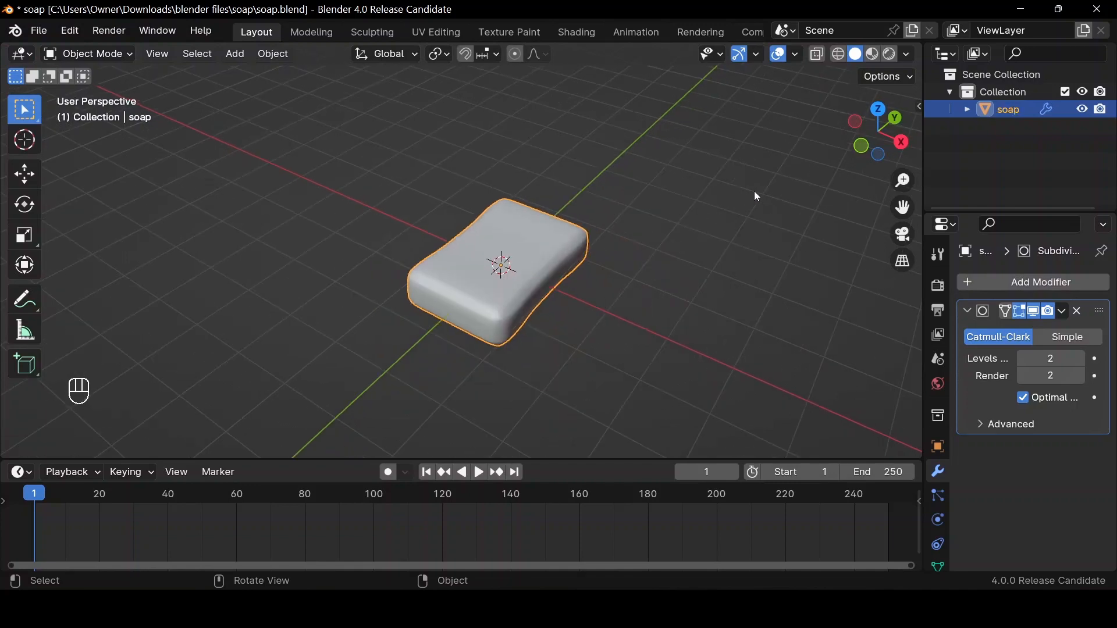
pyautogui.moveTo(878, 132); pyautogui.dragTo(870, 138)
pyautogui.write('r')
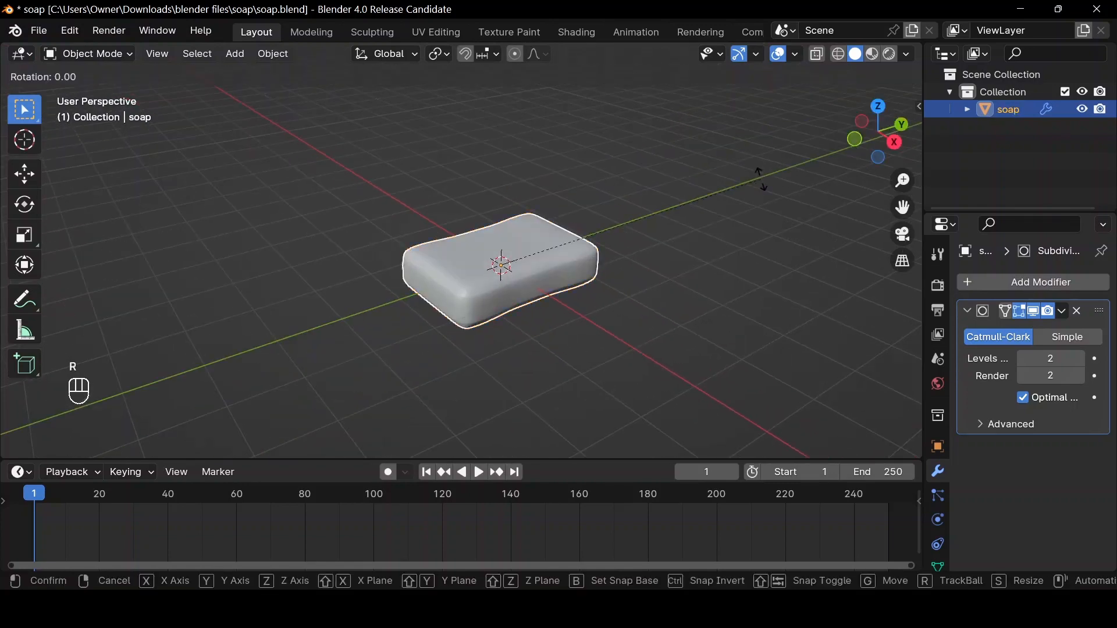
pyautogui.write('x90')
pyautogui.click(761, 180)
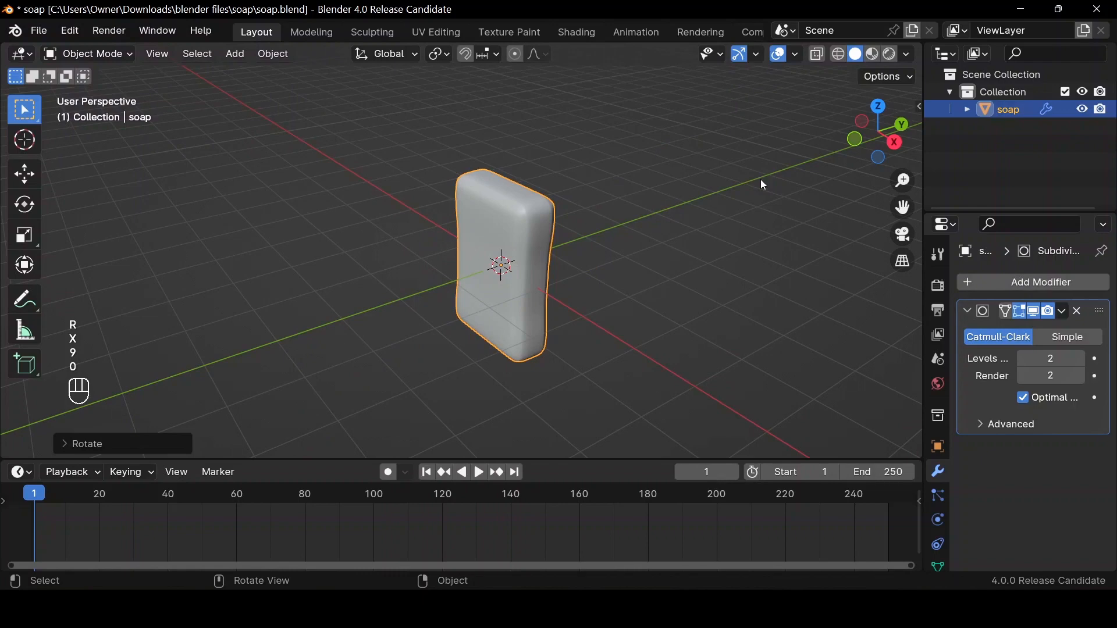
# In front view, move the soap up 1.5 m along Z with snapping so its base rests on the ground line
pyautogui.click(867, 135)
pyautogui.scroll(1, 722, 236)
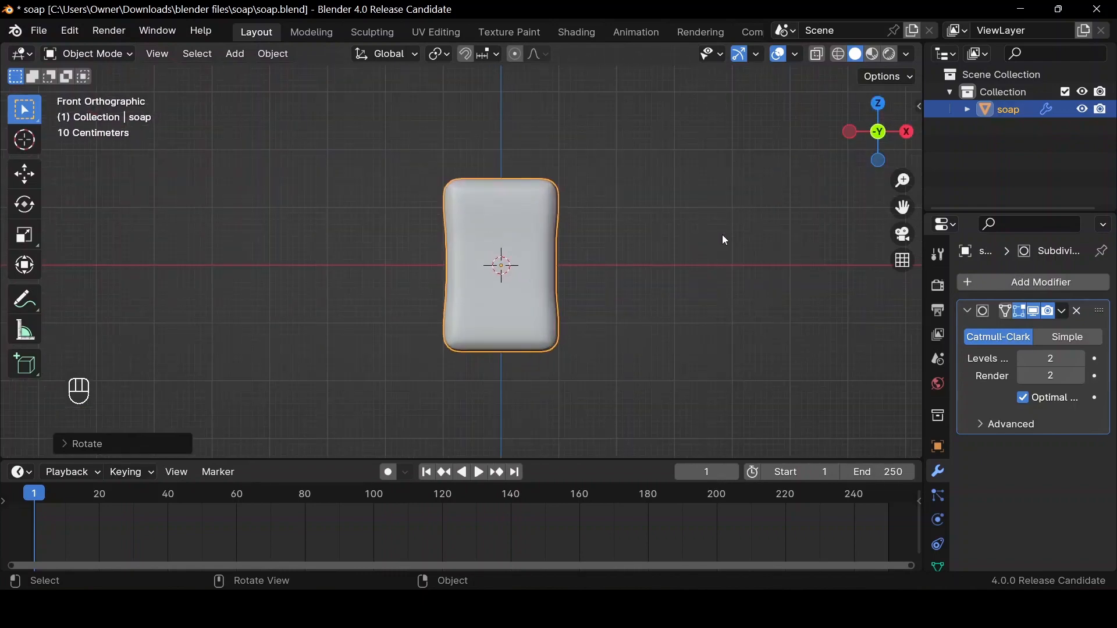
pyautogui.press('g')
pyautogui.press('z')
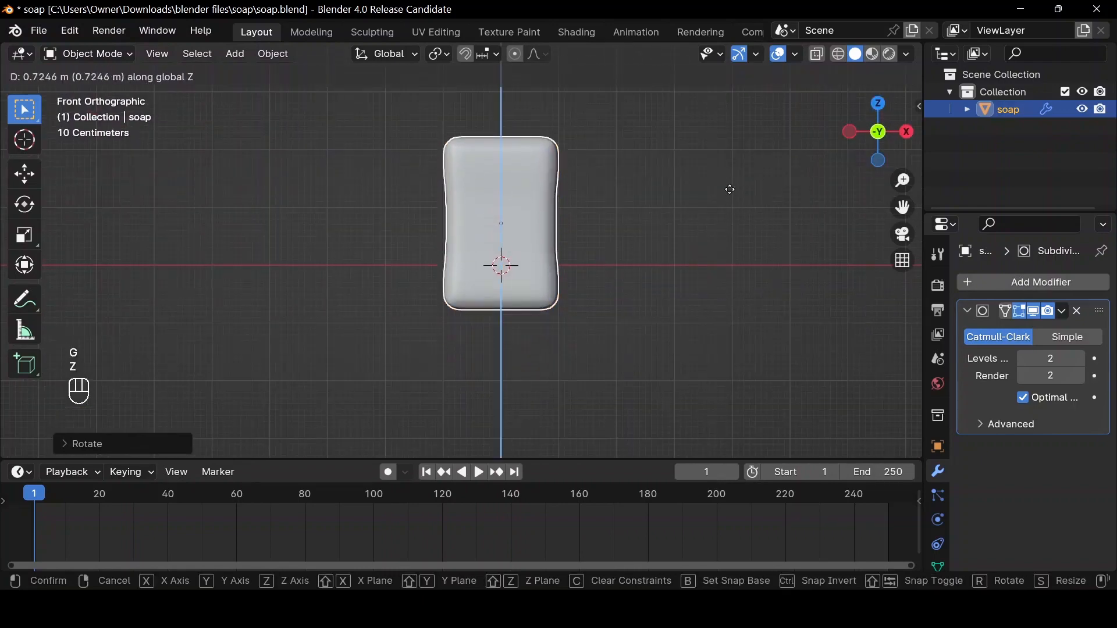
pyautogui.press('ctrl')
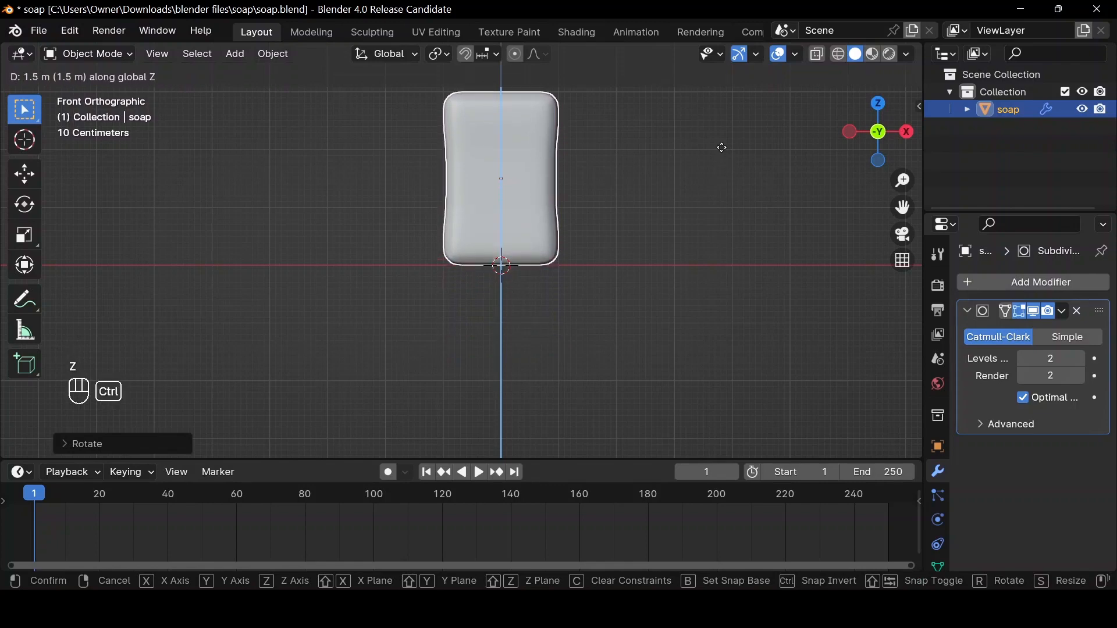
pyautogui.click(721, 148)
# Add a new cube mesh at the base of the standing soap
pyautogui.moveTo(857, 111); pyautogui.dragTo(775, 166)
pyautogui.moveTo(902, 207); pyautogui.dragTo(864, 310)
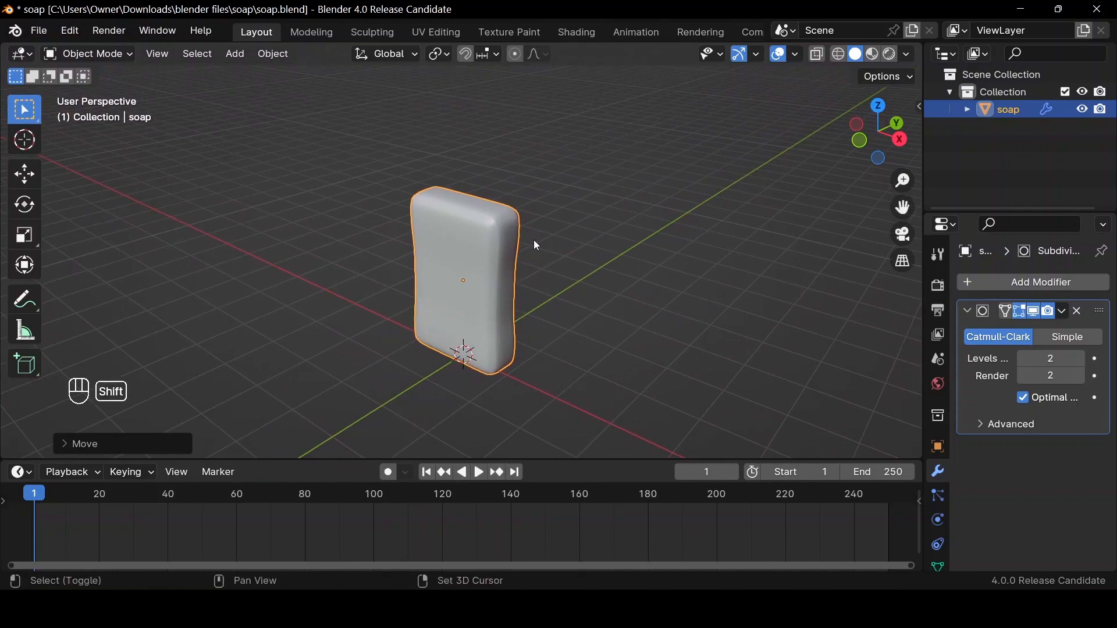
pyautogui.hotkey('shift', 'a')
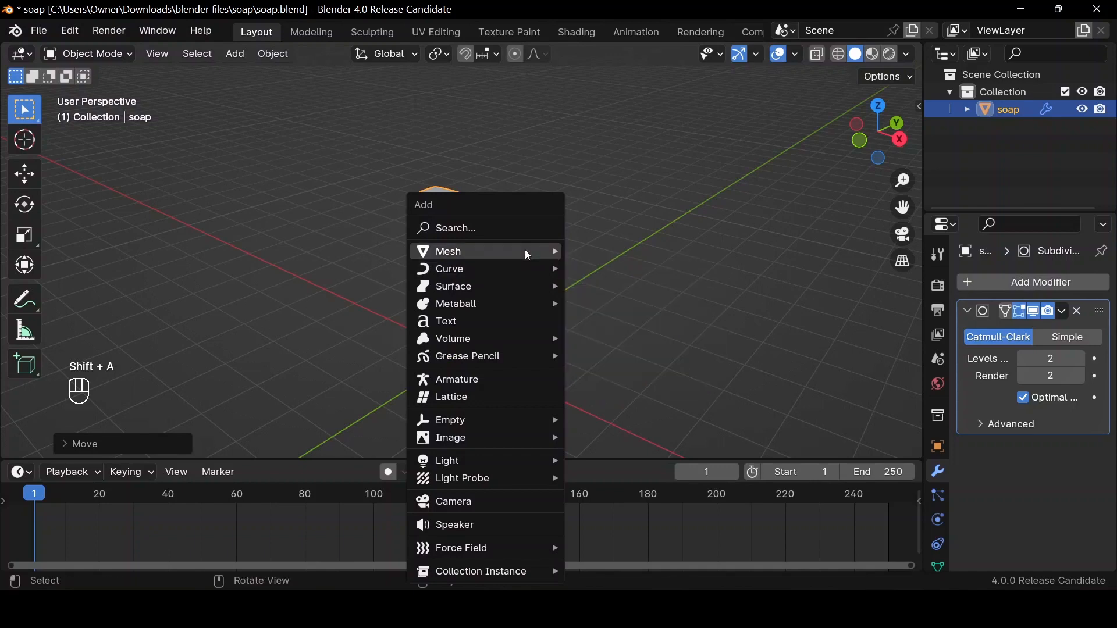
pyautogui.moveTo(524, 251)
pyautogui.click(594, 267)
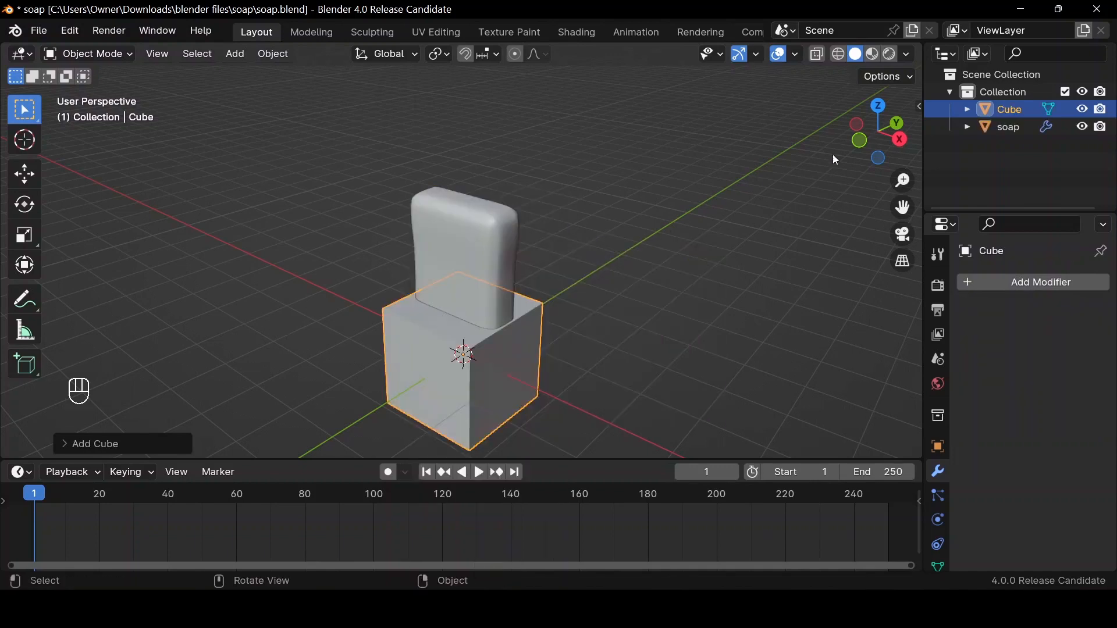
# In front view, move the new cube up 1 m along Z so its base sits on the ground line
pyautogui.click(861, 141)
pyautogui.press('g')
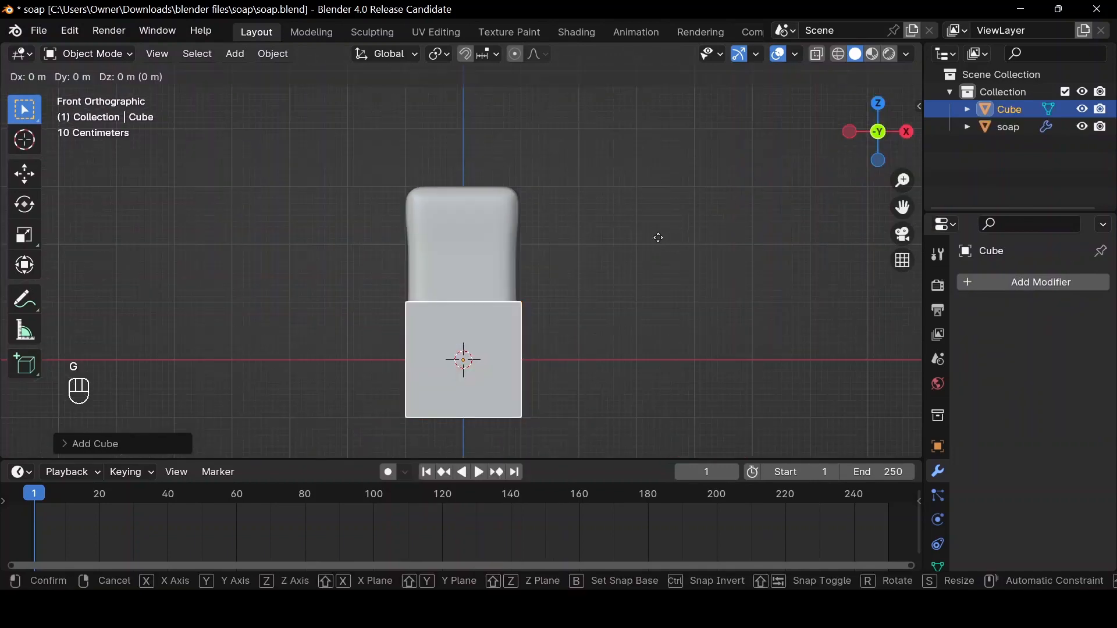
pyautogui.press('z')
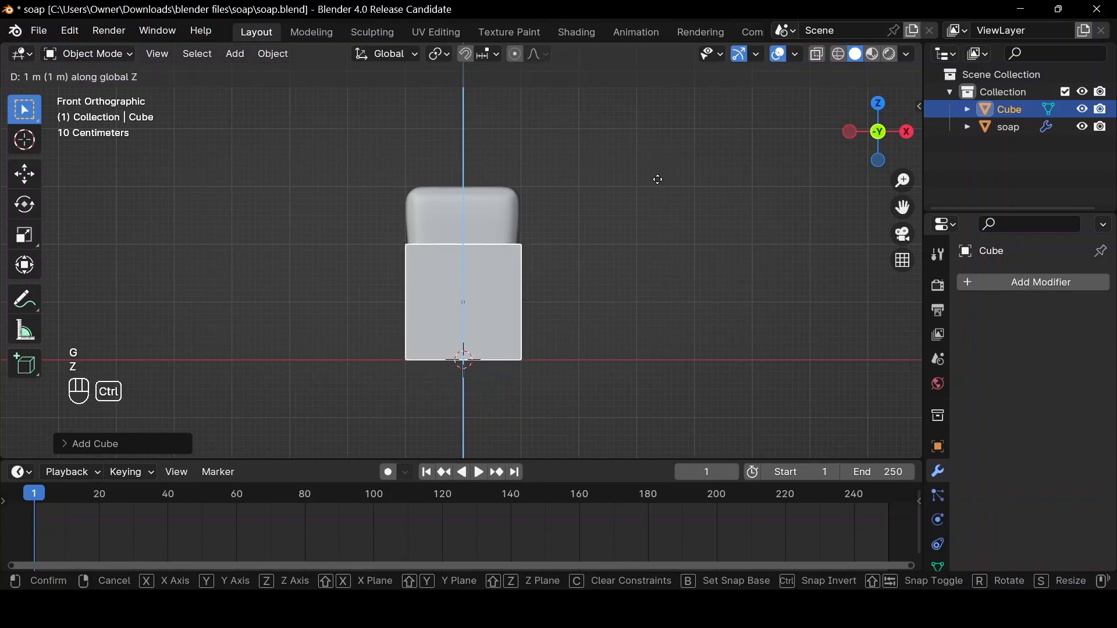
pyautogui.click(662, 185)
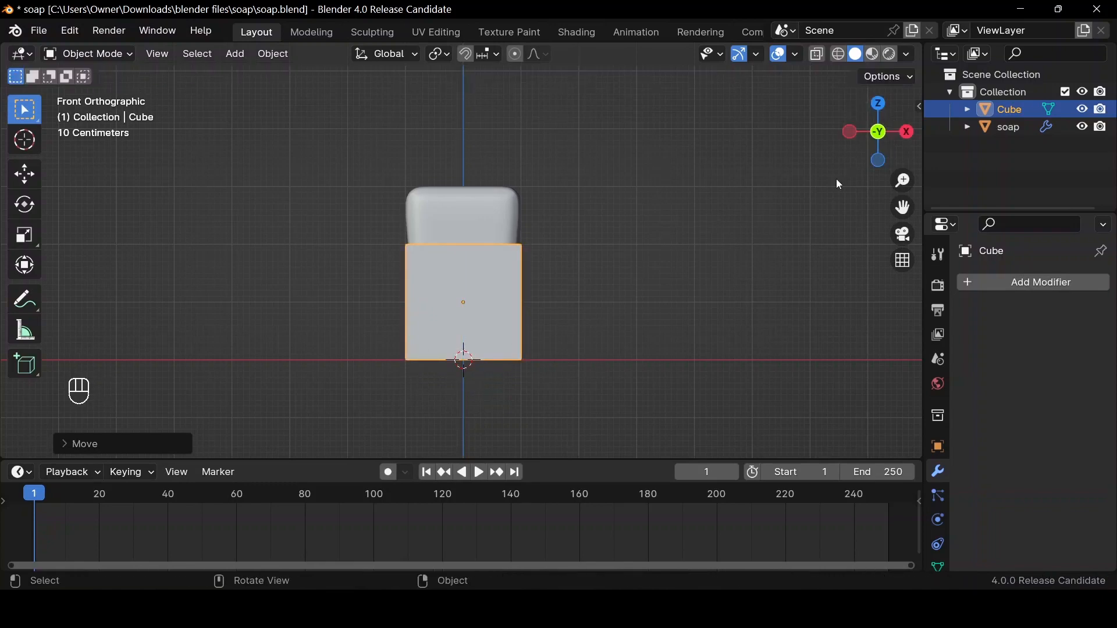
# Raise the cube along Z with snapping until it is roughly centred vertically on the soap
pyautogui.moveTo(877, 133); pyautogui.dragTo(869, 129)
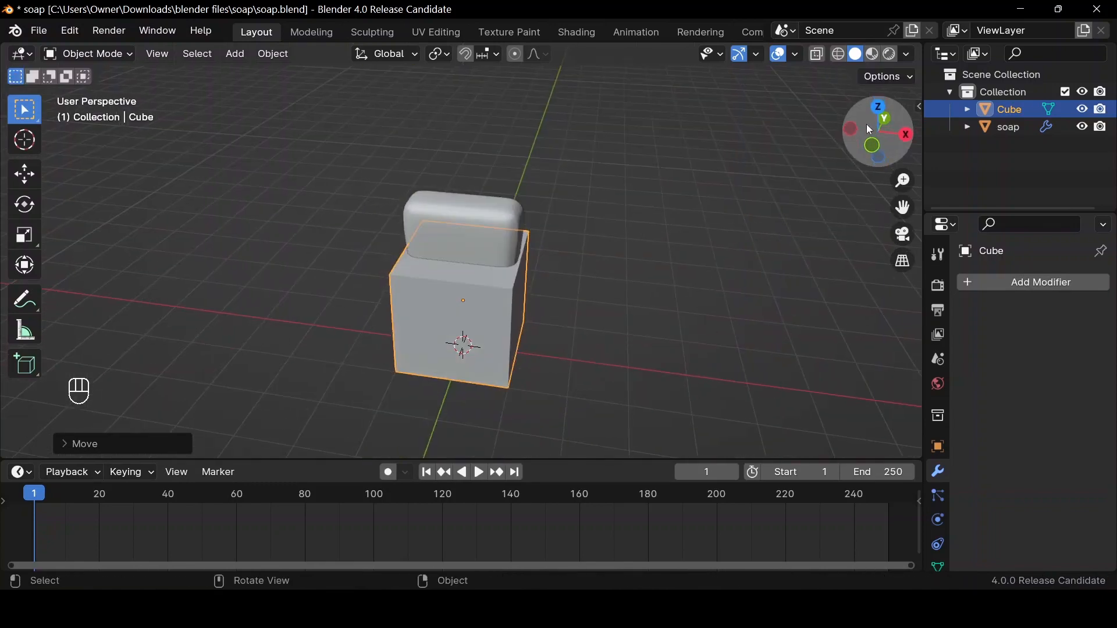
pyautogui.click(873, 145)
pyautogui.press('g')
pyautogui.press('z')
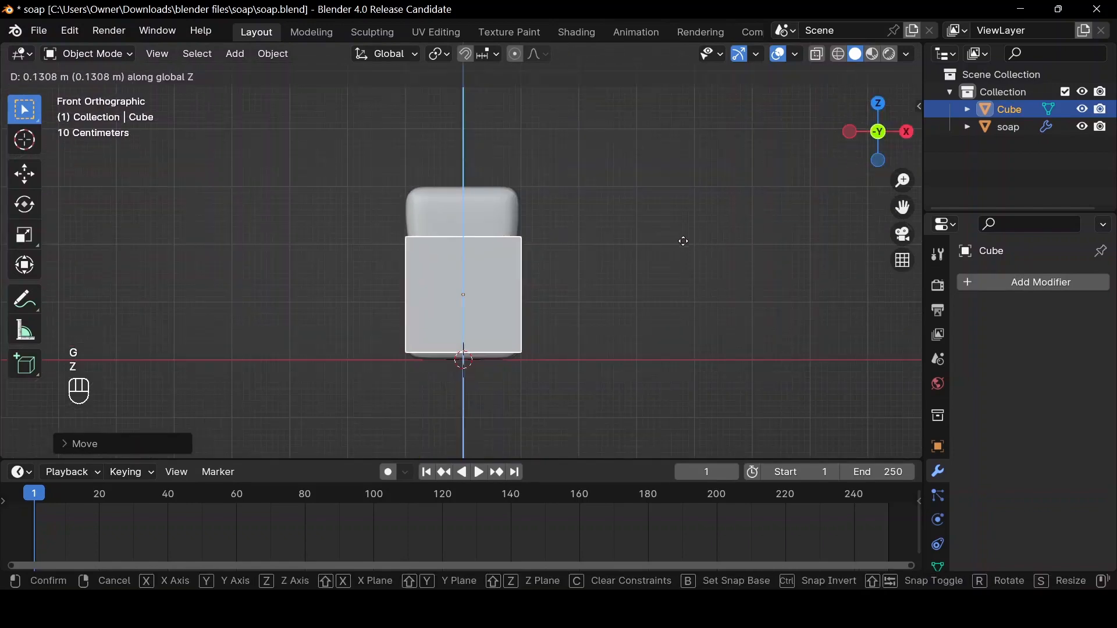
pyautogui.press('ctrl')
pyautogui.click(602, 224)
# Stretch the cube along Z to about 1.5 times its height and lower it 0.1 m onto the ground line
pyautogui.press('s')
pyautogui.press('z')
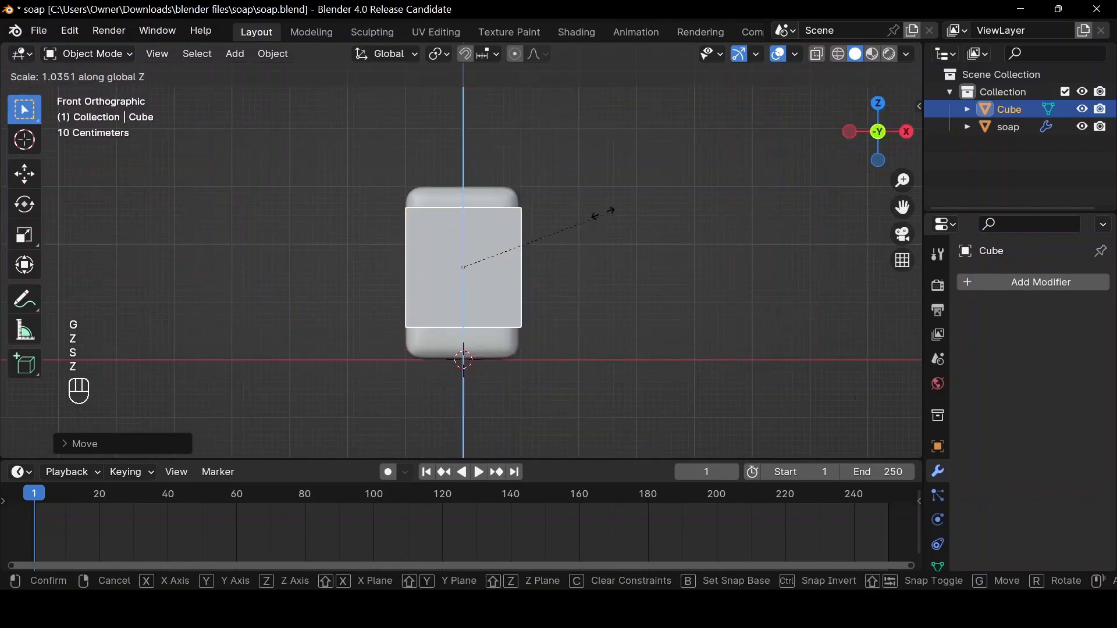
pyautogui.press('ctrl')
pyautogui.click(622, 124)
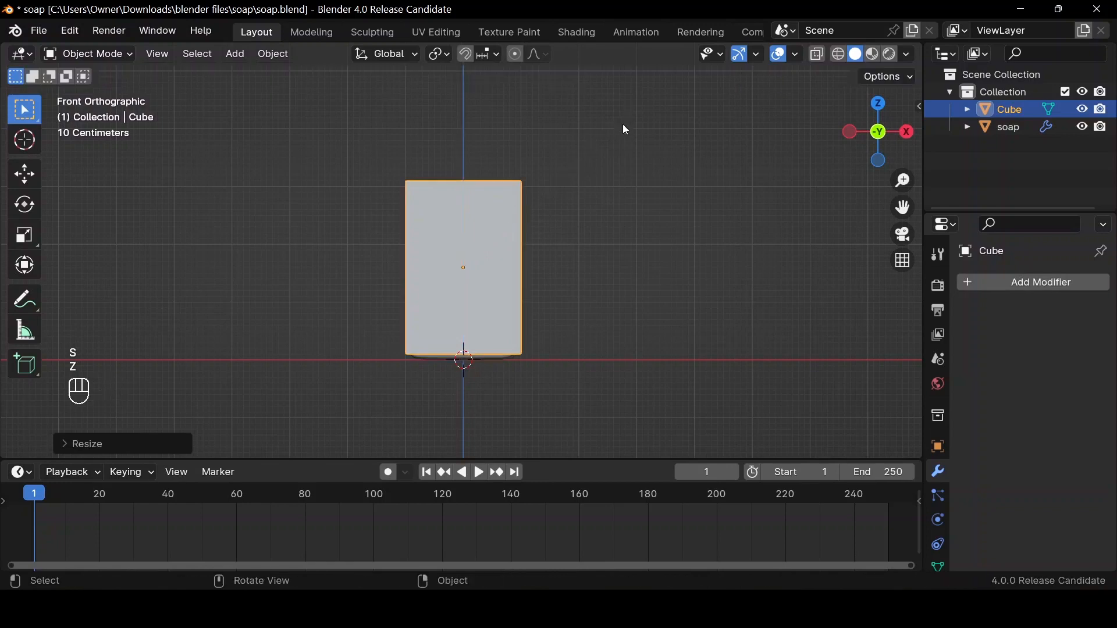
pyautogui.press('g')
pyautogui.press('z')
pyautogui.press('ctrl')
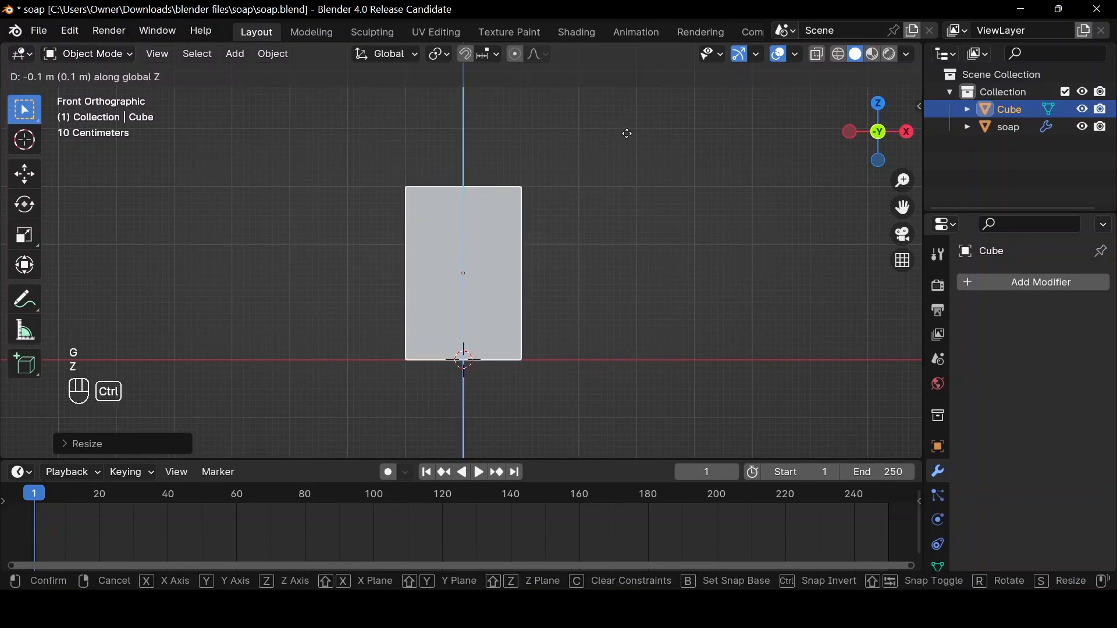
pyautogui.click(626, 132)
# Check the cube's fit around the soap in X-ray, then scale the cube to 1.1 along Z
pyautogui.hotkey('alt', 'z')
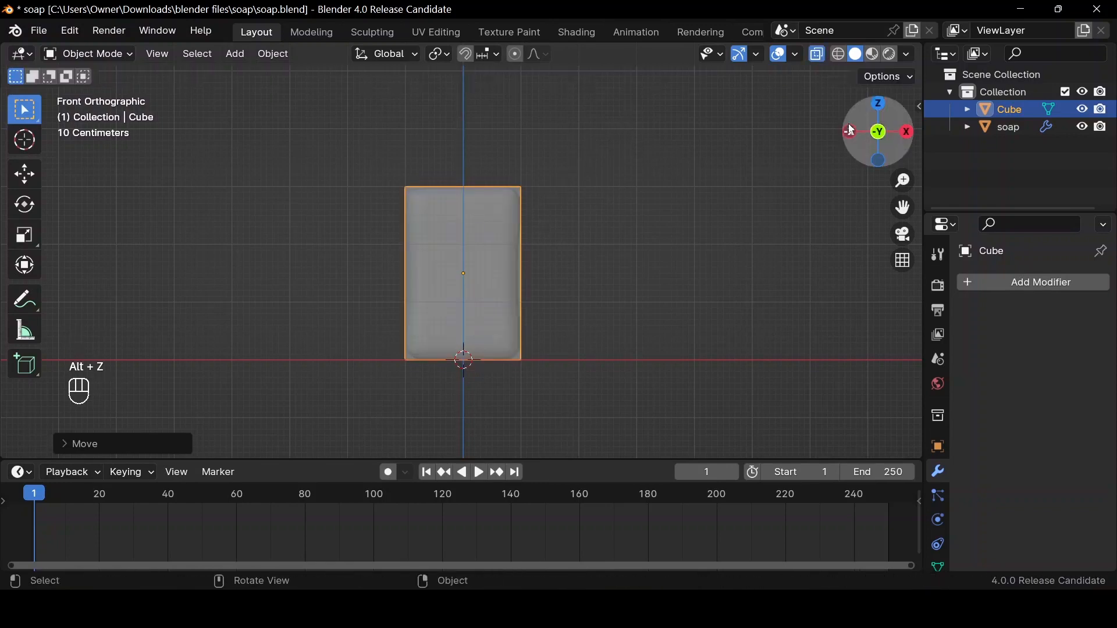
pyautogui.moveTo(878, 130); pyautogui.dragTo(874, 142)
pyautogui.hotkey('alt', 'z')
pyautogui.scroll(1, 650, 158)
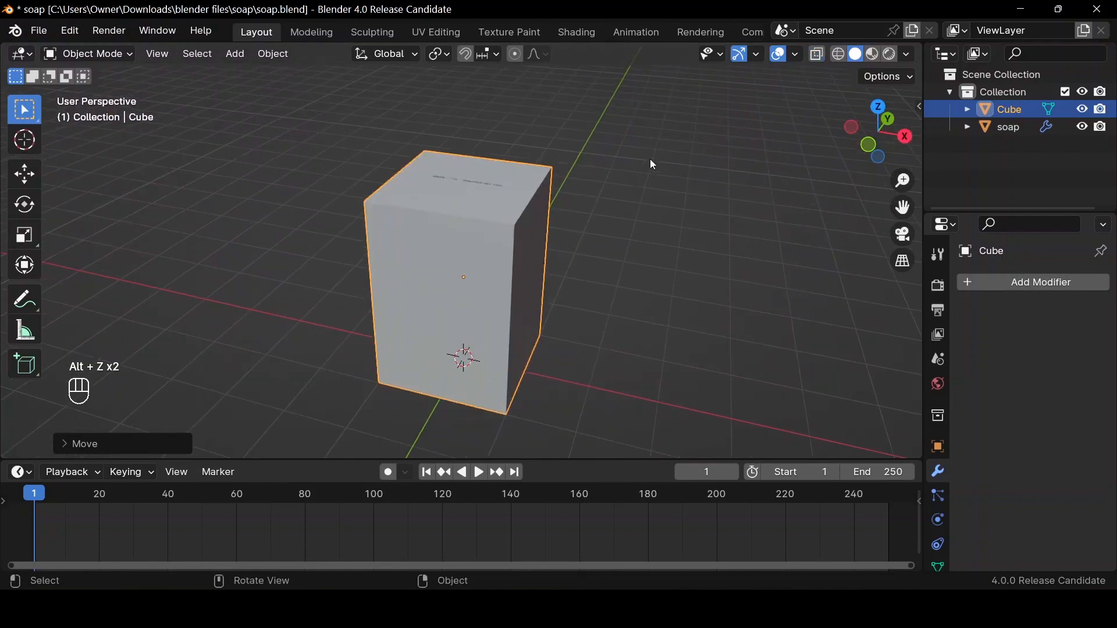
pyautogui.press('s')
pyautogui.press('z')
pyautogui.press('ctrl')
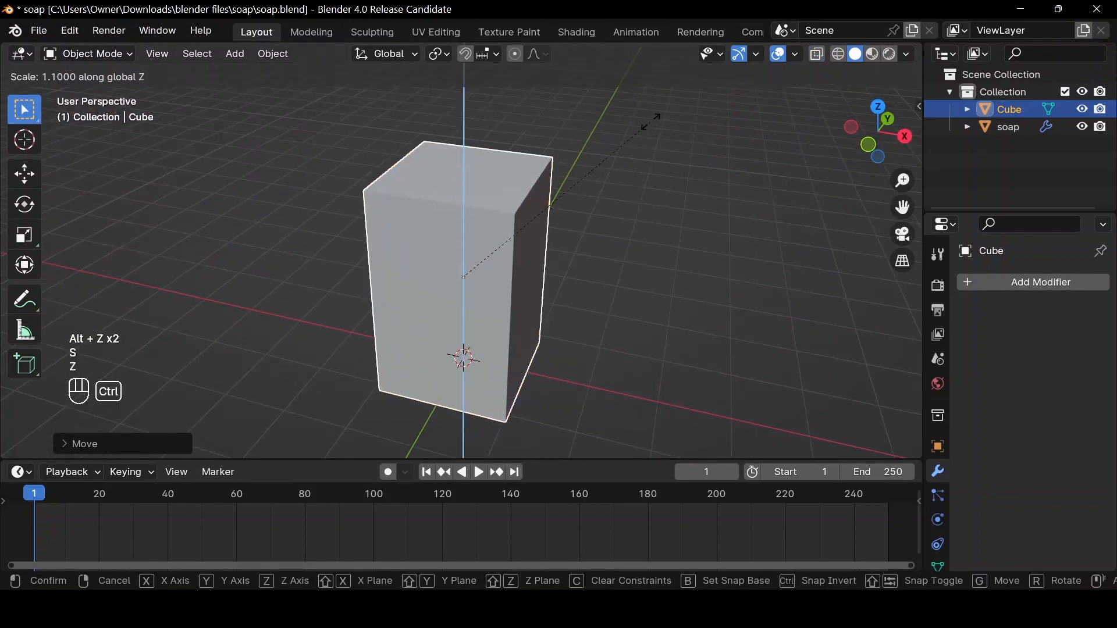
pyautogui.click(653, 124)
# Shrink the cube slightly along Z in X-ray so it closely encloses the soap, then switch X-ray off
pyautogui.hotkey('alt', 'z')
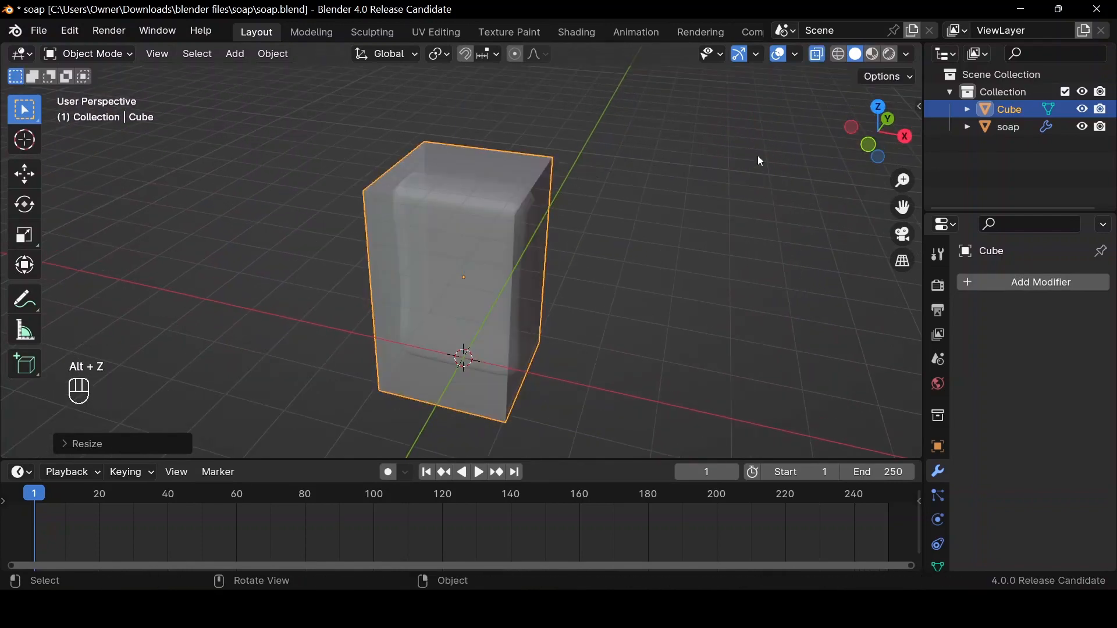
pyautogui.press('s')
pyautogui.press('z')
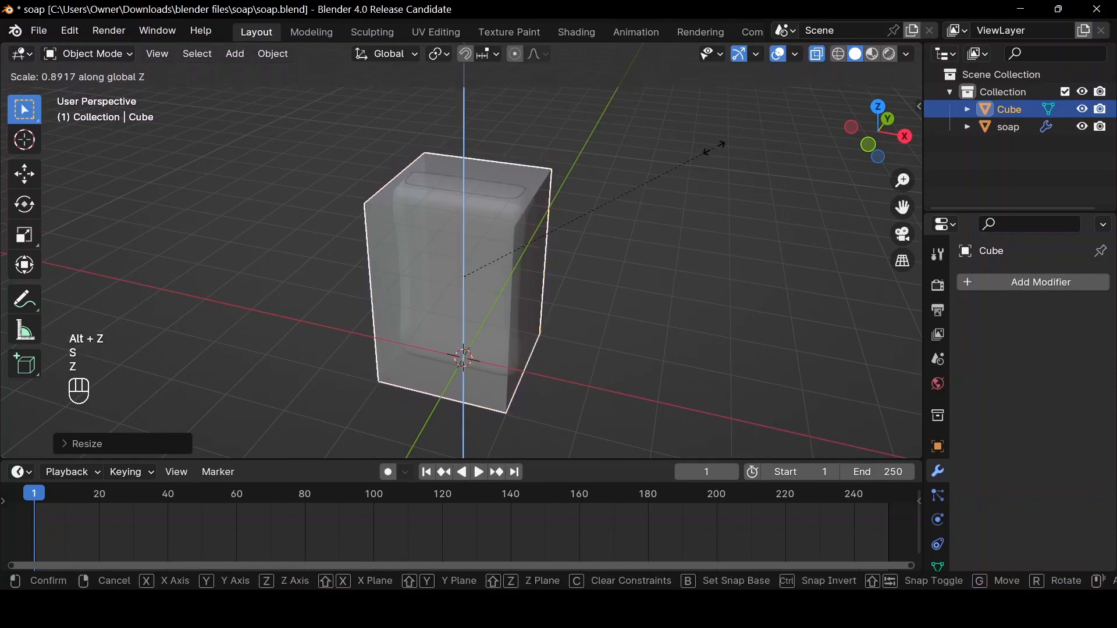
pyautogui.click(720, 147)
pyautogui.hotkey('alt', 'z')
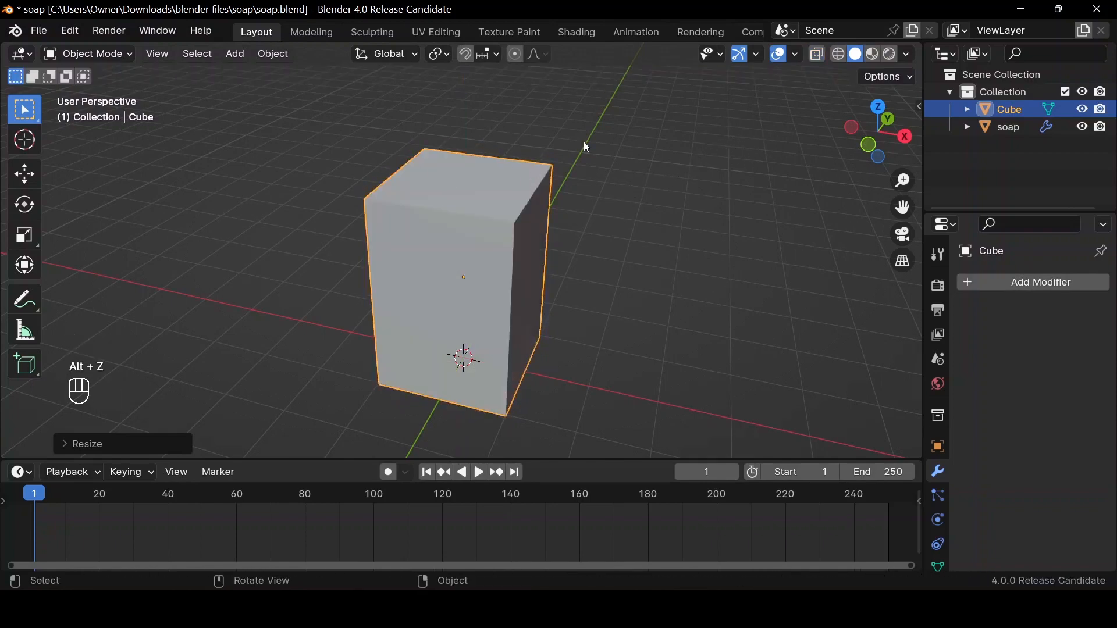
# Scale the cube along Y to about half its depth in X-ray so it closely encloses the soap, then switch X-ray off
pyautogui.click(905, 137)
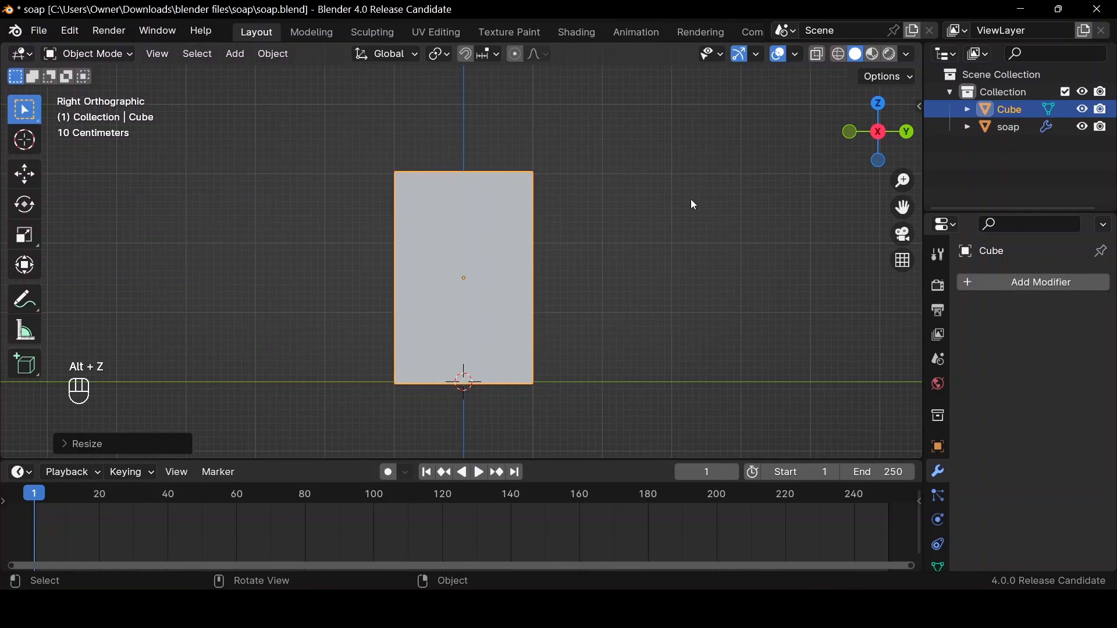
pyautogui.hotkey('alt', 'z')
pyautogui.scroll(2, 671, 219)
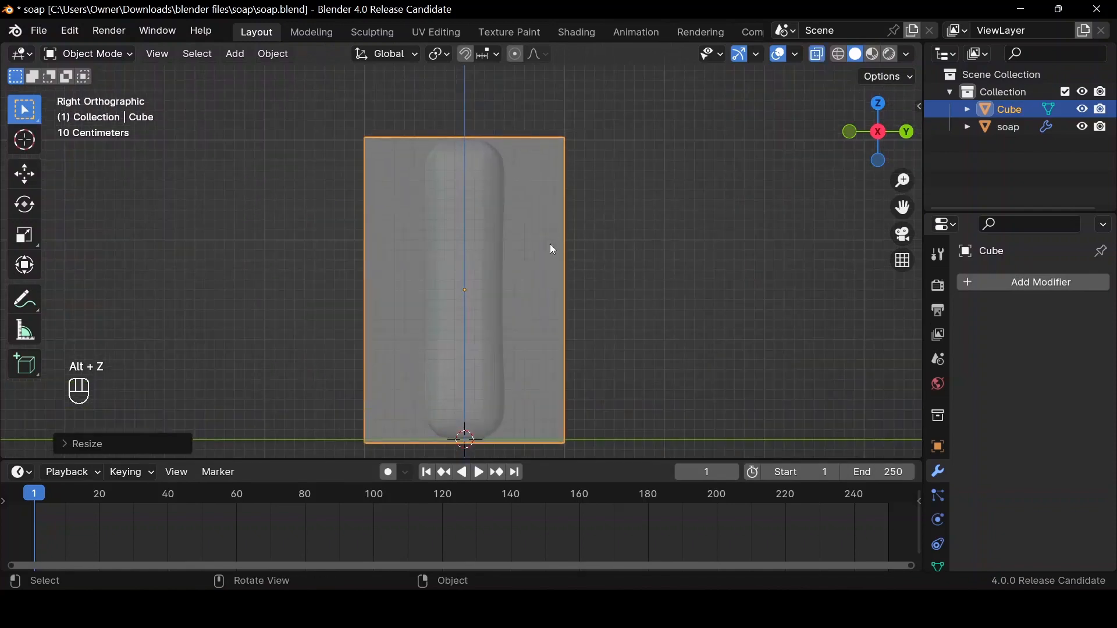
pyautogui.press('s')
pyautogui.press('y')
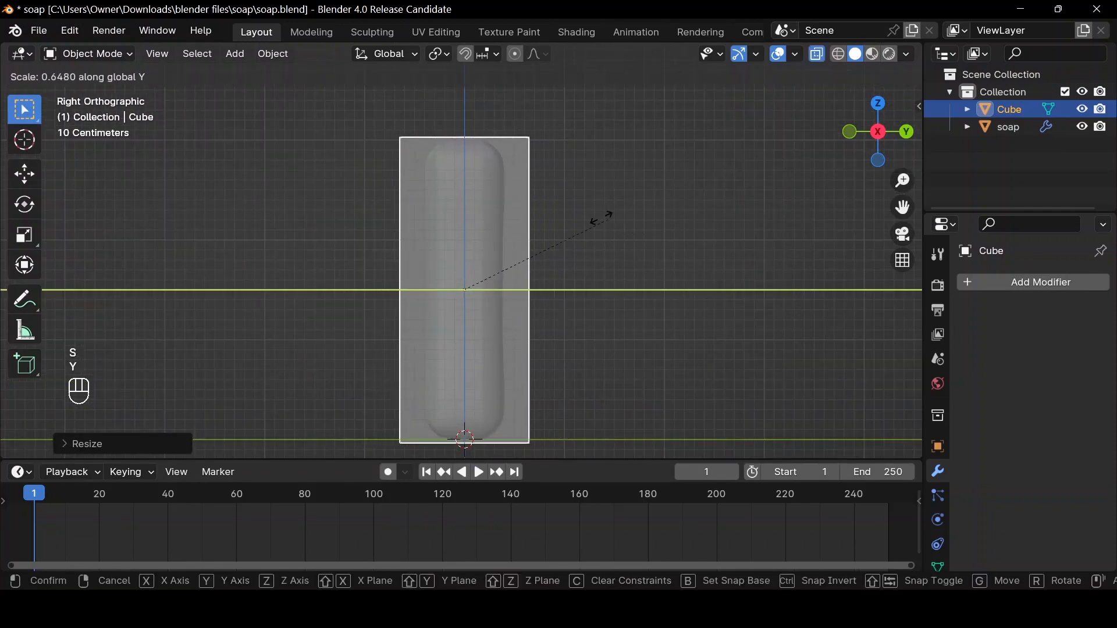
pyautogui.click(566, 230)
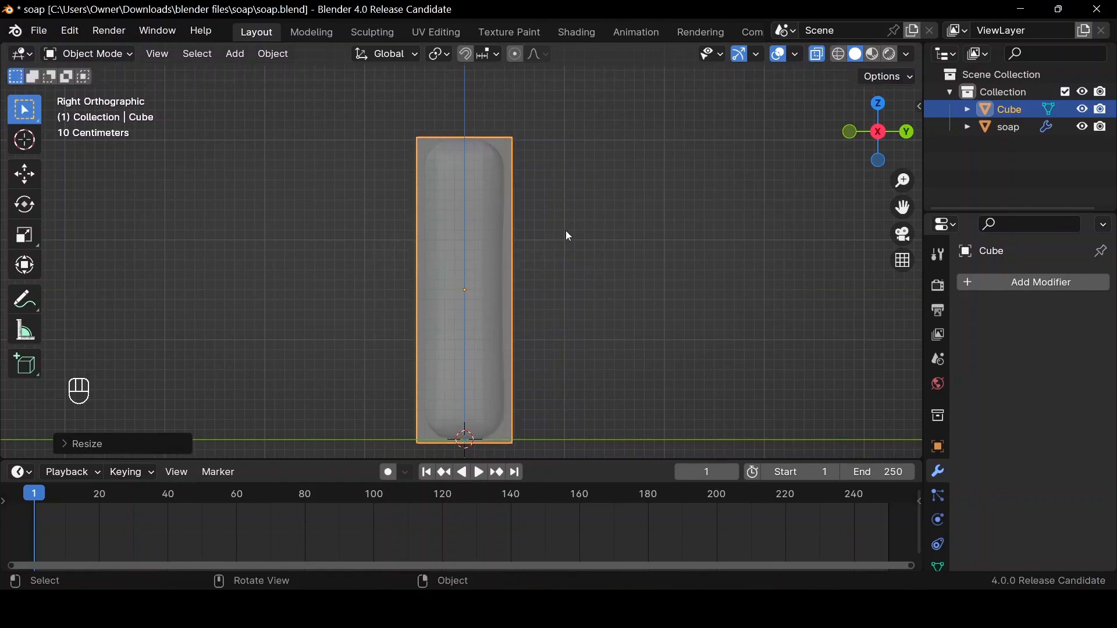
pyautogui.moveTo(862, 137); pyautogui.dragTo(899, 156)
pyautogui.hotkey('alt', 'z')
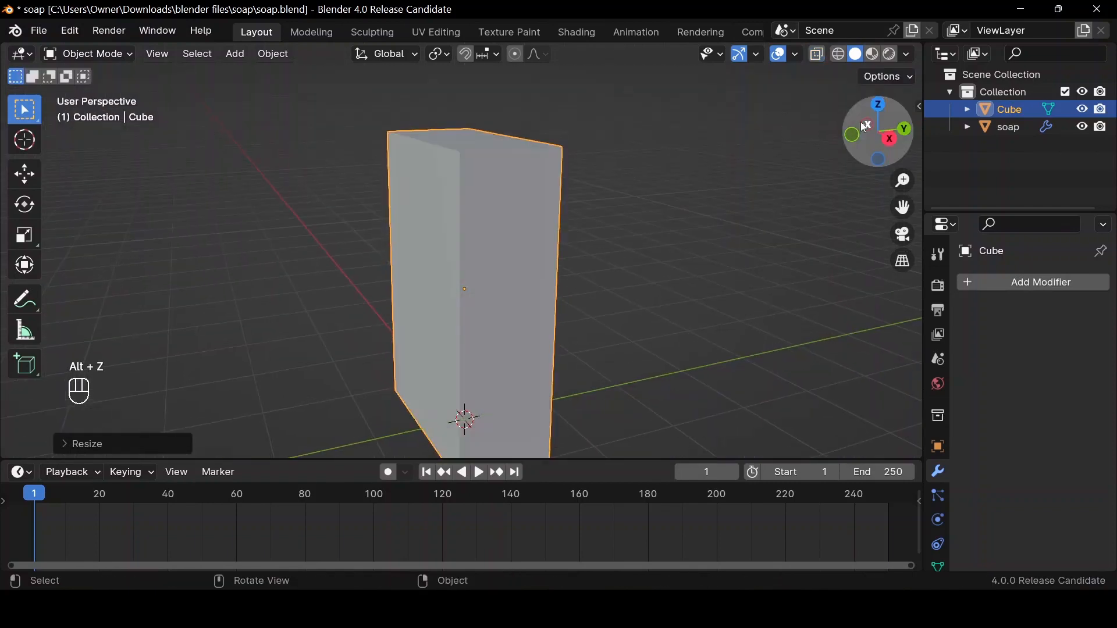
# Enable Cavity in the viewport shading options
pyautogui.moveTo(860, 121); pyautogui.dragTo(873, 133)
pyautogui.click(908, 53)
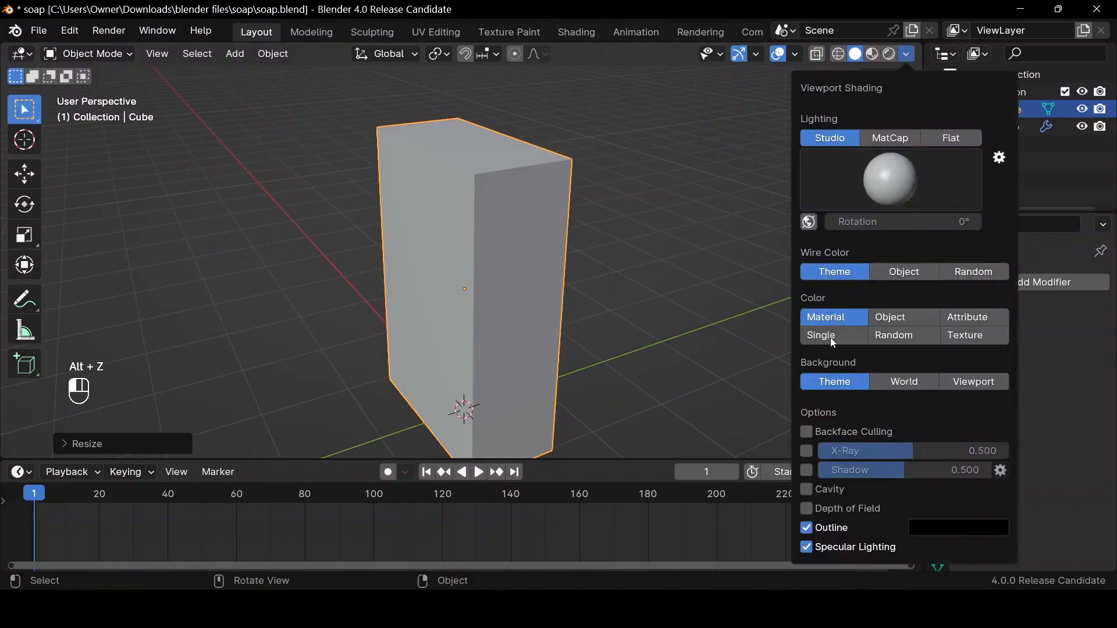
pyautogui.click(811, 494)
pyautogui.click(687, 356)
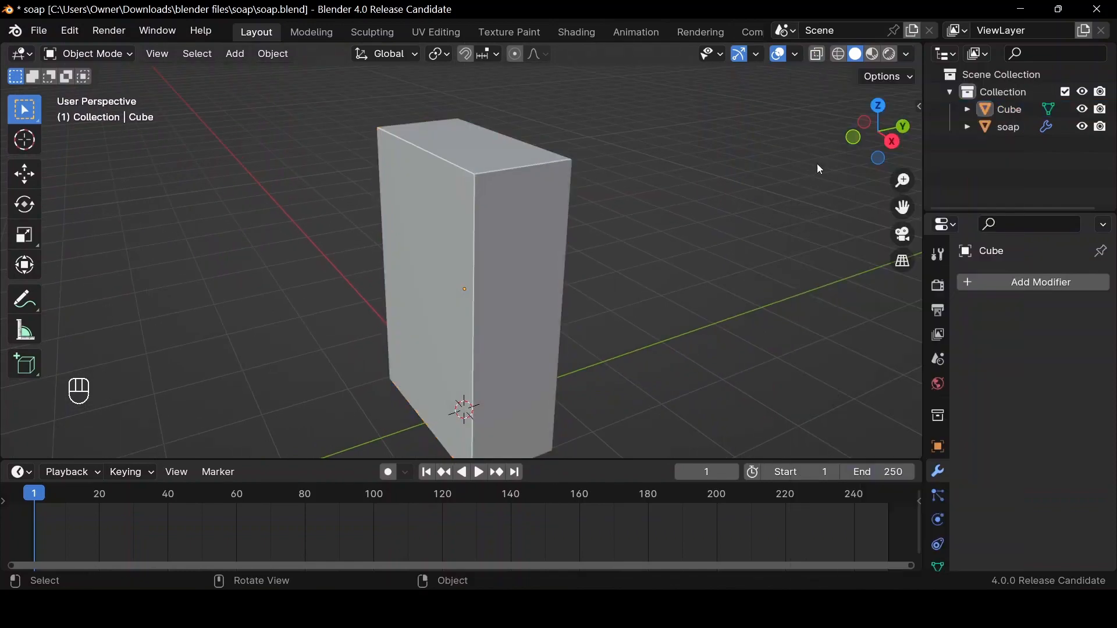
# Rename the cube object as box
pyautogui.moveTo(860, 138); pyautogui.dragTo(738, 193)
pyautogui.press('Tab')
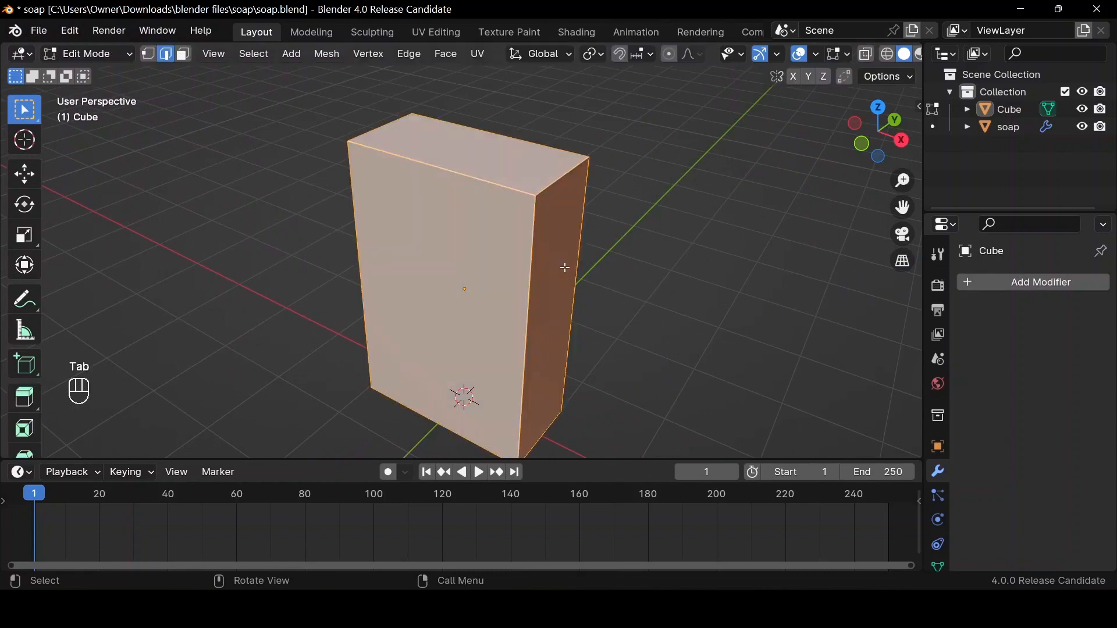
pyautogui.press('Tab')
pyautogui.click(540, 251)
pyautogui.press('F2')
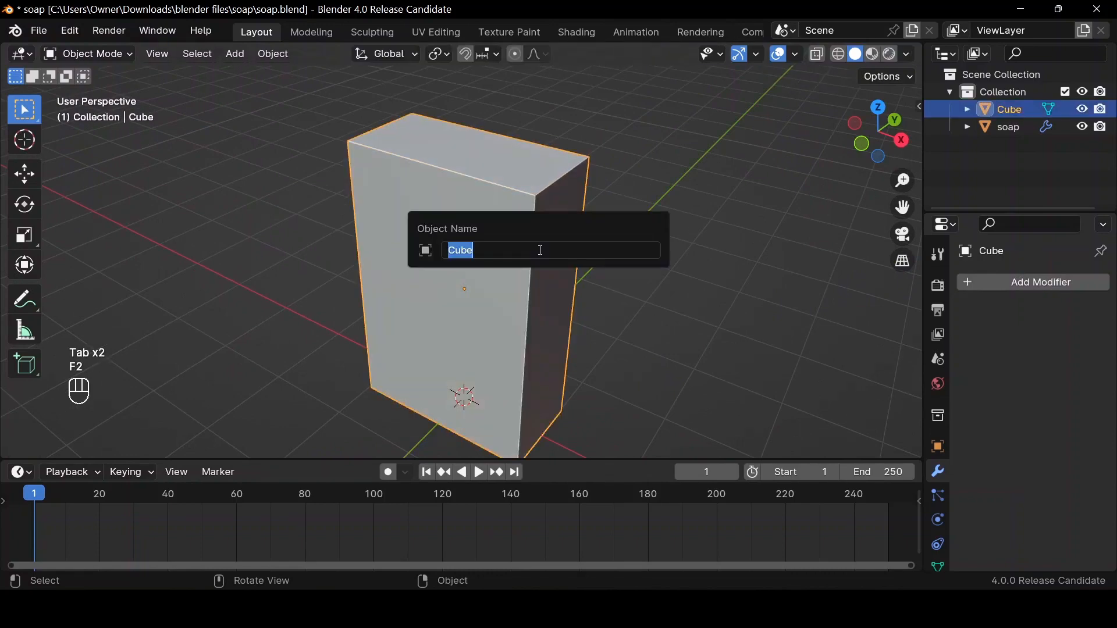
pyautogui.write('box')
pyautogui.press('Return')
# Delete the top face of the box in Edit Mode
pyautogui.press('Tab')
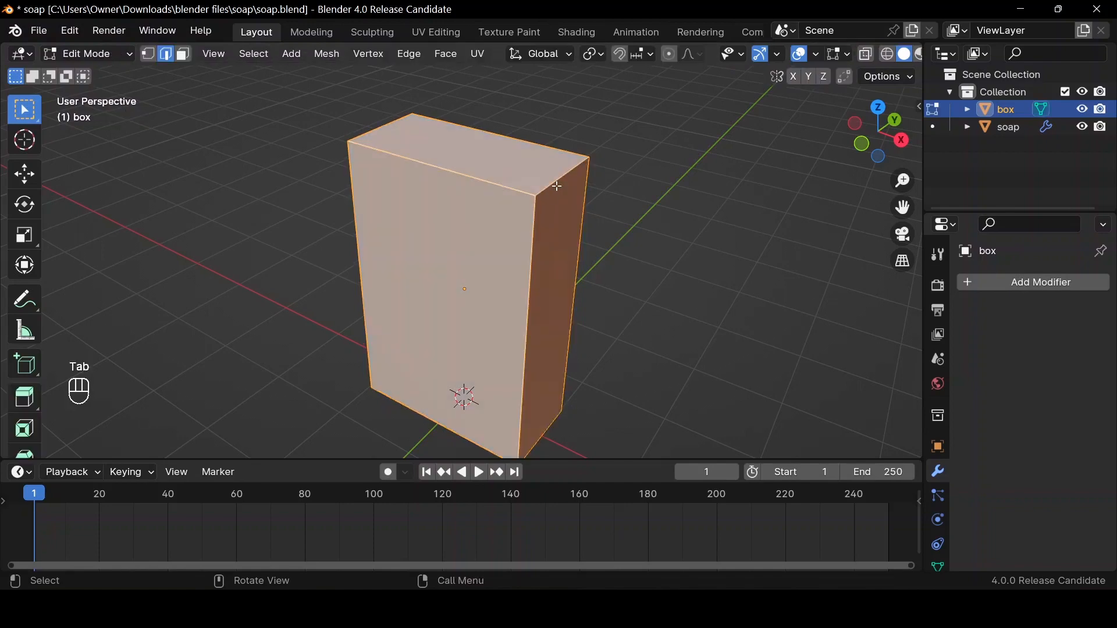
pyautogui.press('3')
pyautogui.click(481, 151)
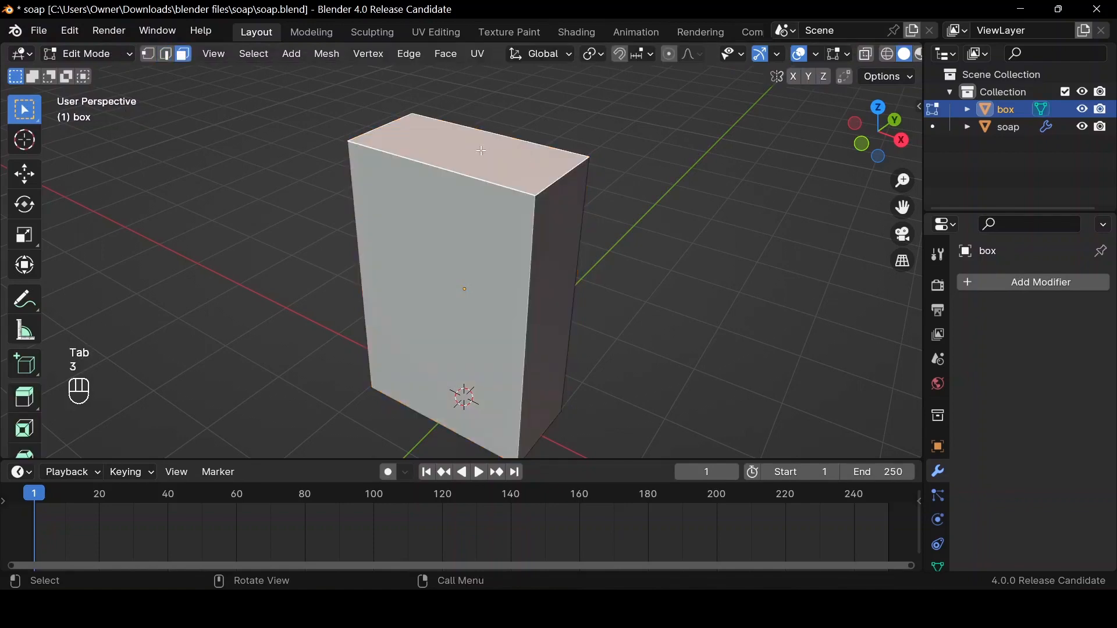
pyautogui.press('x')
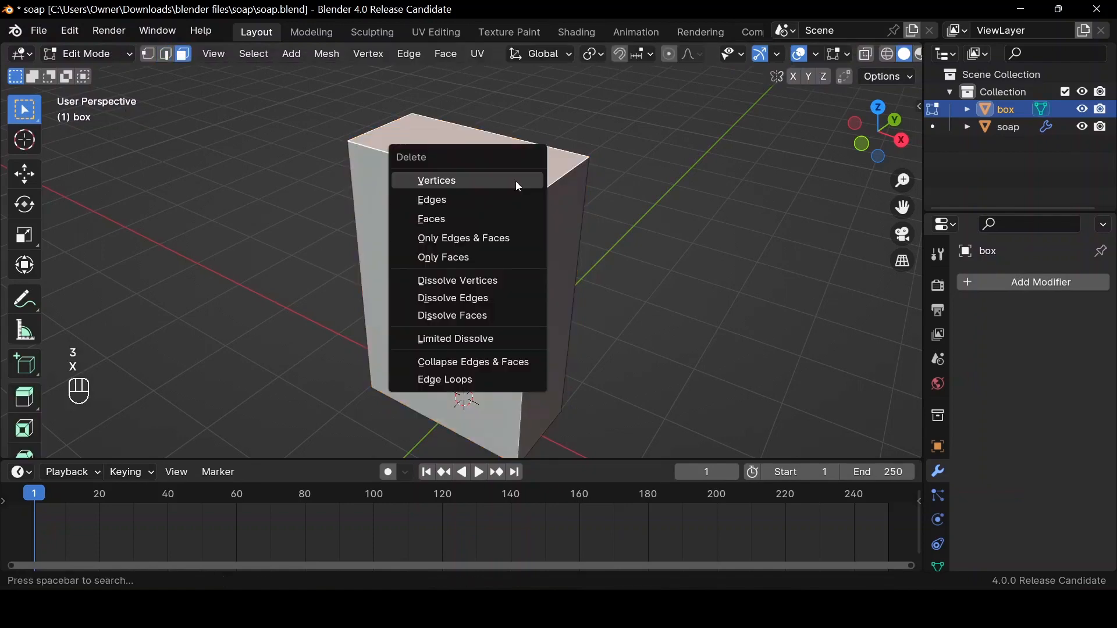
pyautogui.click(496, 228)
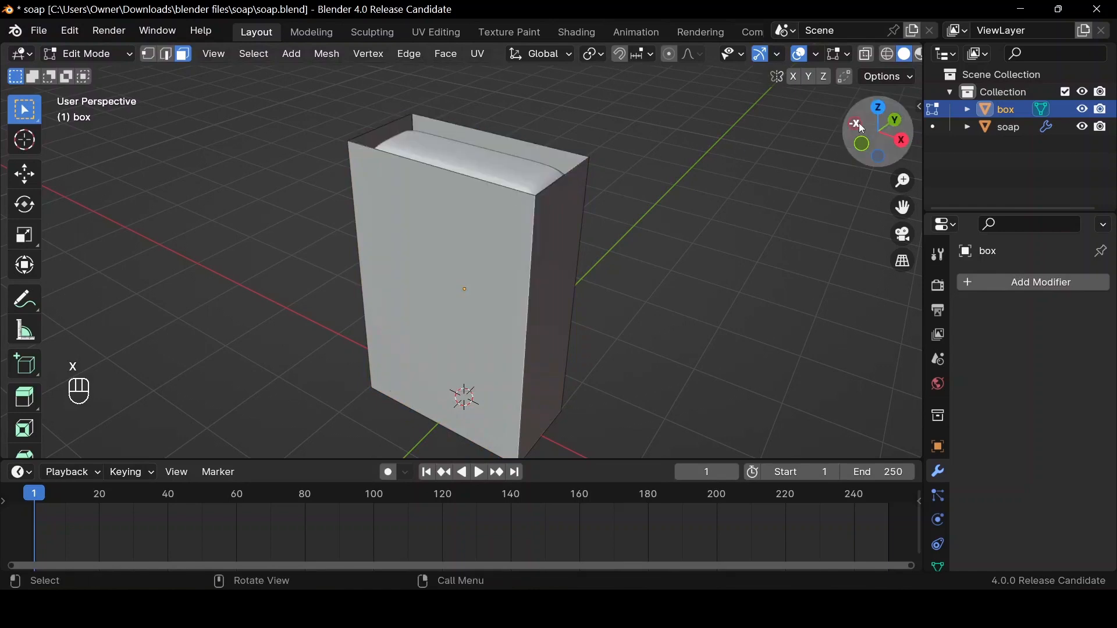
# Extrude the two short top edges of the box about 0.04 m upward along Z
pyautogui.moveTo(878, 131); pyautogui.dragTo(854, 140)
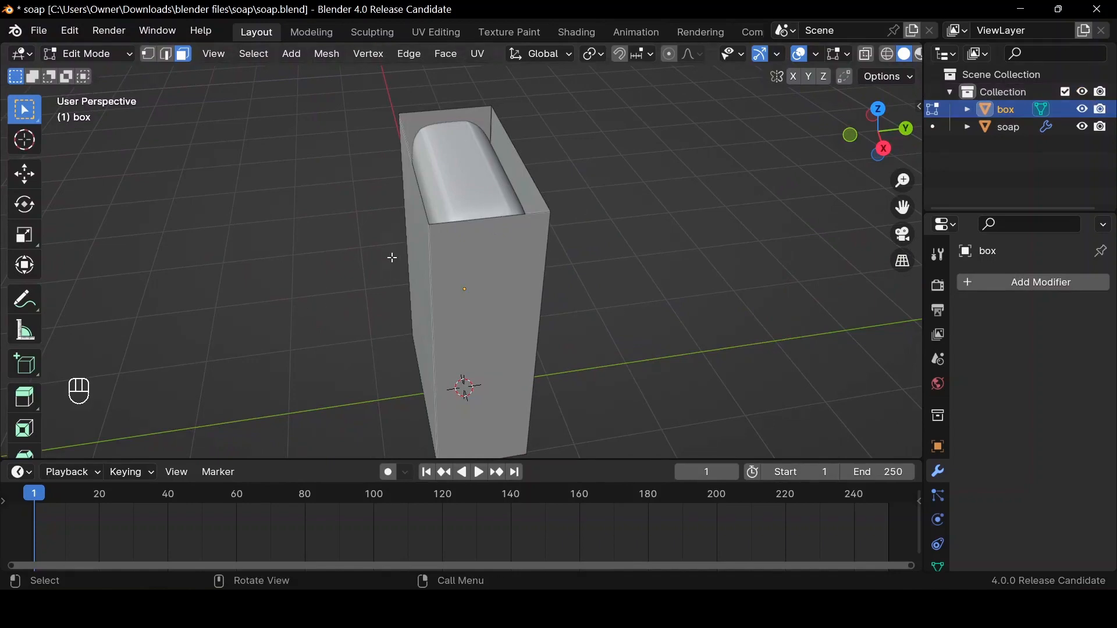
pyautogui.press('2')
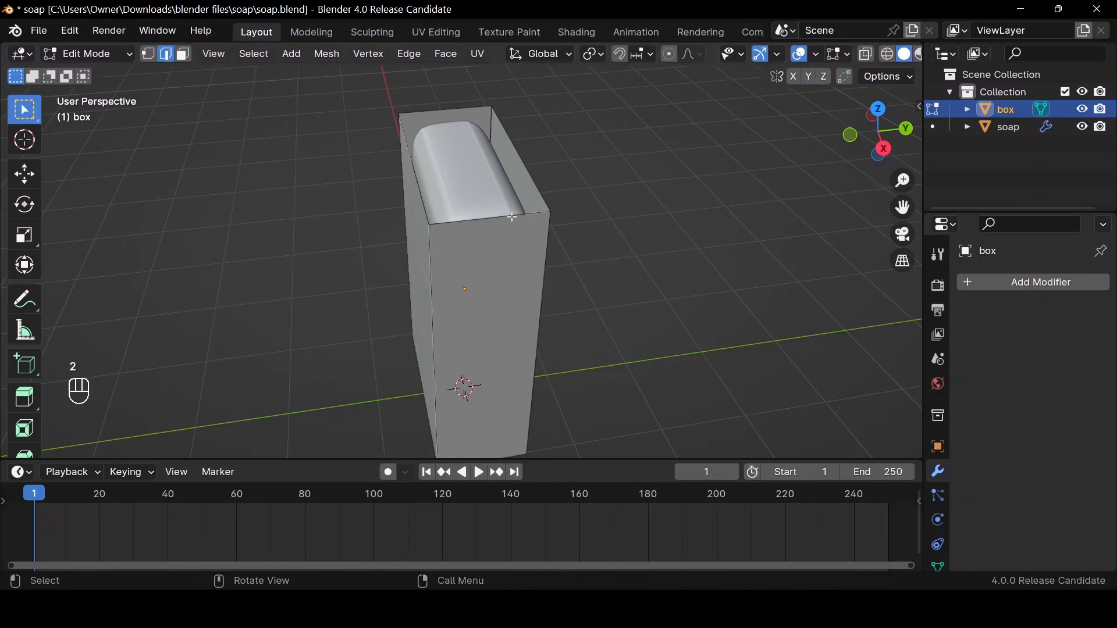
pyautogui.press('shift')
pyautogui.click(884, 148)
pyautogui.scroll(4, 517, 262)
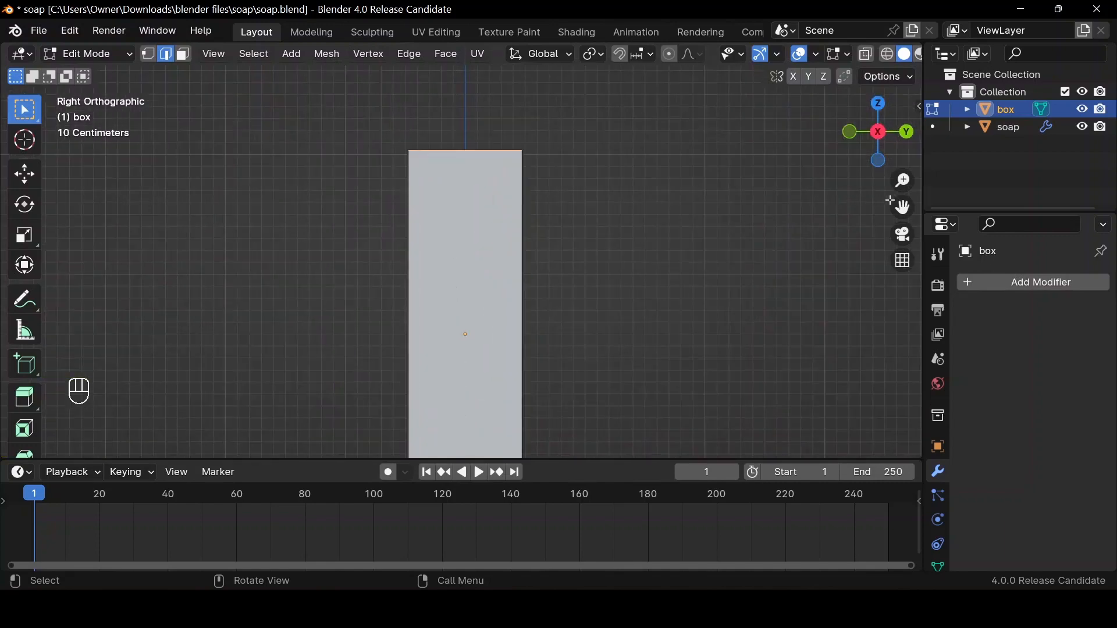
pyautogui.moveTo(890, 201); pyautogui.dragTo(914, 251)
pyautogui.scroll(5, 653, 207)
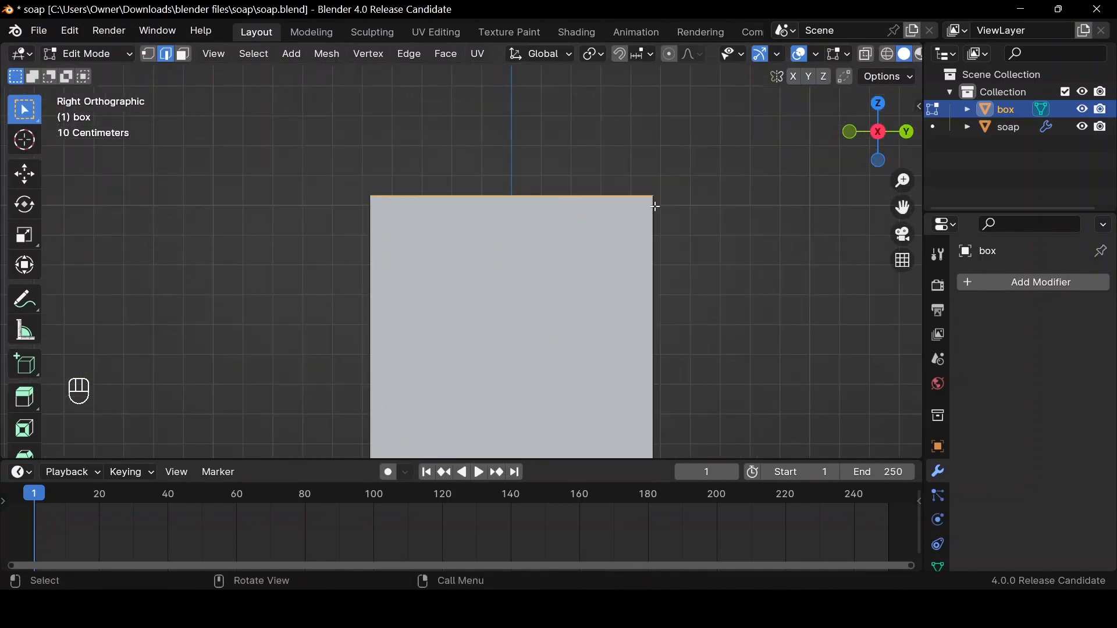
pyautogui.press('e')
pyautogui.press('z')
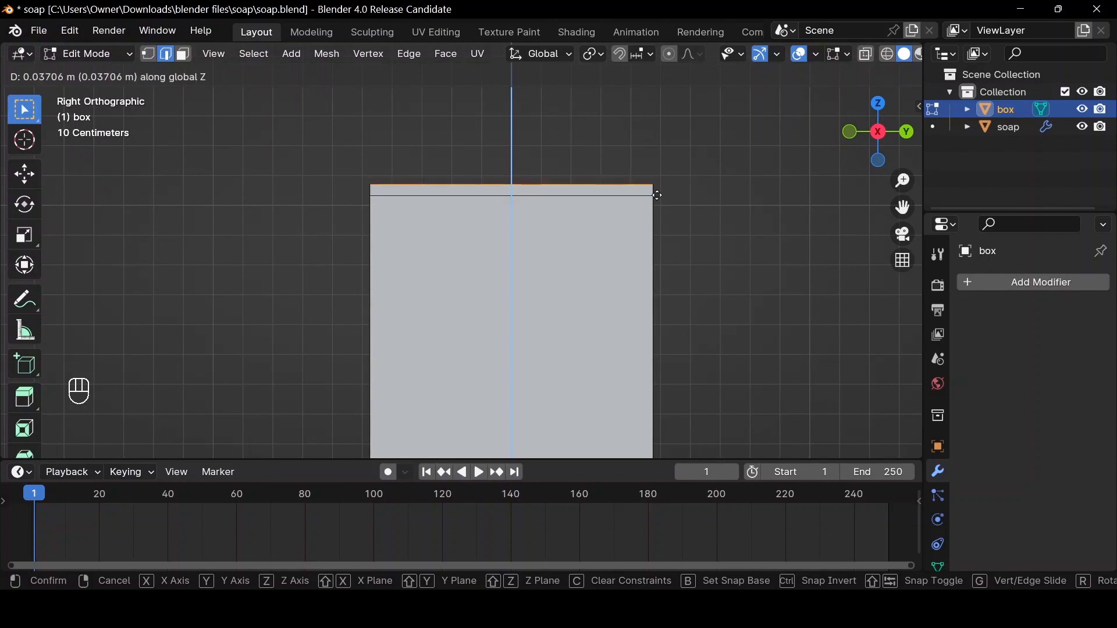
pyautogui.click(657, 195)
# Scale the extruded short edges along Y to about 0.93 to narrow the base of the flaps
pyautogui.scroll(-2, 655, 192)
pyautogui.scroll(1, 655, 194)
pyautogui.scroll(-2, 660, 196)
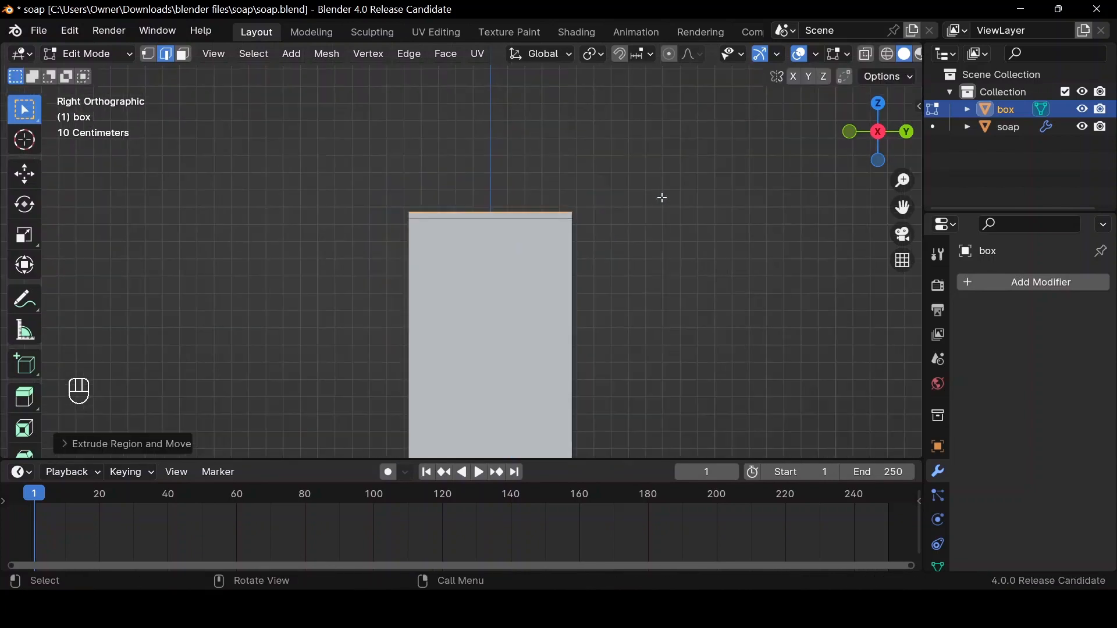
pyautogui.press('s')
pyautogui.press('y')
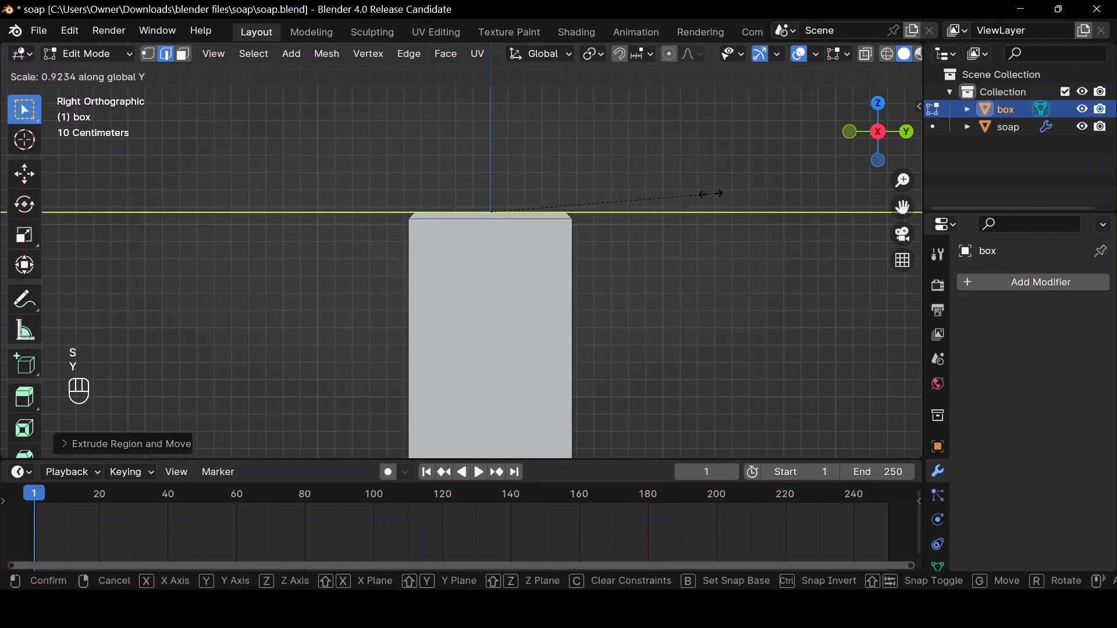
pyautogui.click(672, 211)
# Extrude both side flaps 0.4 m upward along Z and taper their upper edges to about 0.87 along Y
pyautogui.press('e')
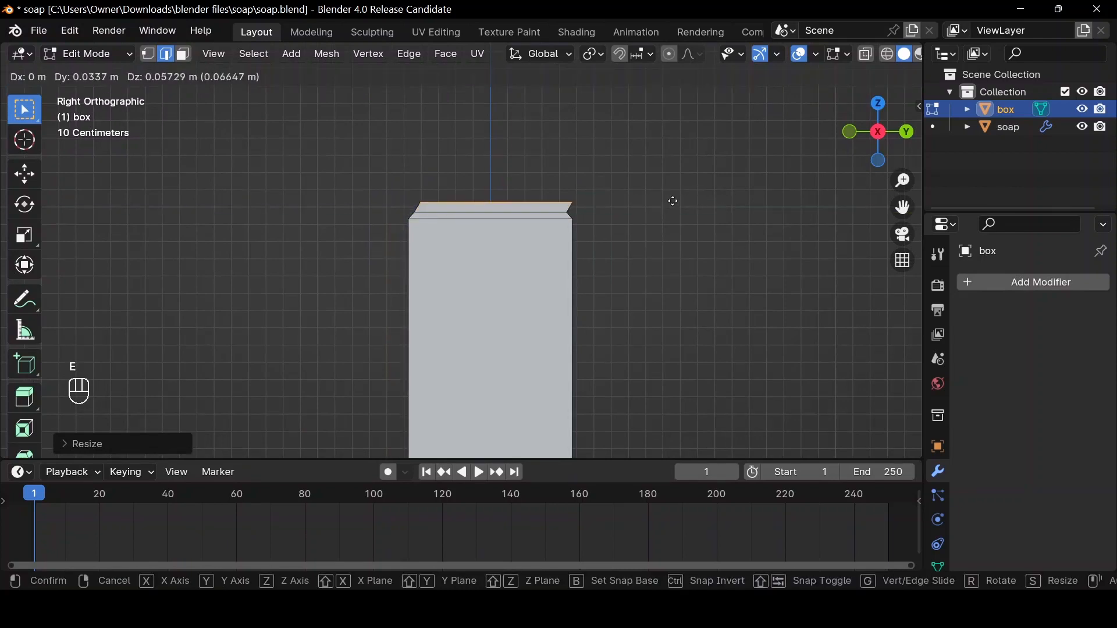
pyautogui.press('z')
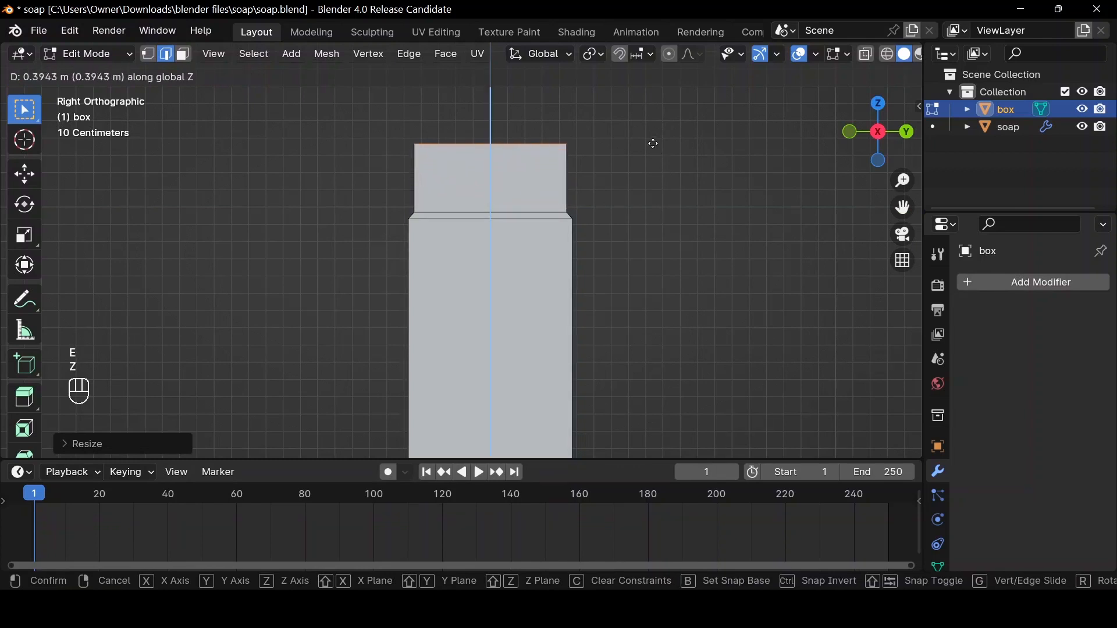
pyautogui.press('ctrl')
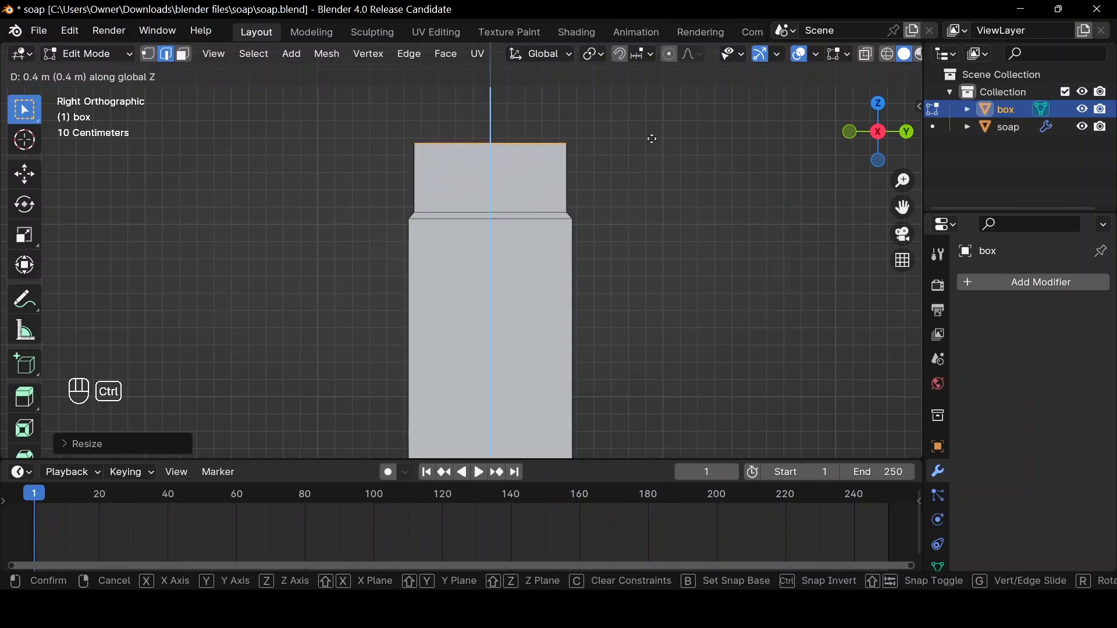
pyautogui.click(652, 138)
pyautogui.press('s')
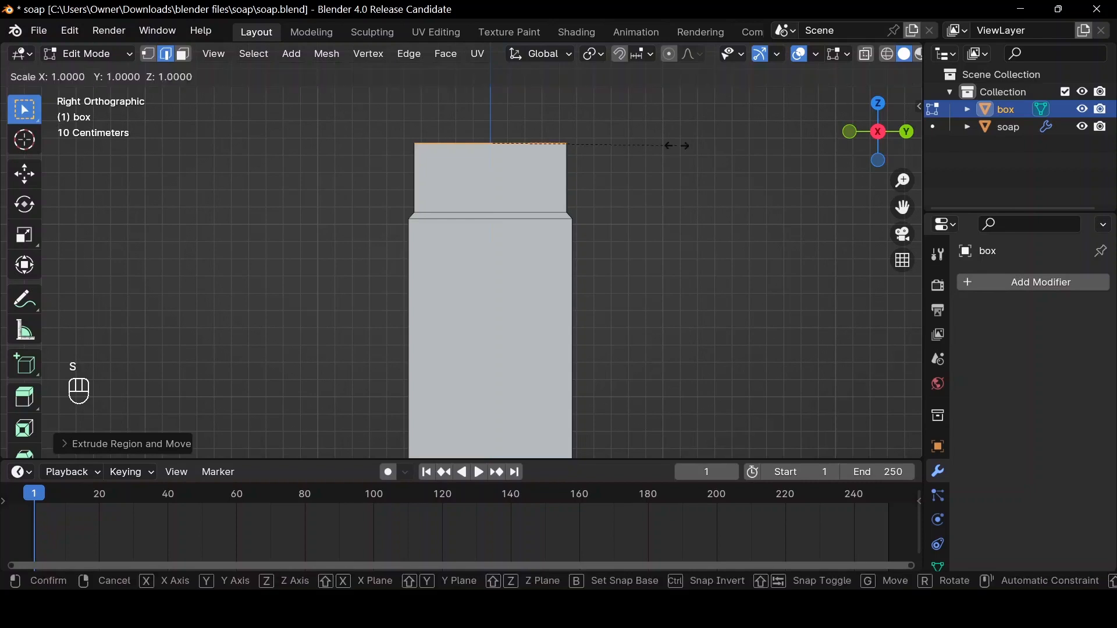
pyautogui.press('y')
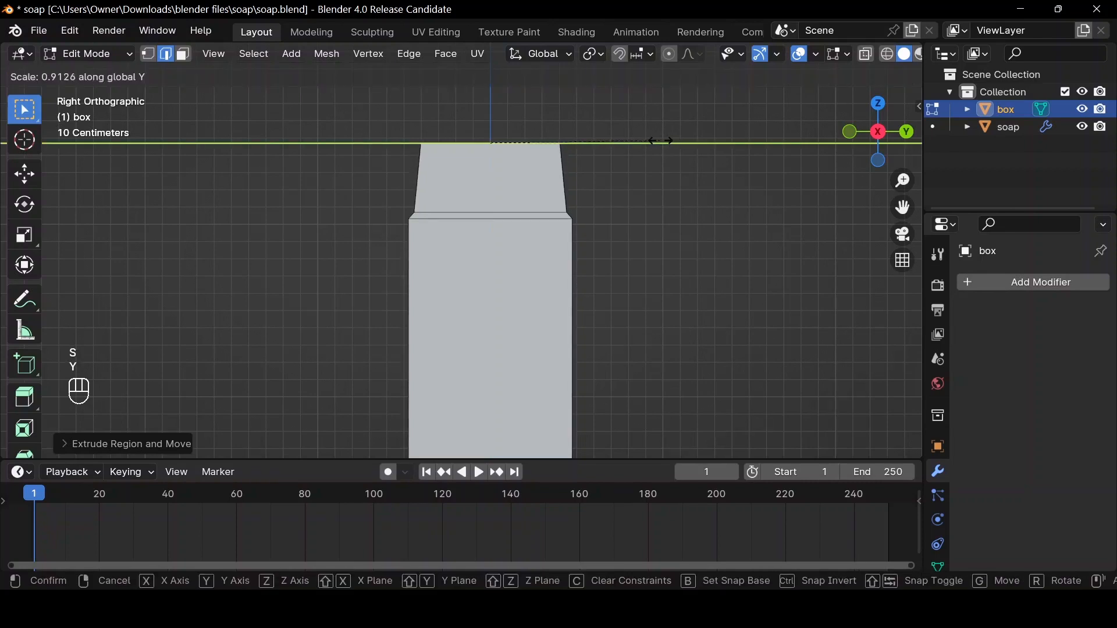
pyautogui.click(652, 142)
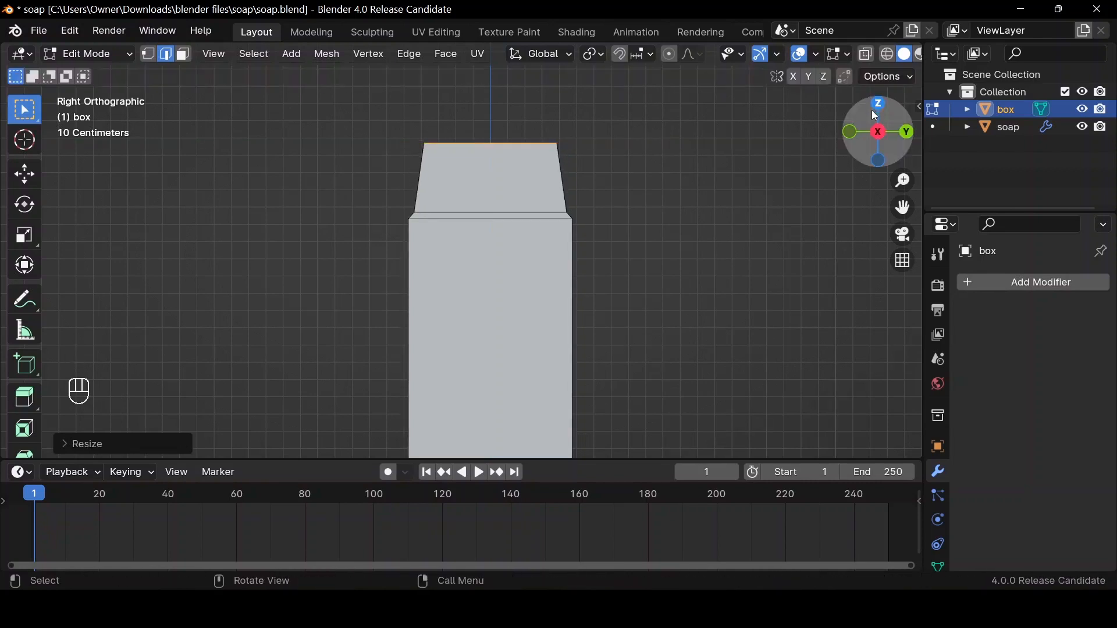
# Extrude the long back top edge of the box about 0.8 m upward along Z as the lid flap, then return to Object Mode
pyautogui.moveTo(652, 141); pyautogui.dragTo(520, 287, button='middle')
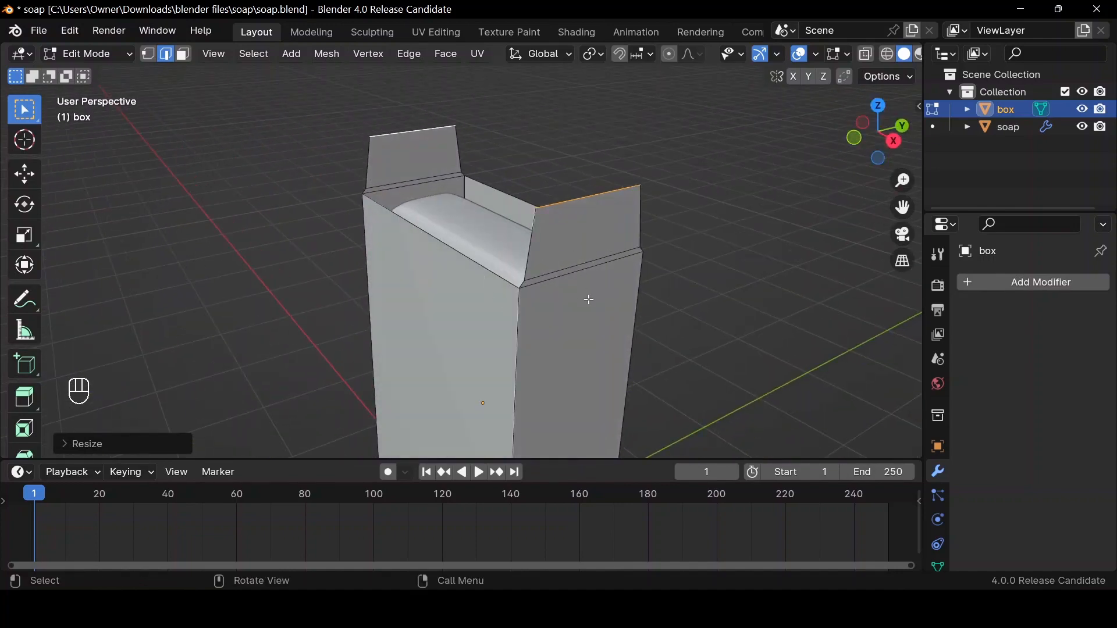
pyautogui.click(497, 185)
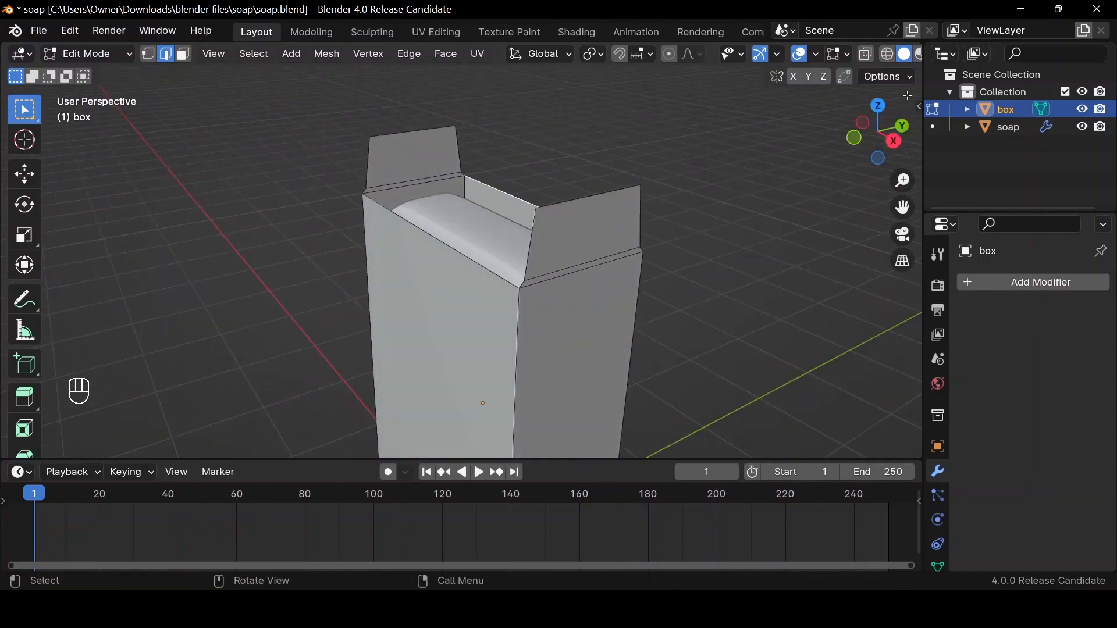
pyautogui.click(854, 138)
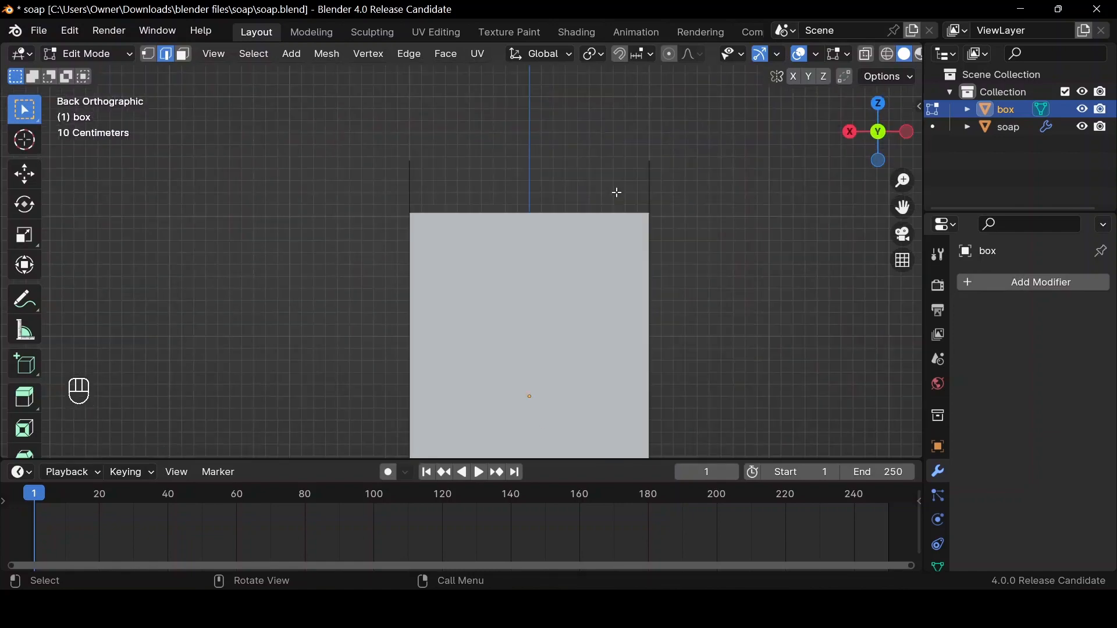
pyautogui.scroll(2, 618, 192)
pyautogui.press('e')
pyautogui.press('z')
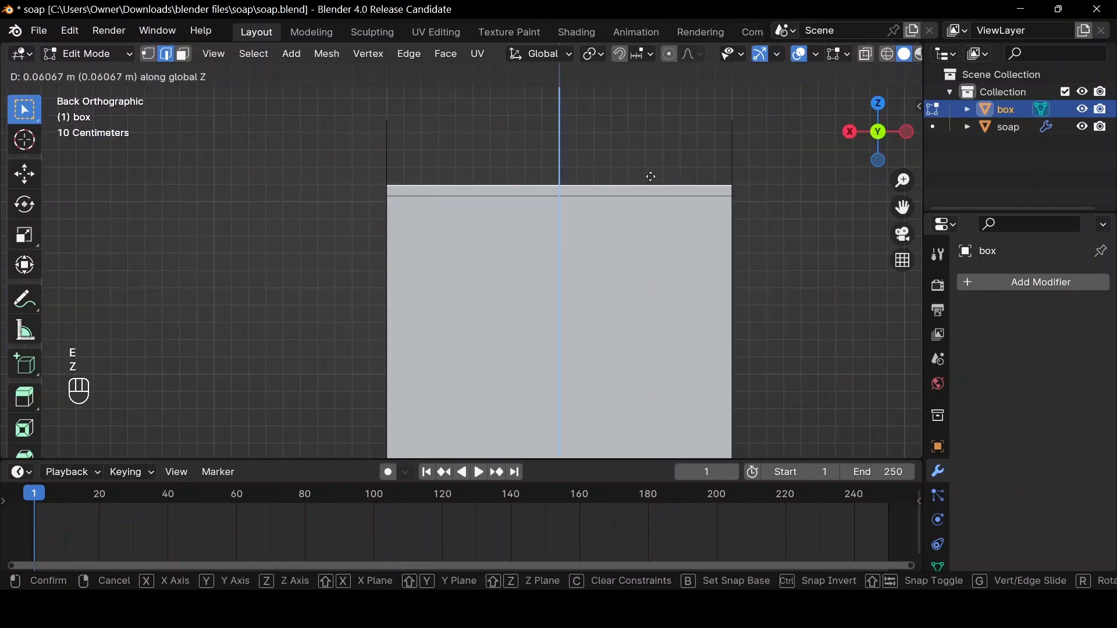
pyautogui.press('ctrl')
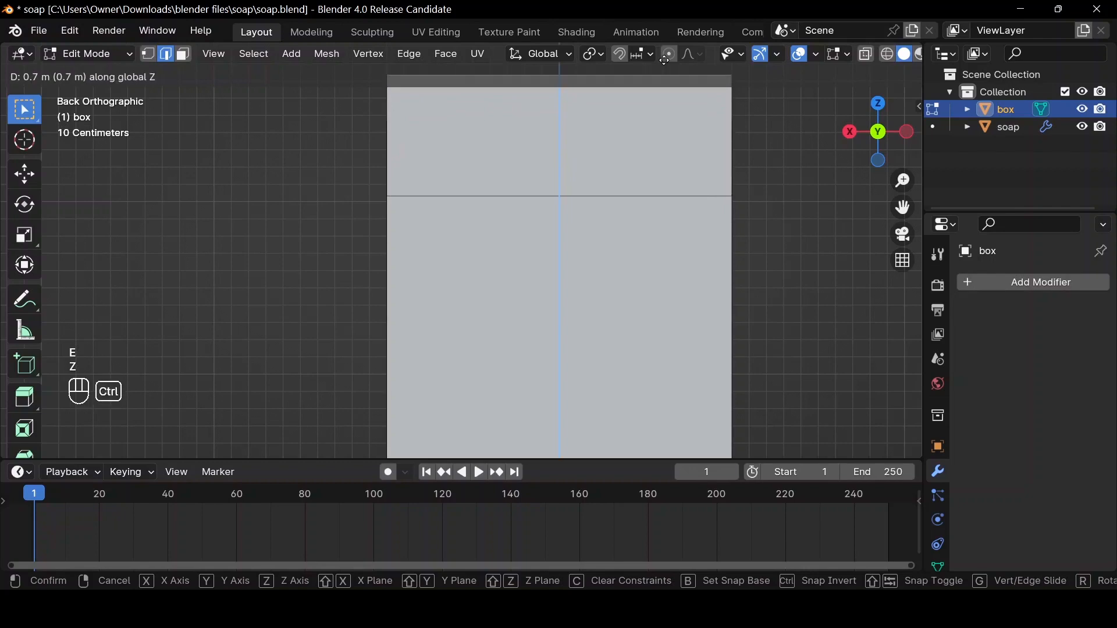
pyautogui.click(669, 52)
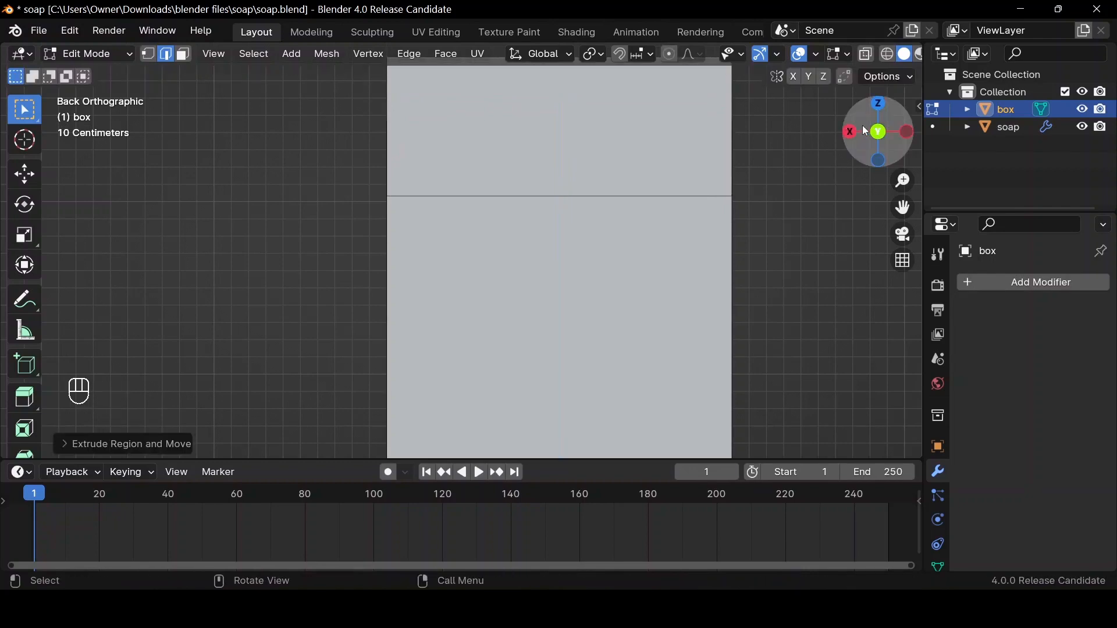
pyautogui.moveTo(857, 153); pyautogui.dragTo(745, 182)
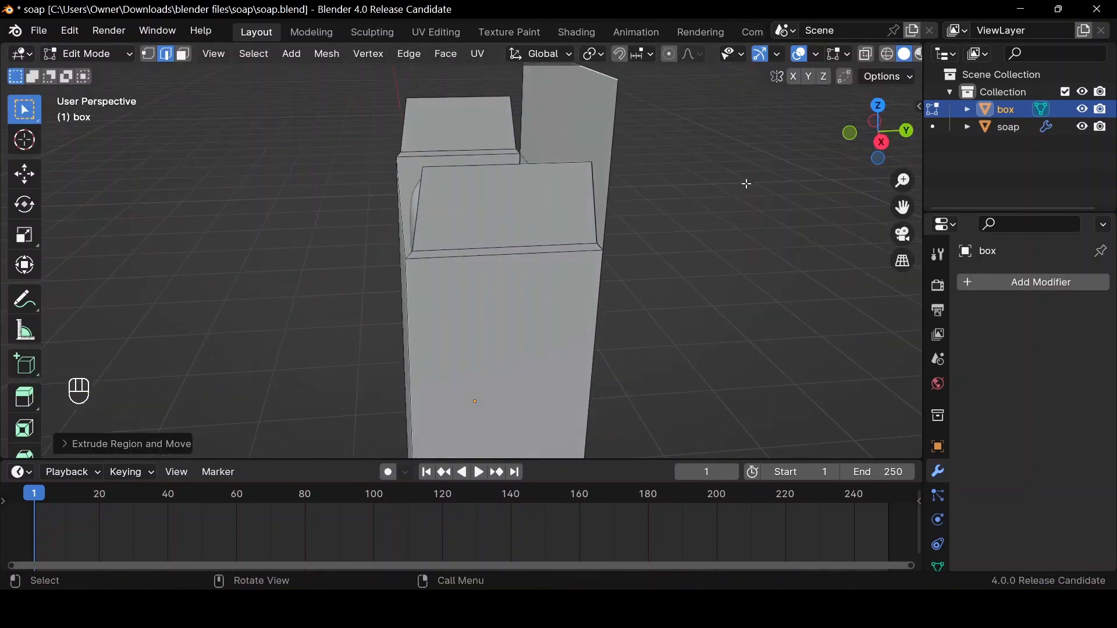
pyautogui.scroll(-2, 751, 187)
pyautogui.press('Tab')
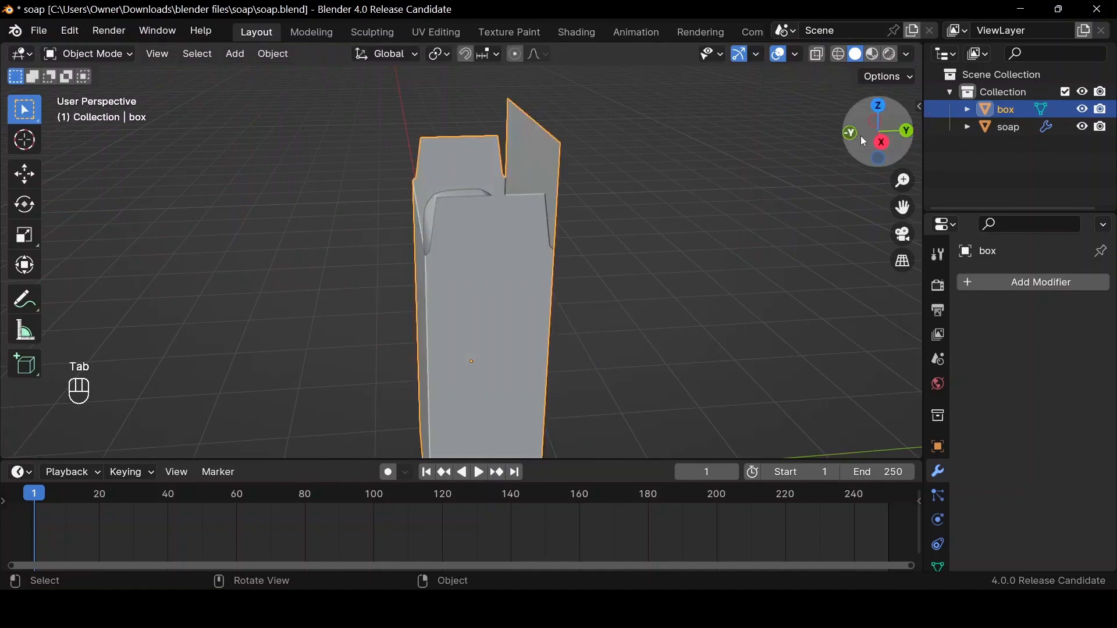
pyautogui.moveTo(860, 135)
pyautogui.mouseDown()
pyautogui.moveTo(823, 143)
pyautogui.moveTo(872, 140)
pyautogui.moveTo(858, 143)
pyautogui.mouseUp()
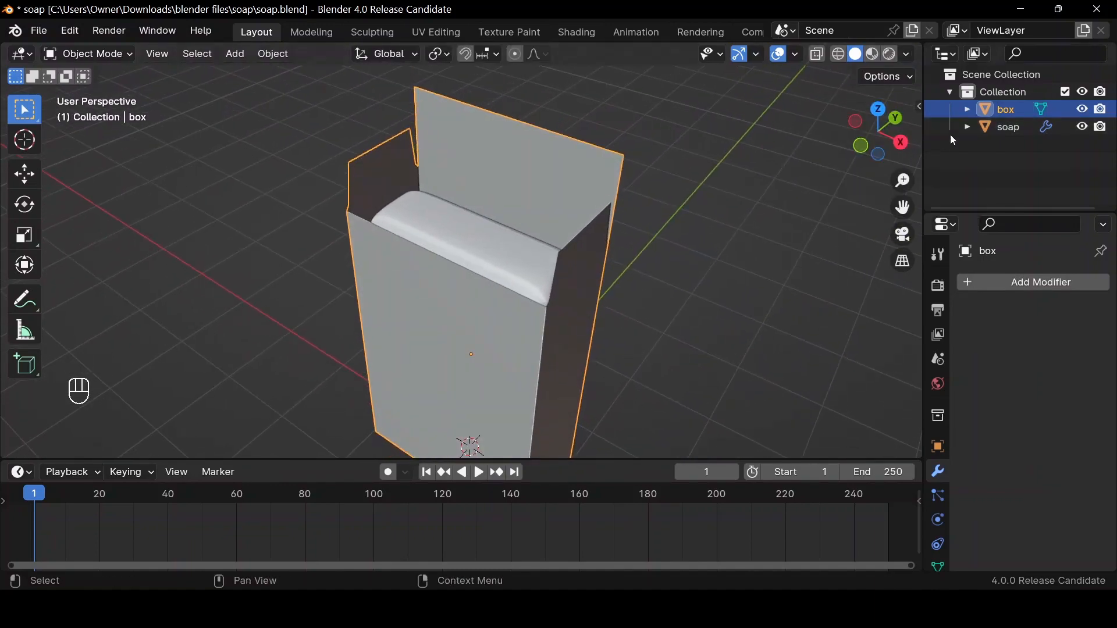
# Hide the soap and add an armature at the base of the box, viewed in wireframe from the front
pyautogui.click(1086, 127)
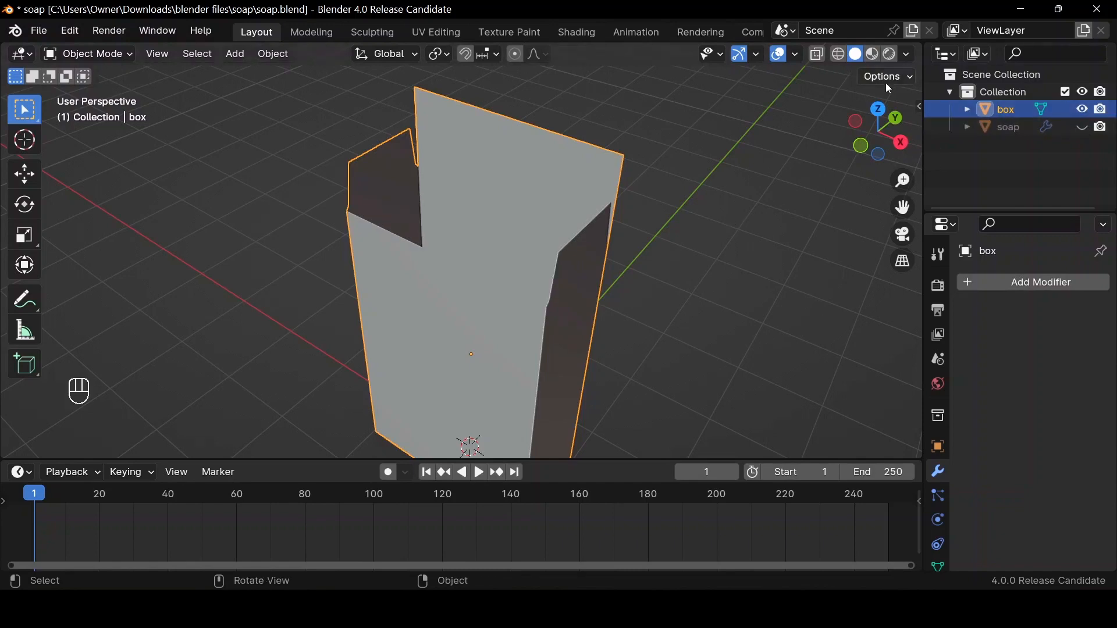
pyautogui.click(860, 146)
pyautogui.scroll(-3, 765, 138)
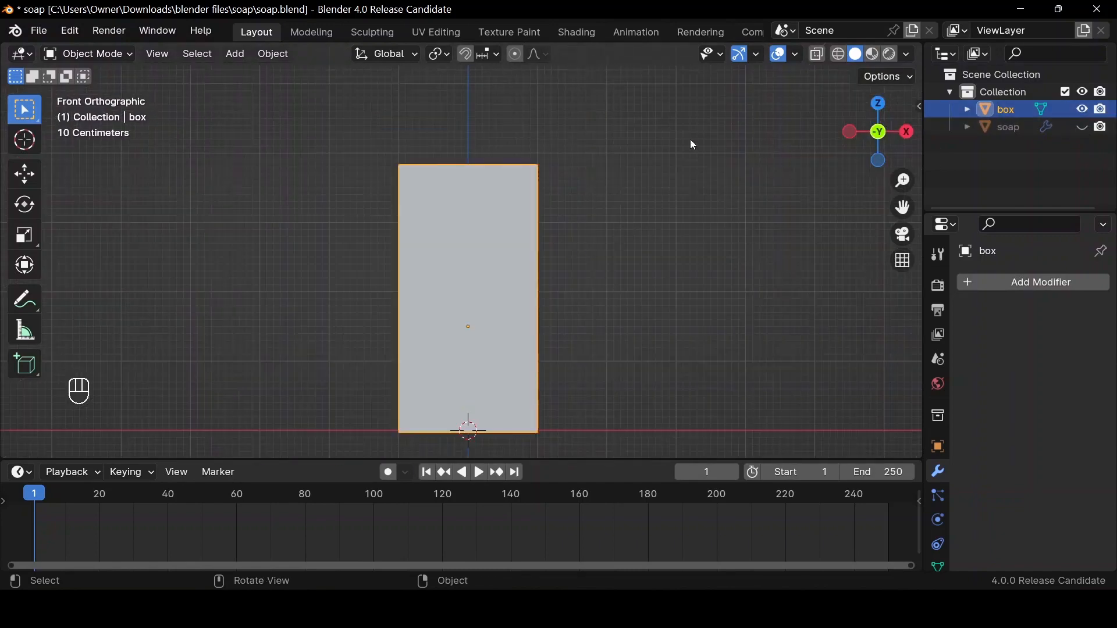
pyautogui.hotkey('shift', 'z')
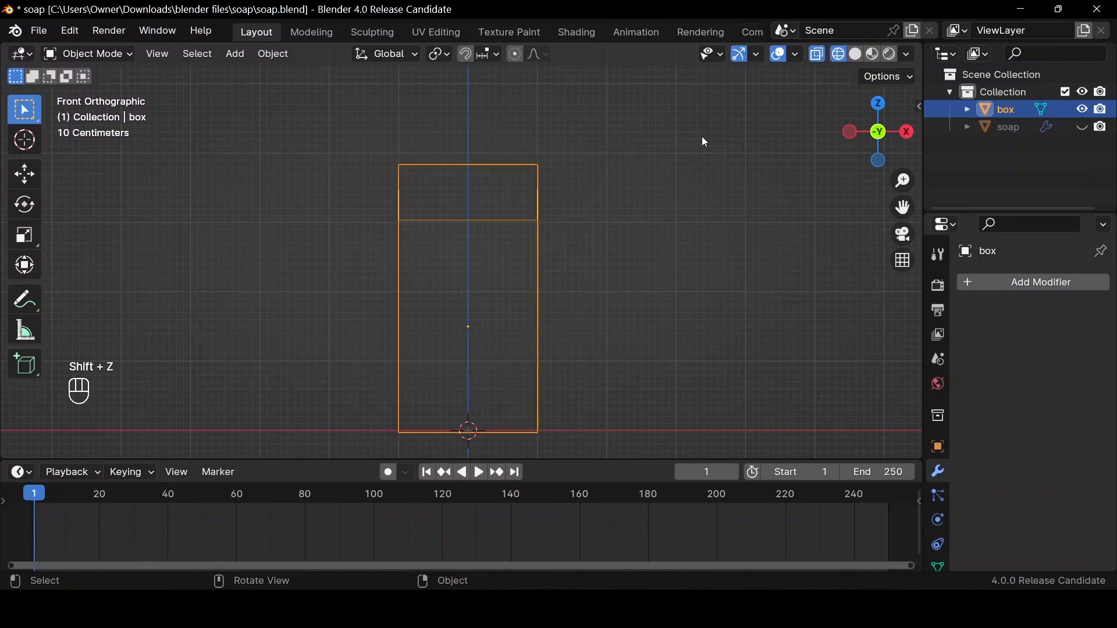
pyautogui.hotkey('shift', 'a')
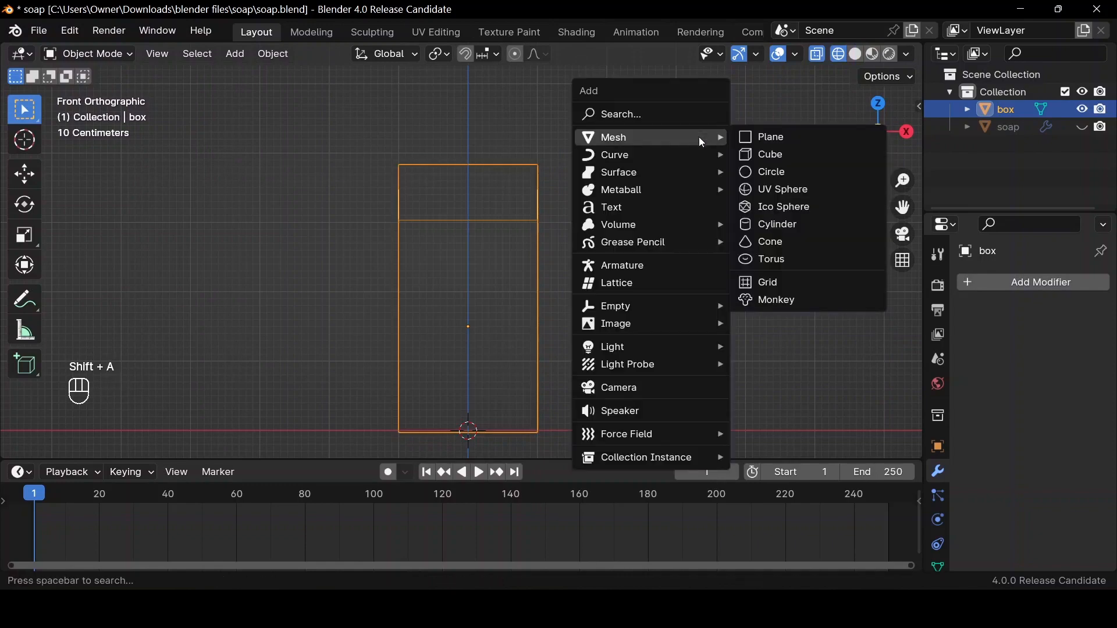
pyautogui.write('arma')
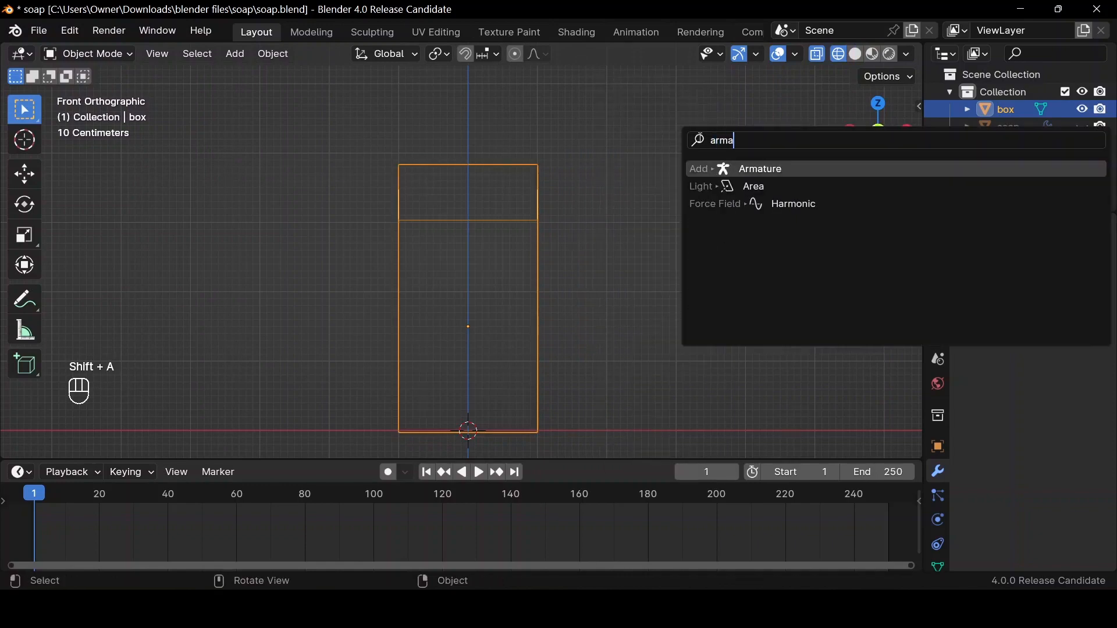
pyautogui.press('Return')
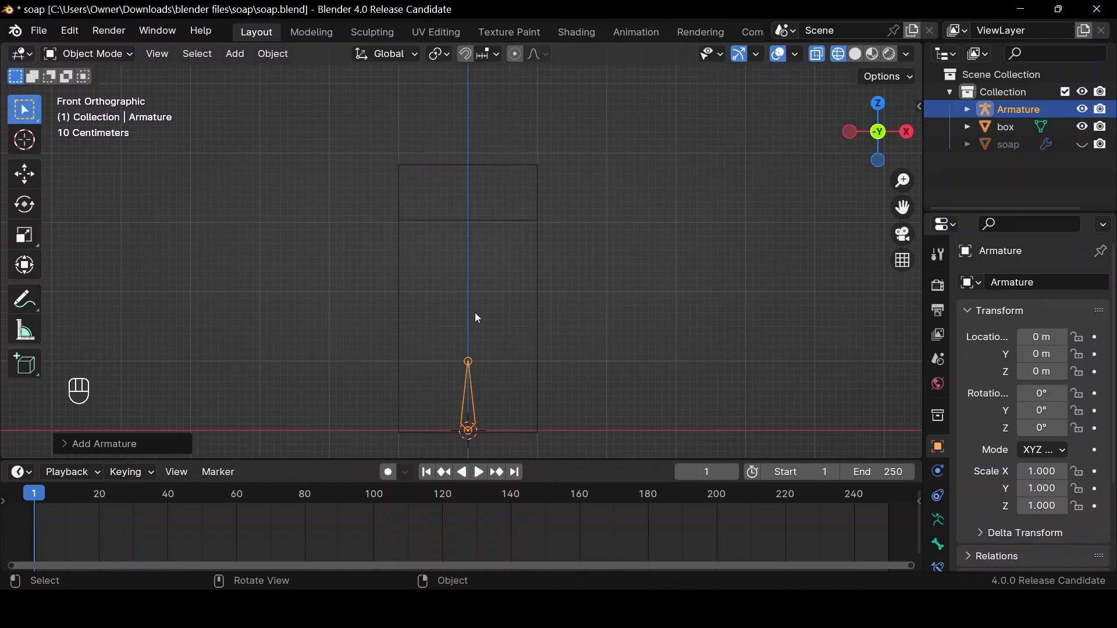
# Move the armature 3 m up along Z and scale it to about 0.81 to match the lid flap's height
pyautogui.press('g')
pyautogui.press('z')
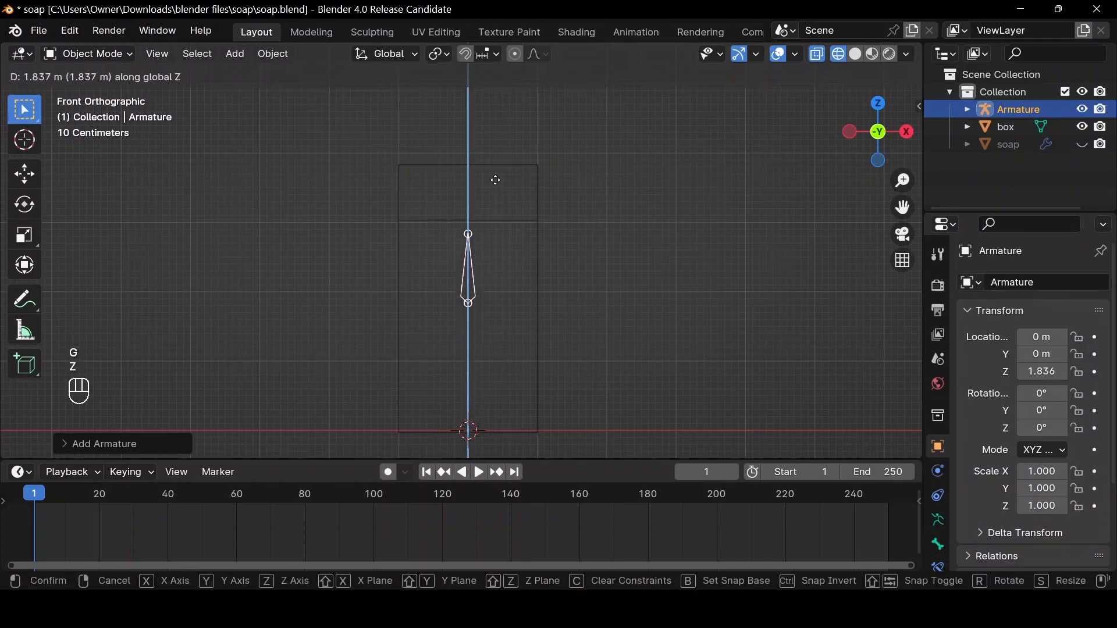
pyautogui.press('ctrl')
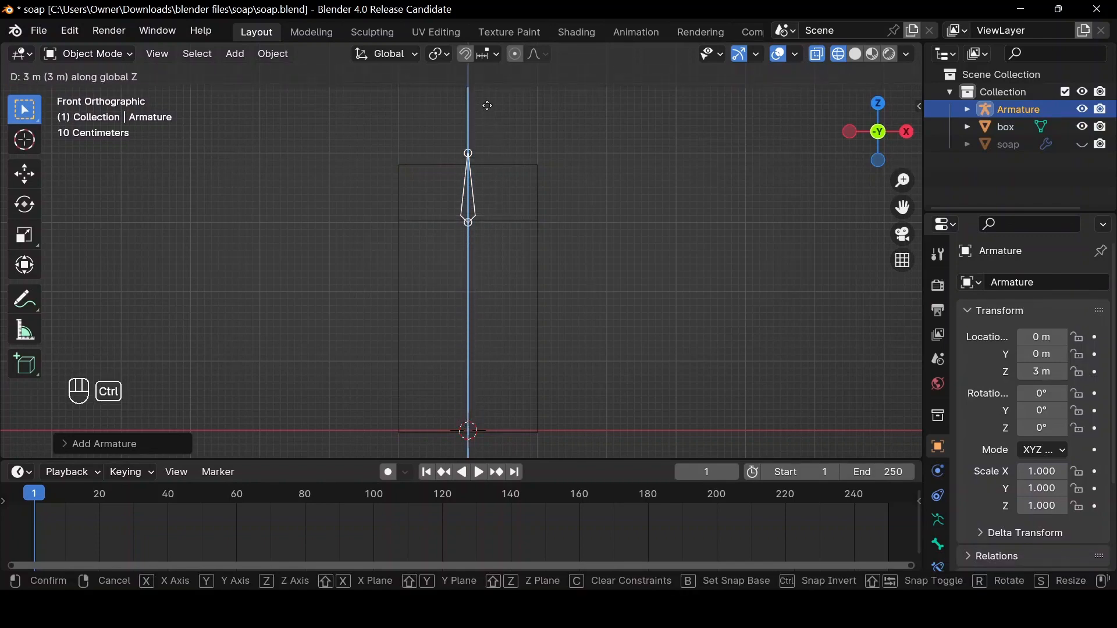
pyautogui.click(487, 102)
pyautogui.scroll(2, 489, 166)
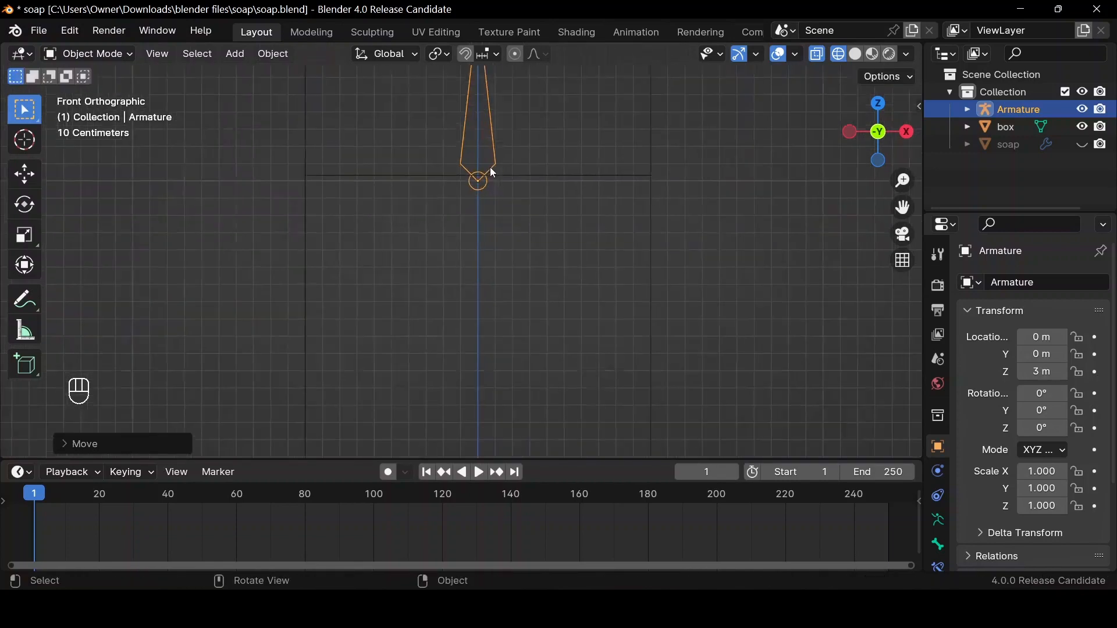
pyautogui.press('s')
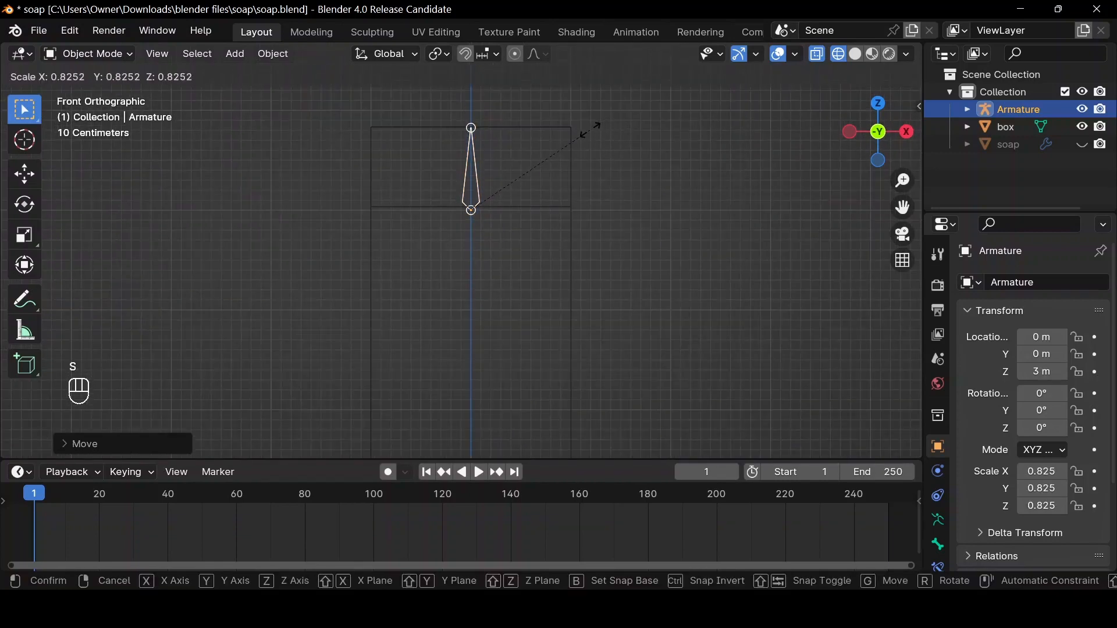
pyautogui.click(587, 133)
# Move the armature about 0.46 m along Y onto the back lid flap
pyautogui.moveTo(898, 150); pyautogui.dragTo(866, 136)
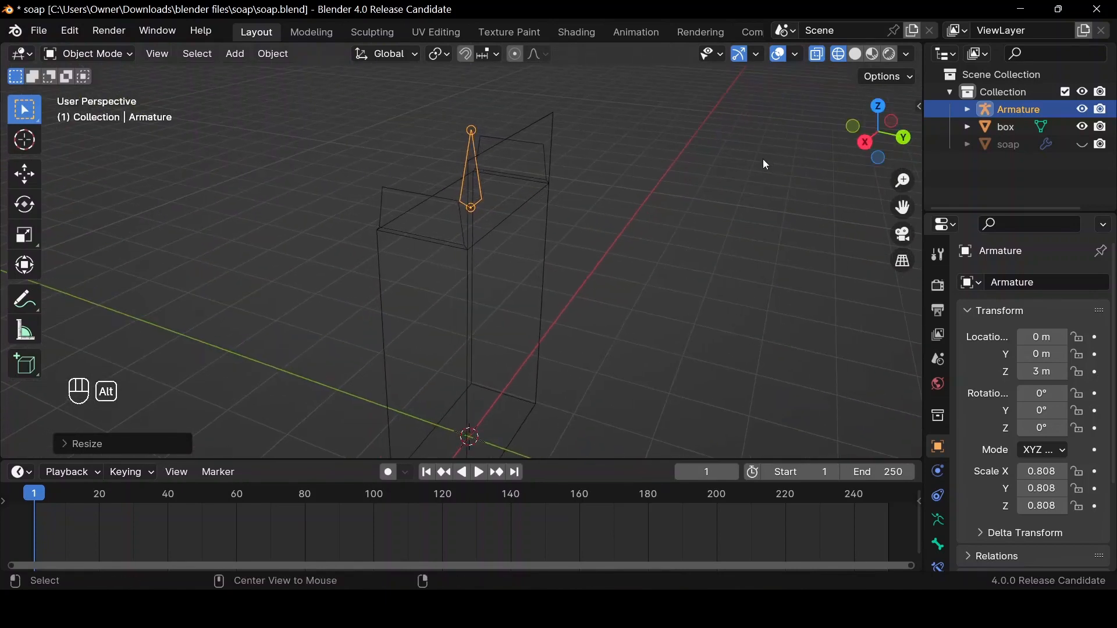
pyautogui.hotkey('alt', 'z')
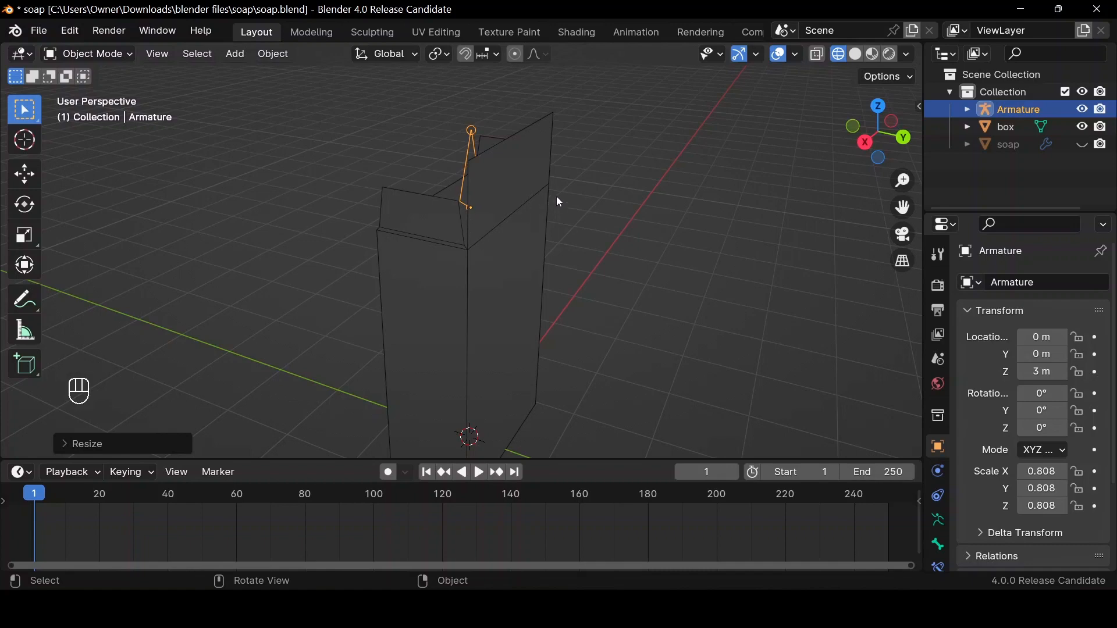
pyautogui.press('g')
pyautogui.press('y')
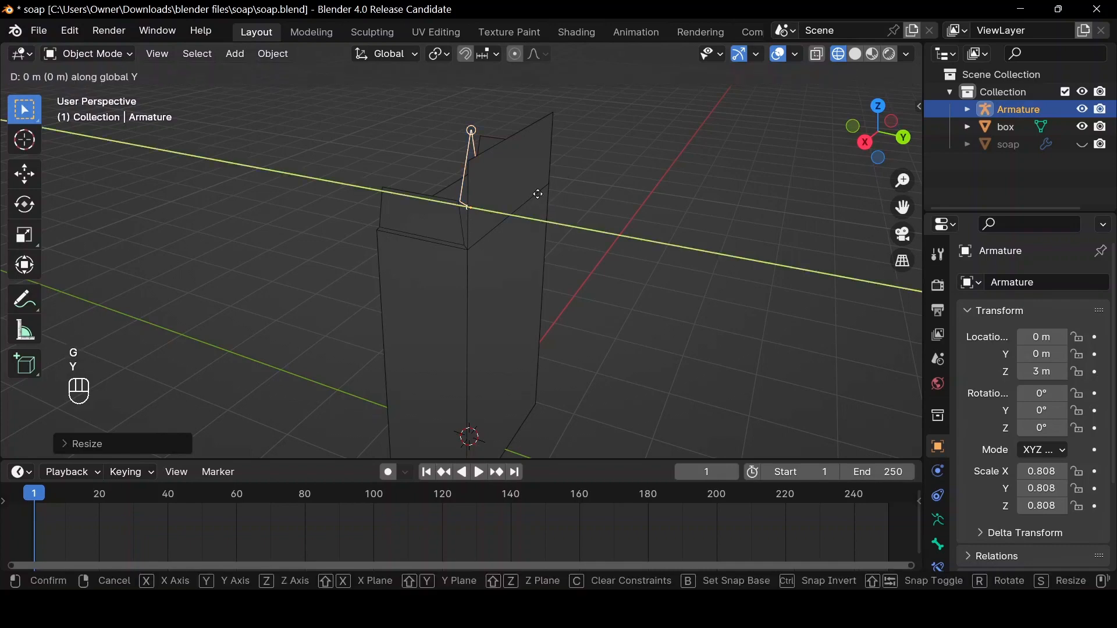
pyautogui.press('ctrl')
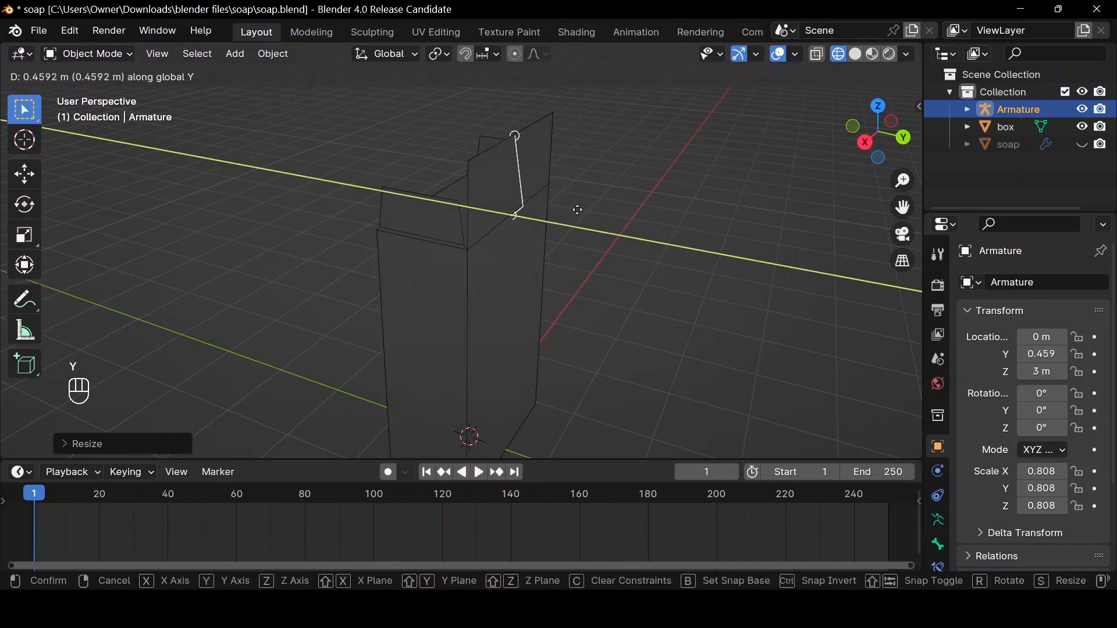
pyautogui.click(577, 209)
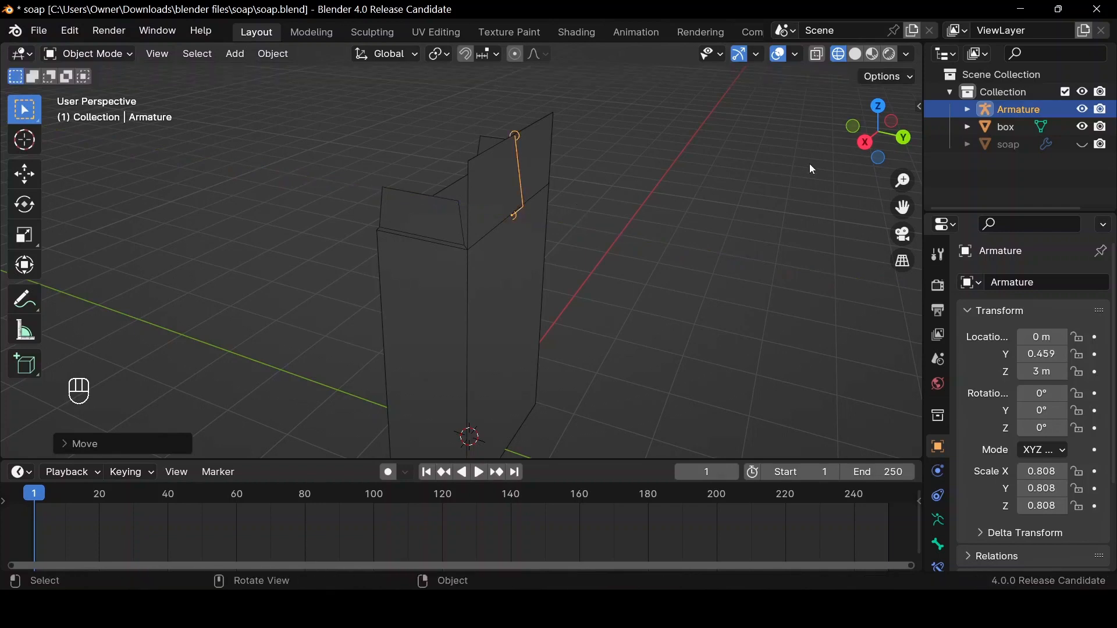
# Raise the armature along Z to about 3.056 m, aligning its base with the lid flap's hinge
pyautogui.click(865, 141)
pyautogui.scroll(1, 623, 248)
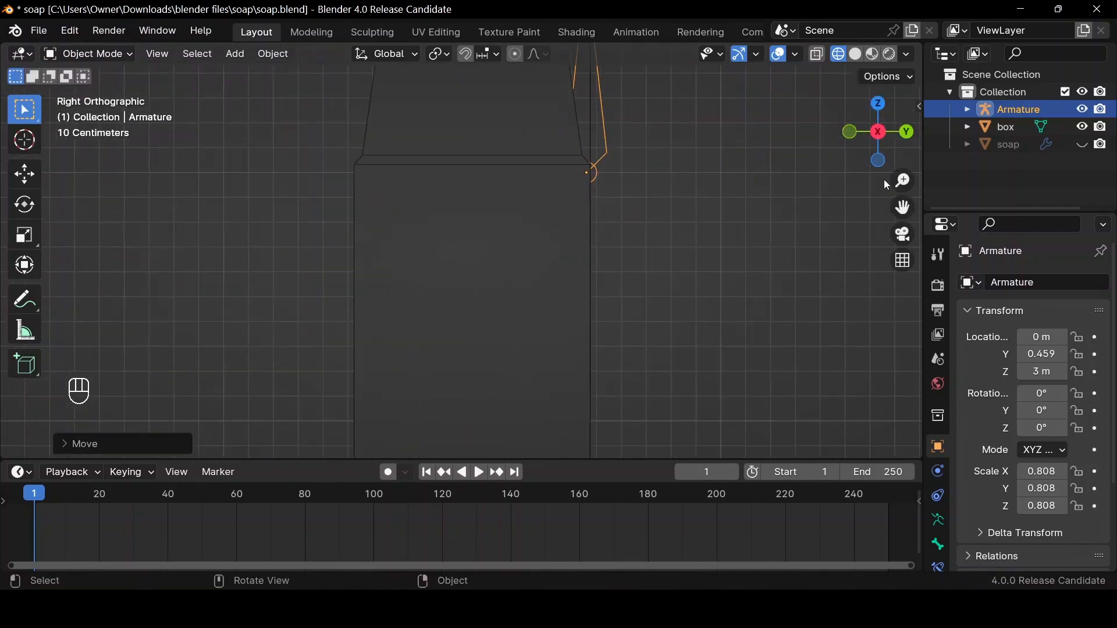
pyautogui.moveTo(903, 208); pyautogui.dragTo(454, 346)
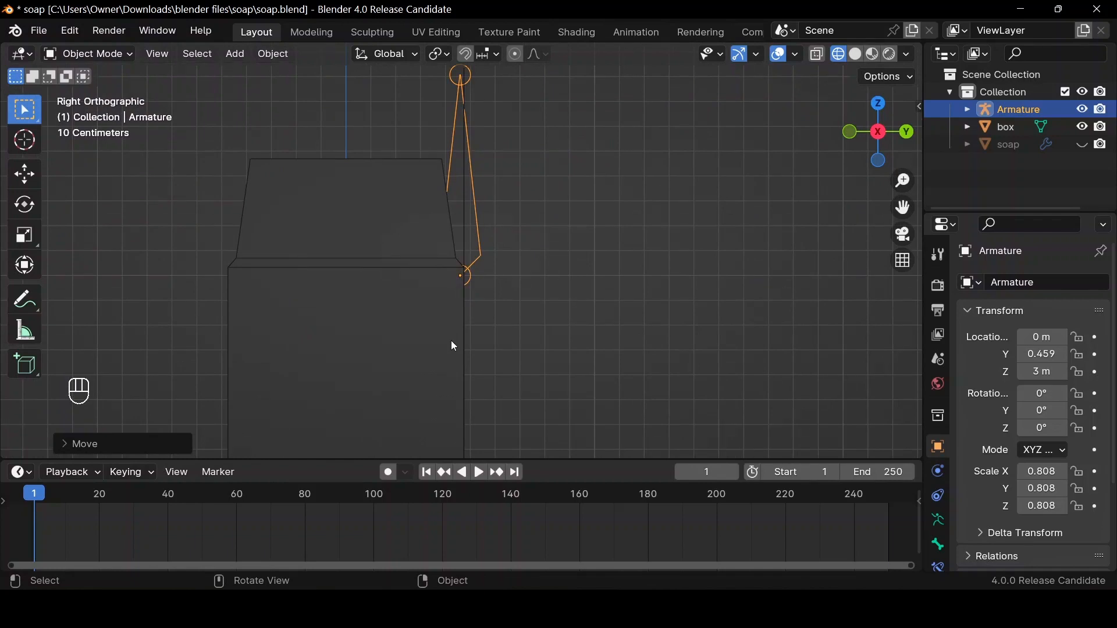
pyautogui.press('KP_Decimal')
pyautogui.scroll(3, 565, 274)
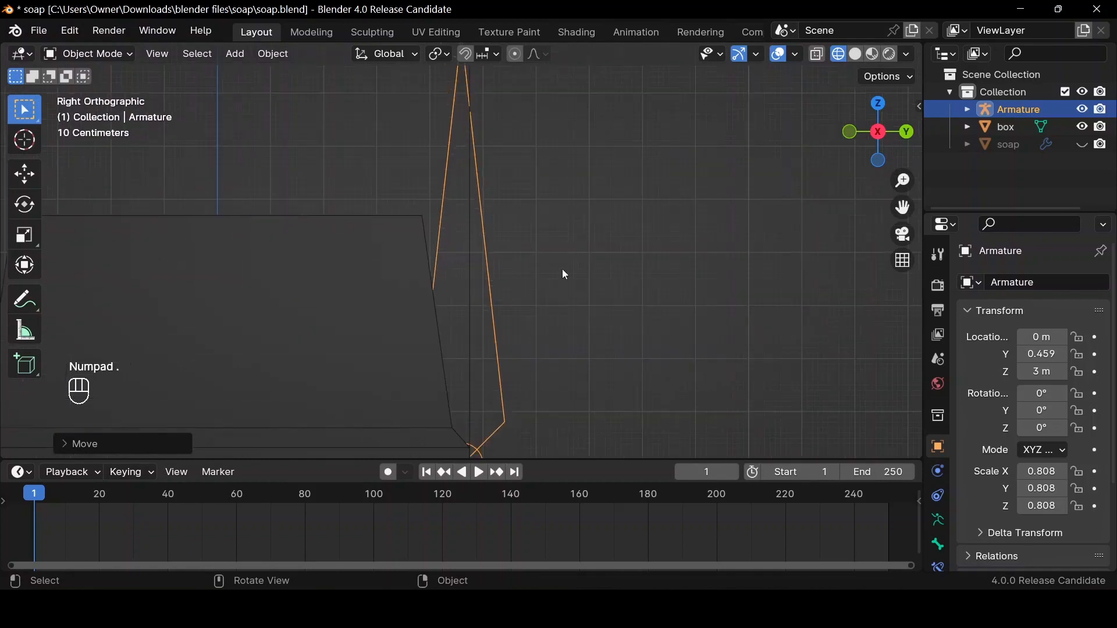
pyautogui.scroll(1, 562, 269)
pyautogui.moveTo(902, 208); pyautogui.dragTo(911, 0)
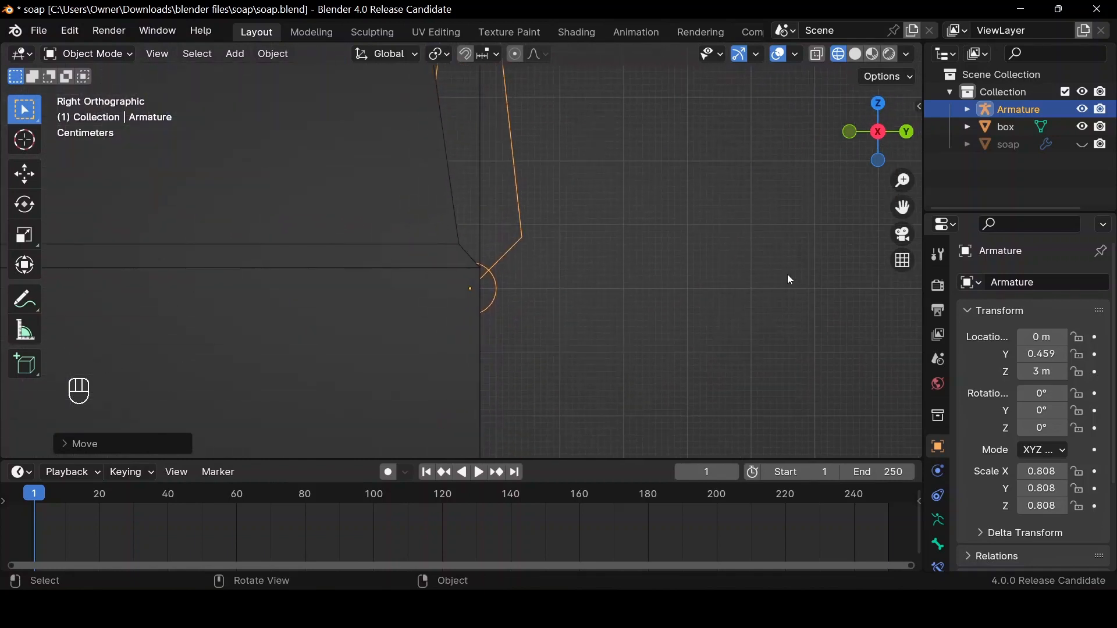
pyautogui.press('g')
pyautogui.press('z')
pyautogui.click(645, 231)
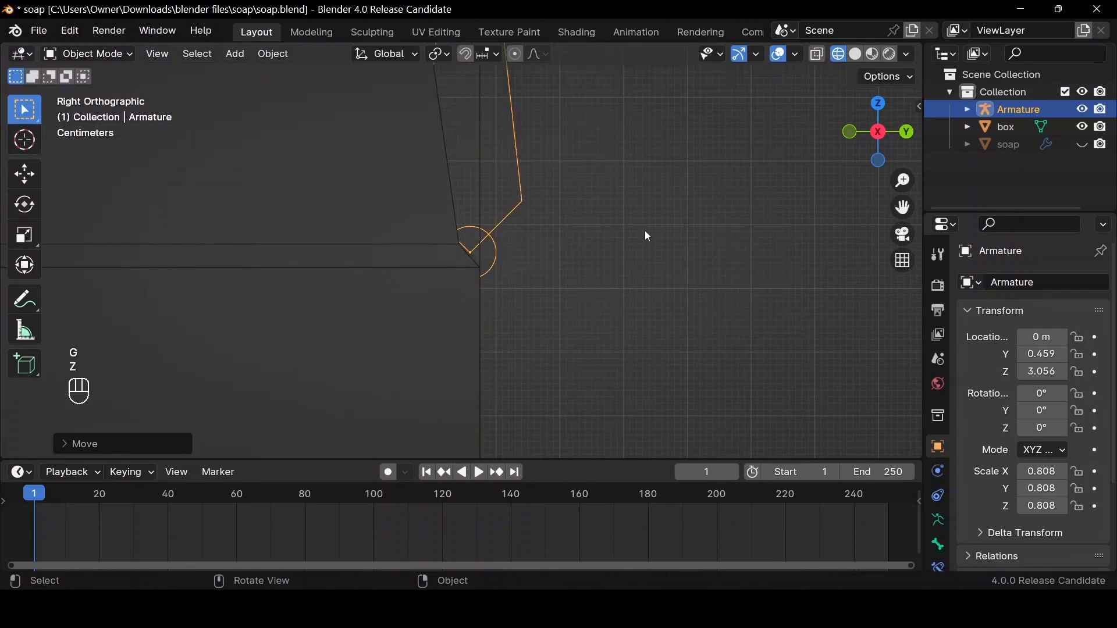
# In the armature's Edit Mode, duplicate the bone and move the copy along Y to the middle of the box's depth
pyautogui.moveTo(878, 132); pyautogui.dragTo(603, 291)
pyautogui.scroll(-4, 895, 116)
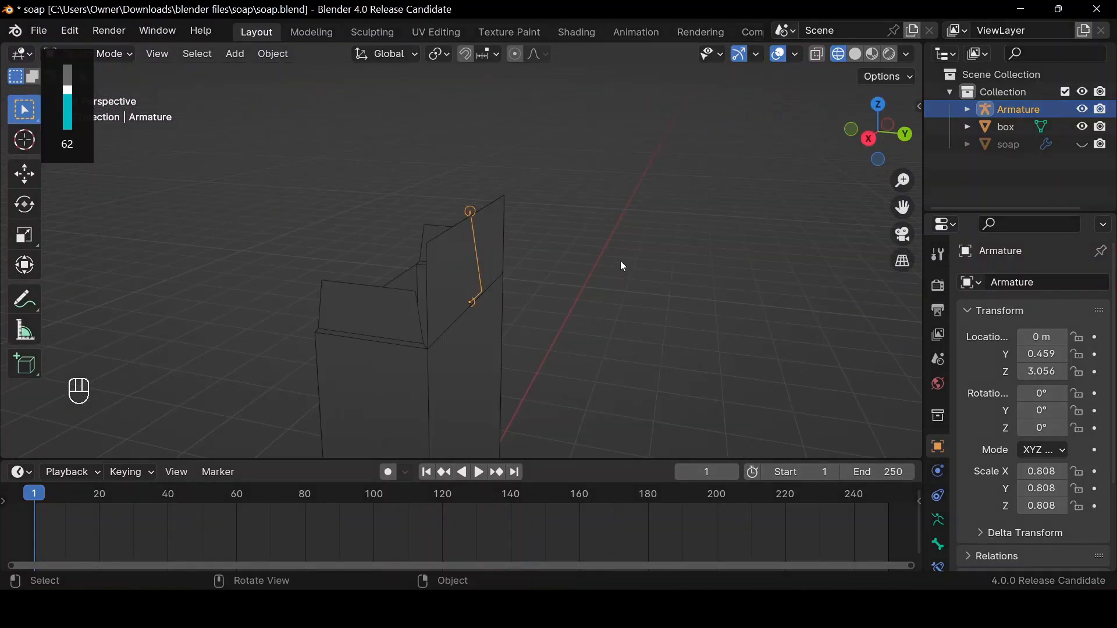
pyautogui.hotkey('shift', 'z')
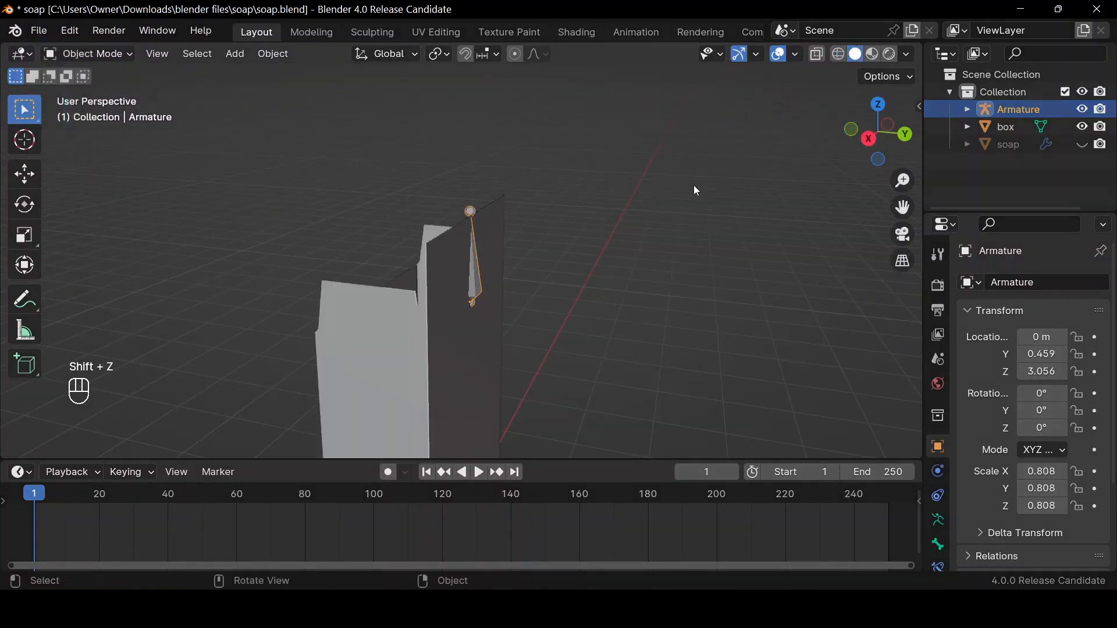
pyautogui.moveTo(830, 158); pyautogui.dragTo(727, 238, button='middle')
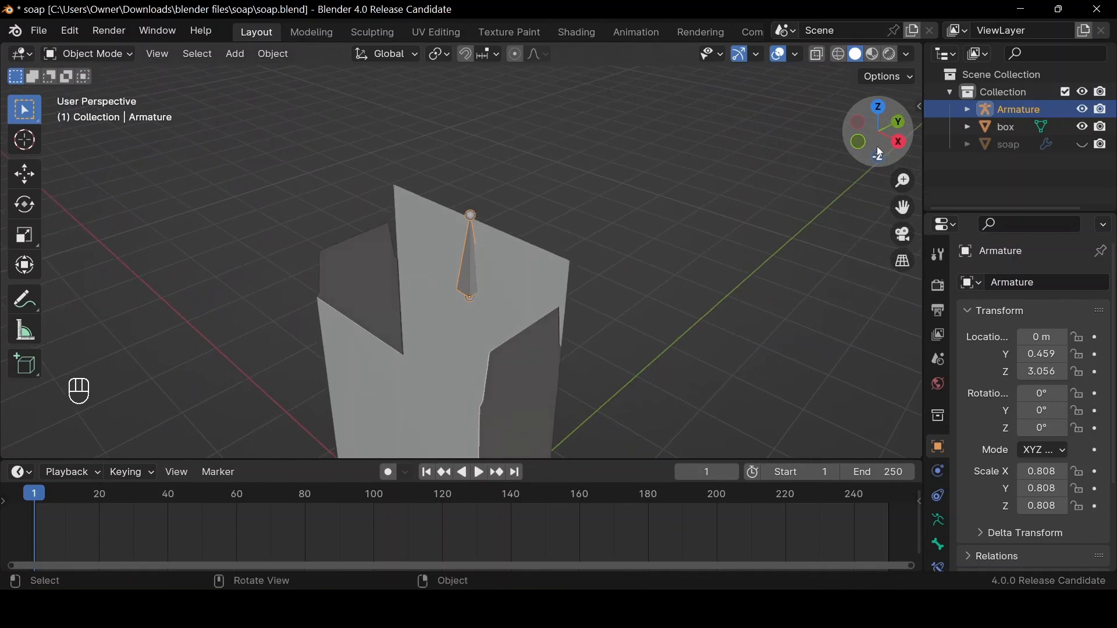
pyautogui.press('Tab')
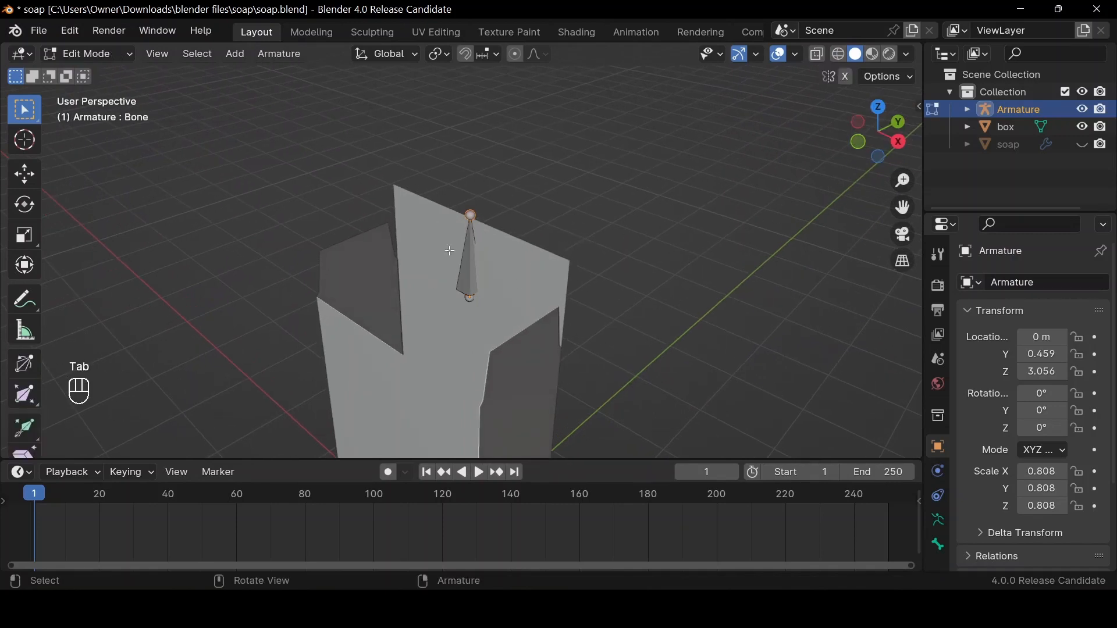
pyautogui.press('a')
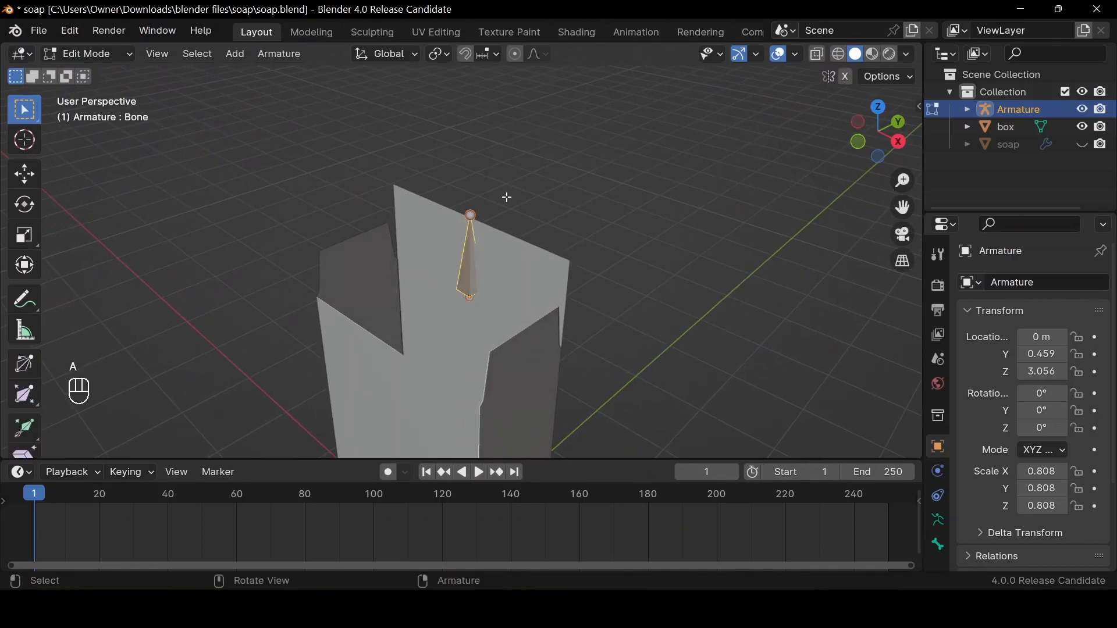
pyautogui.hotkey('shift', 'd')
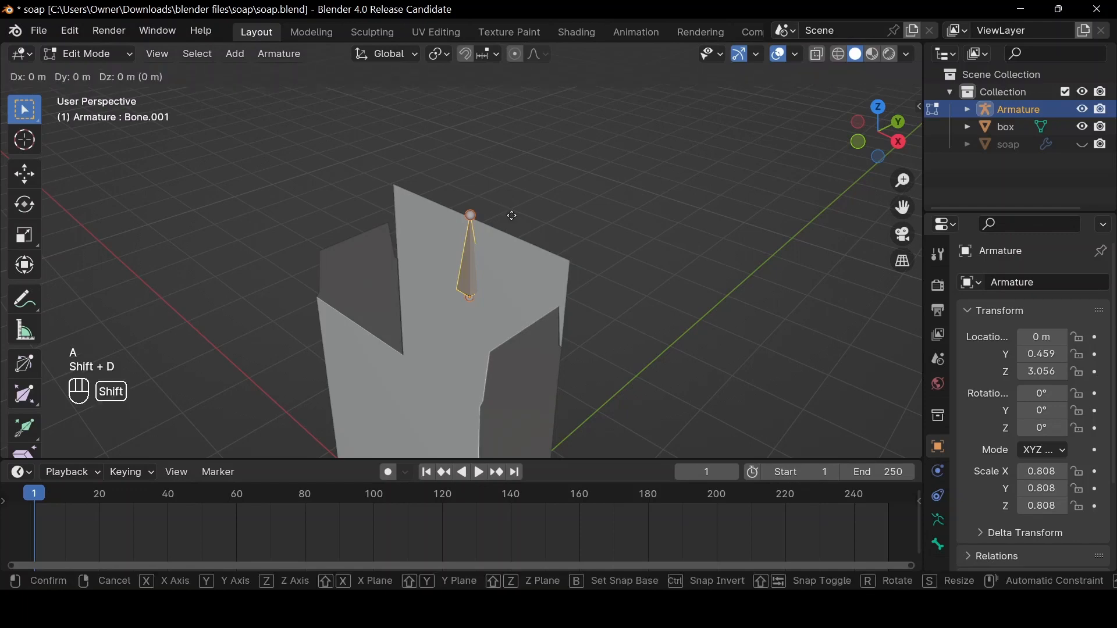
pyautogui.press('g')
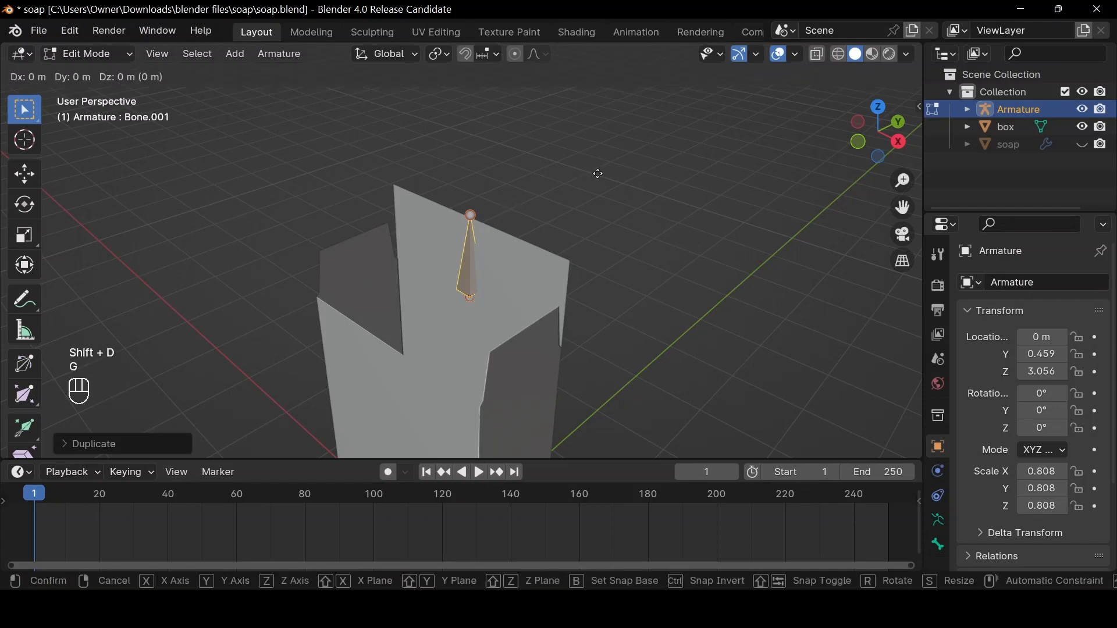
pyautogui.press('y')
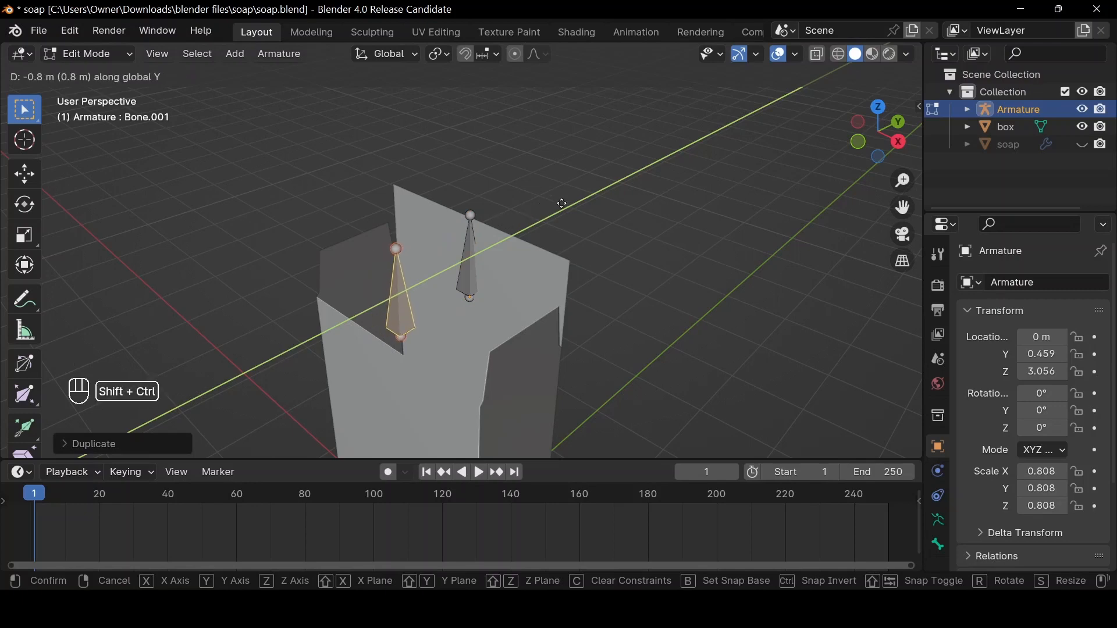
pyautogui.click(827, 180)
# Move the duplicated bone along negative X onto the box's side flap, working in see-through wireframe from the front
pyautogui.click(867, 139)
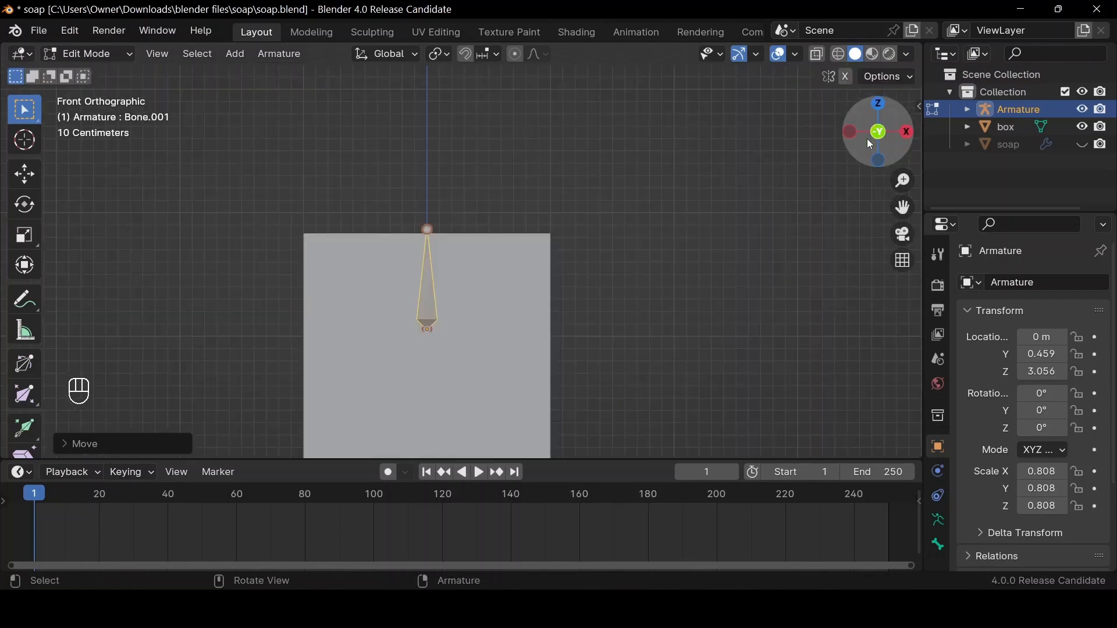
pyautogui.keyDown('shift'); pyautogui.moveTo(629, 338); pyautogui.dragTo(709, 289, button='middle'); pyautogui.keyUp('shift')
pyautogui.hotkey('shift', 'z')
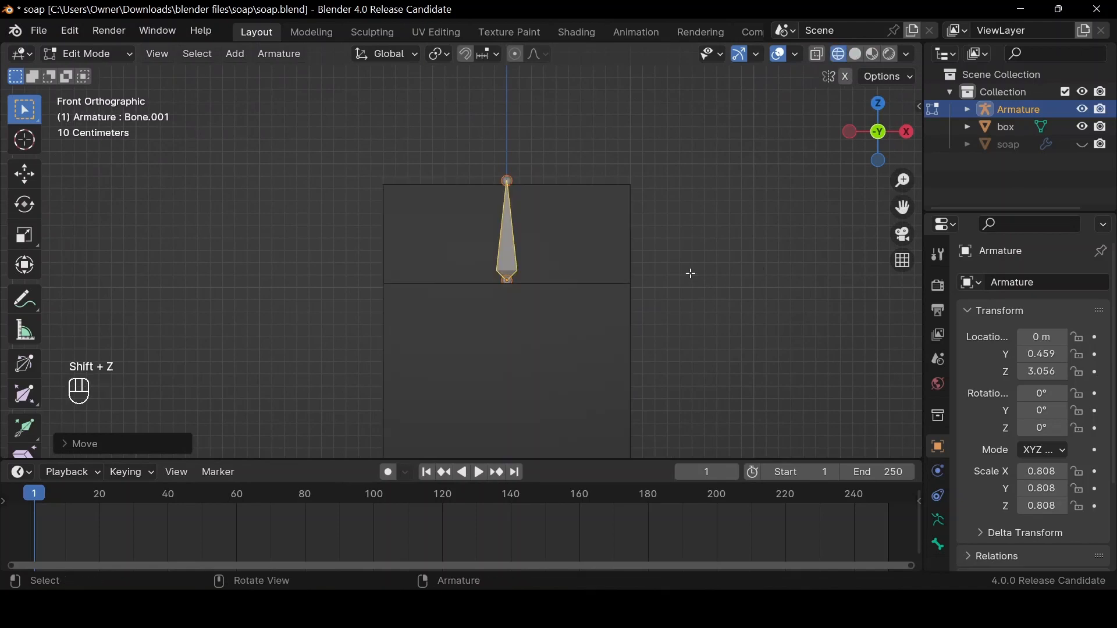
pyautogui.scroll(4, 564, 277)
pyautogui.hotkey('alt', 'z')
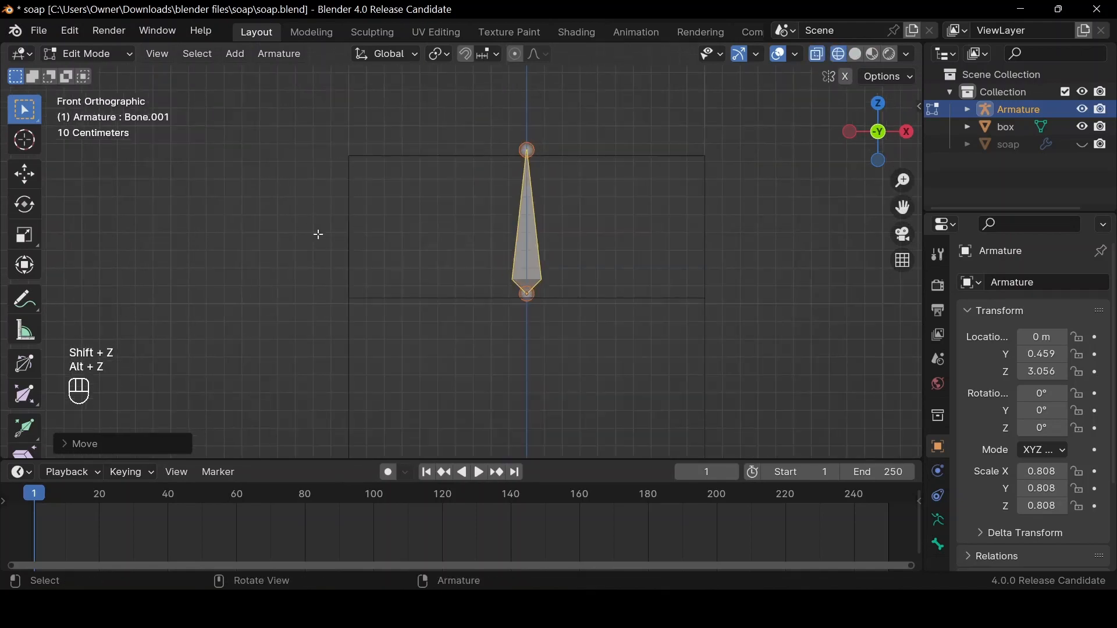
pyautogui.hotkey('shift', 'd')
pyautogui.press('x')
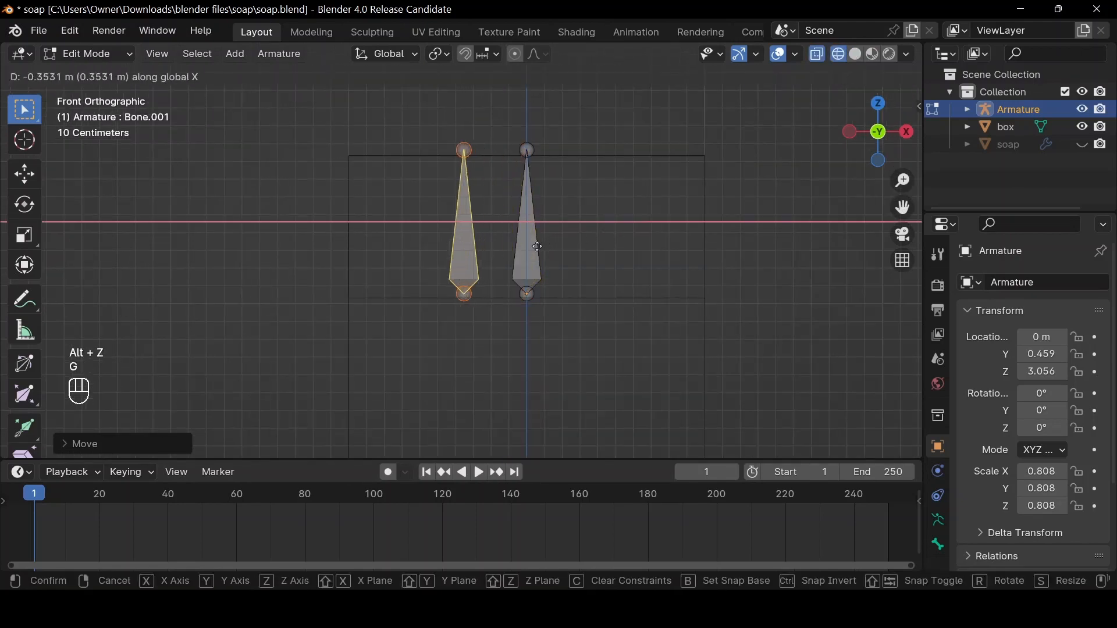
pyautogui.click(438, 255)
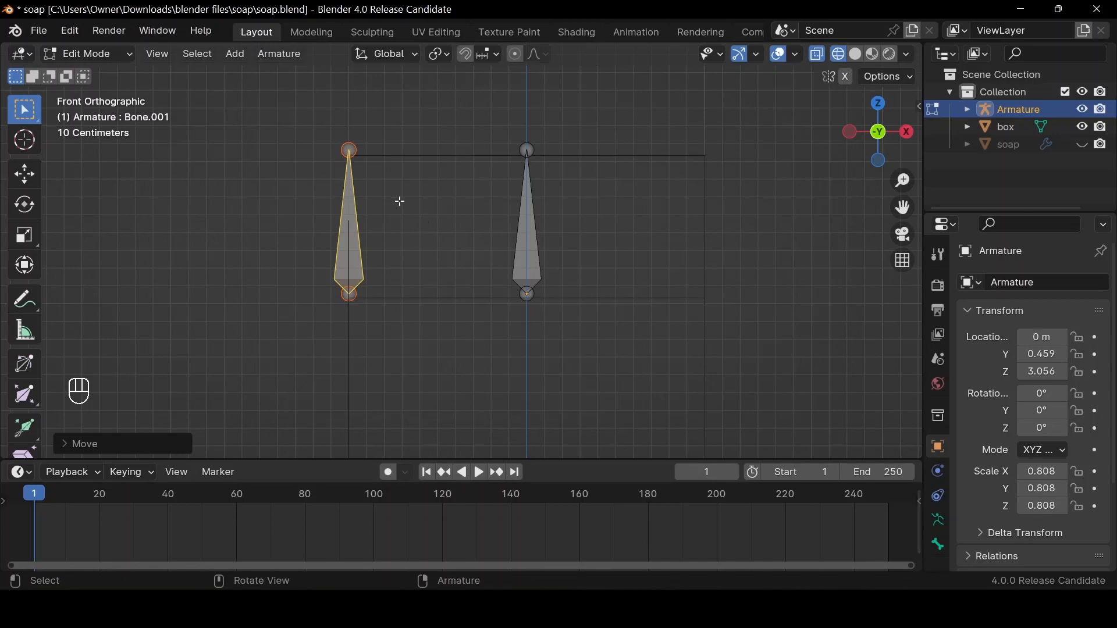
# Shorten the negative-X side flap's bone by lowering its tip about 0.39 m along Z, level with the flap's upper edge
pyautogui.moveTo(336, 115); pyautogui.dragTo(368, 161)
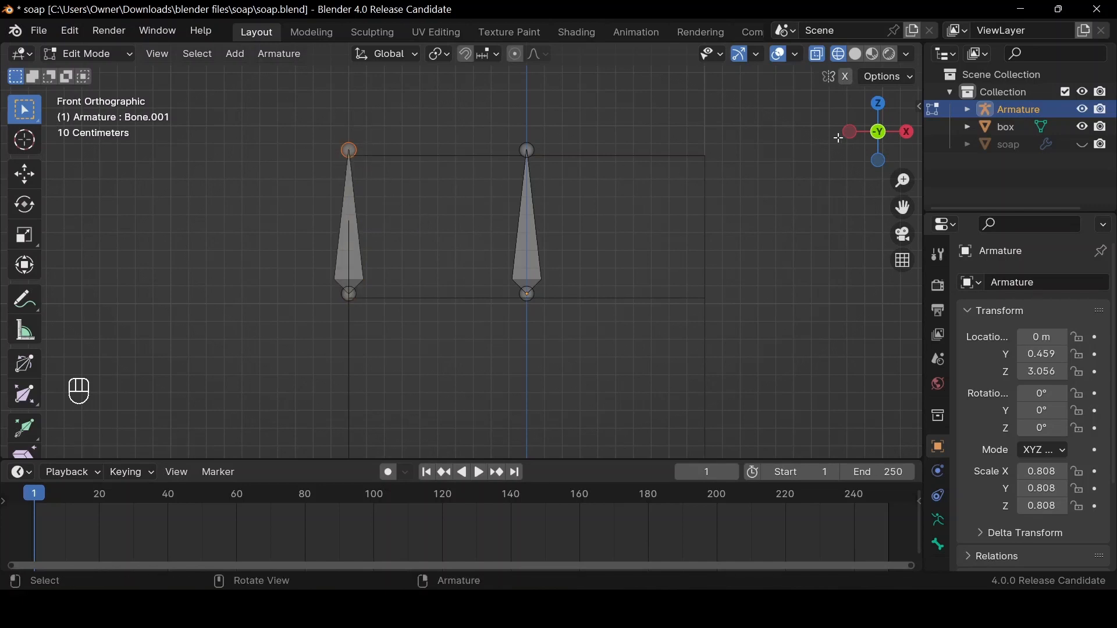
pyautogui.moveTo(838, 138); pyautogui.dragTo(696, 167)
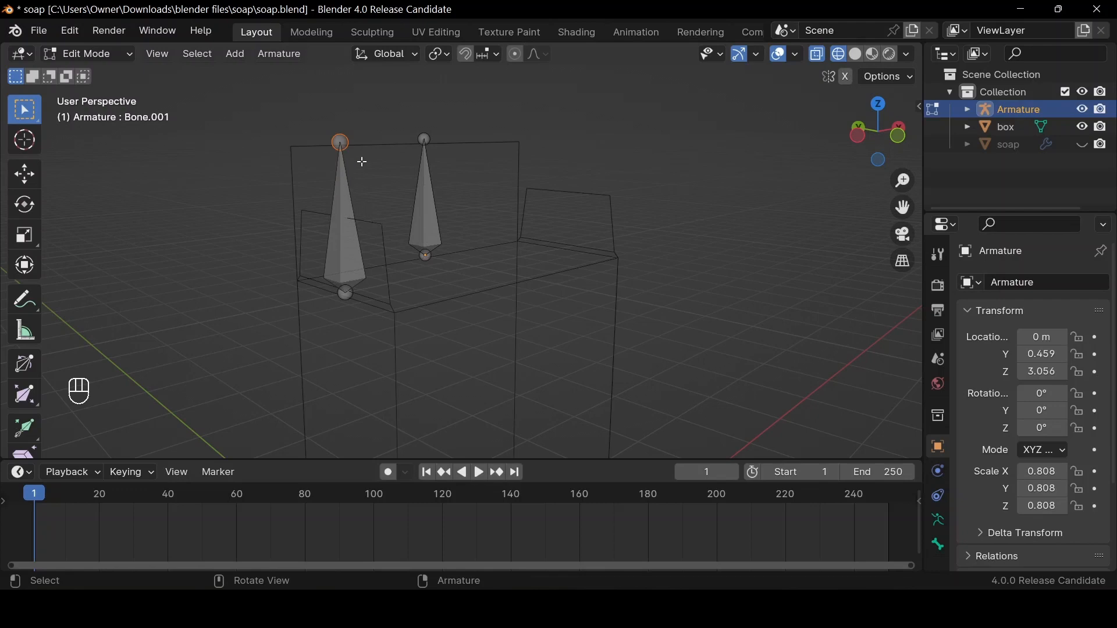
pyautogui.press('g')
pyautogui.press('z')
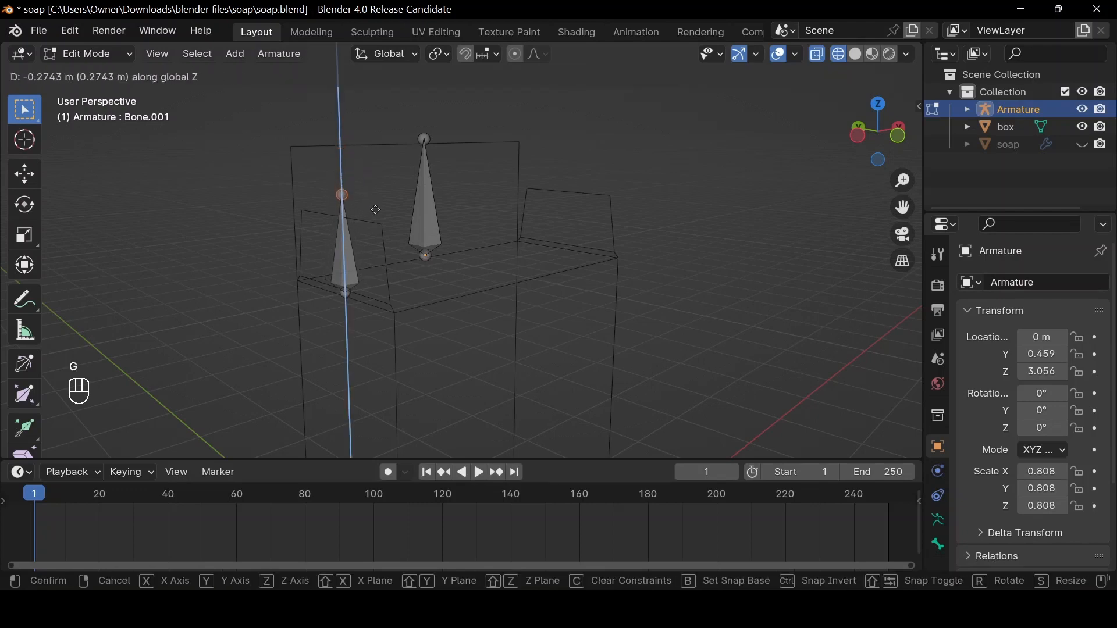
pyautogui.press('XF86AudioLowerVolume')
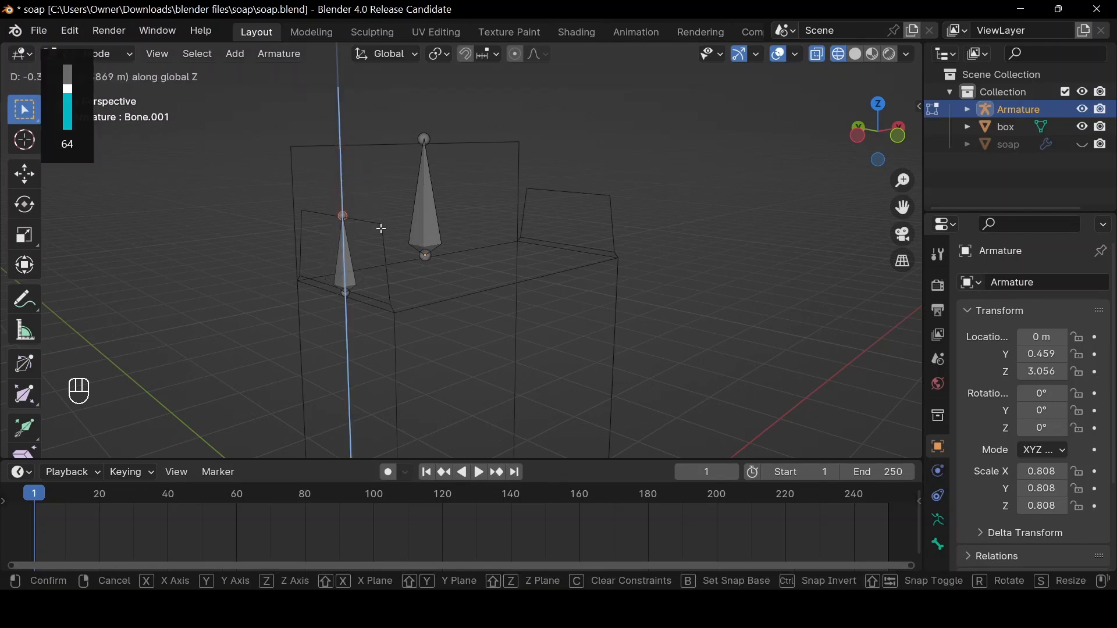
pyautogui.click(381, 229)
# Duplicate the shortened bone and move the copy along X onto the opposite side flap, aligned with the box edge from the front
pyautogui.click(348, 267)
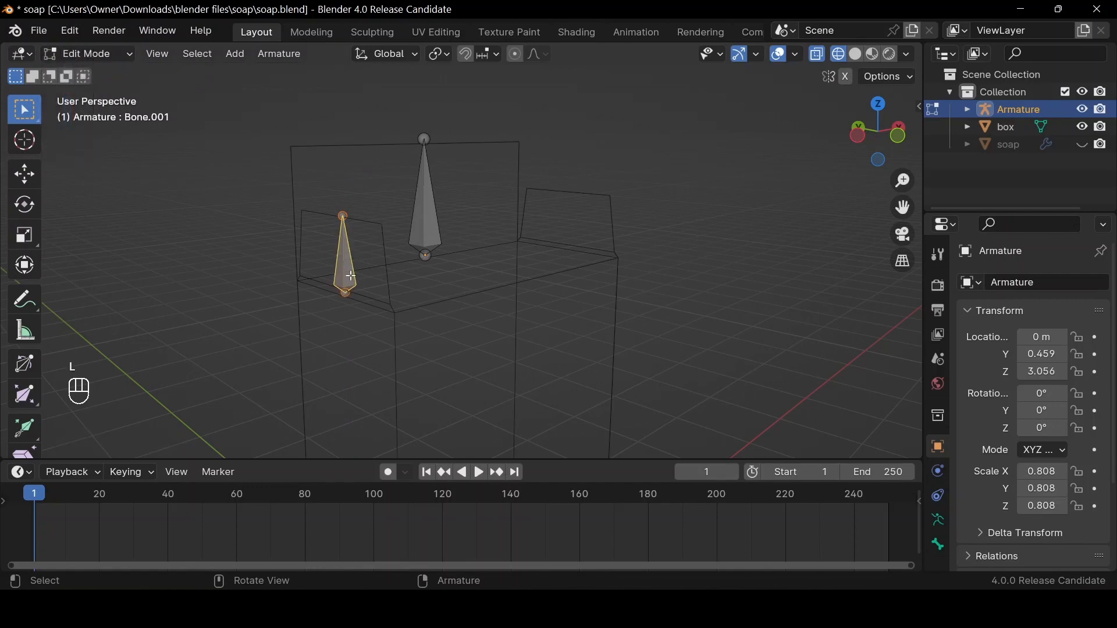
pyautogui.click(898, 135)
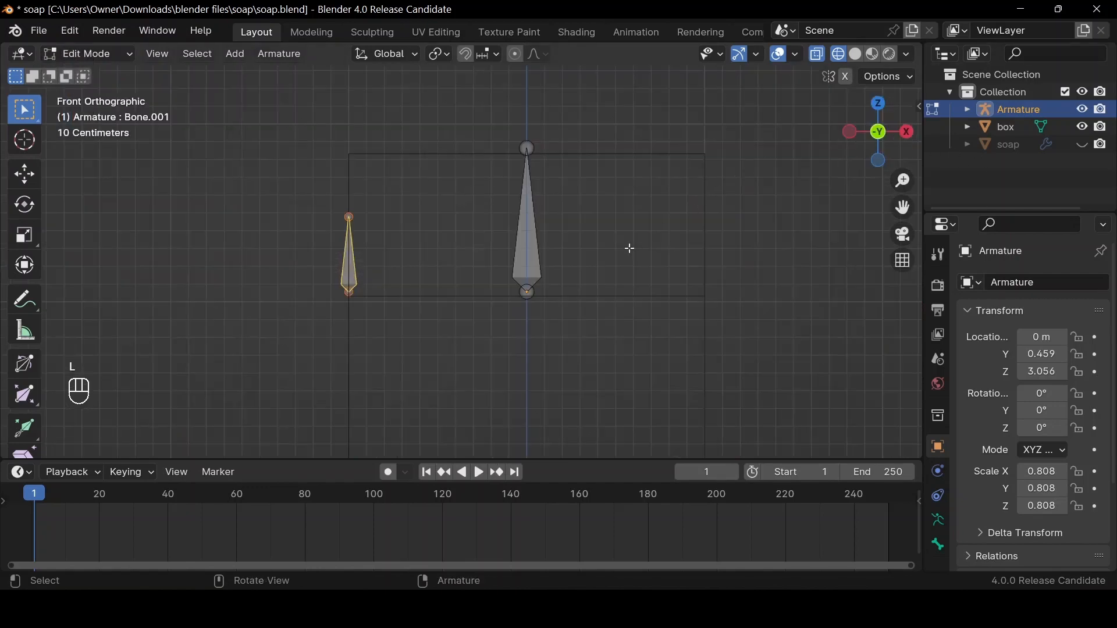
pyautogui.hotkey('shift', 'd')
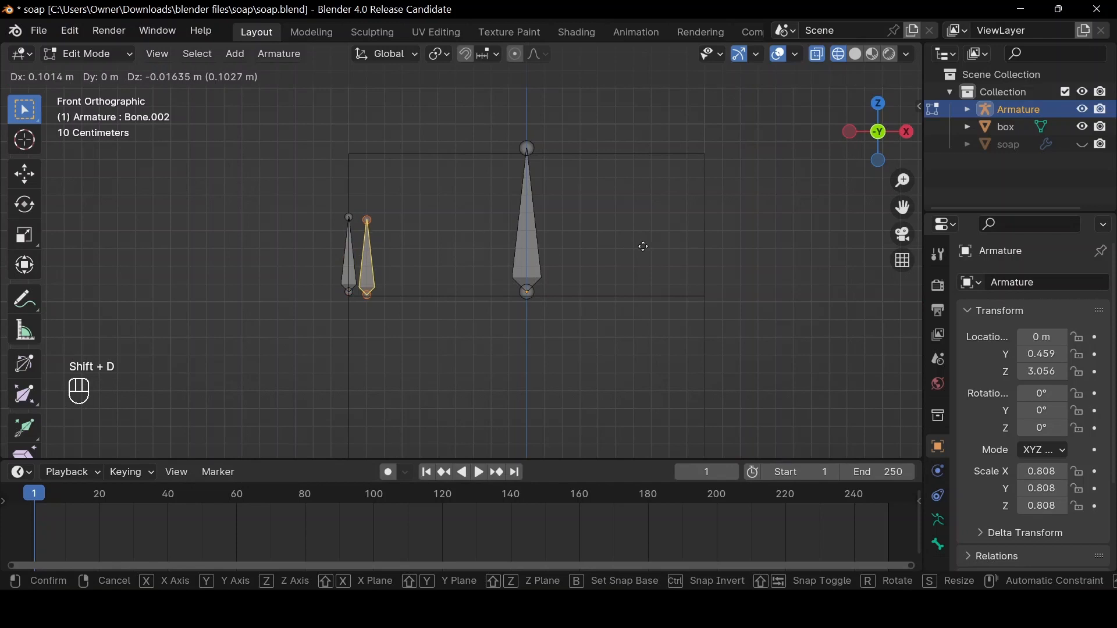
pyautogui.press('x')
pyautogui.press('ctrl')
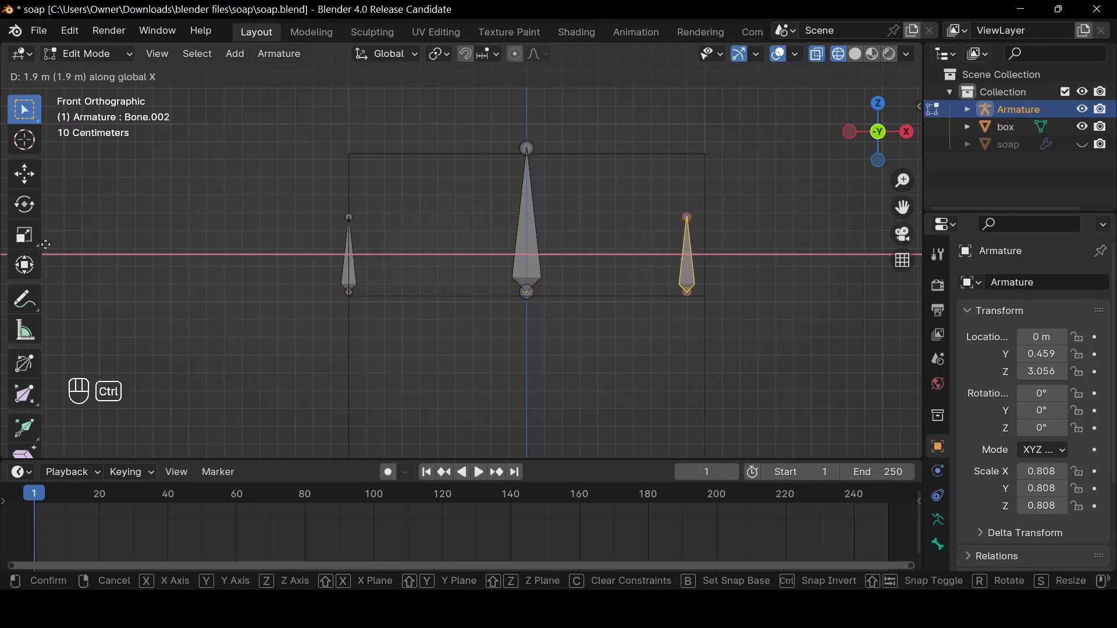
pyautogui.keyDown('ctrl'); pyautogui.click(58, 253); pyautogui.keyUp('ctrl')
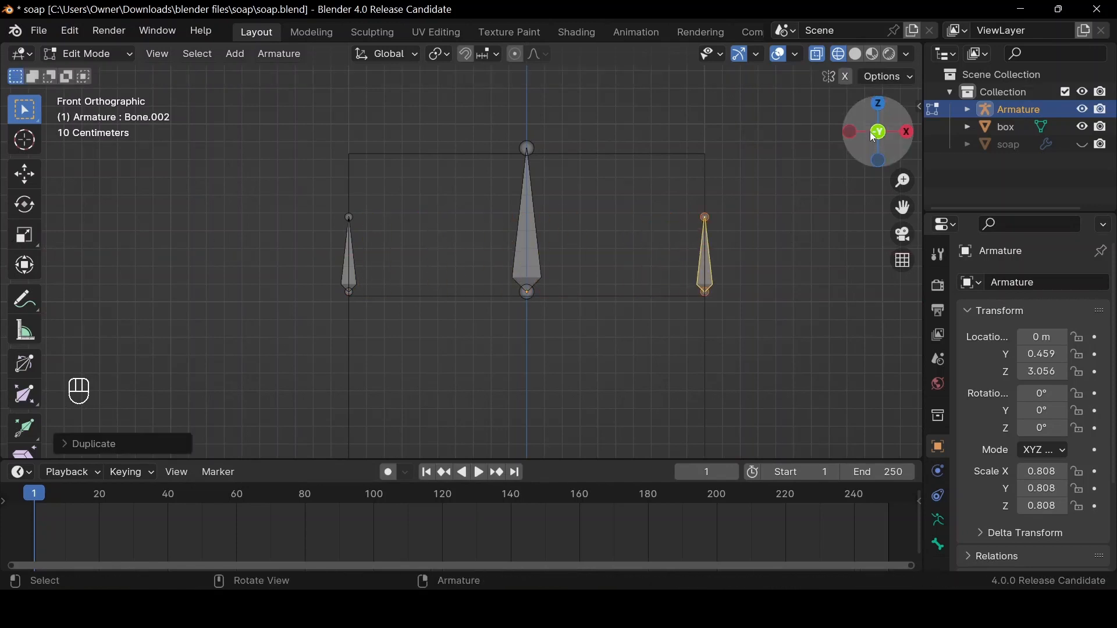
# Turn off X-ray, return the viewport to solid shading, and check the three bones against the flaps from several angles
pyautogui.moveTo(877, 134); pyautogui.dragTo(924, 162)
pyautogui.hotkey('alt', 'z')
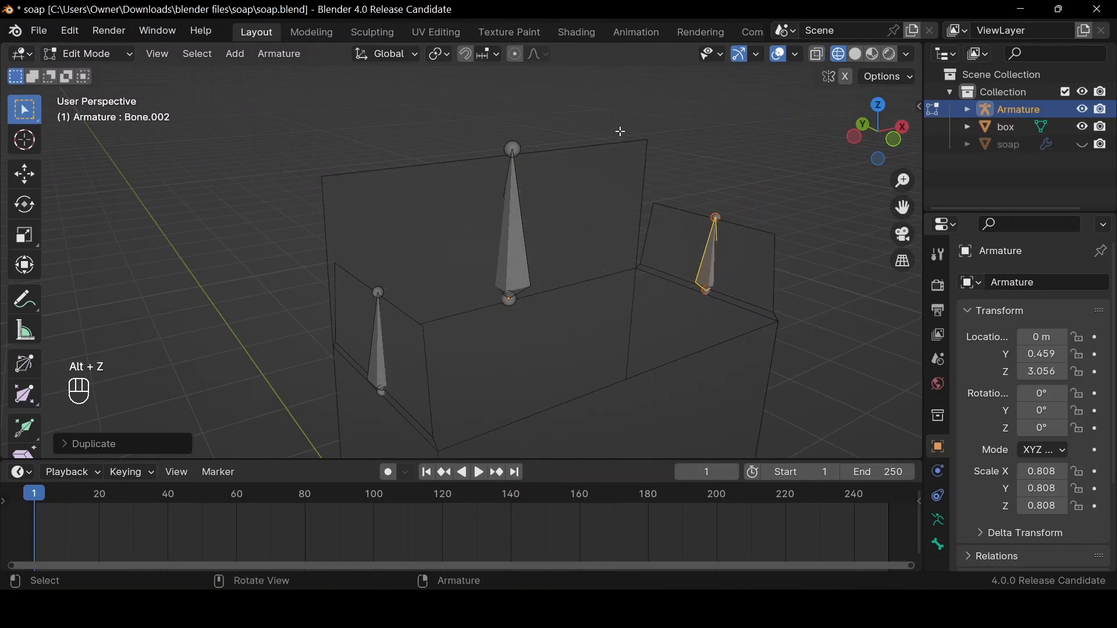
pyautogui.press('shift')
pyautogui.hotkey('shift', 'z')
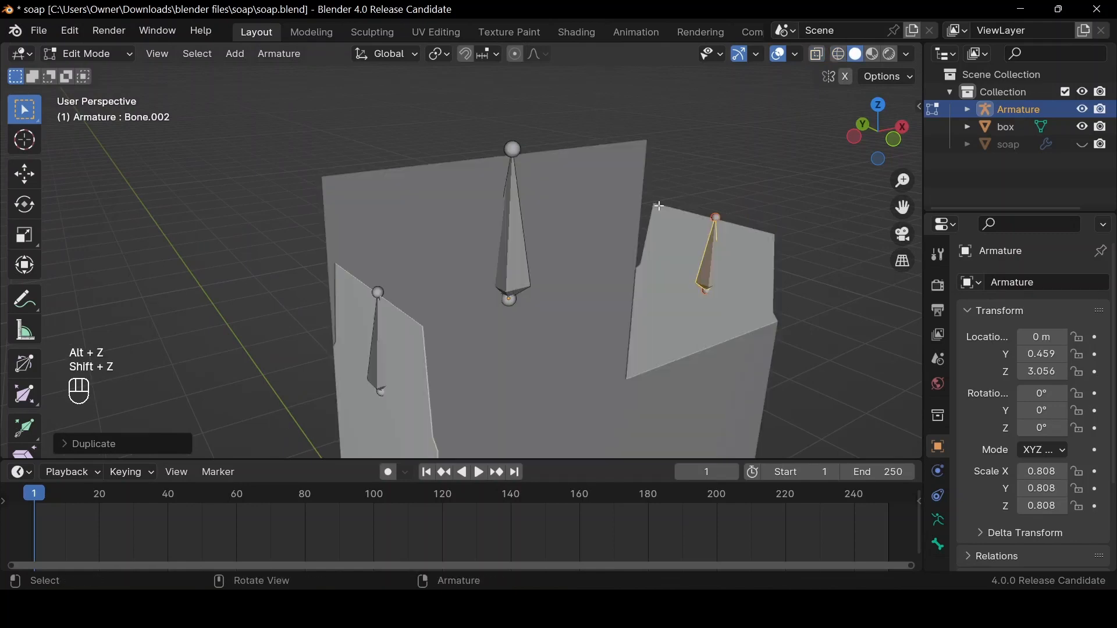
pyautogui.press('Tab')
pyautogui.moveTo(852, 130); pyautogui.dragTo(887, 136)
pyautogui.press('Tab')
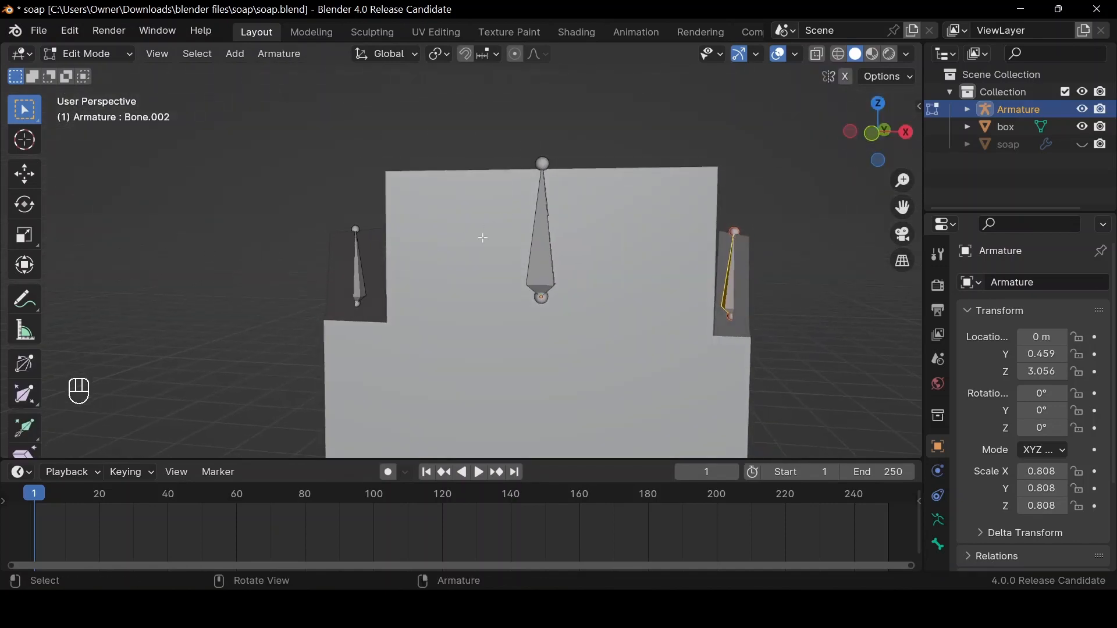
# Rename the bone on the negative-X side flap as "left", working from the front view
pyautogui.click(876, 138)
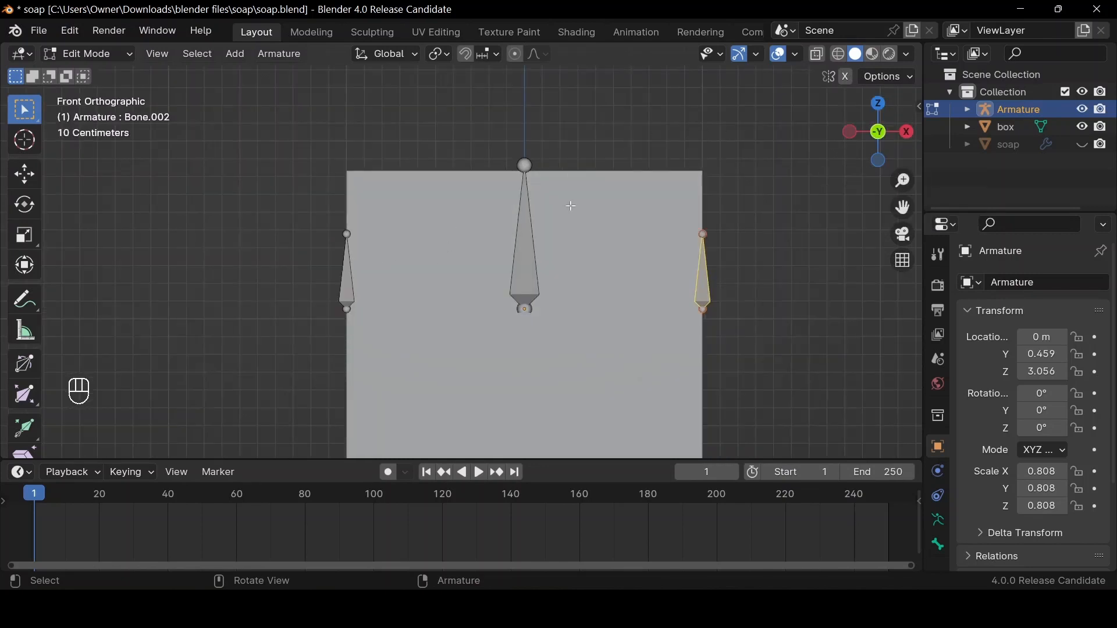
pyautogui.click(348, 283)
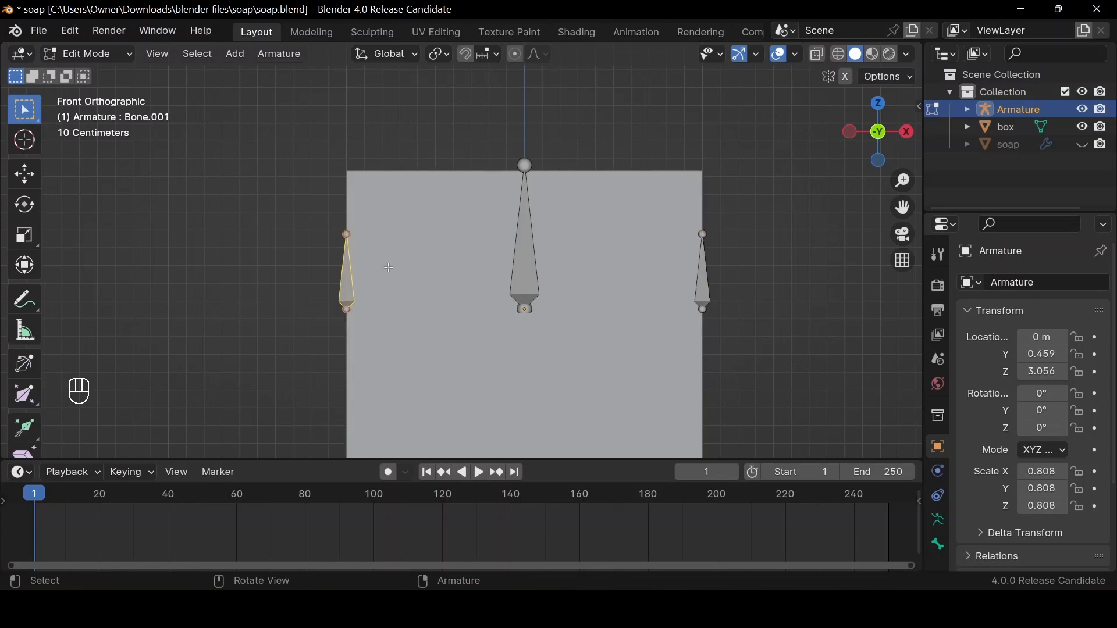
pyautogui.press('F2')
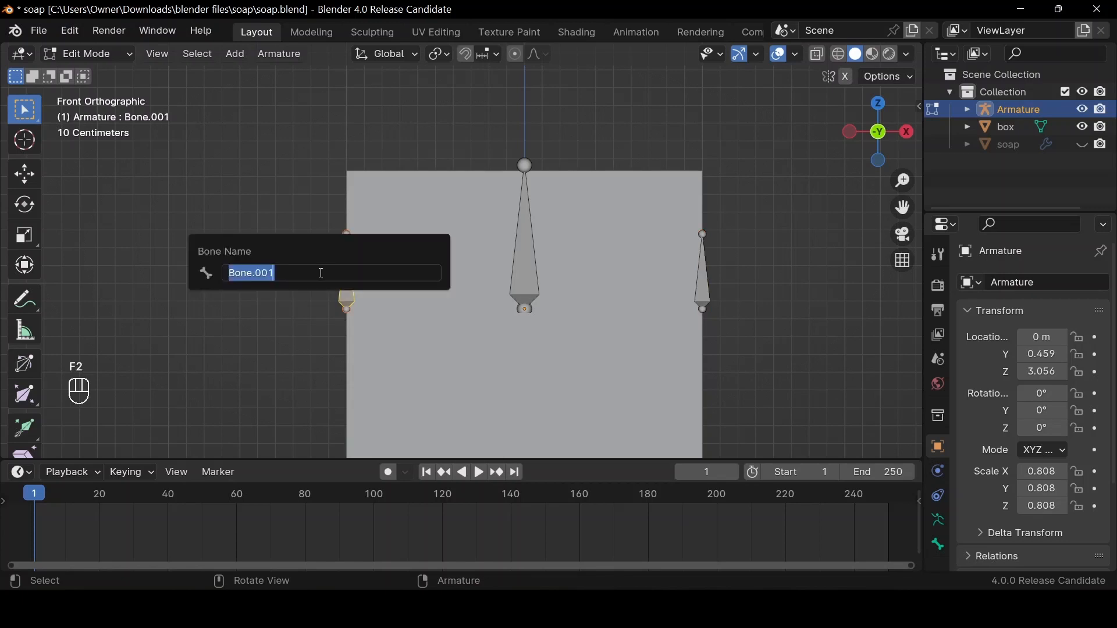
pyautogui.write('left')
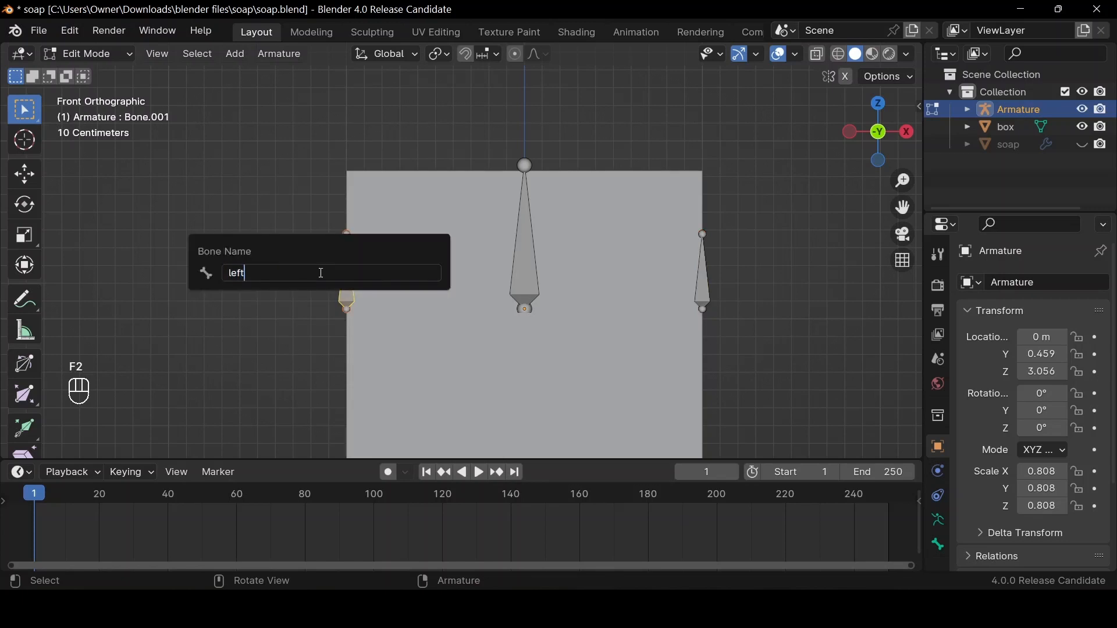
pyautogui.press('Return')
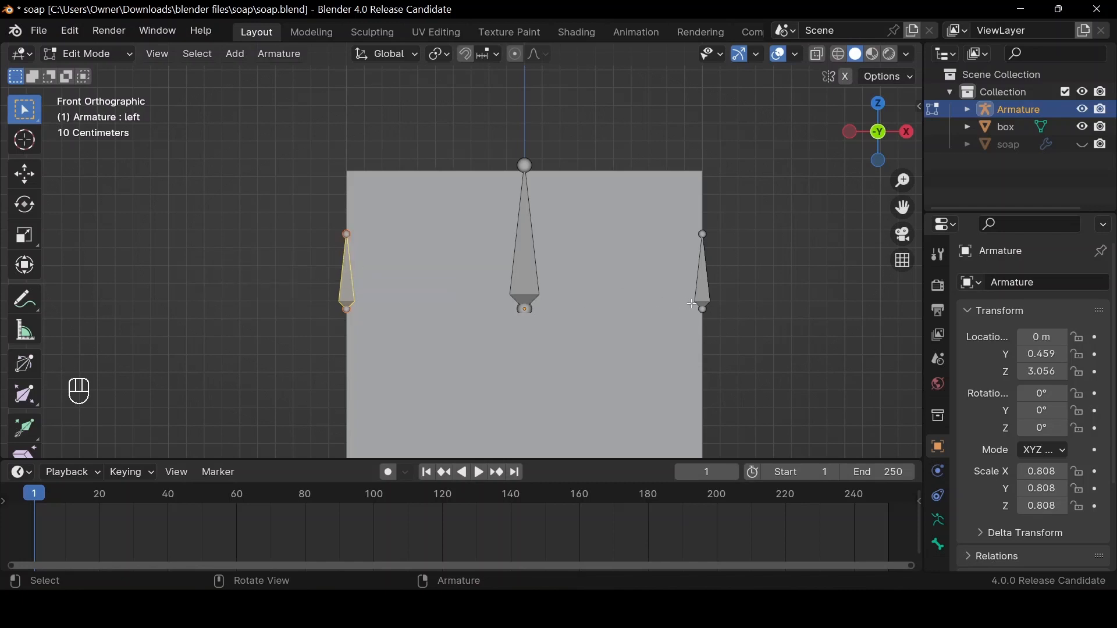
# Rename the bone on the positive-X side flap as "right"
pyautogui.click(710, 289)
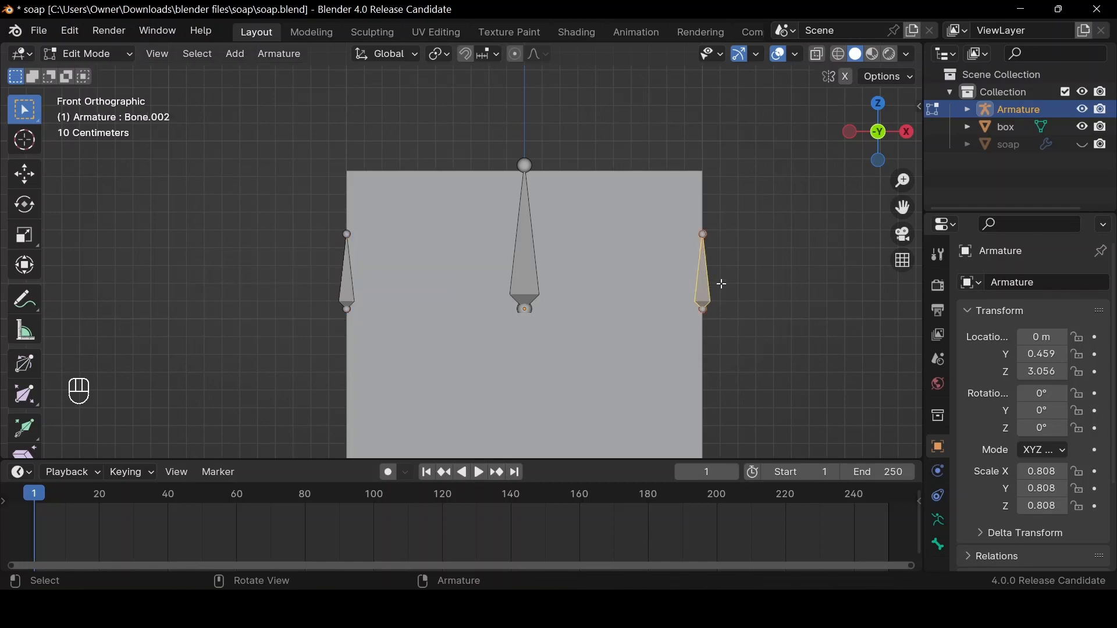
pyautogui.press('F2')
pyautogui.write('right')
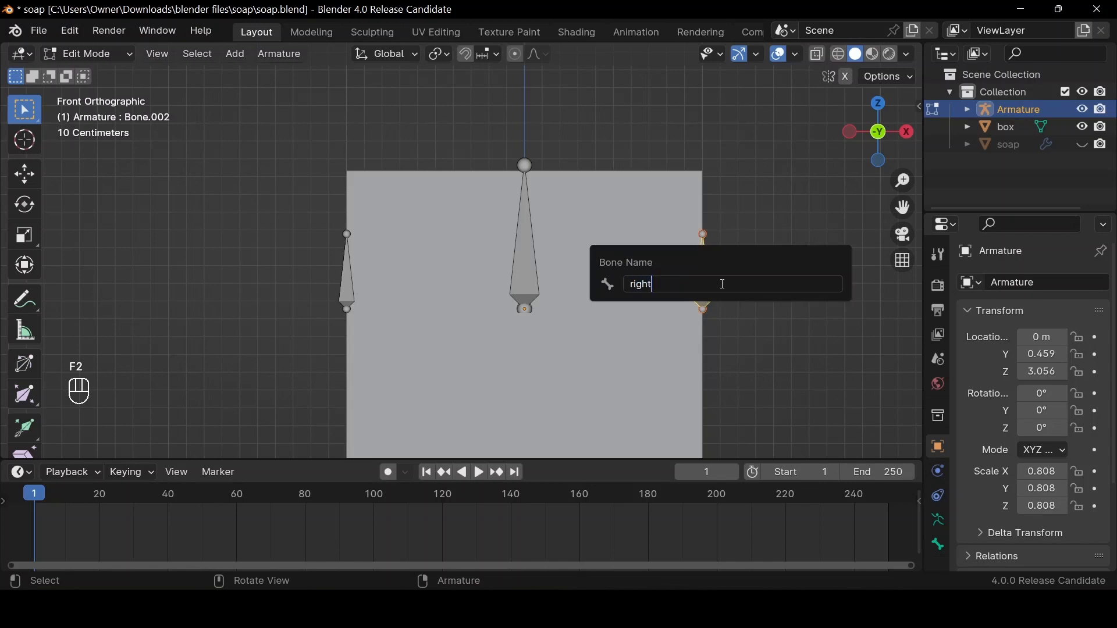
pyautogui.press('Return')
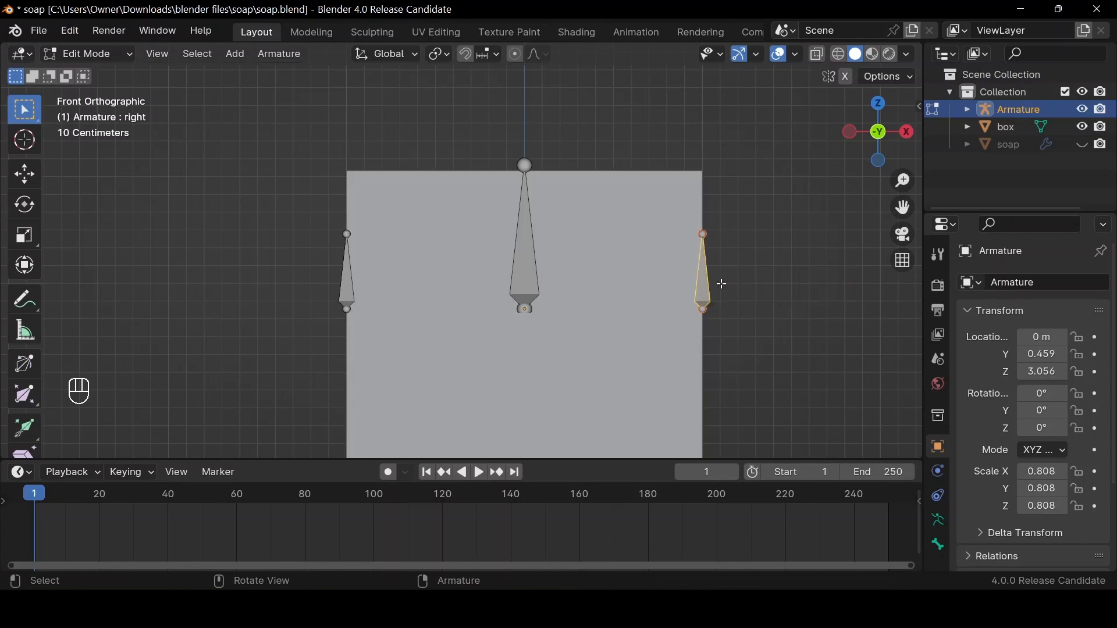
# Rename the large middle bone on the lid flap as "front" and return the armature to Object Mode
pyautogui.click(529, 219)
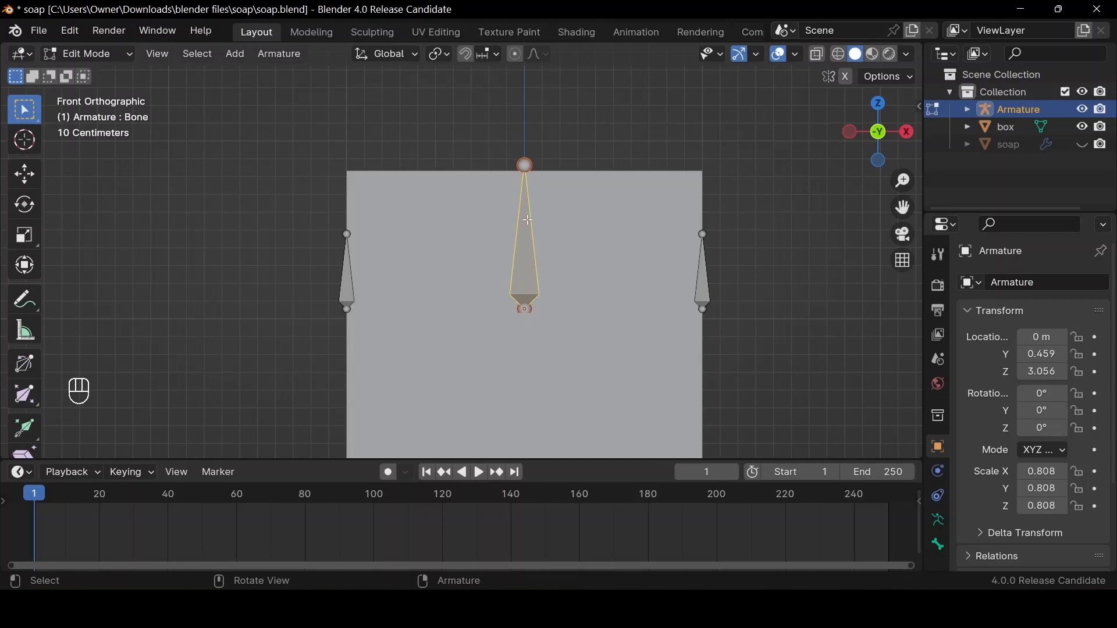
pyautogui.press('F2')
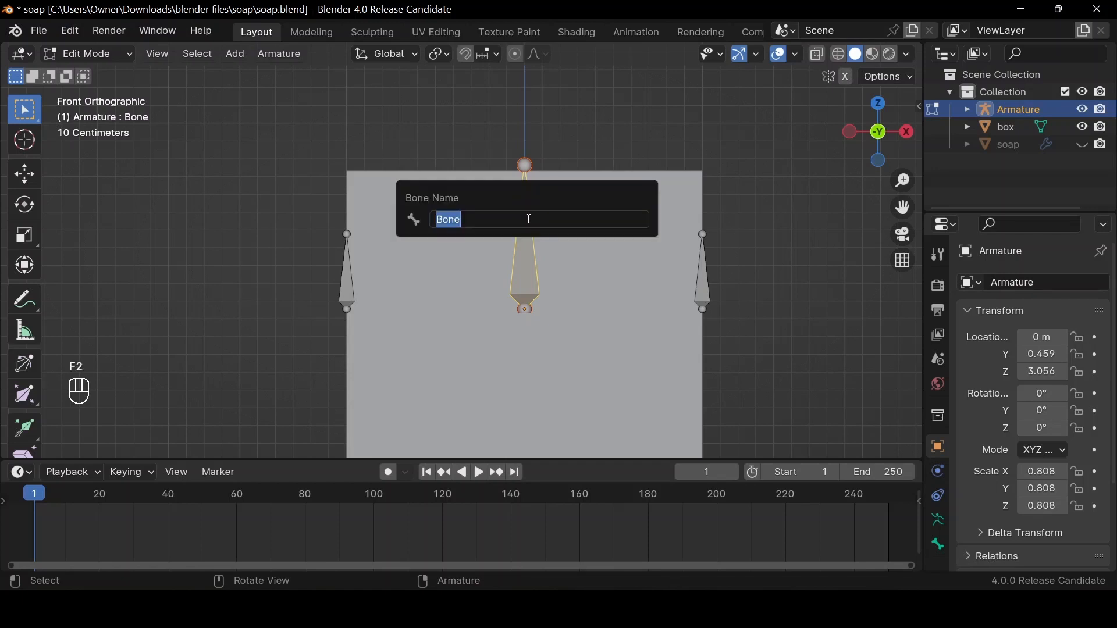
pyautogui.write('front')
pyautogui.press('Return')
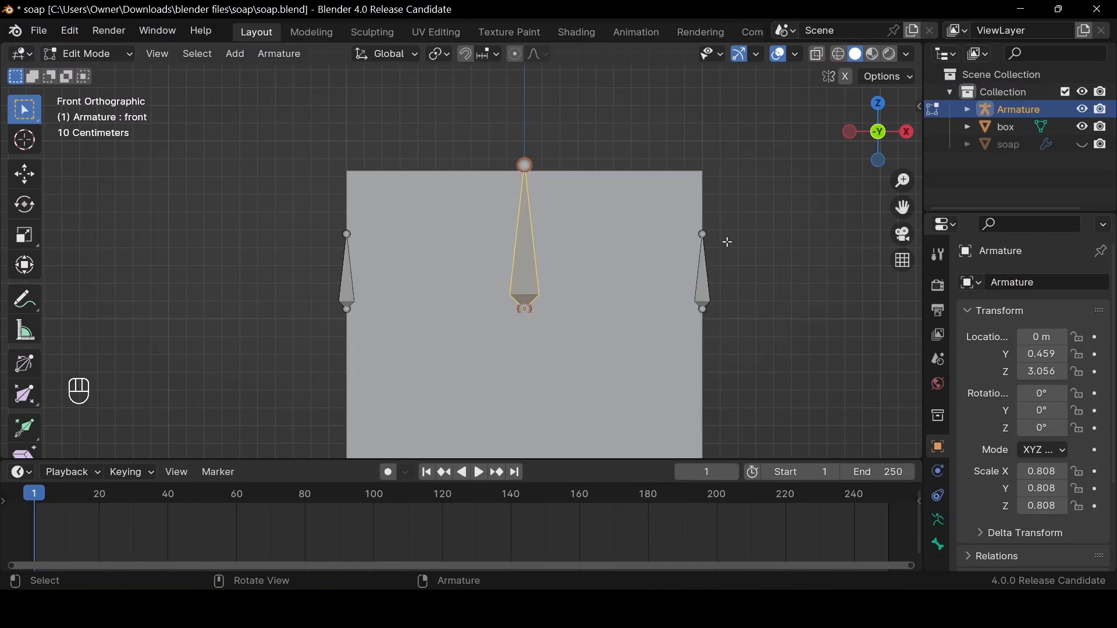
pyautogui.press('Tab')
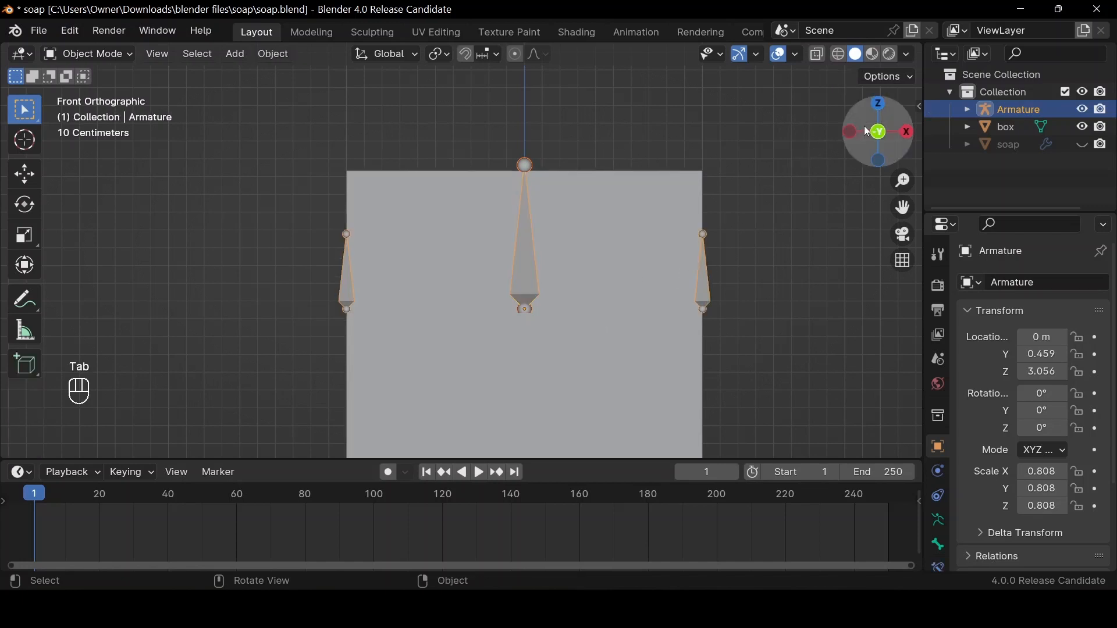
# In the box's Edit Mode, raise the upper edges of both side flaps about 0.11 m along Z, then return to Object Mode
pyautogui.moveTo(865, 126); pyautogui.dragTo(834, 164)
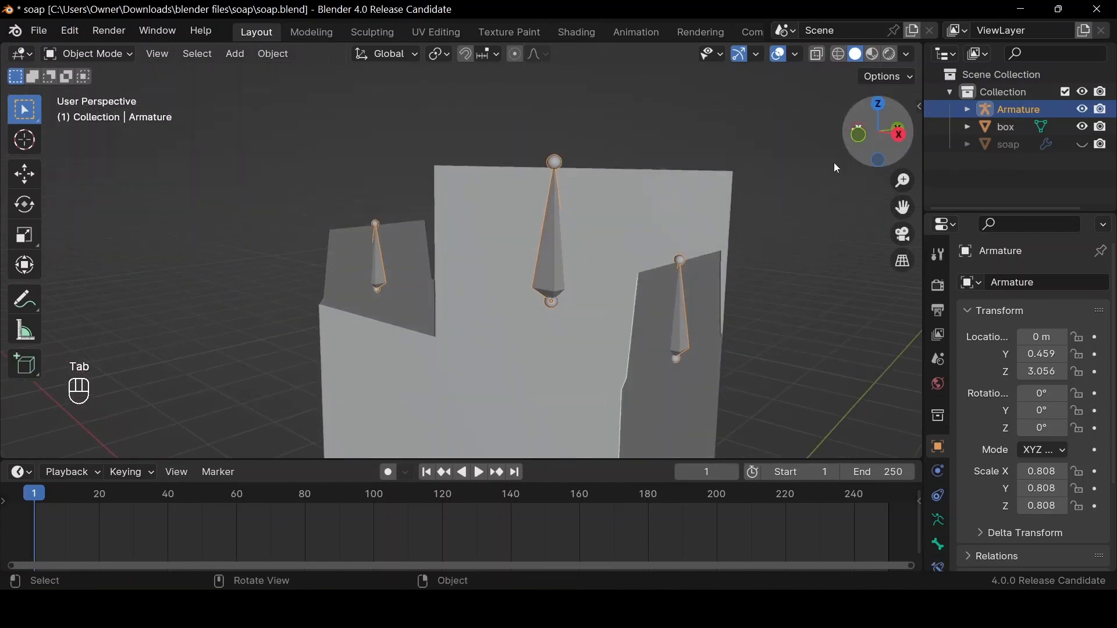
pyautogui.moveTo(651, 319); pyautogui.dragTo(661, 291, button='middle')
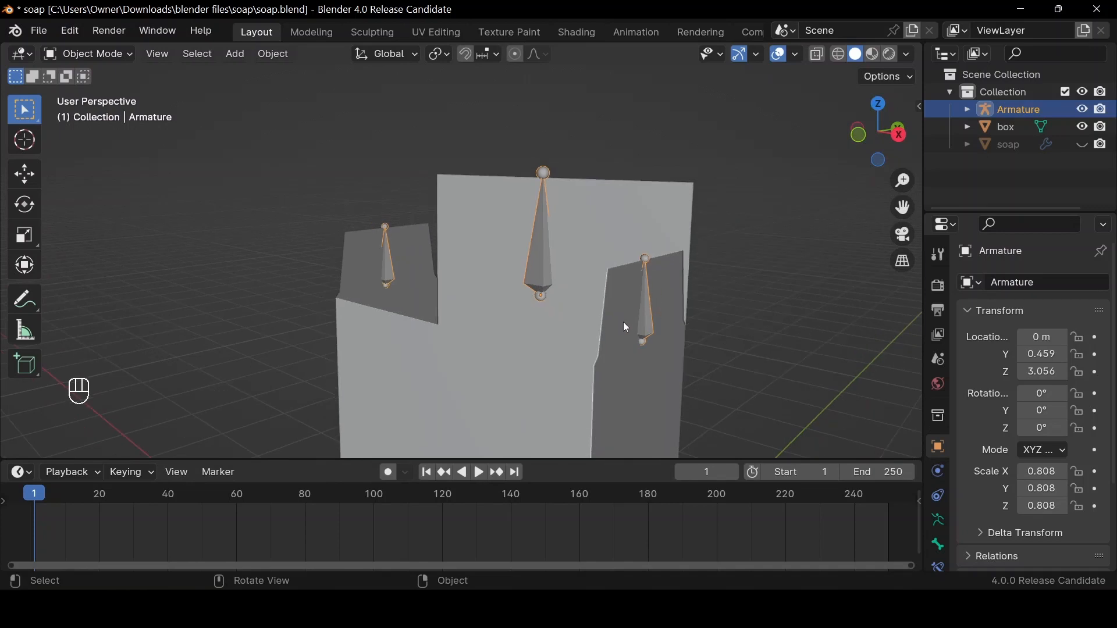
pyautogui.click(634, 311)
pyautogui.press('Tab')
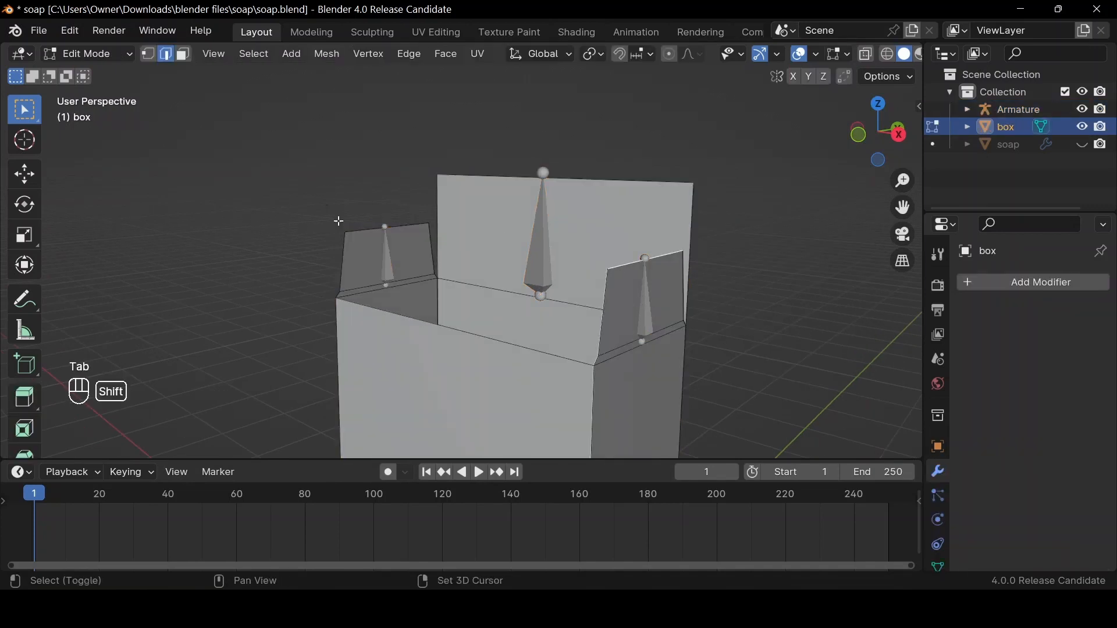
pyautogui.press('g')
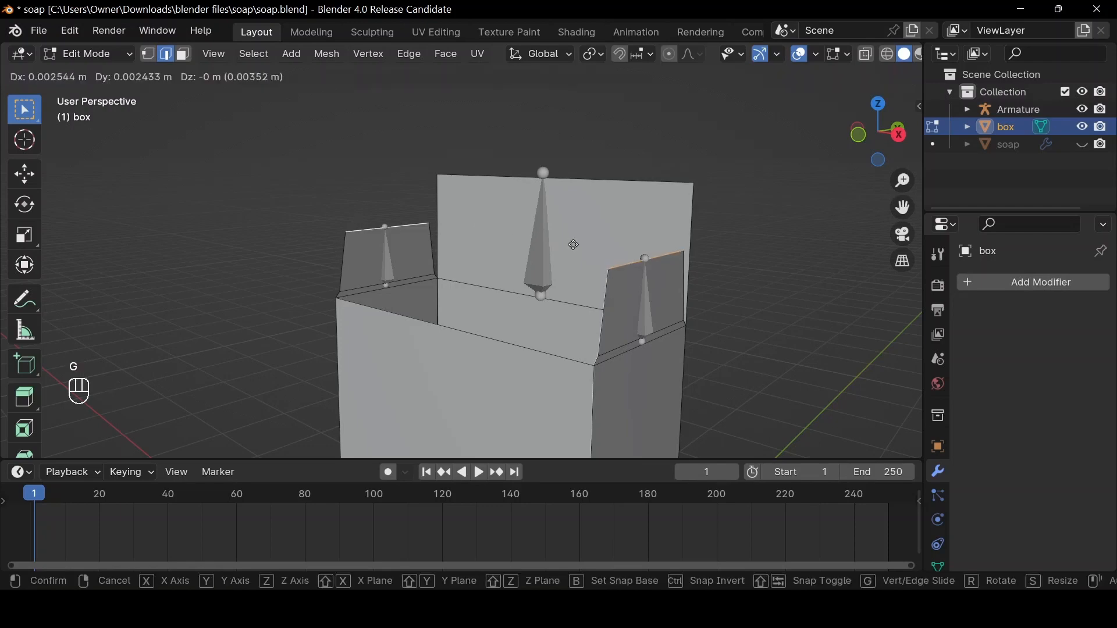
pyautogui.press('z')
pyautogui.press('ctrl')
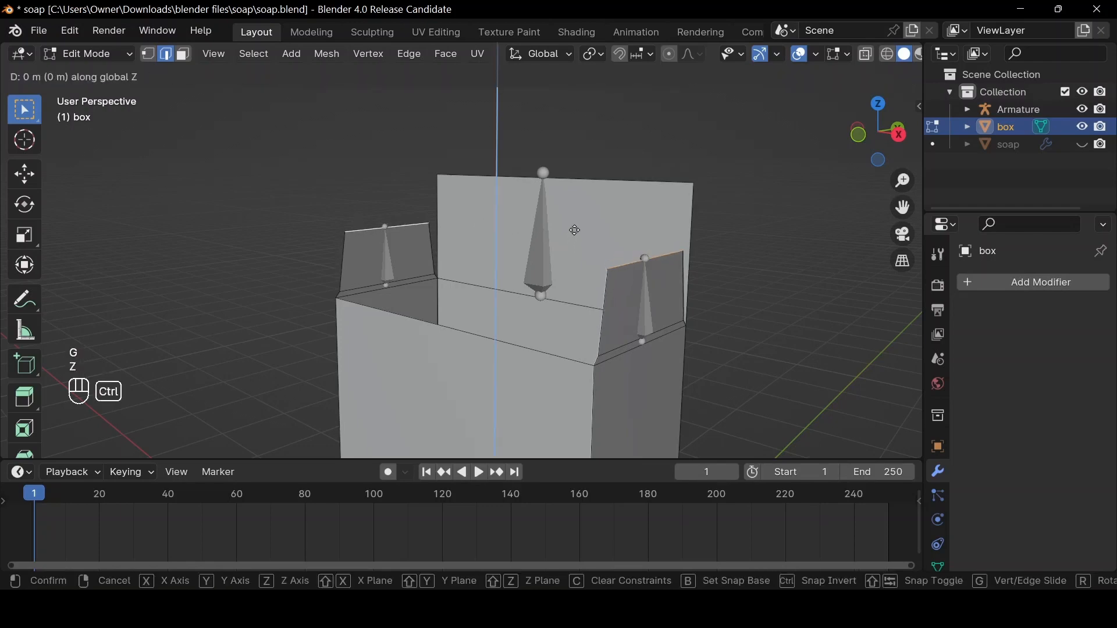
pyautogui.hotkey('shift', 'ctrl')
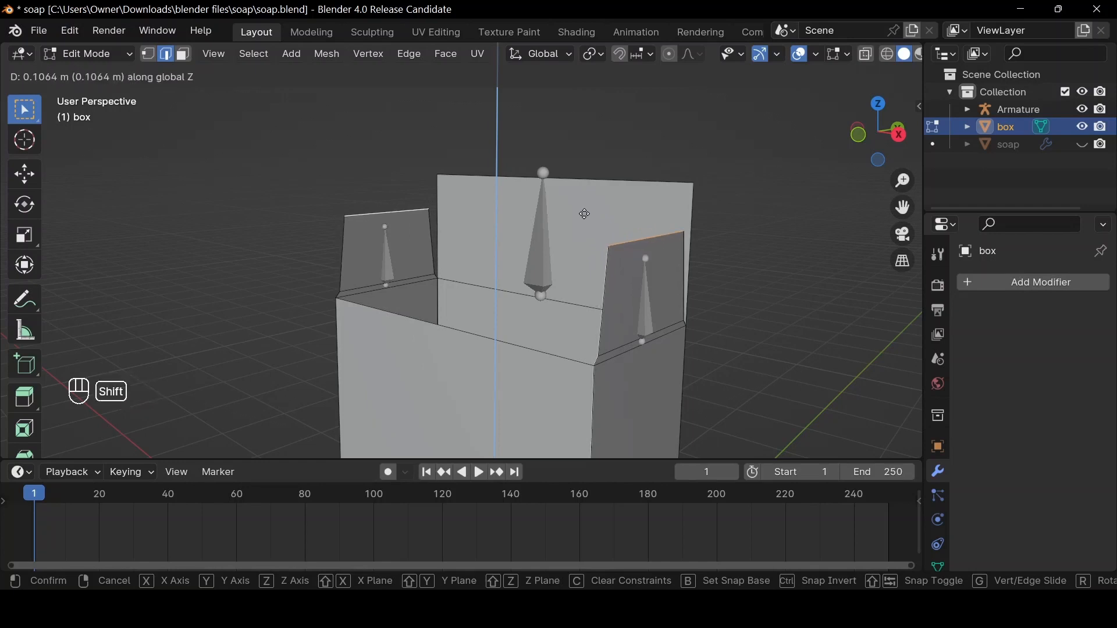
pyautogui.click(588, 212)
pyautogui.press('Tab')
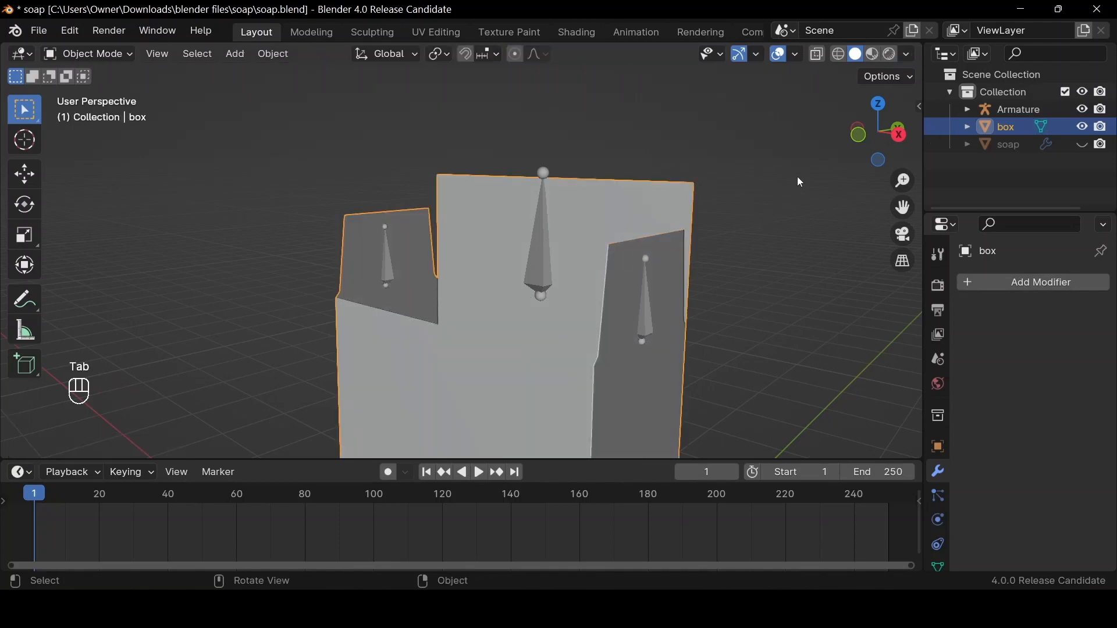
# Parent the box to the armature using Armature Deform With Empty Groups
pyautogui.moveTo(879, 131)
pyautogui.mouseDown()
pyautogui.moveTo(898, 133)
pyautogui.moveTo(882, 133)
pyautogui.mouseUp()
pyautogui.scroll(-3, 828, 192)
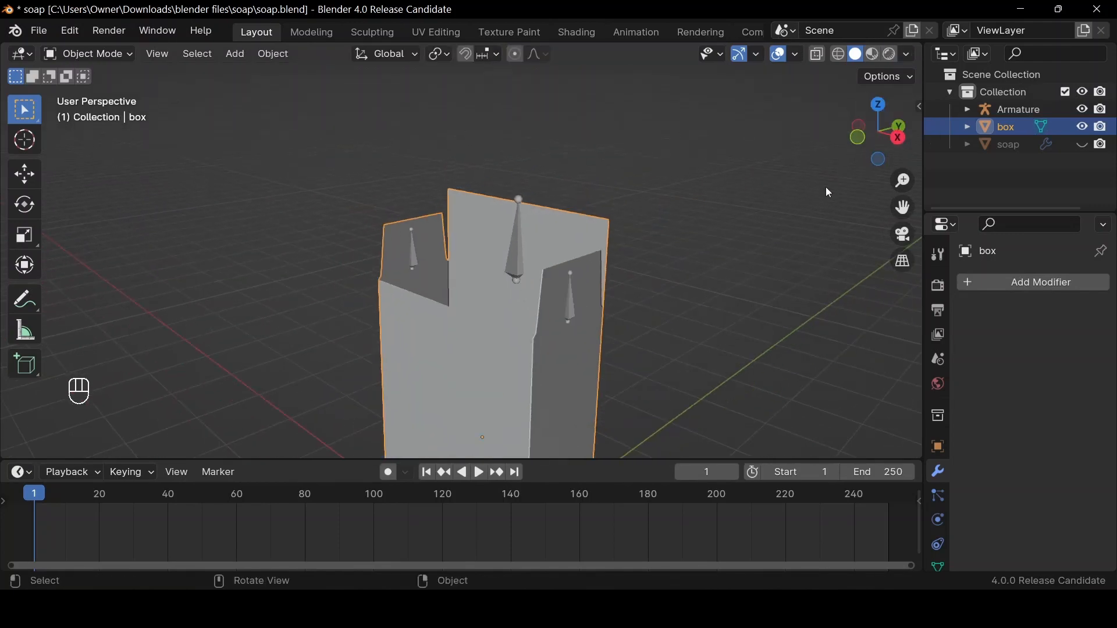
pyautogui.scroll(-2, 553, 294)
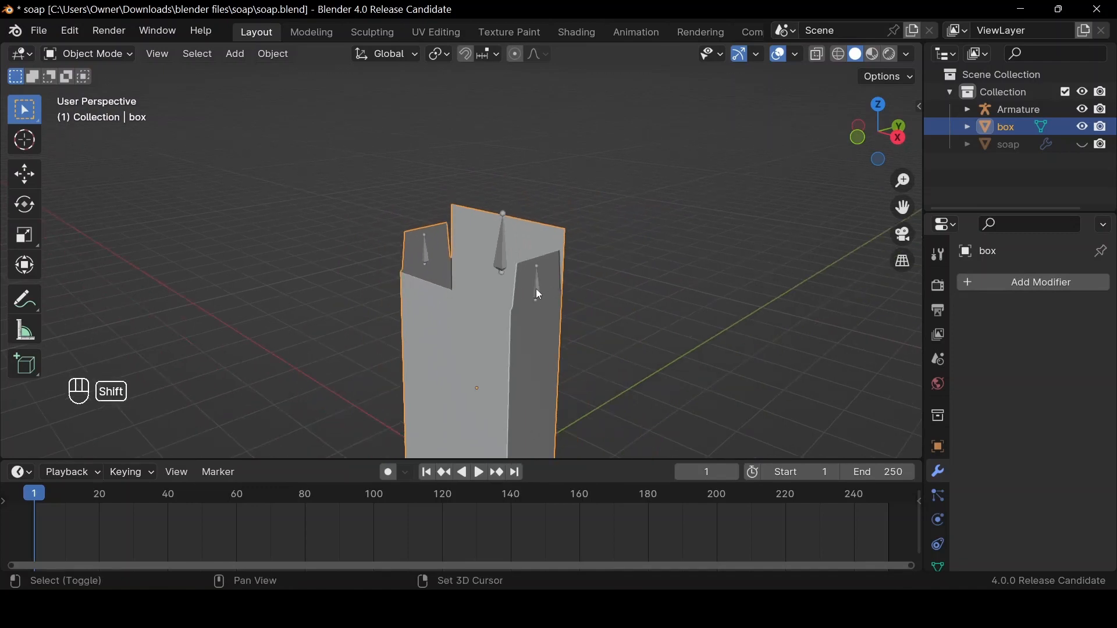
pyautogui.keyDown('shift'); pyautogui.click(536, 287); pyautogui.keyUp('shift')
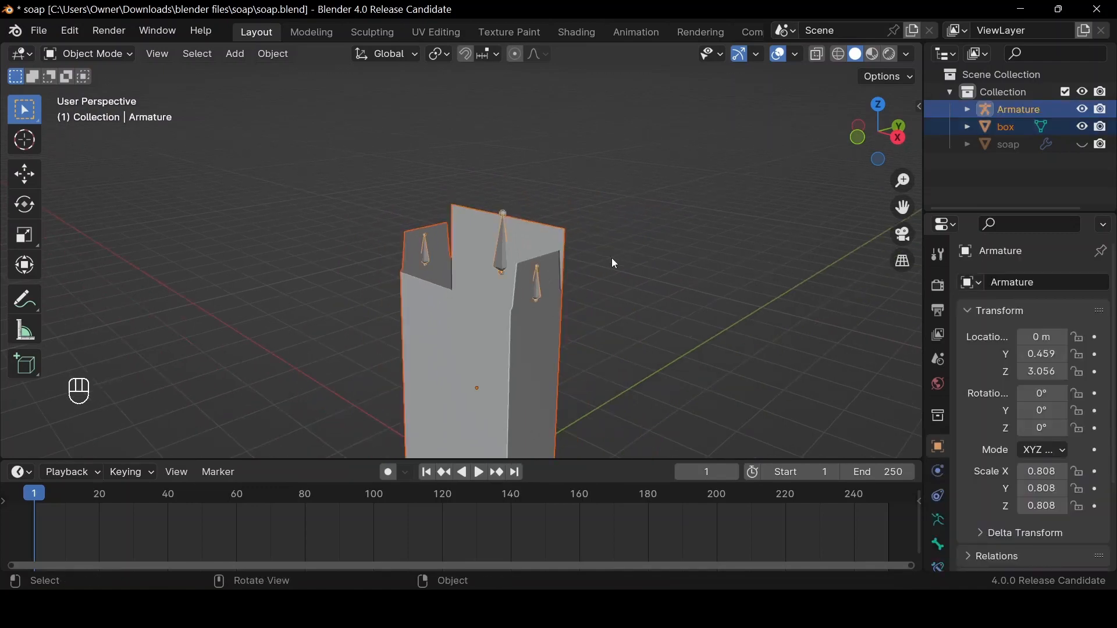
pyautogui.hotkey('ctrl', 'p')
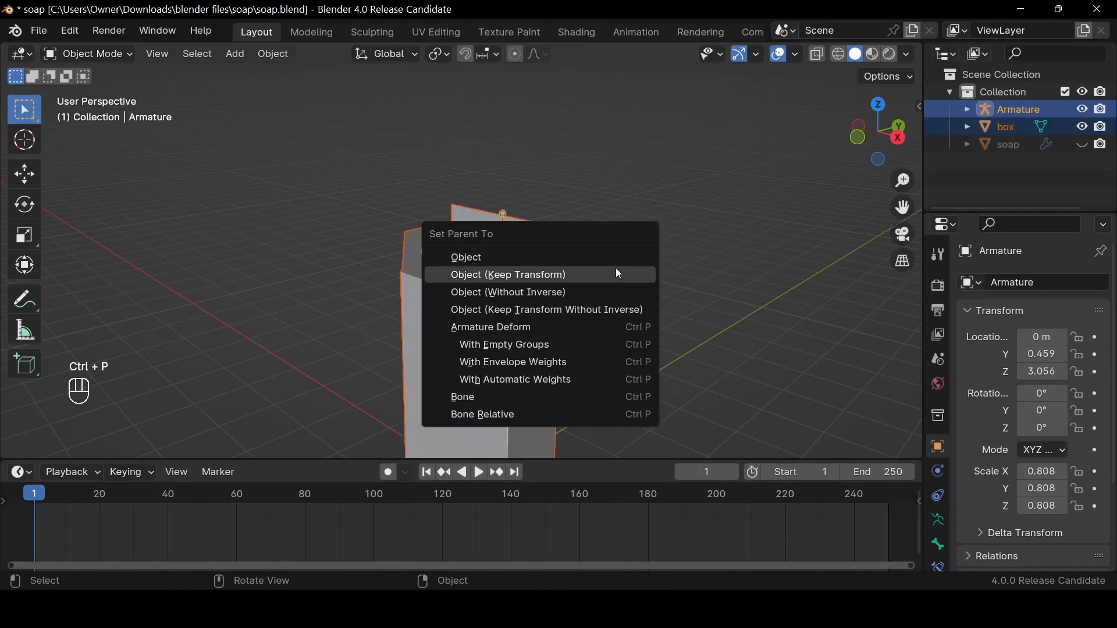
pyautogui.click(530, 347)
pyautogui.click(536, 303)
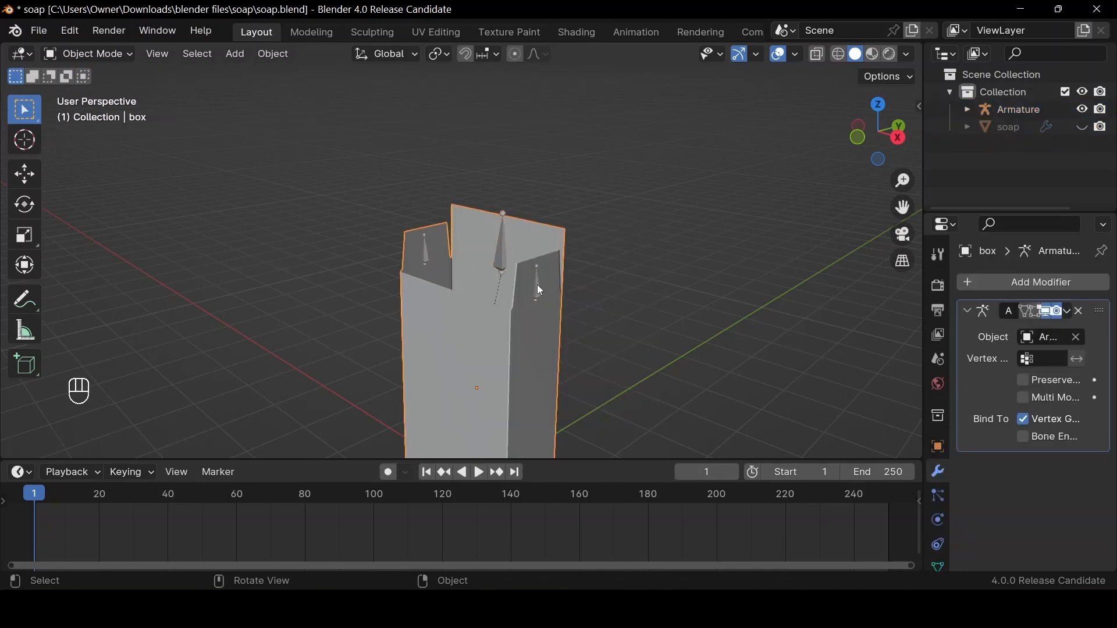
pyautogui.click(537, 287)
pyautogui.keyDown('shift'); pyautogui.click(533, 298); pyautogui.keyUp('shift')
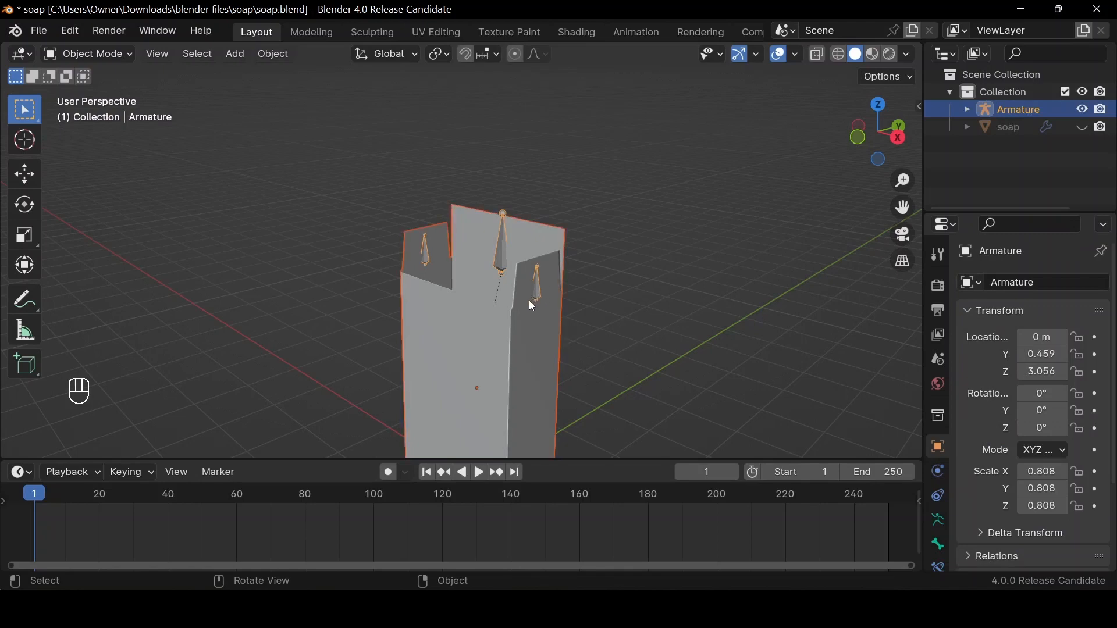
pyautogui.press('Tab')
pyautogui.press('Tab')
# Put the box into Edit Mode with face selection active
pyautogui.click(516, 325)
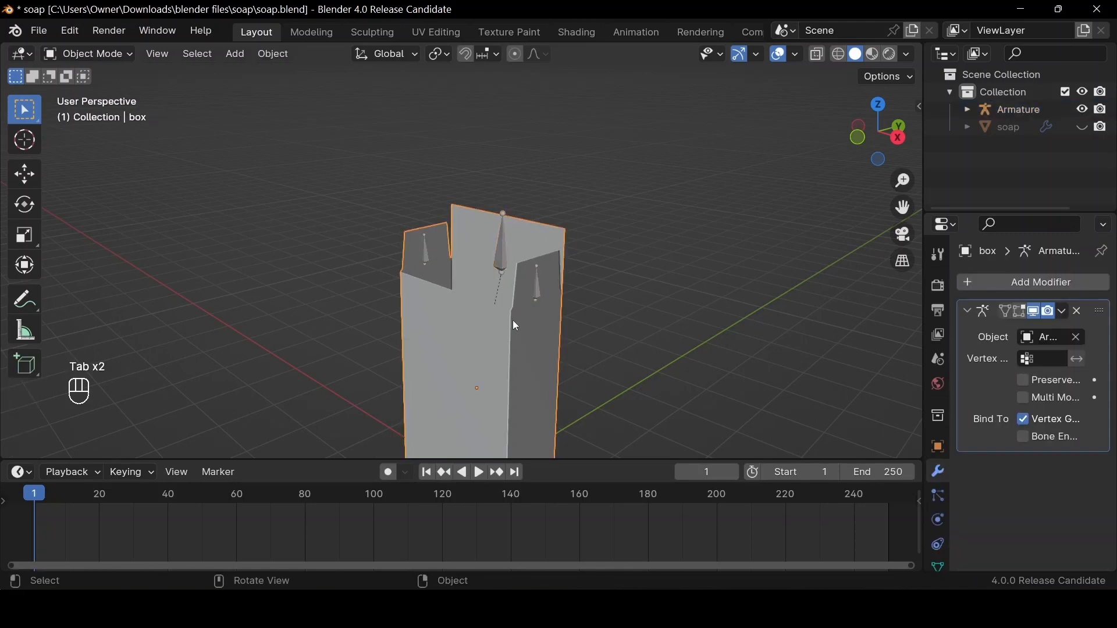
pyautogui.press('Tab')
pyautogui.scroll(4, 549, 268)
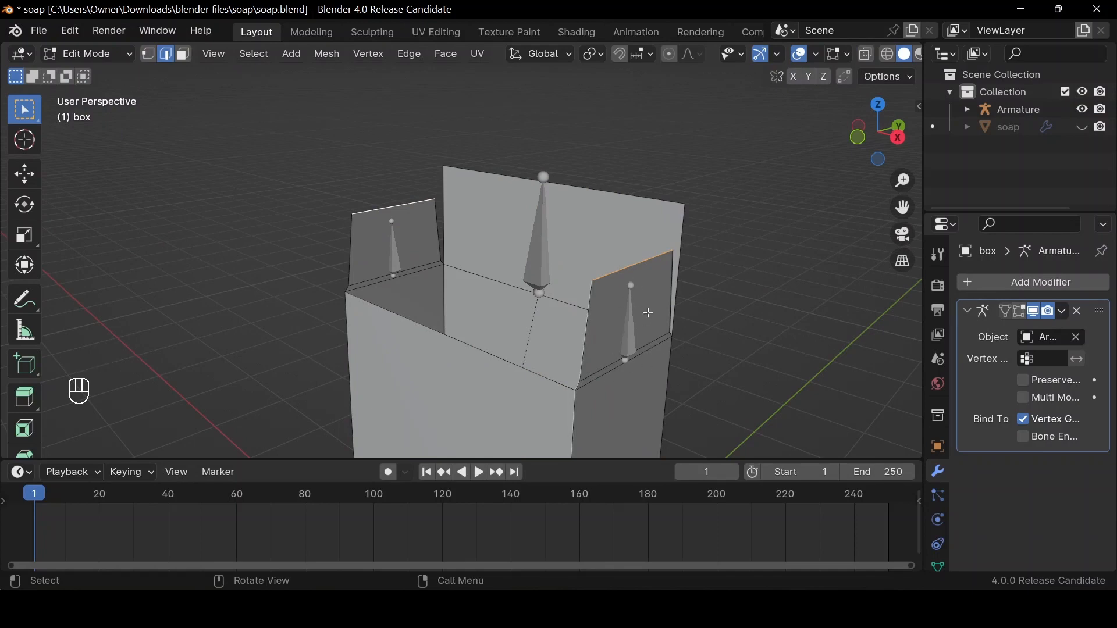
pyautogui.press('3')
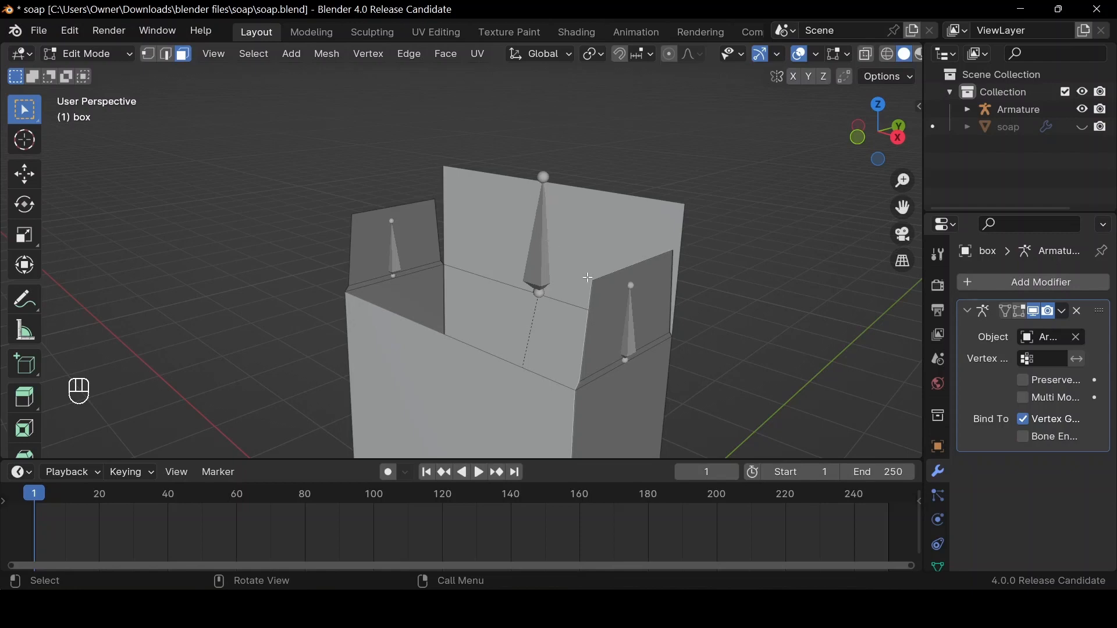
# Select the positive-X side flap's faces, including its narrow hinge strip, and assign them to the "right" vertex group
pyautogui.moveTo(866, 142); pyautogui.dragTo(844, 139)
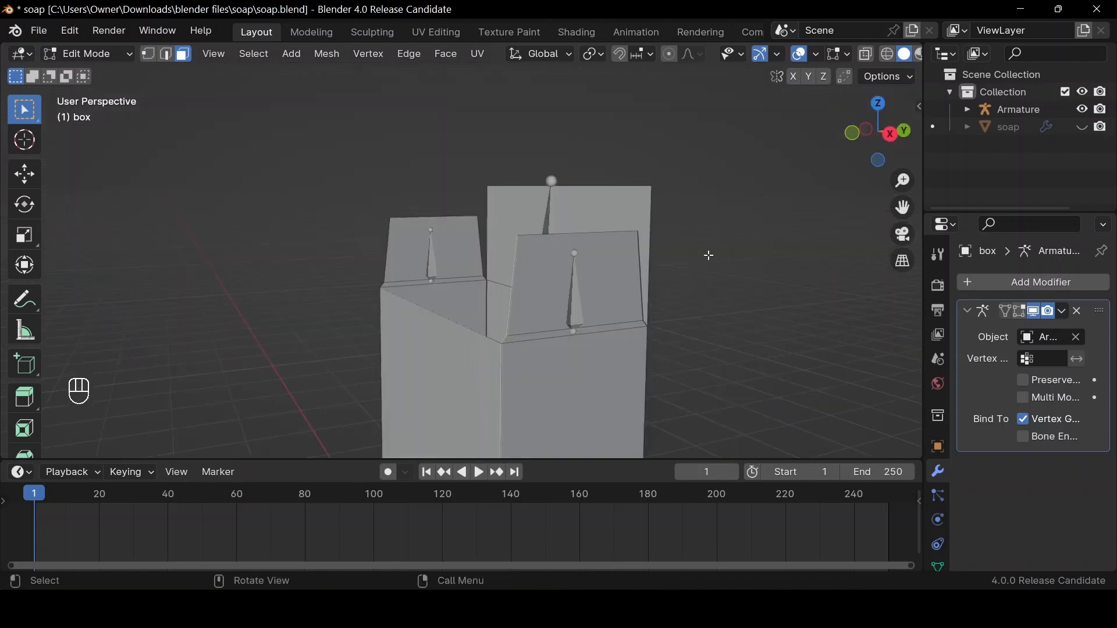
pyautogui.click(854, 132)
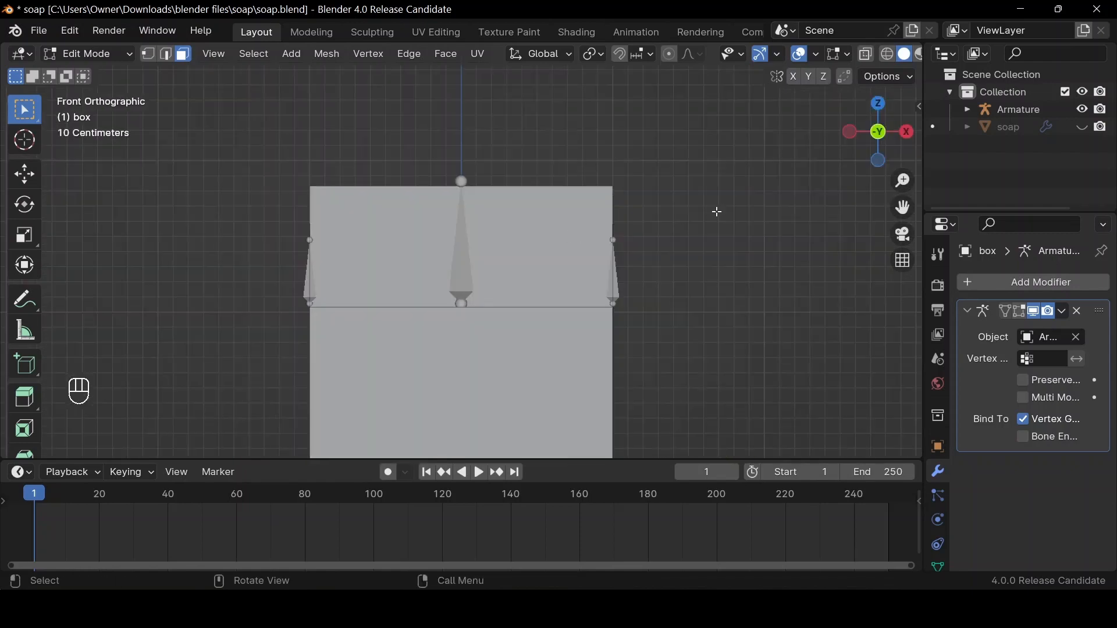
pyautogui.moveTo(878, 132); pyautogui.dragTo(837, 136)
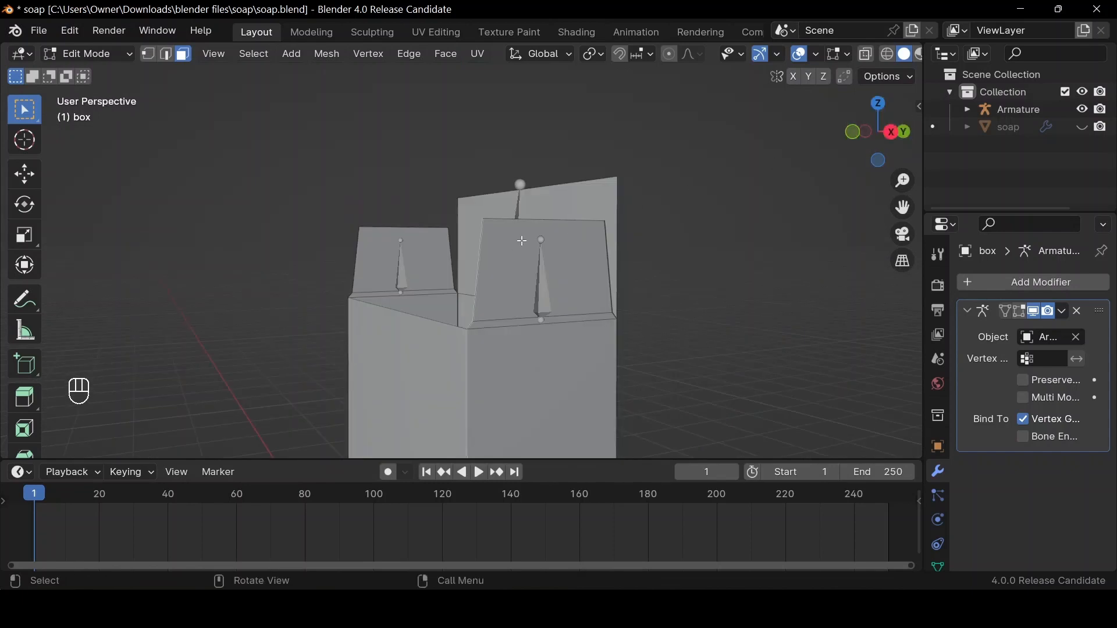
pyautogui.moveTo(522, 241); pyautogui.dragTo(539, 319)
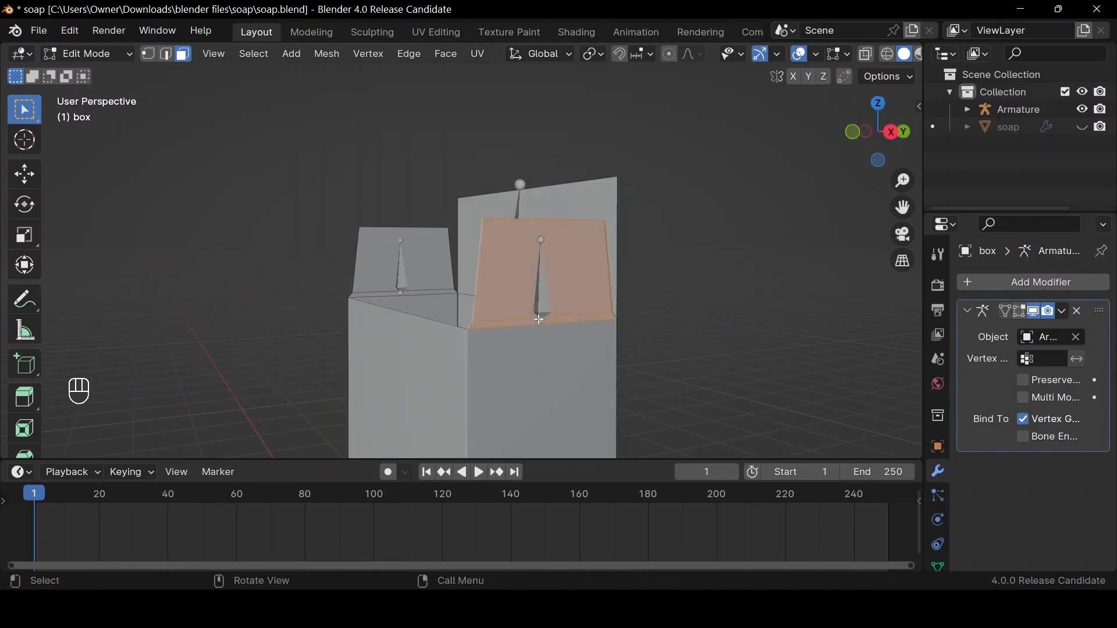
pyautogui.click(938, 567)
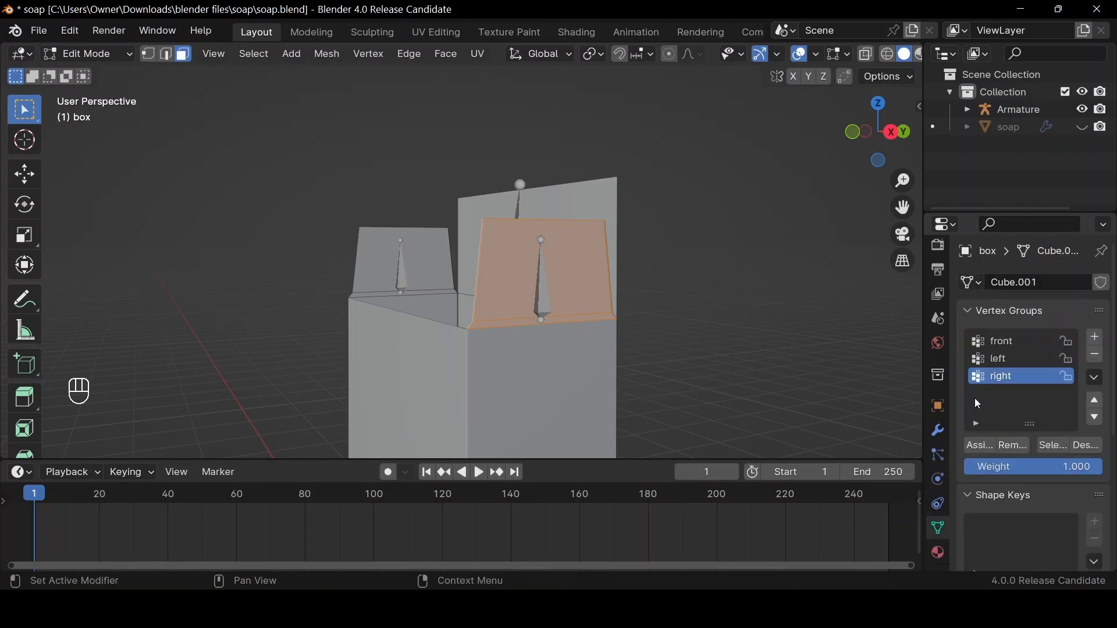
pyautogui.click(976, 445)
# Select the faces of the negative-X side flap and assign them to the "left" vertex group
pyautogui.moveTo(865, 135); pyautogui.dragTo(1062, 136)
pyautogui.click(523, 319)
pyautogui.moveTo(522, 319); pyautogui.dragTo(535, 389, button='middle')
pyautogui.click(1004, 363)
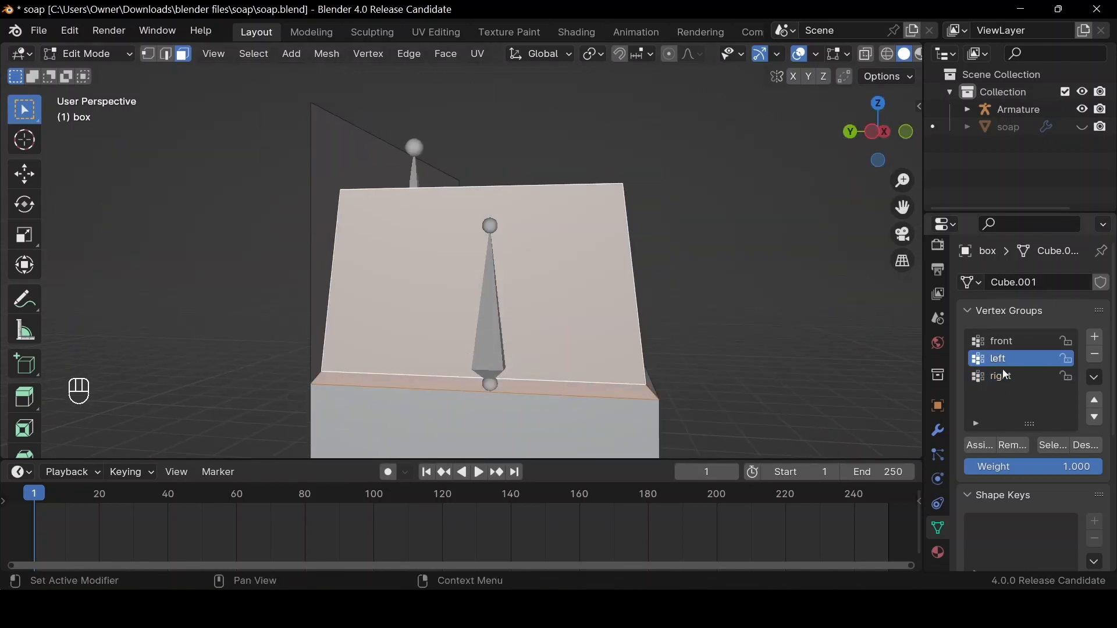
pyautogui.click(983, 446)
# Assign the large lid flap's face to the "front" vertex group and return the box to Object Mode
pyautogui.moveTo(871, 132); pyautogui.dragTo(875, 126)
pyautogui.scroll(-3, 258, 377)
pyautogui.click(273, 268)
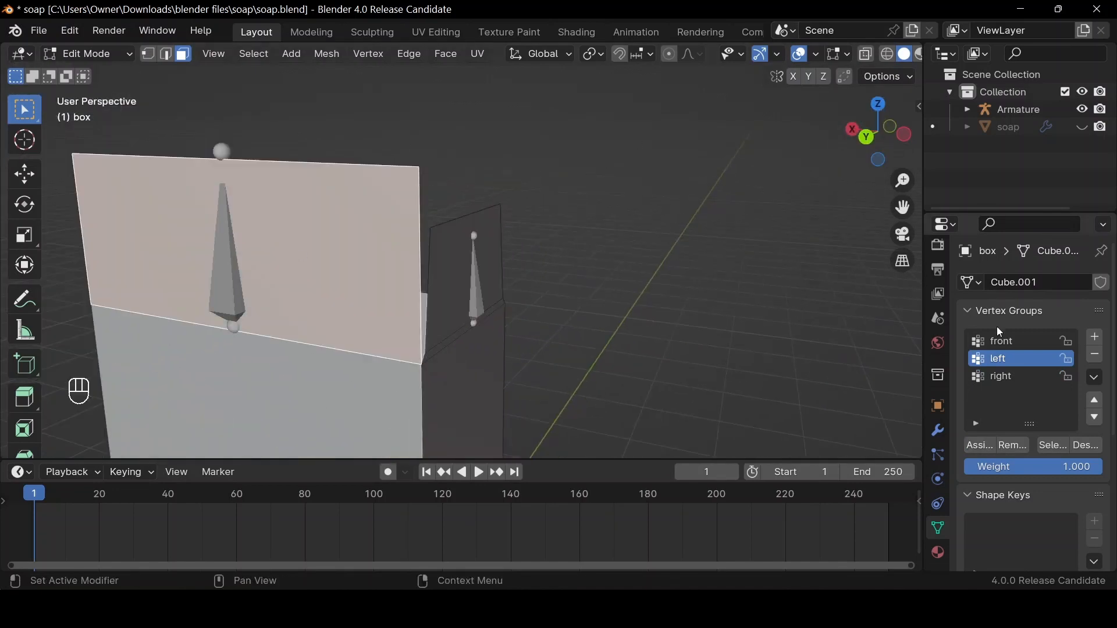
pyautogui.click(998, 342)
pyautogui.click(982, 446)
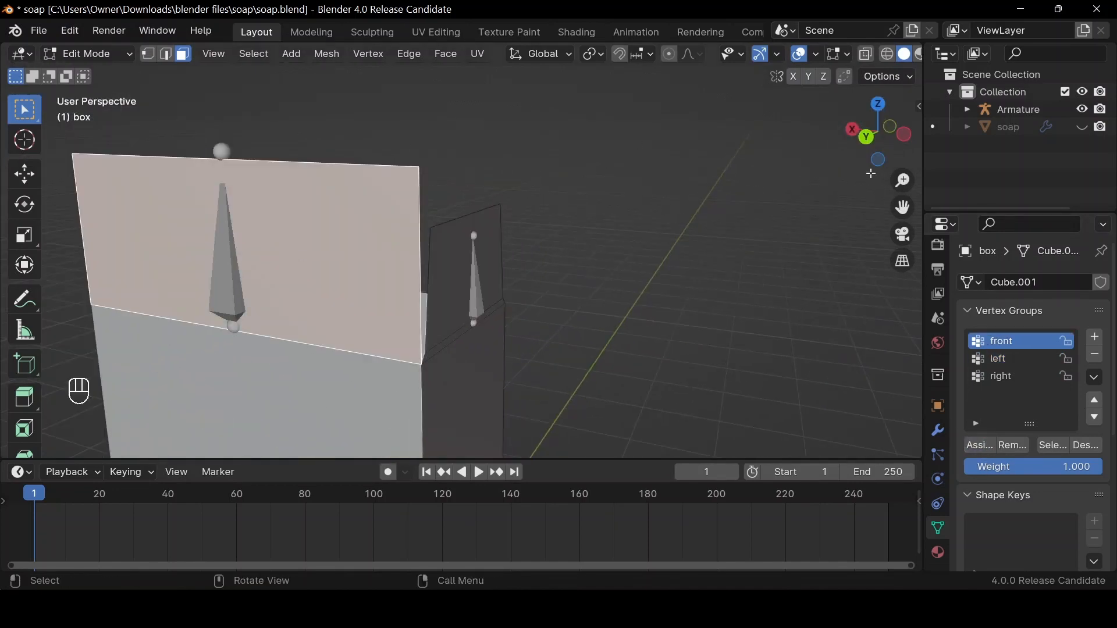
pyautogui.moveTo(872, 139); pyautogui.dragTo(351, 234)
pyautogui.press('Tab')
# Select the armature, switch it to Pose Mode and activate the Transform tool
pyautogui.moveTo(351, 234); pyautogui.dragTo(471, 223, button='middle')
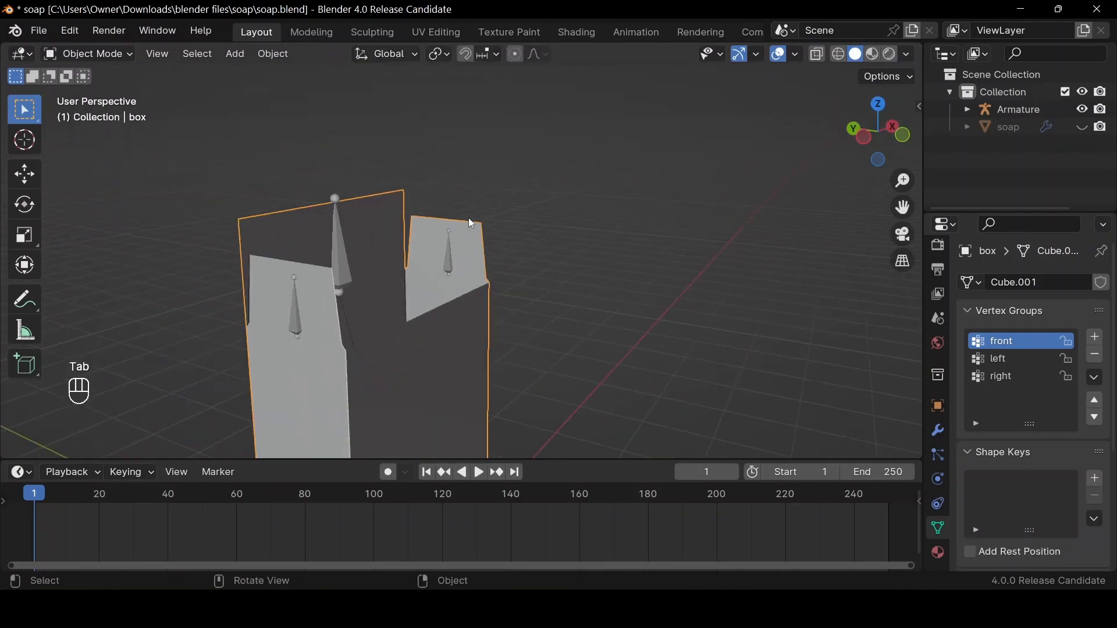
pyautogui.click(294, 299)
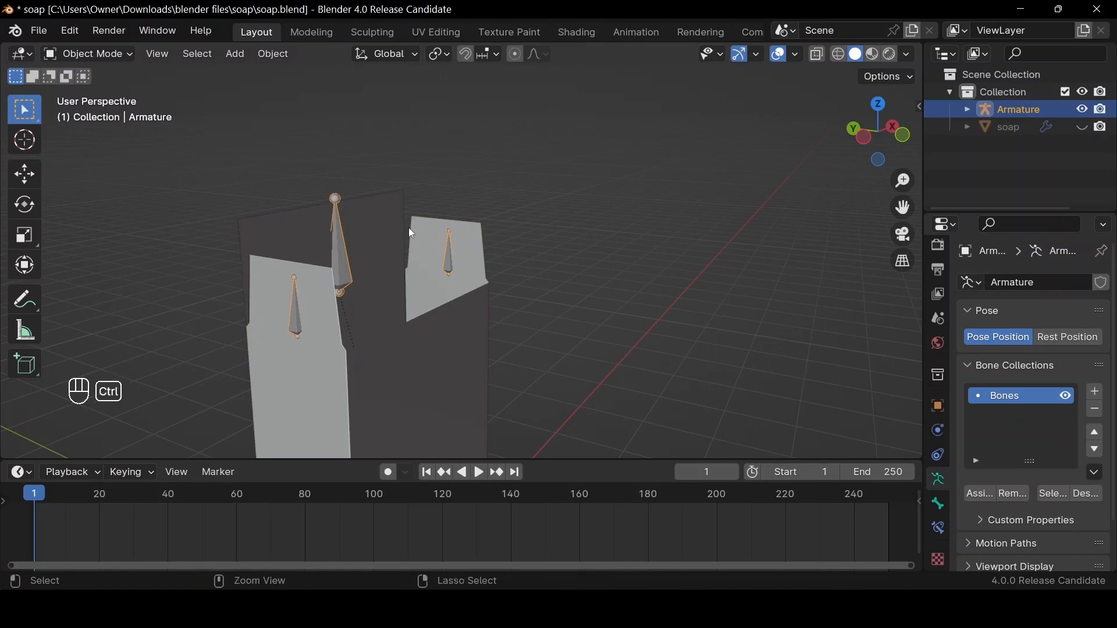
pyautogui.hotkey('ctrl', 'Tab')
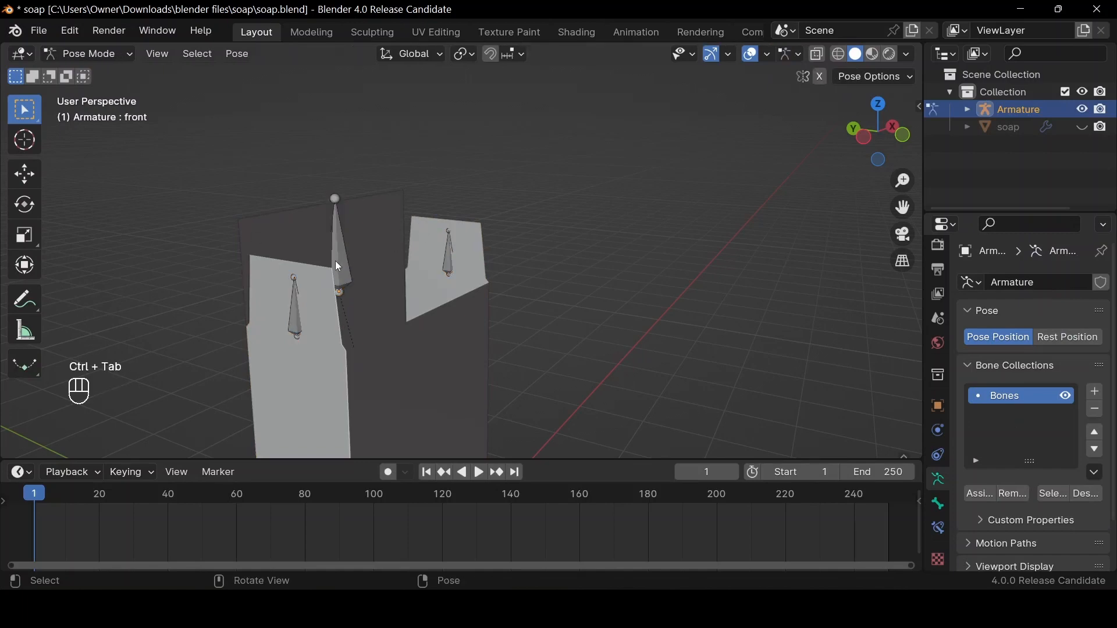
pyautogui.click(21, 264)
pyautogui.moveTo(862, 129); pyautogui.dragTo(483, 180)
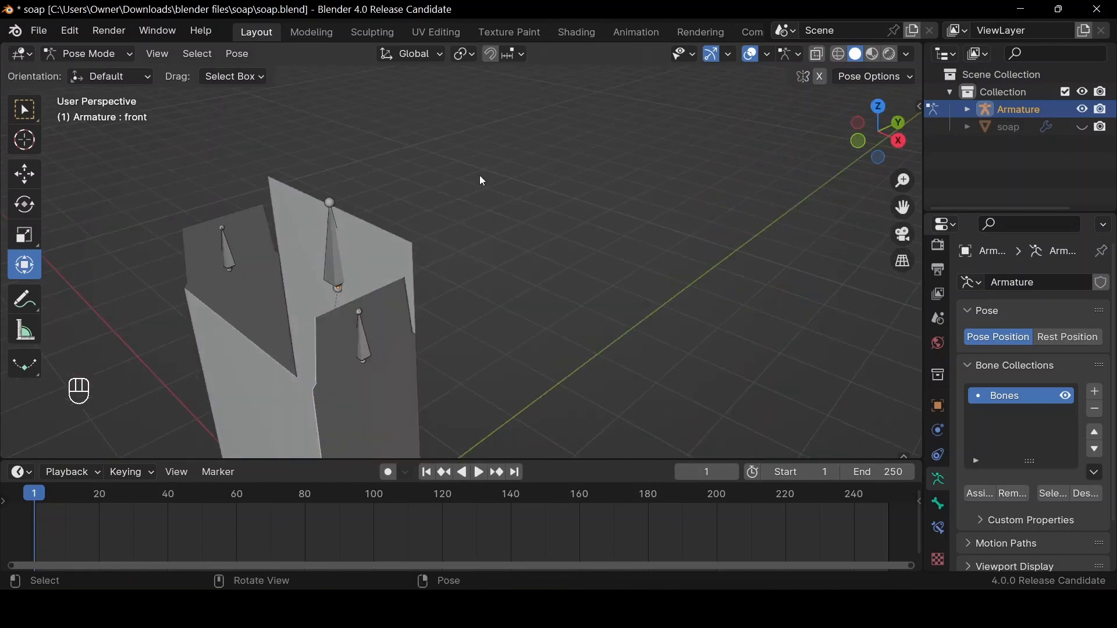
# Try rotating the front bone about the X axis to fold the lid flap over the box opening, and undo the rotation
pyautogui.click(341, 249)
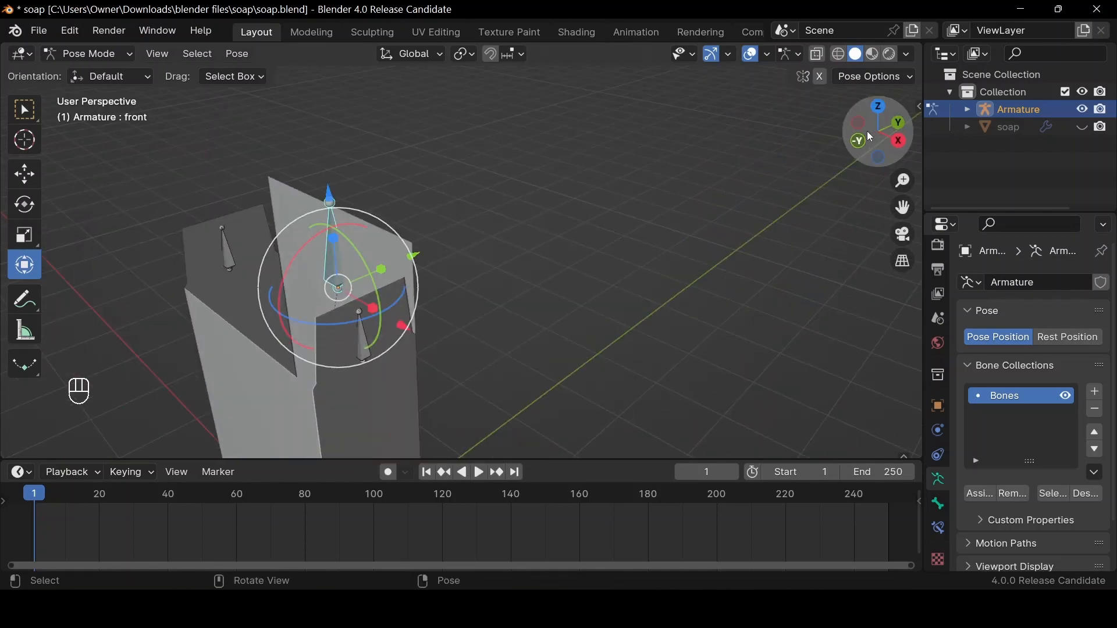
pyautogui.moveTo(866, 131); pyautogui.dragTo(850, 126)
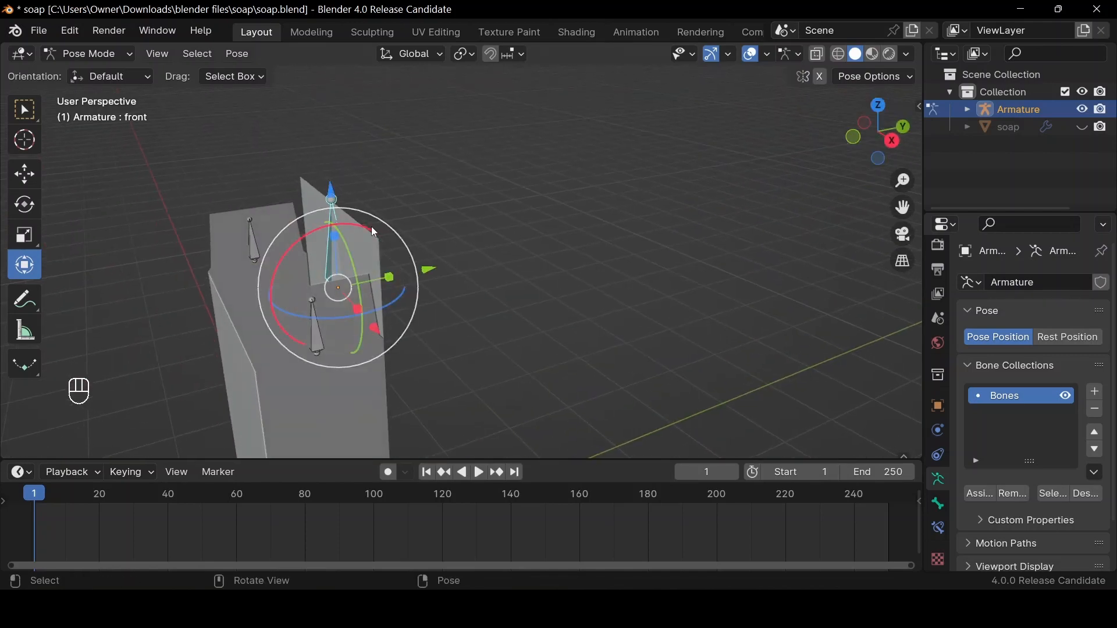
pyautogui.moveTo(372, 226); pyautogui.dragTo(286, 259)
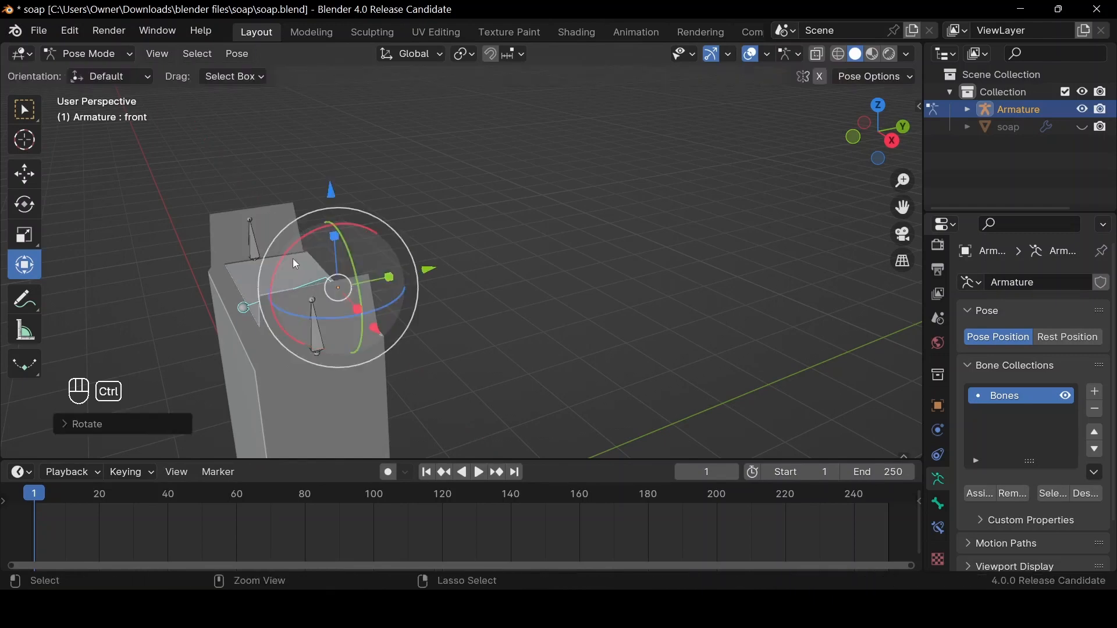
pyautogui.moveTo(883, 133); pyautogui.dragTo(904, 145)
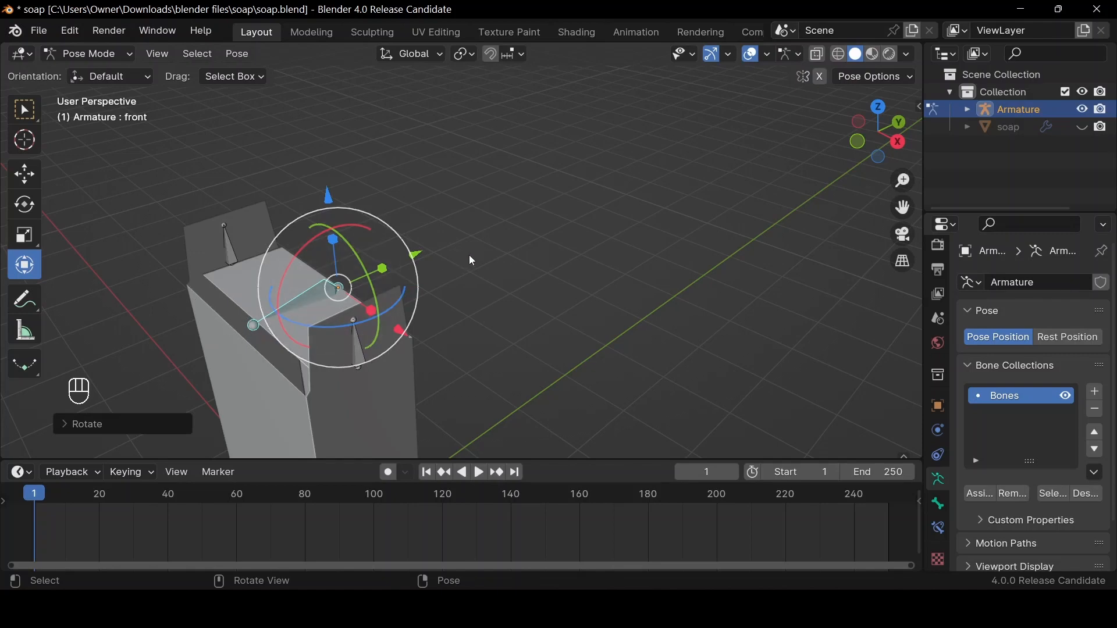
pyautogui.hotkey('ctrl', 'z')
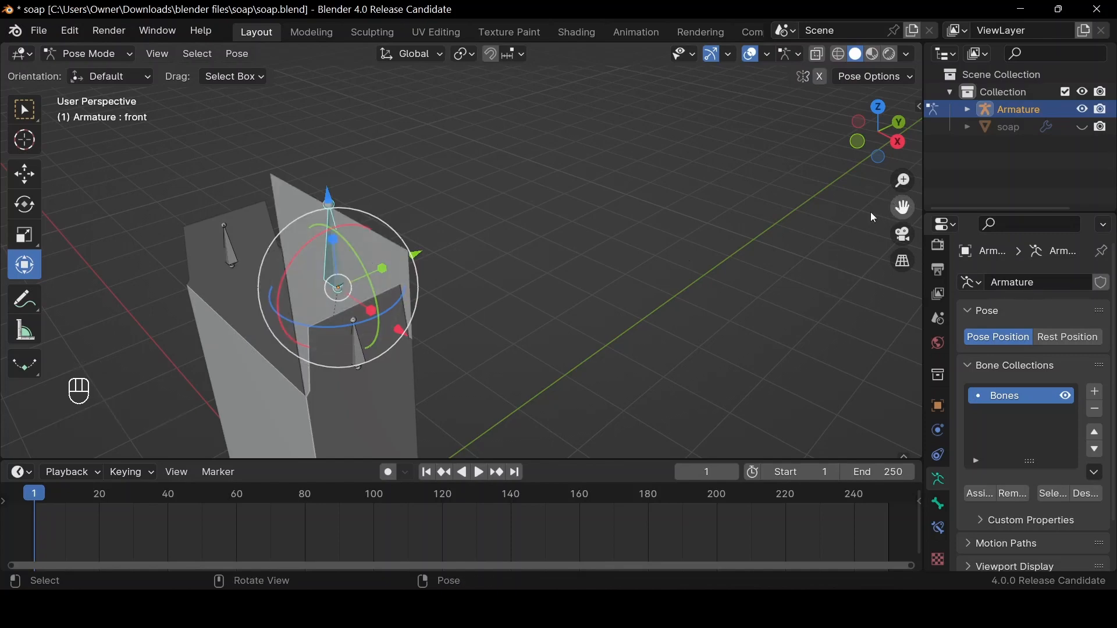
# Set the animation's end frame to 60 and fit the full frame range in the timeline
pyautogui.moveTo(850, 143); pyautogui.dragTo(681, 214)
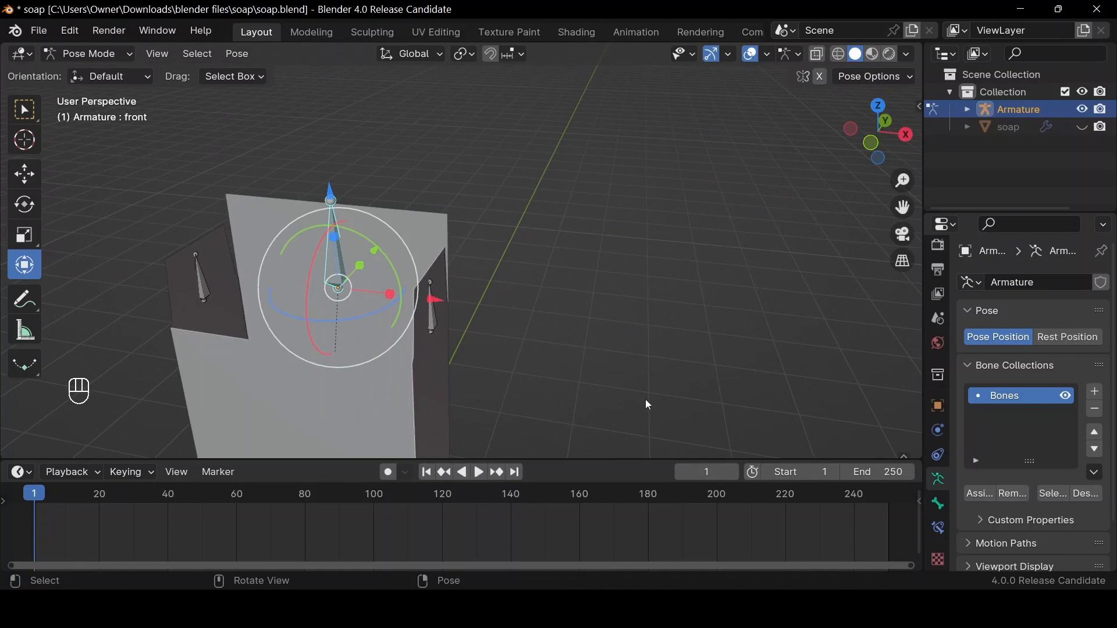
pyautogui.click(910, 471)
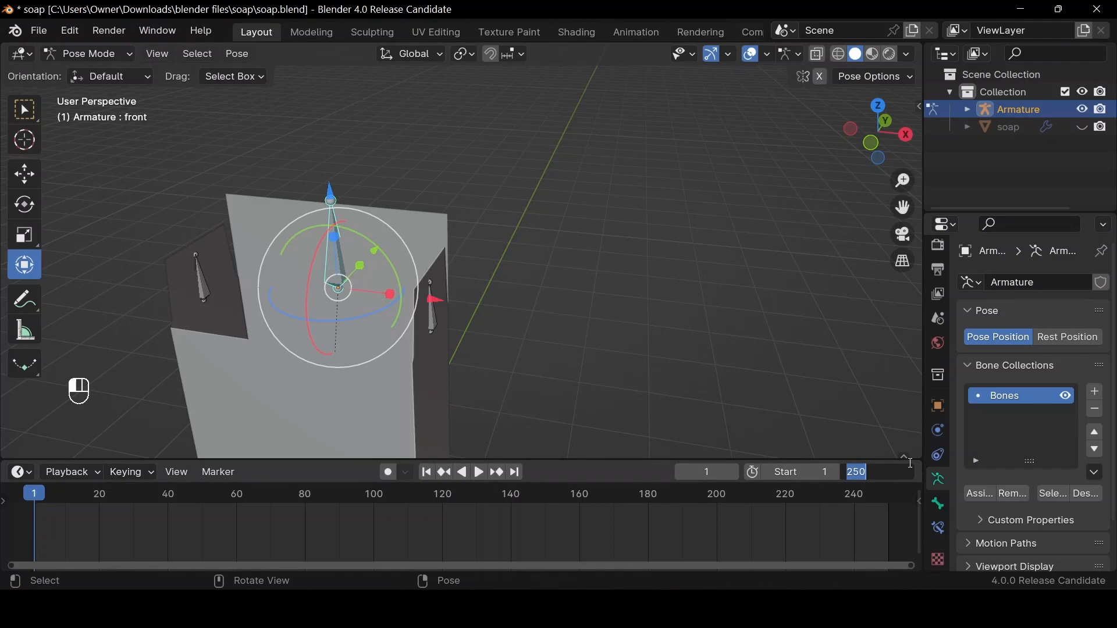
pyautogui.write('60')
pyautogui.press('Return')
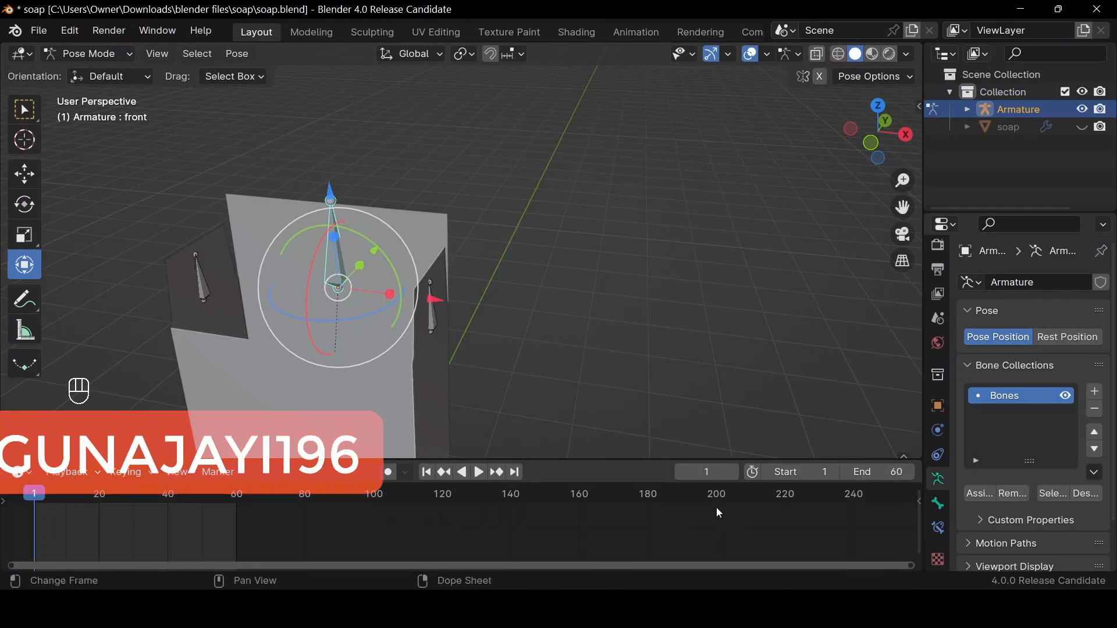
pyautogui.press('Home')
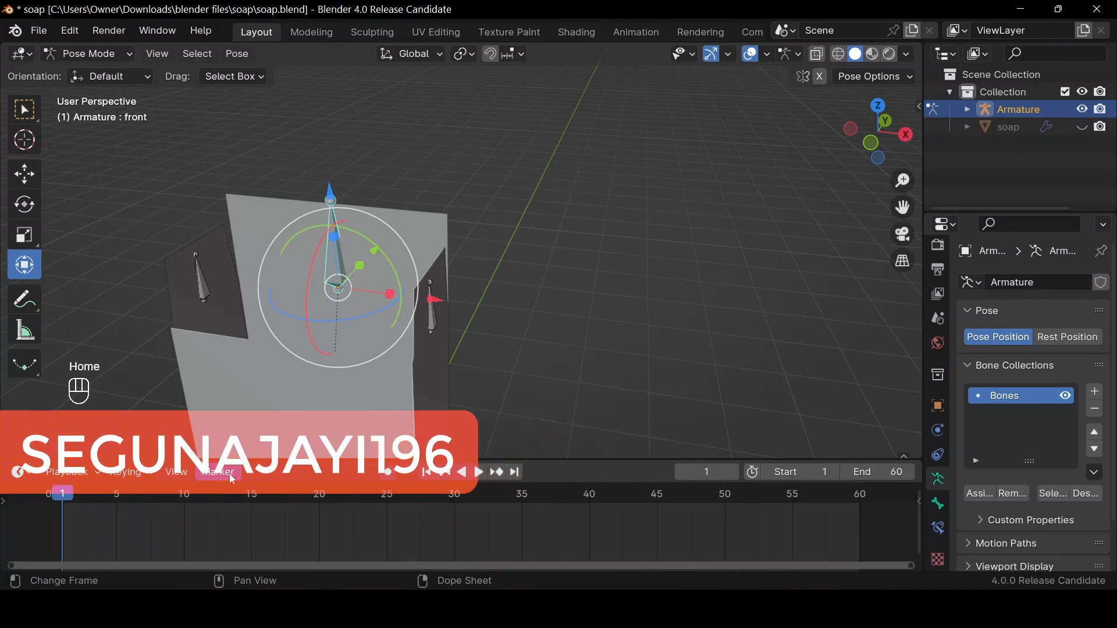
# Go to frame 30, select all the armature's bones and set the active keying set to Rotation
pyautogui.click(453, 494)
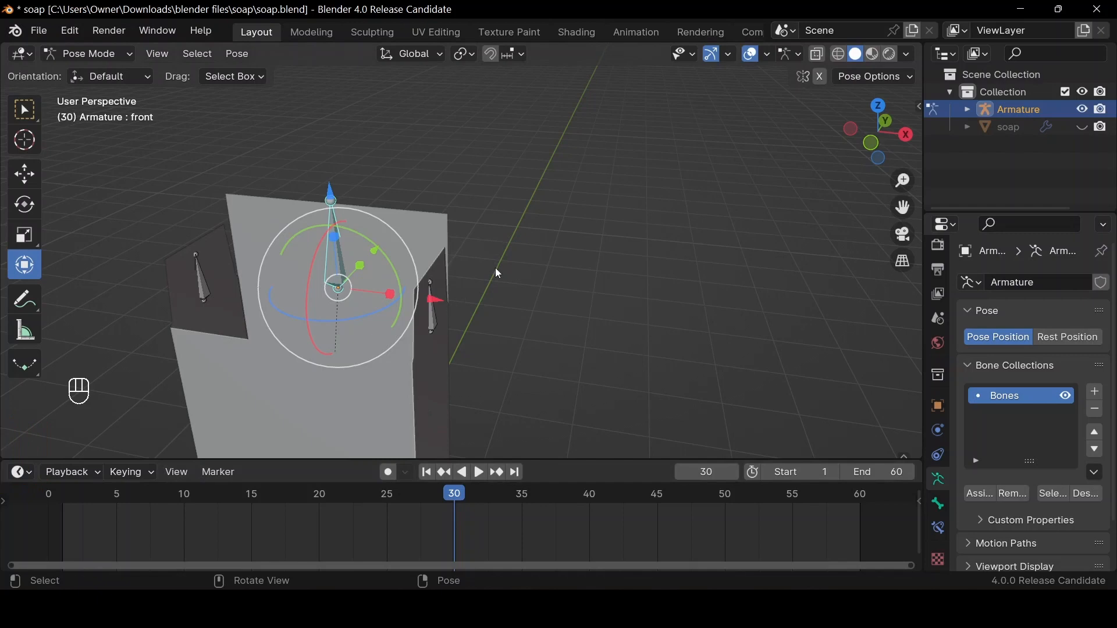
pyautogui.press('a')
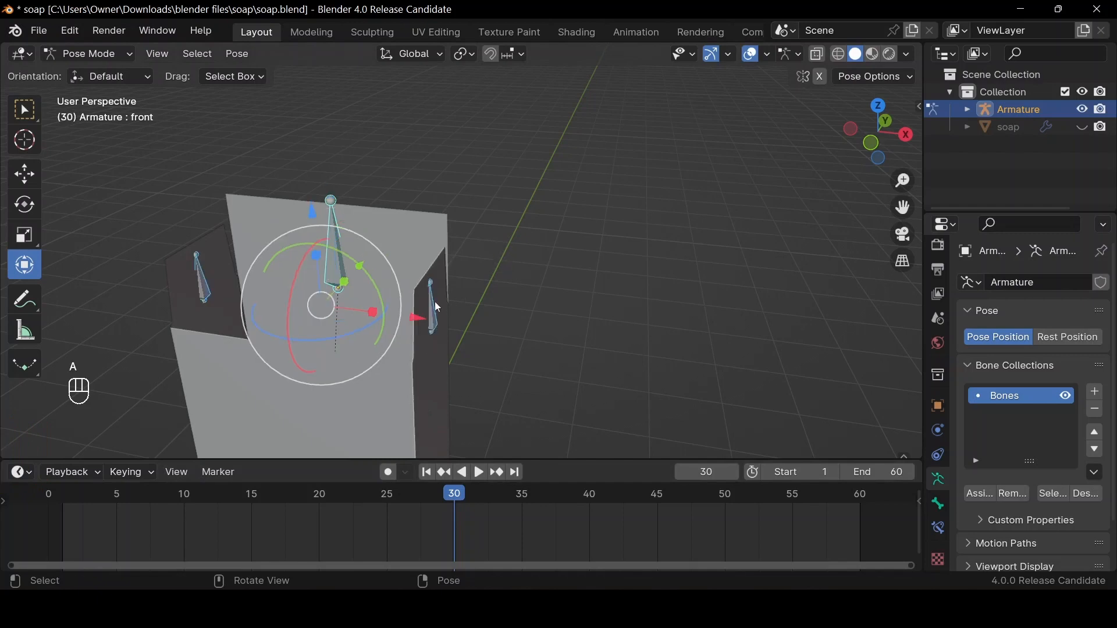
pyautogui.click(149, 466)
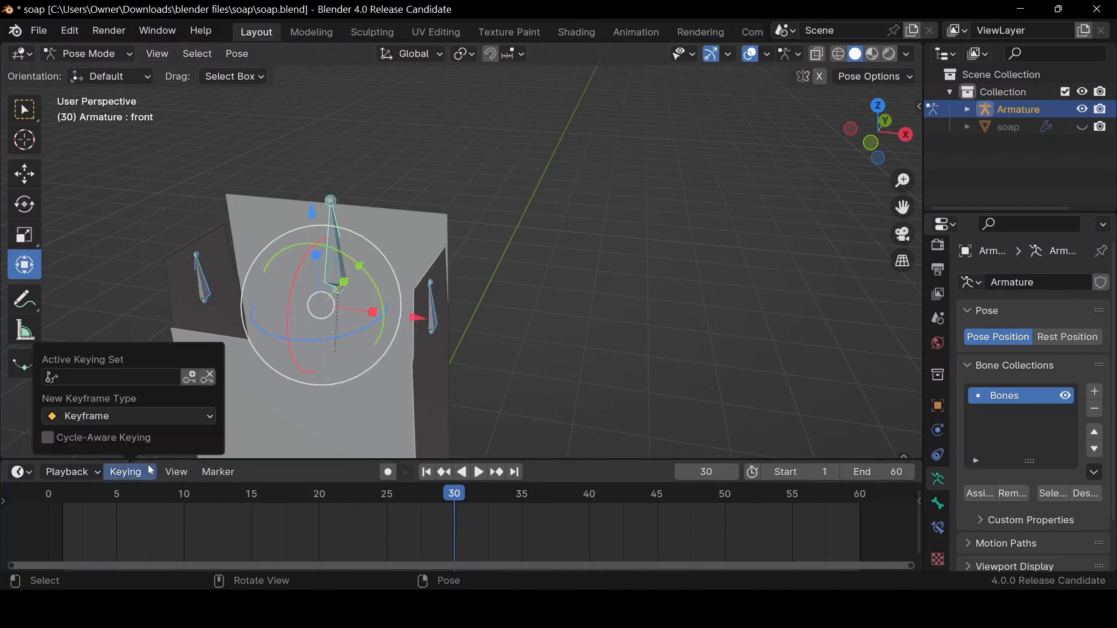
pyautogui.click(150, 376)
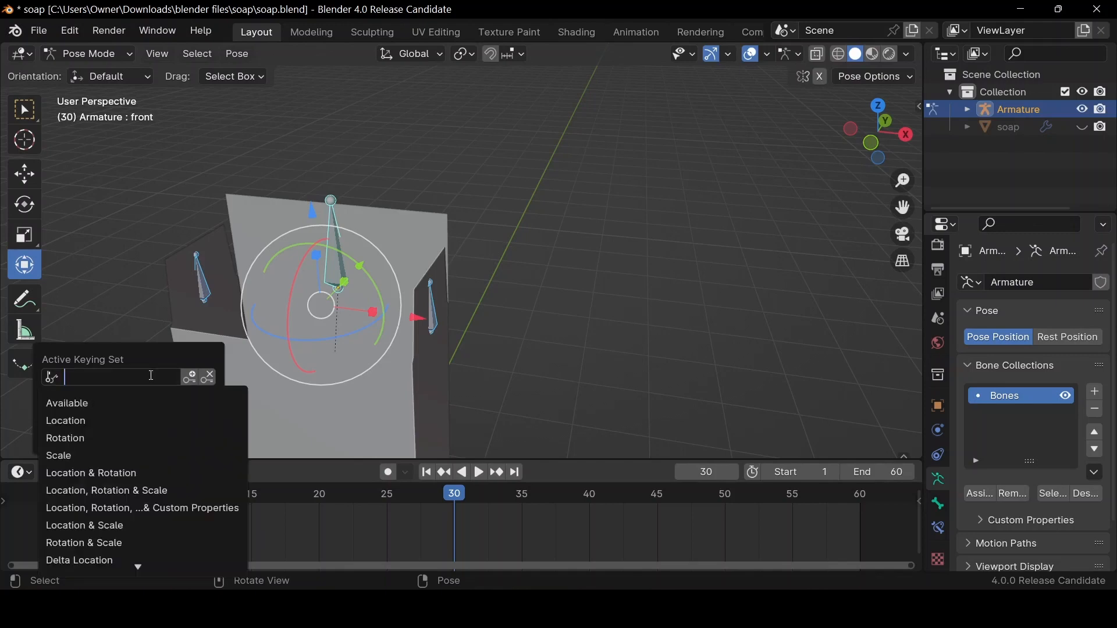
pyautogui.click(101, 439)
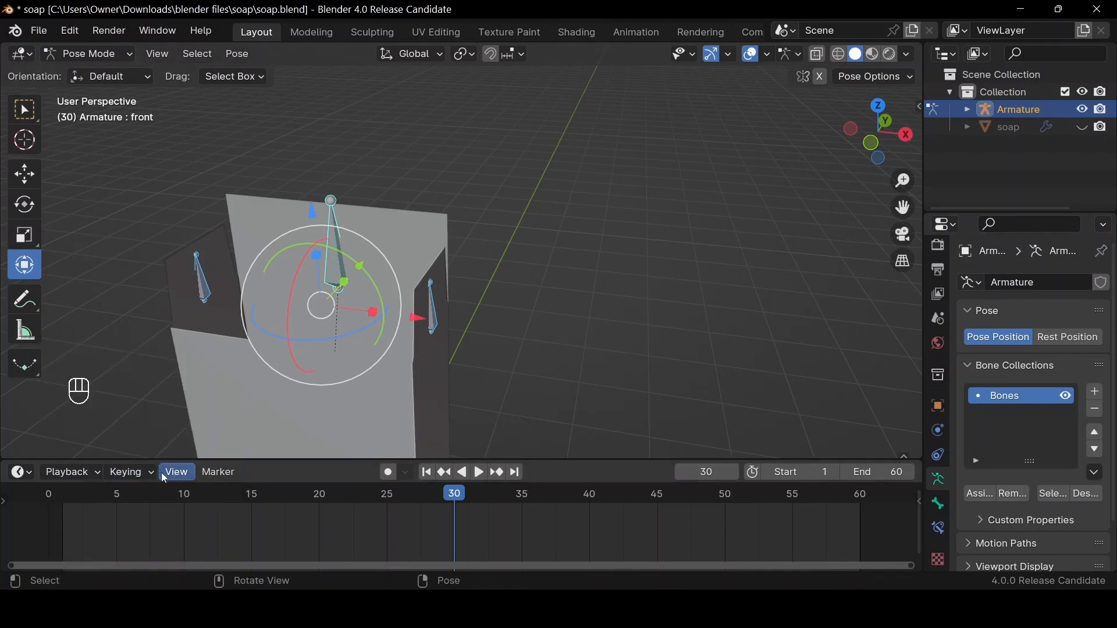
# Insert rotation keyframes for all bones at frame 30, and return to frame 1 with auto keying turned on
pyautogui.click(142, 472)
pyautogui.press('i')
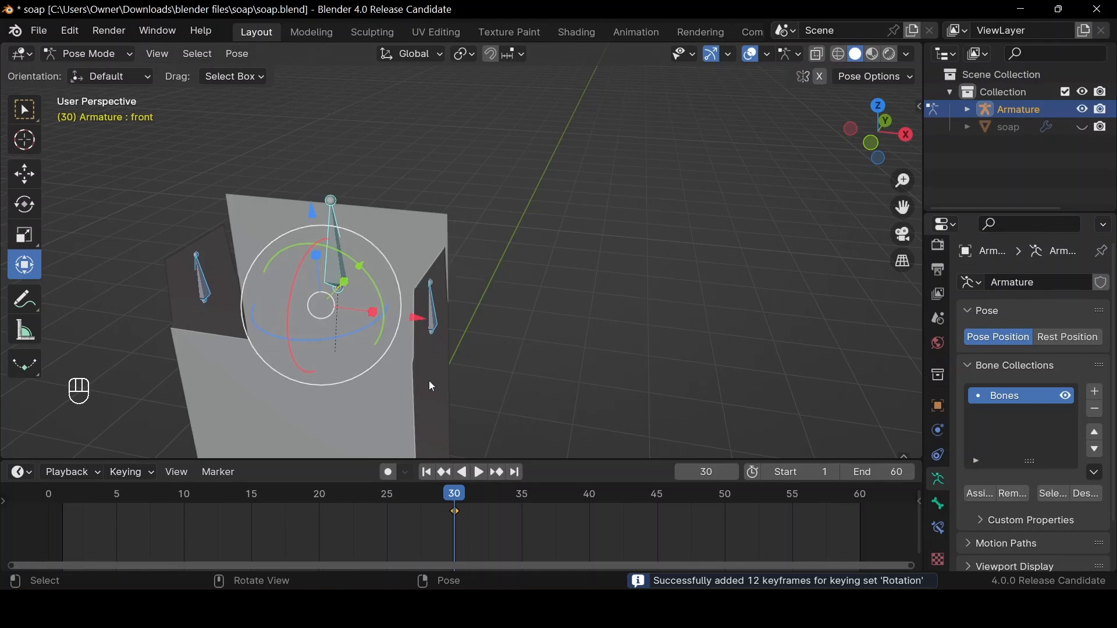
pyautogui.click(431, 473)
pyautogui.click(390, 473)
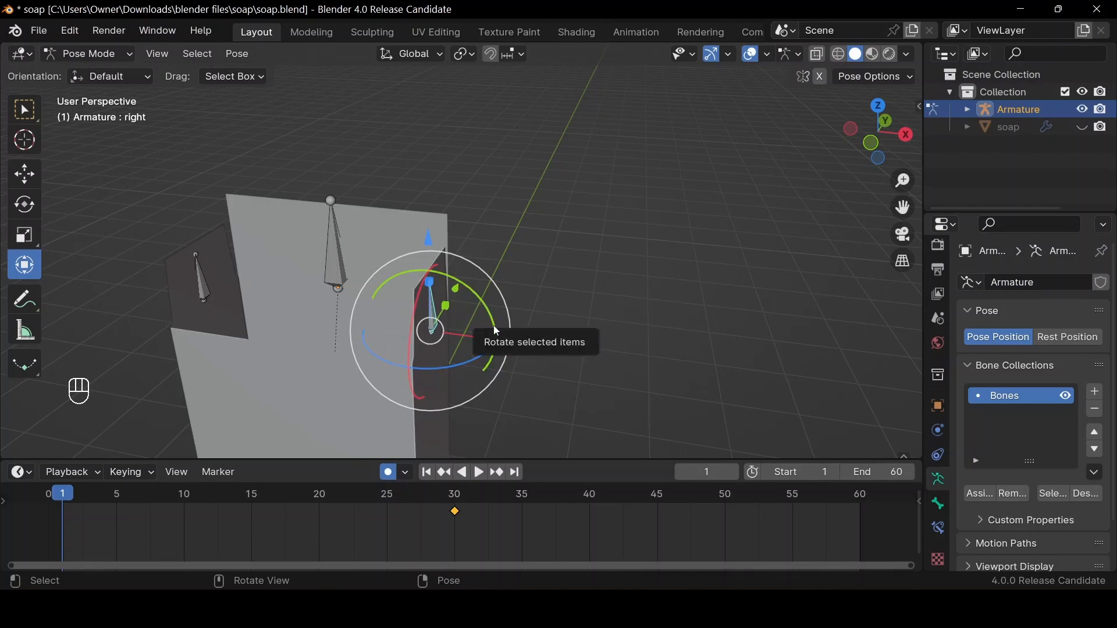
# Rotate the right and left bones inward about the Y axis at frame 1 to fold both side flaps over the opening
pyautogui.keyDown('ctrl'); pyautogui.moveTo(495, 324); pyautogui.dragTo(431, 303); pyautogui.keyUp('ctrl')
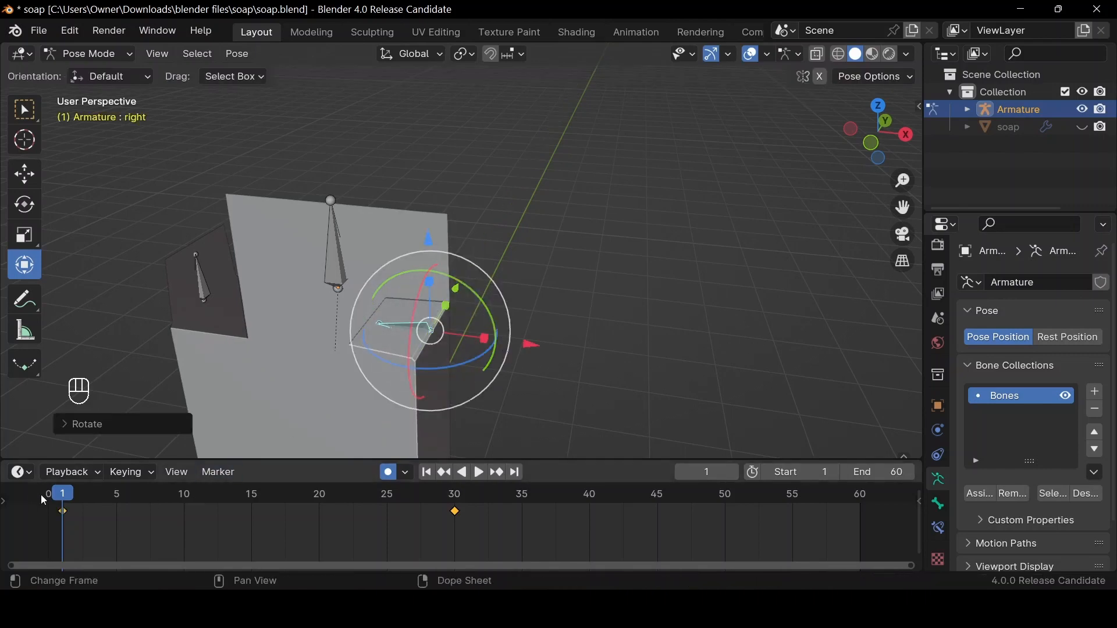
pyautogui.click(204, 286)
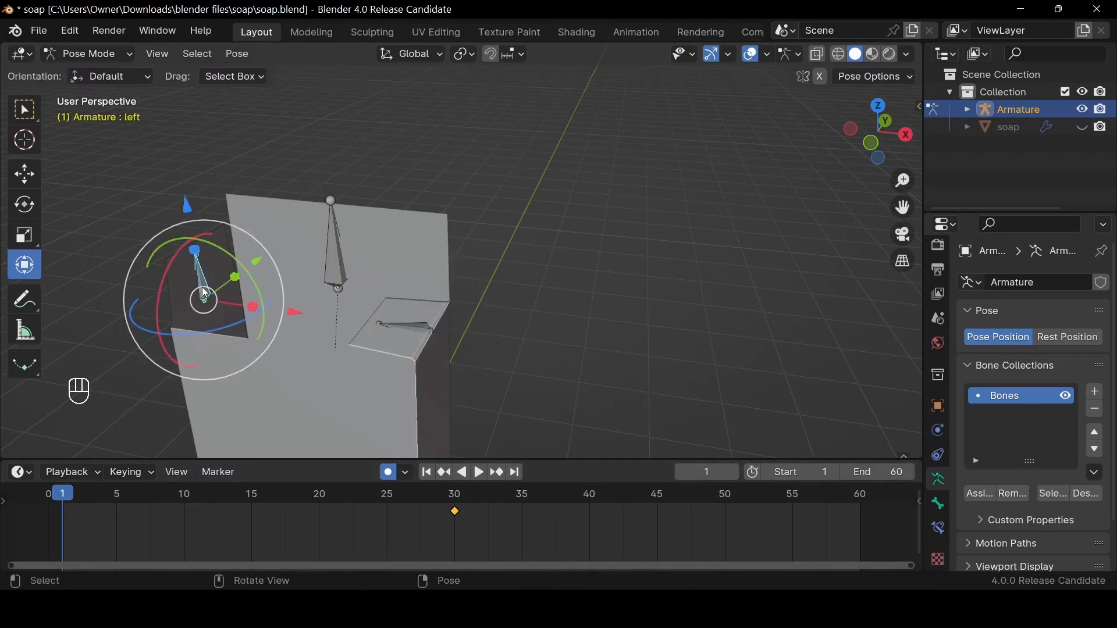
pyautogui.moveTo(225, 274); pyautogui.dragTo(281, 289)
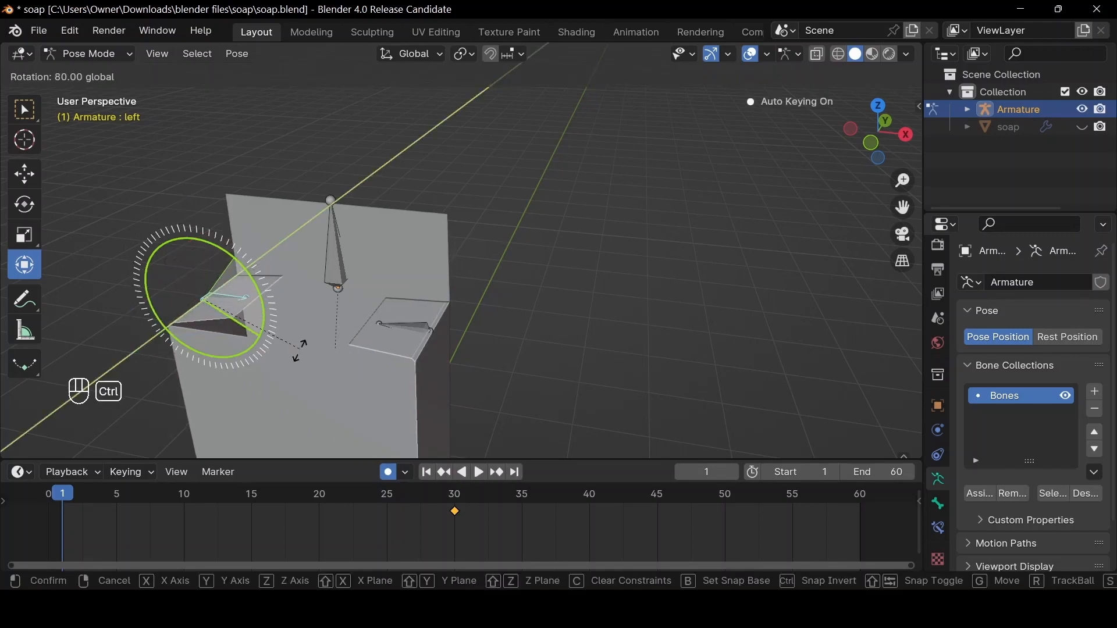
pyautogui.click(293, 368)
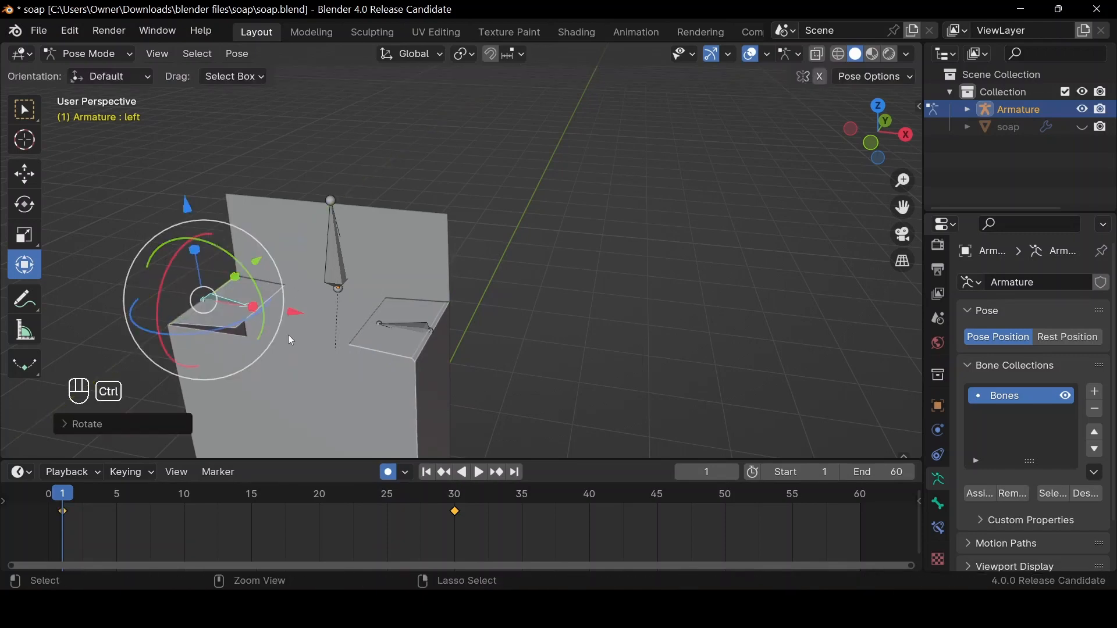
# Rotate the front bone about the X axis at frame 1 to fold the lid flap down over the side flaps
pyautogui.click(342, 261)
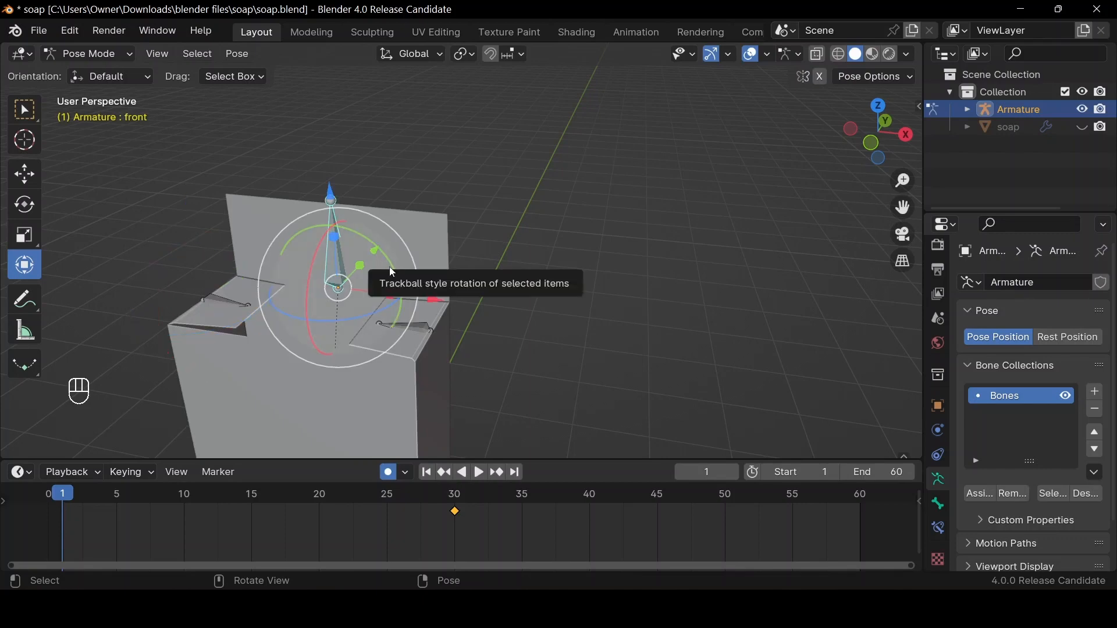
pyautogui.moveTo(285, 247); pyautogui.dragTo(242, 243, button='middle')
pyautogui.keyDown('ctrl'); pyautogui.moveTo(349, 221); pyautogui.dragTo(268, 278); pyautogui.keyUp('ctrl')
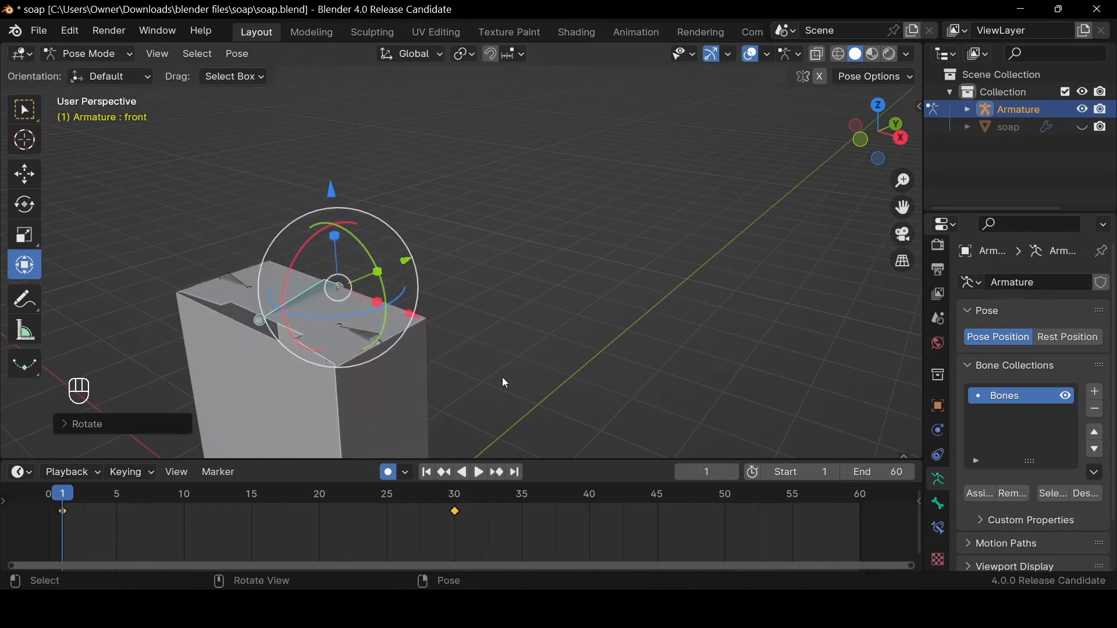
# Play the animation from the first frame to check how the flaps open
pyautogui.press('space')
pyautogui.press('space')
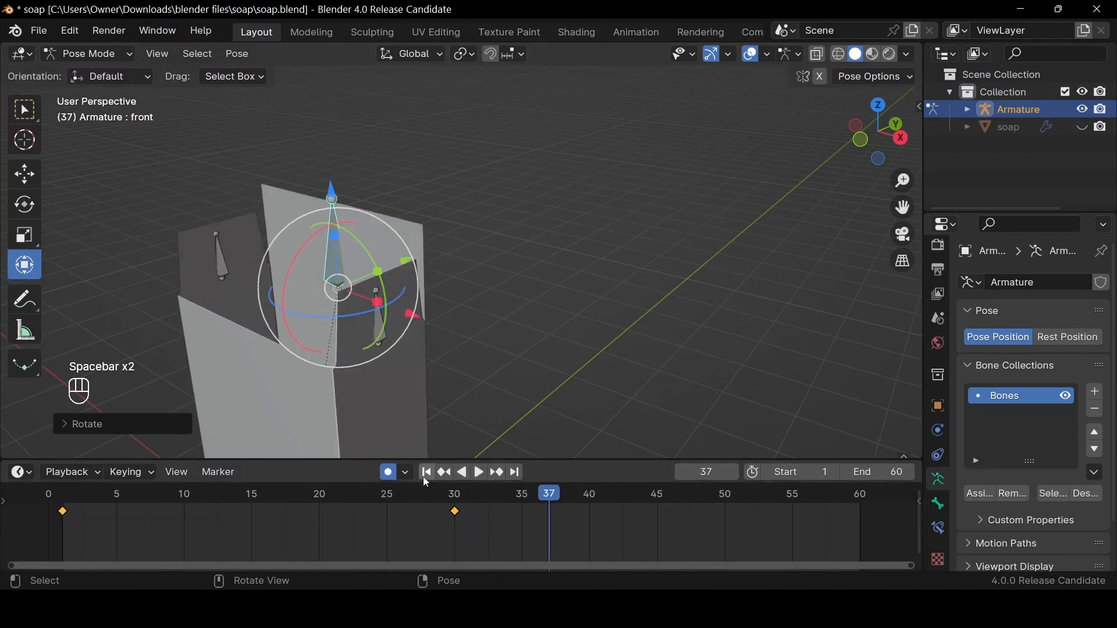
pyautogui.click(427, 472)
pyautogui.press('space')
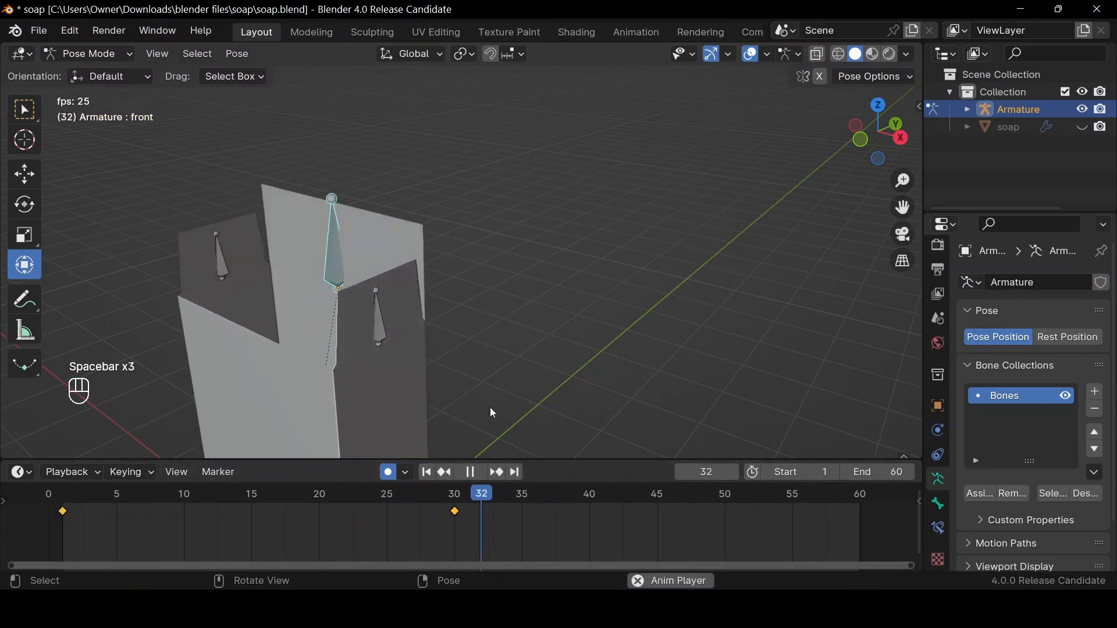
pyautogui.press('space')
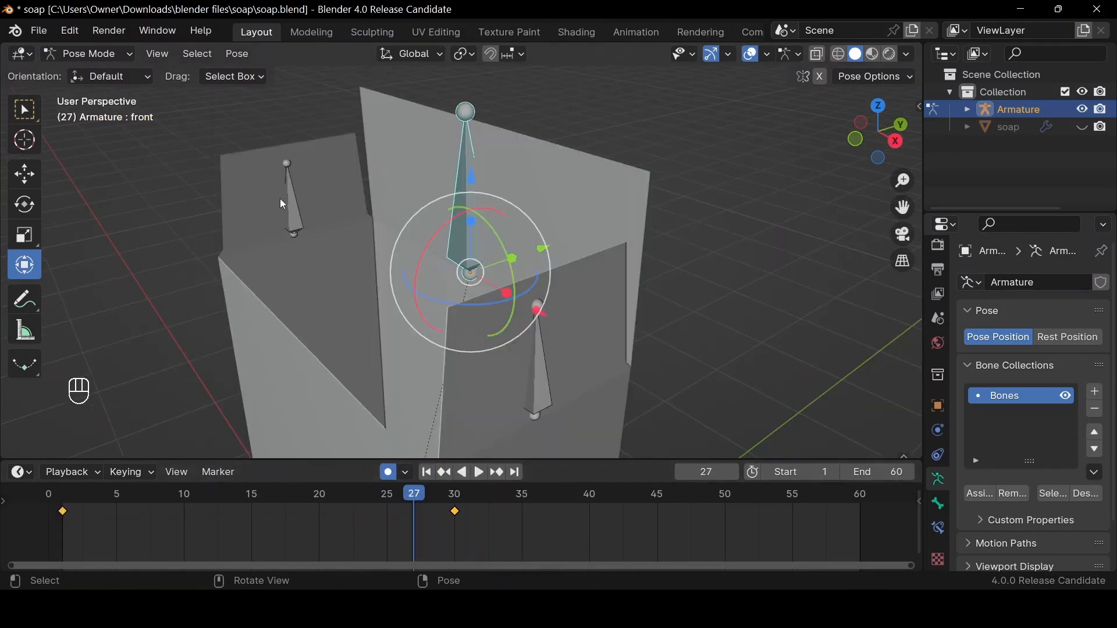
# Shift the left and right bones' keyframes 9 frames later, to frames 10 and 39
pyautogui.click(281, 200)
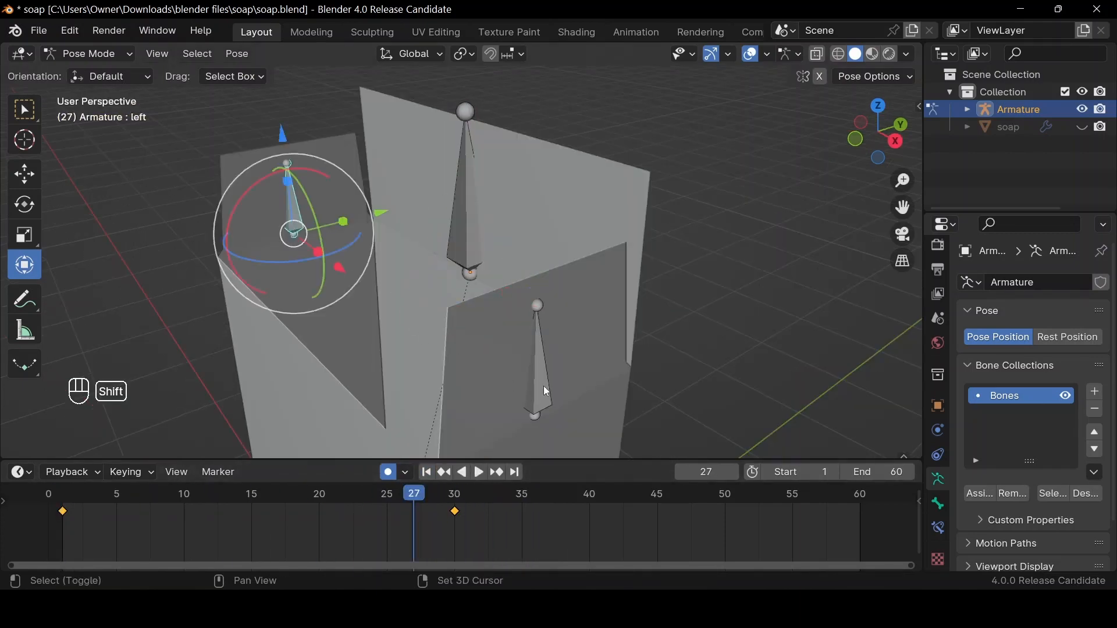
pyautogui.keyDown('shift'); pyautogui.click(536, 395); pyautogui.keyUp('shift')
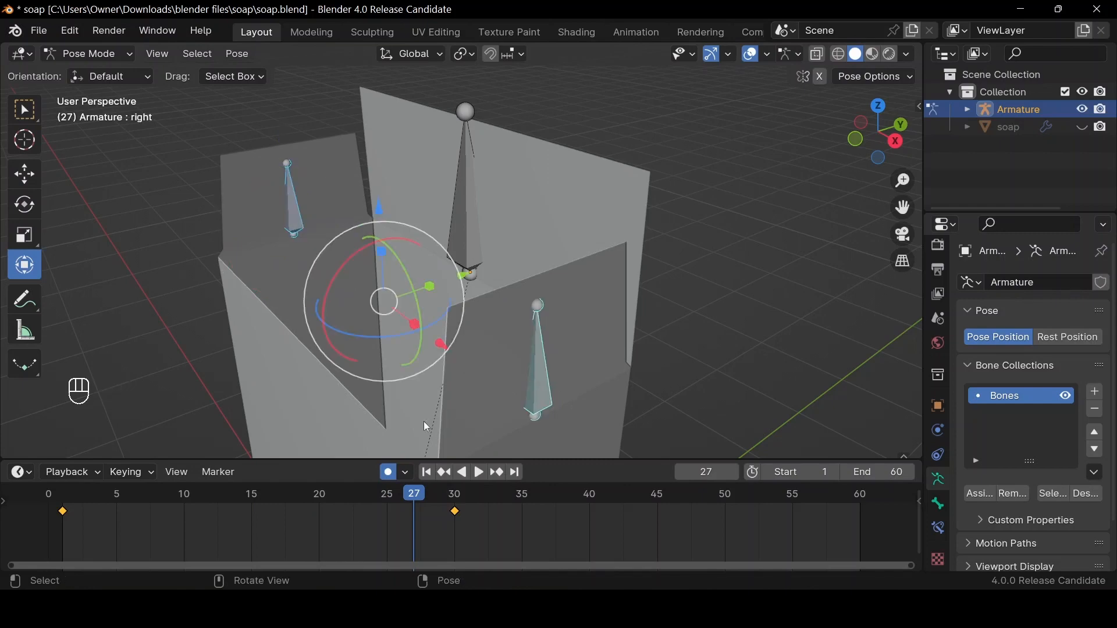
pyautogui.press('g')
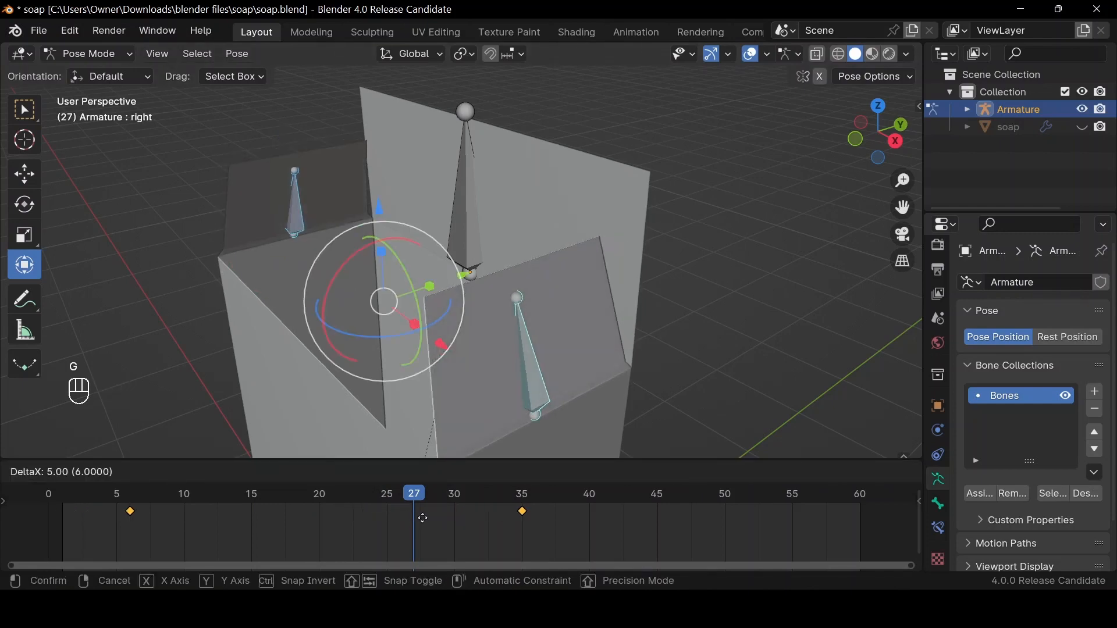
pyautogui.click(474, 540)
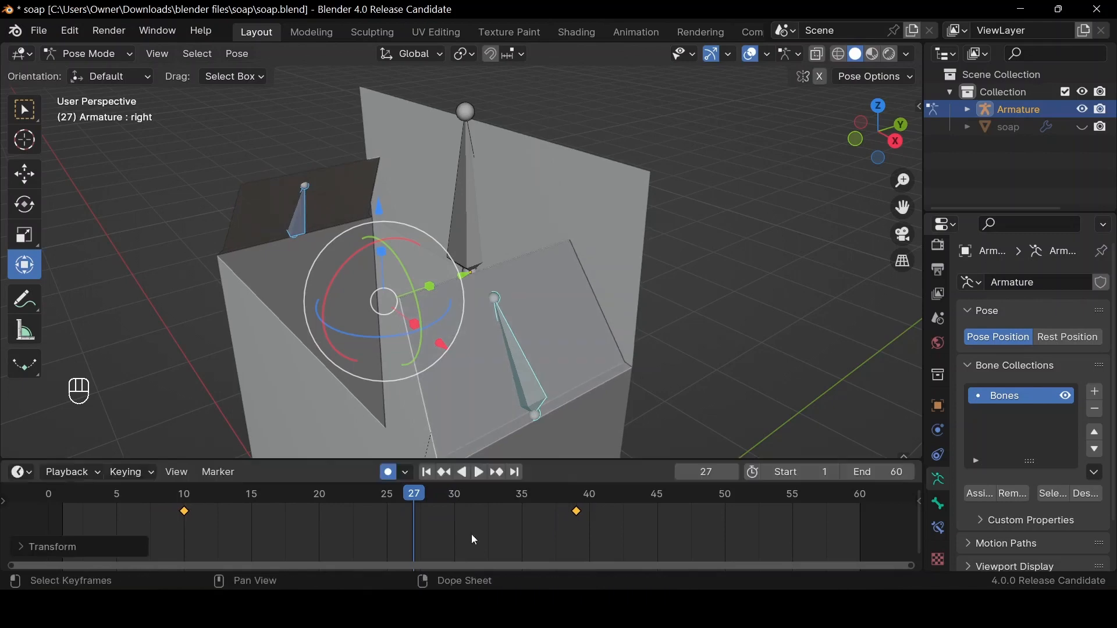
# Review the delayed side-flap opening by playing the animation from frames 1 and 10 and viewing the box from another angle
pyautogui.click(185, 494)
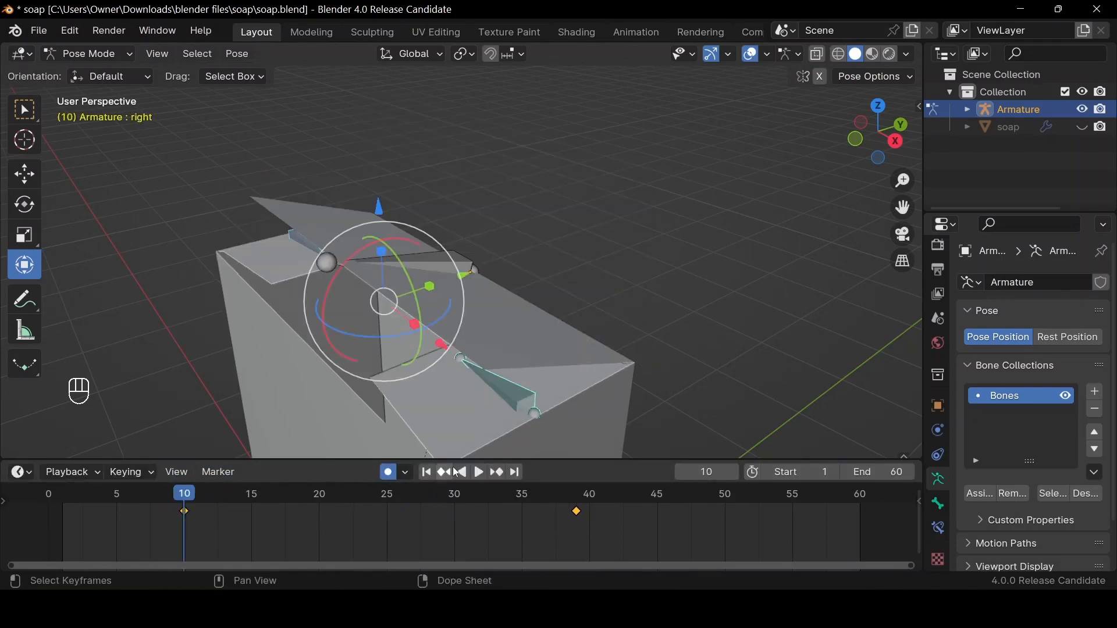
pyautogui.click(426, 472)
pyautogui.press('space')
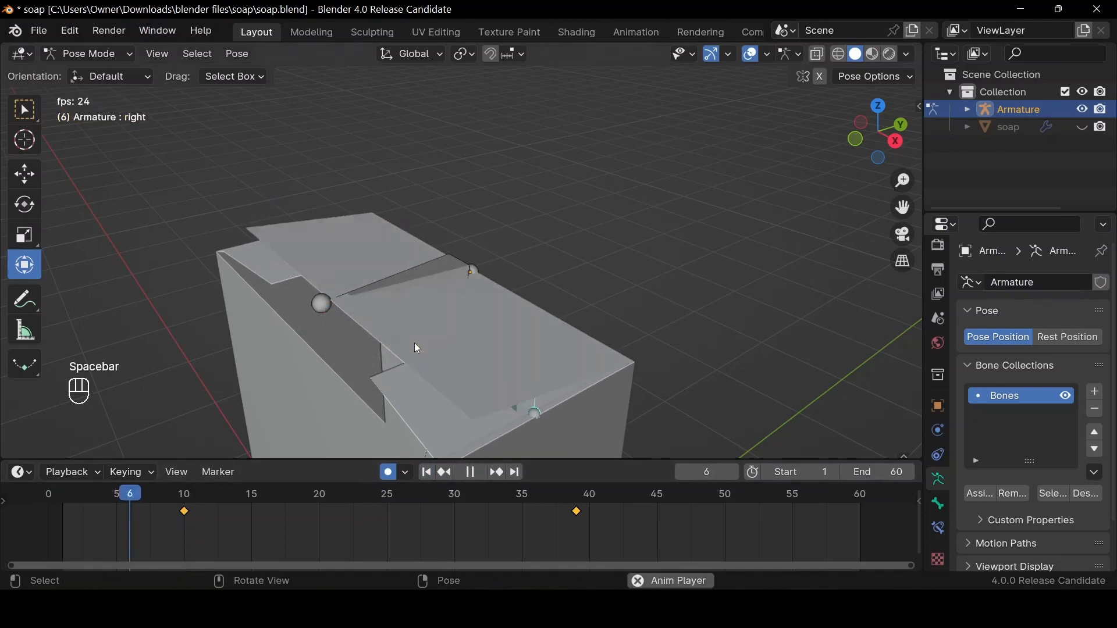
pyautogui.press('space')
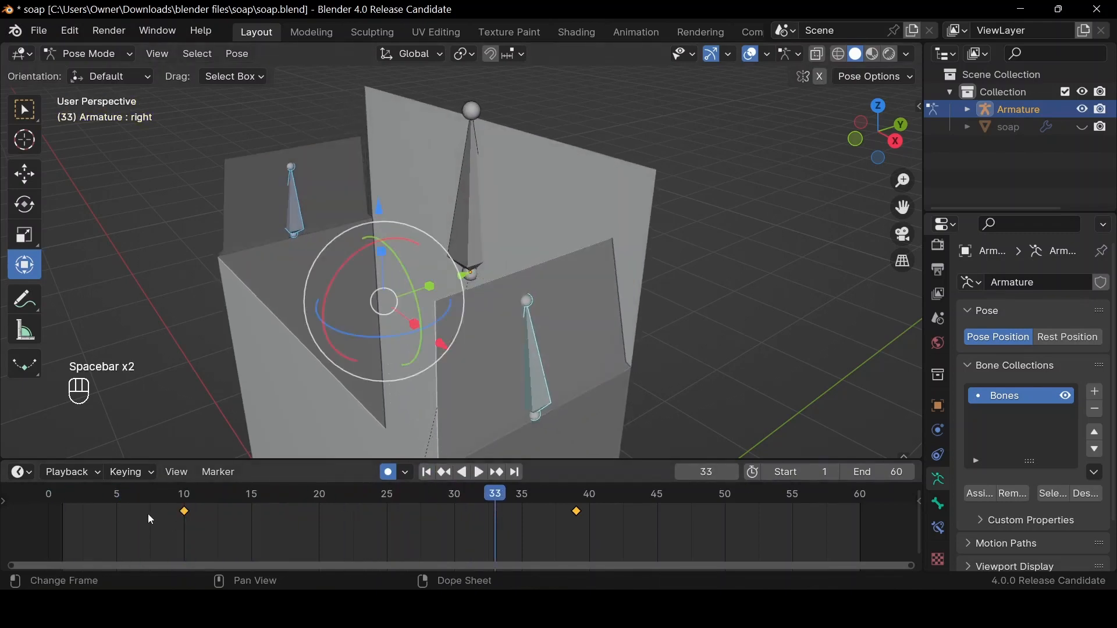
pyautogui.moveTo(143, 496); pyautogui.dragTo(184, 506)
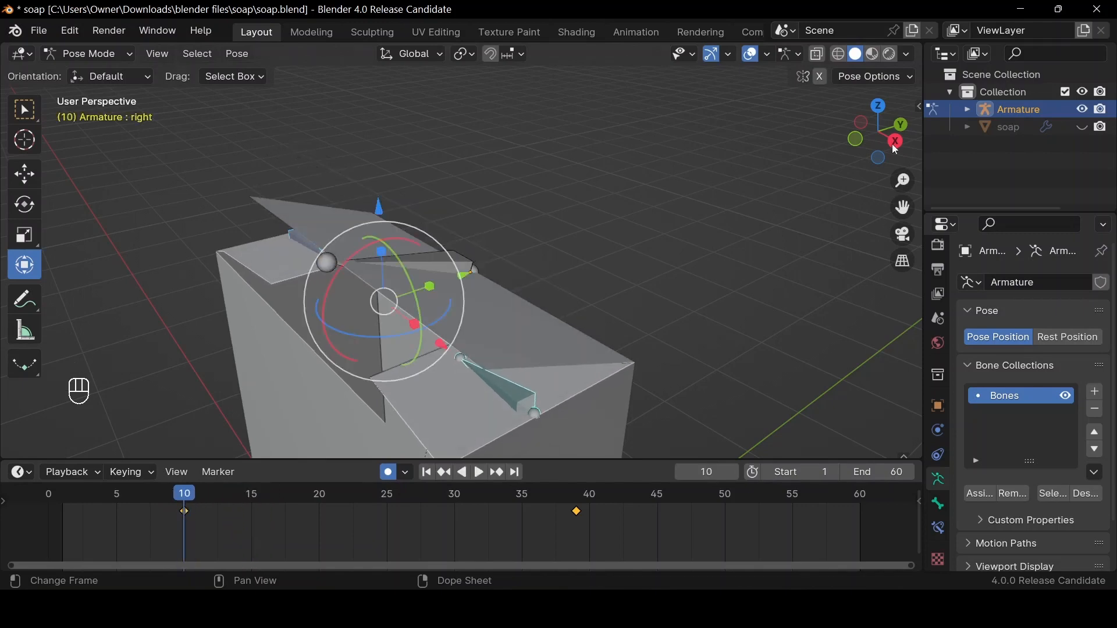
pyautogui.moveTo(905, 143); pyautogui.dragTo(890, 142)
pyautogui.press('space')
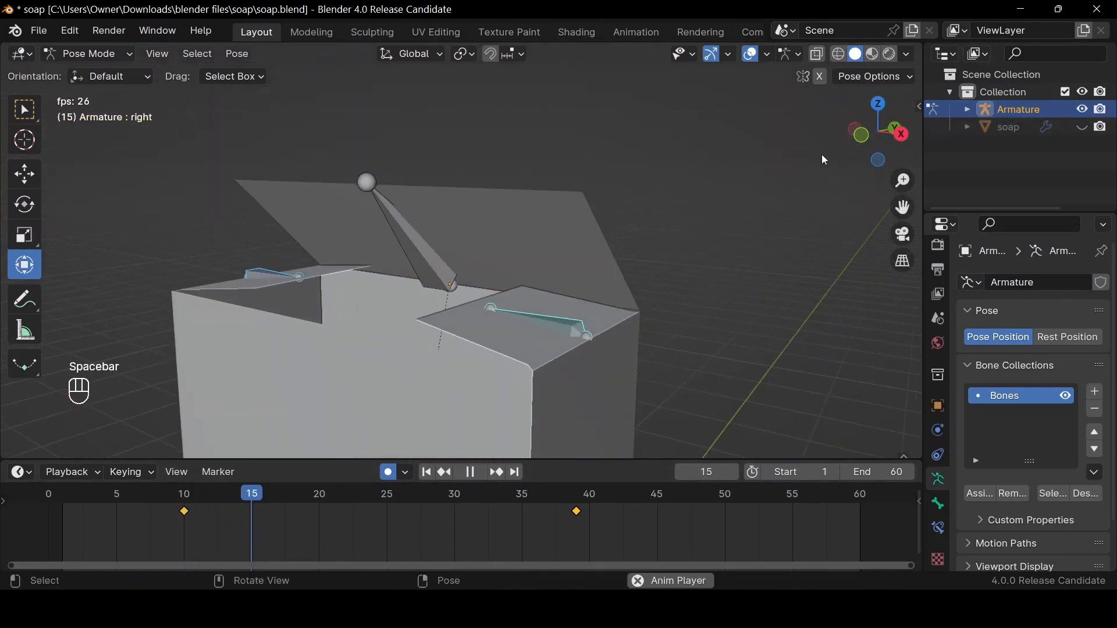
pyautogui.press('space')
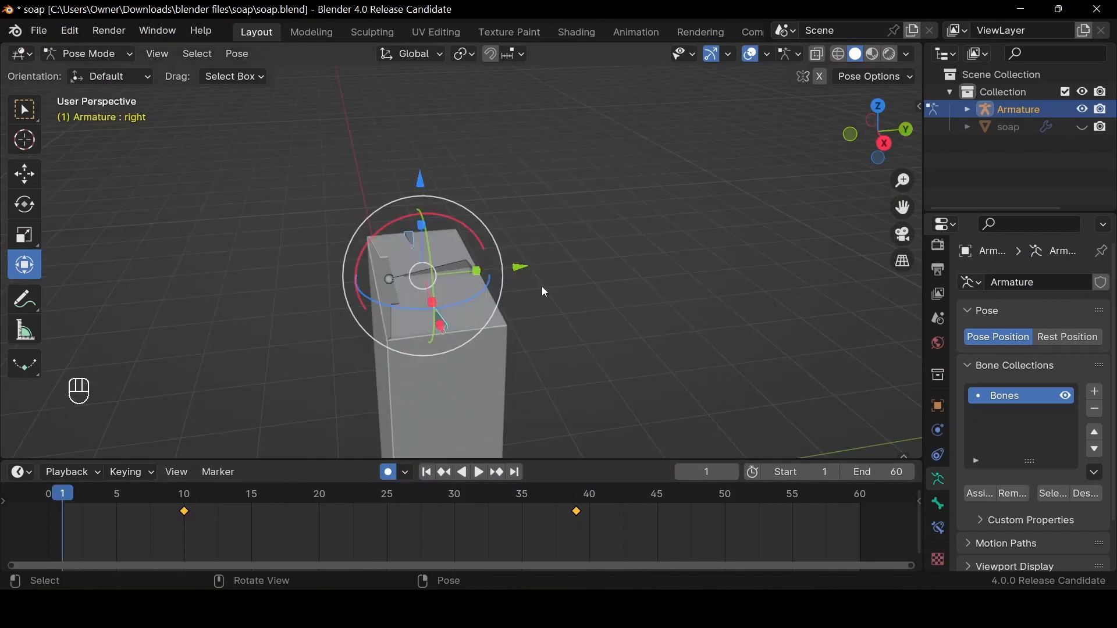
# Raise the top edge of the box mesh's lid flap about 0.066 m along the Z axis in Edit Mode
pyautogui.hotkey('ctrl', 'Tab')
pyautogui.scroll(4, 799, 196)
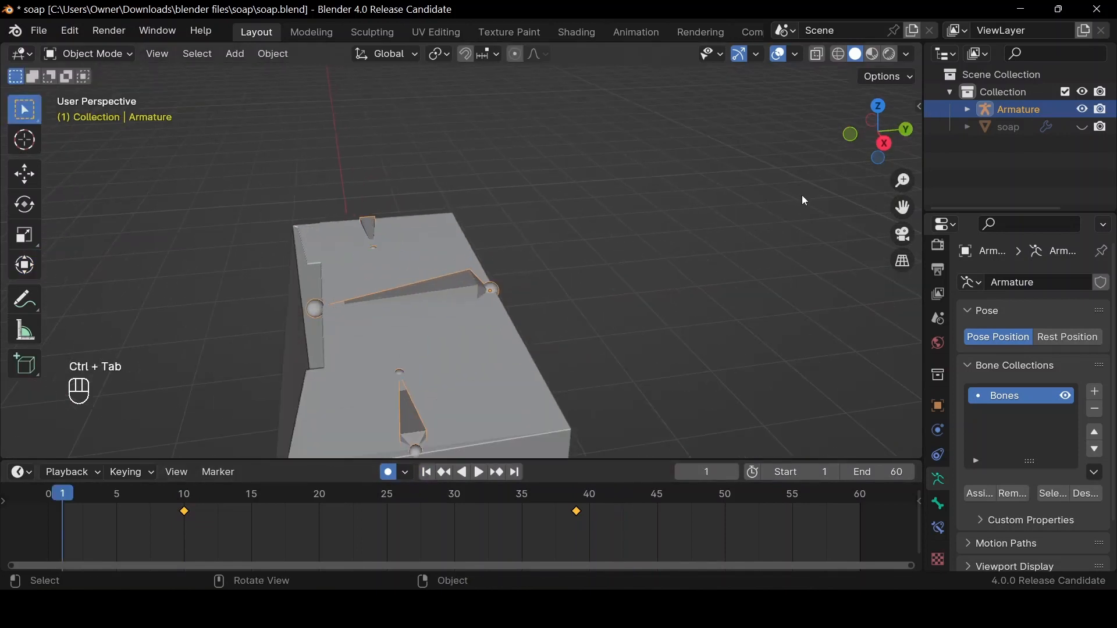
pyautogui.moveTo(850, 133); pyautogui.dragTo(871, 125)
pyautogui.scroll(-4, 320, 306)
pyautogui.scroll(1, 382, 303)
pyautogui.scroll(2, 418, 317)
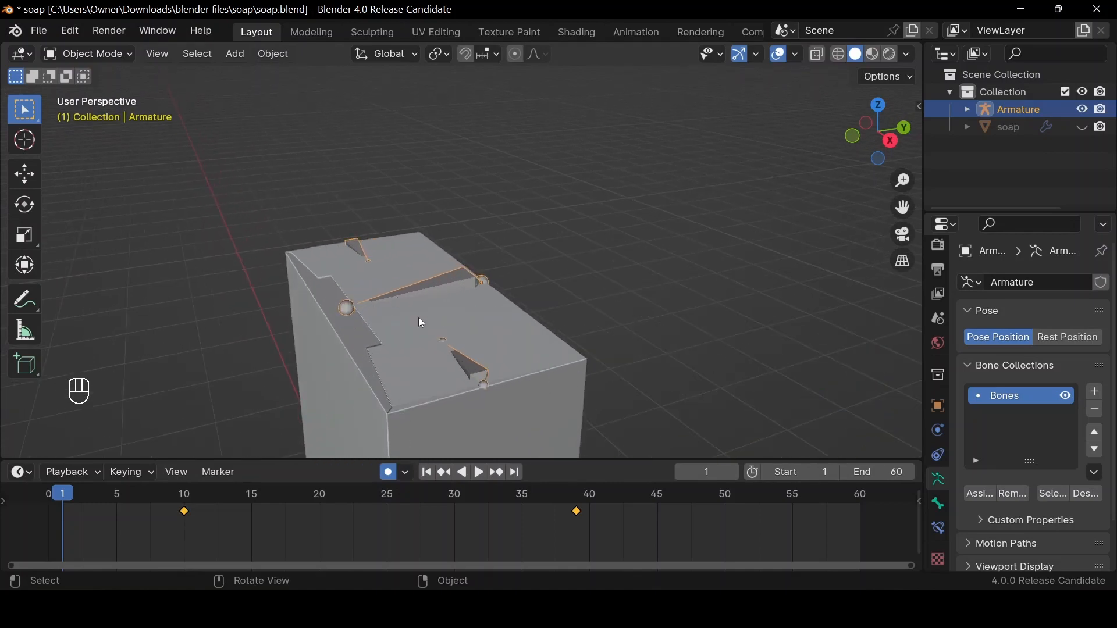
pyautogui.click(410, 326)
pyautogui.press('Tab')
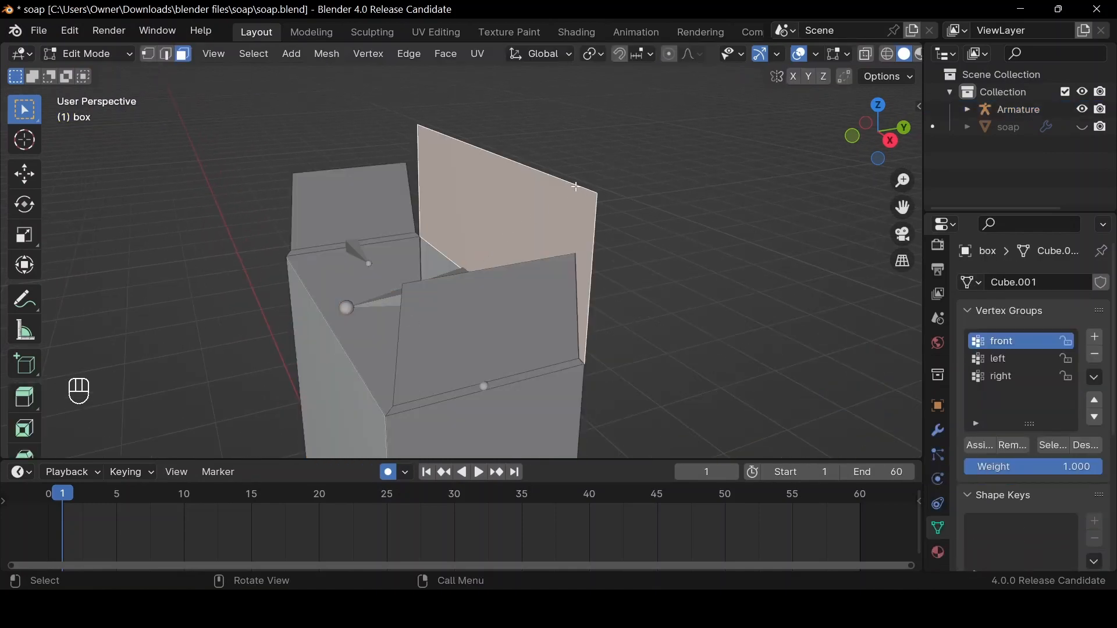
pyautogui.press('2')
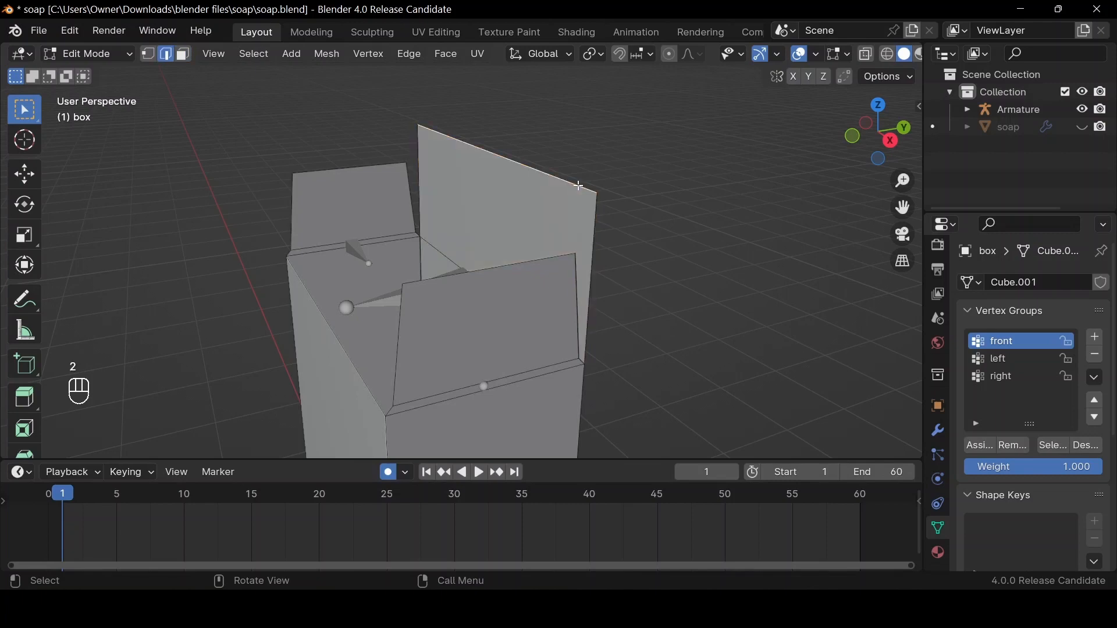
pyautogui.press('g')
pyautogui.press('z')
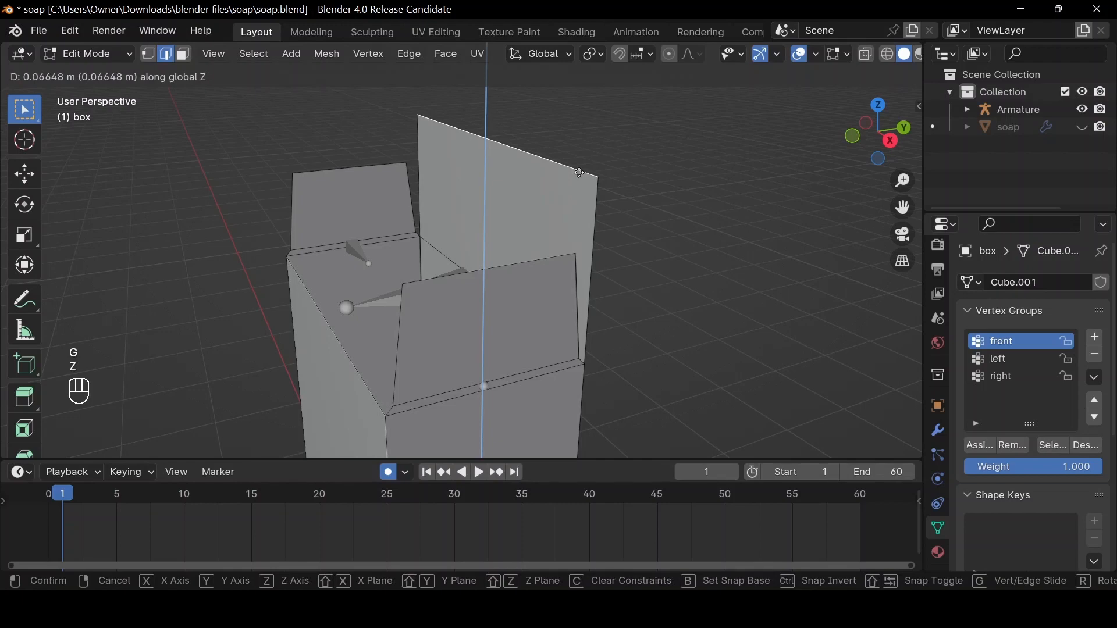
pyautogui.click(579, 173)
# Move the lid flap's top edge slightly farther up along Z so the closed lid reaches the box's opposite edge
pyautogui.press('Tab')
pyautogui.press('Tab')
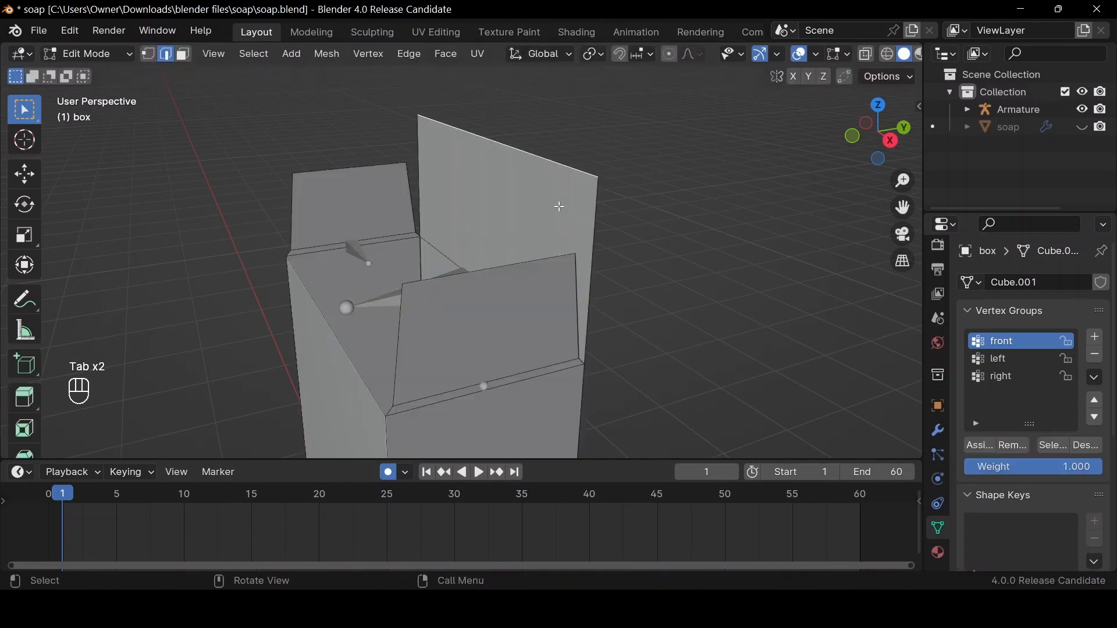
pyautogui.press('g')
pyautogui.press('z')
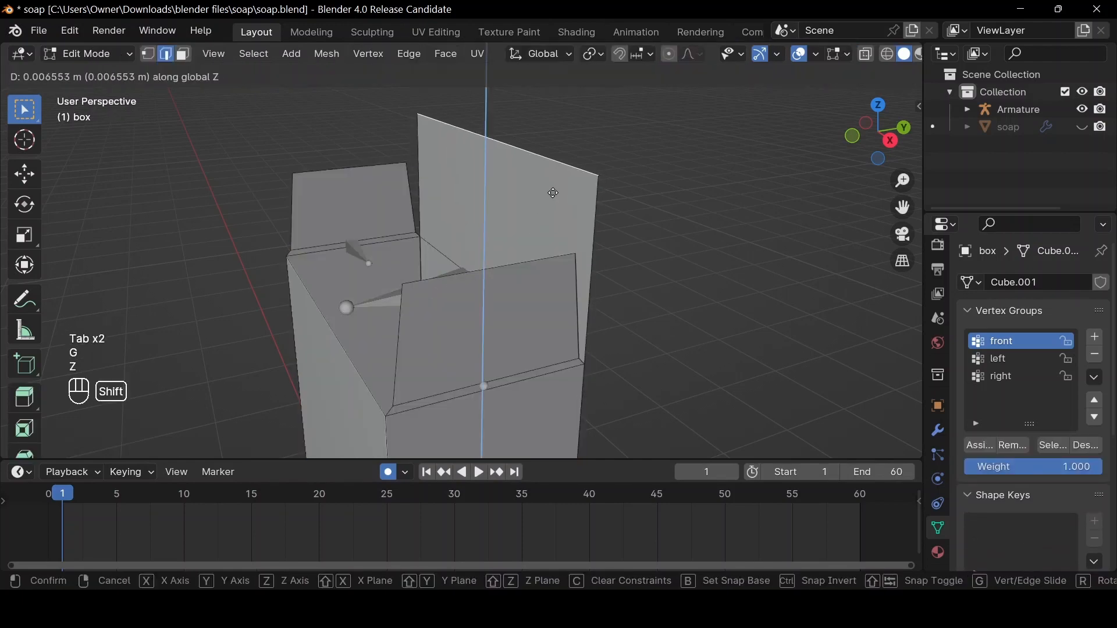
pyautogui.click(553, 155)
pyautogui.press('Tab')
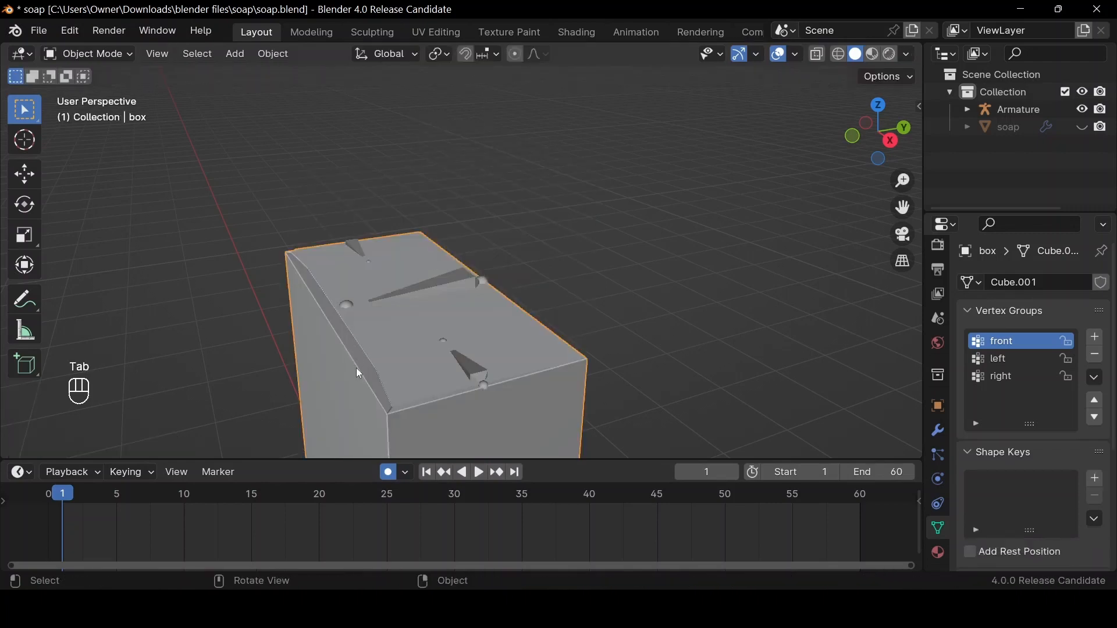
pyautogui.press('Tab')
pyautogui.press('Tab')
pyautogui.keyDown('shift'); pyautogui.moveTo(501, 297); pyautogui.dragTo(627, 356, button='middle'); pyautogui.keyUp('shift')
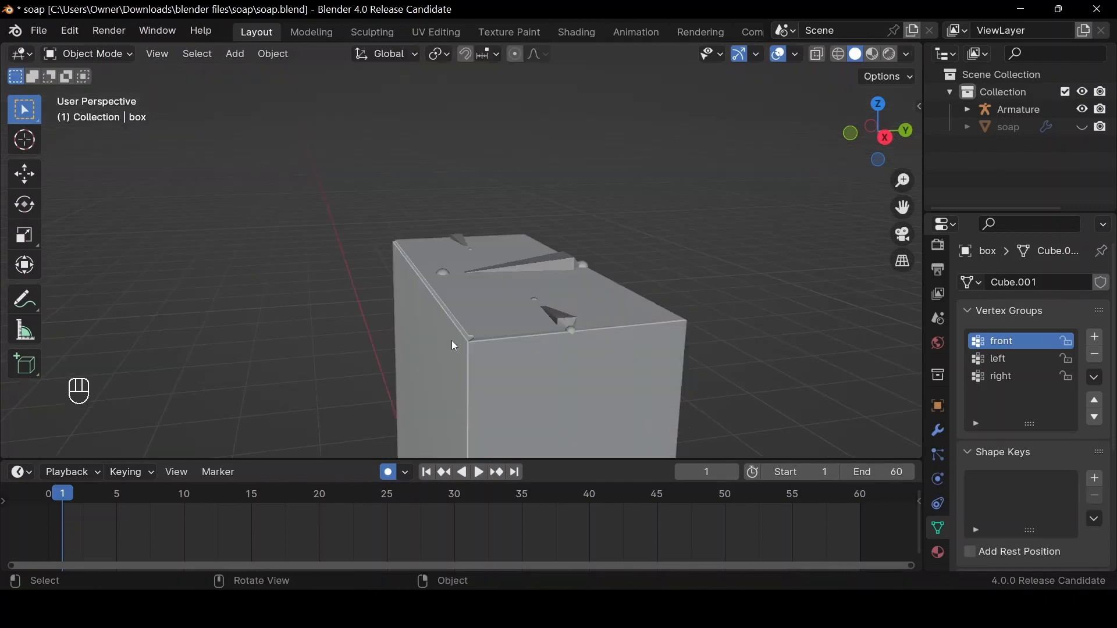
# Extrude the lid flap's top edge about 0.1 m along negative Y as a tuck-in lip, and play the animation
pyautogui.click(491, 328)
pyautogui.press('Tab')
pyautogui.scroll(-3, 652, 201)
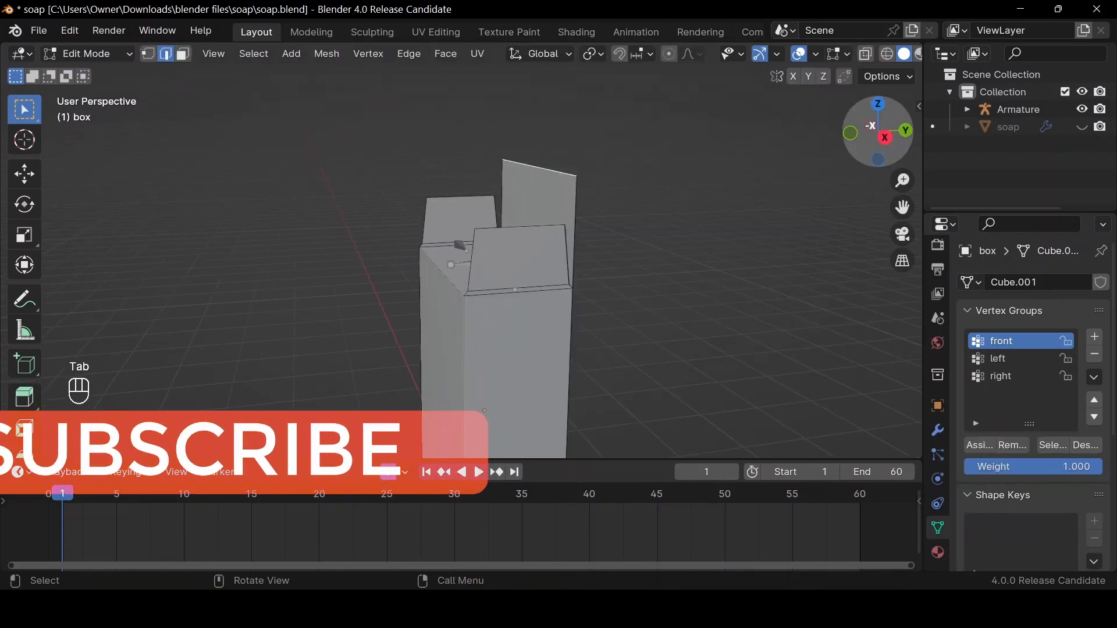
pyautogui.moveTo(732, 125); pyautogui.dragTo(736, 163, button='middle')
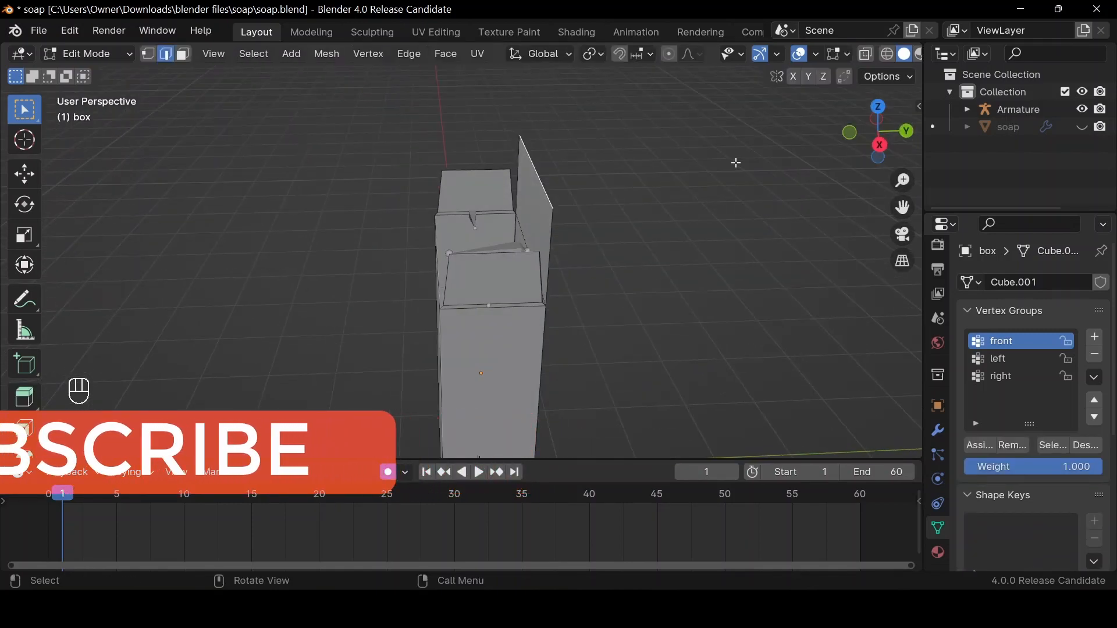
pyautogui.press('e')
pyautogui.press('y')
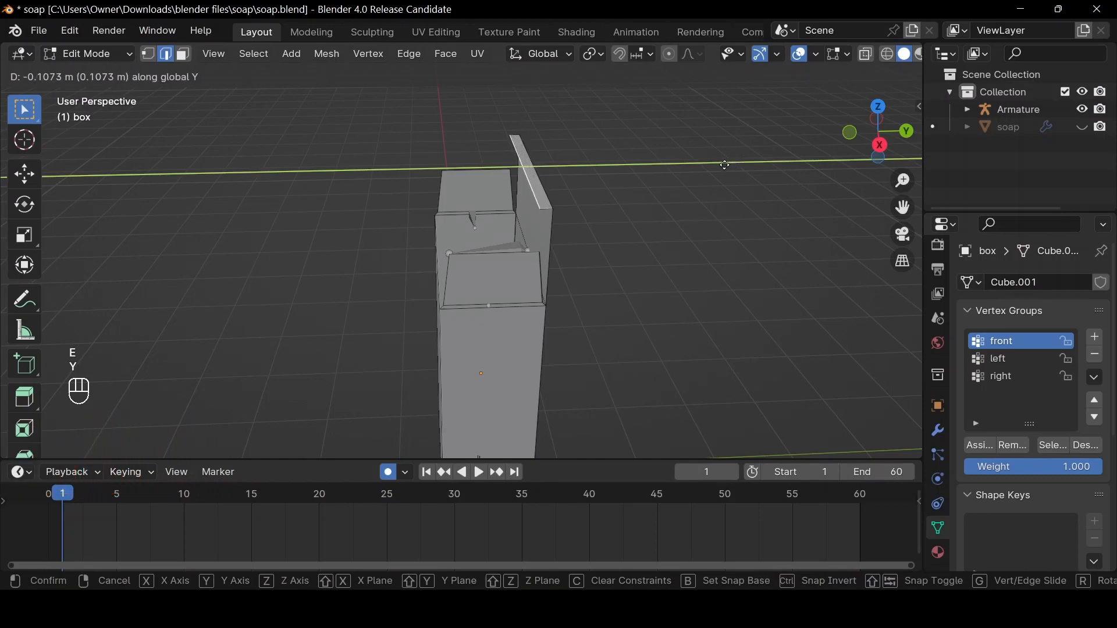
pyautogui.click(726, 165)
pyautogui.press('Tab')
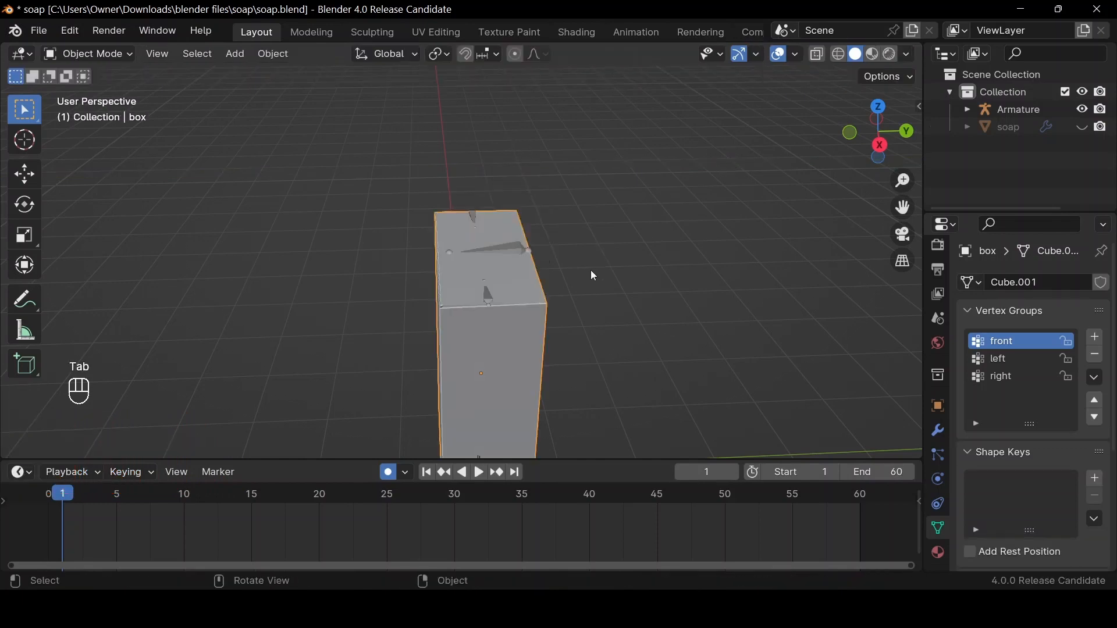
pyautogui.press('space')
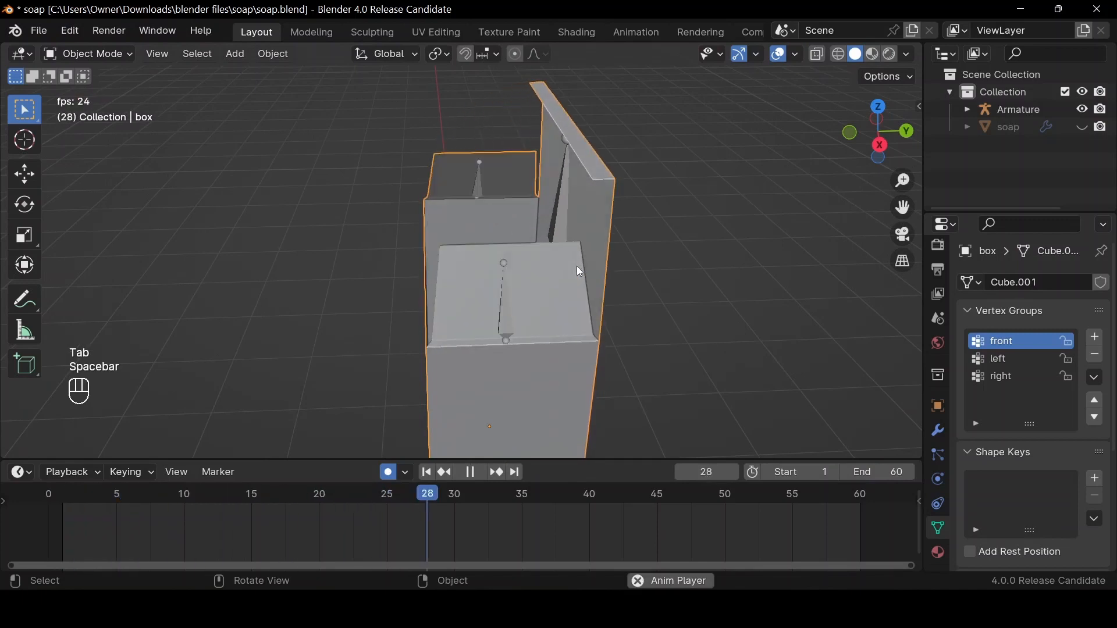
# Replay the lid and flap opening animation to check the new lip, and save the file
pyautogui.press('space')
pyautogui.click(445, 471)
pyautogui.press('space')
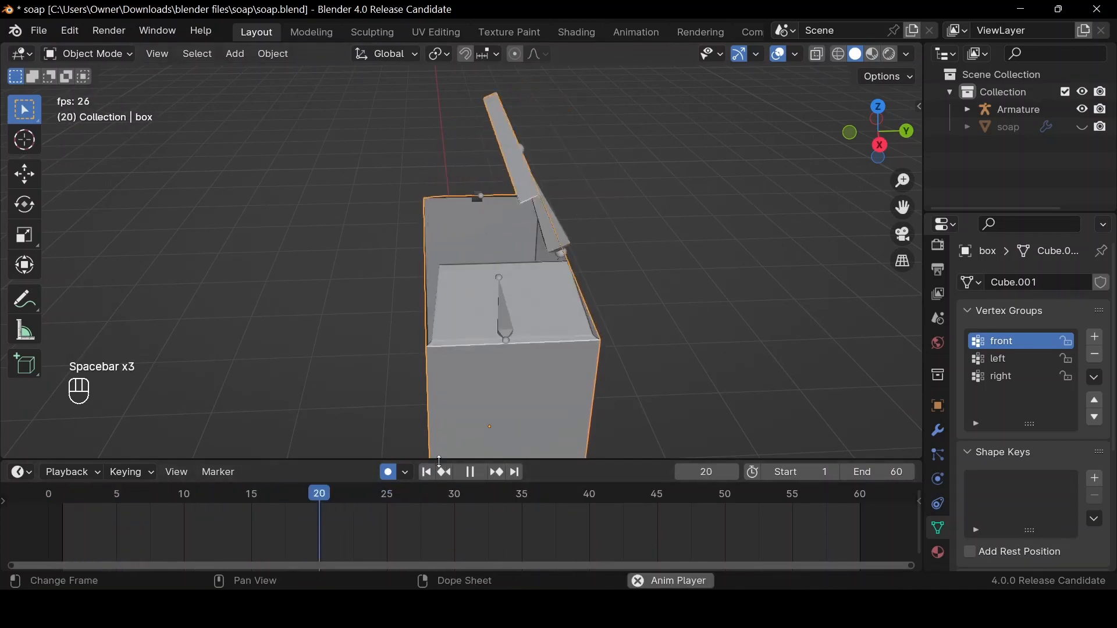
pyautogui.press('space')
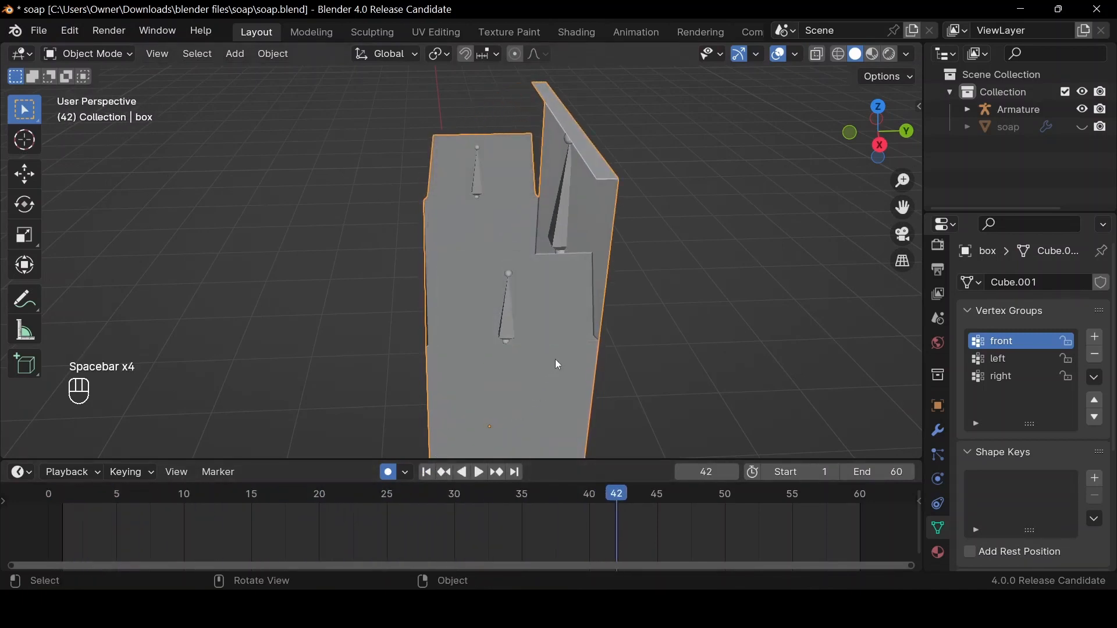
pyautogui.press('ctrl')
pyautogui.hotkey('ctrl', 's')
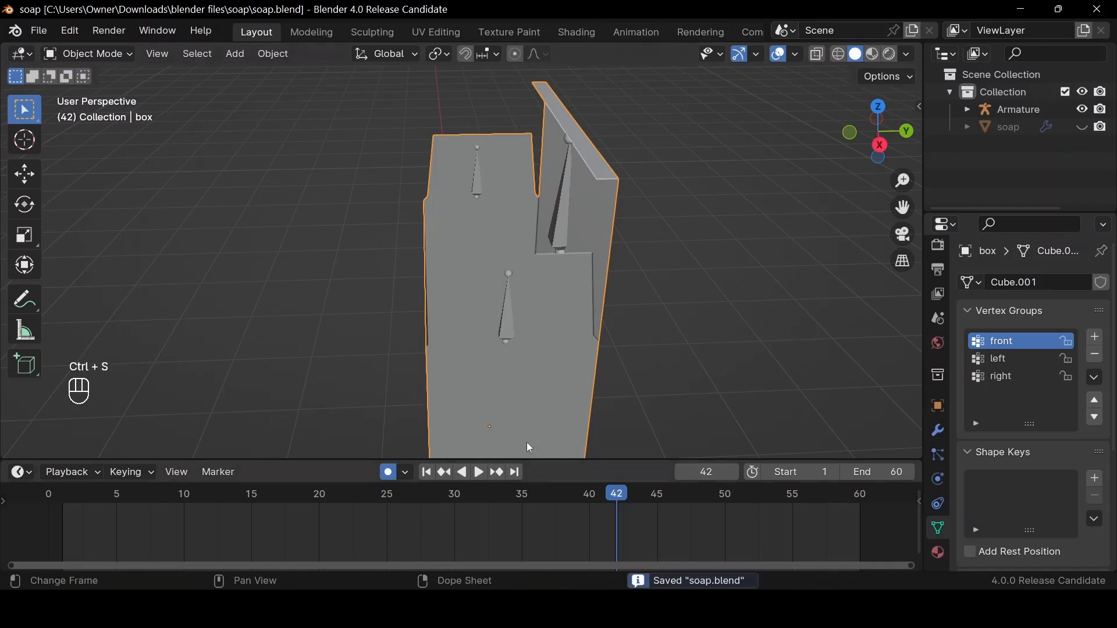
# Return to frame 1 and play the opening animation with the box viewed from its front corner
pyautogui.click(434, 473)
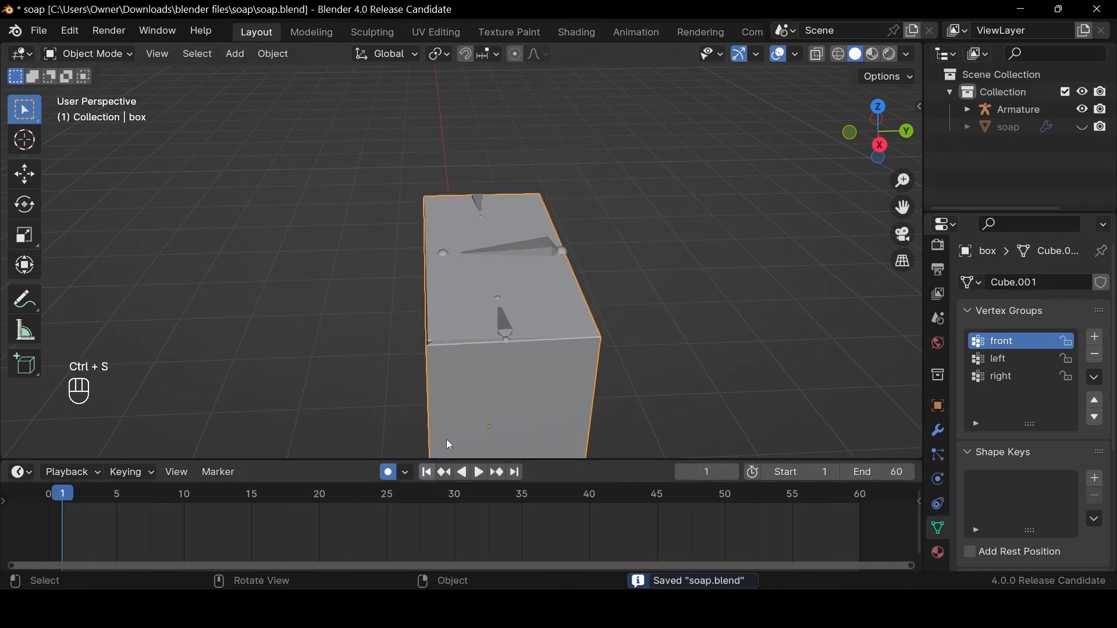
pyautogui.moveTo(669, 194); pyautogui.dragTo(802, 155, button='middle')
pyautogui.moveTo(862, 124); pyautogui.dragTo(890, 128)
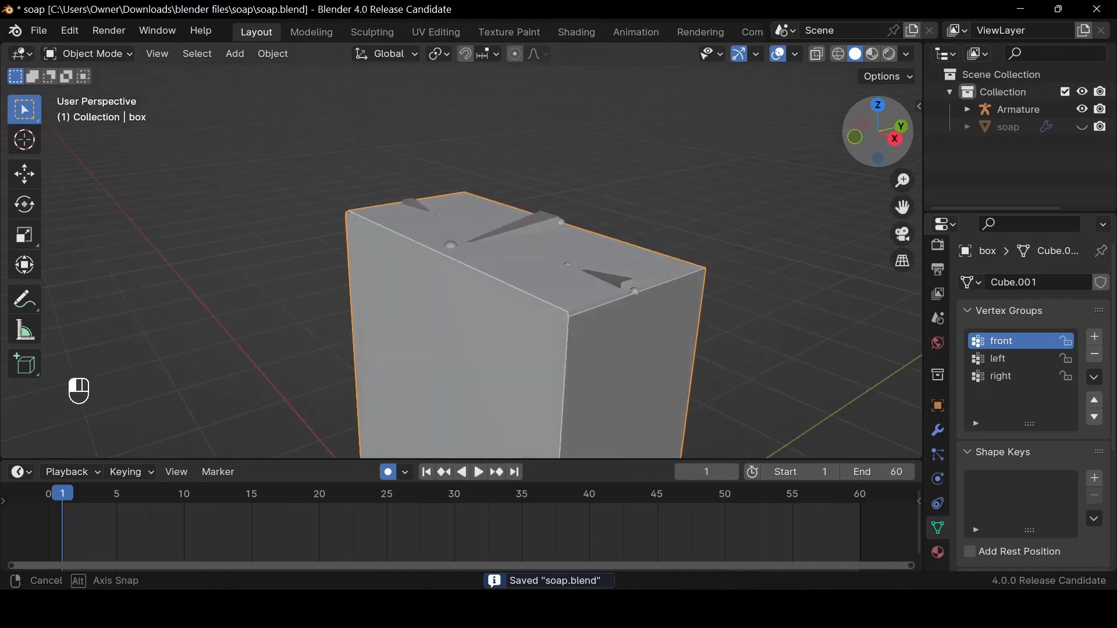
pyautogui.press('space')
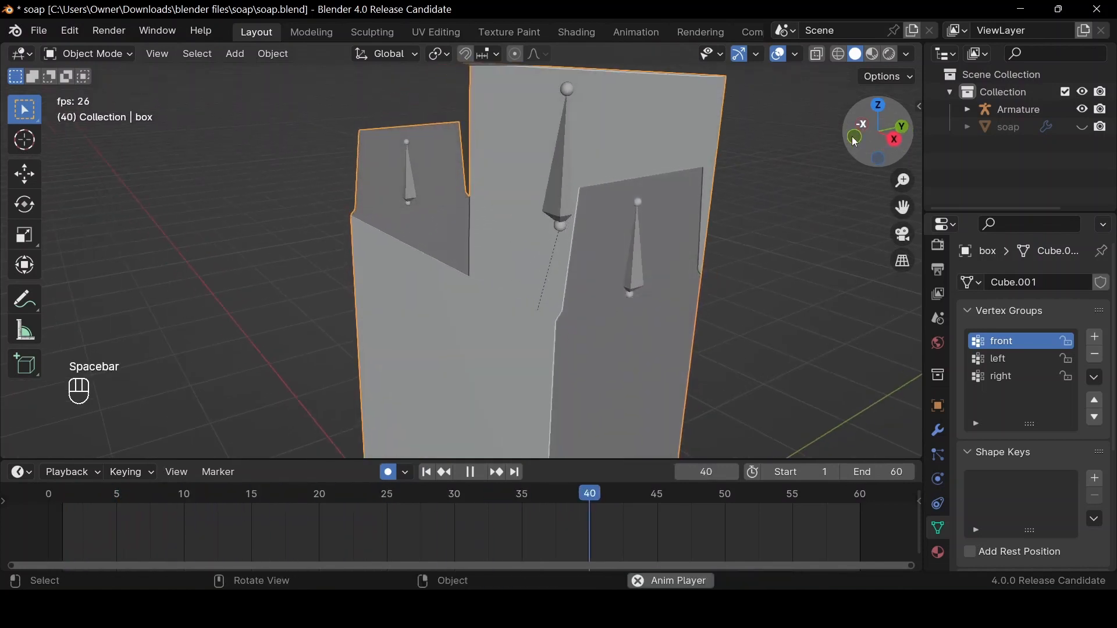
pyautogui.press('space')
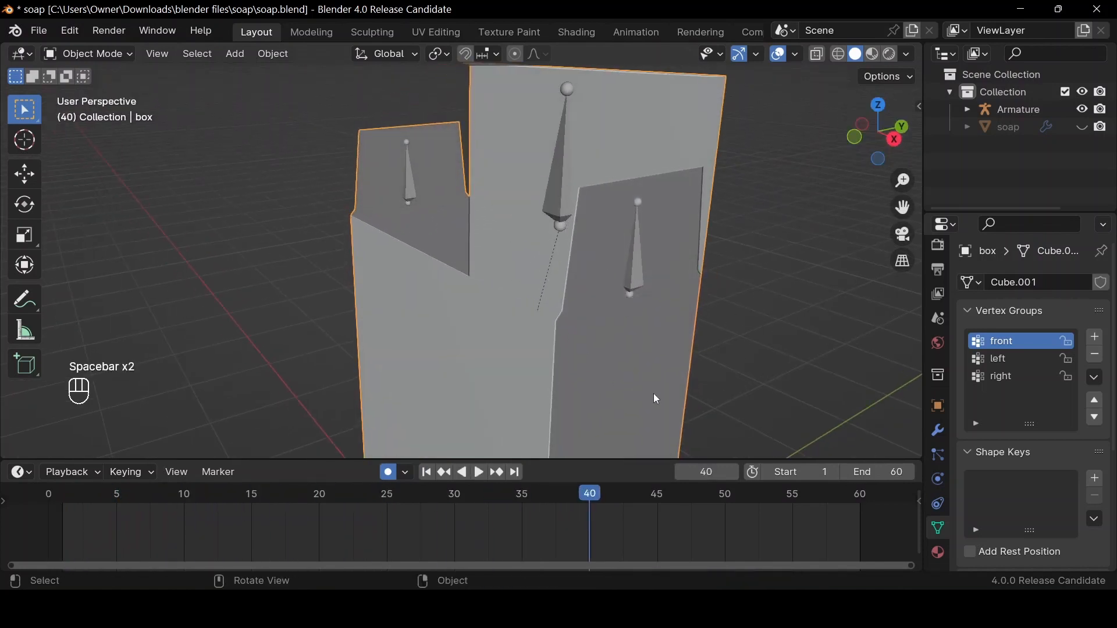
# Add a Solidify modifier to the box after its Armature modifier
pyautogui.click(938, 431)
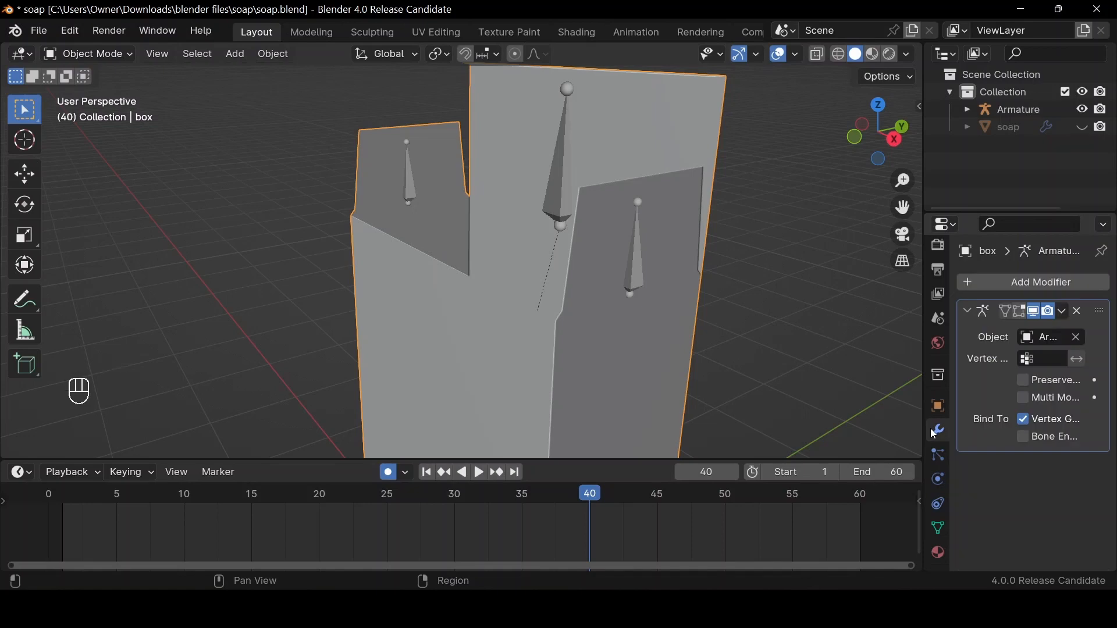
pyautogui.click(994, 289)
pyautogui.write('sol')
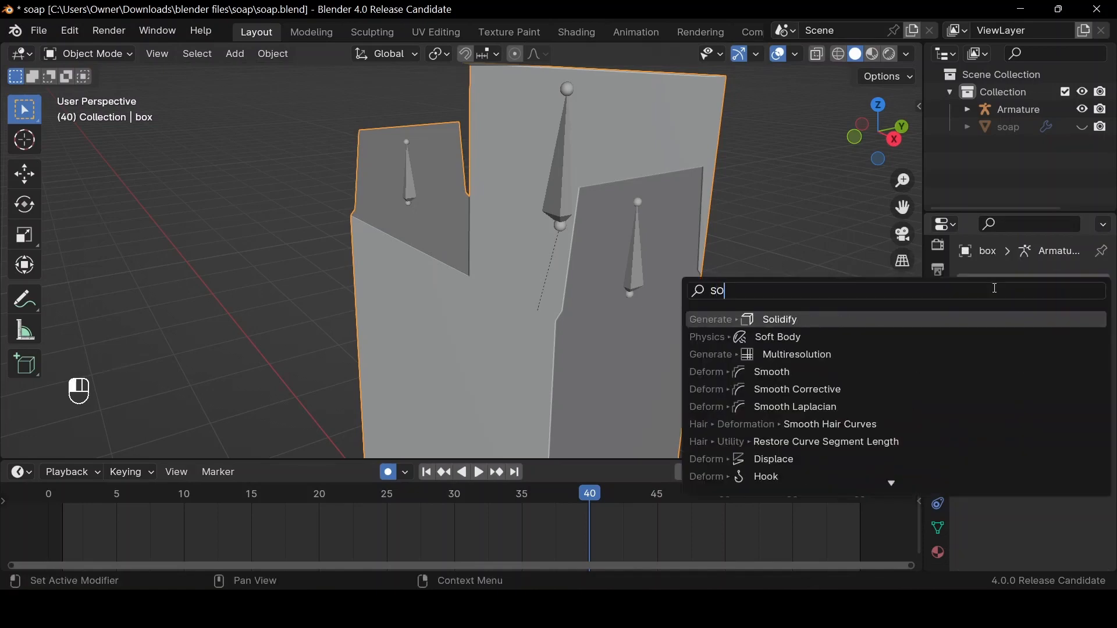
pyautogui.press('Return')
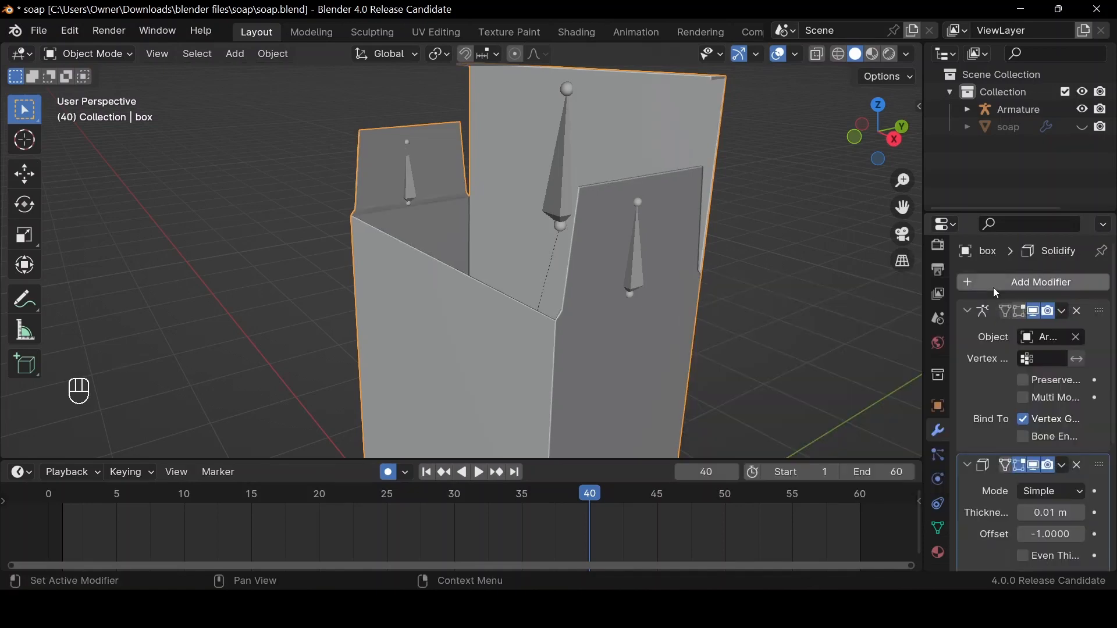
# Play the animation from frame 1 to examine the thickened walls and flaps from the side and up close
pyautogui.click(425, 473)
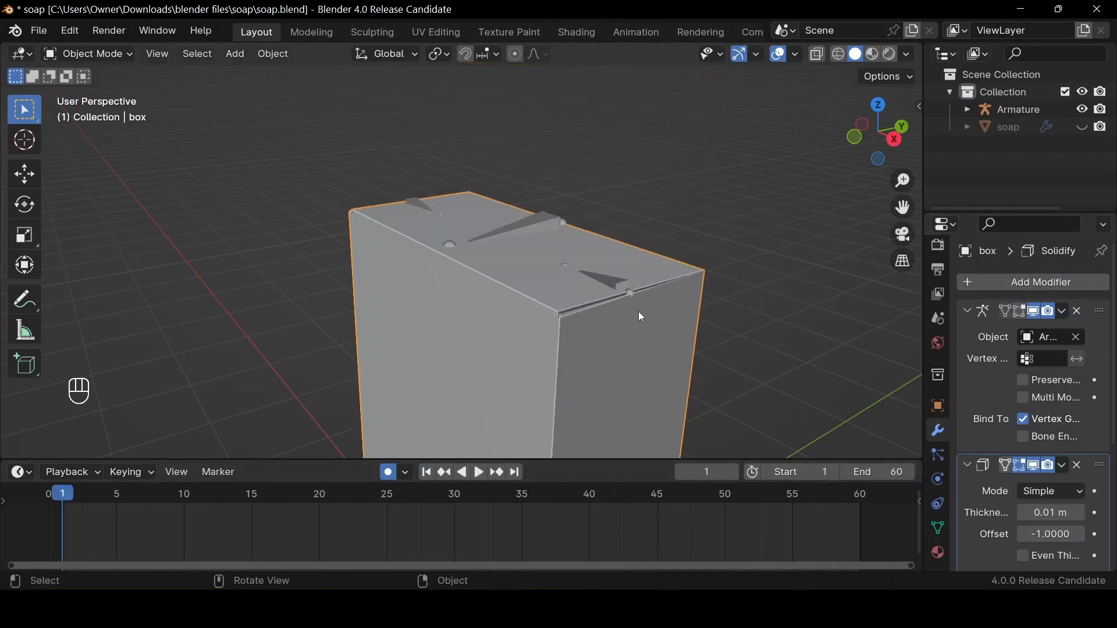
pyautogui.moveTo(830, 155); pyautogui.dragTo(872, 109, button='middle')
pyautogui.press('space')
pyautogui.press('space')
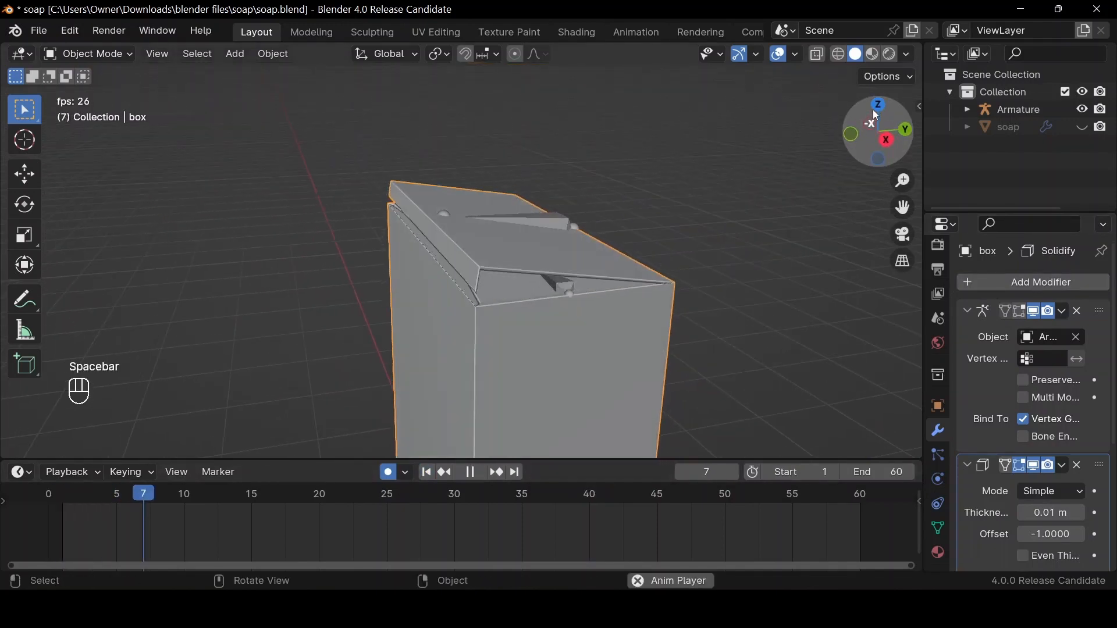
pyautogui.moveTo(218, 487); pyautogui.dragTo(51, 536)
pyautogui.press('space')
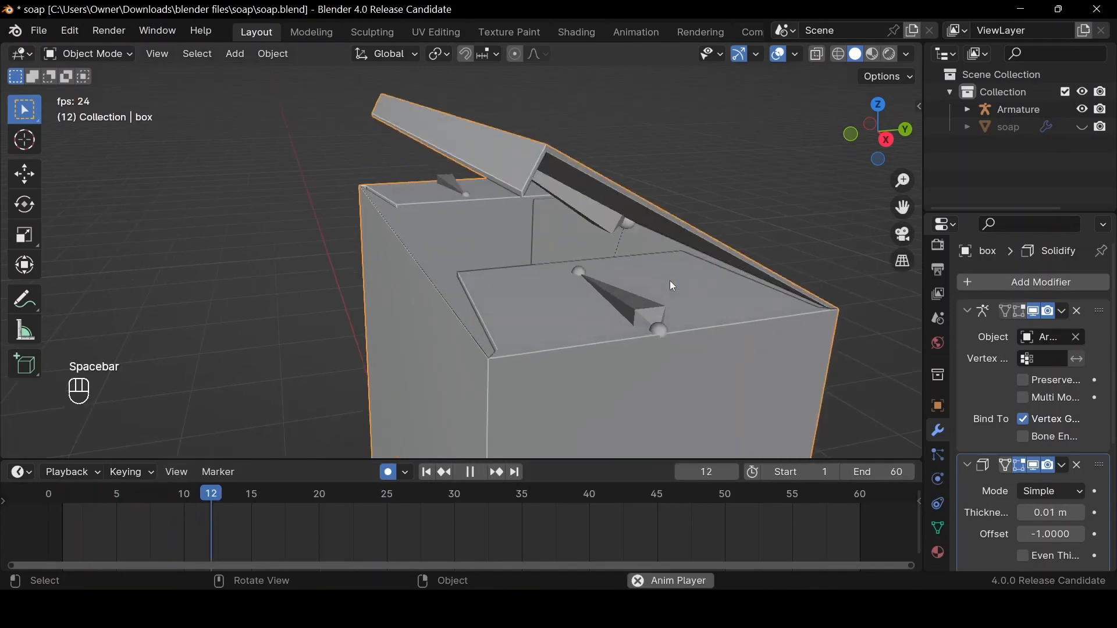
pyautogui.scroll(-5, 676, 280)
pyautogui.press('space')
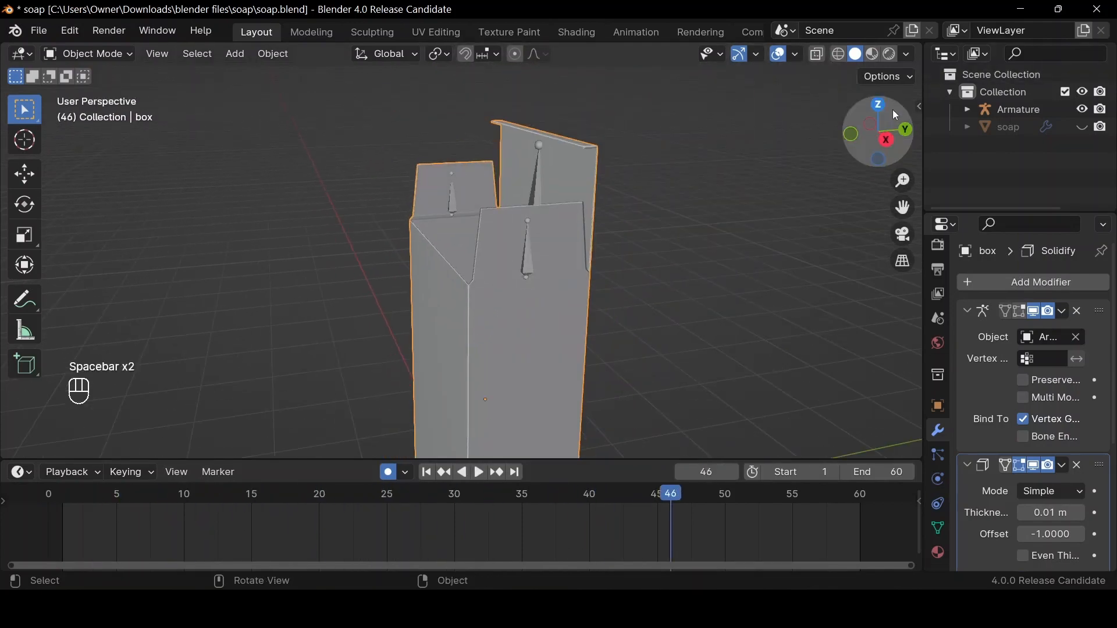
# Replay the opening from the box's front side and scrub the timeline to frame 36 to check the side flaps
pyautogui.moveTo(871, 124); pyautogui.dragTo(904, 129)
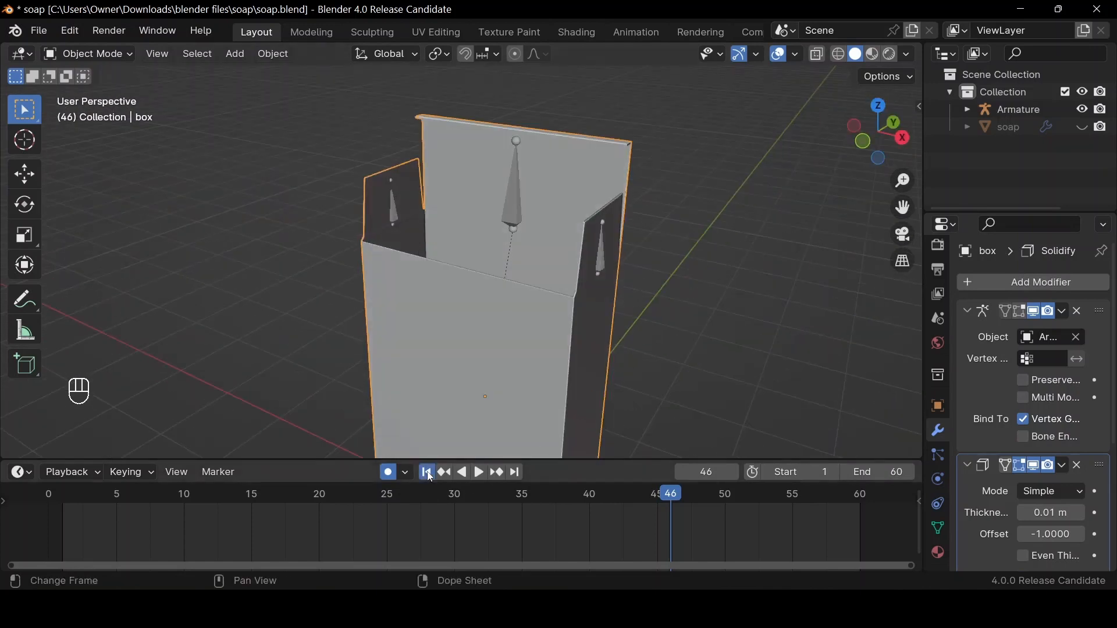
pyautogui.click(428, 473)
pyautogui.press('space')
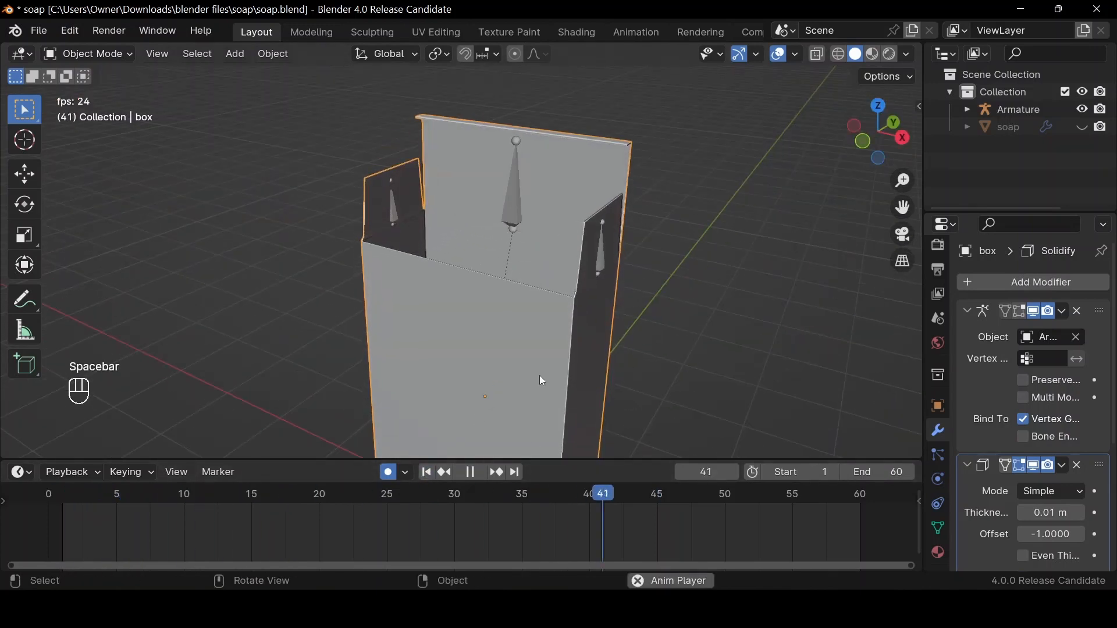
pyautogui.press('space')
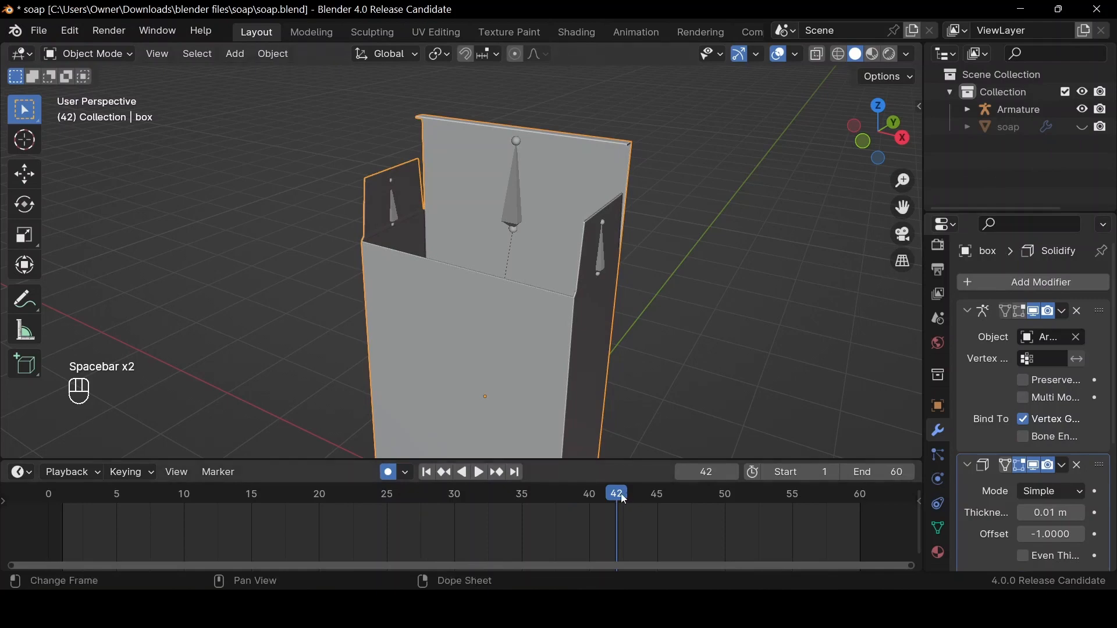
pyautogui.moveTo(617, 494); pyautogui.dragTo(535, 315)
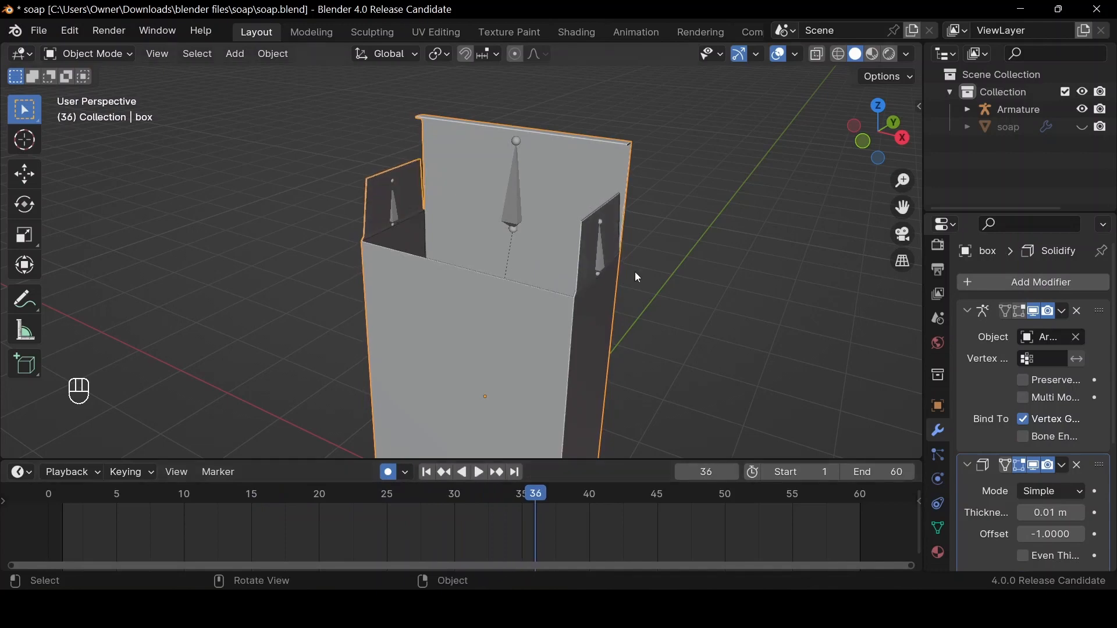
# Go to frame 35, unhide the soap and raise it about 1.58 m along Z out of the box
pyautogui.click(603, 262)
pyautogui.moveTo(544, 488); pyautogui.dragTo(521, 506)
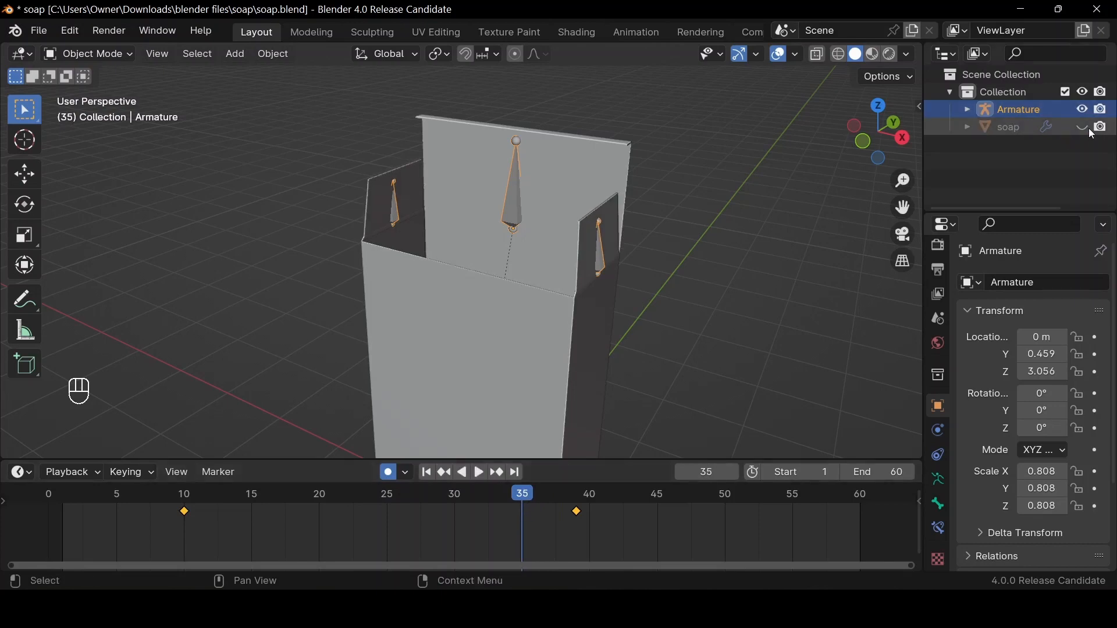
pyautogui.click(1083, 128)
pyautogui.moveTo(854, 131); pyautogui.dragTo(887, 134)
pyautogui.click(498, 232)
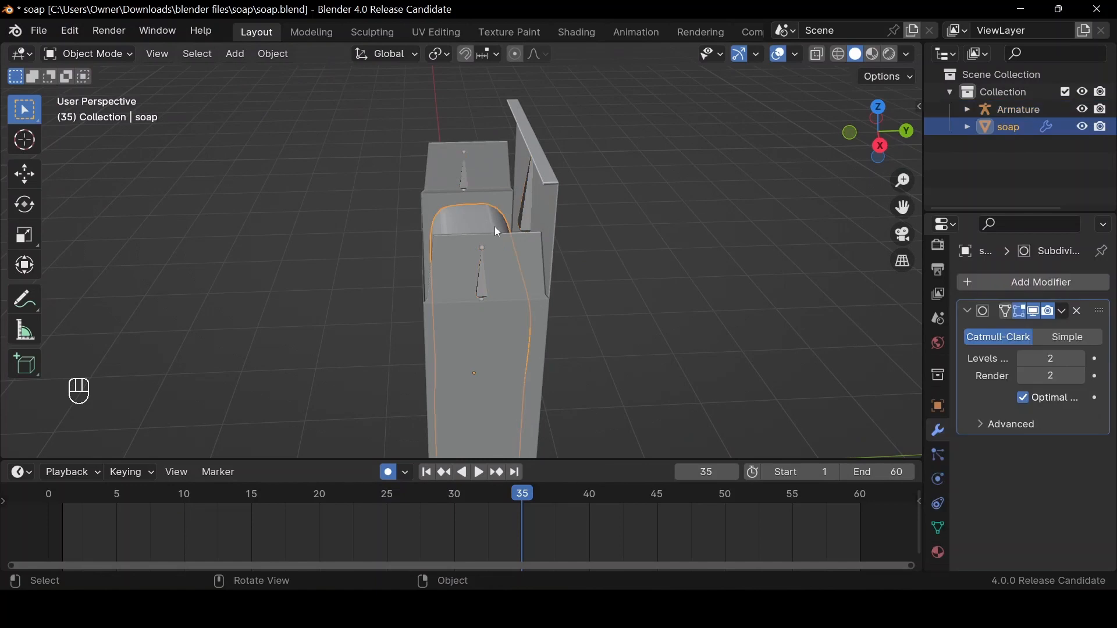
pyautogui.press('g')
pyautogui.press('z')
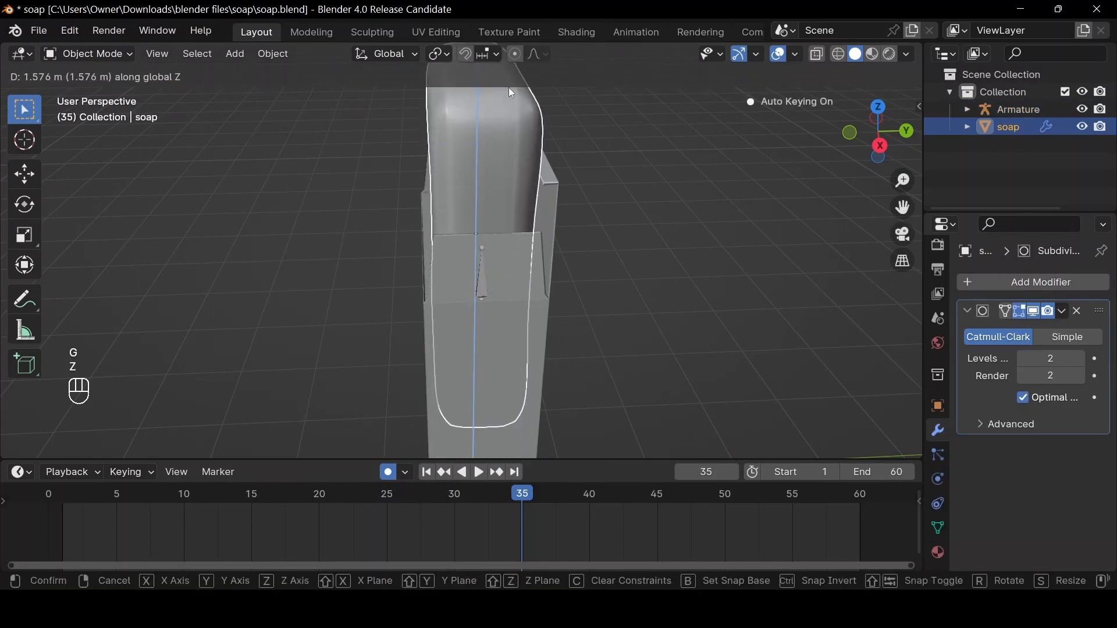
pyautogui.click(509, 88)
# Shorten the lid's tuck-in lip in Edit Mode by moving its edge about 0.04 m along Y
pyautogui.moveTo(867, 138); pyautogui.dragTo(842, 124)
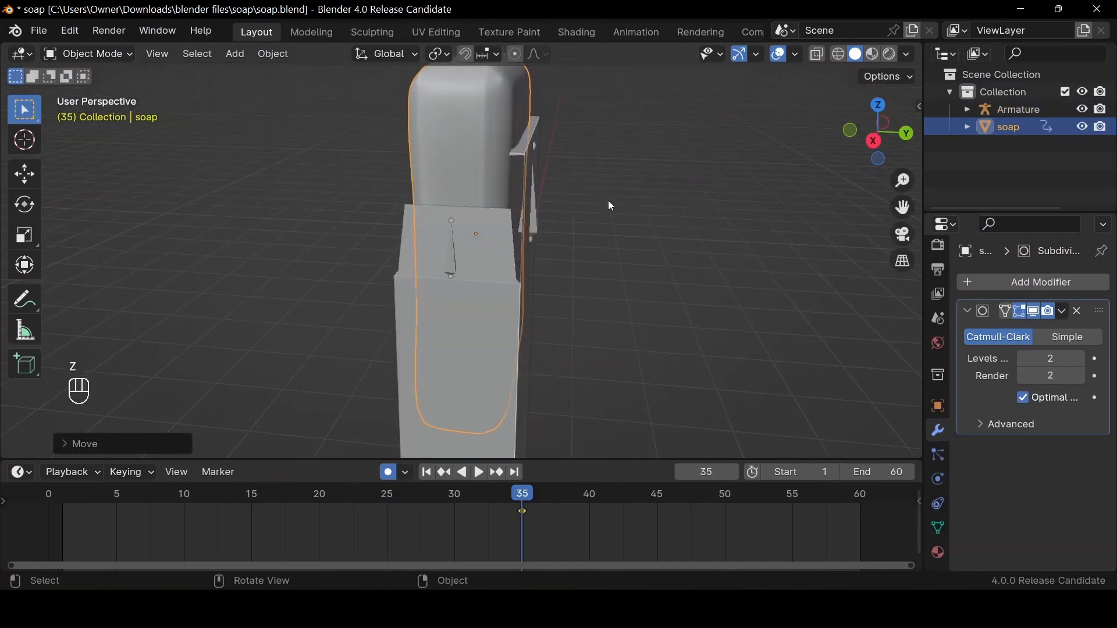
pyautogui.click(525, 157)
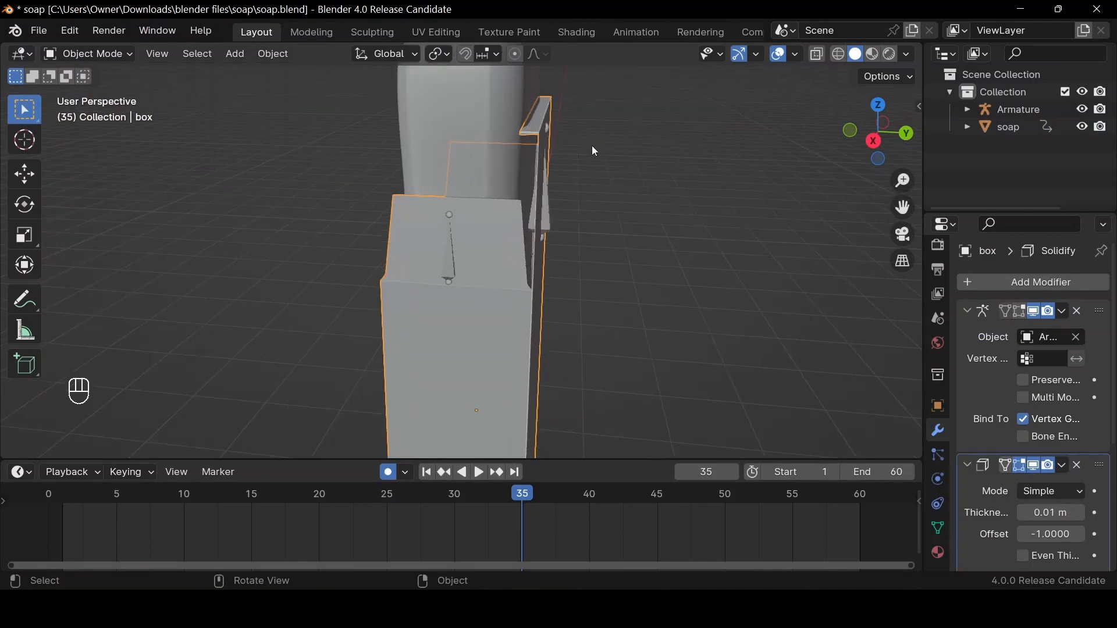
pyautogui.press('Tab')
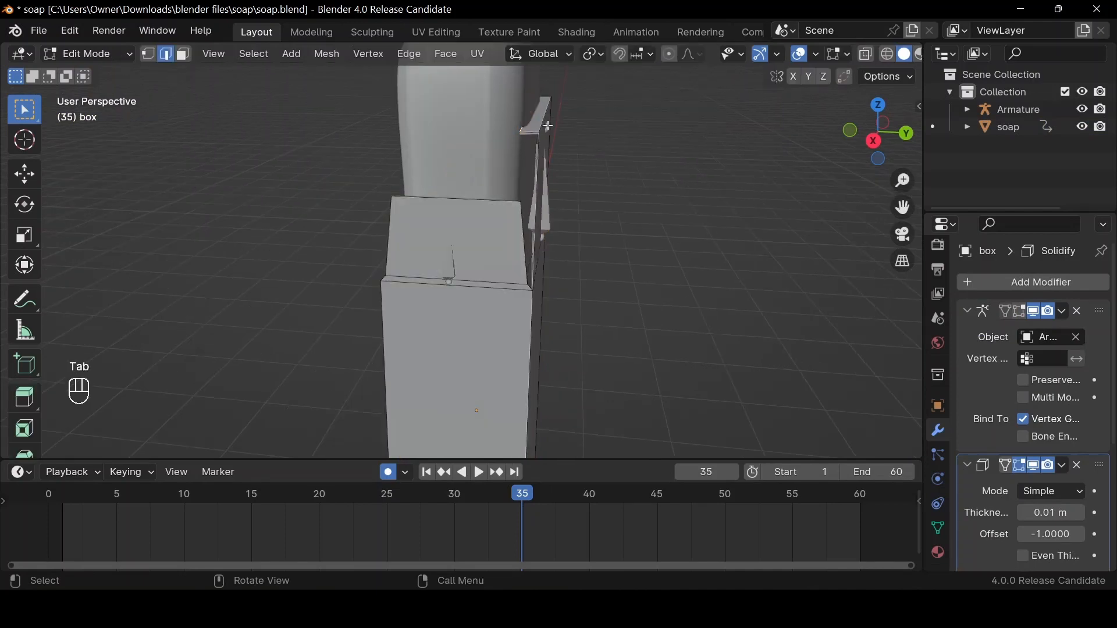
pyautogui.press('g')
pyautogui.press('y')
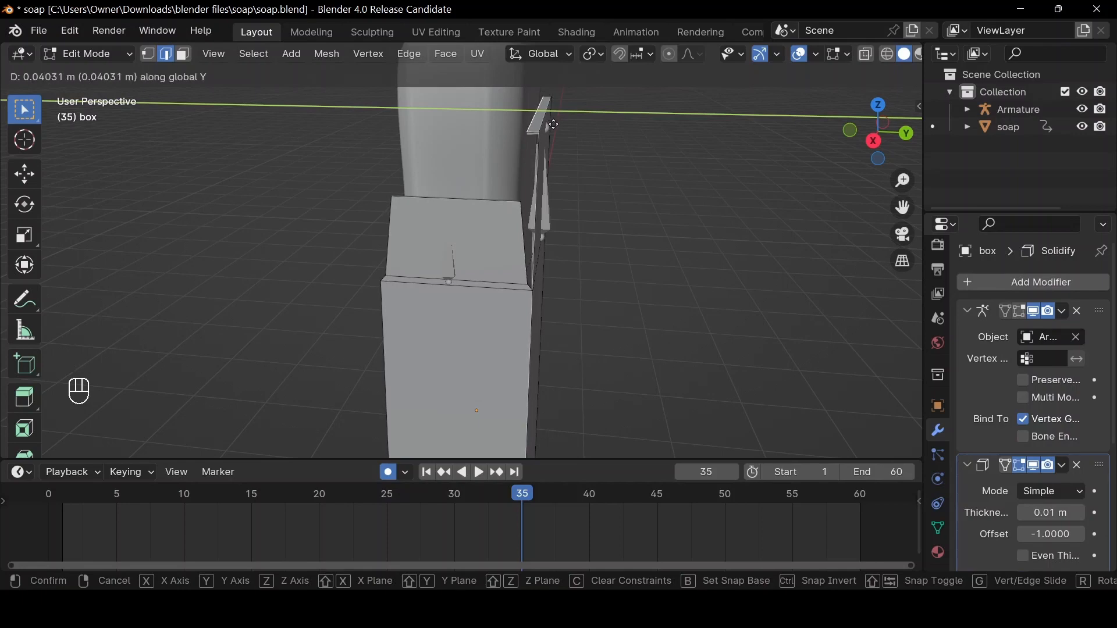
pyautogui.click(554, 125)
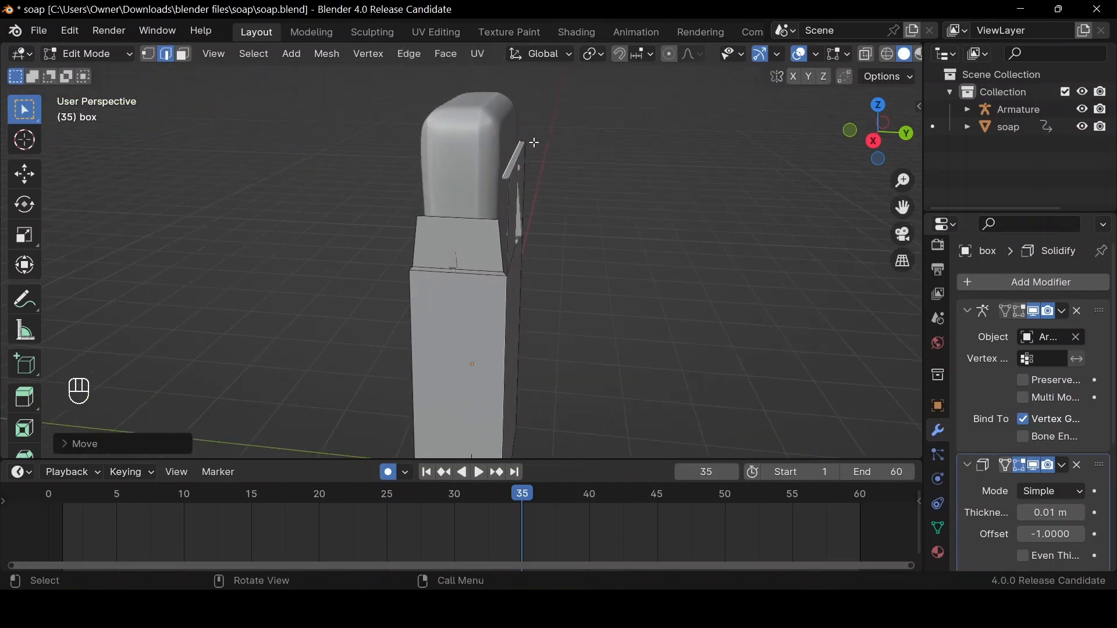
pyautogui.press('Tab')
pyautogui.press('XF86AudioLowerVolume')
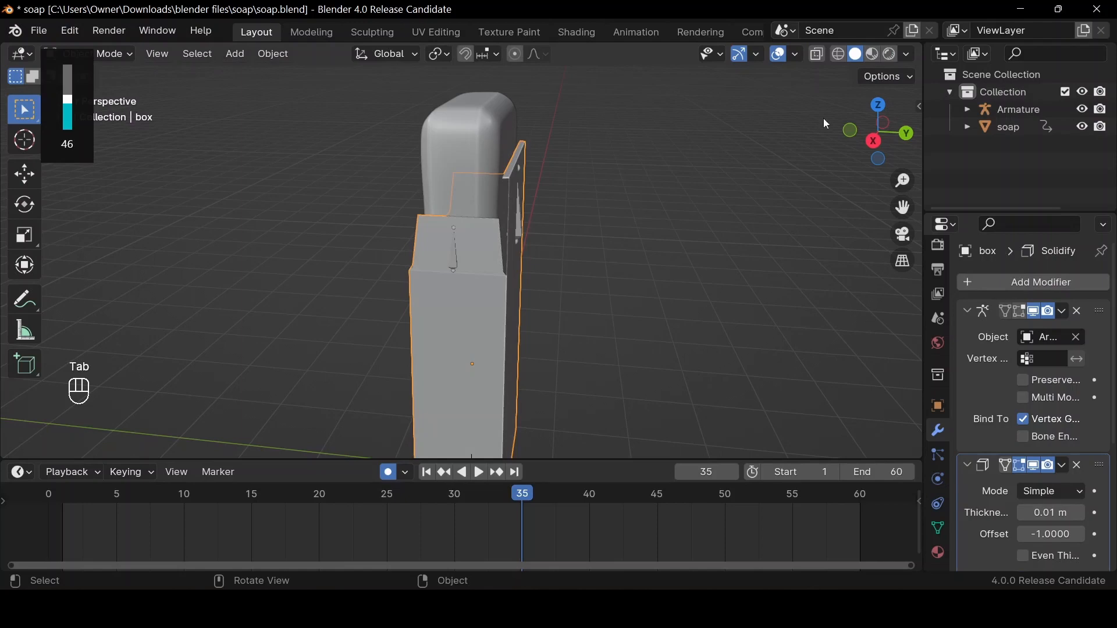
# Lower the soap about 1.6 m along Z back into the box and delete its keyframe at frame 35
pyautogui.moveTo(877, 123); pyautogui.dragTo(899, 129)
pyautogui.click(467, 187)
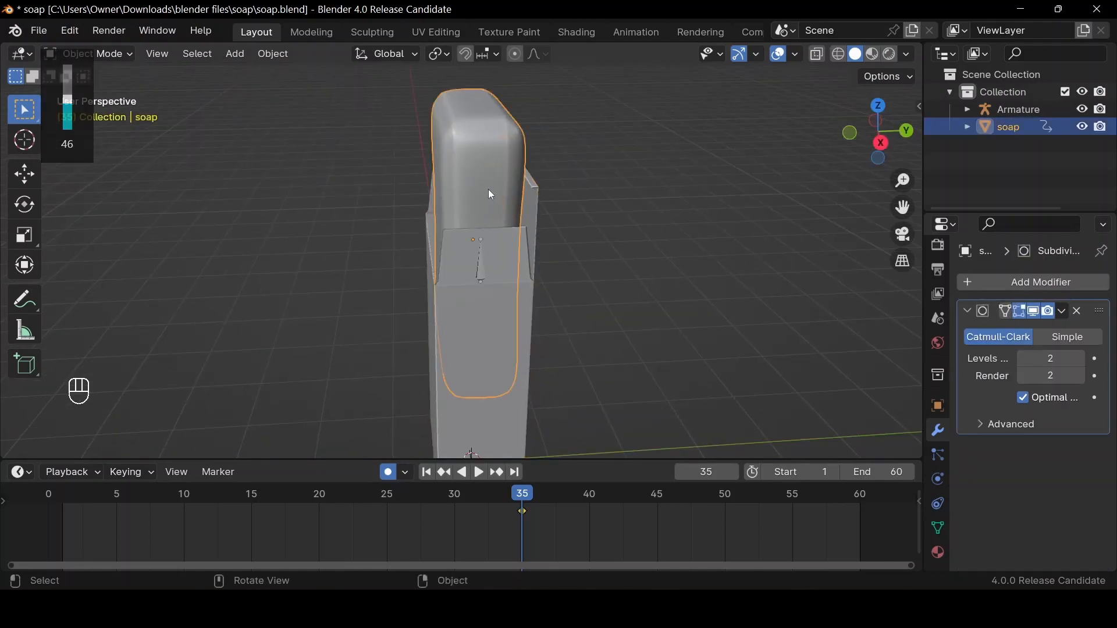
pyautogui.press('g')
pyautogui.press('z')
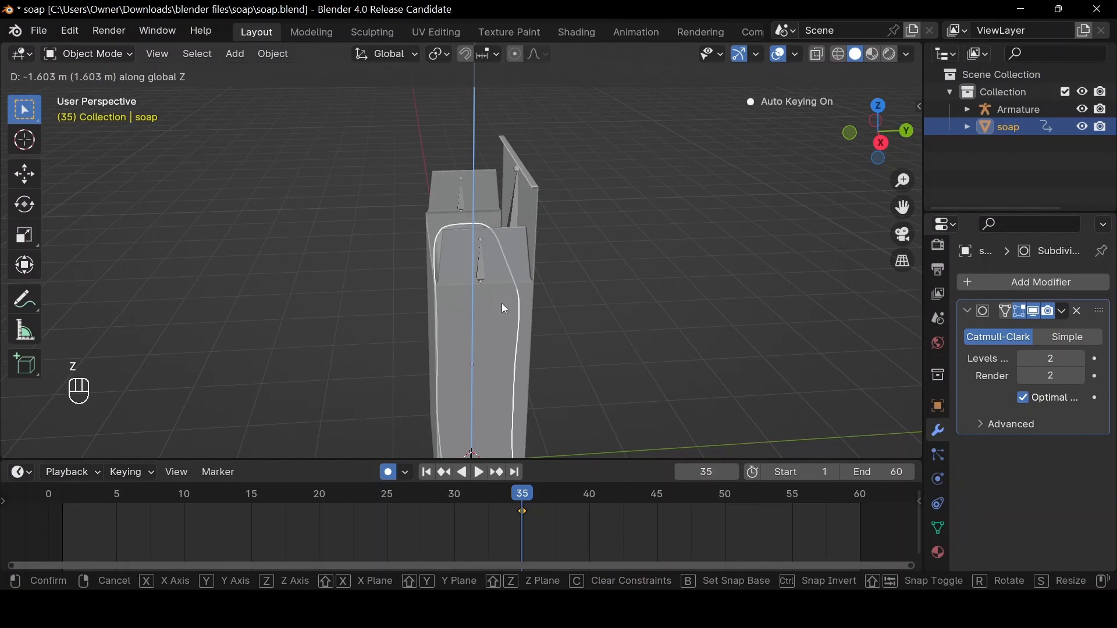
pyautogui.click(501, 306)
pyautogui.moveTo(879, 133)
pyautogui.mouseDown()
pyautogui.moveTo(890, 135)
pyautogui.moveTo(861, 146)
pyautogui.moveTo(879, 122)
pyautogui.moveTo(872, 151)
pyautogui.mouseUp()
pyautogui.scroll(3, 526, 300)
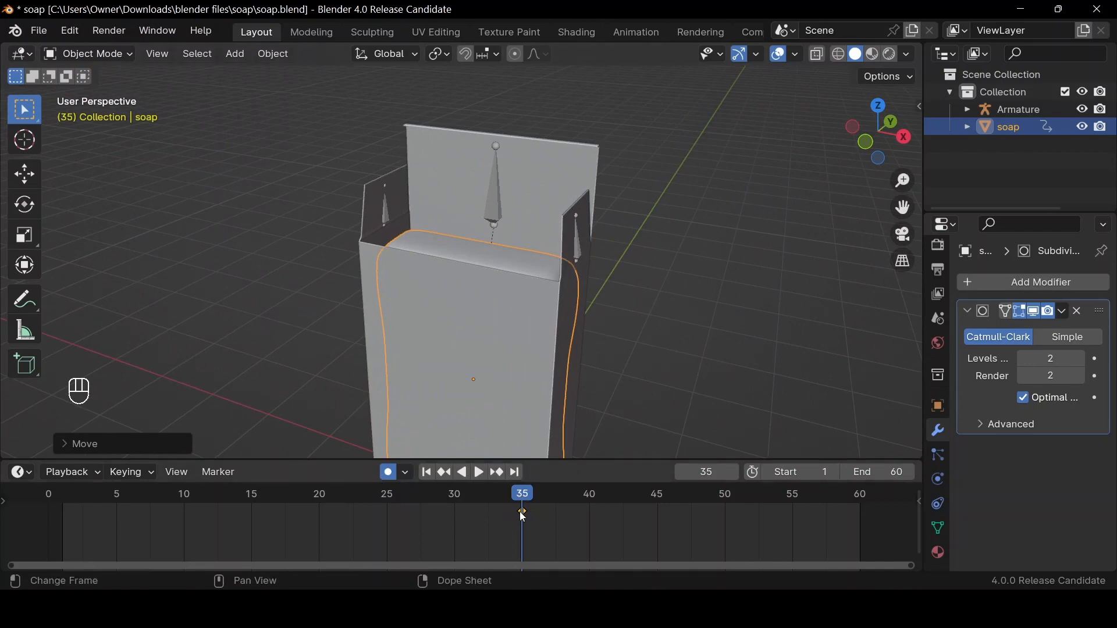
pyautogui.press('Delete')
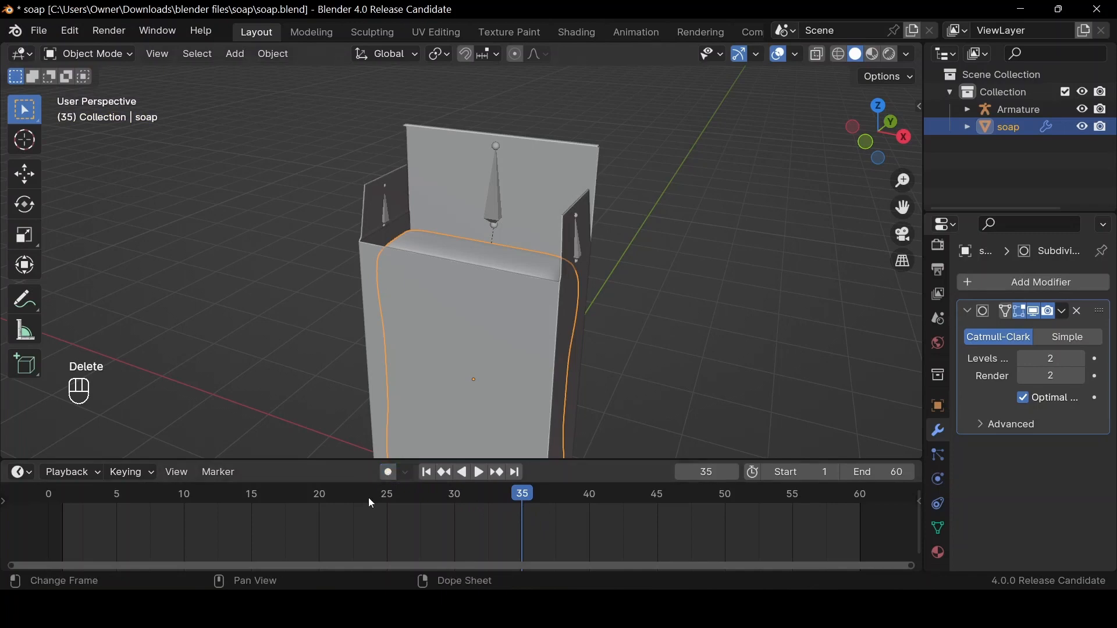
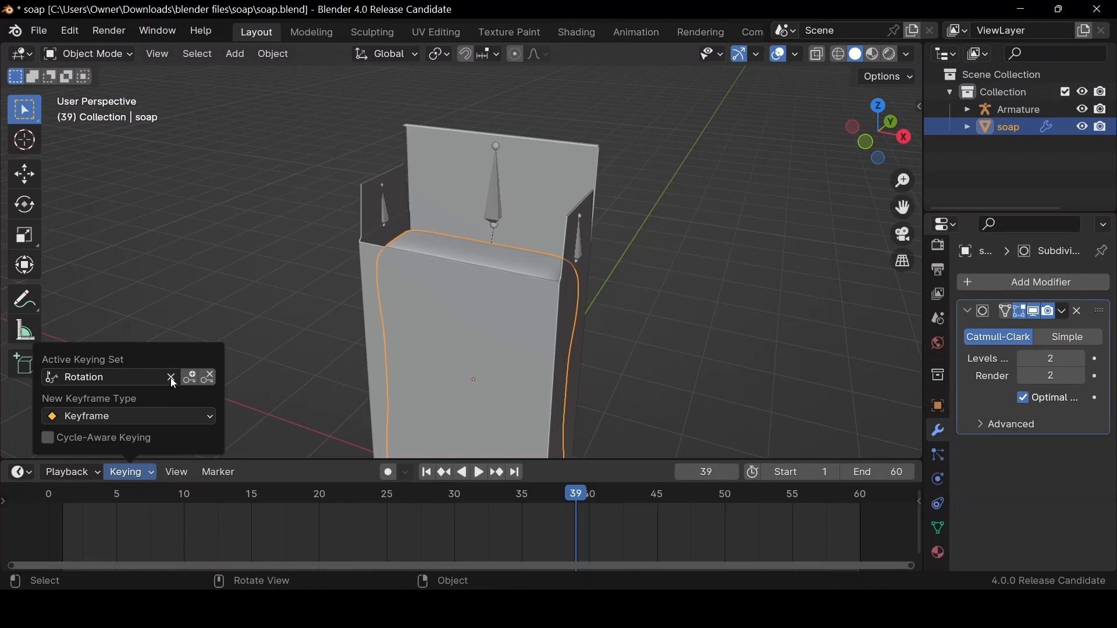
# Turn off auto keying and clear the active Rotation keying set at frame 39, with the soap's transform properties shown
pyautogui.click(169, 378)
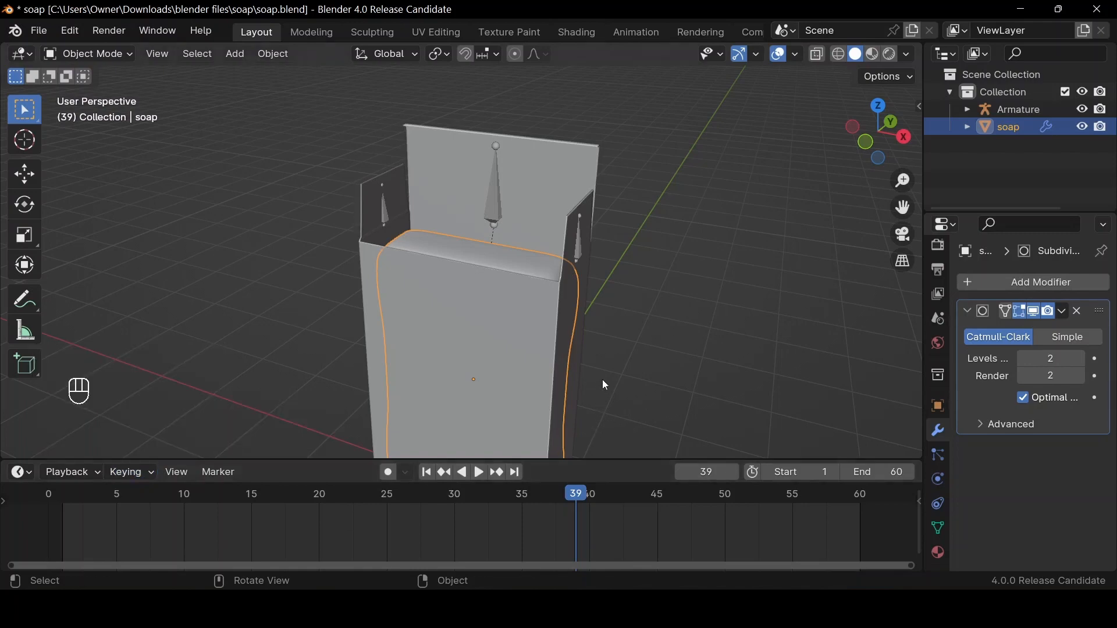
pyautogui.press('n')
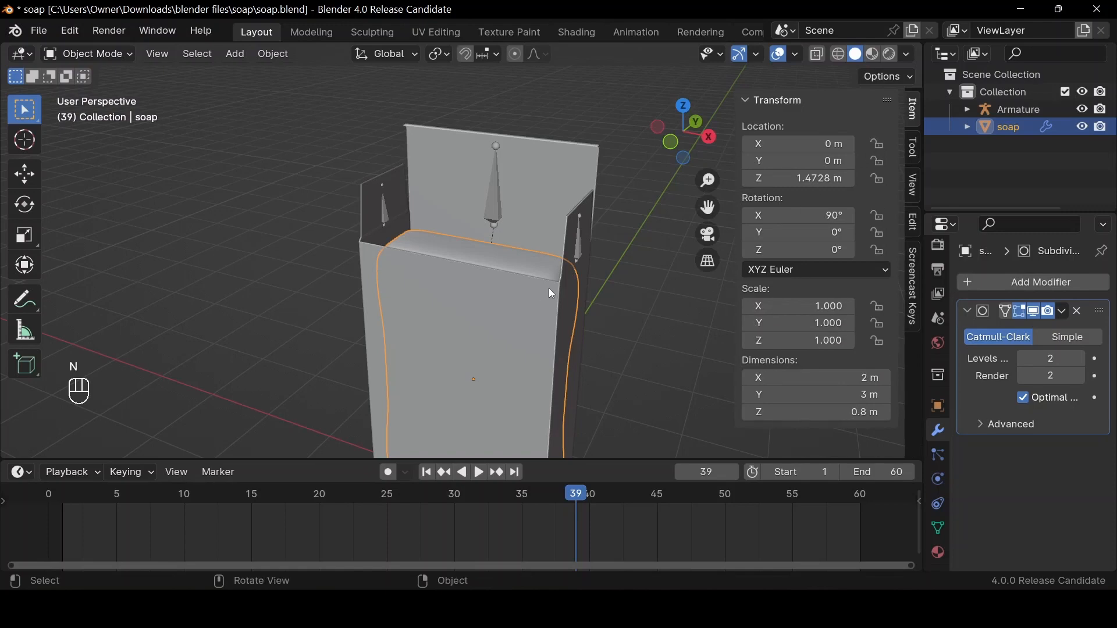
pyautogui.scroll(-3, 549, 288)
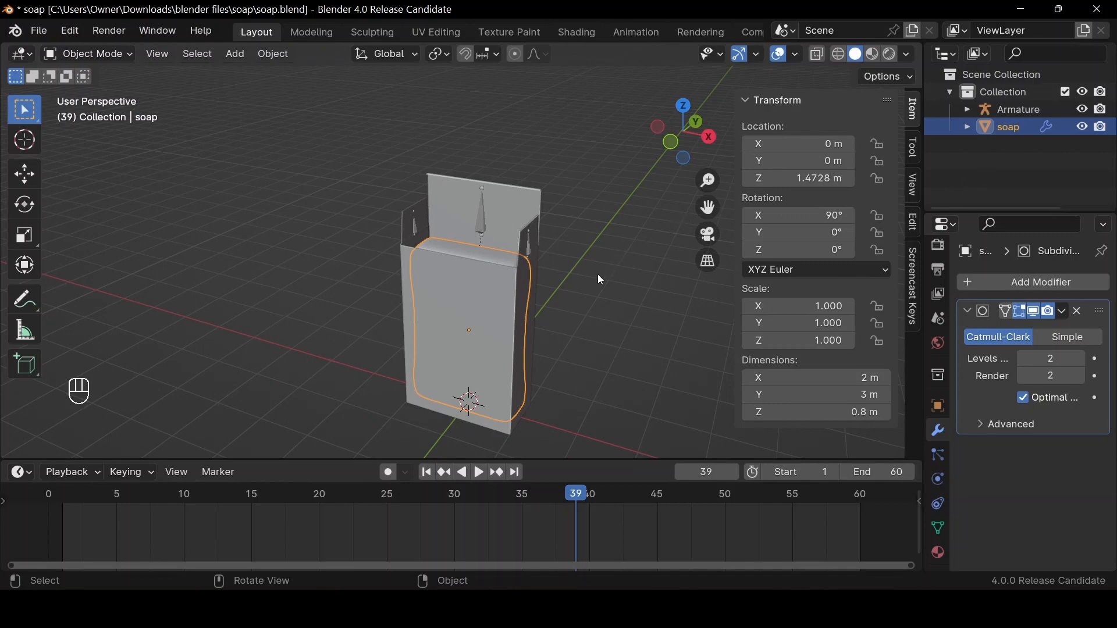
# Insert a Location keyframe for the soap inside the box and move that keyframe to frame 30
pyautogui.press('i')
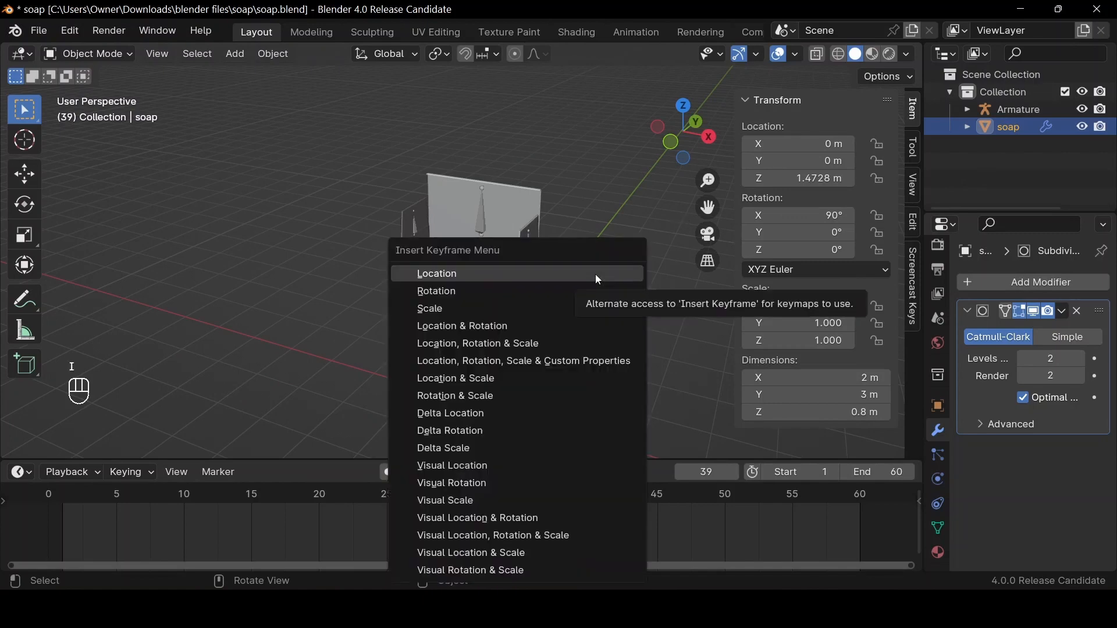
pyautogui.click(551, 276)
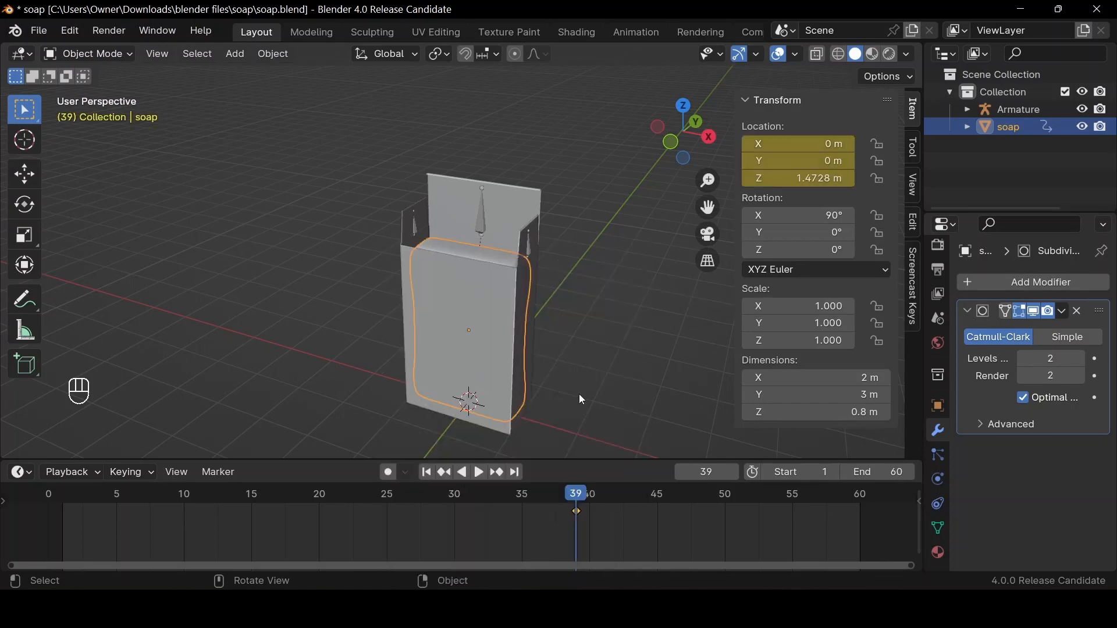
pyautogui.moveTo(528, 491); pyautogui.dragTo(562, 506)
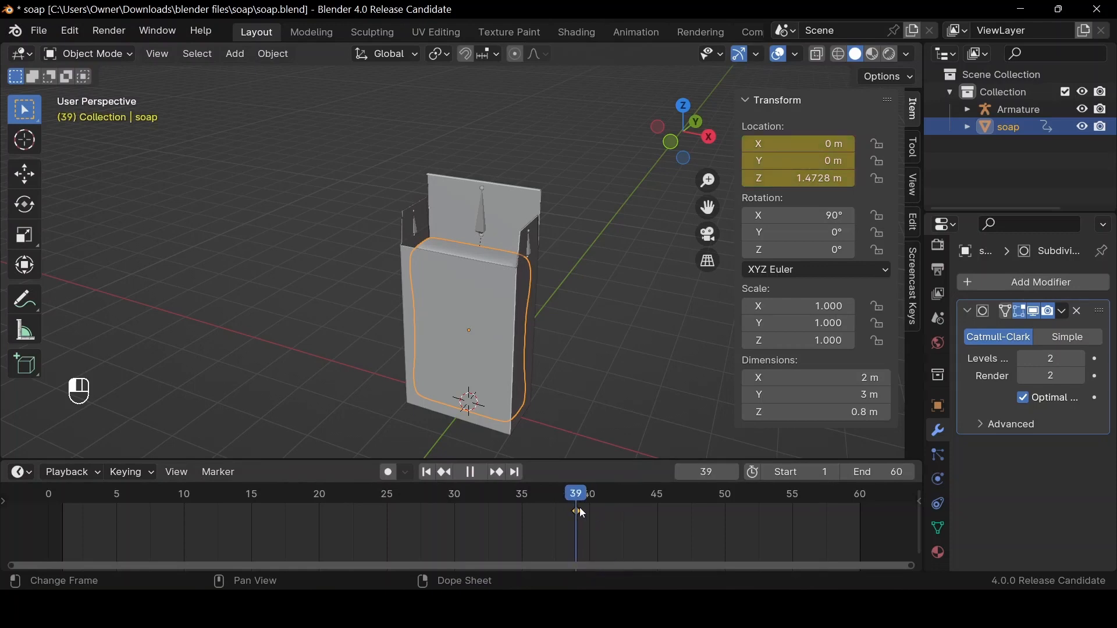
pyautogui.moveTo(578, 508); pyautogui.dragTo(581, 509)
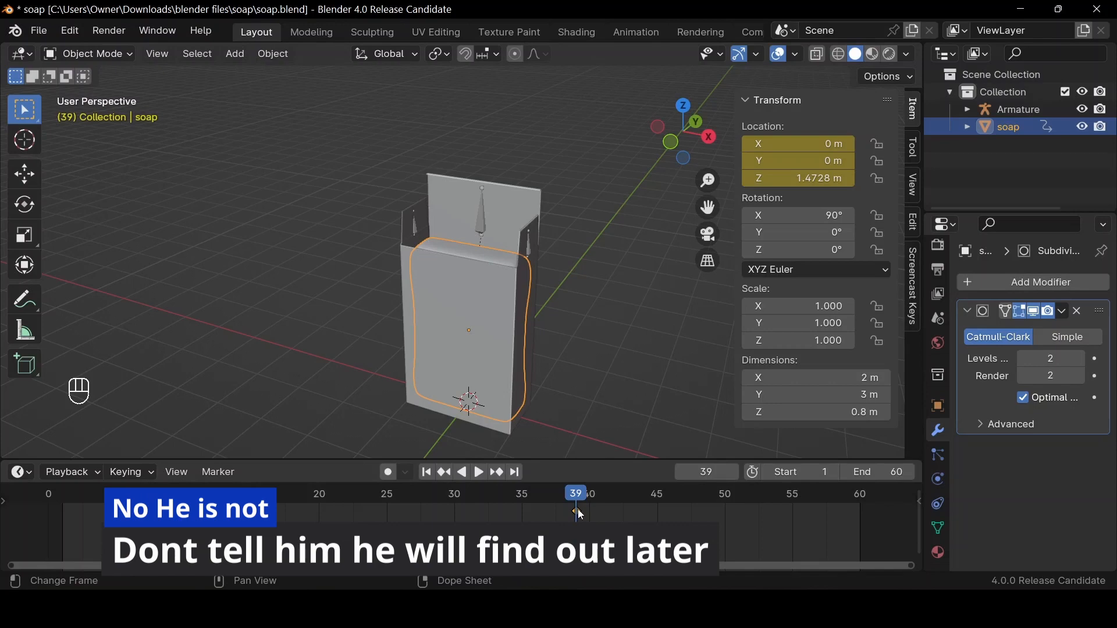
pyautogui.hotkey('shift', 'ctrl', 'space')
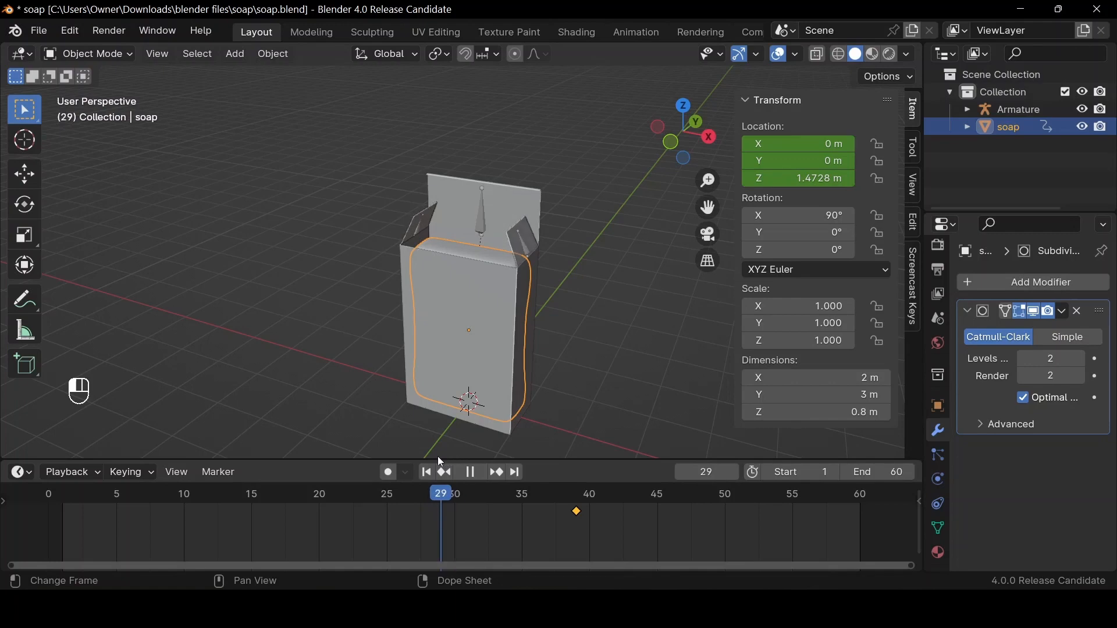
pyautogui.moveTo(455, 453); pyautogui.dragTo(455, 453)
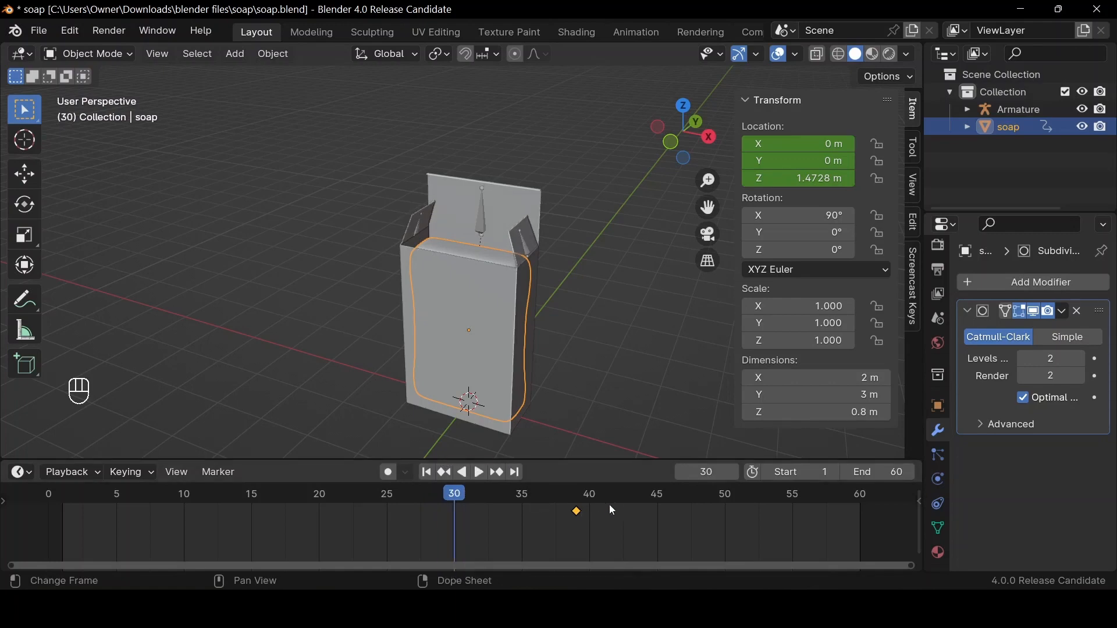
pyautogui.press('g')
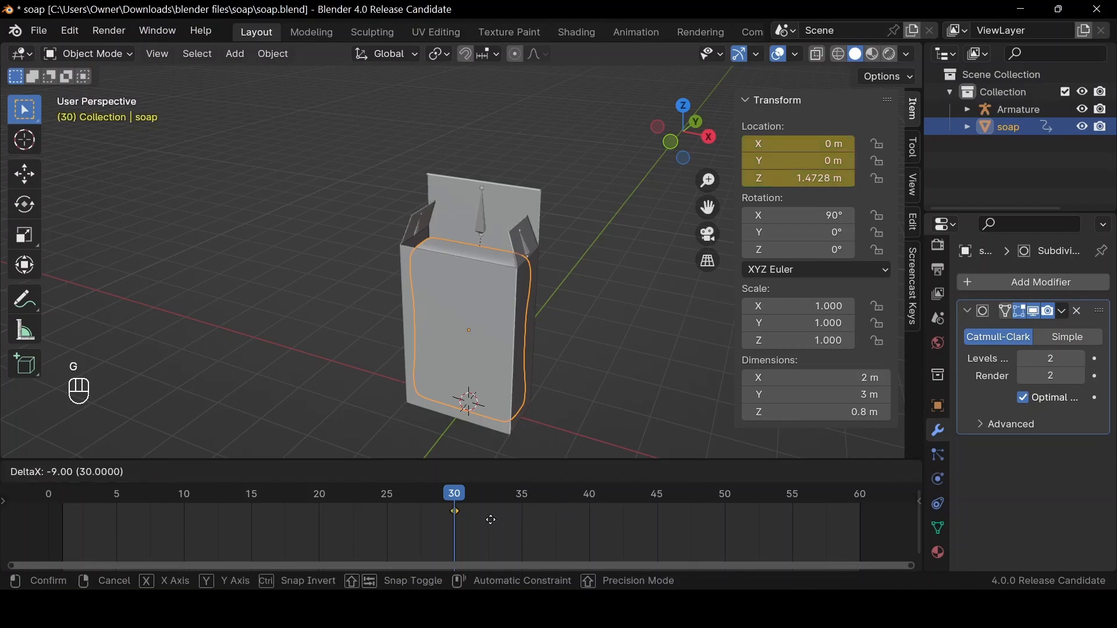
pyautogui.click(497, 526)
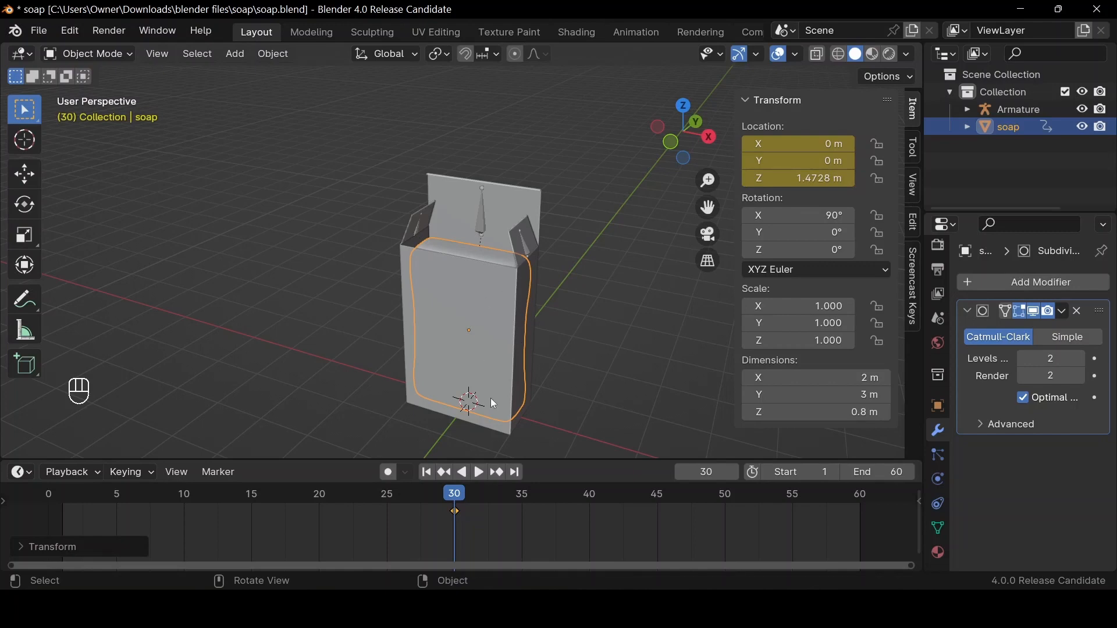
# At frame 41, raise the soap about 2.8 m along Z out of the box and insert a Location keyframe
pyautogui.press('space')
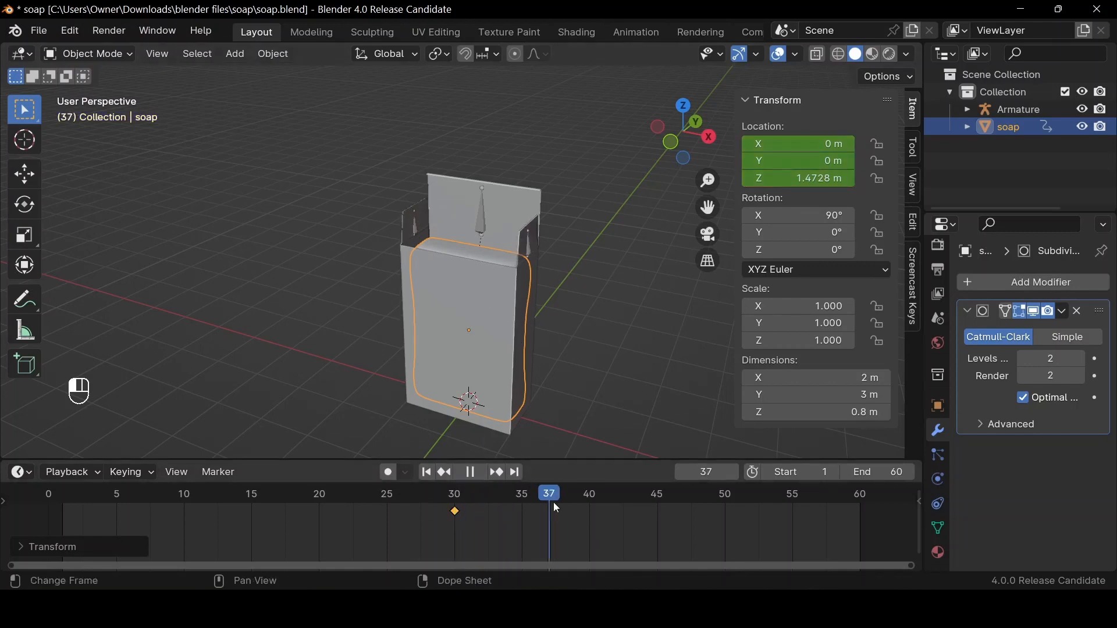
pyautogui.moveTo(554, 503); pyautogui.dragTo(599, 504)
pyautogui.press('g')
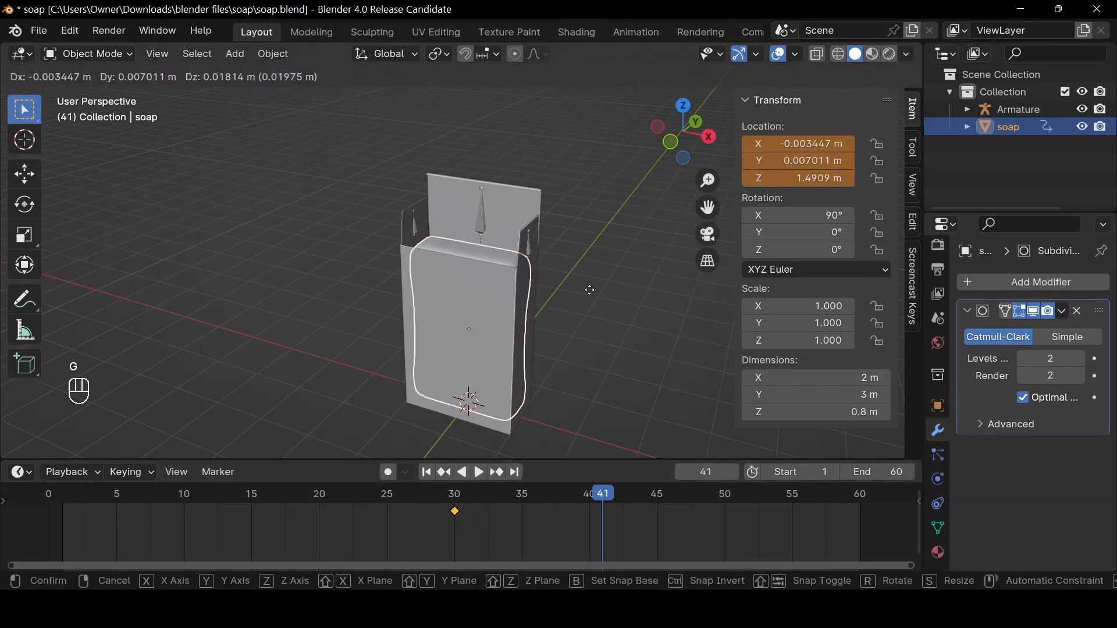
pyautogui.press('z')
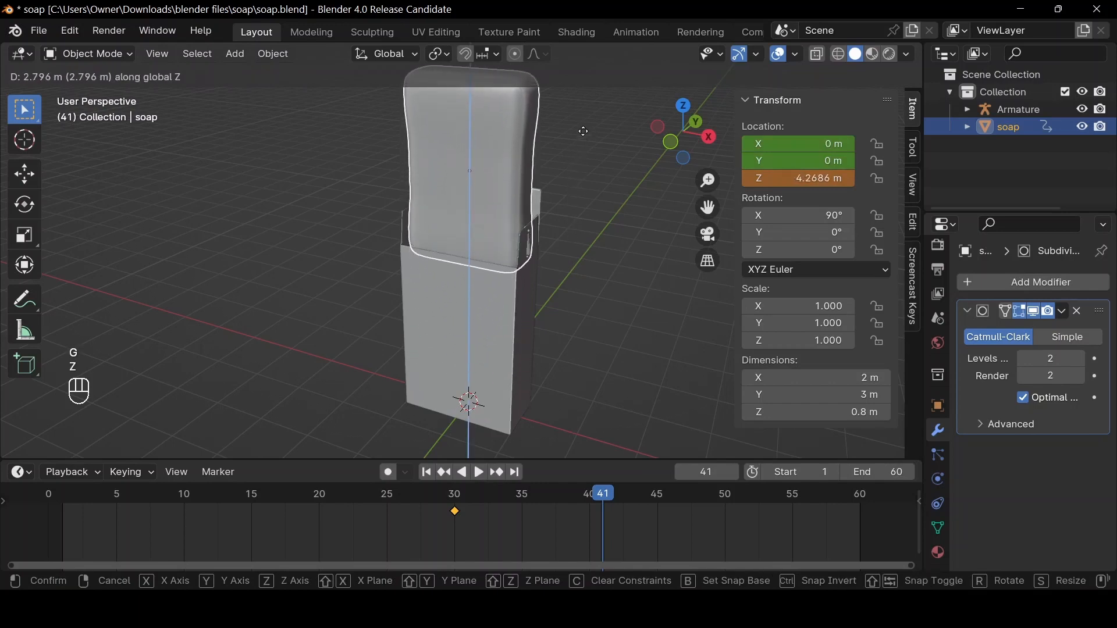
pyautogui.click(586, 138)
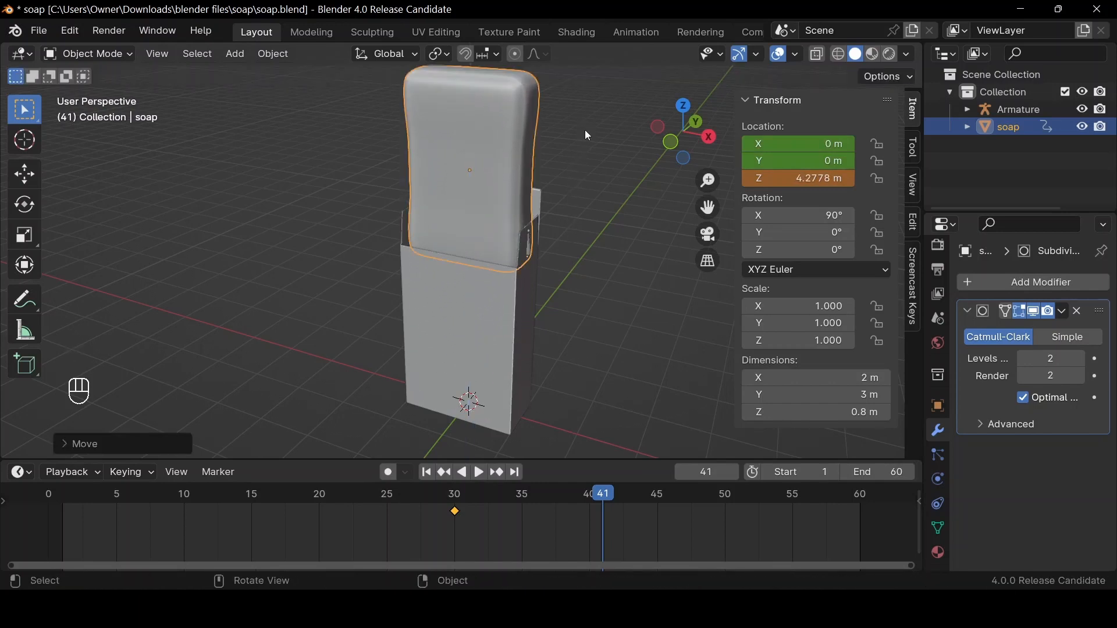
pyautogui.press('i')
pyautogui.click(585, 130)
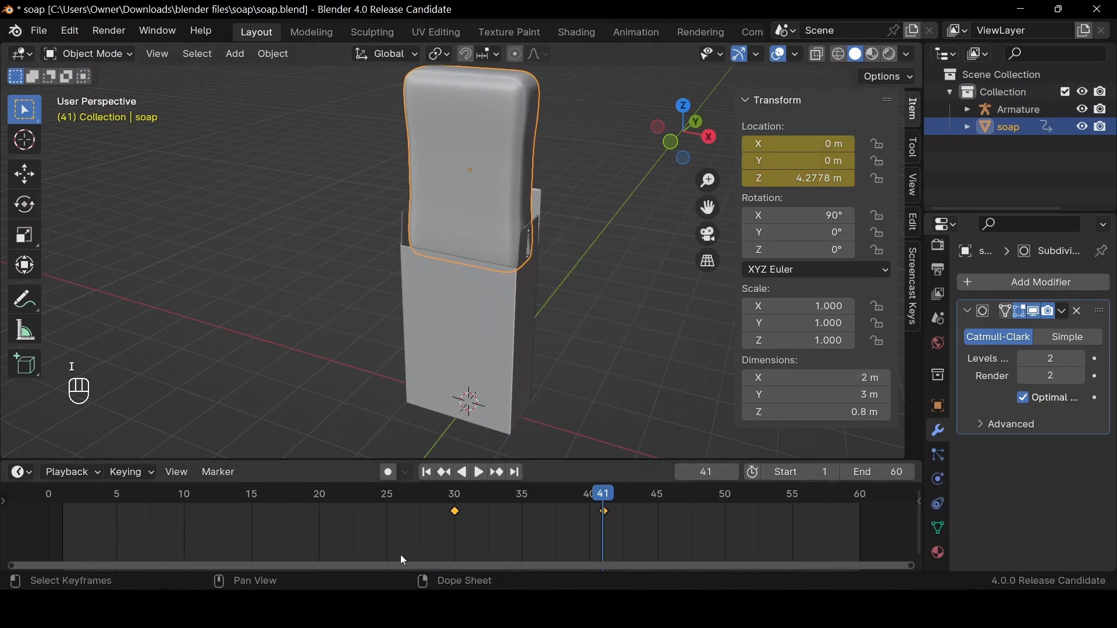
# Play the animation from the start several times to check the timing of the soap rising out of the box
pyautogui.click(428, 473)
pyautogui.press('space')
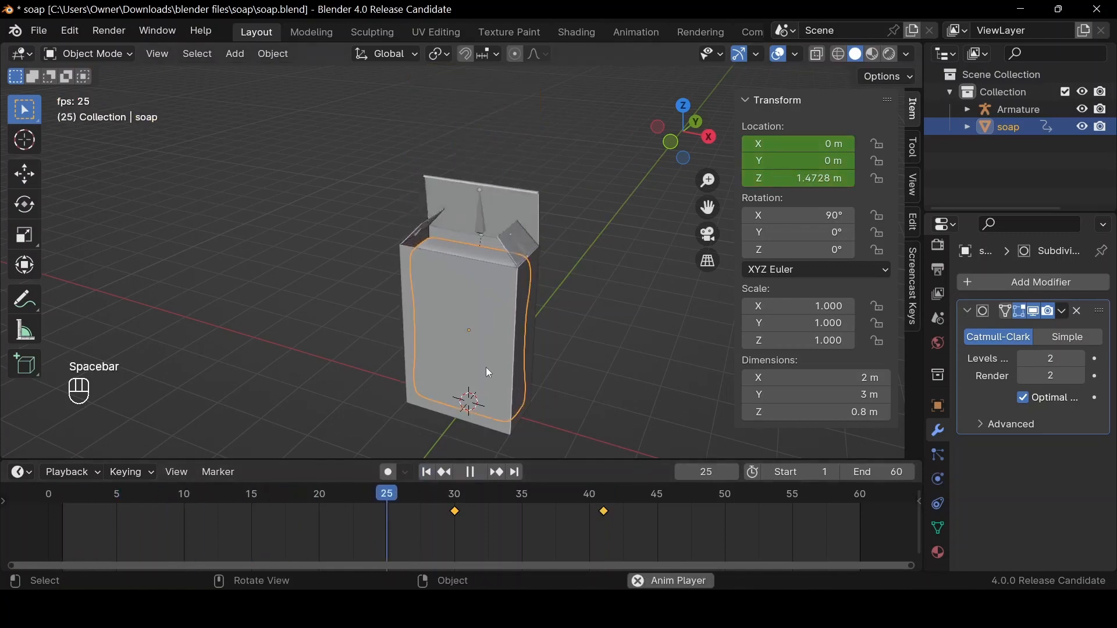
pyautogui.press('space')
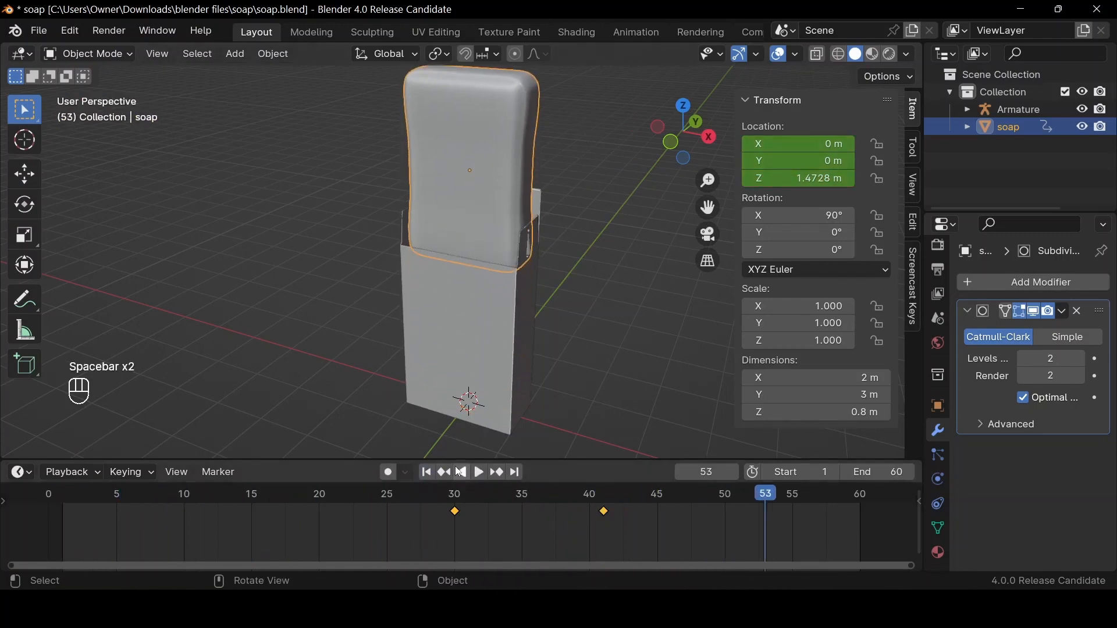
pyautogui.click(427, 473)
pyautogui.press('space')
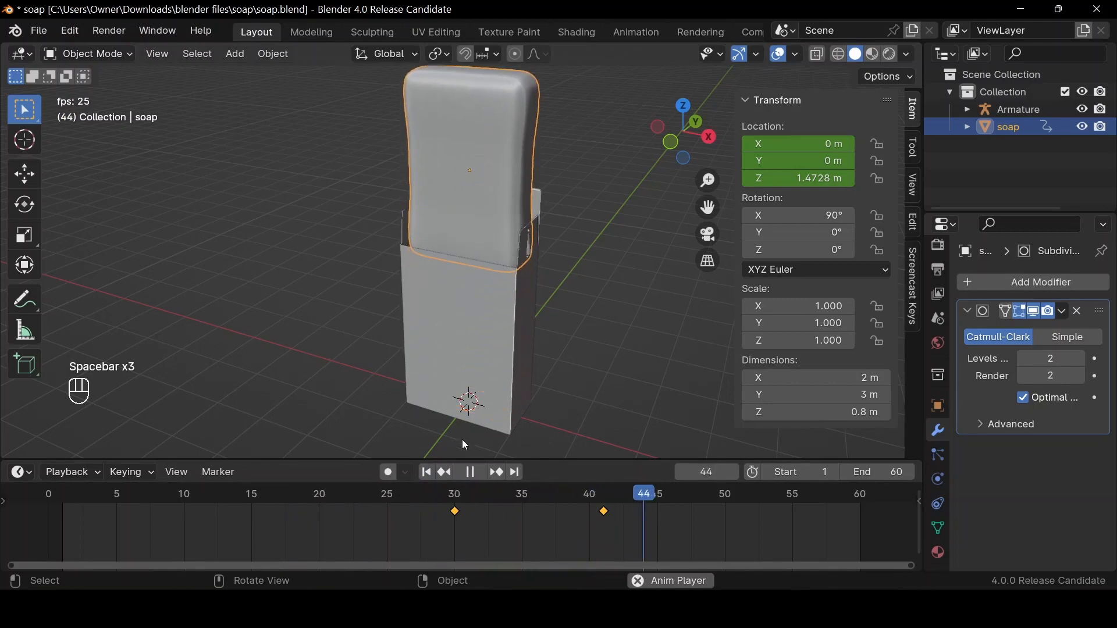
pyautogui.press('space')
pyautogui.click(429, 475)
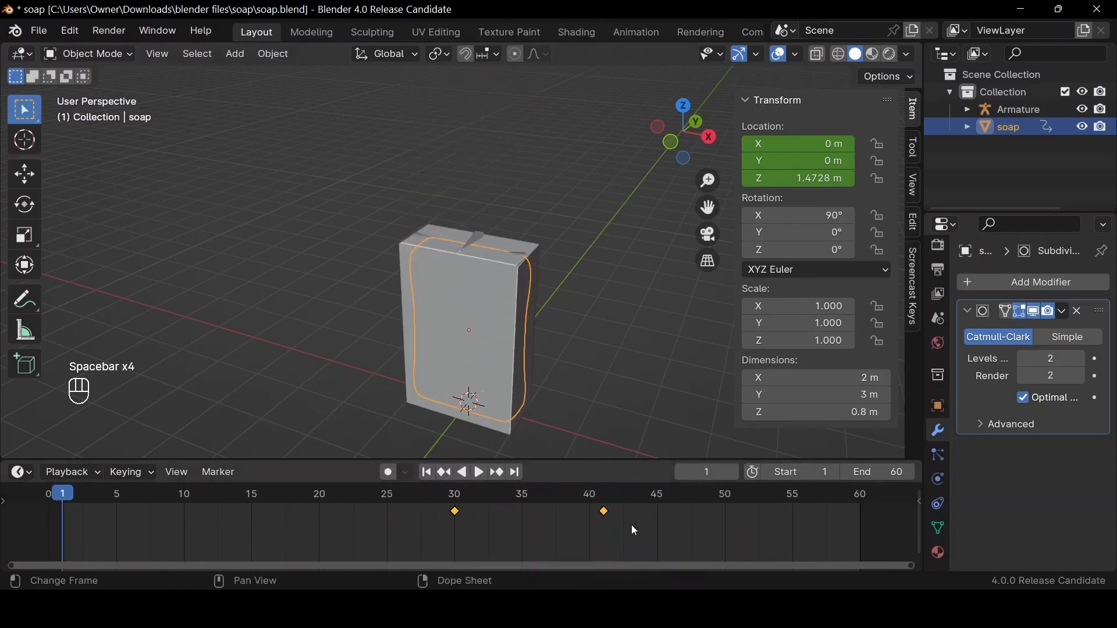
pyautogui.moveTo(383, 514); pyautogui.dragTo(440, 504)
pyautogui.press('space')
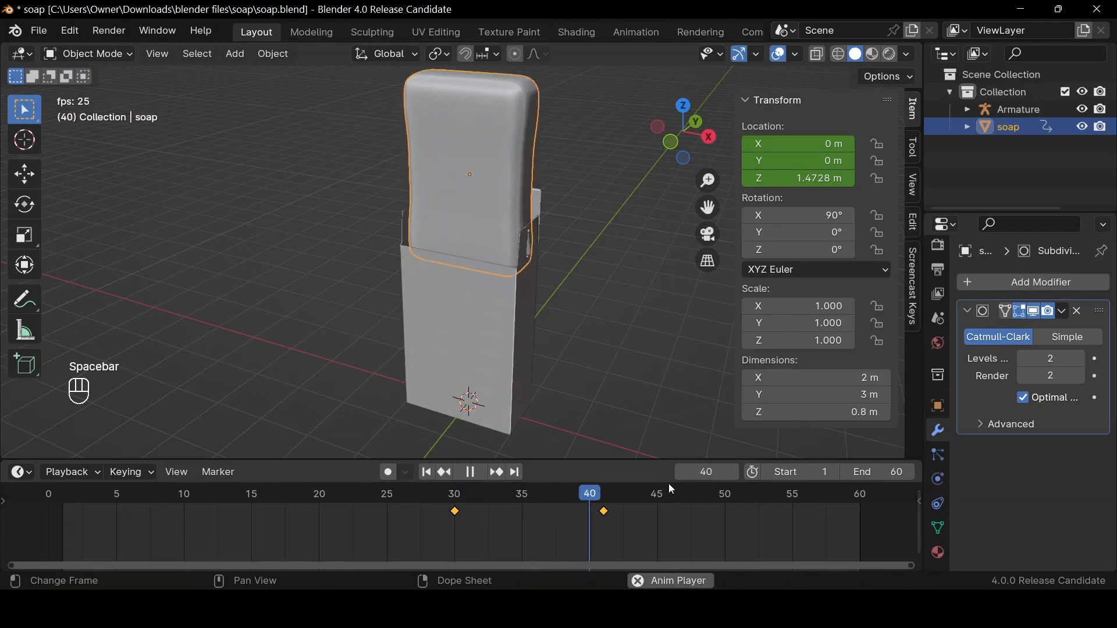
pyautogui.press('space')
# Switch the timeline to the Graph Editor, frame the soap's curves, expand its Object Transforms channels and hide the X Location curve
pyautogui.scroll(-3, 485, 515)
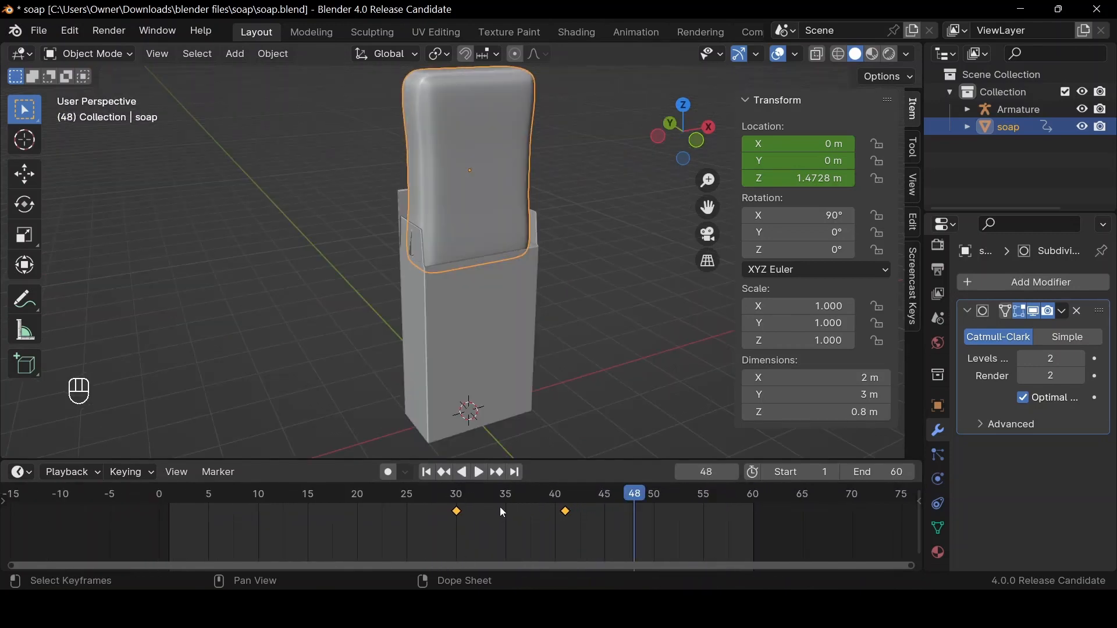
pyautogui.hotkey('ctrl', 'Tab')
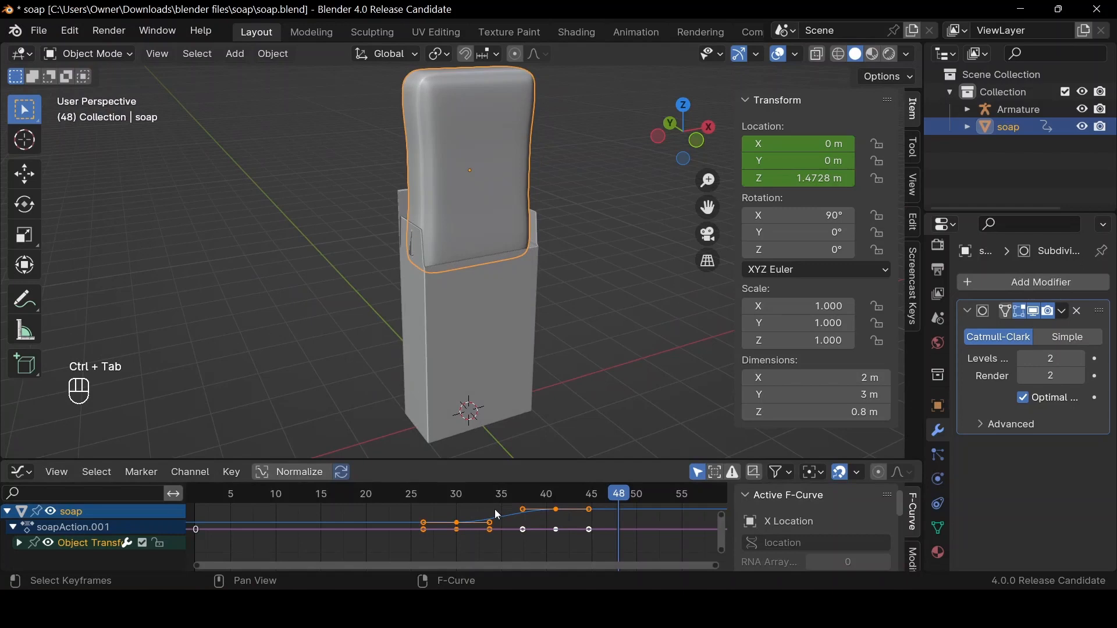
pyautogui.press('Home')
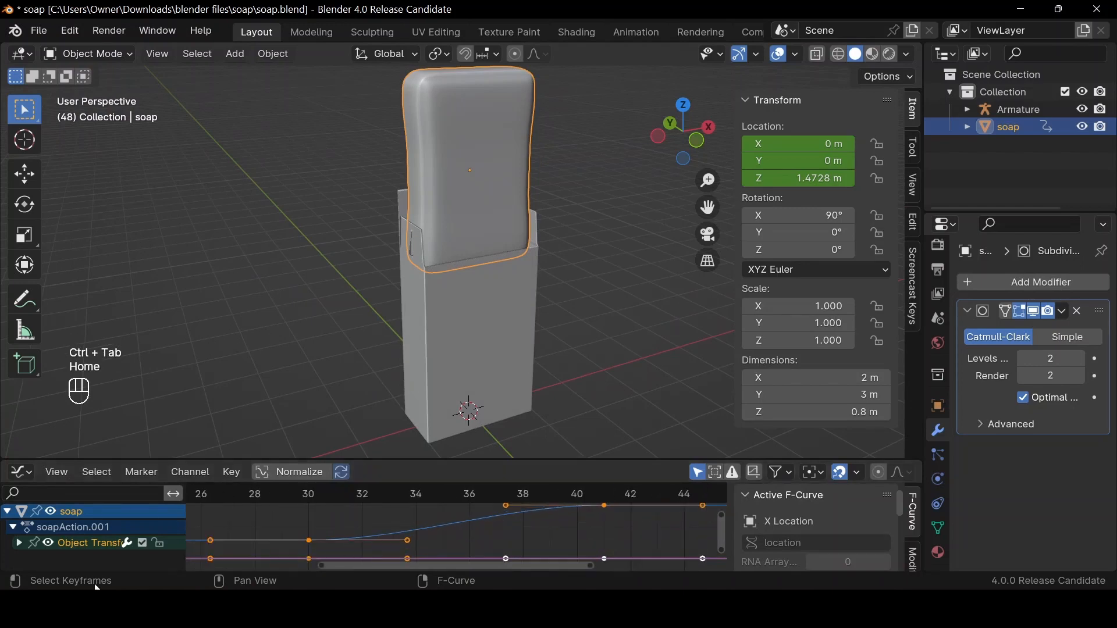
pyautogui.click(19, 543)
pyautogui.scroll(-2, 47, 550)
pyautogui.scroll(2, 59, 547)
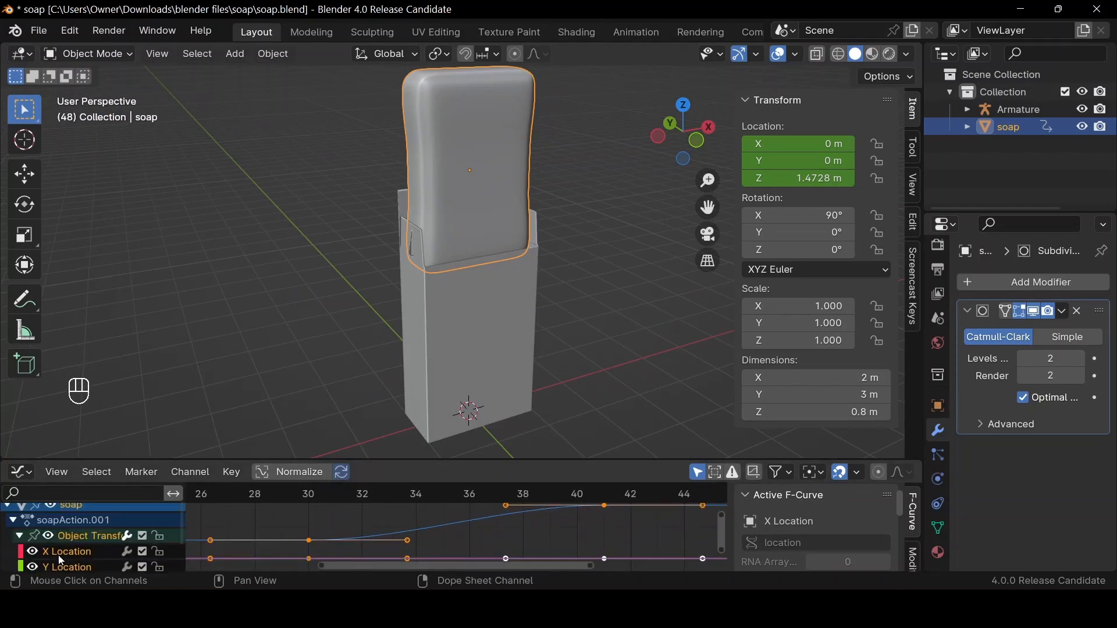
pyautogui.scroll(-2, 61, 560)
pyautogui.click(32, 517)
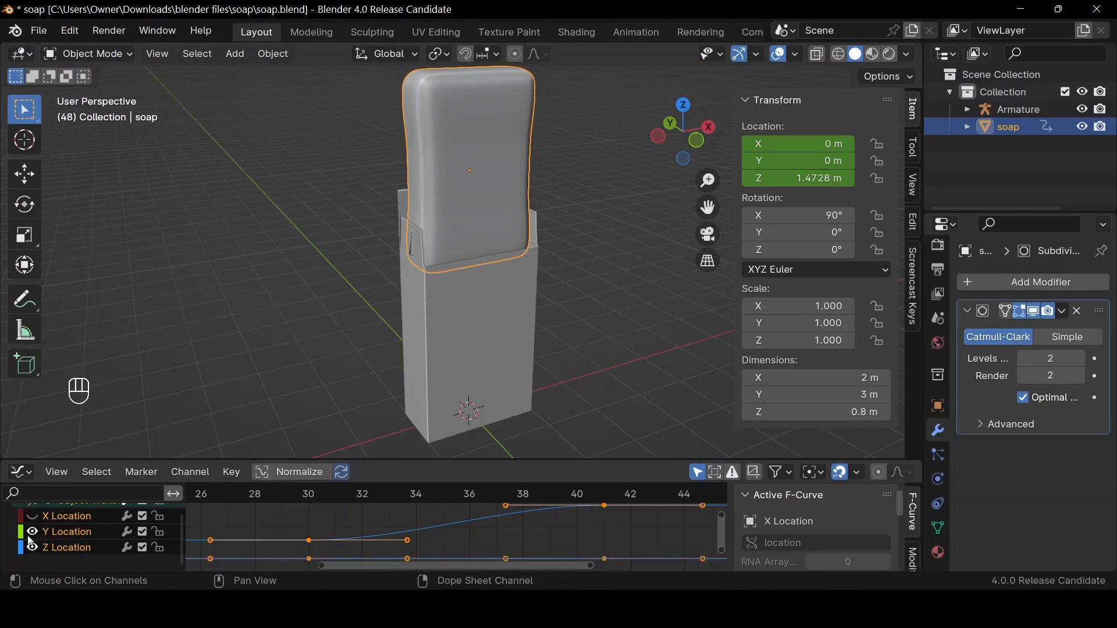
# Enlarge the Graph Editor area upward and reselect the soap so its curves are displayed
pyautogui.click(158, 457)
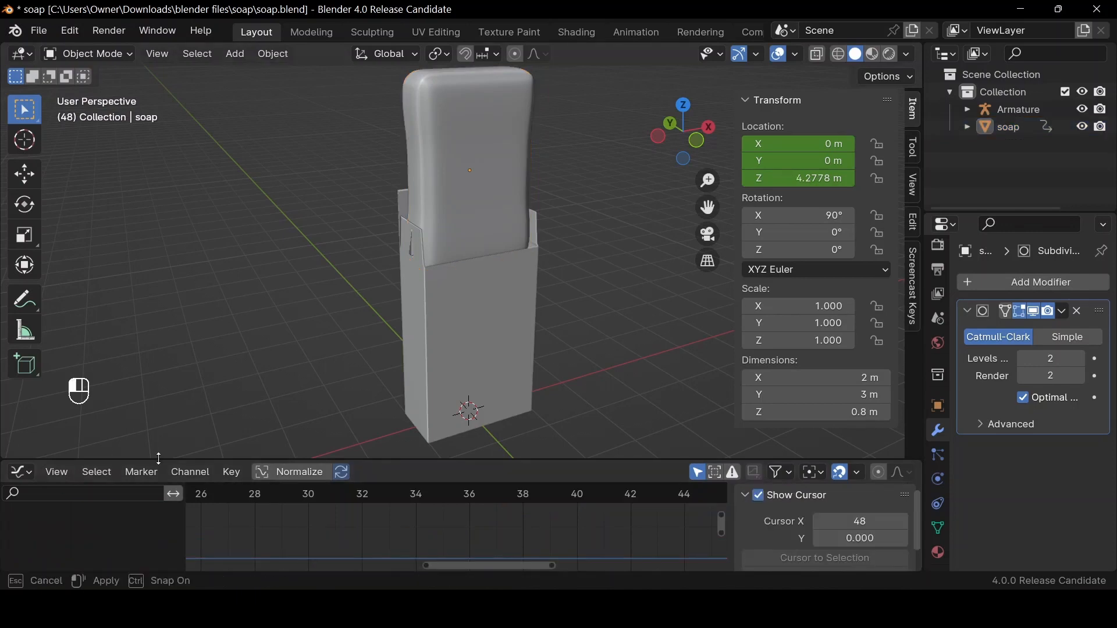
pyautogui.moveTo(158, 460); pyautogui.dragTo(157, 390)
pyautogui.click(472, 196)
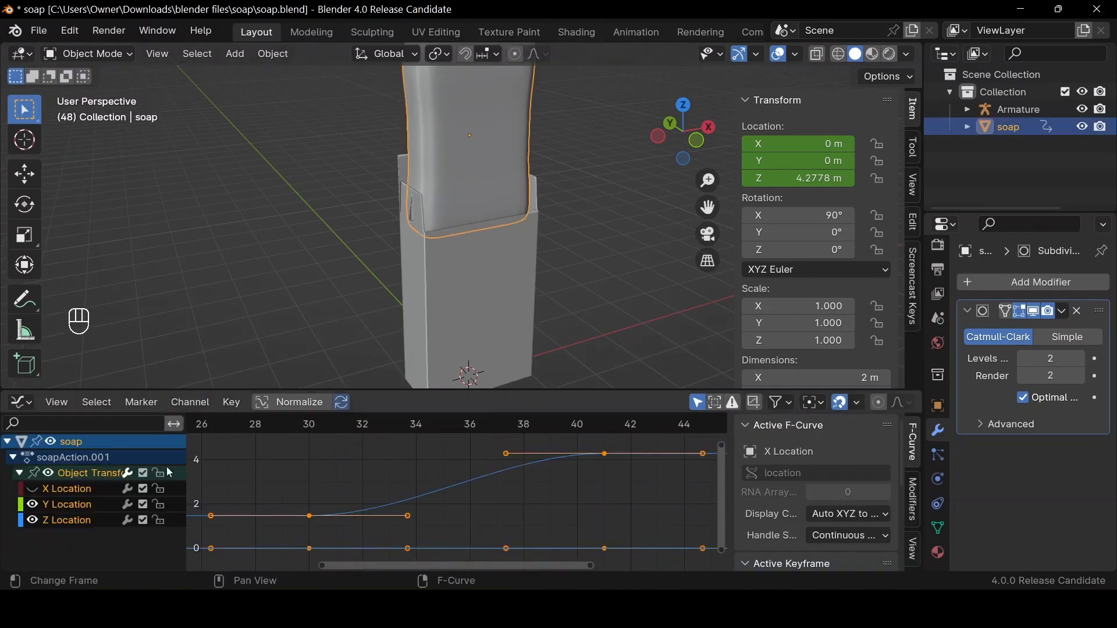
# Isolate the soap's X Location curve by hiding Y Location and Z Location, and frame it in the Graph Editor
pyautogui.click(32, 505)
pyautogui.click(32, 521)
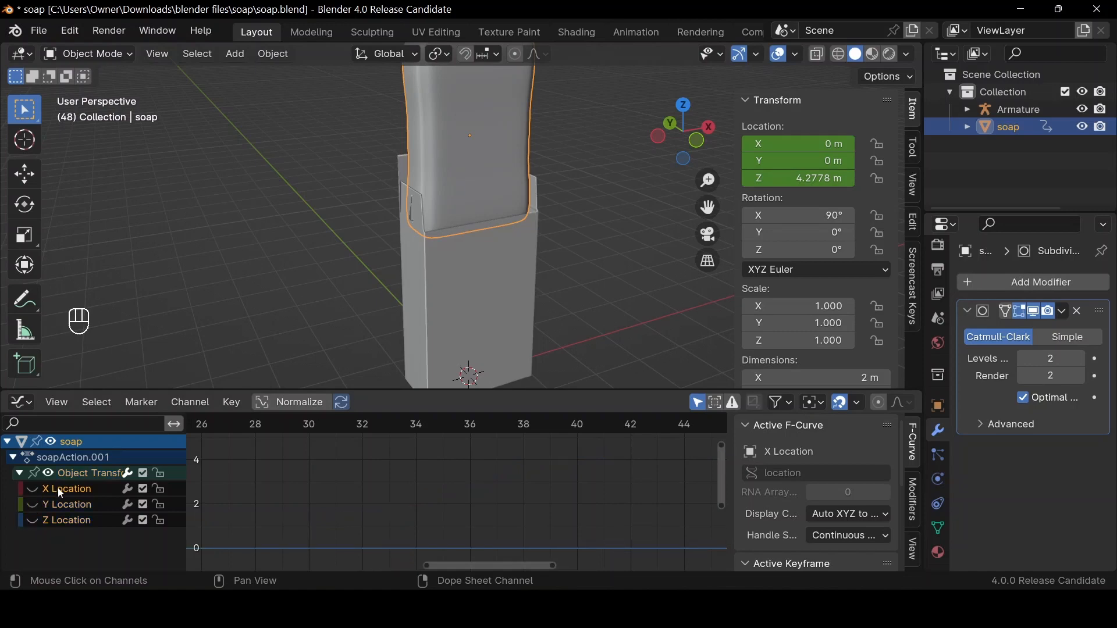
pyautogui.click(30, 499)
pyautogui.click(29, 492)
pyautogui.click(25, 508)
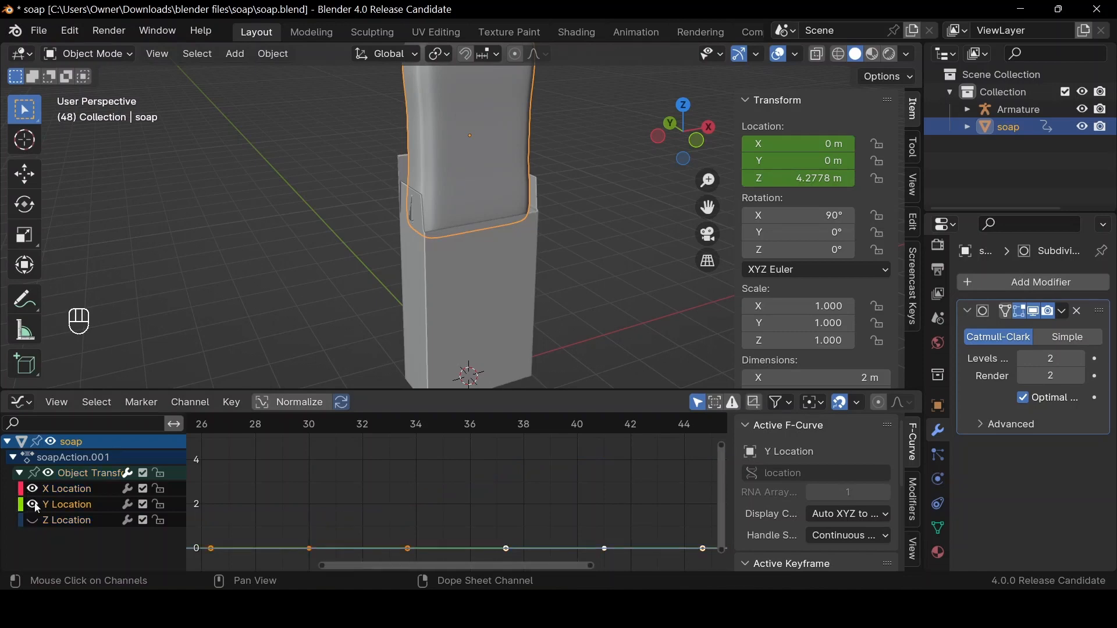
pyautogui.click(33, 504)
pyautogui.click(61, 490)
pyautogui.press('Home')
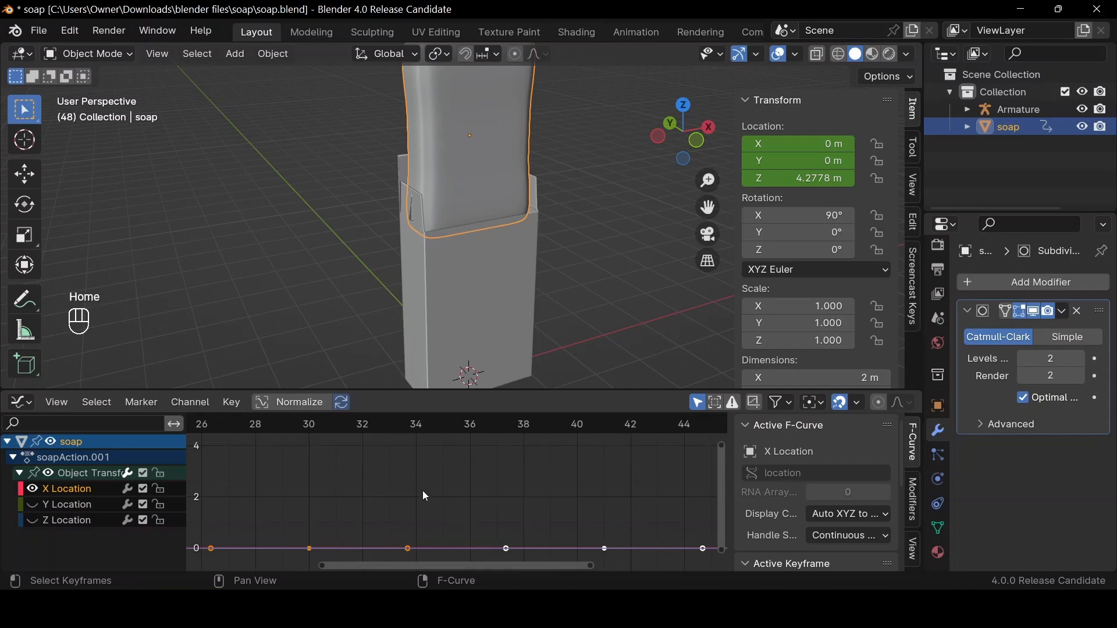
# Hide the X Location curve and show only the soap's Y Location curve with its channel selected
pyautogui.click(33, 491)
pyautogui.click(34, 502)
pyautogui.click(60, 508)
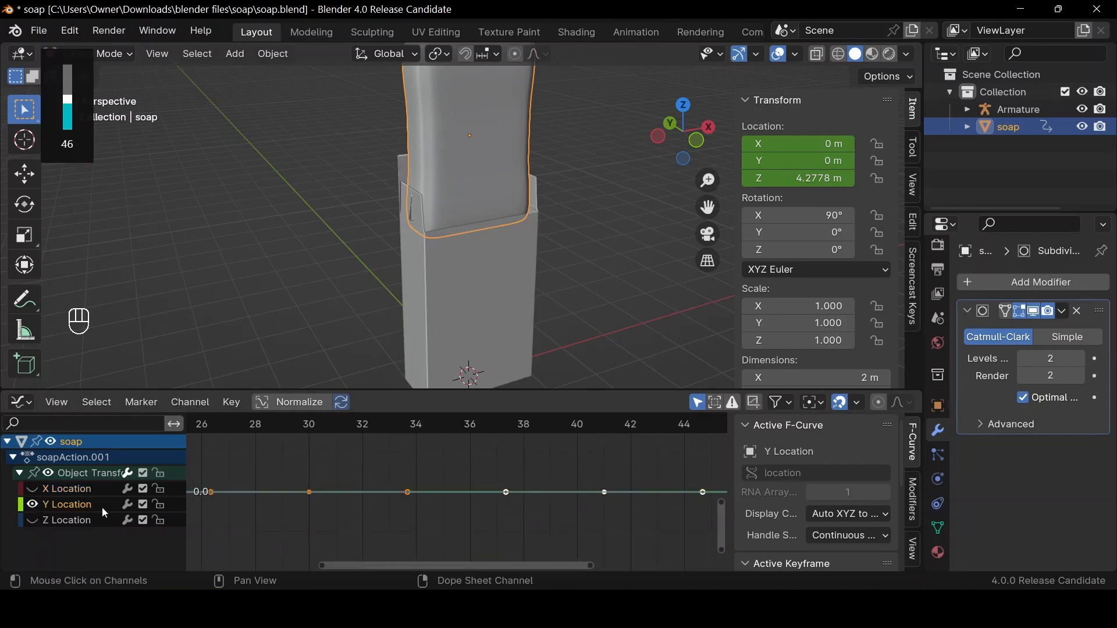
# Hide the soap's Y Location curve and display only its Z Location curve, framed in the graph editor
pyautogui.press('Home')
pyautogui.click(33, 505)
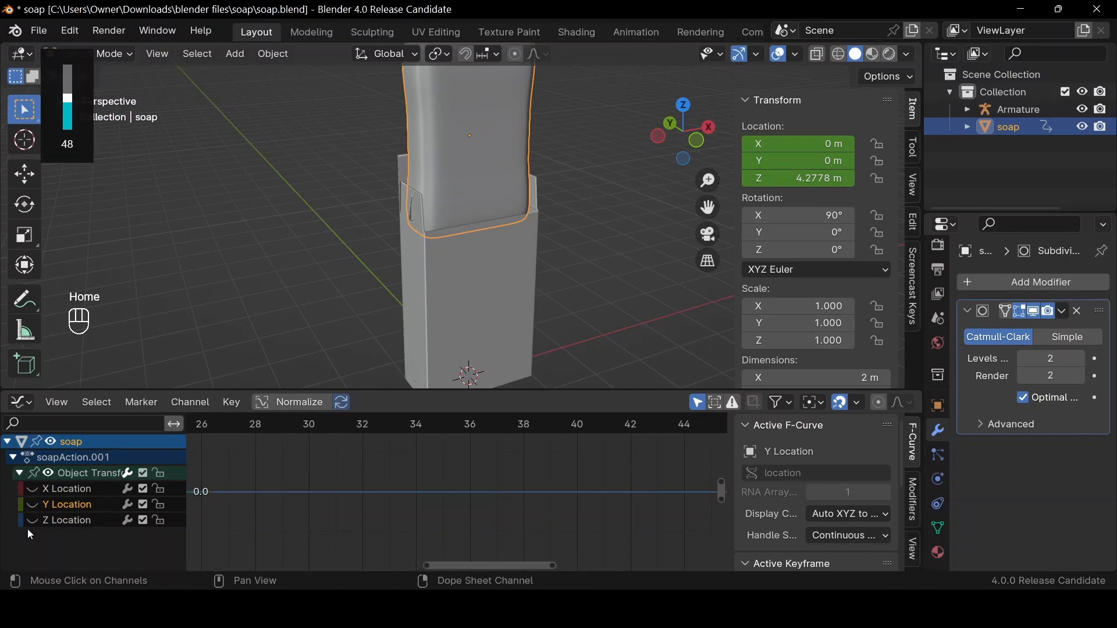
pyautogui.click(32, 522)
pyautogui.click(67, 519)
pyautogui.press('Home')
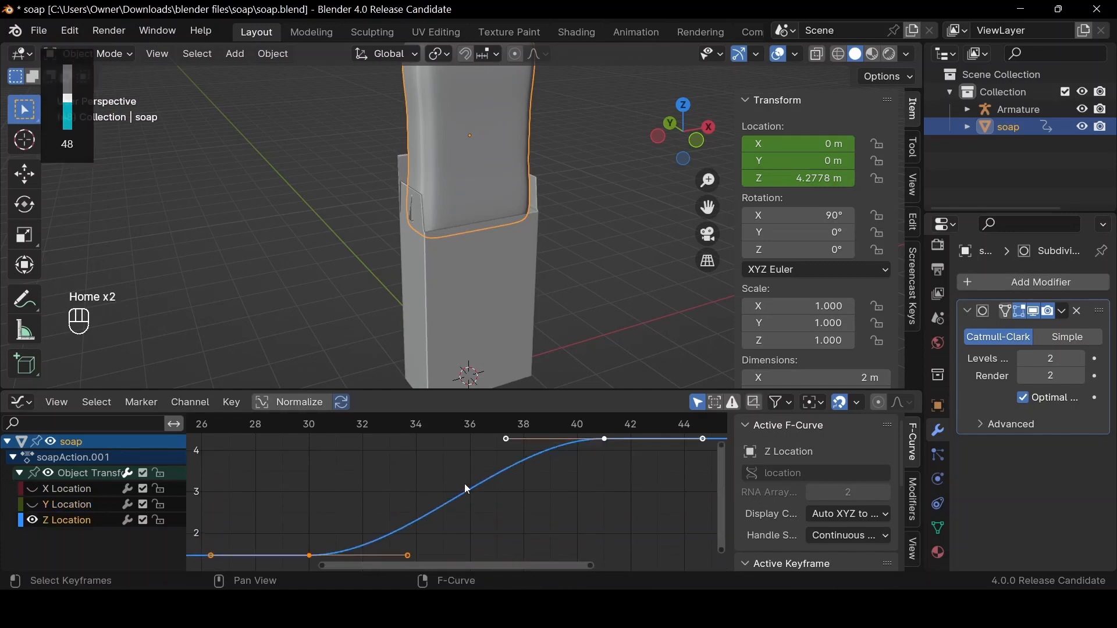
# Raise the outgoing handle of the frame 30 keyframe directly above it for a fast rise, and return to the timeline
pyautogui.click(409, 556)
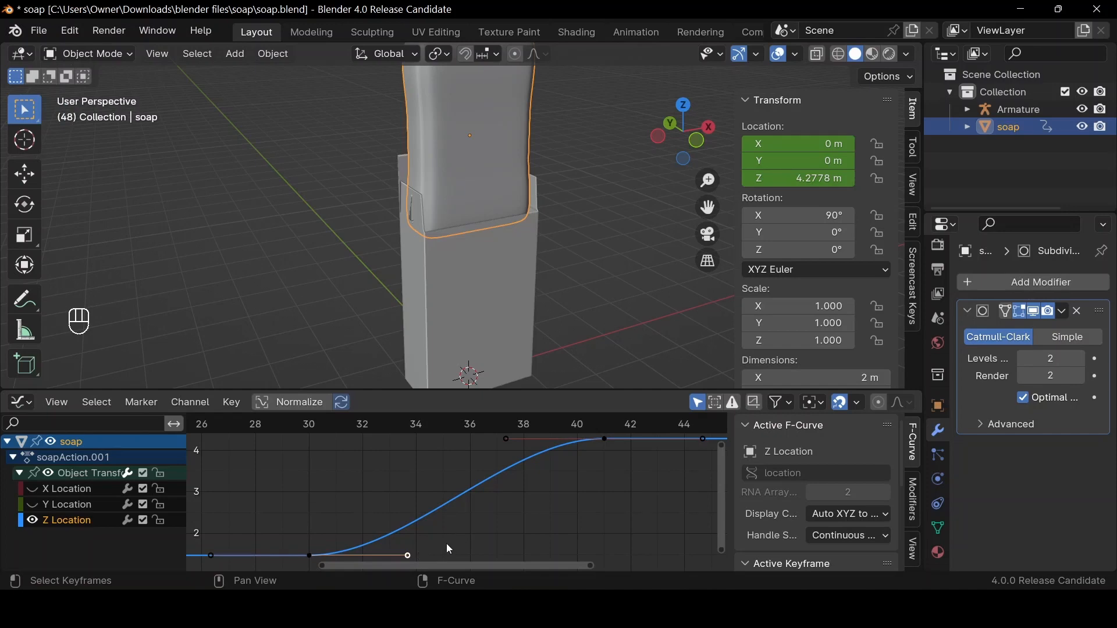
pyautogui.press('g')
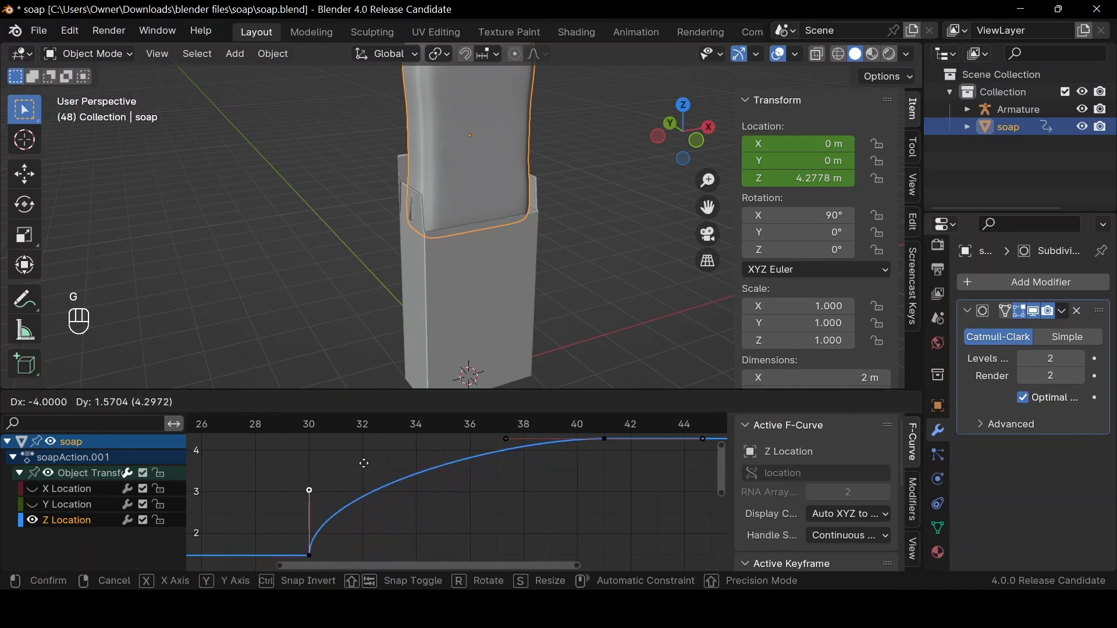
pyautogui.click(360, 464)
pyautogui.hotkey('ctrl', 'Tab')
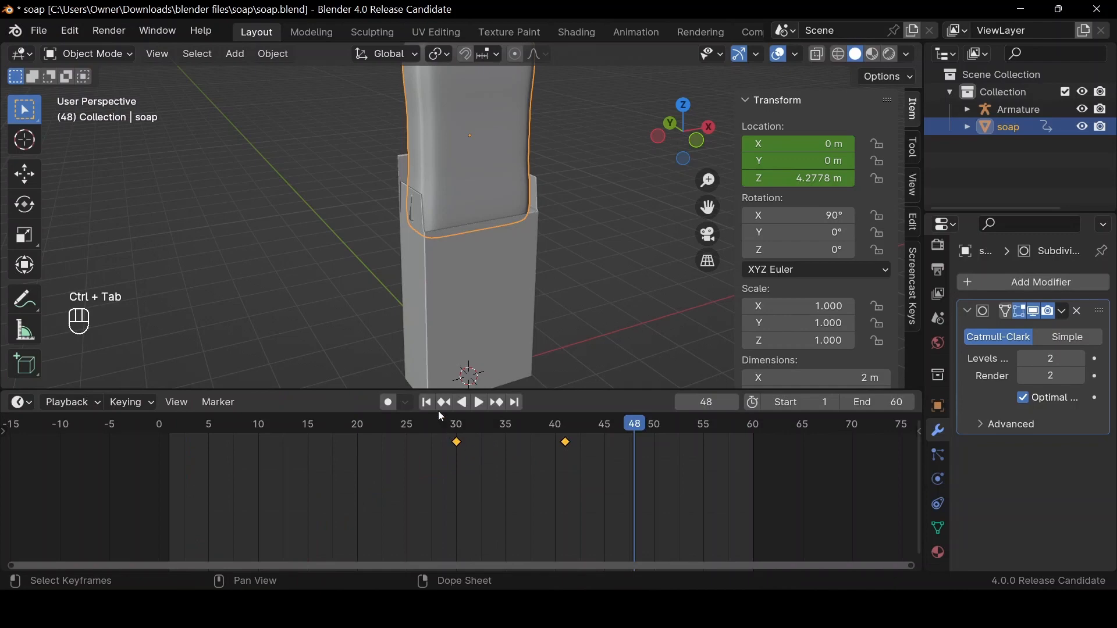
# Play the animation from the first frame several times, checking the soap's rise from different angles
pyautogui.press('space')
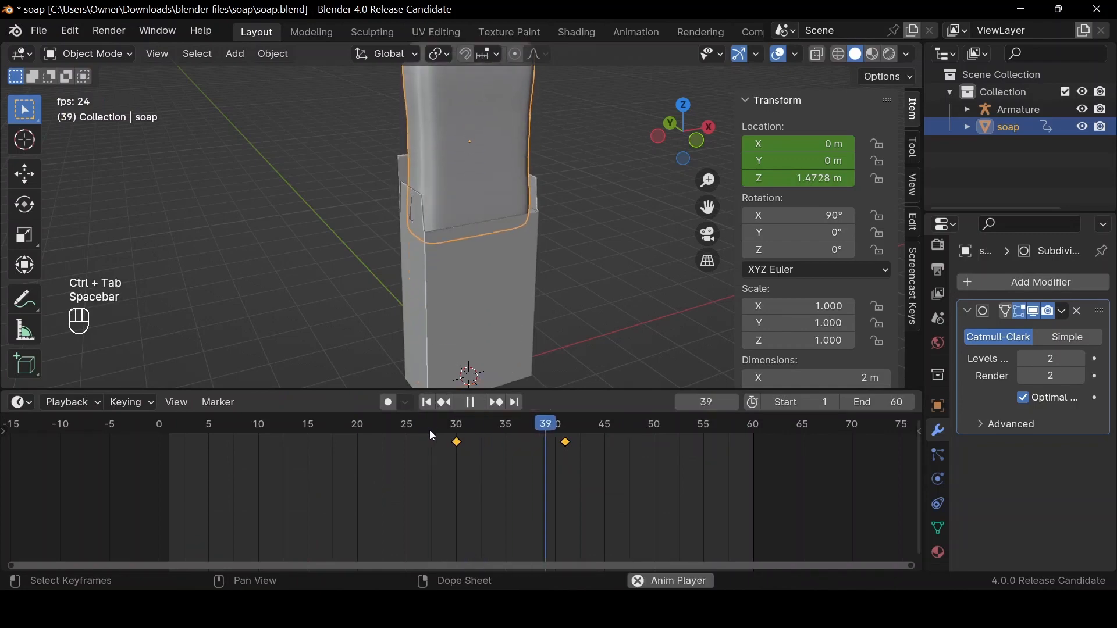
pyautogui.press('space')
pyautogui.click(427, 404)
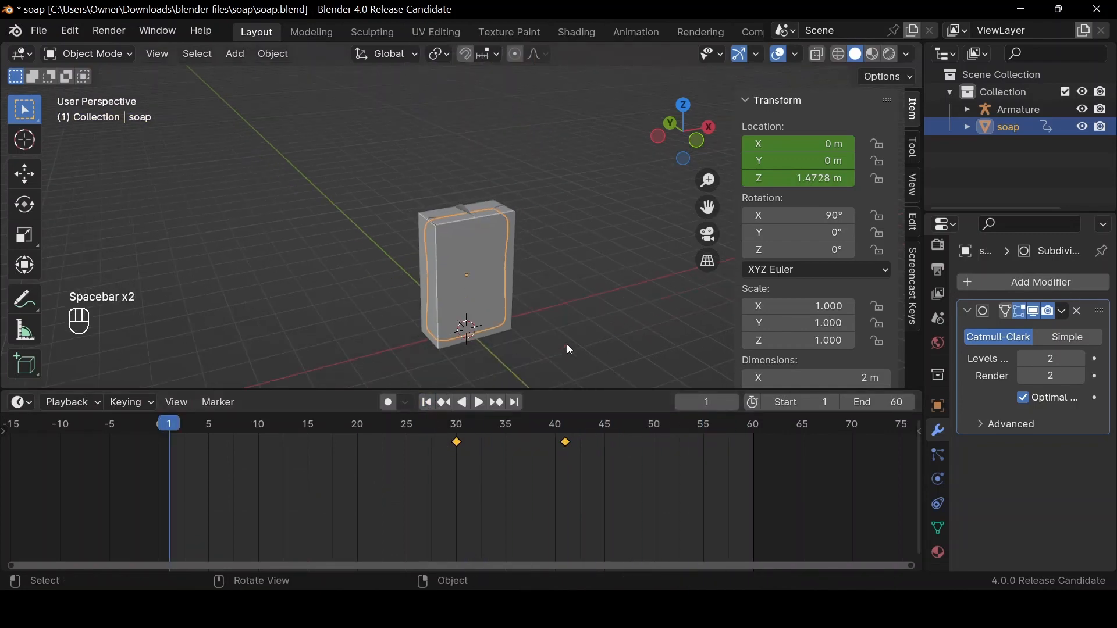
pyautogui.press('space')
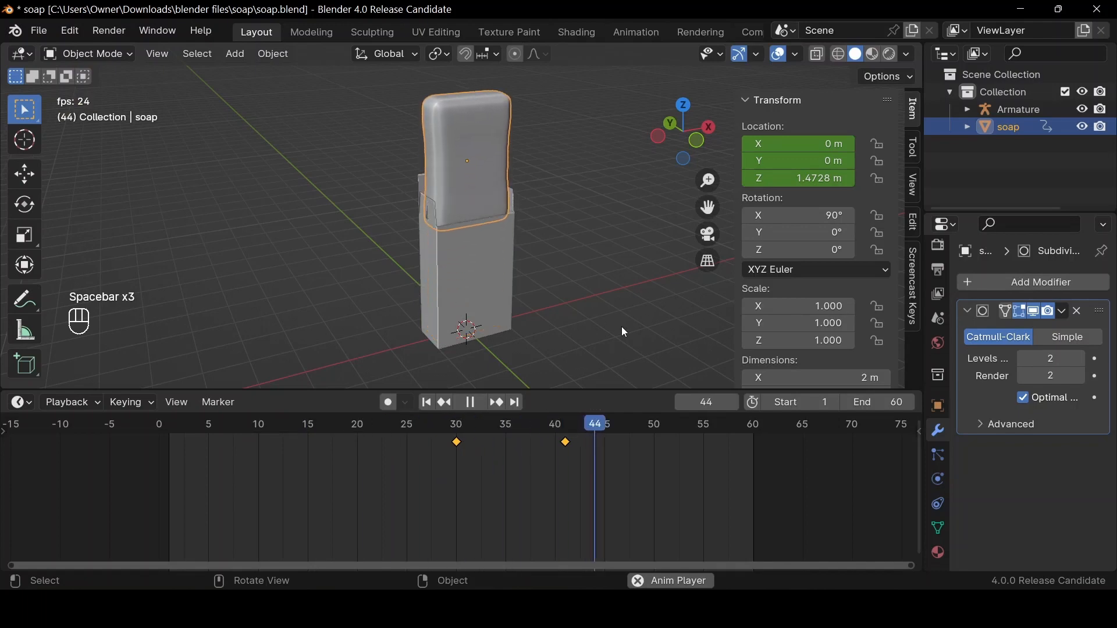
pyautogui.press('space')
pyautogui.click(429, 405)
pyautogui.press('space')
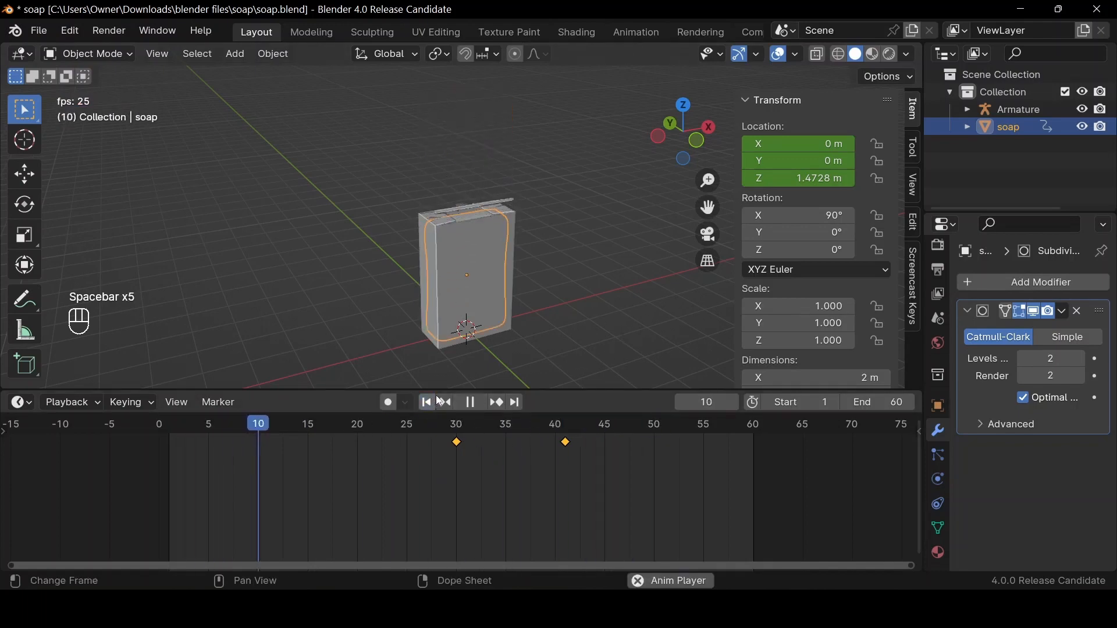
pyautogui.press('space')
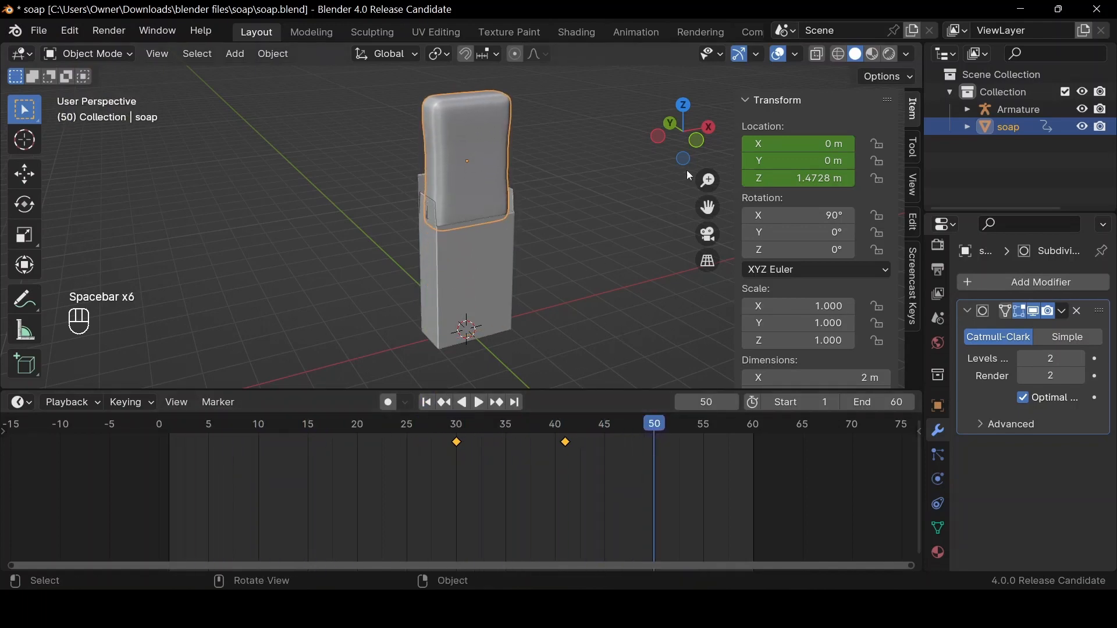
pyautogui.moveTo(685, 140); pyautogui.dragTo(675, 140)
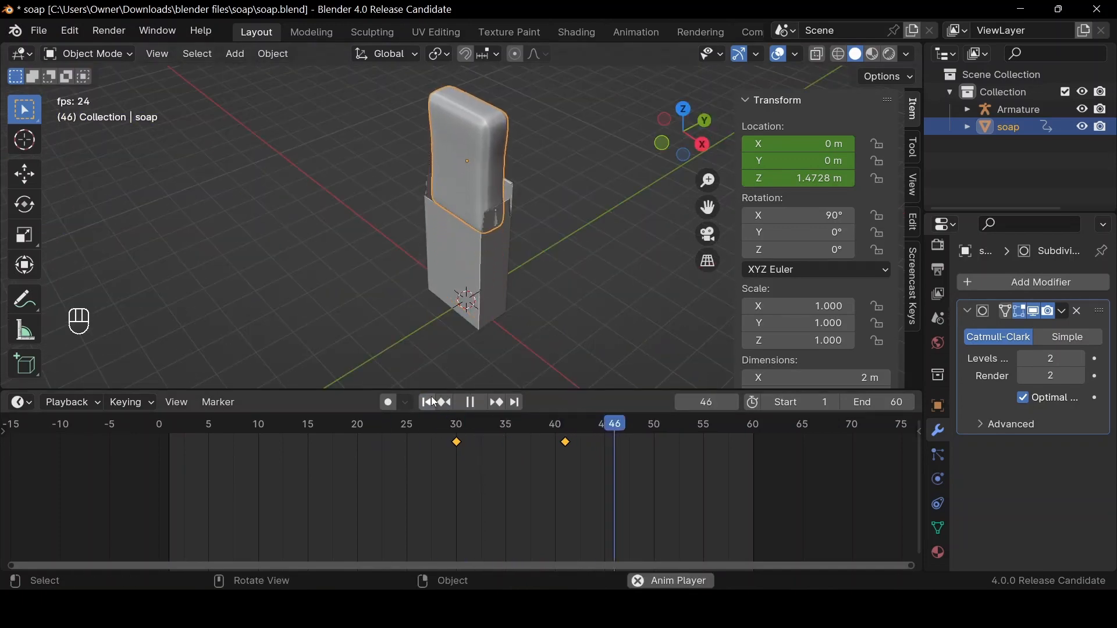
pyautogui.press('space')
pyautogui.click(429, 403)
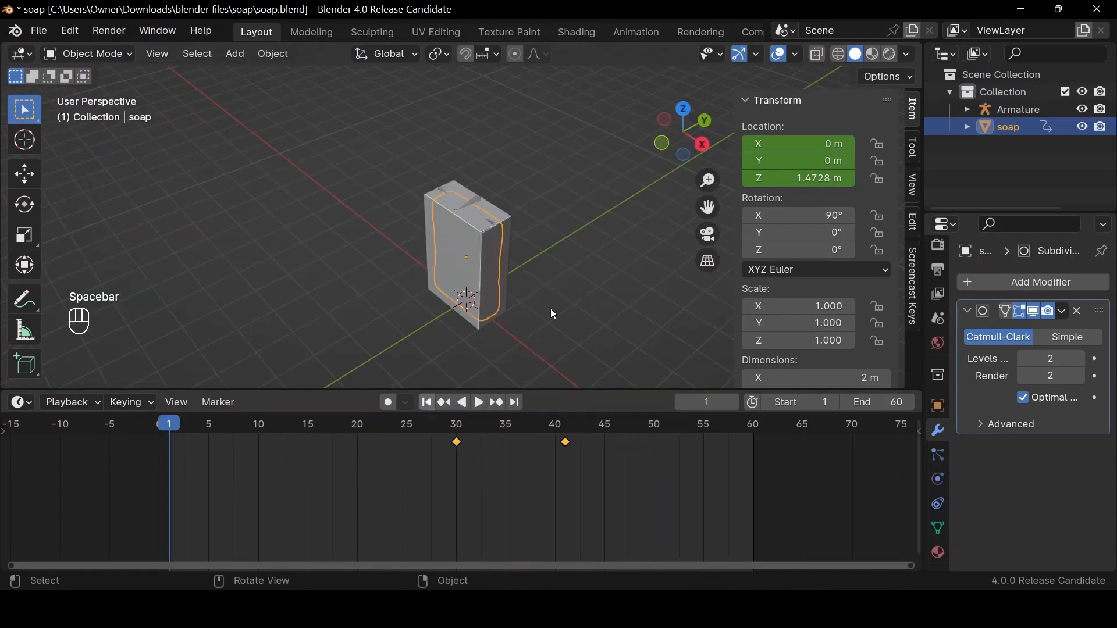
# Hide the viewport overlays and check the soap against the box flaps by playing and scrubbing to about frame 32
pyautogui.click(782, 58)
pyautogui.press('space')
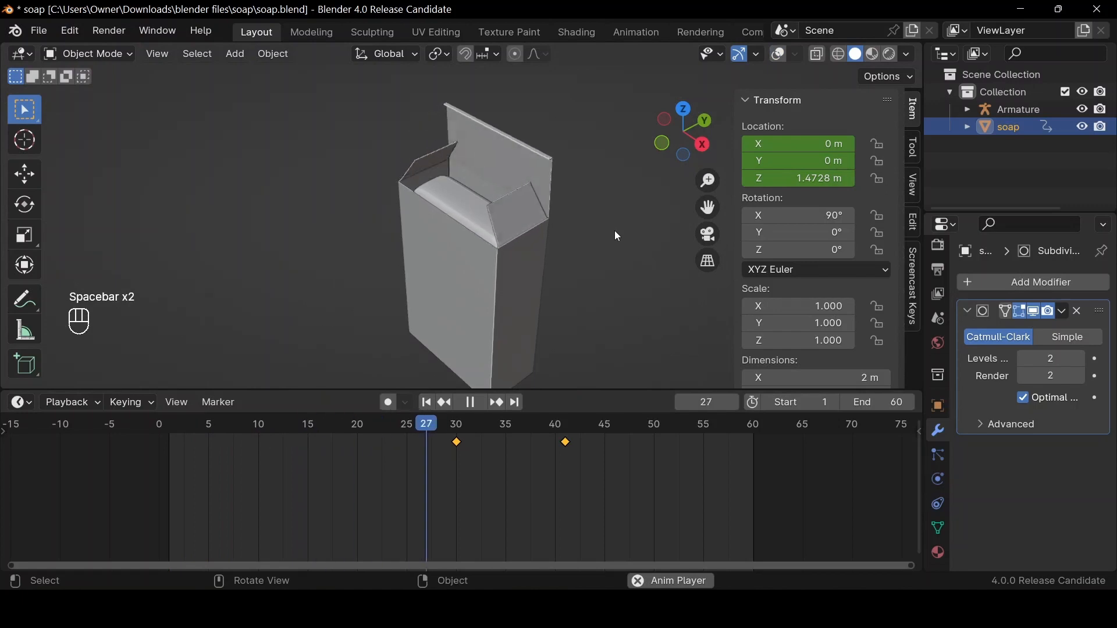
pyautogui.press('space')
pyautogui.click(460, 426)
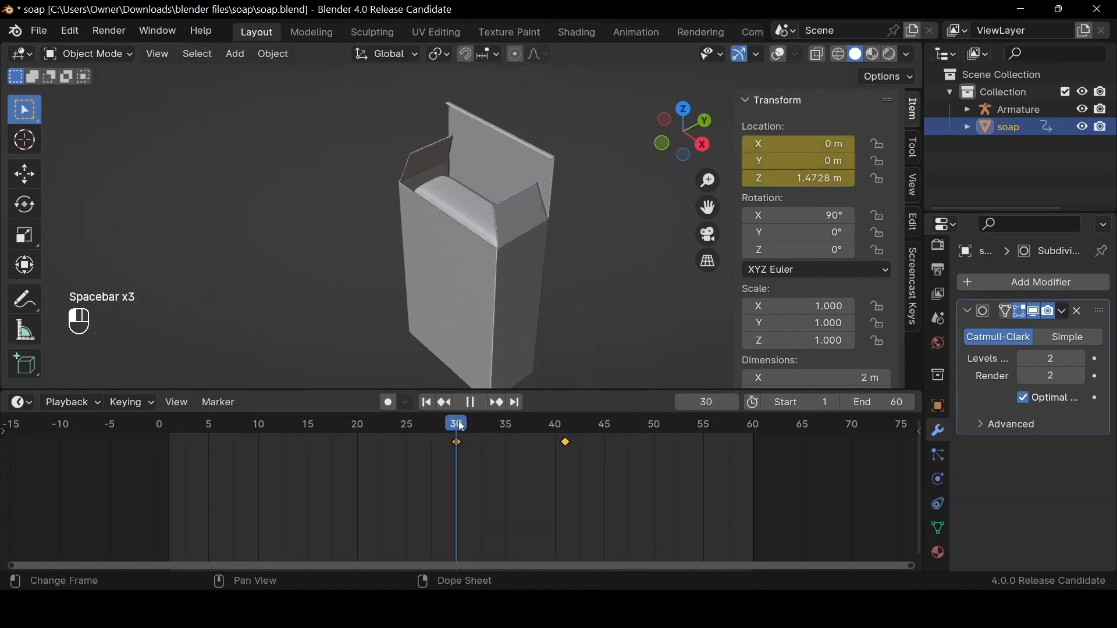
pyautogui.moveTo(462, 428); pyautogui.dragTo(482, 421)
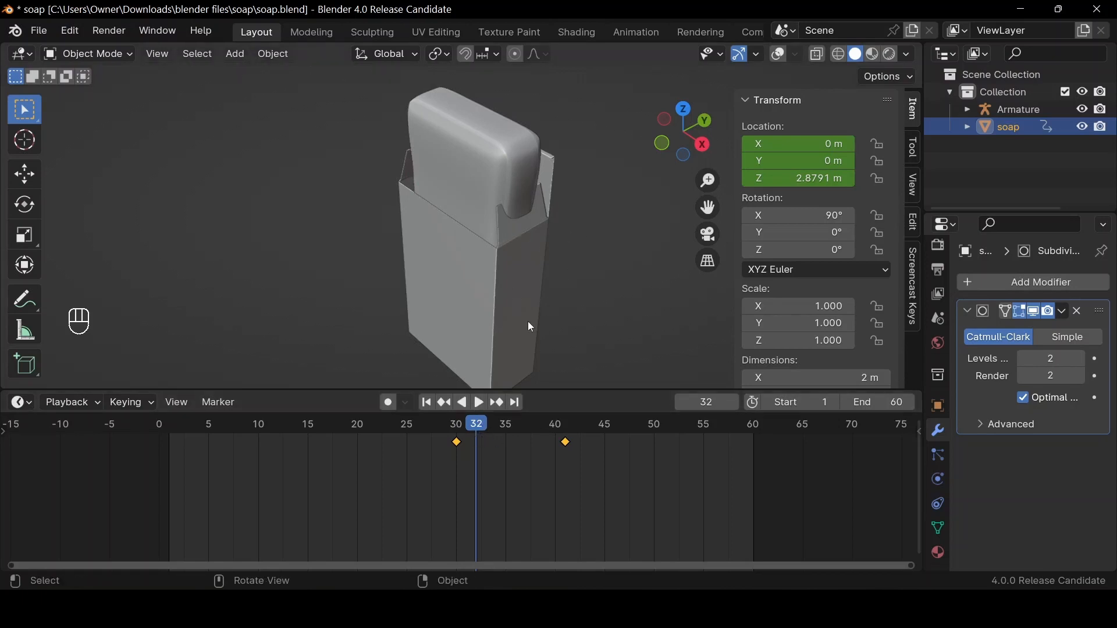
# Shift both soap keyframes three frames later to frames 33 and 44, and check the motion around the box flaps
pyautogui.press('g')
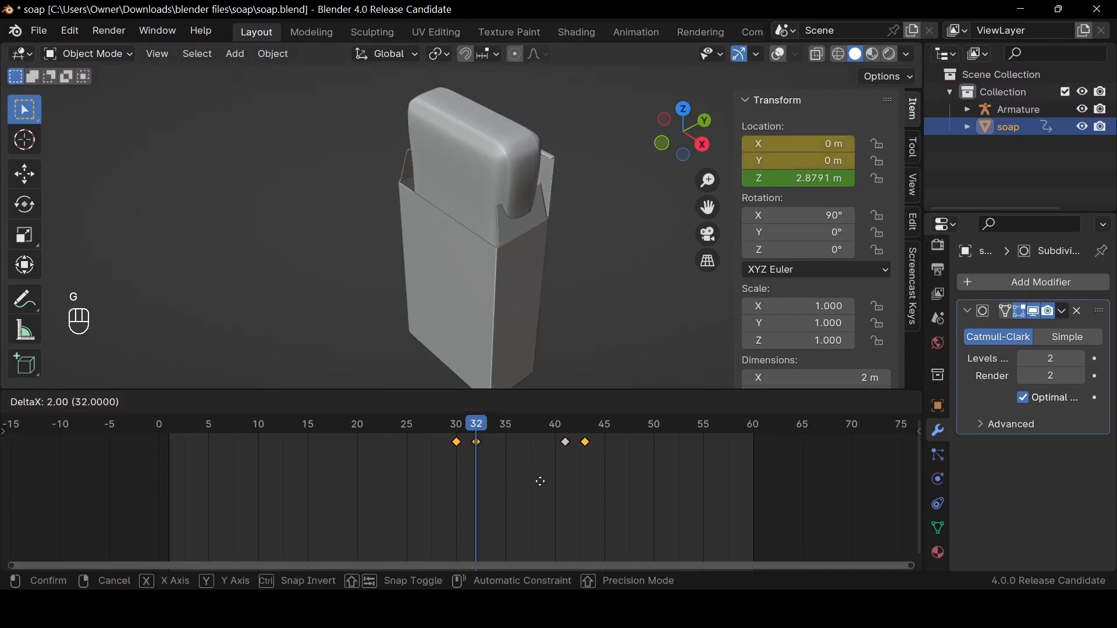
pyautogui.rightClick(541, 483)
pyautogui.press('a')
pyautogui.press('g')
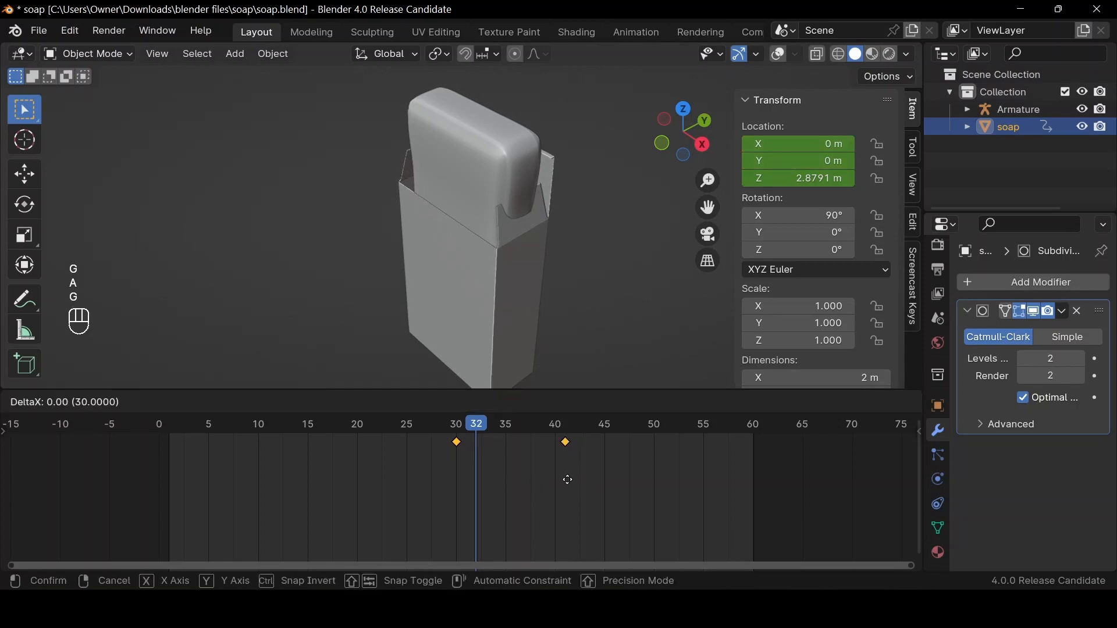
pyautogui.click(598, 486)
pyautogui.press('space')
pyautogui.press('space')
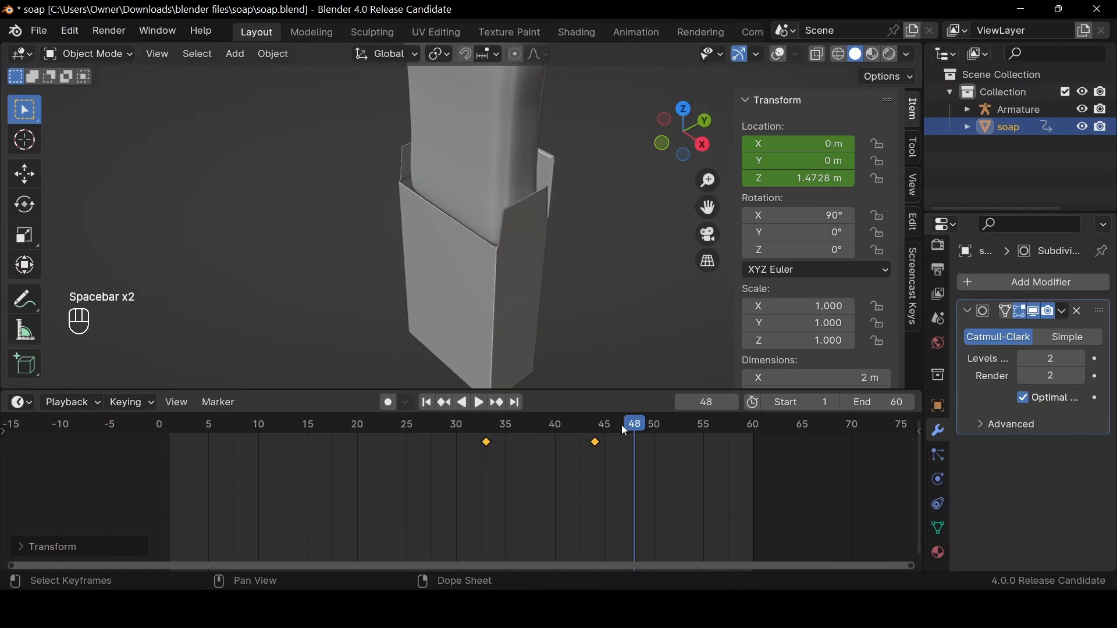
pyautogui.moveTo(626, 432); pyautogui.dragTo(526, 431)
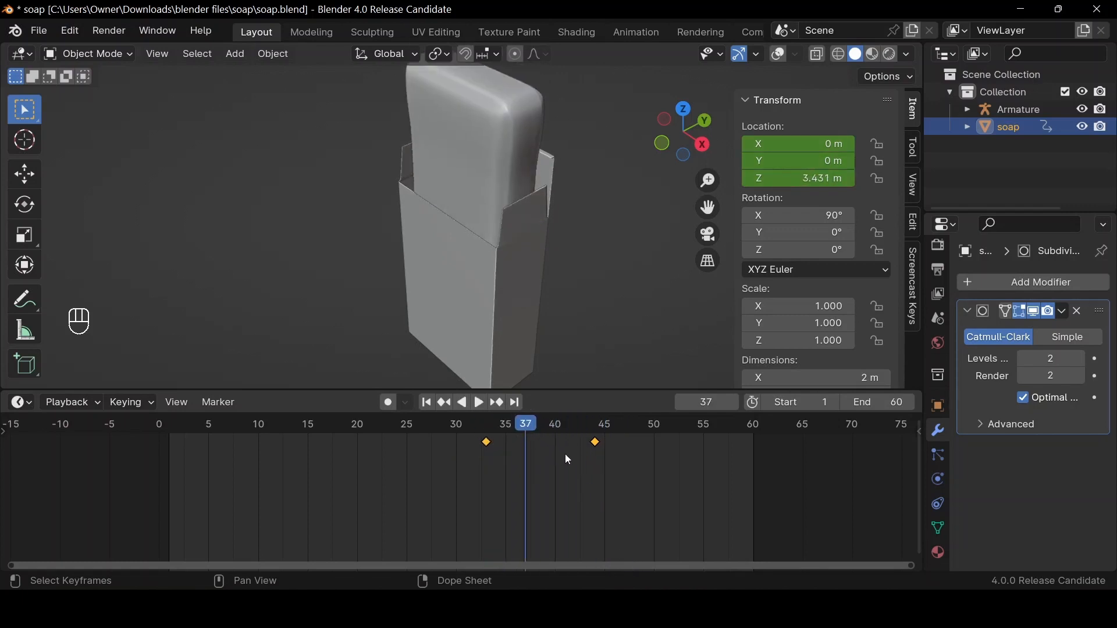
# Shift both soap keyframes to frames 39 and 50 and play back the new timing
pyautogui.press('g')
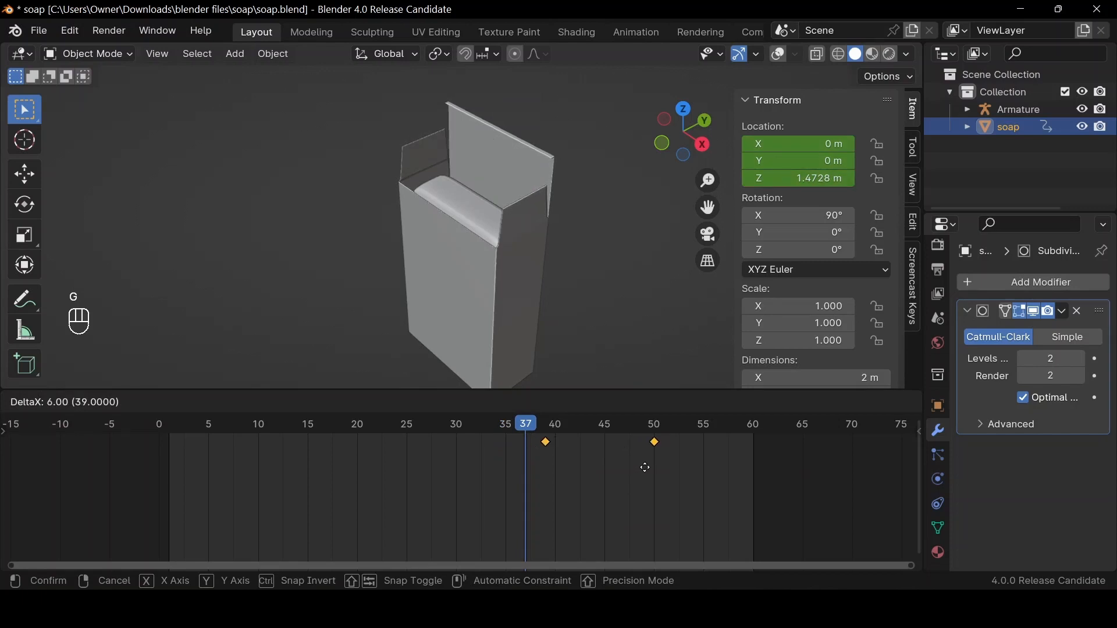
pyautogui.click(643, 468)
pyautogui.press('space')
pyautogui.press('space')
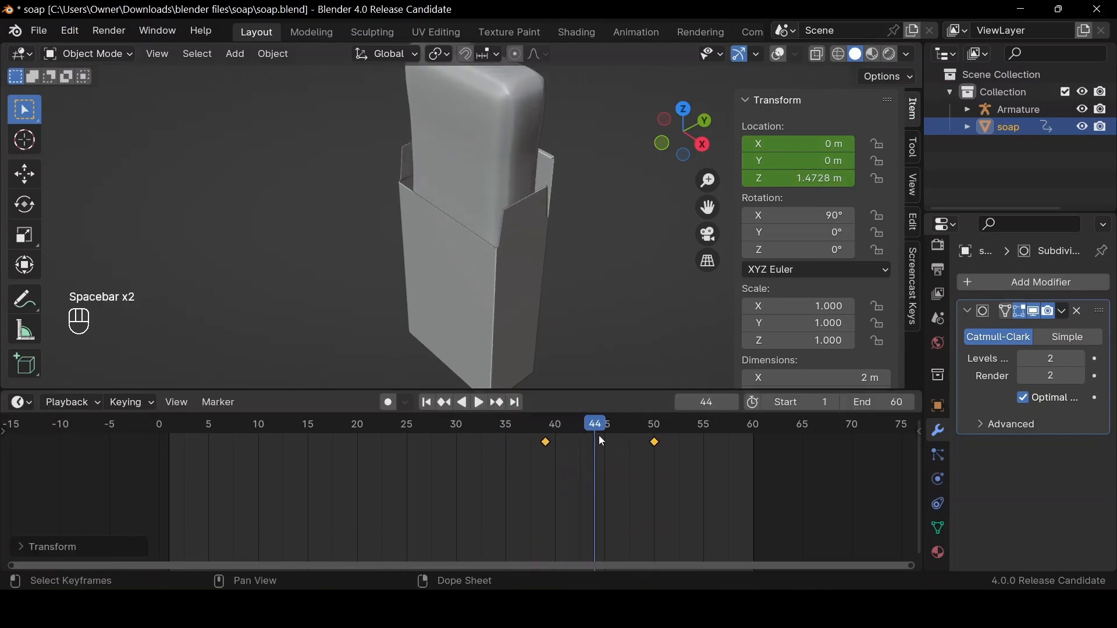
pyautogui.press('space')
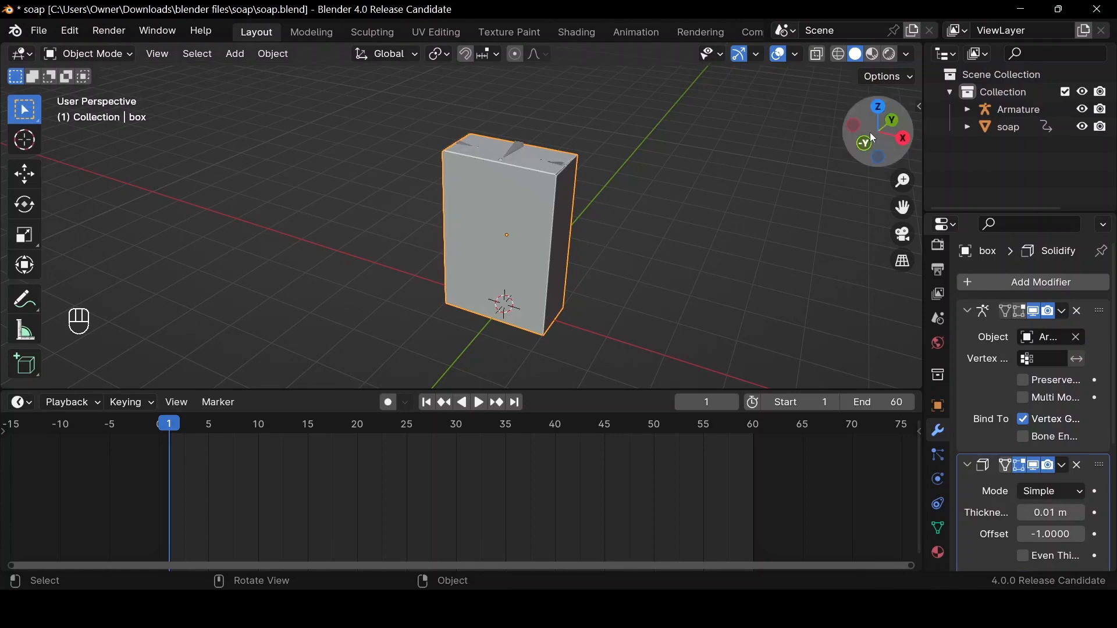
# Apply the object transform of the box
pyautogui.moveTo(873, 139); pyautogui.dragTo(883, 203)
pyautogui.moveTo(851, 141); pyautogui.dragTo(818, 143)
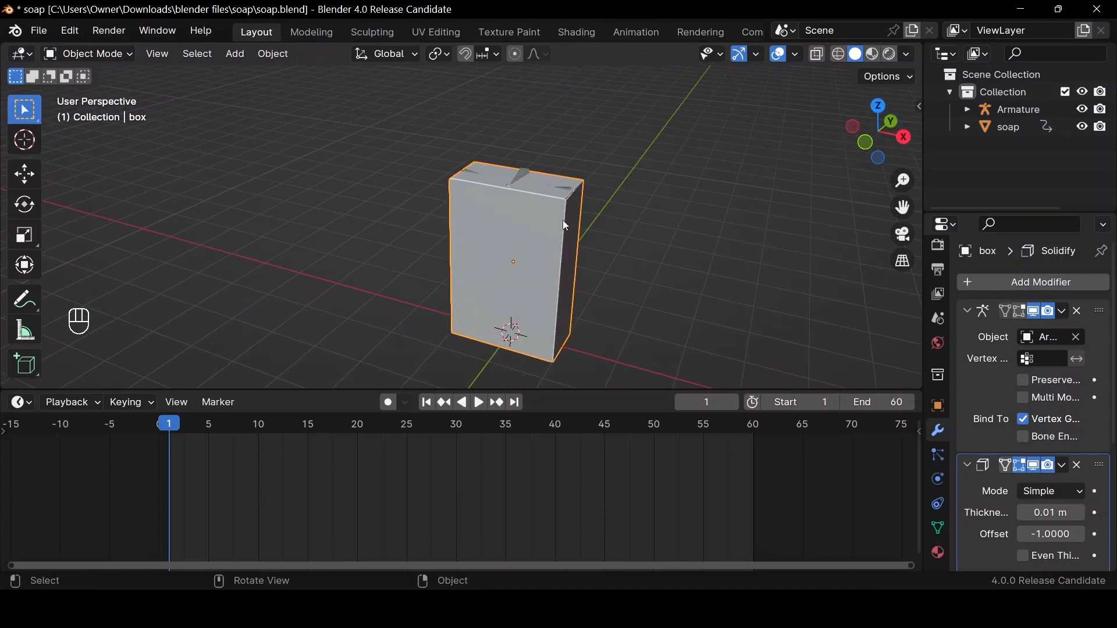
pyautogui.hotkey('ctrl', 'a')
pyautogui.click(616, 232)
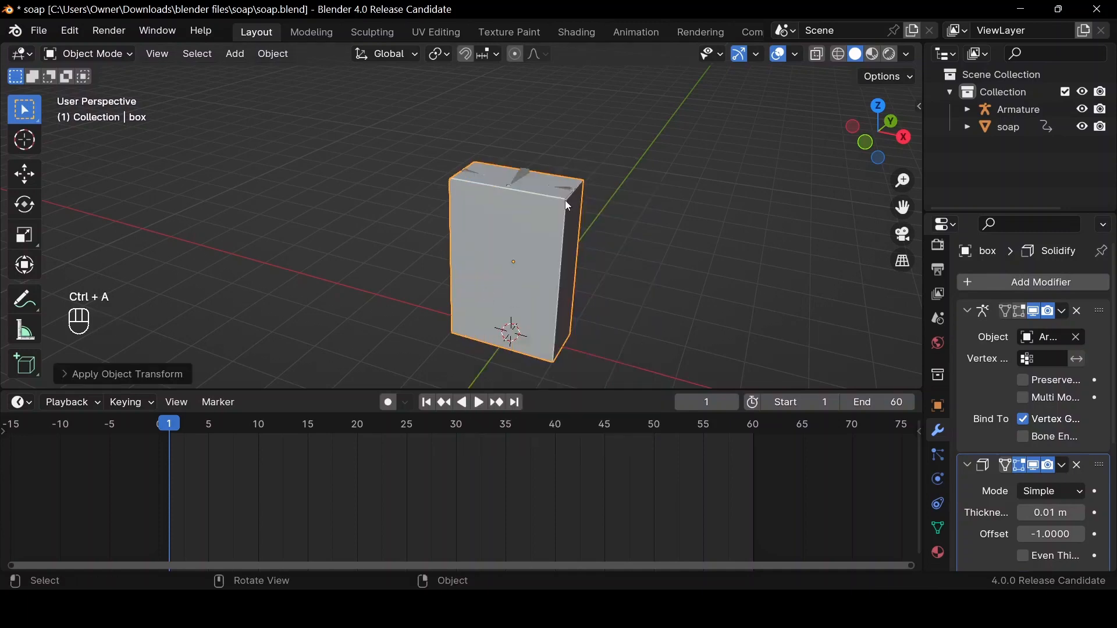
# Switch to the UV Editing workspace and unwrap all faces of the box with Smart UV Project at a 66° angle limit
pyautogui.click(452, 36)
pyautogui.moveTo(858, 143); pyautogui.dragTo(892, 137)
pyautogui.press('s')
pyautogui.press('Escape')
pyautogui.press('a')
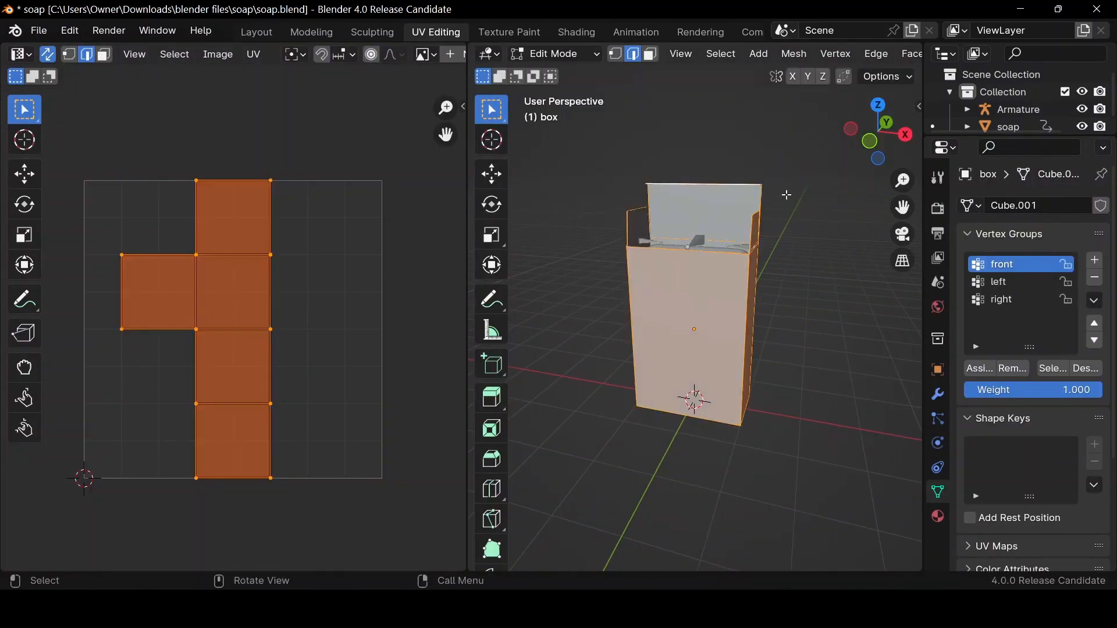
pyautogui.press('u')
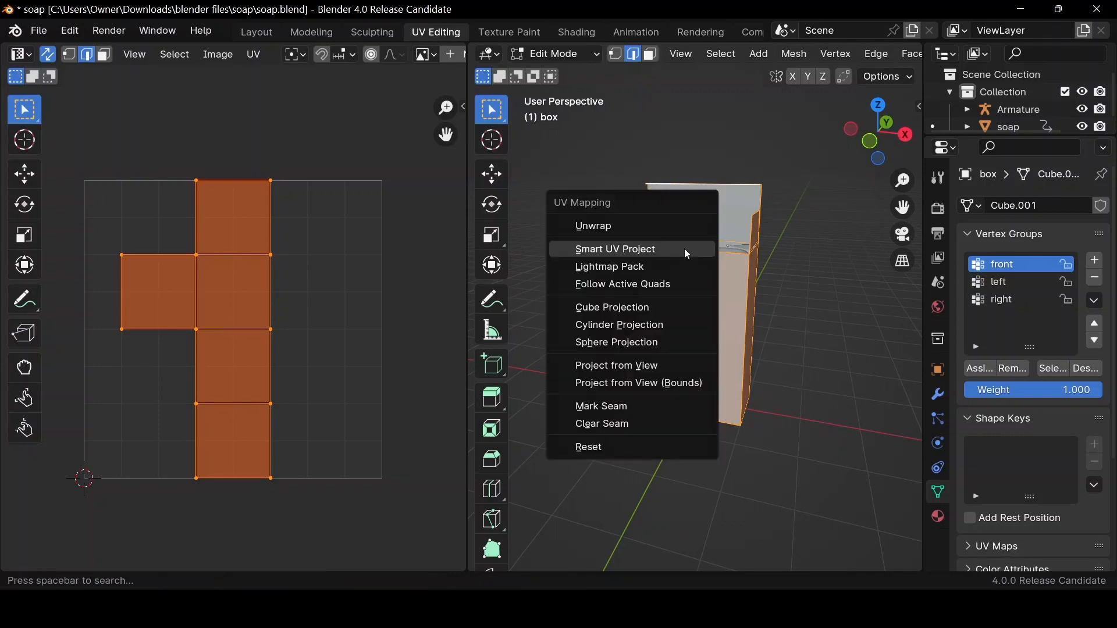
pyautogui.click(686, 251)
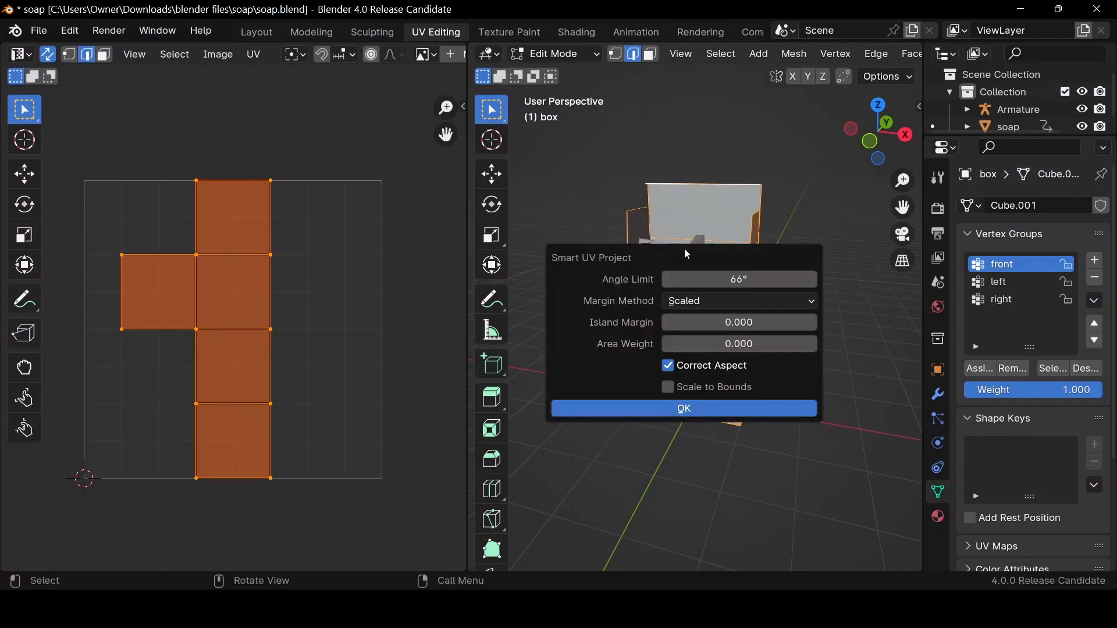
pyautogui.click(670, 413)
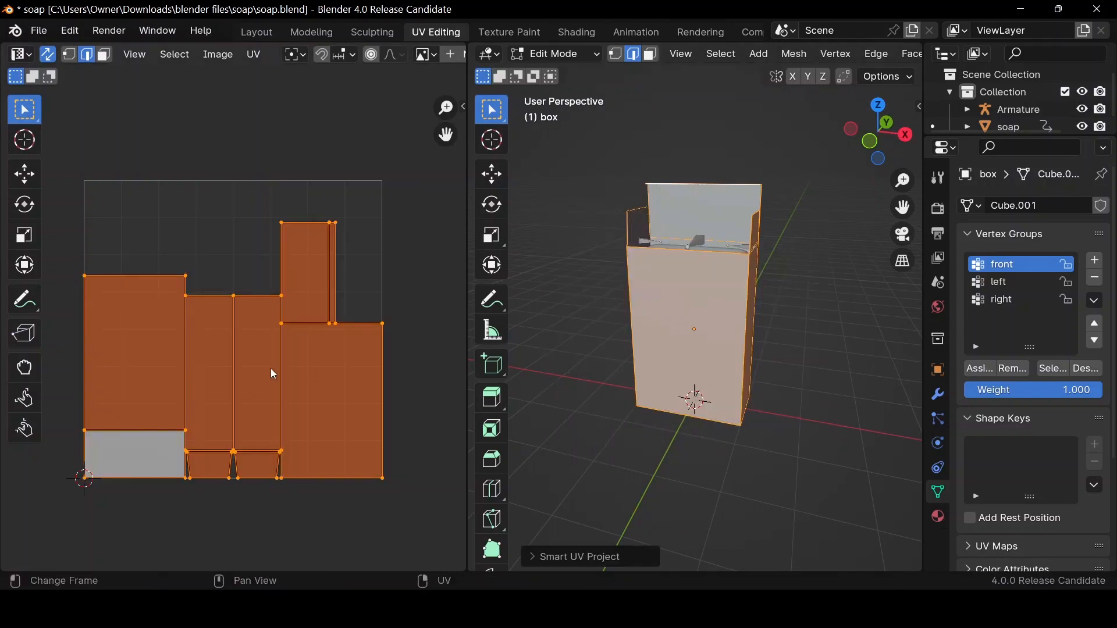
# Switch the box mesh to face selection, toggling UV sync selection off and back on
pyautogui.scroll(2, 233, 434)
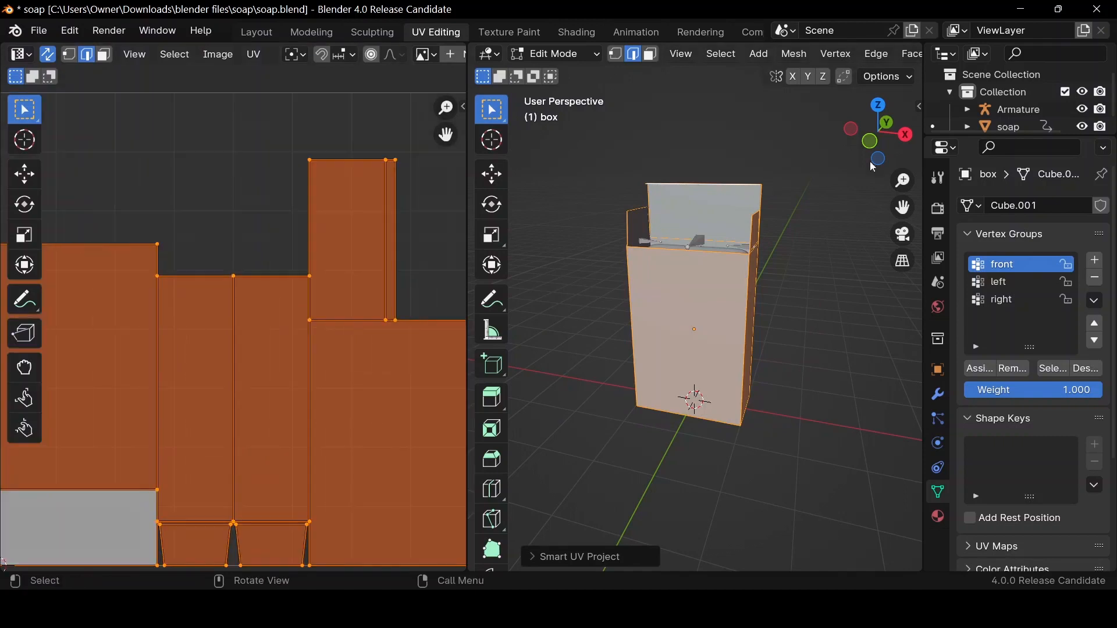
pyautogui.scroll(-3, 376, 302)
pyautogui.keyDown('alt'); pyautogui.click(213, 383); pyautogui.keyUp('alt')
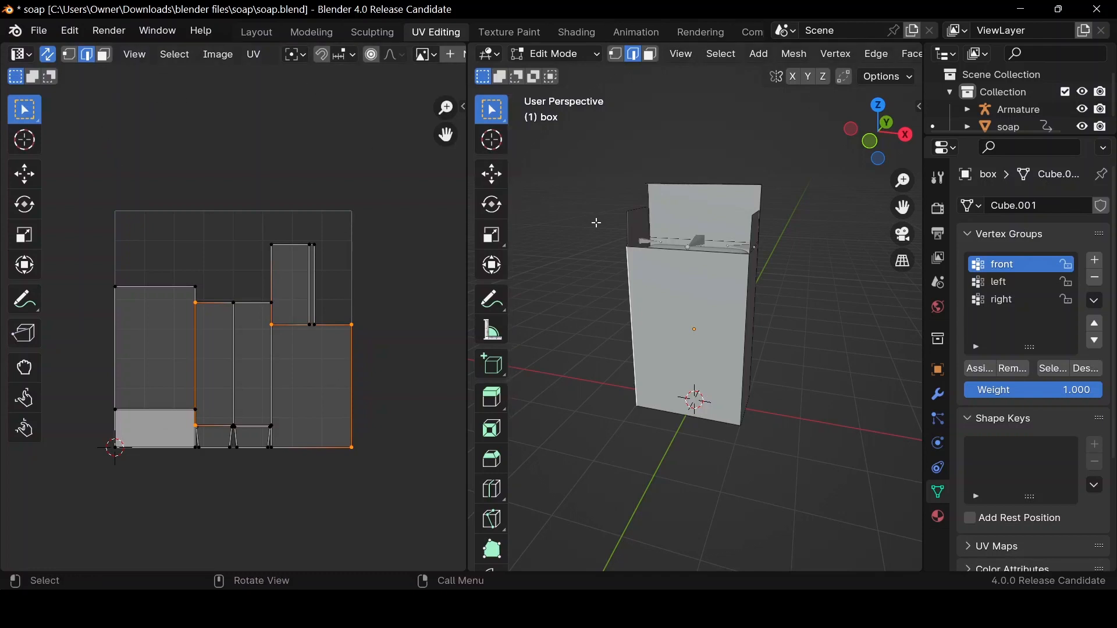
pyautogui.press('3')
pyautogui.click(48, 56)
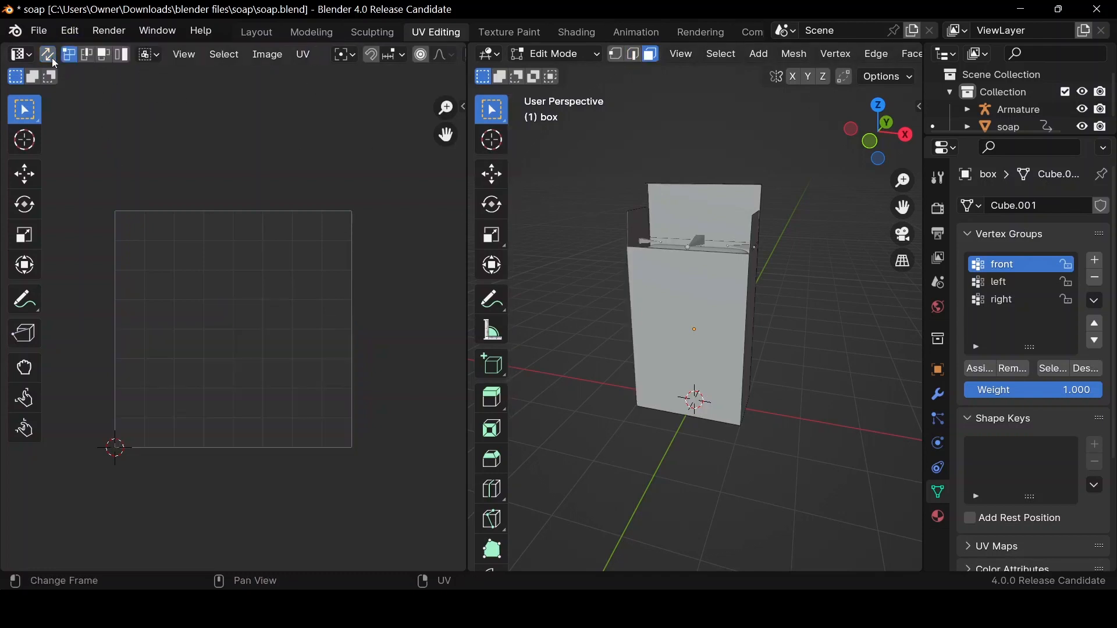
pyautogui.click(50, 57)
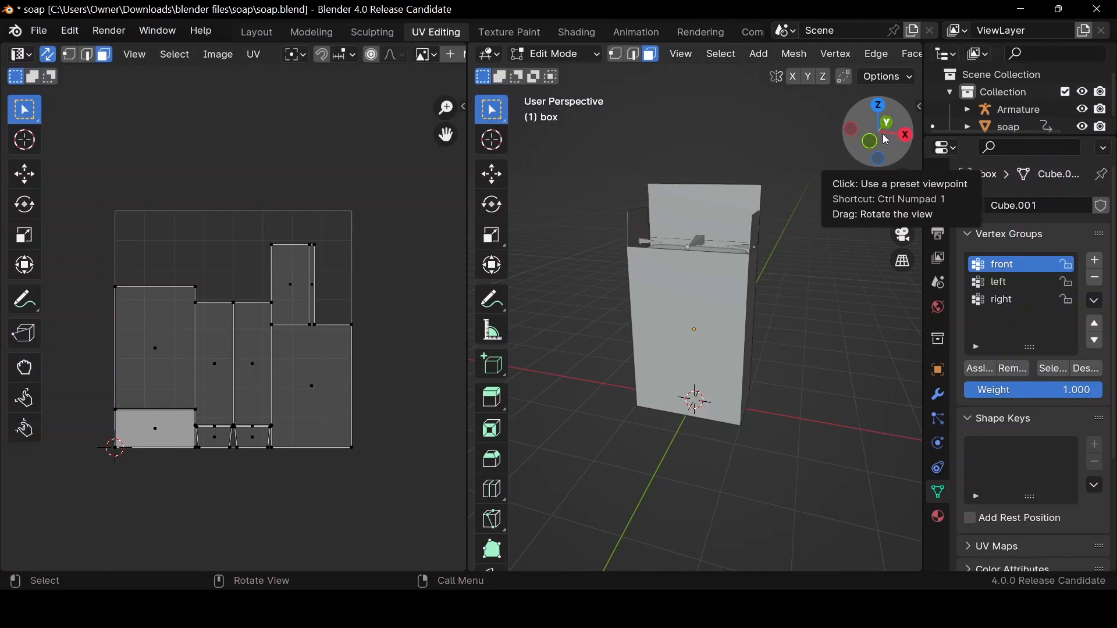
# Select the front face and both side faces of the box
pyautogui.moveTo(888, 148); pyautogui.dragTo(860, 146)
pyautogui.click(707, 318)
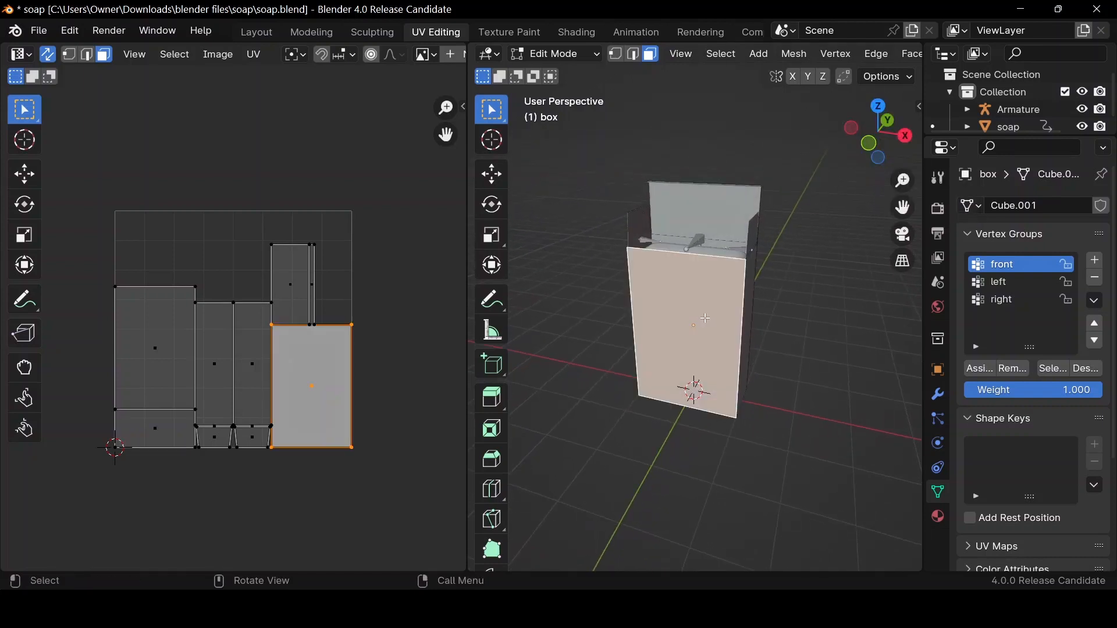
pyautogui.click(750, 306)
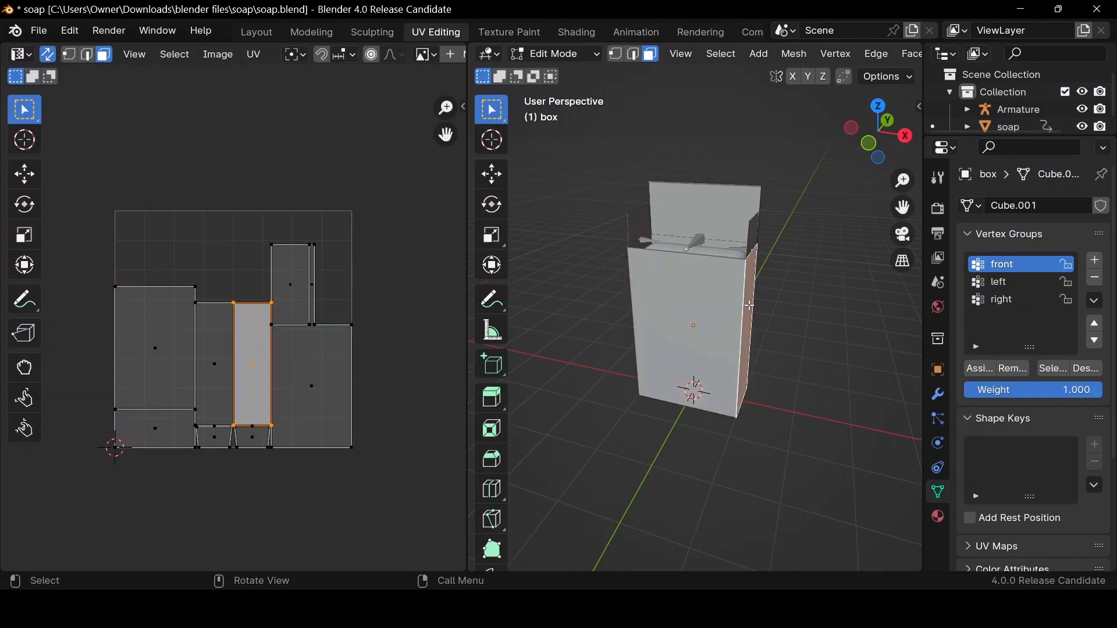
pyautogui.click(645, 273)
pyautogui.moveTo(880, 146); pyautogui.dragTo(859, 131)
pyautogui.keyDown('shift'); pyautogui.click(624, 296); pyautogui.keyUp('shift')
pyautogui.keyDown('shift'); pyautogui.click(724, 330); pyautogui.keyUp('shift')
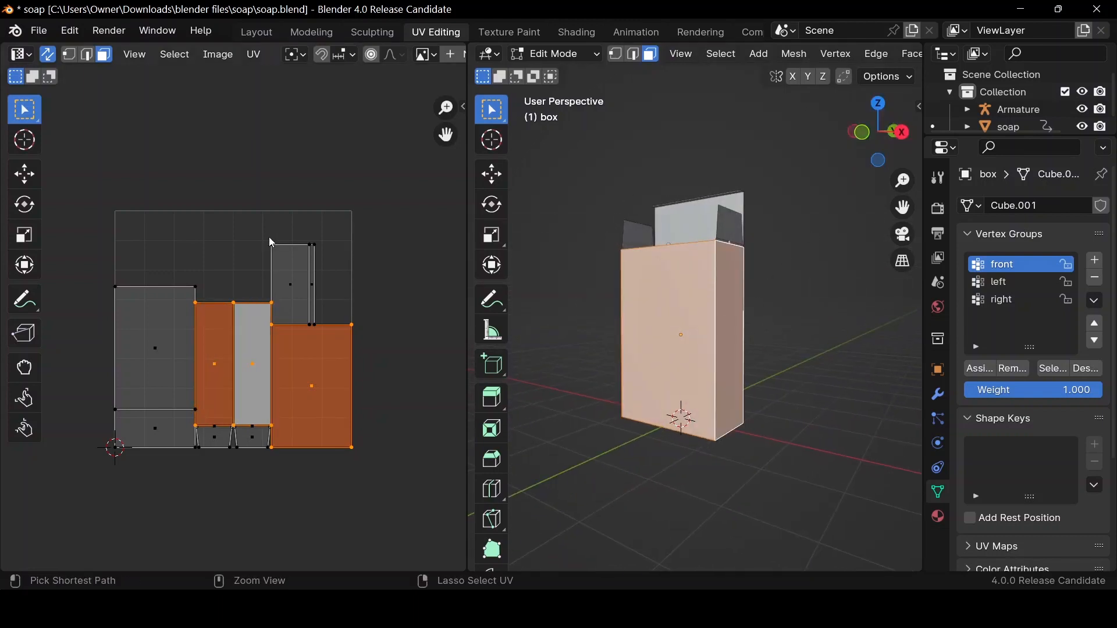
# Invert the face selection, shrink the remaining UV islands, and move them into the upper-left corner of the UV square
pyautogui.hotkey('ctrl', 'i')
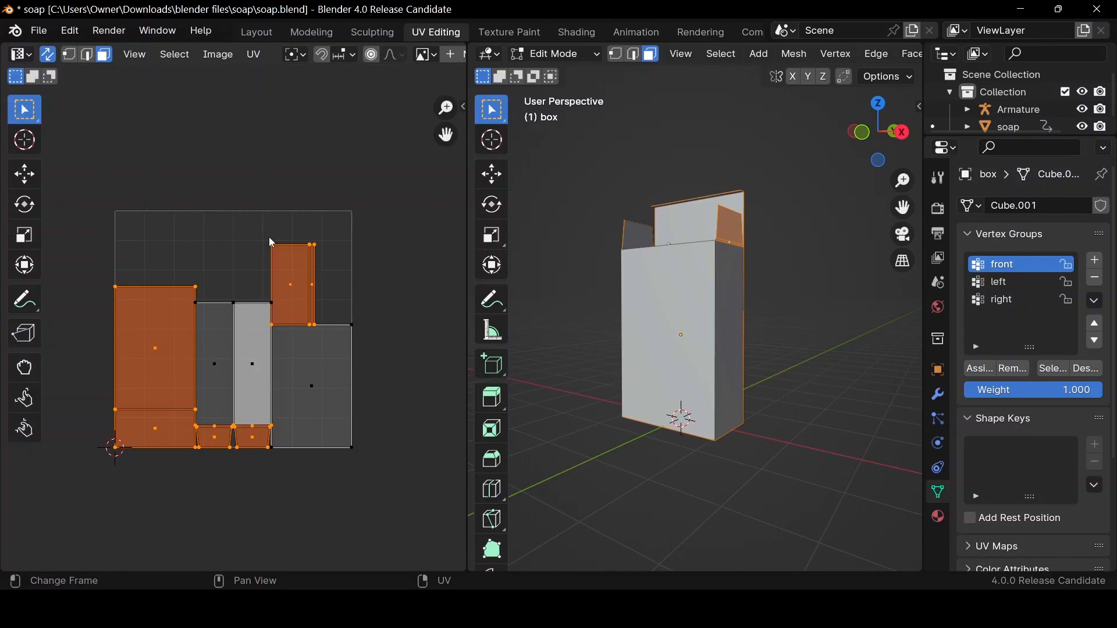
pyautogui.press('s')
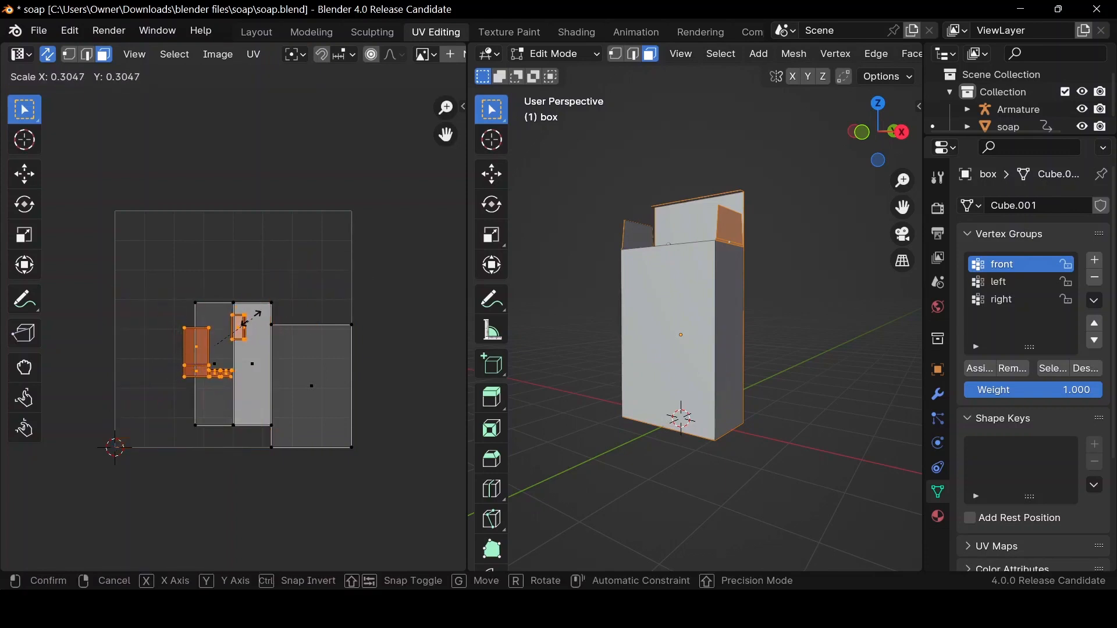
pyautogui.click(242, 333)
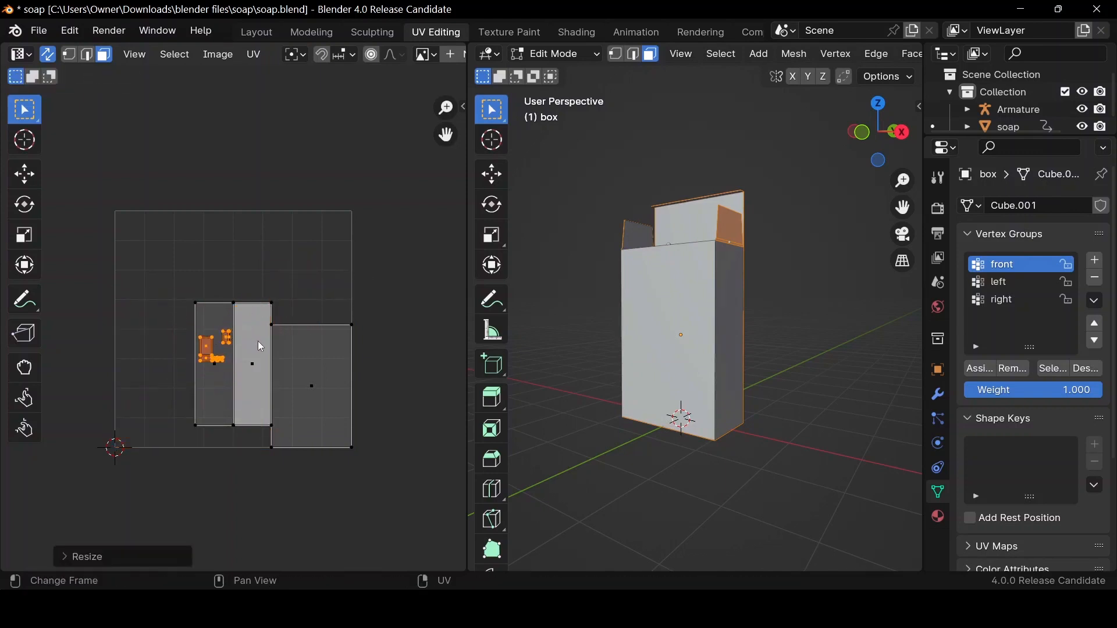
pyautogui.press('g')
pyautogui.click(180, 245)
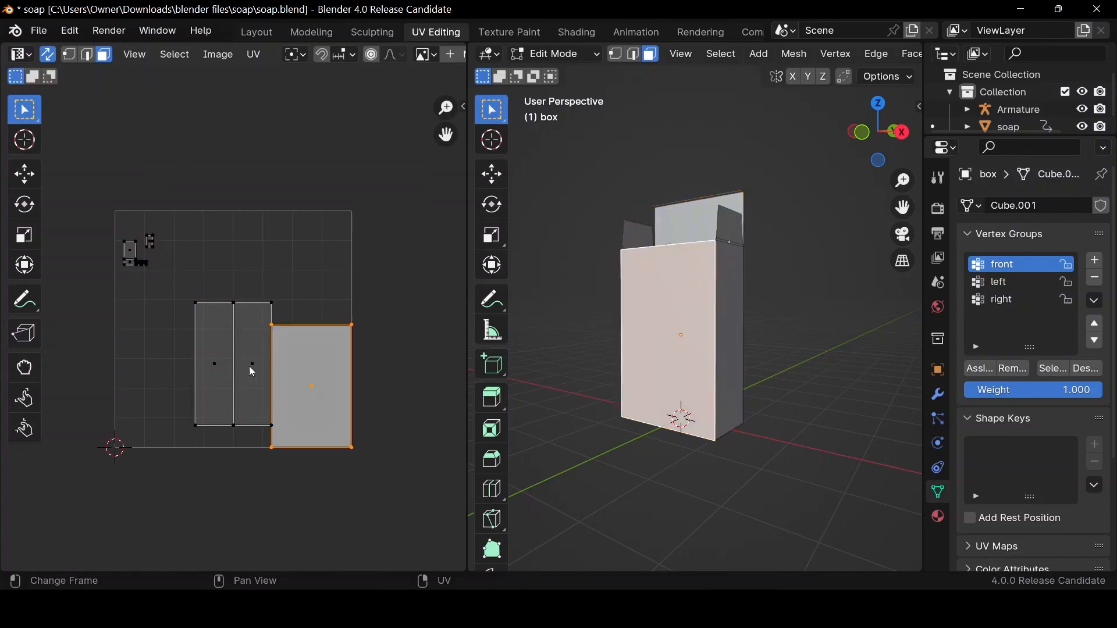
# Rotate the UV islands of the front face and both side faces together by 90°
pyautogui.keyDown('shift'); pyautogui.click(250, 372); pyautogui.keyUp('shift')
pyautogui.keyDown('shift'); pyautogui.click(204, 398); pyautogui.keyUp('shift')
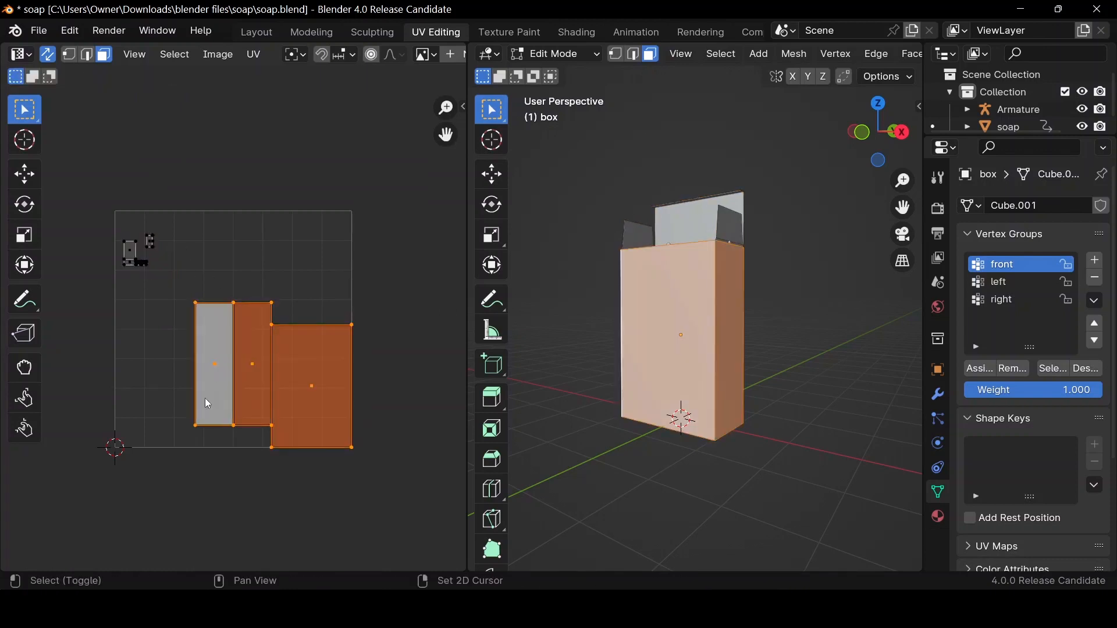
pyautogui.write('r90')
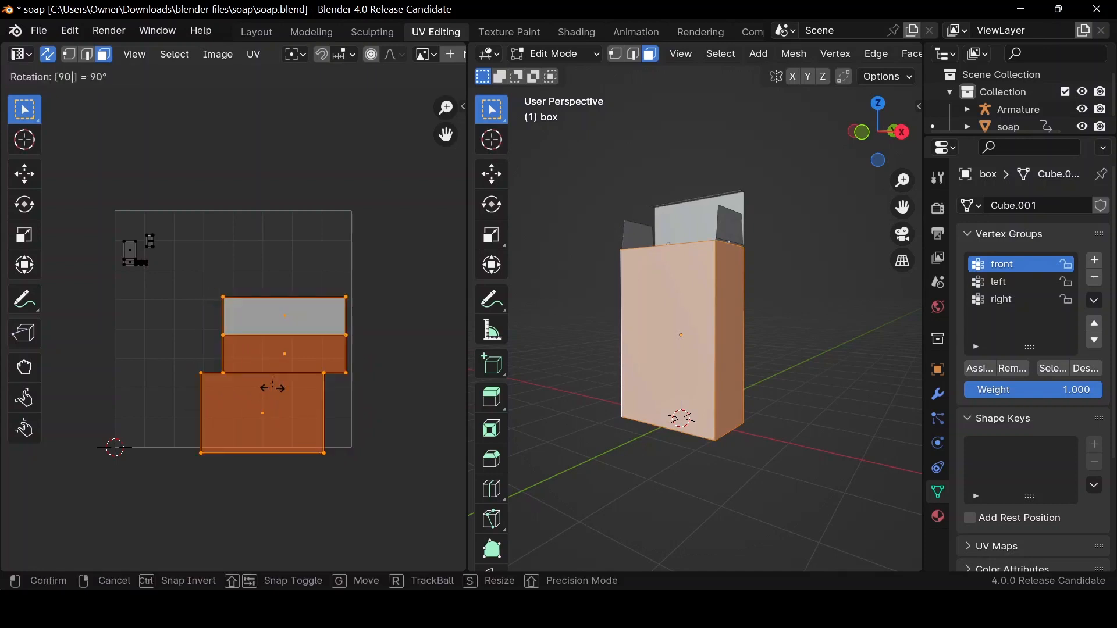
pyautogui.press('Return')
pyautogui.scroll(2, 273, 388)
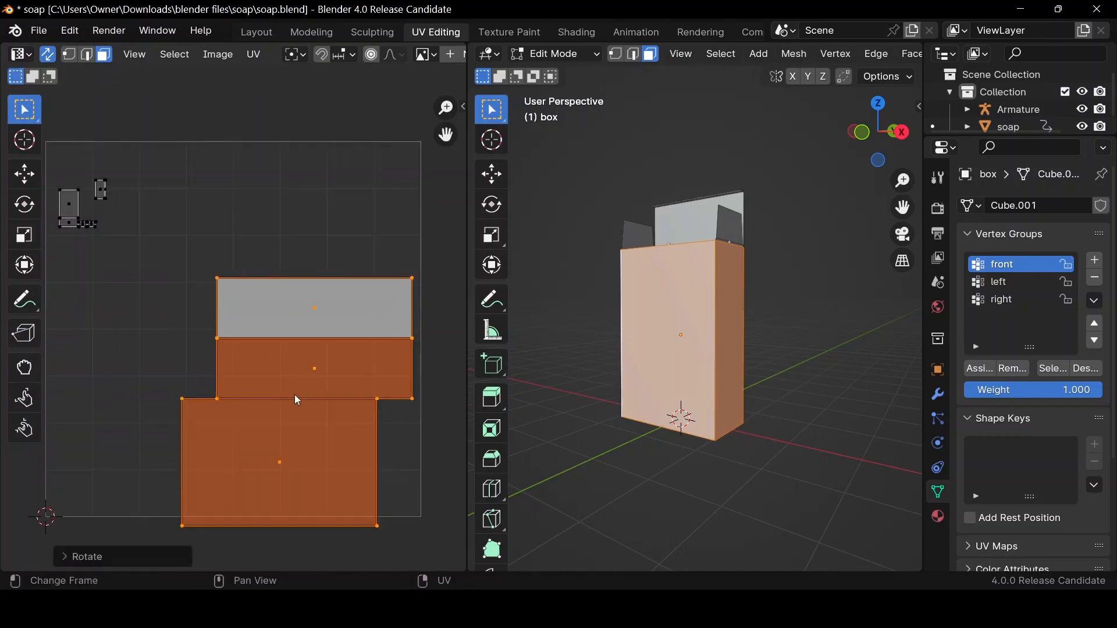
# Move the right side face's UV island below the front island, and place the front island directly under the left side island
pyautogui.click(329, 415)
pyautogui.scroll(-2, 321, 388)
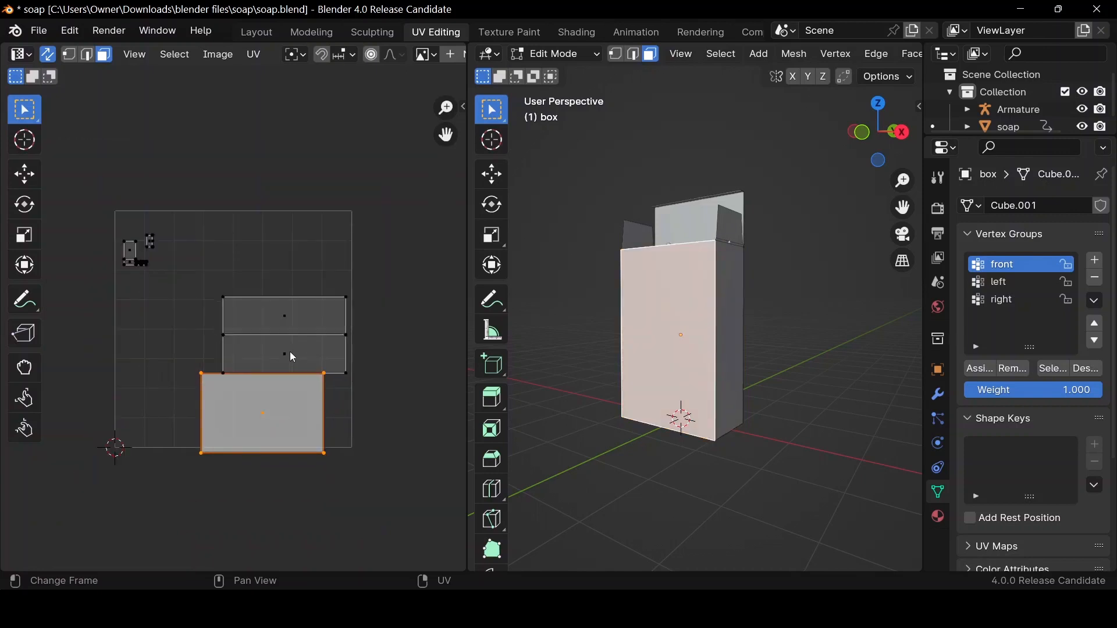
pyautogui.click(290, 351)
pyautogui.press('g')
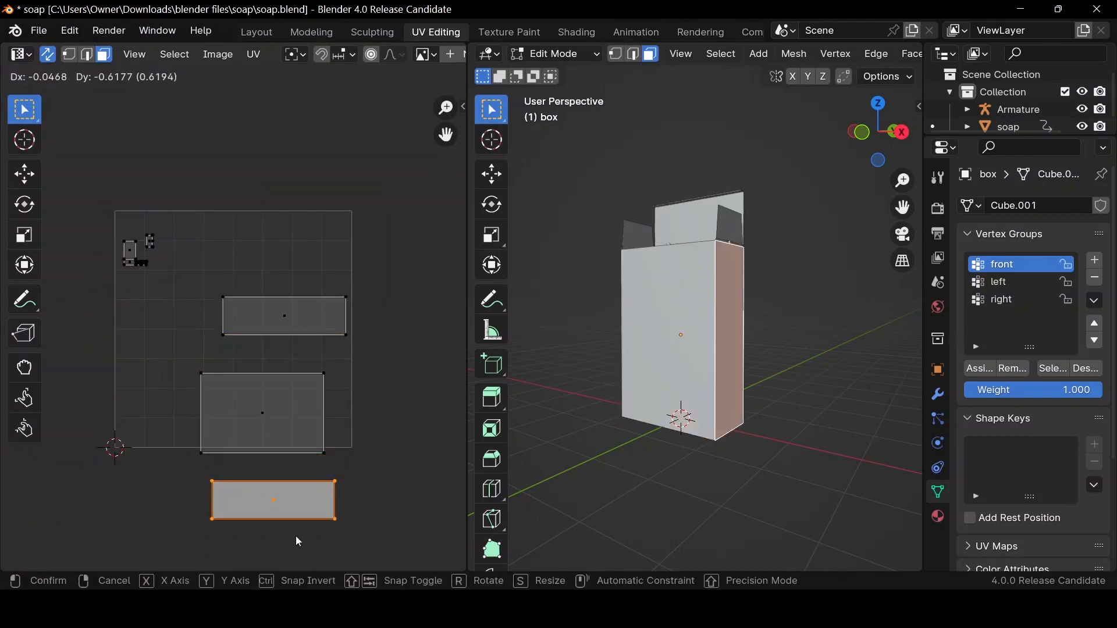
pyautogui.click(298, 542)
pyautogui.click(267, 411)
pyautogui.press('g')
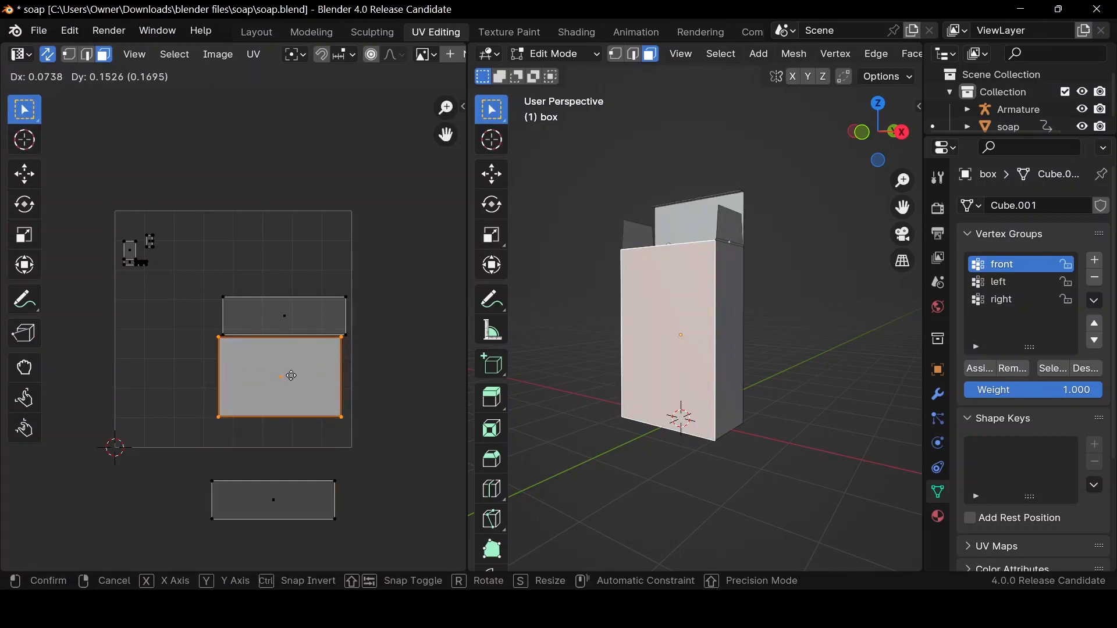
pyautogui.click(294, 375)
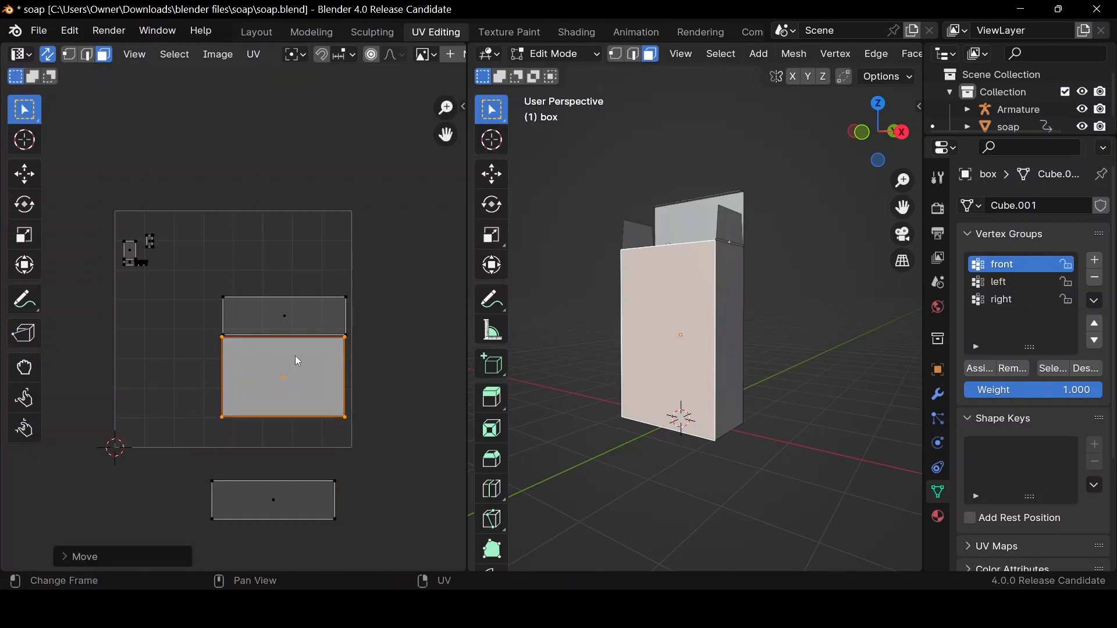
# Shift the front and left side islands up about 0.14, and place the right side island just beneath the front island
pyautogui.keyDown('shift'); pyautogui.click(285, 323); pyautogui.keyUp('shift')
pyautogui.press('g')
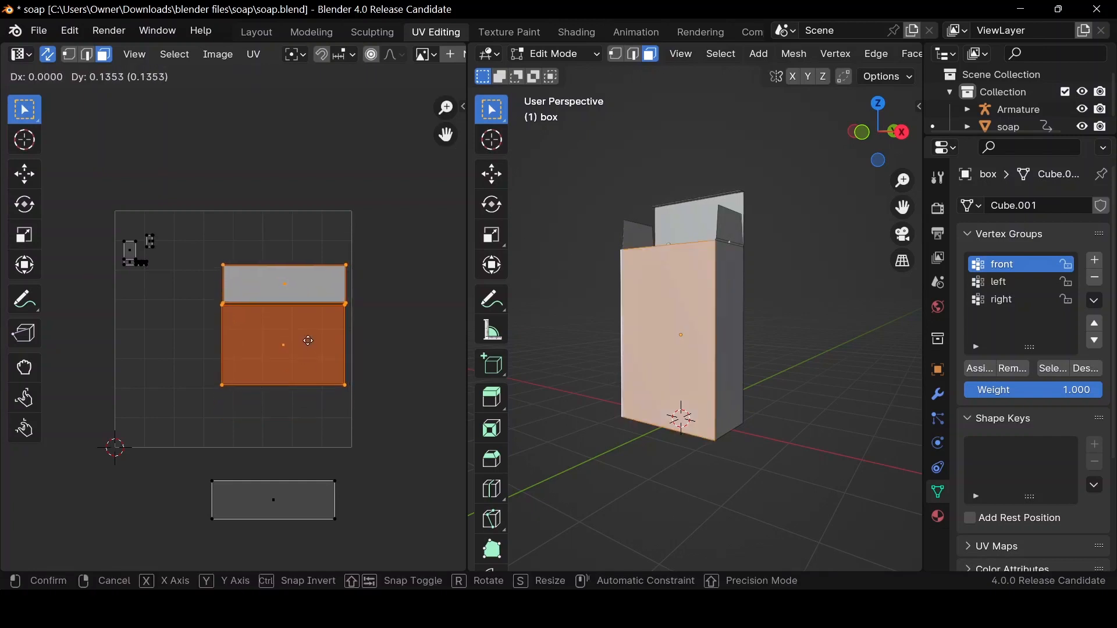
pyautogui.click(310, 342)
pyautogui.click(299, 498)
pyautogui.press('g')
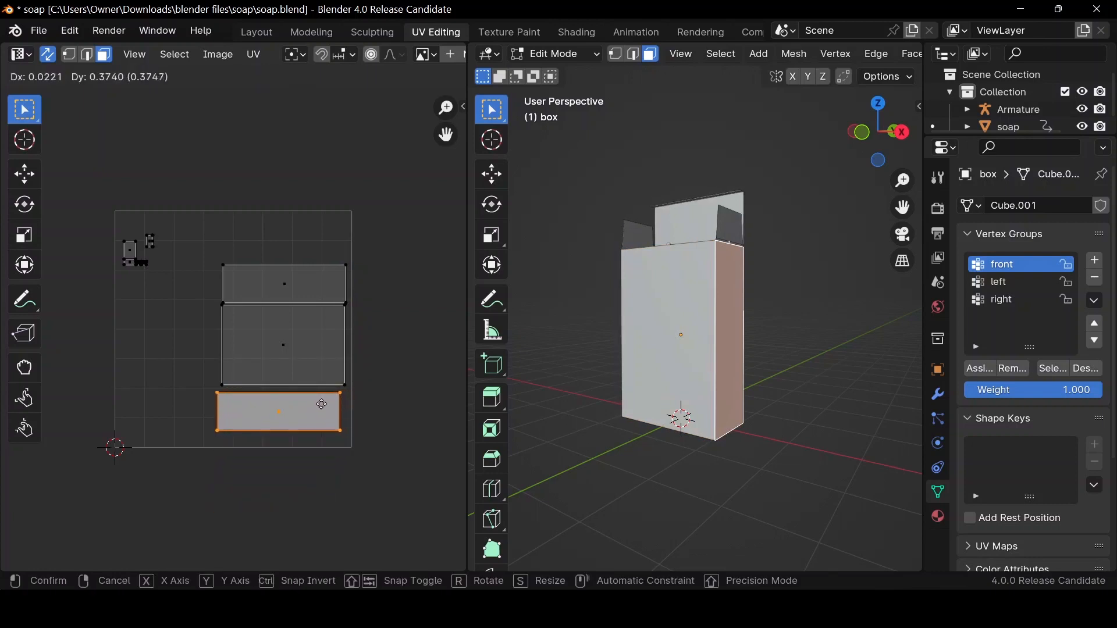
pyautogui.click(341, 411)
# Align the front face's UV island horizontally with the left side island by moving it along X
pyautogui.scroll(4, 342, 411)
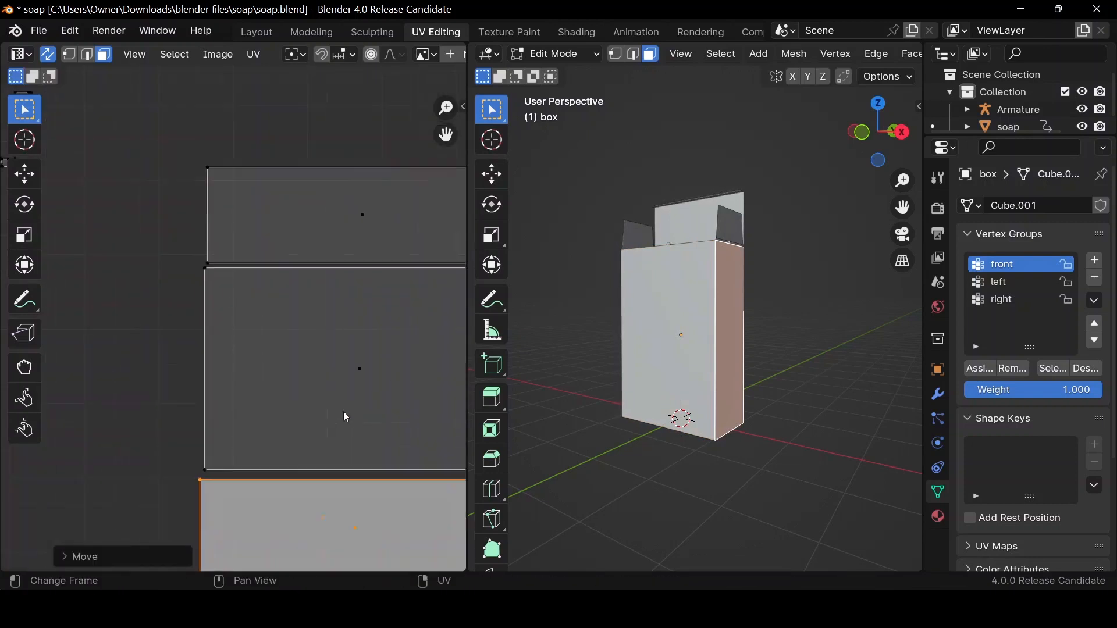
pyautogui.scroll(-2, 418, 195)
pyautogui.moveTo(446, 135); pyautogui.dragTo(401, 71)
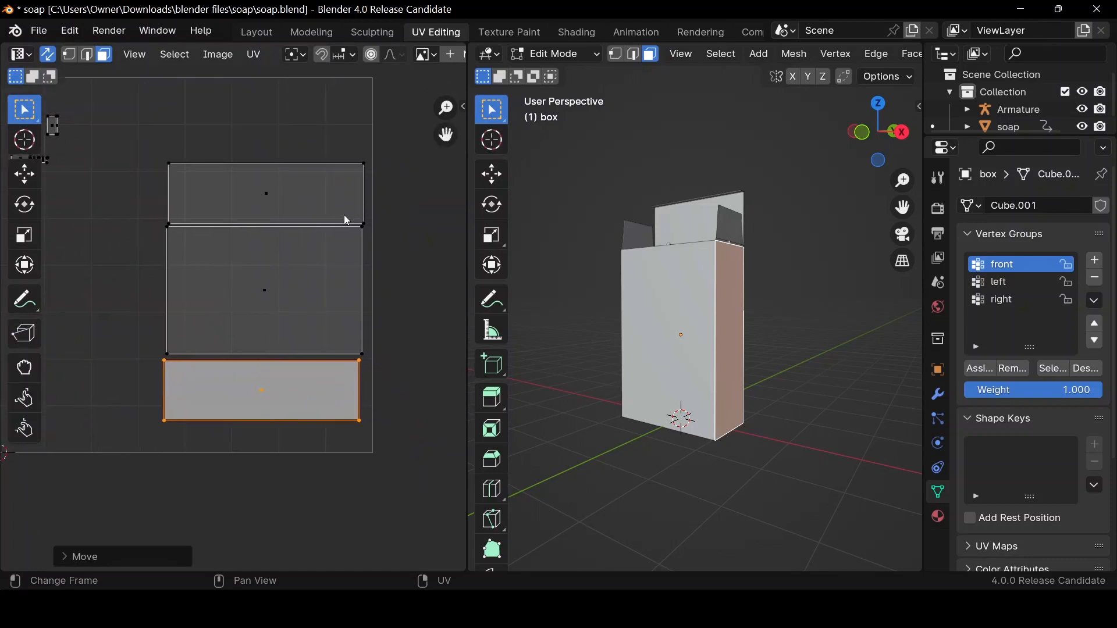
pyautogui.scroll(2, 324, 268)
pyautogui.click(323, 269)
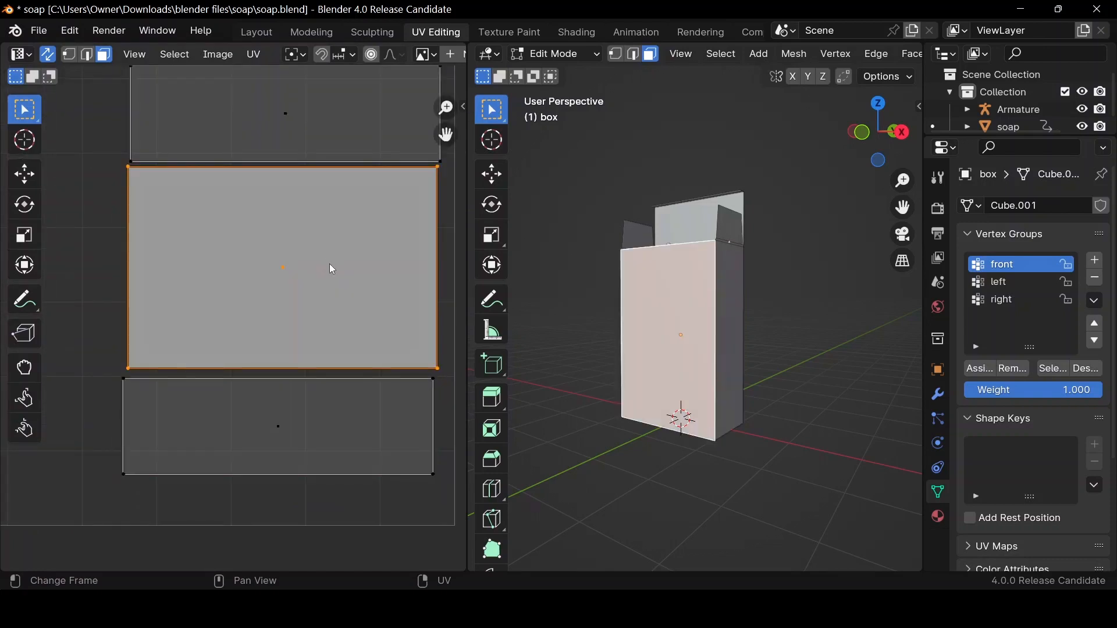
pyautogui.press('g')
pyautogui.press('x')
pyautogui.click(332, 266)
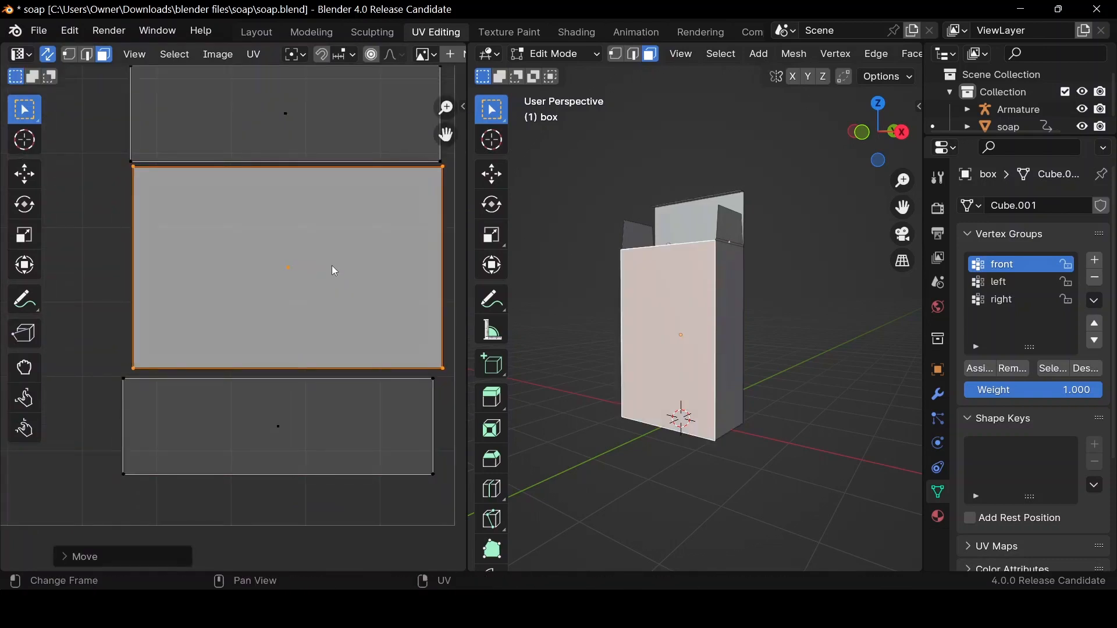
pyautogui.press('g')
pyautogui.press('x')
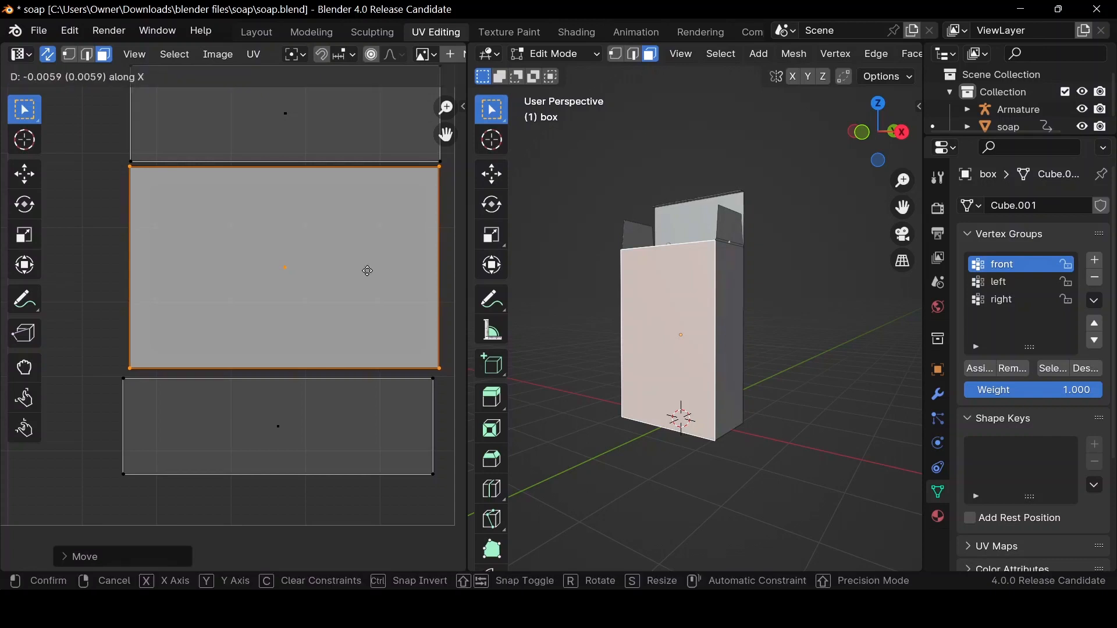
pyautogui.click(367, 271)
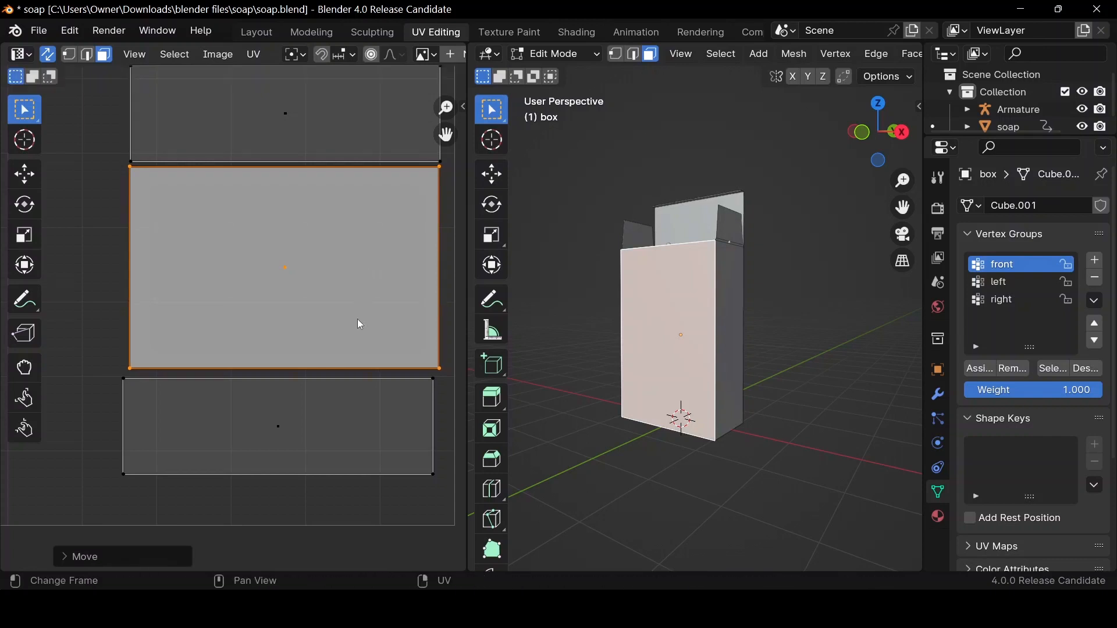
# Align the right side island with the front island along X, and raise it along Y to meet the front island's lower edge
pyautogui.click(307, 454)
pyautogui.press('g')
pyautogui.press('x')
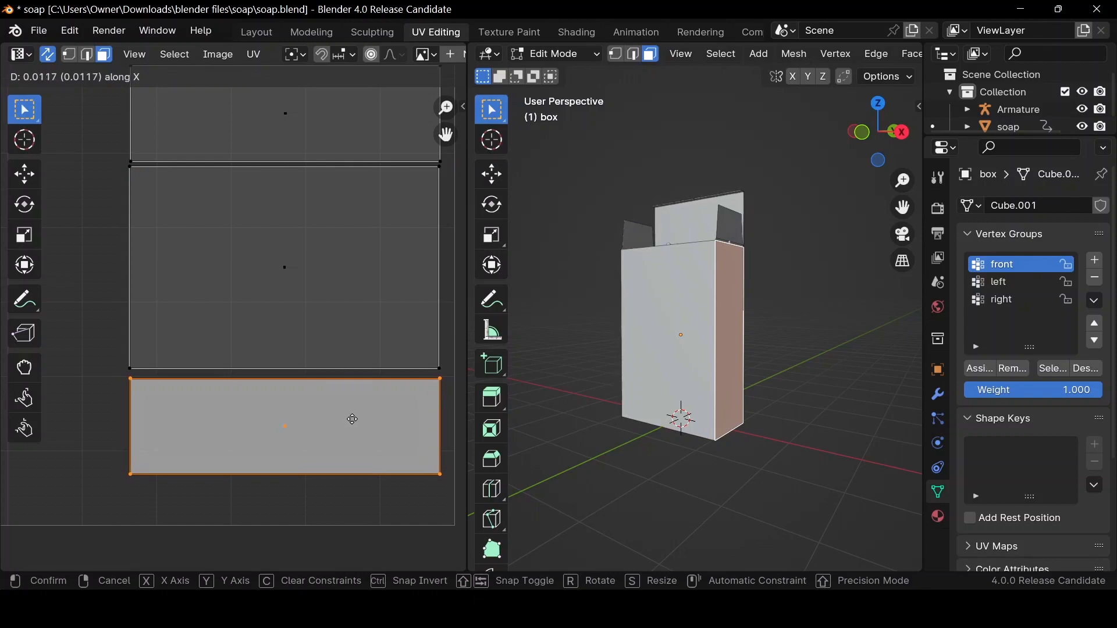
pyautogui.click(356, 418)
pyautogui.press('g')
pyautogui.press('y')
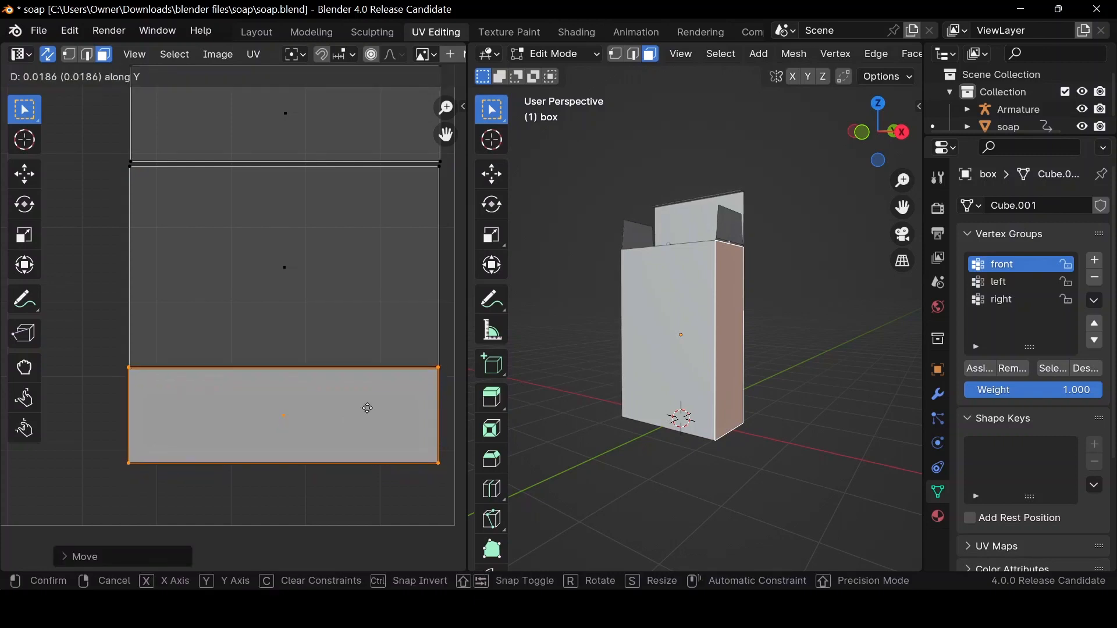
pyautogui.click(366, 410)
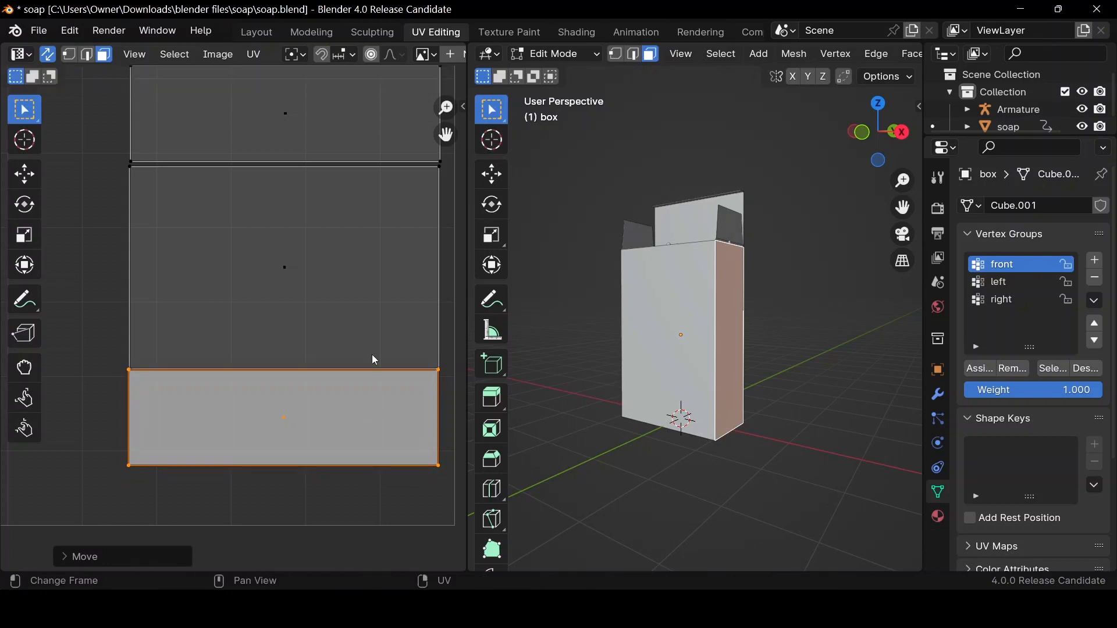
# Lower the left side island along Y onto the front island's upper edge and clear the selection
pyautogui.click(284, 123)
pyautogui.press('g')
pyautogui.press('y')
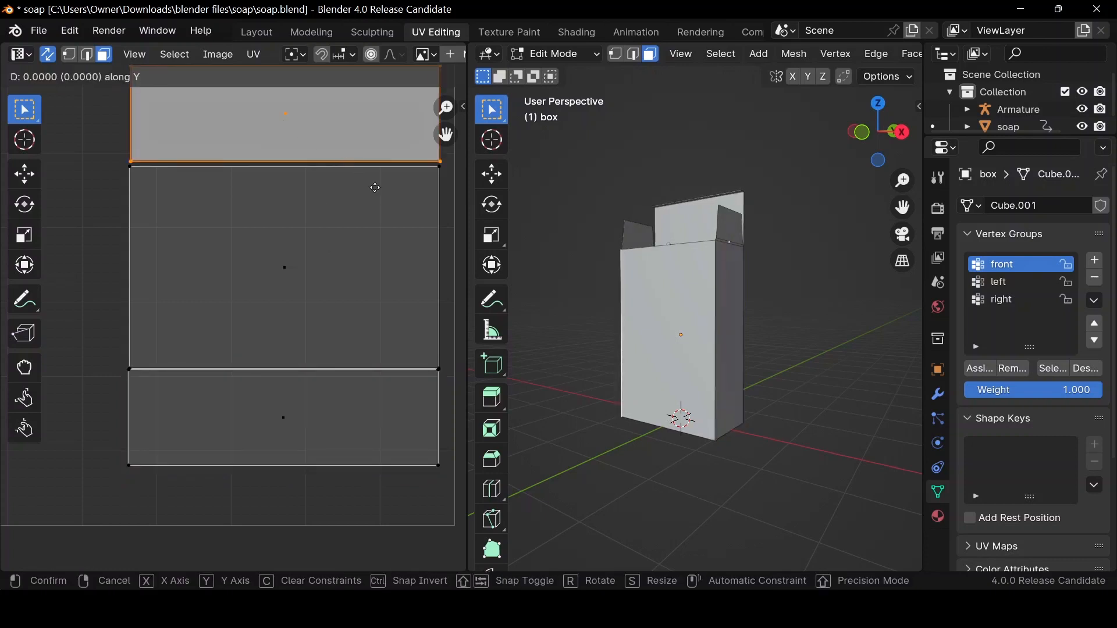
pyautogui.click(374, 191)
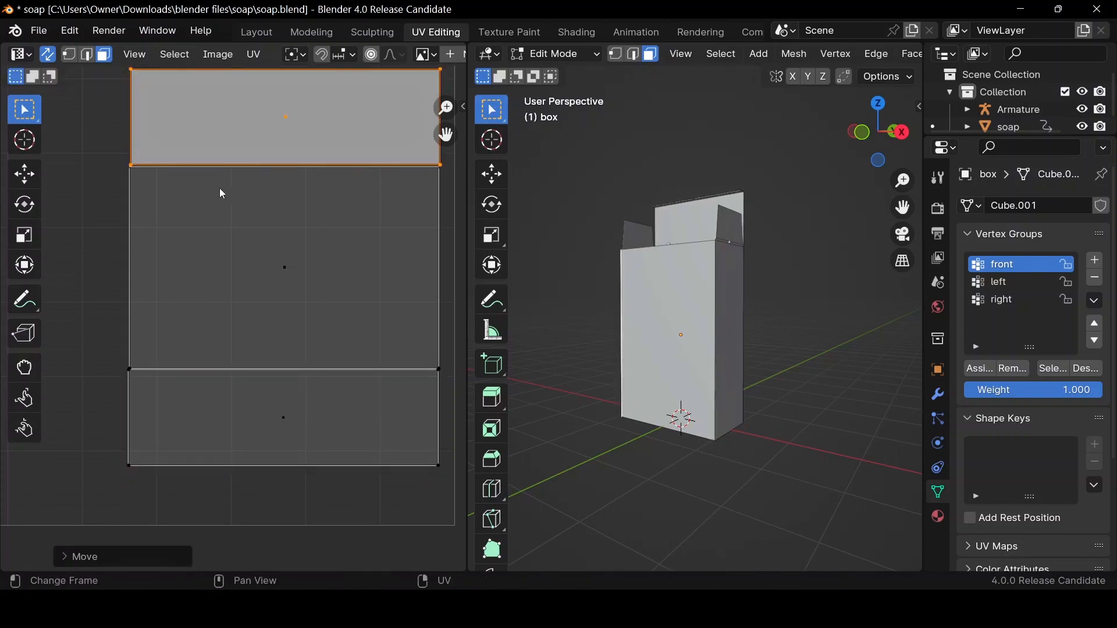
pyautogui.click(82, 252)
# Select the box's underside face and move its small UV island into the empty lower area beside the front and side strip
pyautogui.scroll(-8, 357, 232)
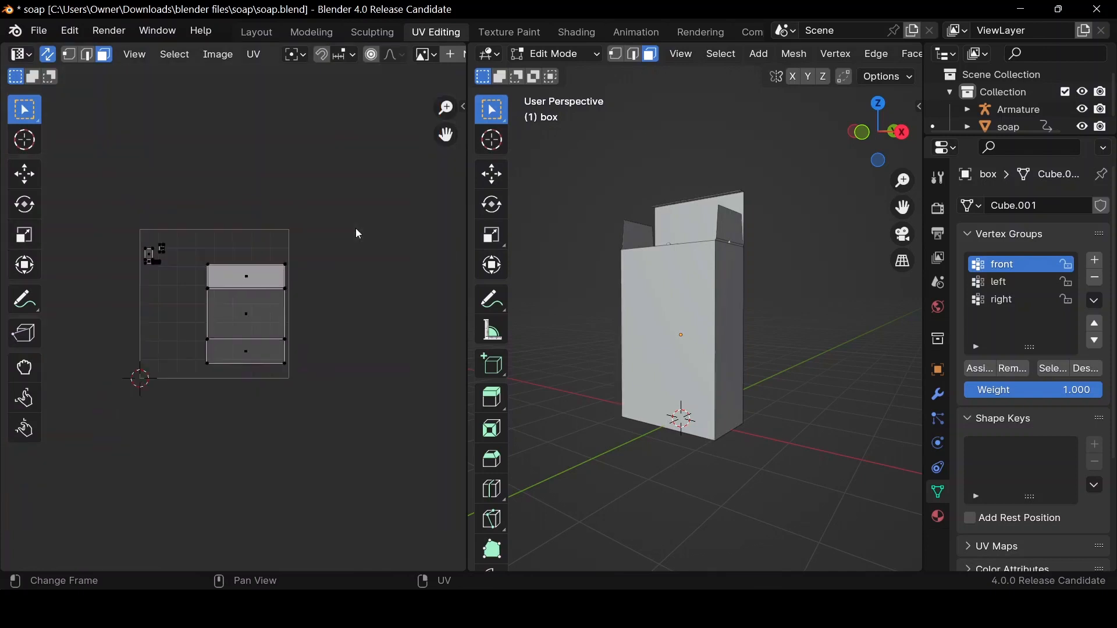
pyautogui.scroll(7, 359, 233)
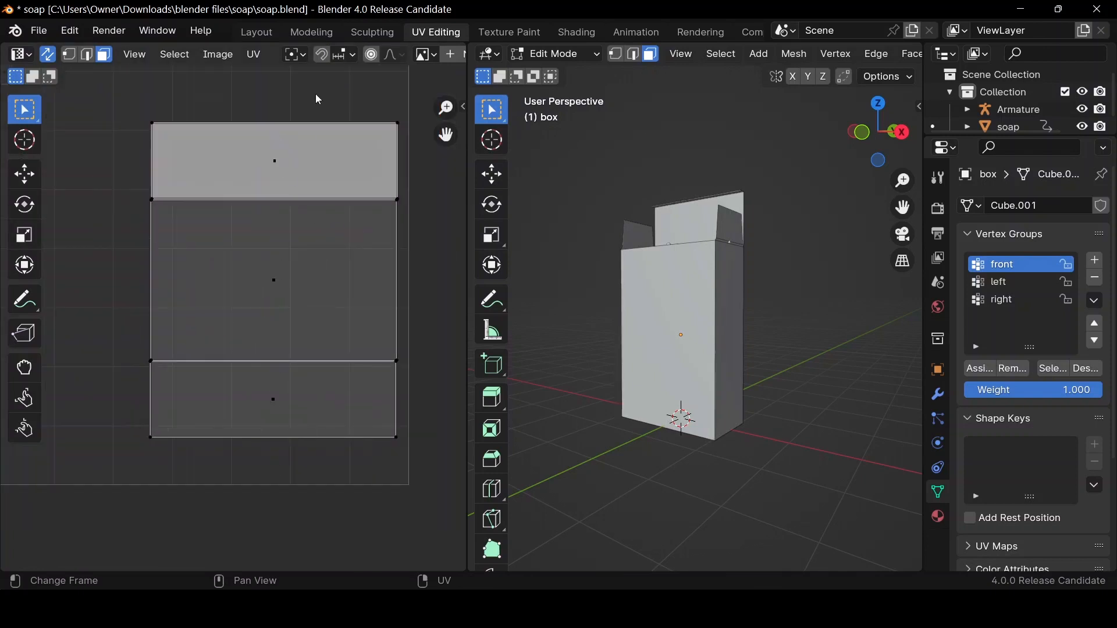
pyautogui.scroll(-1, 282, 276)
pyautogui.scroll(-1, 285, 278)
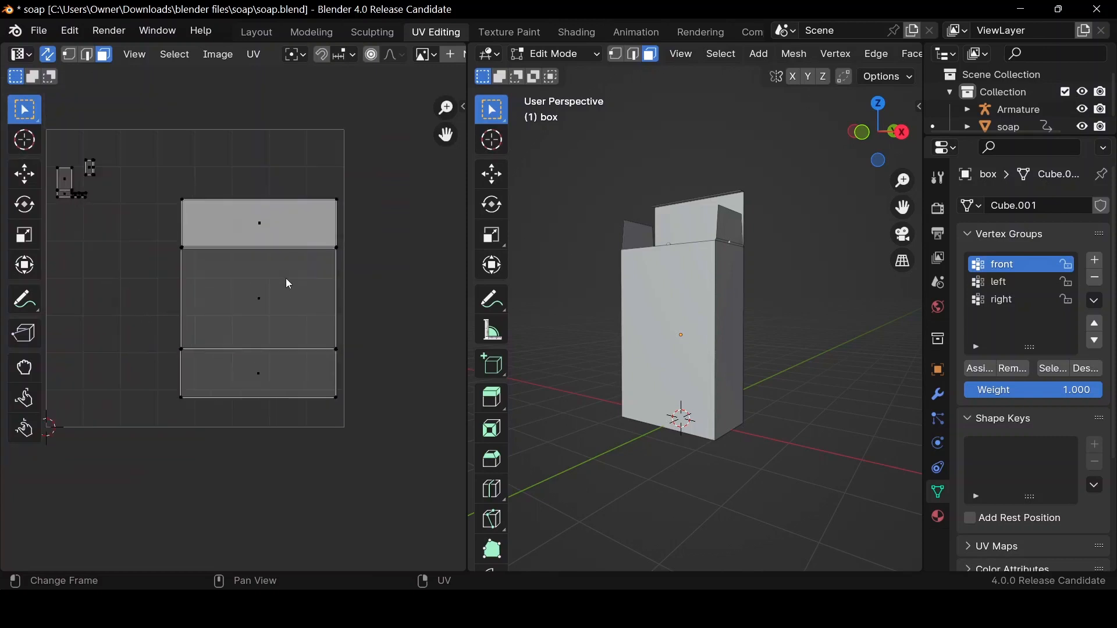
pyautogui.scroll(2, 286, 278)
pyautogui.moveTo(895, 141); pyautogui.dragTo(631, 431)
pyautogui.click(663, 400)
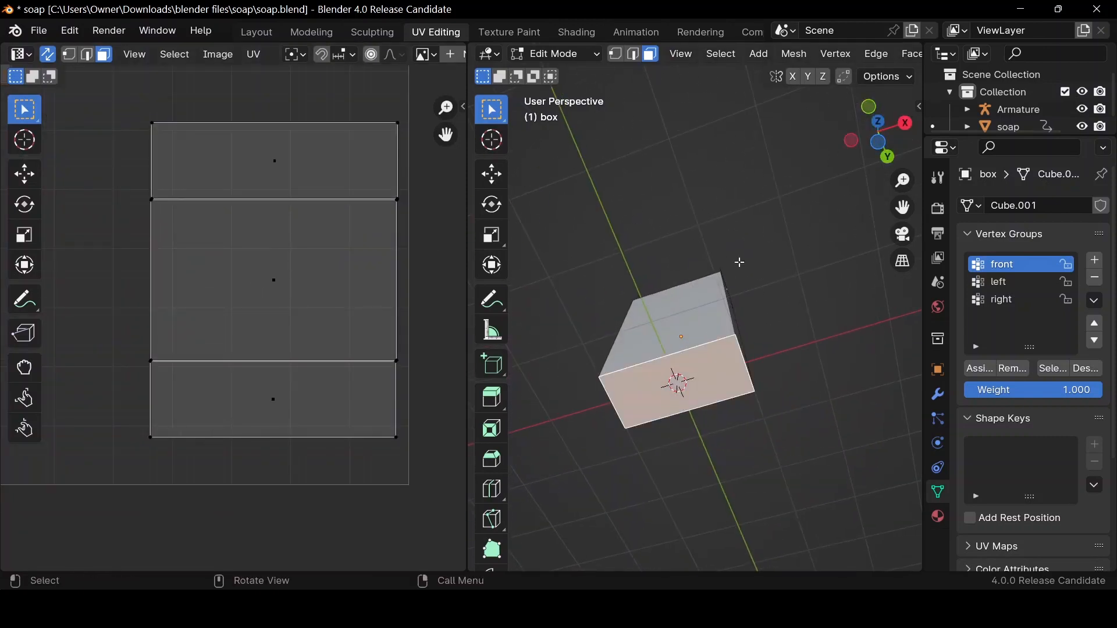
pyautogui.moveTo(884, 119); pyautogui.dragTo(910, 225)
pyautogui.scroll(-4, 68, 233)
pyautogui.scroll(3, 66, 226)
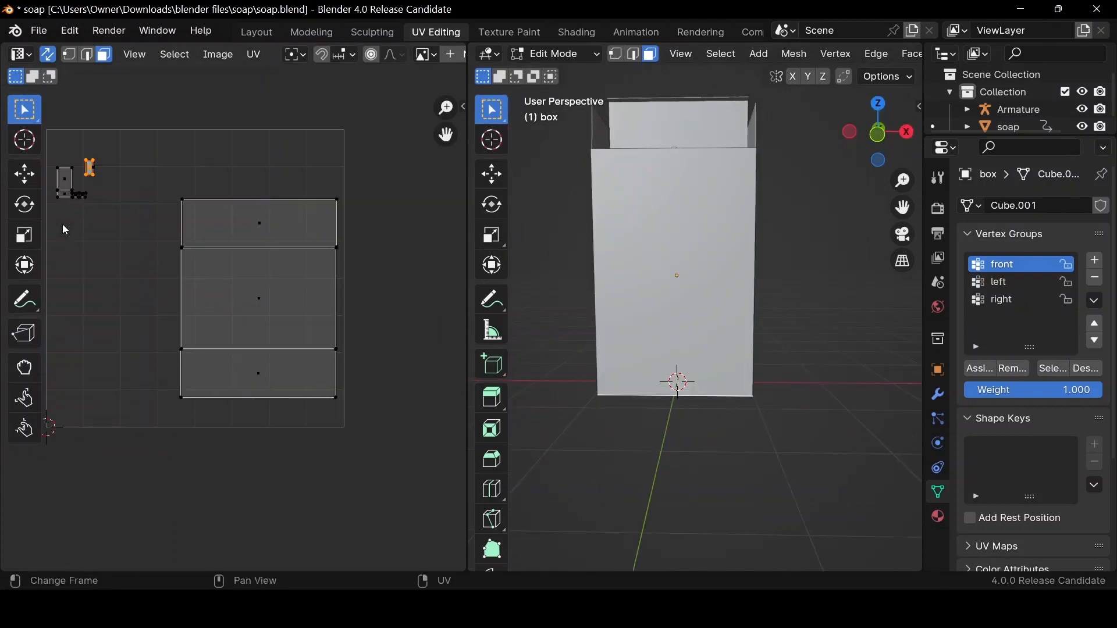
pyautogui.scroll(-1, 87, 216)
pyautogui.press('g')
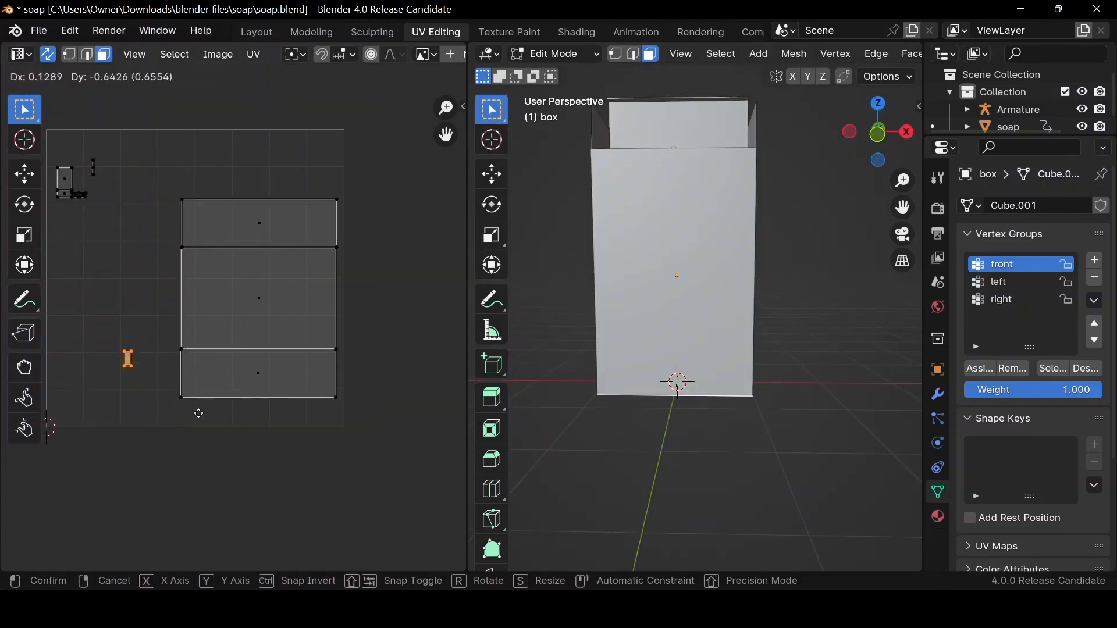
pyautogui.click(198, 423)
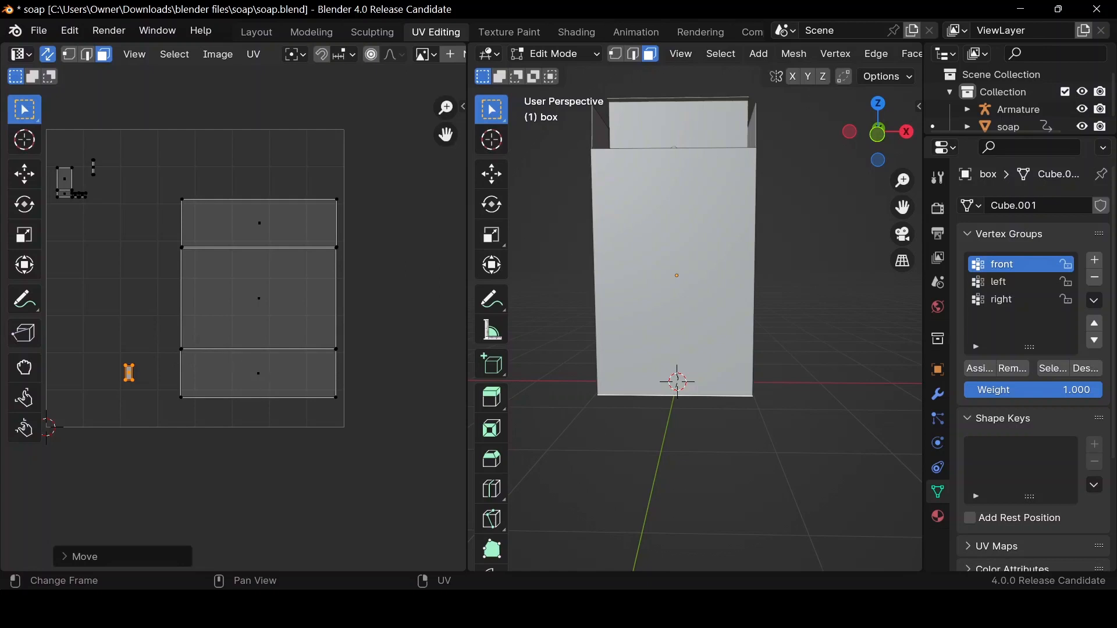
# Rotate the underside face's UV island by 90° and move it up along Y to about mid-height of the front island
pyautogui.write('r90')
pyautogui.press('Return')
pyautogui.press('g')
pyautogui.press('y')
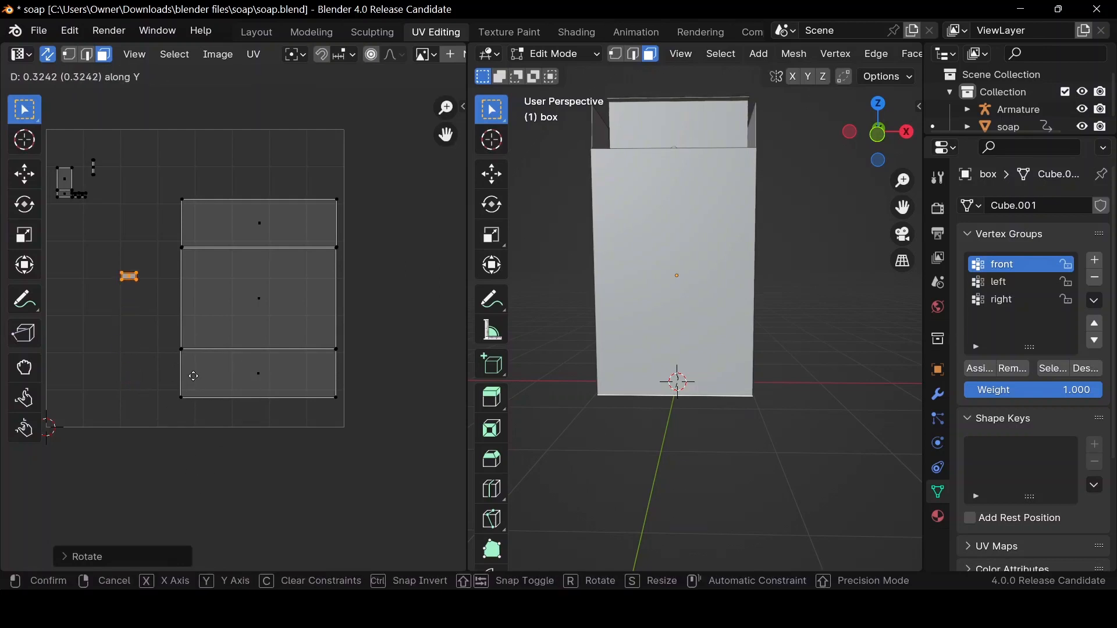
pyautogui.click(194, 406)
# Scale the underside face's UV island up by a factor of 5
pyautogui.write('s')
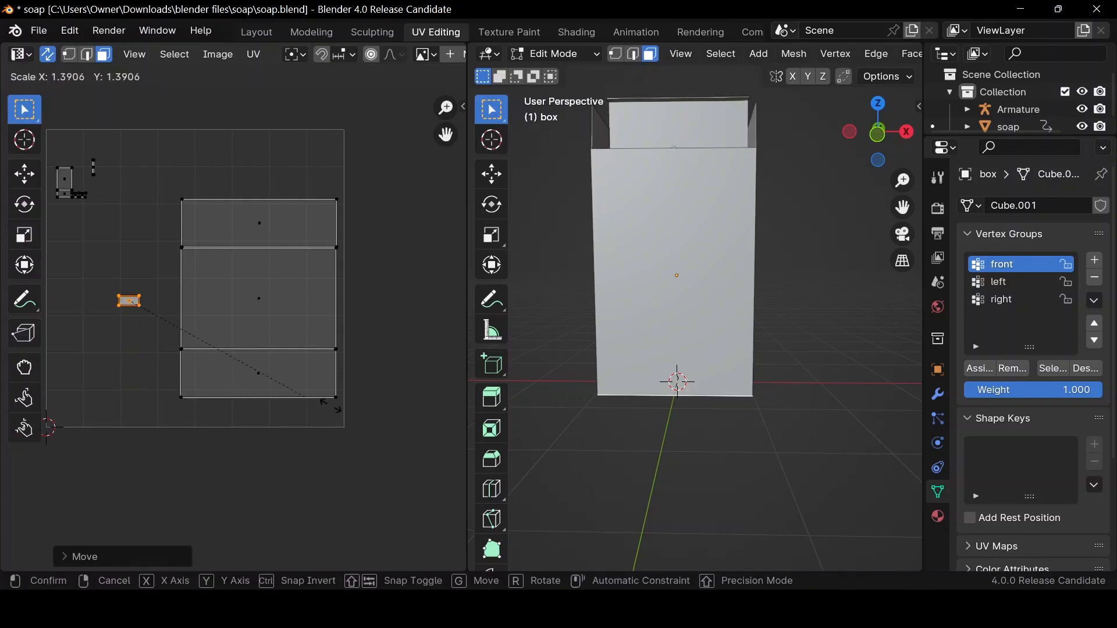
pyautogui.write('5')
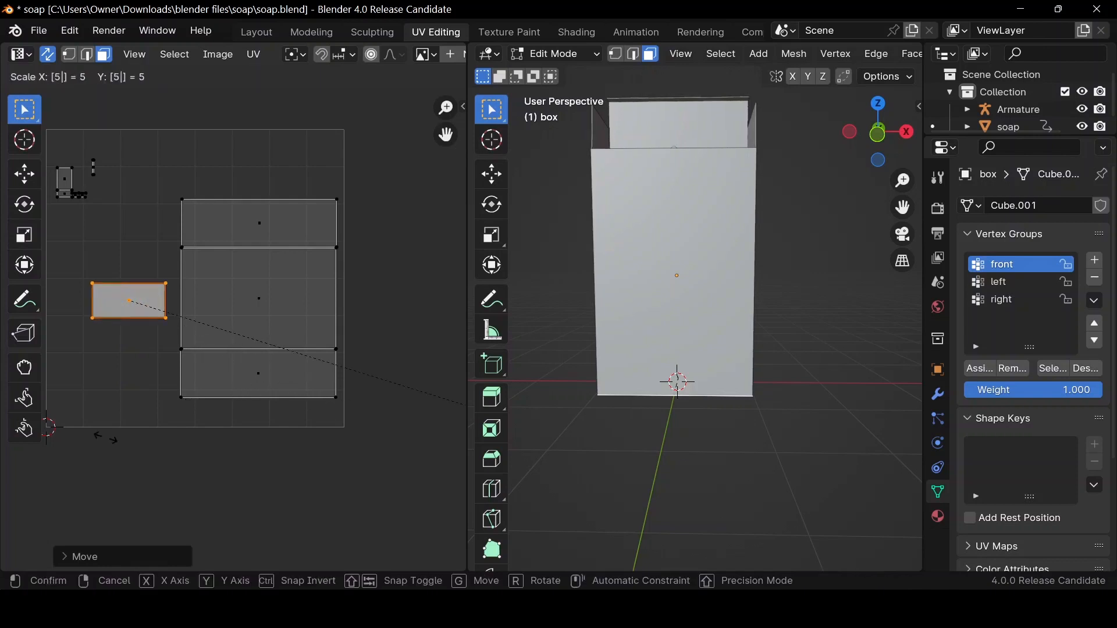
pyautogui.click(114, 447)
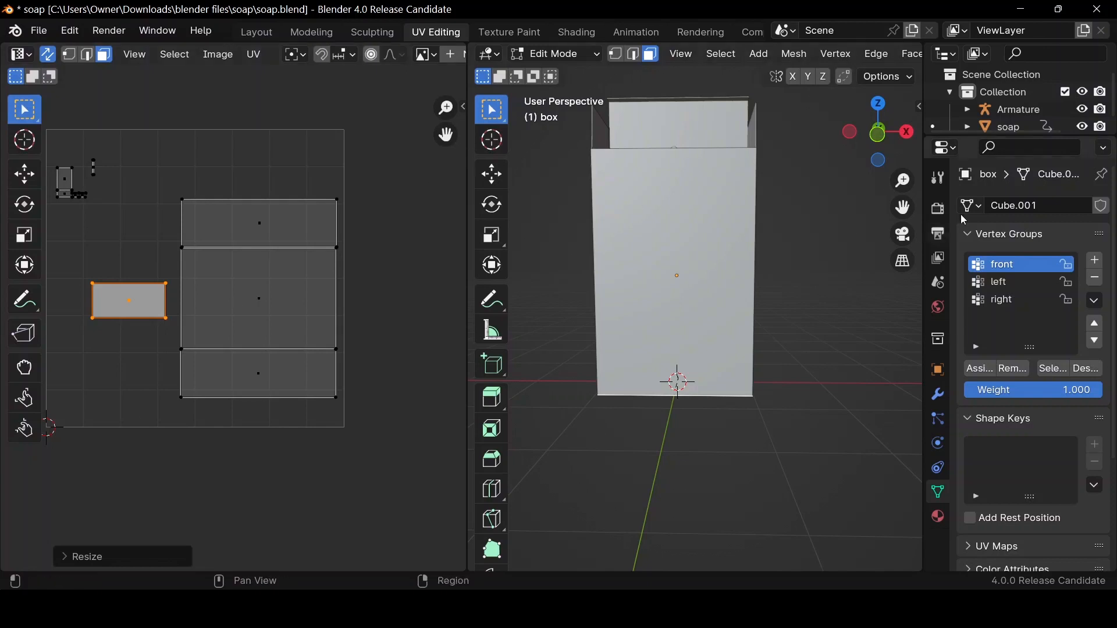
# Examine which UV islands match the back panel's top flap, the front face and the two side faces of the box
pyautogui.moveTo(878, 131); pyautogui.dragTo(788, 175)
pyautogui.scroll(-4, 723, 157)
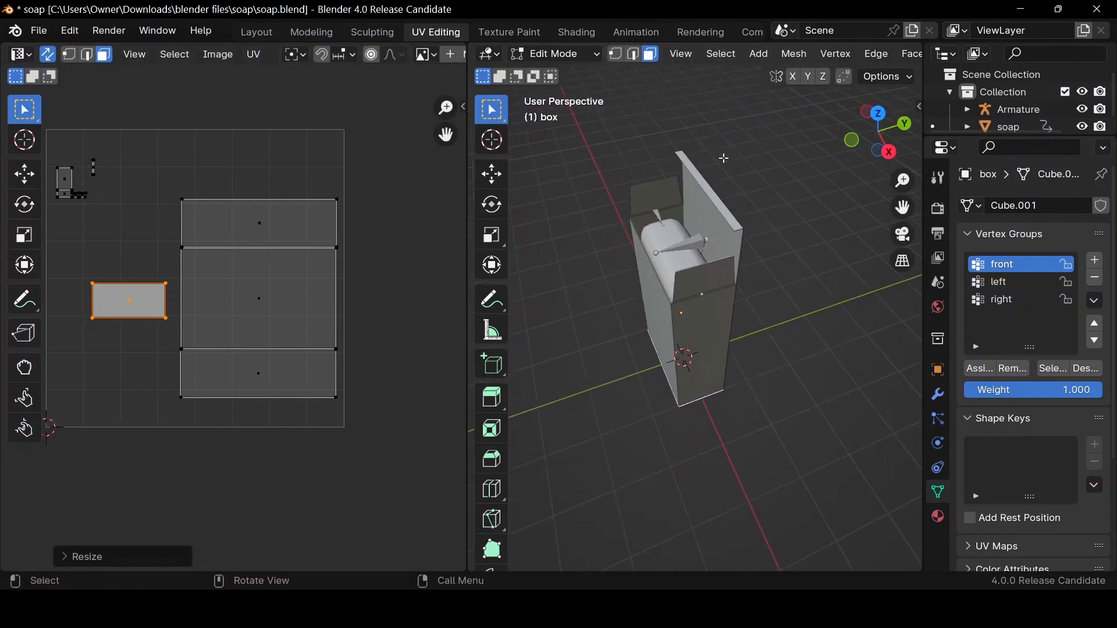
pyautogui.scroll(2, 721, 154)
pyautogui.click(723, 149)
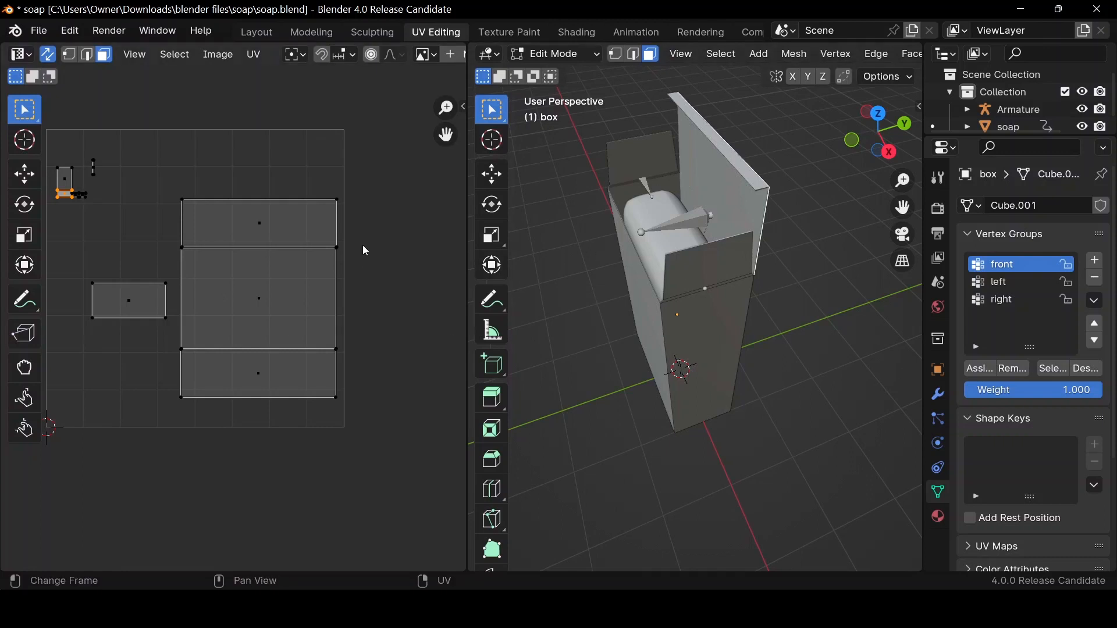
pyautogui.click(292, 301)
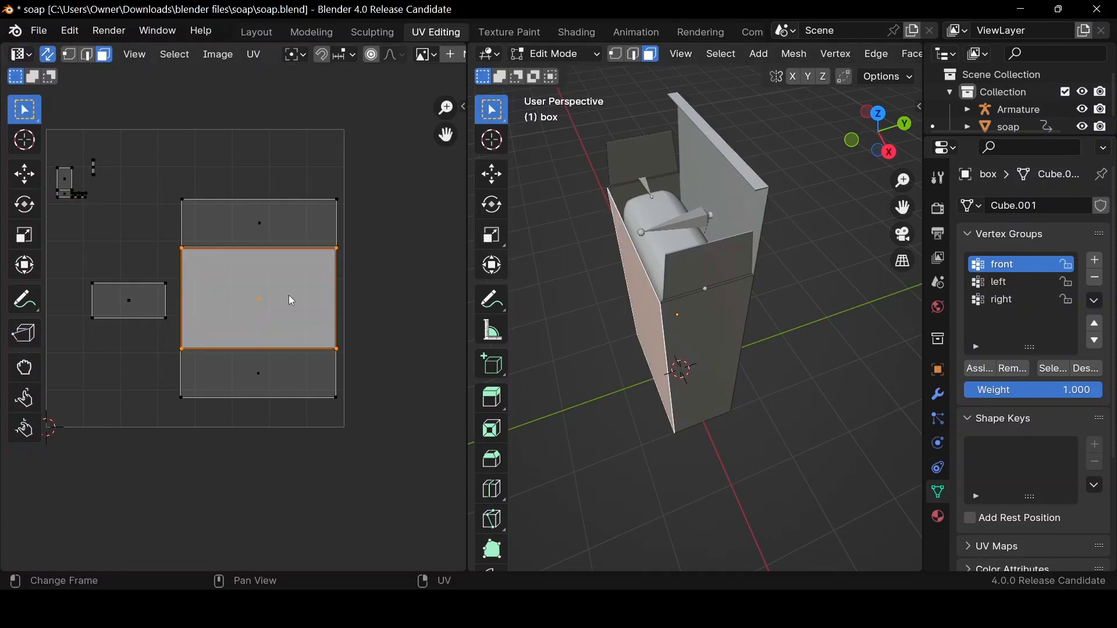
pyautogui.click(275, 379)
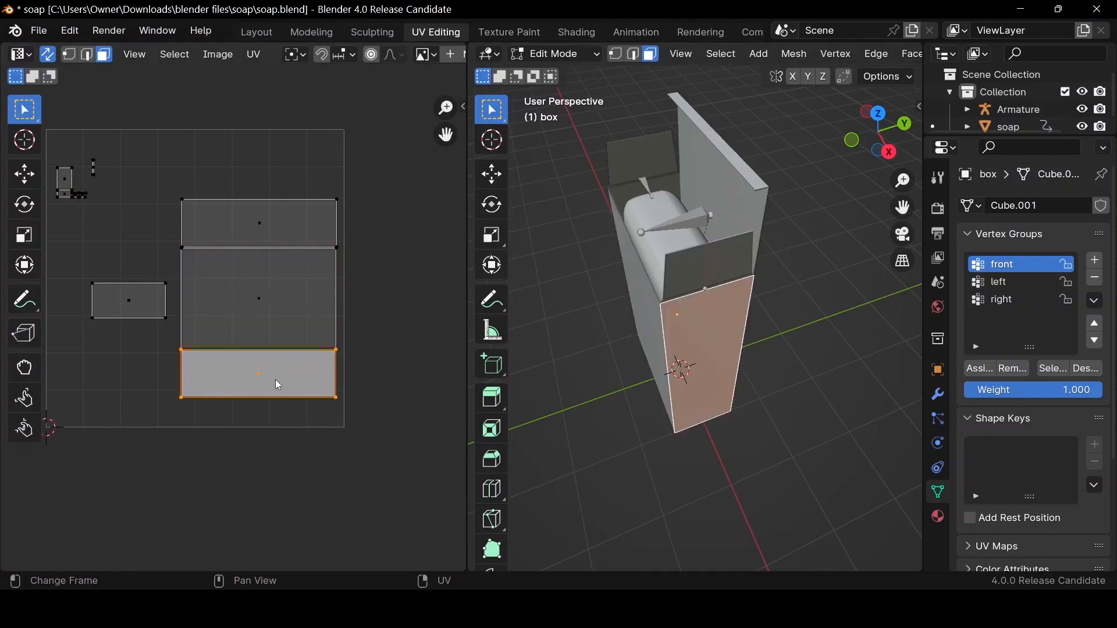
pyautogui.click(283, 216)
# Select the box's back face, move its small UV island into the empty area below the underside's island, and rotate it by 90°
pyautogui.moveTo(878, 133); pyautogui.dragTo(609, 236)
pyautogui.click(613, 249)
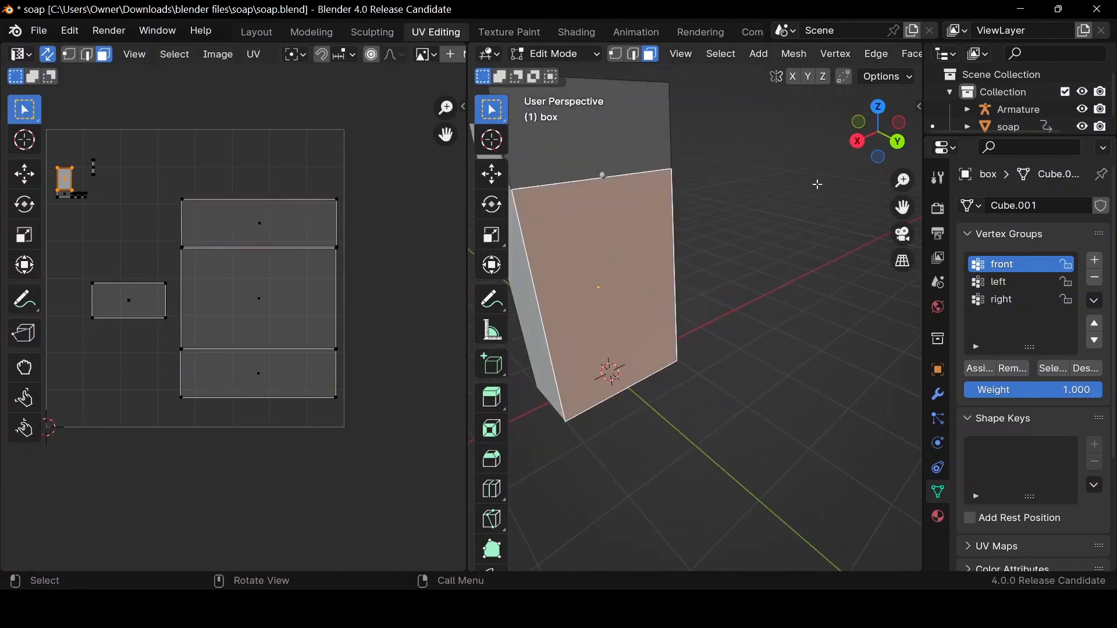
pyautogui.moveTo(877, 135)
pyautogui.mouseDown()
pyautogui.moveTo(890, 138)
pyautogui.moveTo(863, 142)
pyautogui.mouseUp()
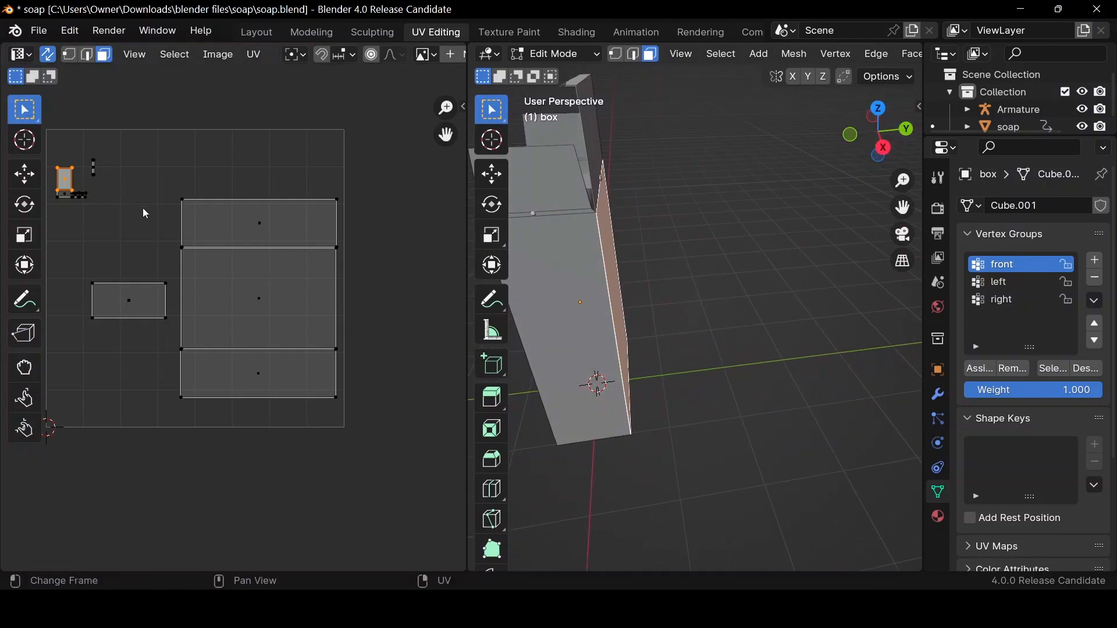
pyautogui.press('g')
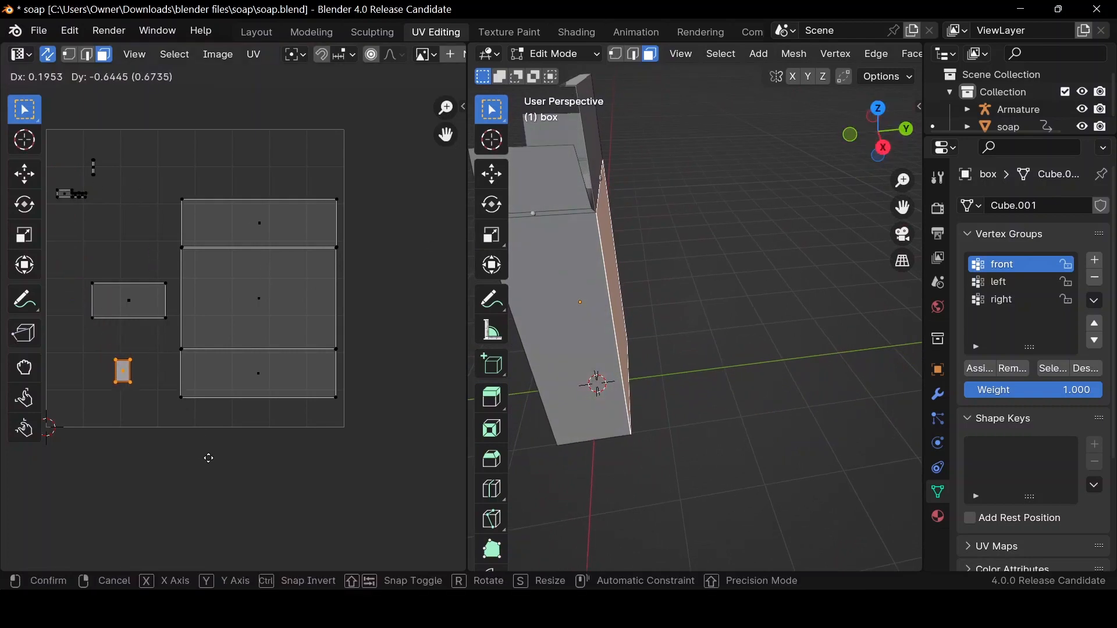
pyautogui.click(185, 459)
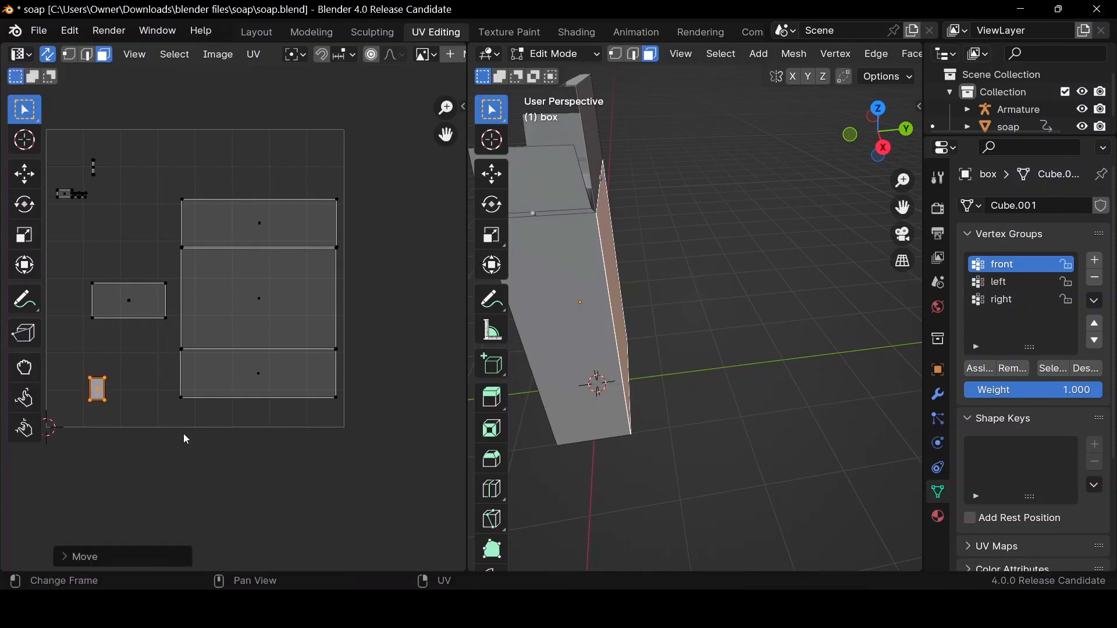
pyautogui.write('r90')
pyautogui.press('Return')
# Scale the back face's UV island up by a factor of 5 and reposition it inside the UV bounds below the underside's island
pyautogui.write('s5')
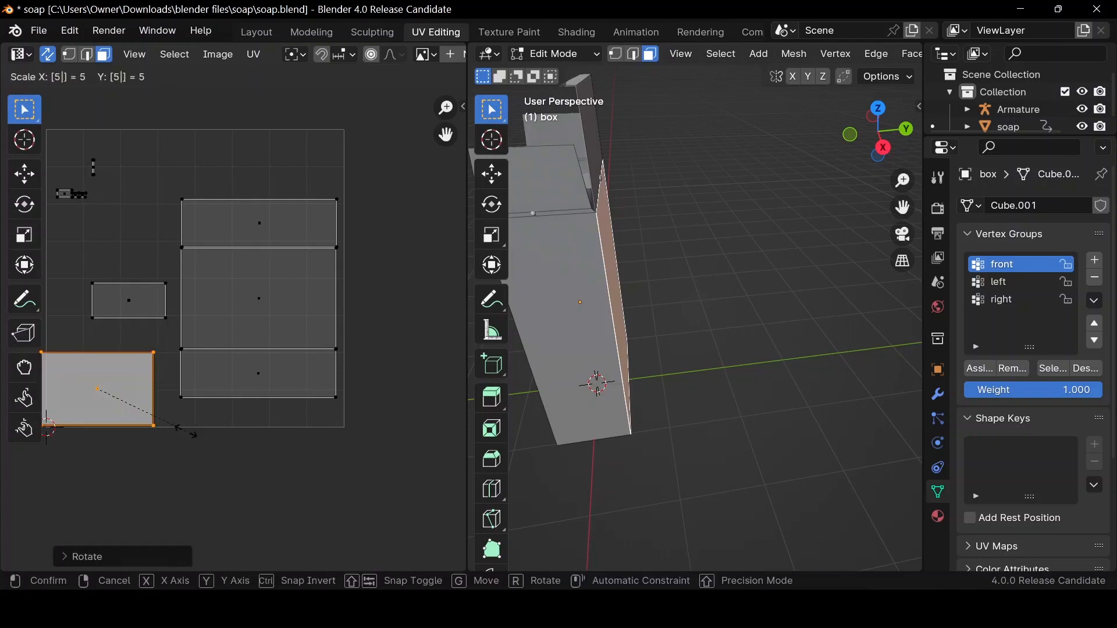
pyautogui.press('Return')
pyautogui.press('g')
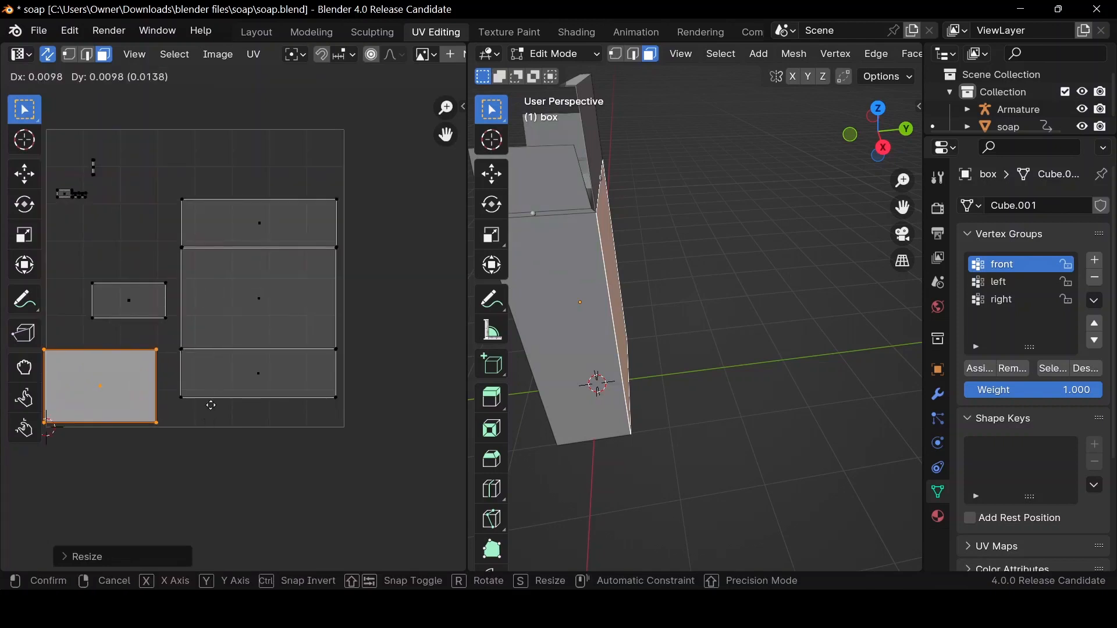
pyautogui.click(223, 408)
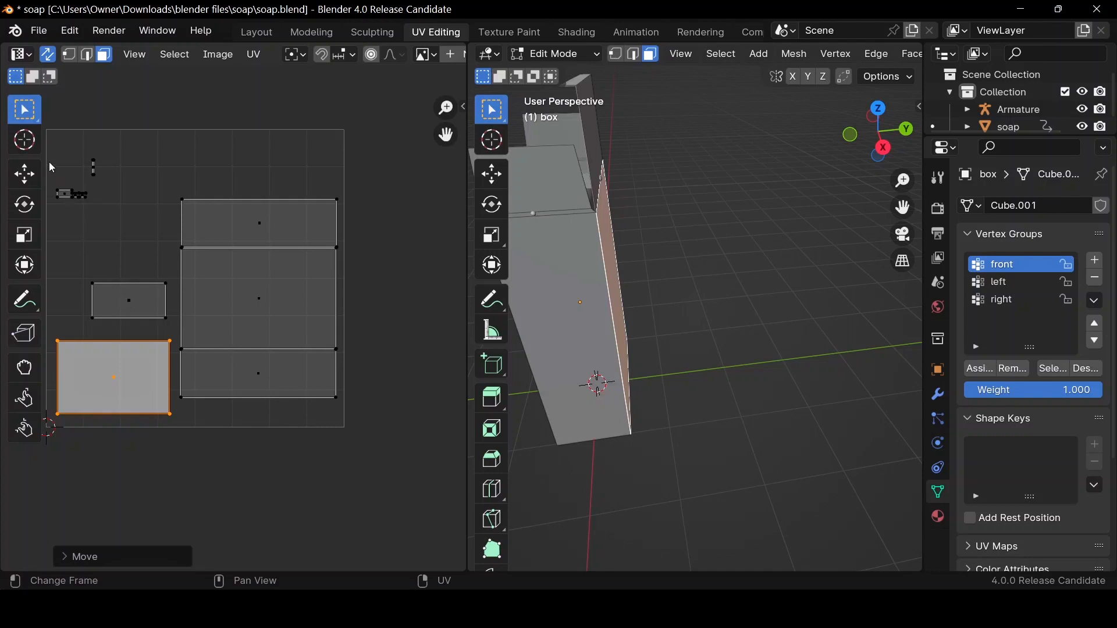
# Select all faces of the box and export their UV layout as UV BOX.png in the soap folder
pyautogui.moveTo(510, 204); pyautogui.dragTo(528, 201, button='middle')
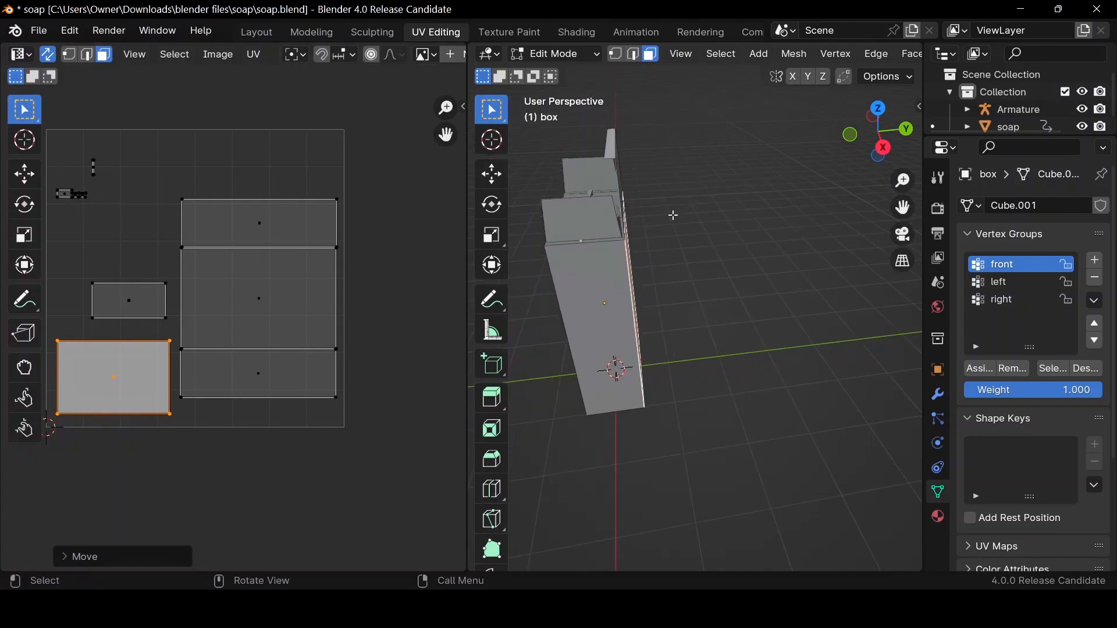
pyautogui.moveTo(673, 216); pyautogui.dragTo(645, 201, button='middle')
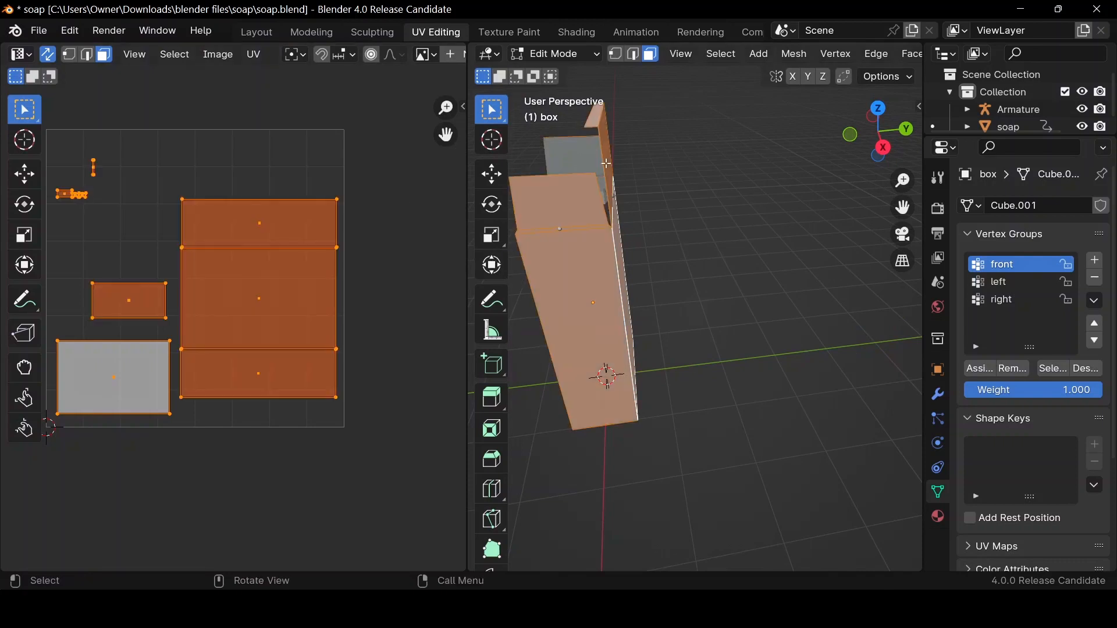
pyautogui.press('a')
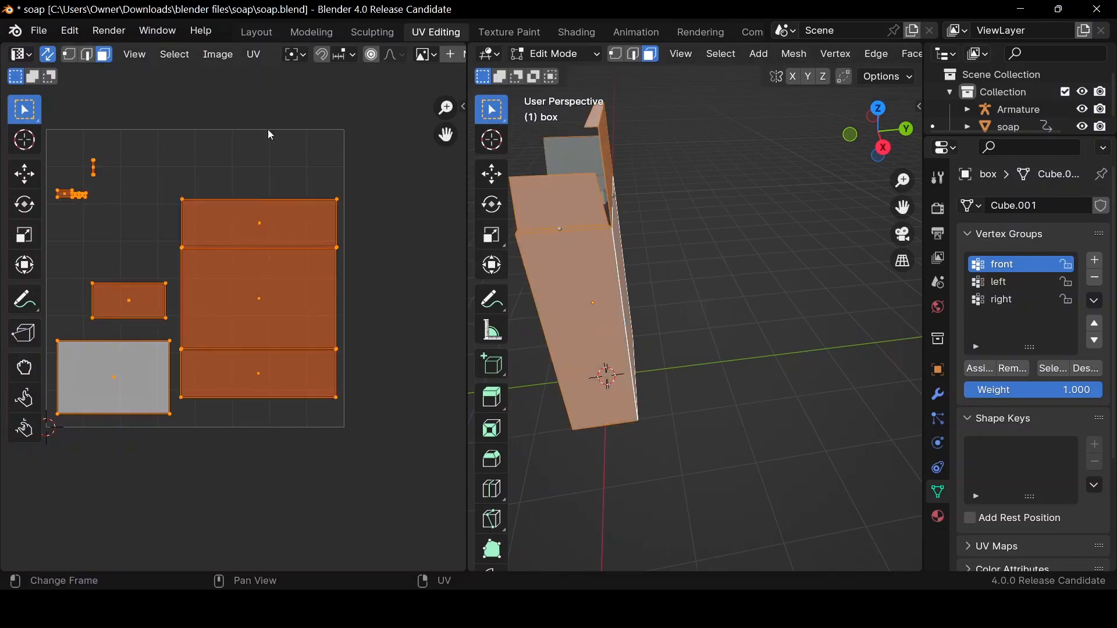
pyautogui.click(252, 58)
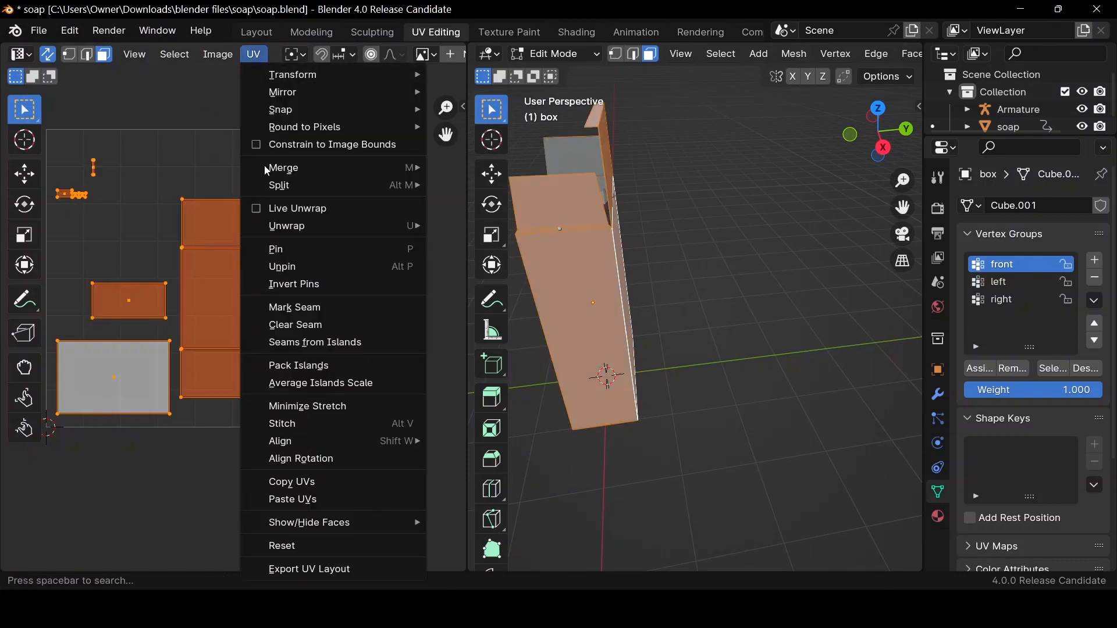
pyautogui.click(341, 574)
pyautogui.scroll(-3, 487, 281)
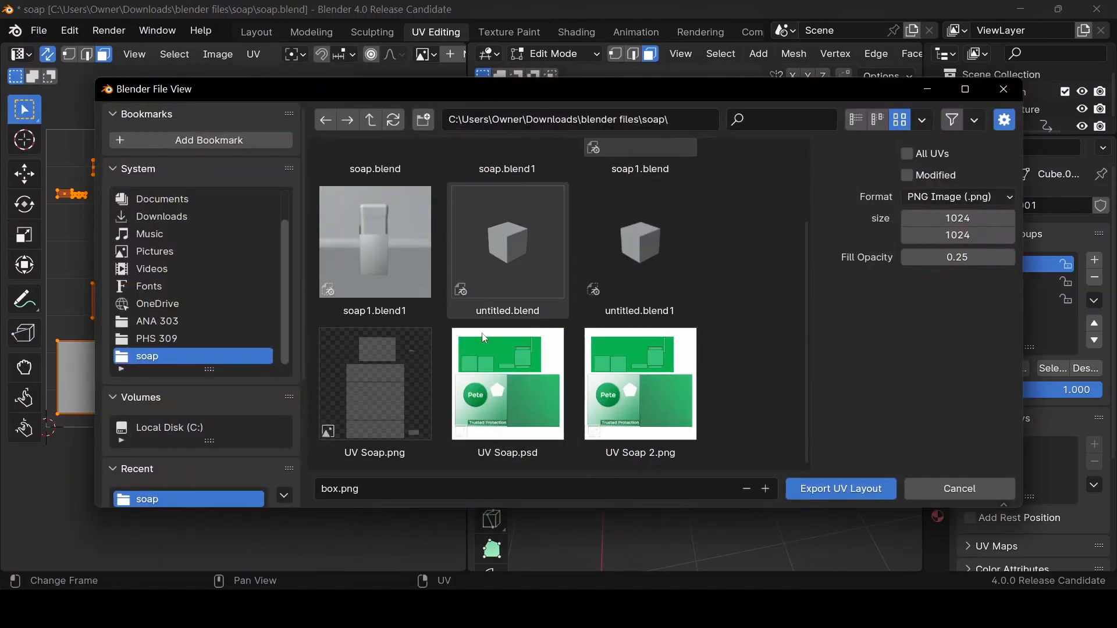
pyautogui.click(401, 401)
pyautogui.click(396, 490)
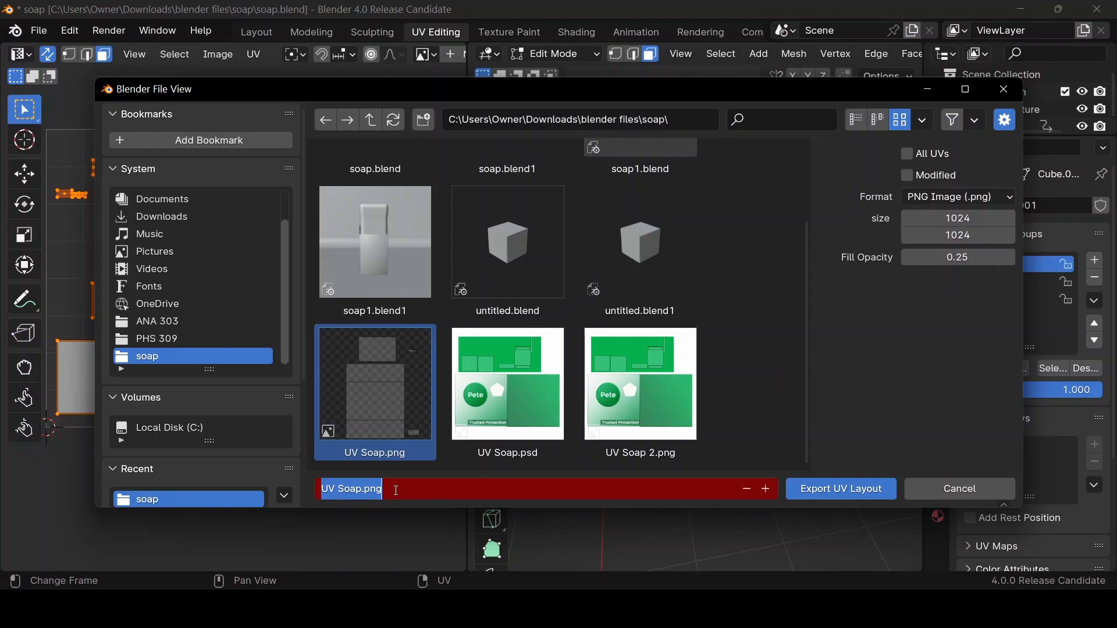
pyautogui.write('UV BOX')
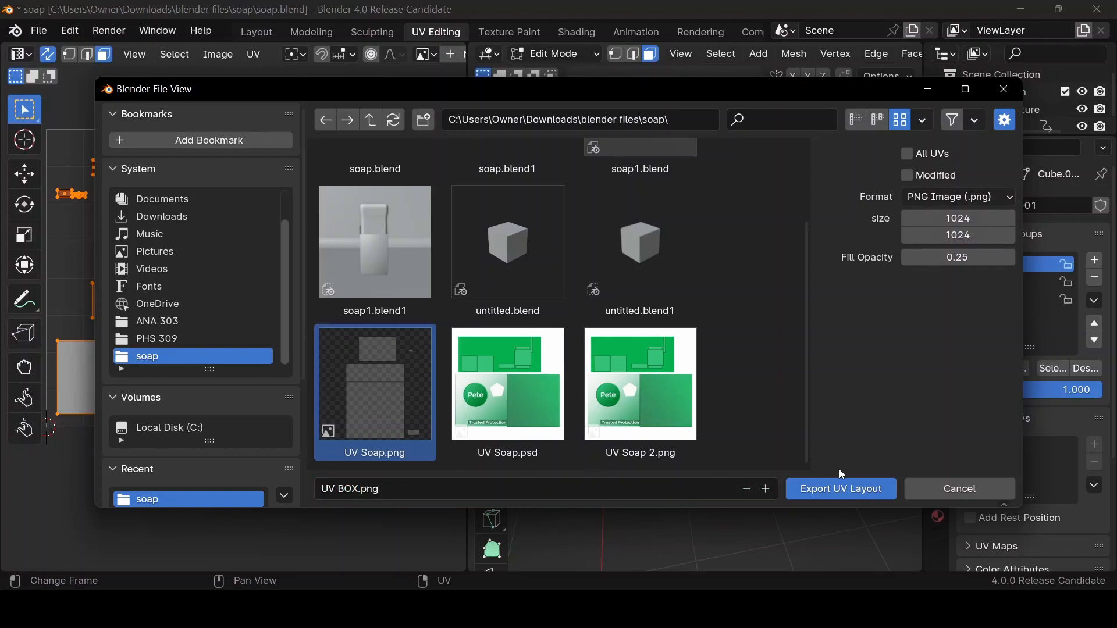
pyautogui.click(848, 487)
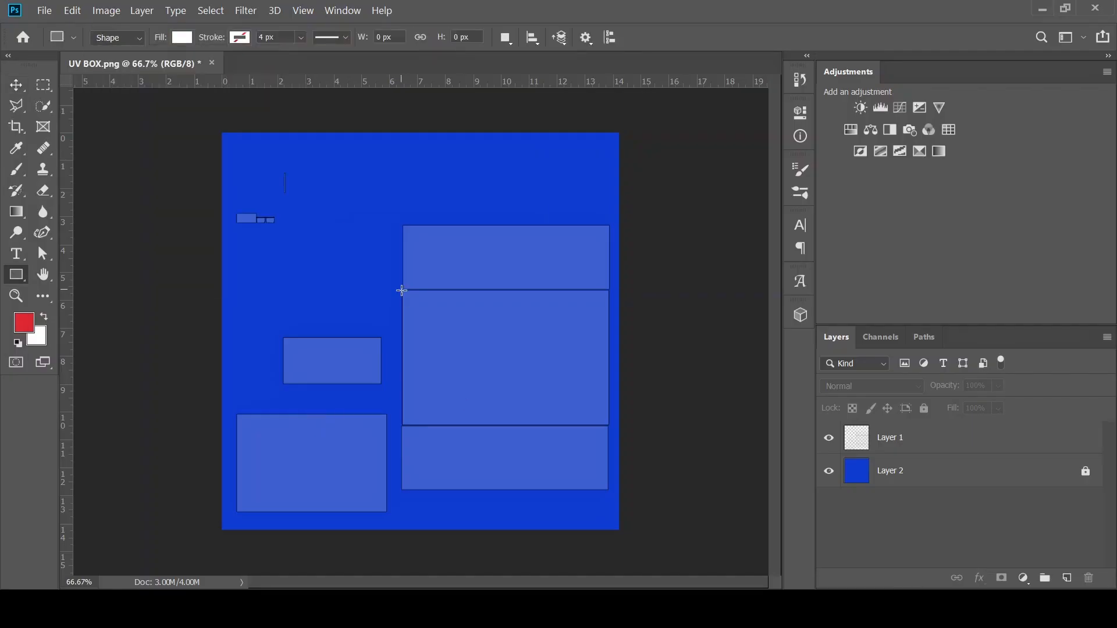
# Switch to Photoshop and, in UV BOX.png, draw a white rectangle down the left part of the front and side islands, stretched over their full height
pyautogui.moveTo(401, 290); pyautogui.dragTo(490, 425)
pyautogui.hotkey('ctrl', 't')
pyautogui.moveTo(446, 290); pyautogui.dragTo(449, 226)
pyautogui.moveTo(446, 426); pyautogui.dragTo(446, 503)
# Draw a dark blue rectangle over the remaining right part of the front and side islands
pyautogui.click(890, 470)
pyautogui.click(182, 37)
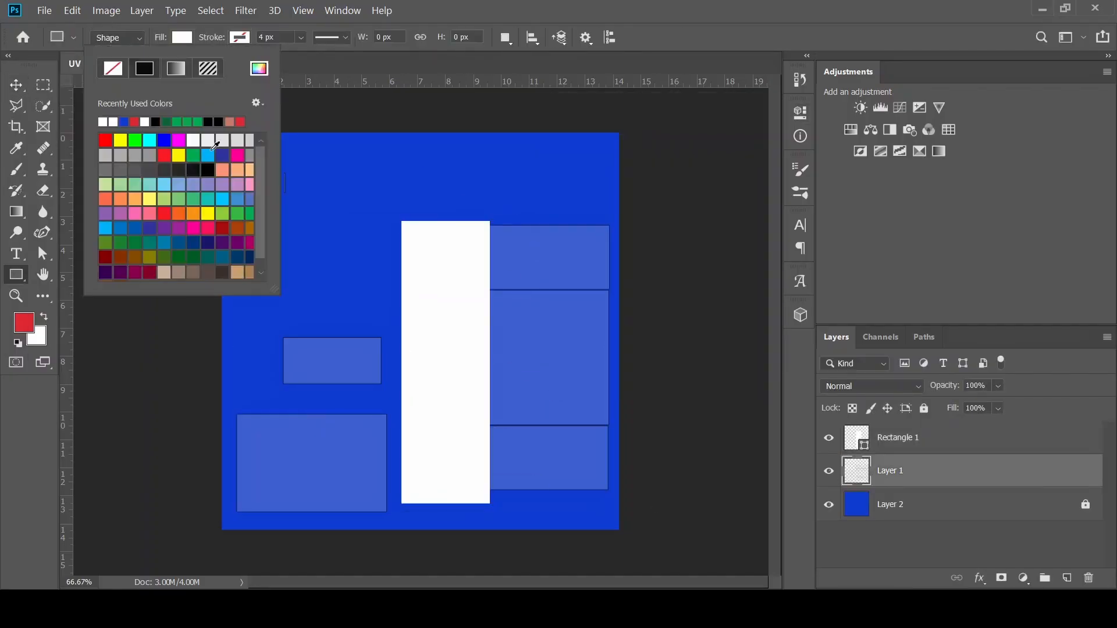
pyautogui.moveTo(491, 226); pyautogui.dragTo(608, 490)
pyautogui.doubleClick(260, 235)
pyautogui.click(1018, 262)
pyautogui.click(872, 386)
# Draw a green circle across the white and blue border of the front panel and give it a Bevel & Emboss effect
pyautogui.click(87, 304)
pyautogui.keyDown('shift'); pyautogui.moveTo(459, 298); pyautogui.dragTo(547, 382); pyautogui.keyUp('shift')
pyautogui.click(979, 578)
pyautogui.click(1024, 451)
pyautogui.click(650, 301)
pyautogui.click(1018, 261)
# Add the white text "PETE" and centre it on the front panel's green circle
pyautogui.click(16, 254)
pyautogui.click(339, 287)
pyautogui.write('PETE')
pyautogui.moveTo(350, 289)
pyautogui.mouseDown()
pyautogui.moveTo(491, 346)
pyautogui.moveTo(506, 340)
pyautogui.mouseUp()
# Duplicate the green PETE badge at a smaller size onto both side panels, on the white and blue border
pyautogui.hotkey('ctrl', 't')
pyautogui.moveTo(476, 345); pyautogui.dragTo(479, 242)
pyautogui.keyDown('shift'); pyautogui.click(930, 471); pyautogui.keyUp('shift')
pyautogui.hotkey('ctrl', 'j')
pyautogui.keyDown('alt'); pyautogui.moveTo(479, 242); pyautogui.dragTo(485, 472); pyautogui.keyUp('alt')
# Draw a white rectangle covering the back face's island
pyautogui.rightClick(16, 275)
pyautogui.click(90, 274)
pyautogui.moveTo(236, 413); pyautogui.dragTo(390, 516)
# Fetch the label copy from another window and paste the usage instructions and safety text into a box on the left half of the white back panel
pyautogui.hotkey('alt', 'Tab')
pyautogui.hotkey('alt', 'Tab')
pyautogui.click(16, 254)
pyautogui.moveTo(236, 413)
pyautogui.mouseDown()
pyautogui.moveTo(390, 516)
pyautogui.moveTo(354, 499)
pyautogui.mouseUp()
pyautogui.click(597, 37)
pyautogui.click(575, 38)
pyautogui.hotkey('ctrl', 'v')
pyautogui.moveTo(240, 417); pyautogui.dragTo(324, 513)
pyautogui.hotkey('ctrl', 'v')
pyautogui.hotkey('ctrl', 'a')
pyautogui.click(16, 85)
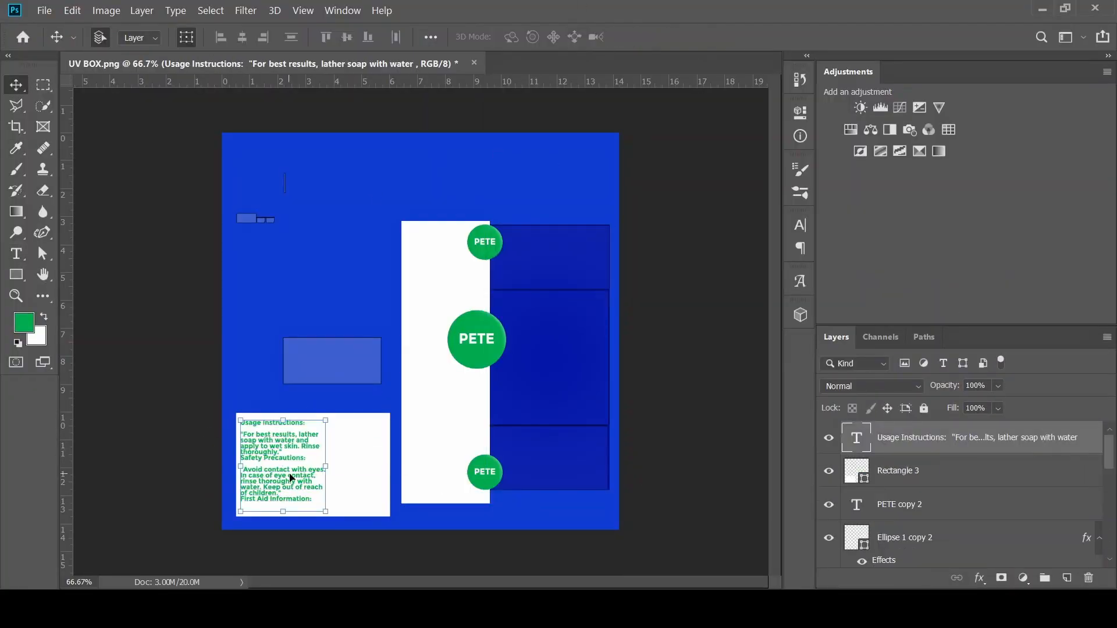
# Shrink the instructions text and paste the manufacturer and customer care text into a second column on the back panel
pyautogui.click(16, 253)
pyautogui.click(799, 225)
pyautogui.hotkey('ctrl', 'v')
pyautogui.moveTo(326, 420)
pyautogui.mouseDown()
pyautogui.moveTo(384, 515)
pyautogui.moveTo(376, 508)
pyautogui.mouseUp()
pyautogui.press('BackSpace')
pyautogui.click(16, 85)
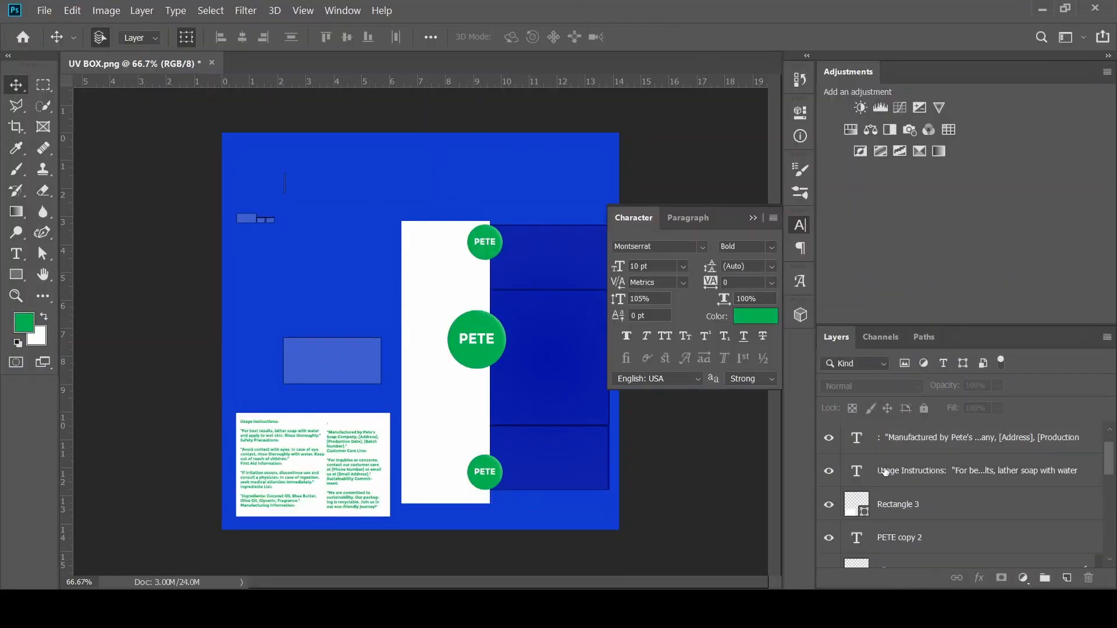
# Draw a red square in the upper right corner area of the blue front panel
pyautogui.click(800, 225)
pyautogui.rightClick(17, 275)
pyautogui.click(17, 253)
pyautogui.click(649, 37)
pyautogui.moveTo(576, 289)
pyautogui.mouseDown()
pyautogui.moveTo(610, 324)
pyautogui.moveTo(596, 448)
pyautogui.moveTo(596, 247)
pyautogui.mouseUp()
pyautogui.click(1019, 261)
# Add the white text "85g" to the red square and place smaller copies of the badge on both side panels
pyautogui.click(16, 254)
pyautogui.click(548, 189)
pyautogui.write('85g')
pyautogui.hotkey('ctrl', 't')
pyautogui.click(722, 37)
pyautogui.keyDown('shift'); pyautogui.click(897, 470); pyautogui.keyUp('shift')
pyautogui.click(722, 38)
# Add the text "STAY FRESH" on the white area below the front panel's PETE circle
pyautogui.click(16, 254)
pyautogui.click(418, 395)
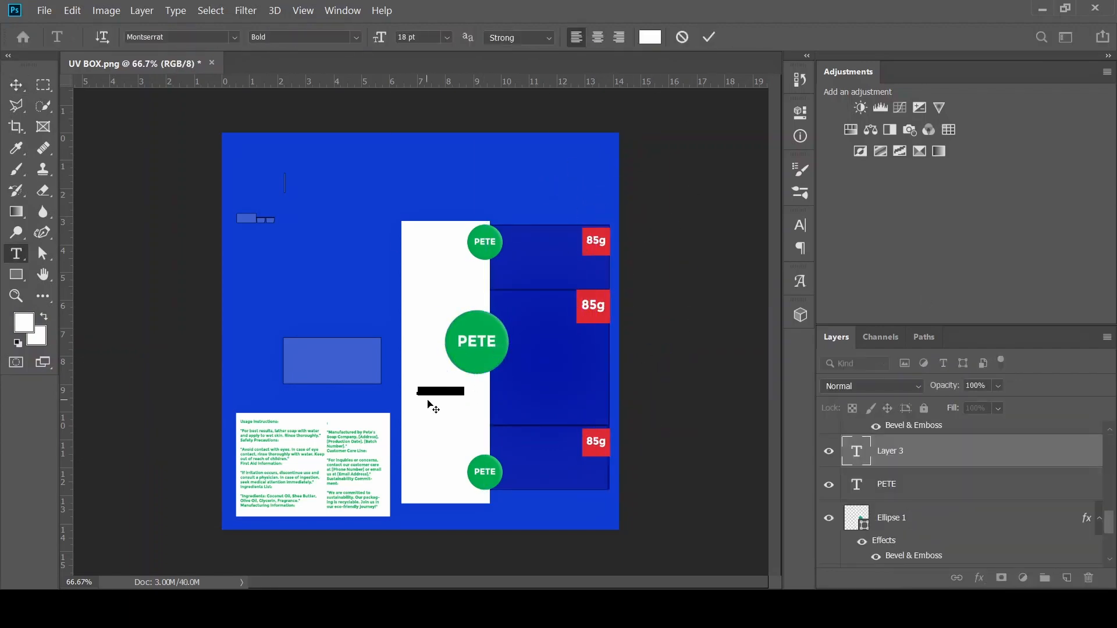
pyautogui.write('STAY FRESH')
pyautogui.click(708, 37)
# Add the text "INSTANT COOL" on the blue area of the front panel
pyautogui.click(800, 225)
pyautogui.moveTo(508, 346)
pyautogui.mouseDown()
pyautogui.moveTo(603, 394)
pyautogui.moveTo(537, 373)
pyautogui.moveTo(545, 465)
pyautogui.moveTo(527, 254)
pyautogui.mouseUp()
pyautogui.write('INSTANT COOL')
pyautogui.click(16, 84)
pyautogui.click(753, 218)
# Duplicate and resize the INSTANT COOL text for the side panels and place a "10 C" text on the front panel's blue area
pyautogui.hotkey('ctrl', 'j')
pyautogui.hotkey('ctrl', 't')
pyautogui.click(721, 38)
pyautogui.click(17, 253)
pyautogui.click(535, 337)
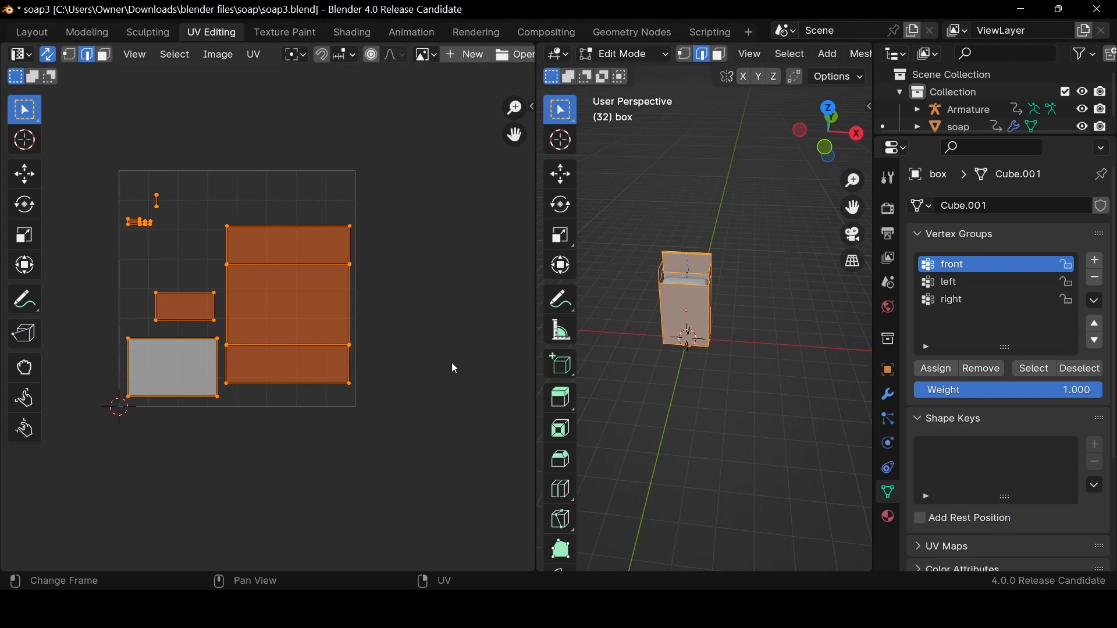
# Switch back to Blender, open UV BOX 2.png behind the box's UV islands and fit the whole image in view
pyautogui.scroll(2, 646, 331)
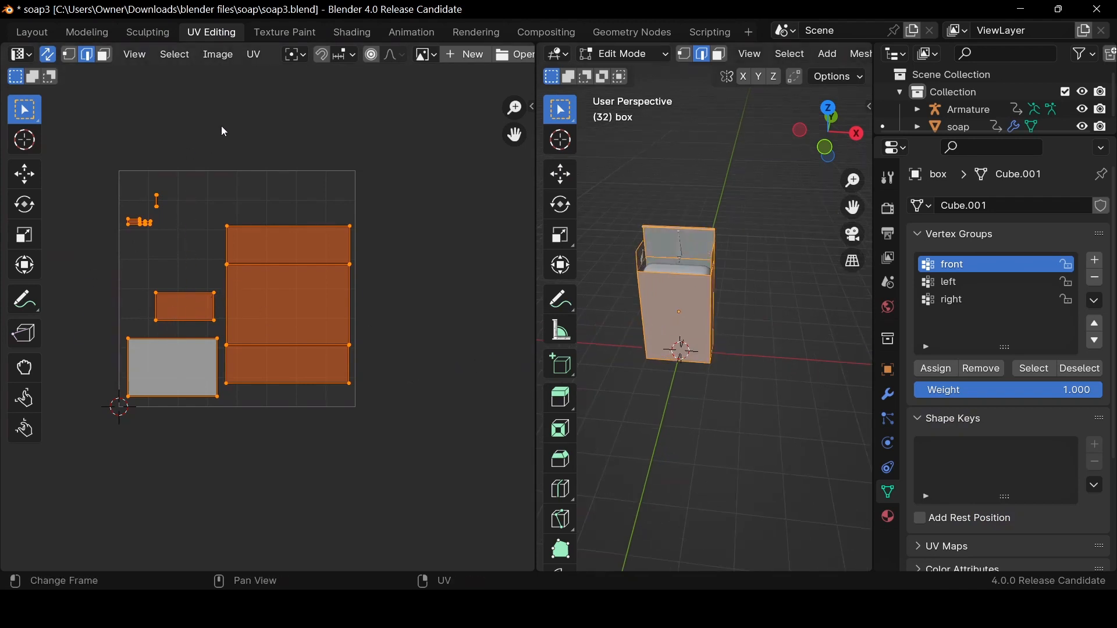
pyautogui.click(218, 55)
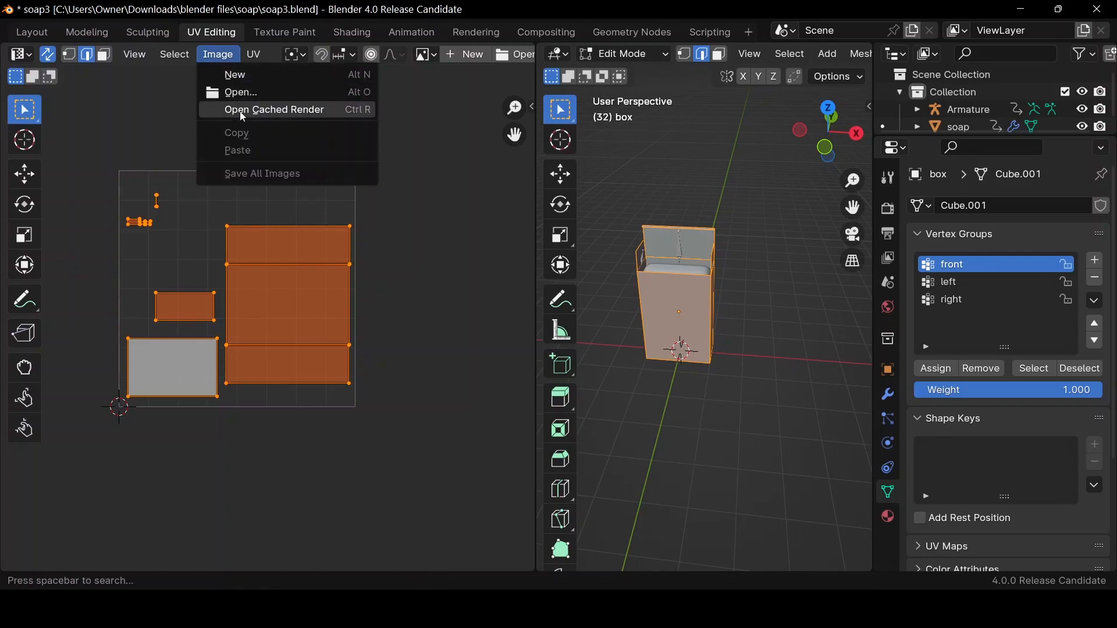
pyautogui.click(242, 93)
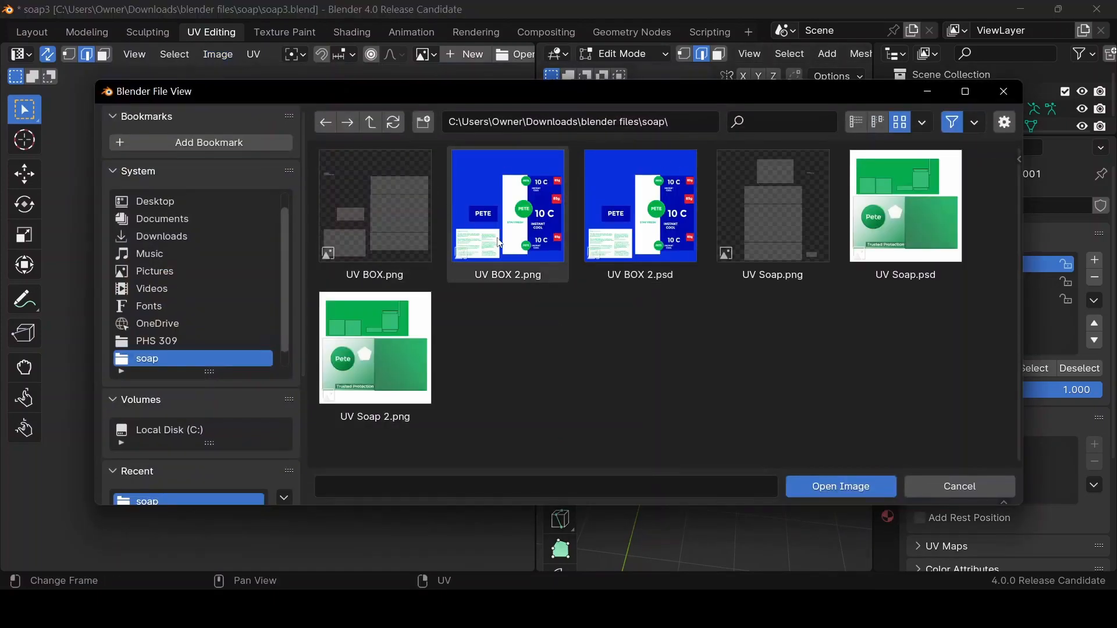
pyautogui.click(502, 227)
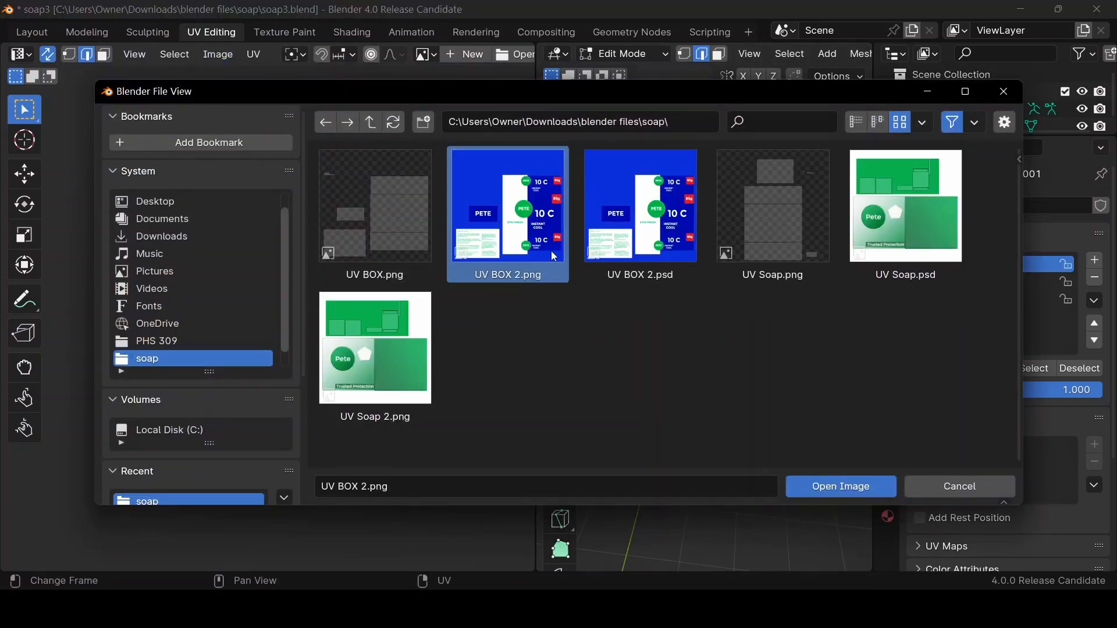
pyautogui.click(817, 491)
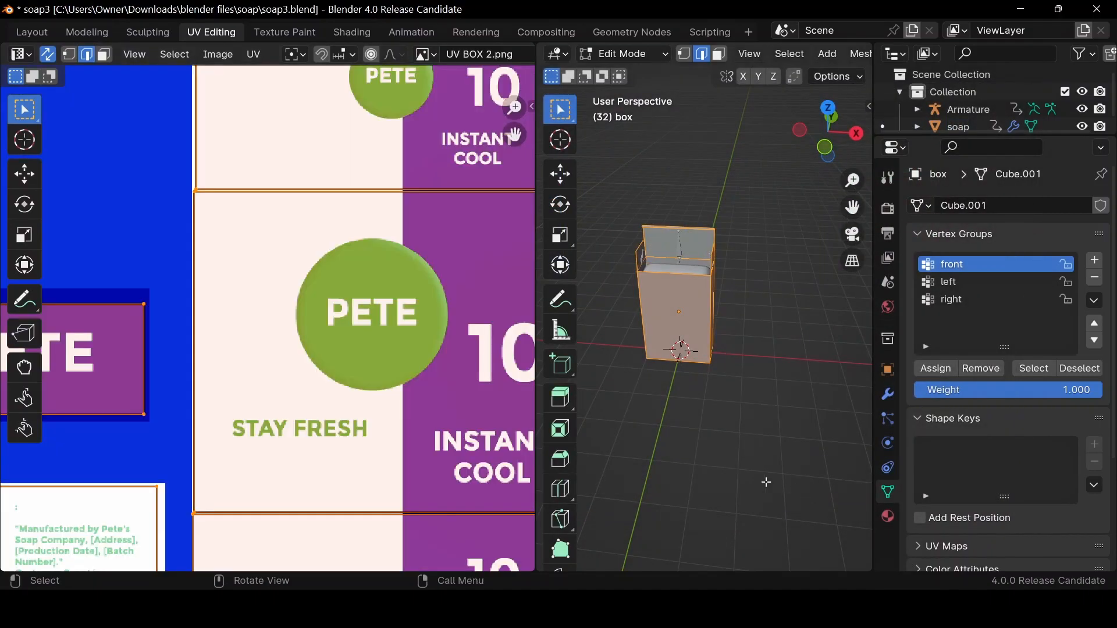
pyautogui.press('Home')
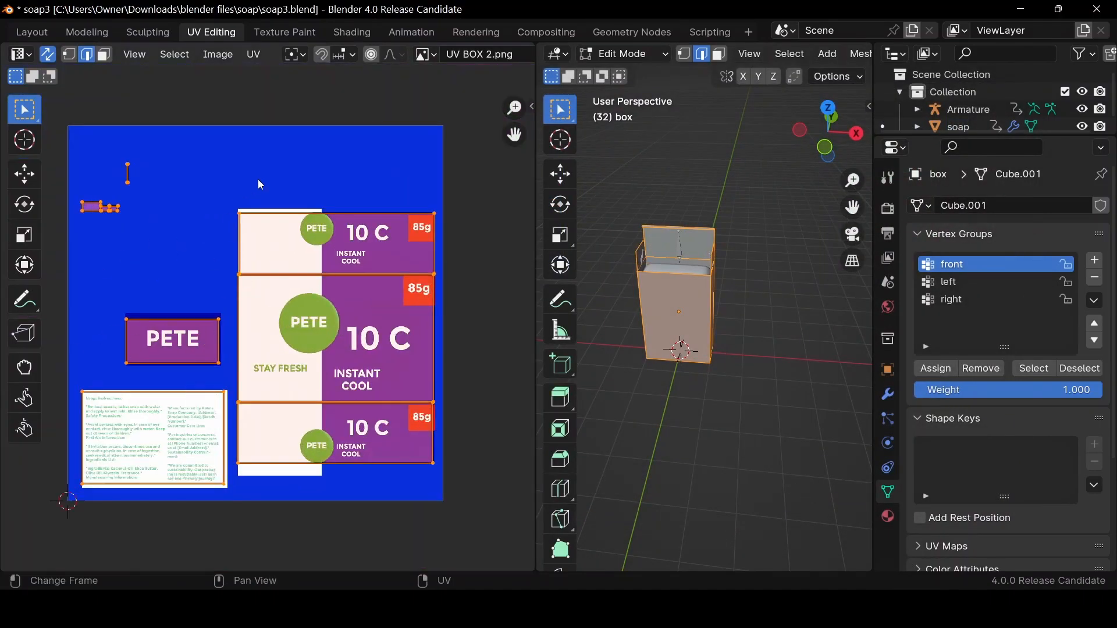
# Display the box in Material Preview and open its material nodes in the Shading workspace
pyautogui.click(40, 34)
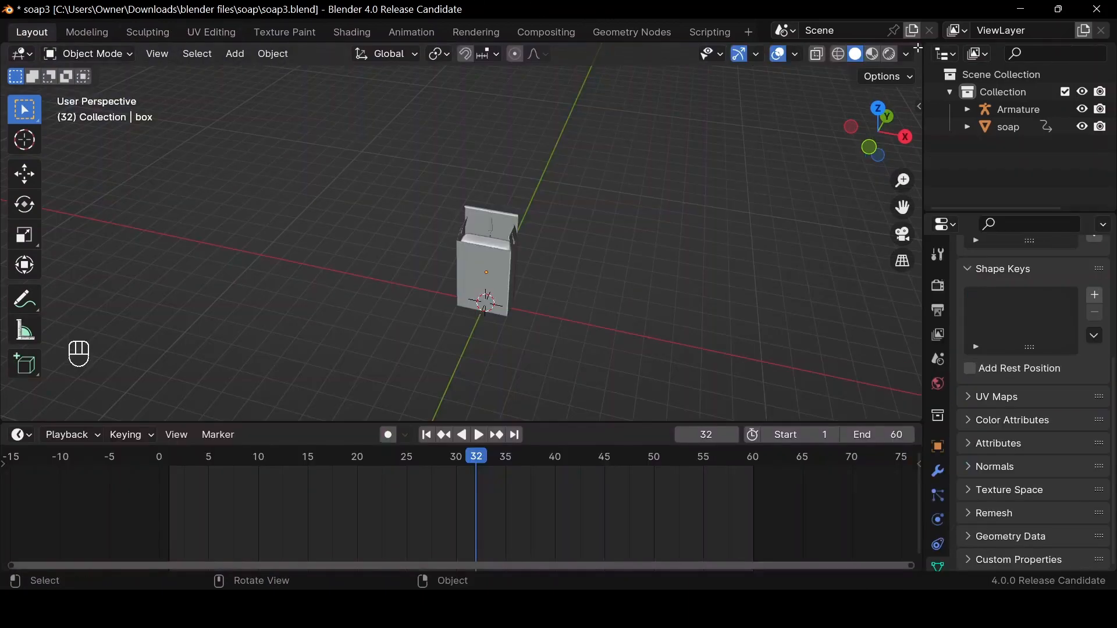
pyautogui.click(872, 54)
pyautogui.scroll(4, 530, 204)
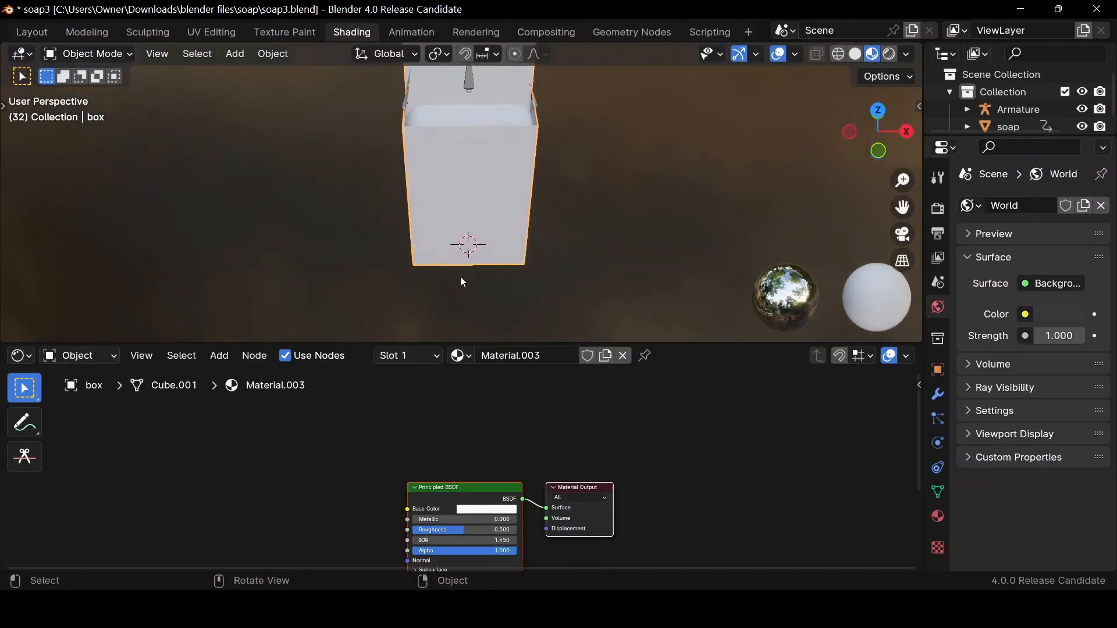
pyautogui.scroll(-5, 463, 260)
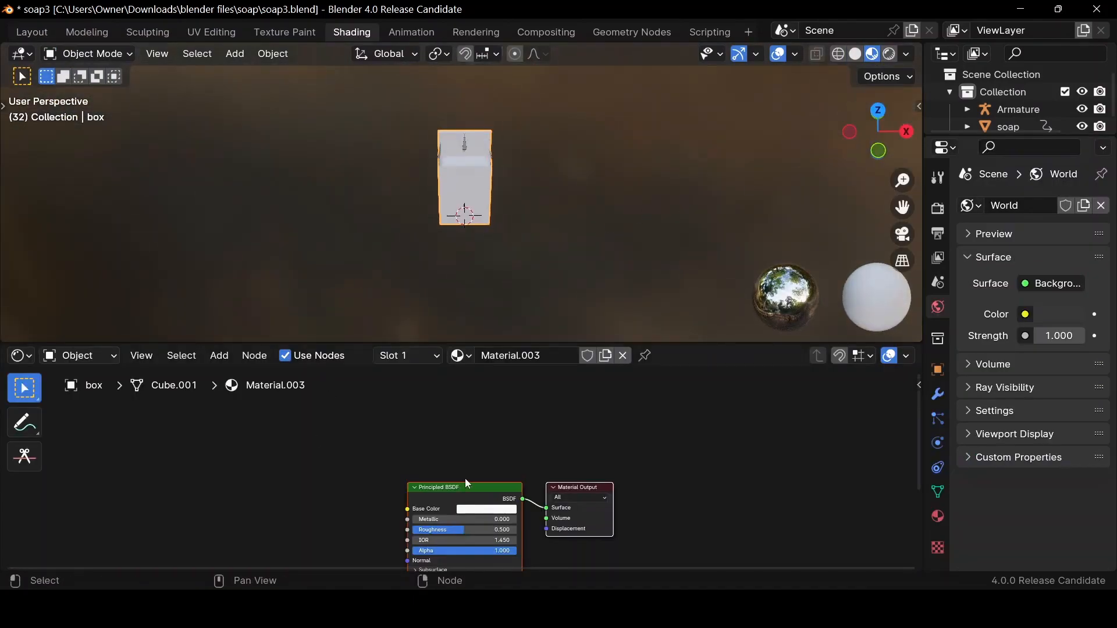
# Add an Image Texture node with linked Mapping and Texture Coordinate nodes to the box's material
pyautogui.scroll(2, 468, 494)
pyautogui.moveTo(473, 500); pyautogui.dragTo(481, 426)
pyautogui.hotkey('shift', 'a')
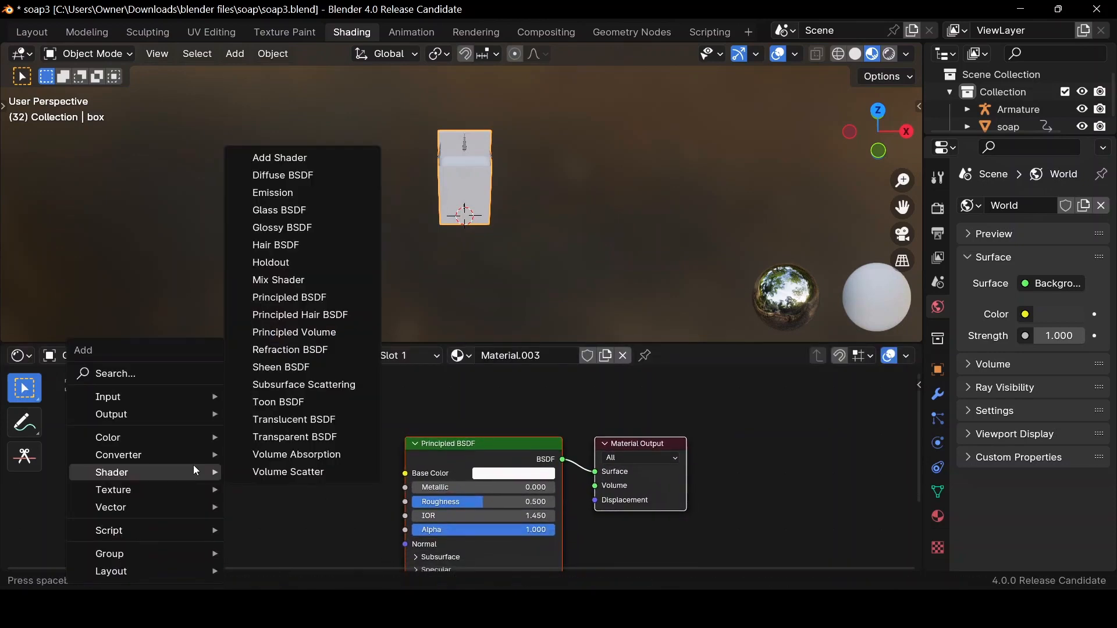
pyautogui.write('ima')
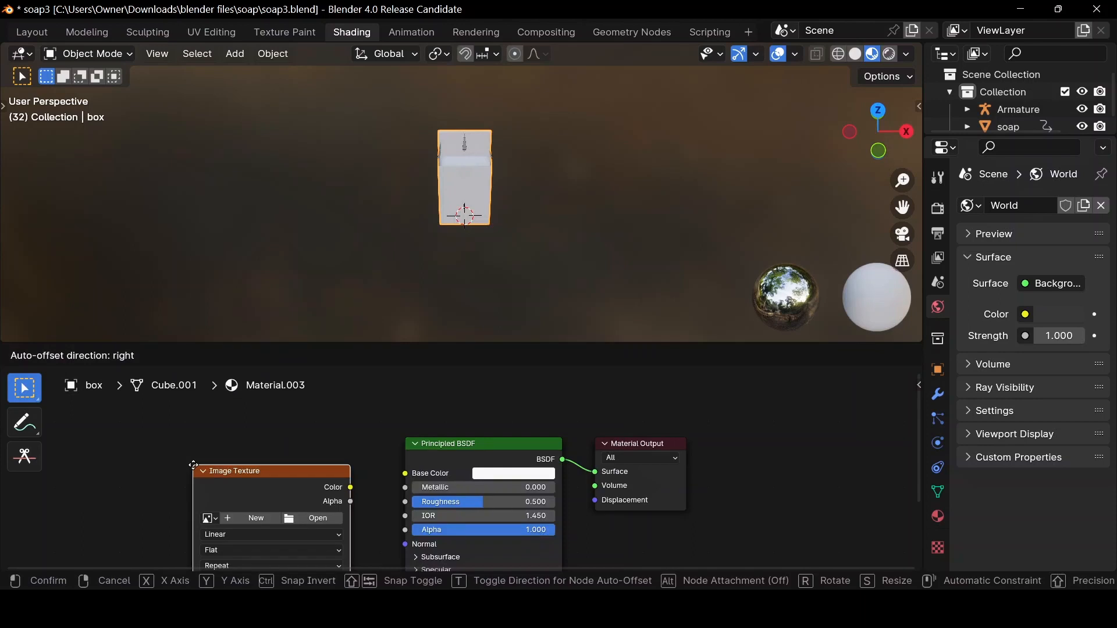
pyautogui.click(179, 457)
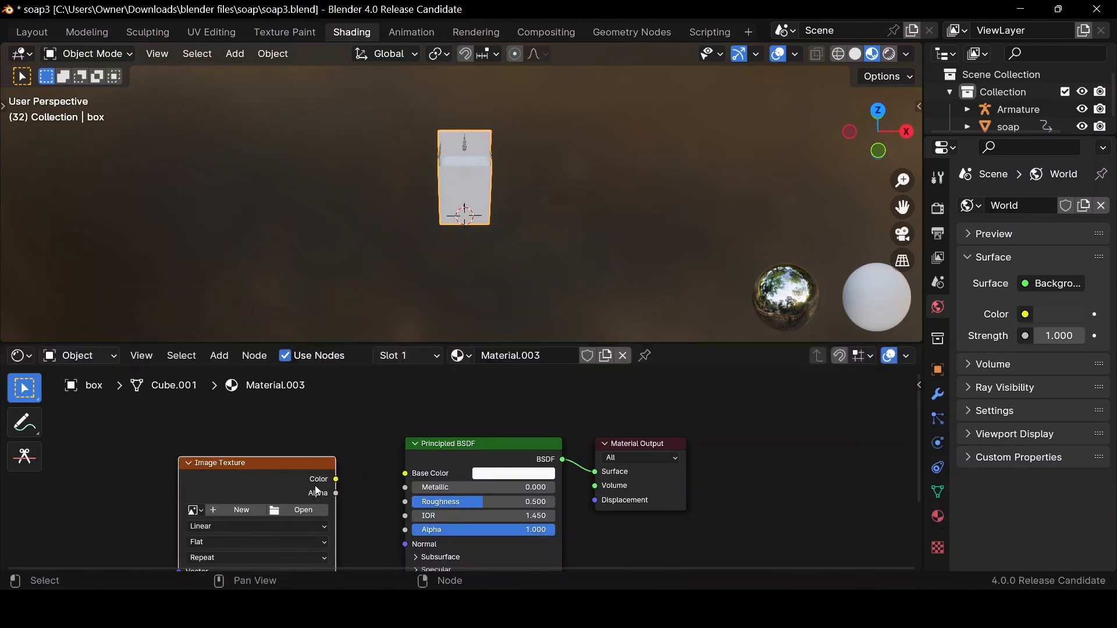
pyautogui.hotkey('ctrl', 't')
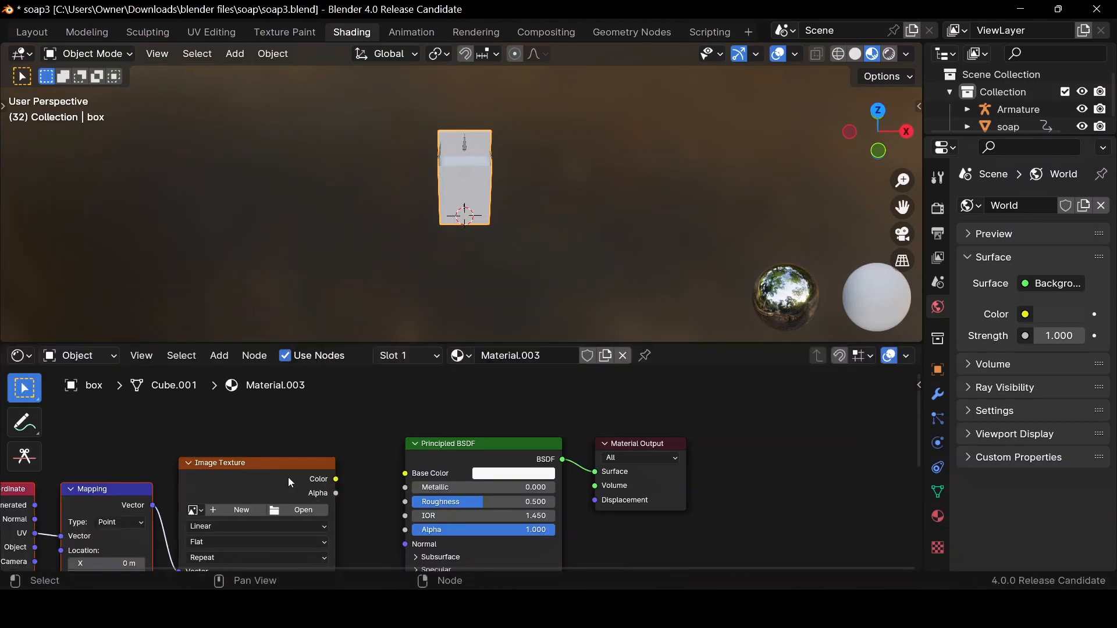
# Connect the Image Texture's Color to the Principled BSDF's Base Color and assign the image UV BOX 2.png
pyautogui.moveTo(336, 479); pyautogui.dragTo(406, 474)
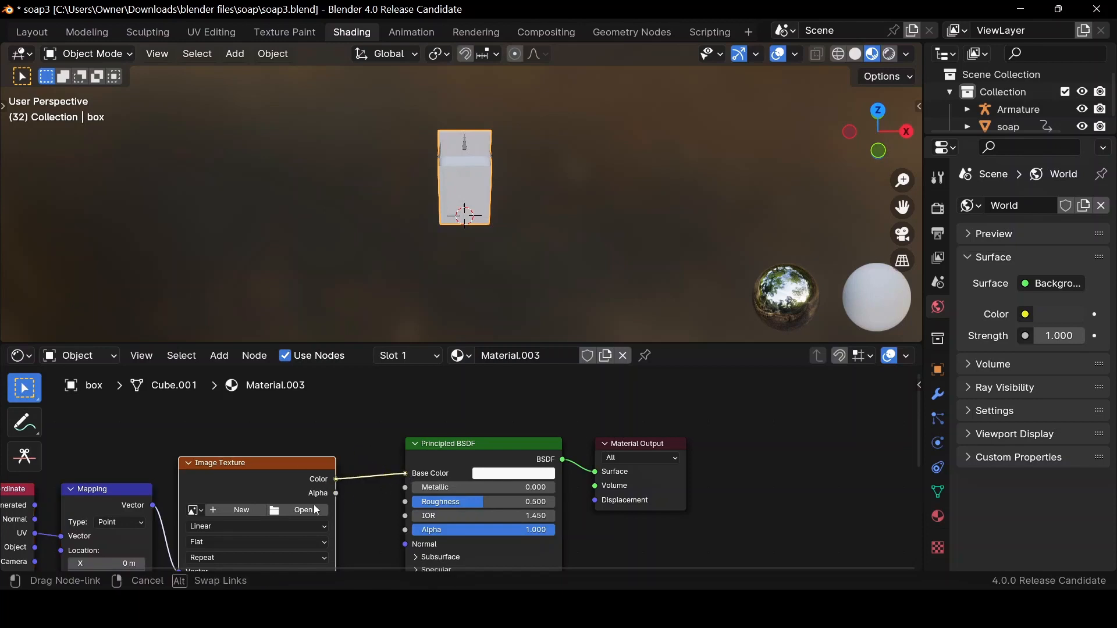
pyautogui.click(194, 510)
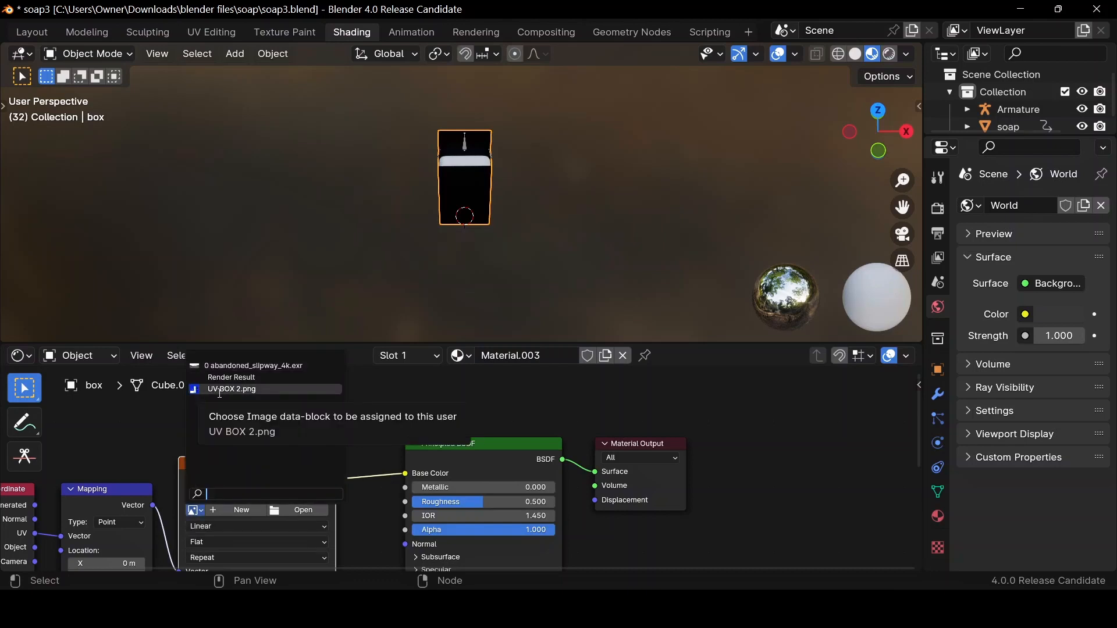
pyautogui.click(220, 390)
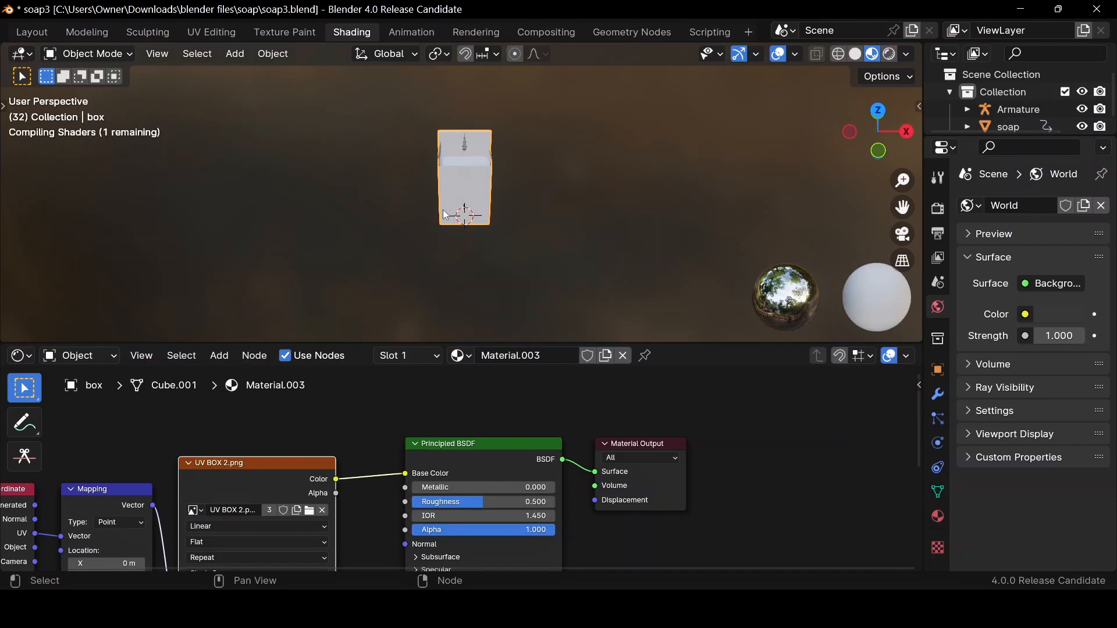
pyautogui.scroll(5, 633, 175)
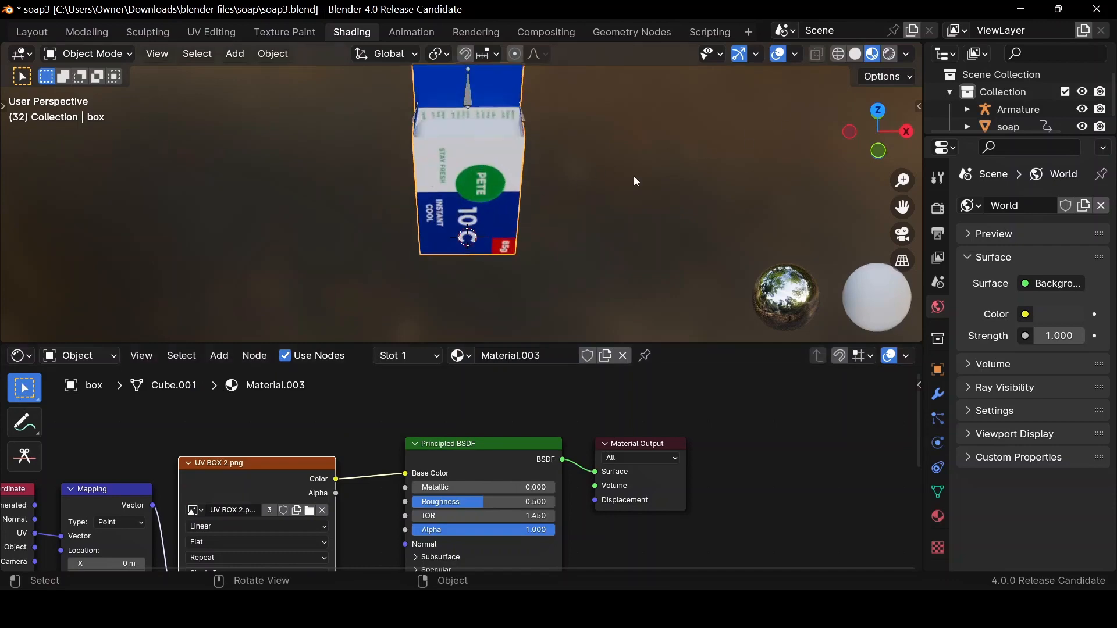
pyautogui.moveTo(855, 125); pyautogui.dragTo(774, 151)
pyautogui.scroll(-2, 361, 137)
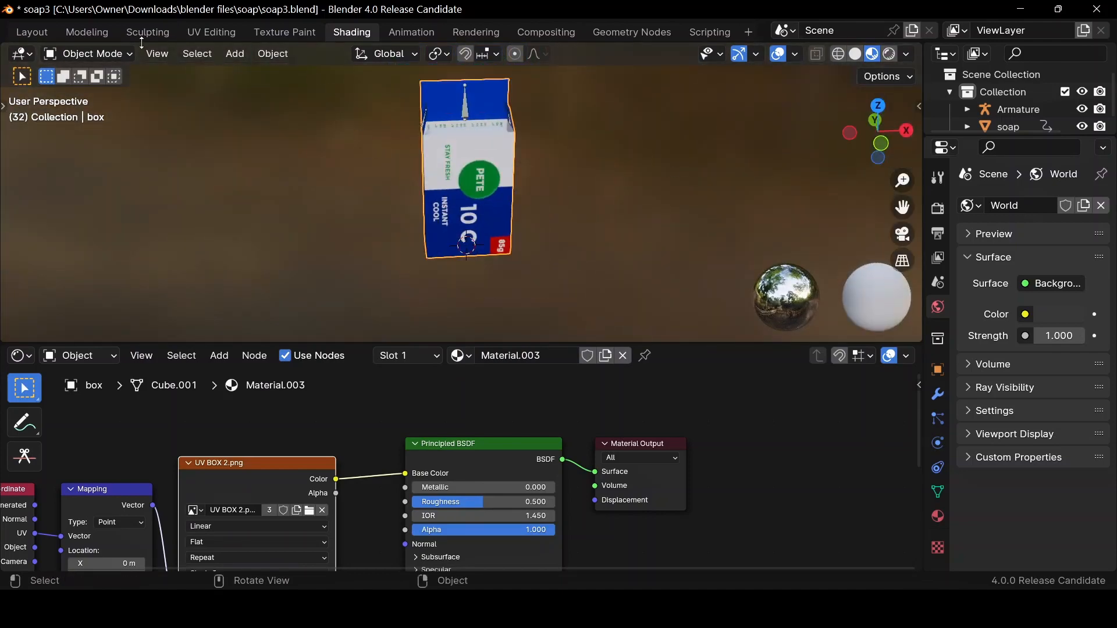
# Return to the Layout workspace, add a camera and align it to a slightly raised front view of the box
pyautogui.click(28, 33)
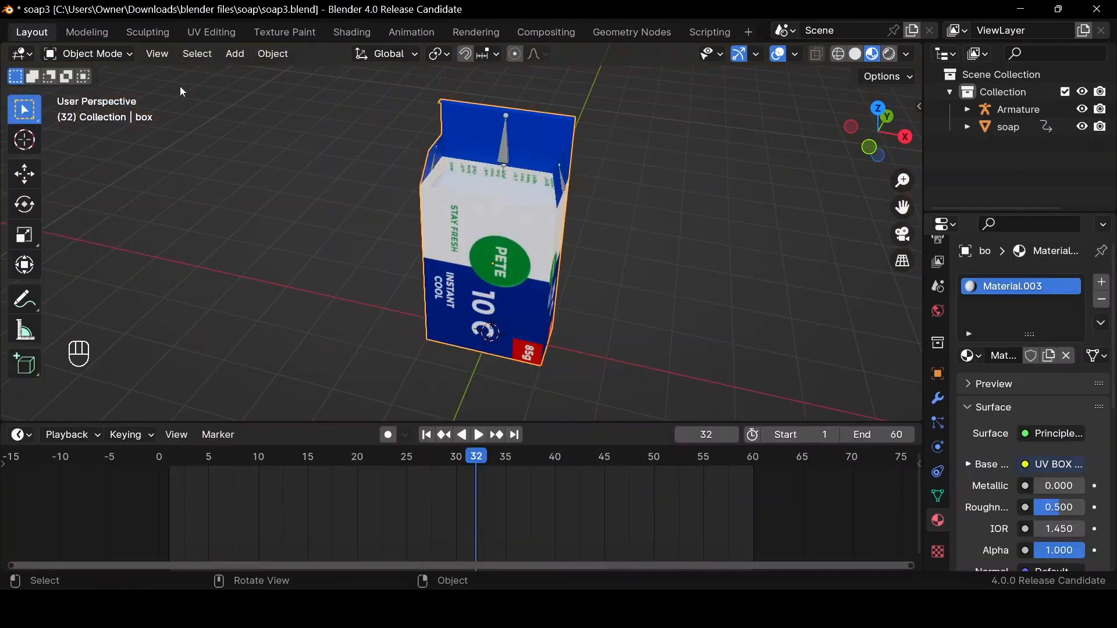
pyautogui.moveTo(870, 148); pyautogui.dragTo(766, 174)
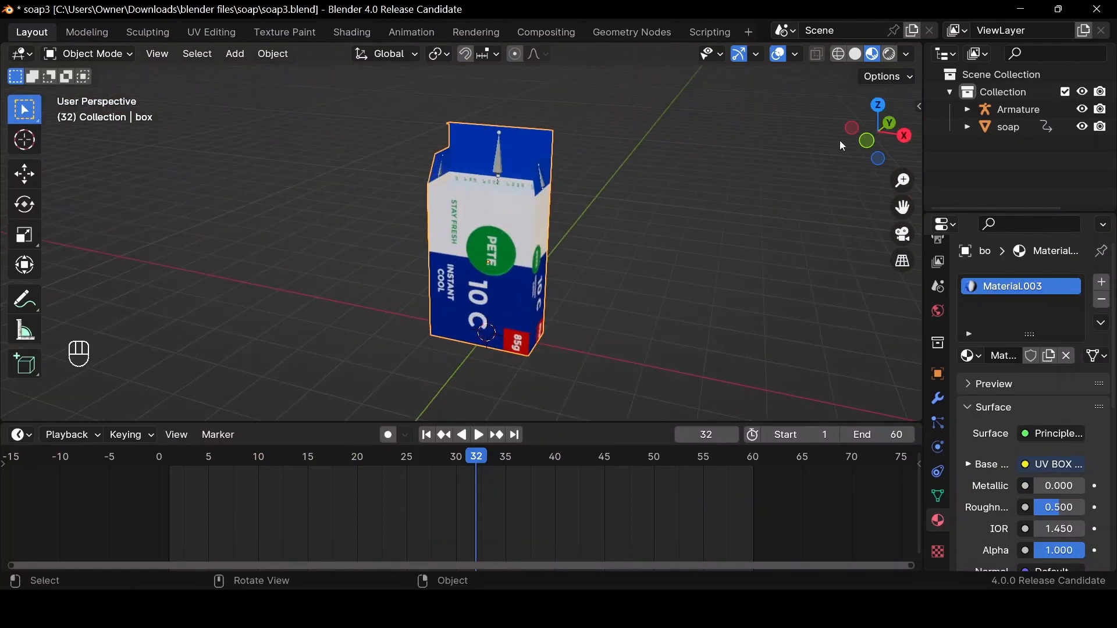
pyautogui.moveTo(843, 146); pyautogui.dragTo(793, 170)
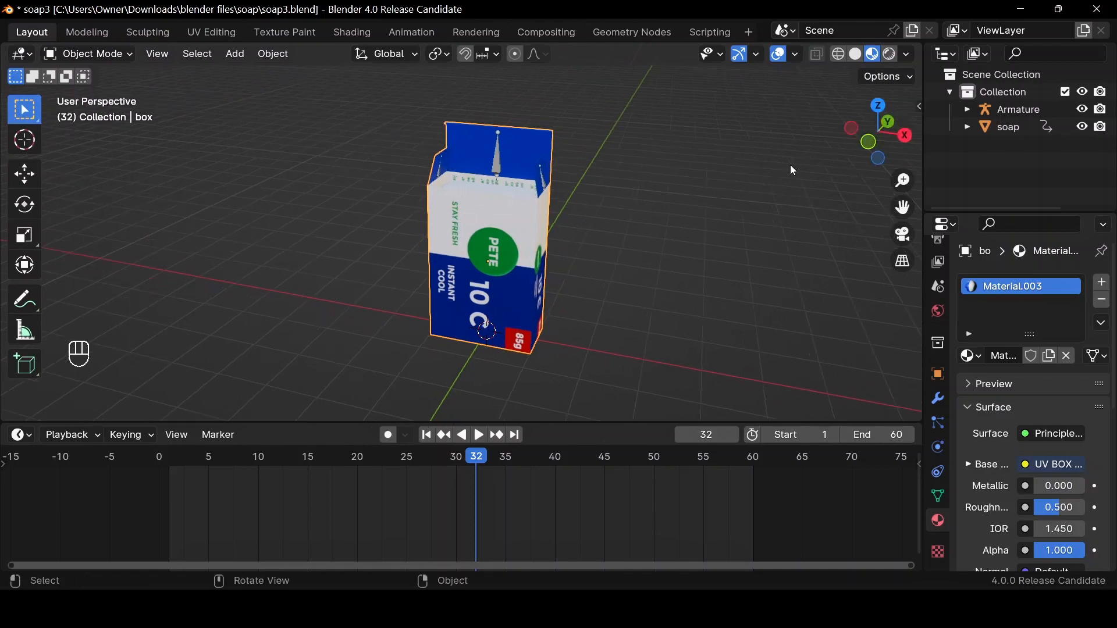
pyautogui.moveTo(854, 141); pyautogui.dragTo(829, 149)
pyautogui.moveTo(484, 306); pyautogui.dragTo(483, 322)
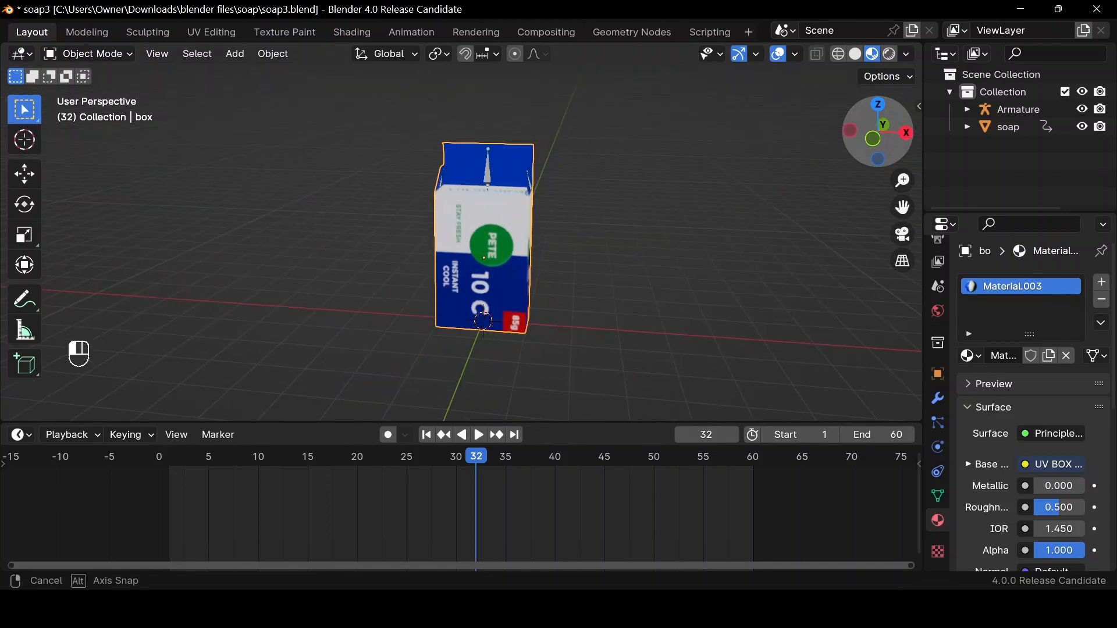
pyautogui.moveTo(483, 322); pyautogui.dragTo(747, 238, button='middle')
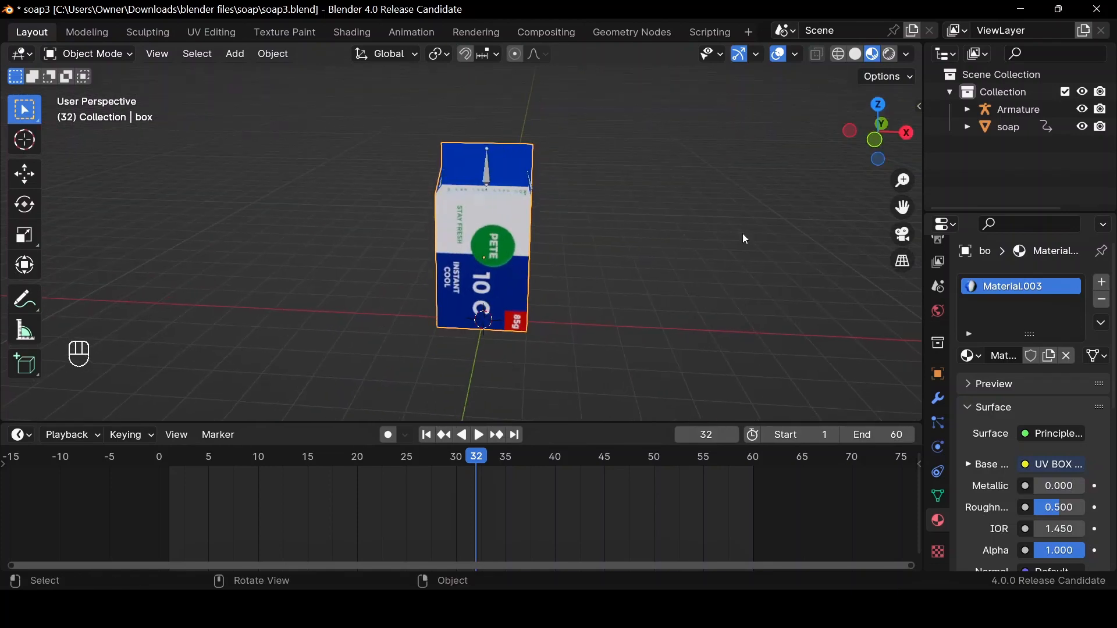
pyautogui.hotkey('shift', 'a')
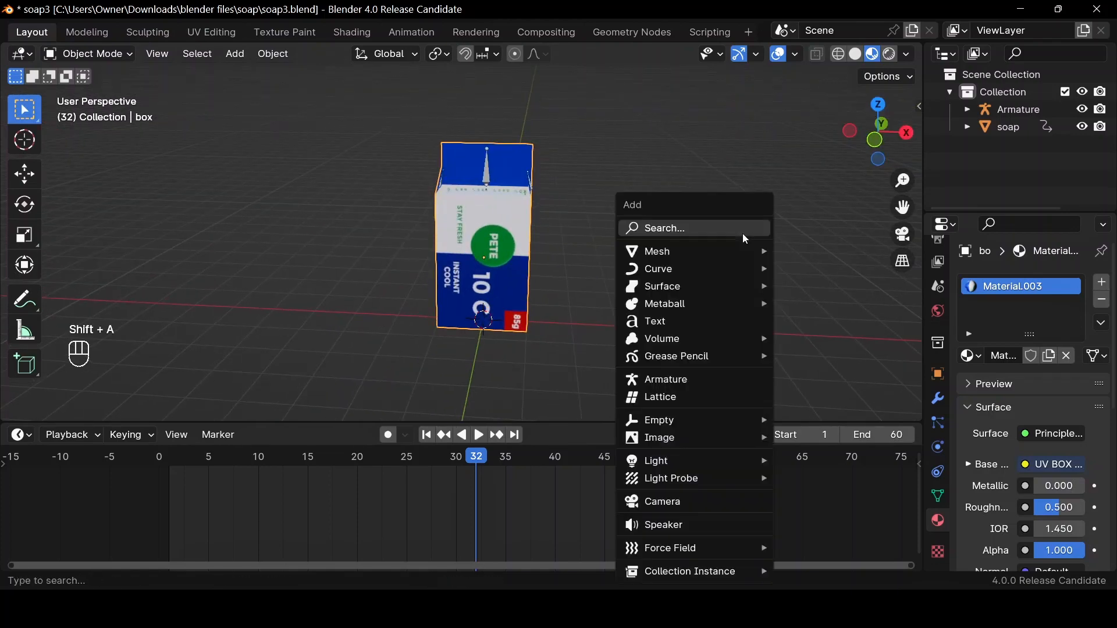
pyautogui.write('cam')
pyautogui.press('Return')
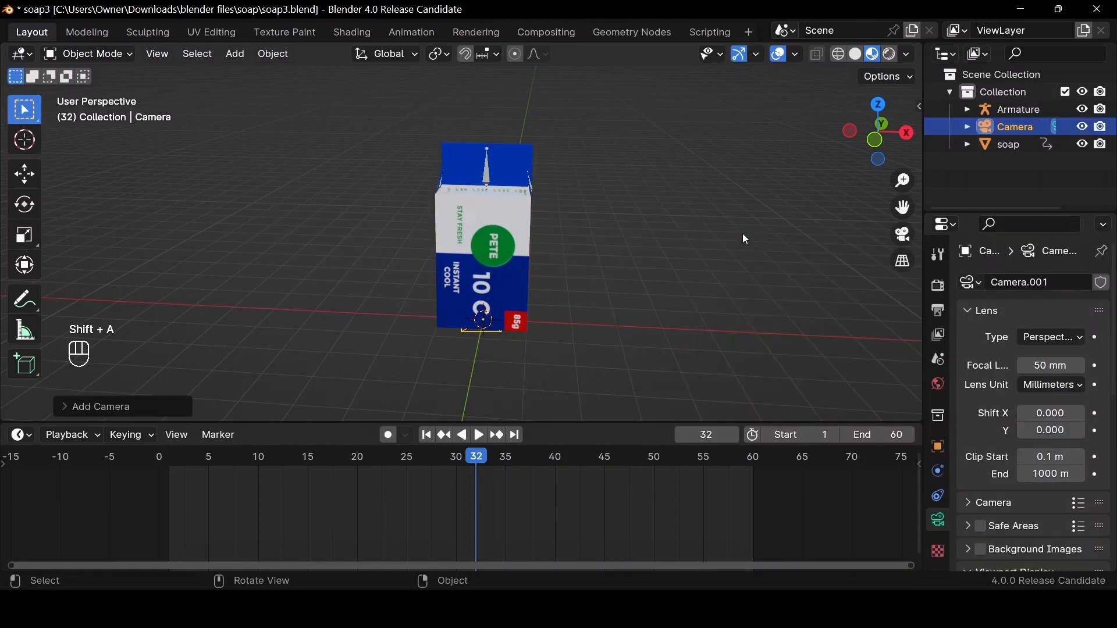
pyautogui.press('ctrl+alt+KP_0')
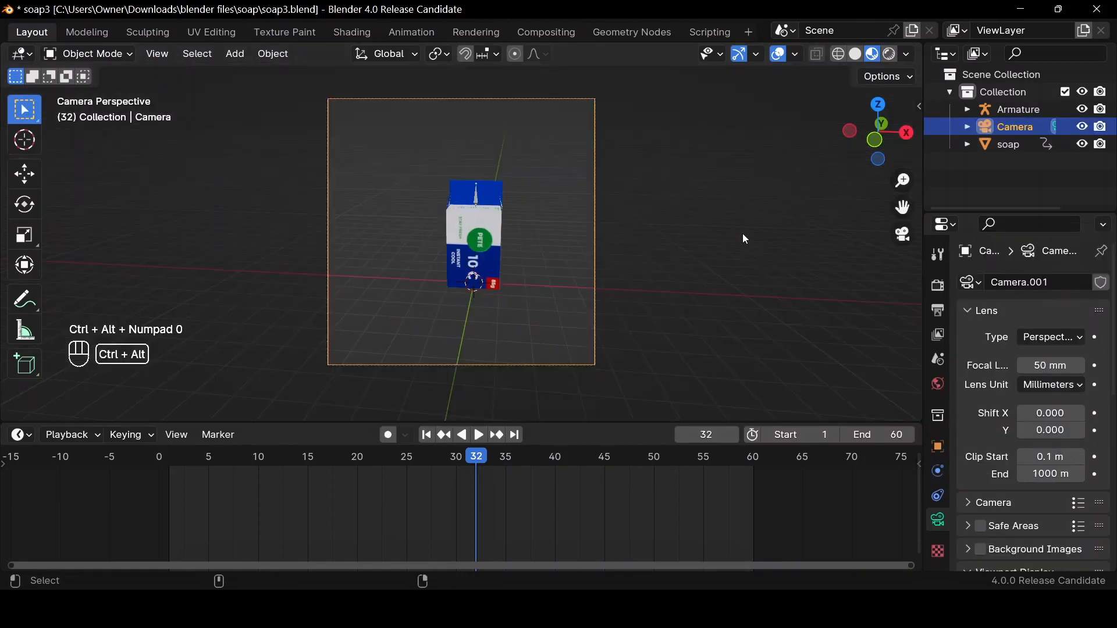
# Shift the camera slightly along the X axis and show the output resolution settings
pyautogui.press('g')
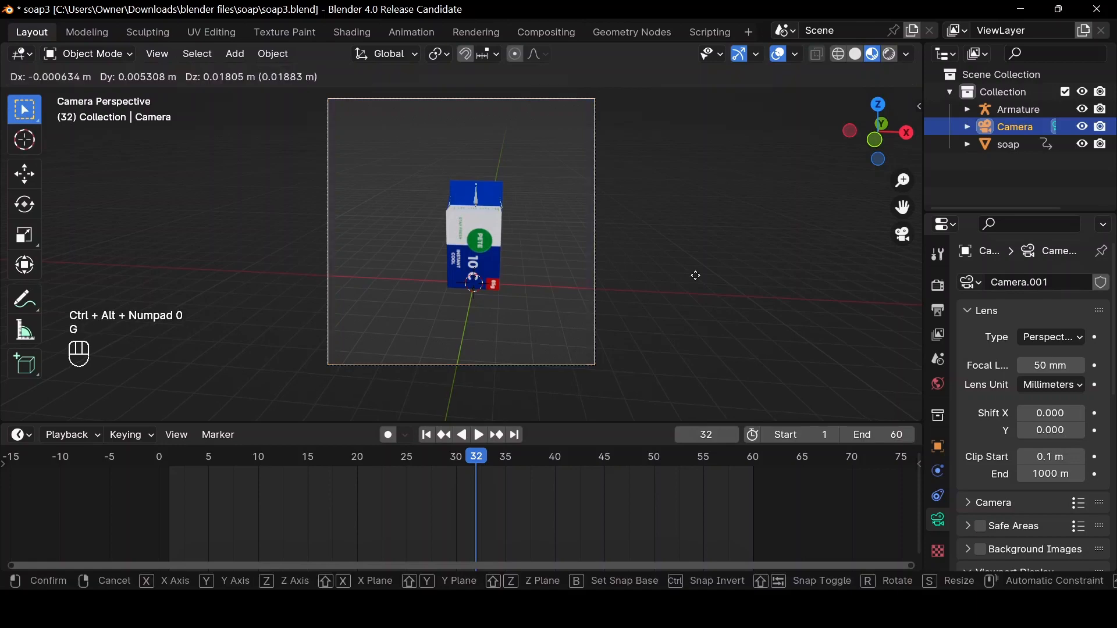
pyautogui.press('x')
pyautogui.click(738, 266)
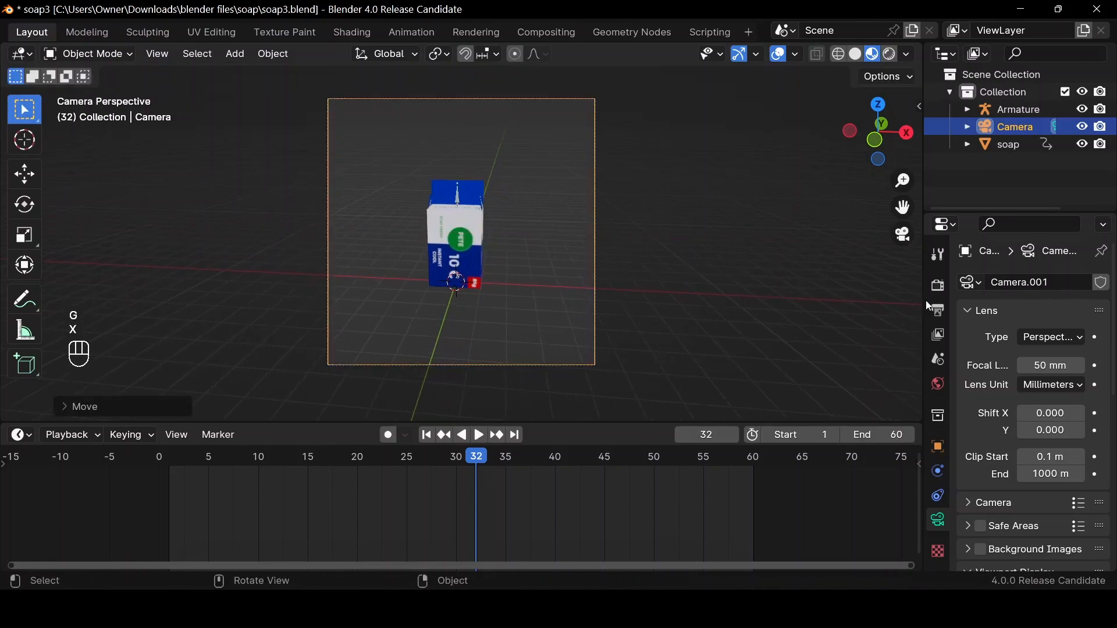
pyautogui.click(937, 313)
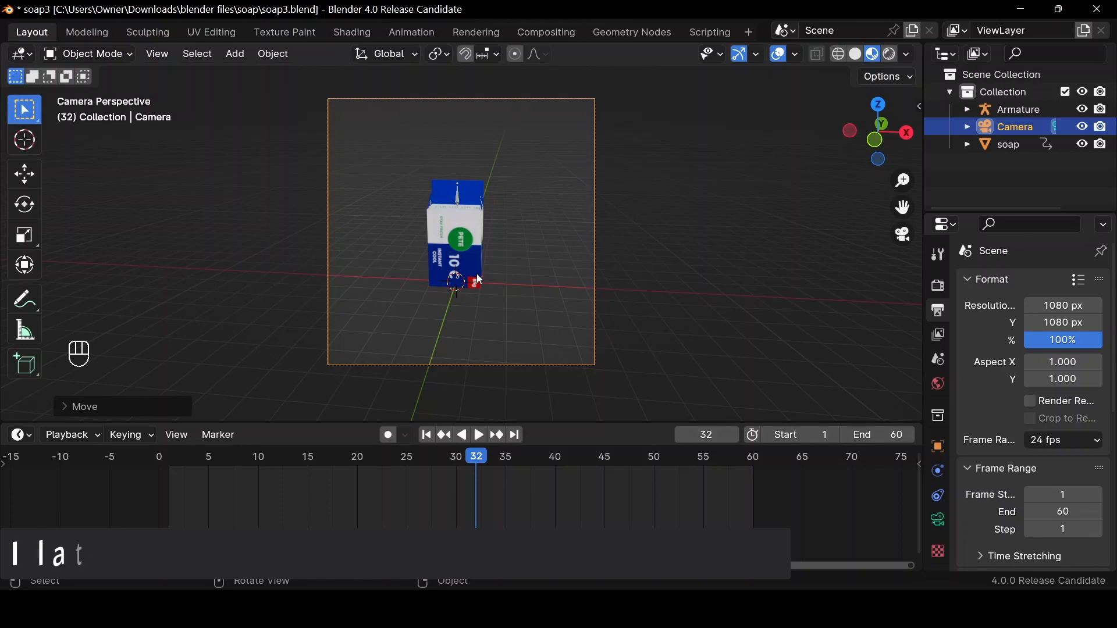
pyautogui.scroll(2, 519, 267)
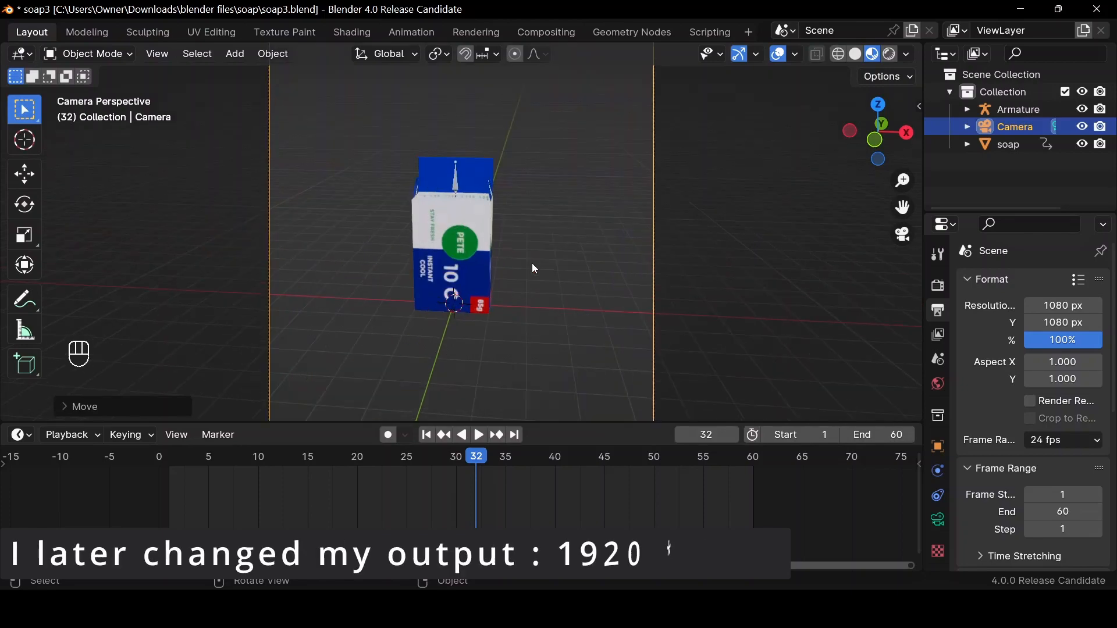
pyautogui.scroll(-1, 543, 256)
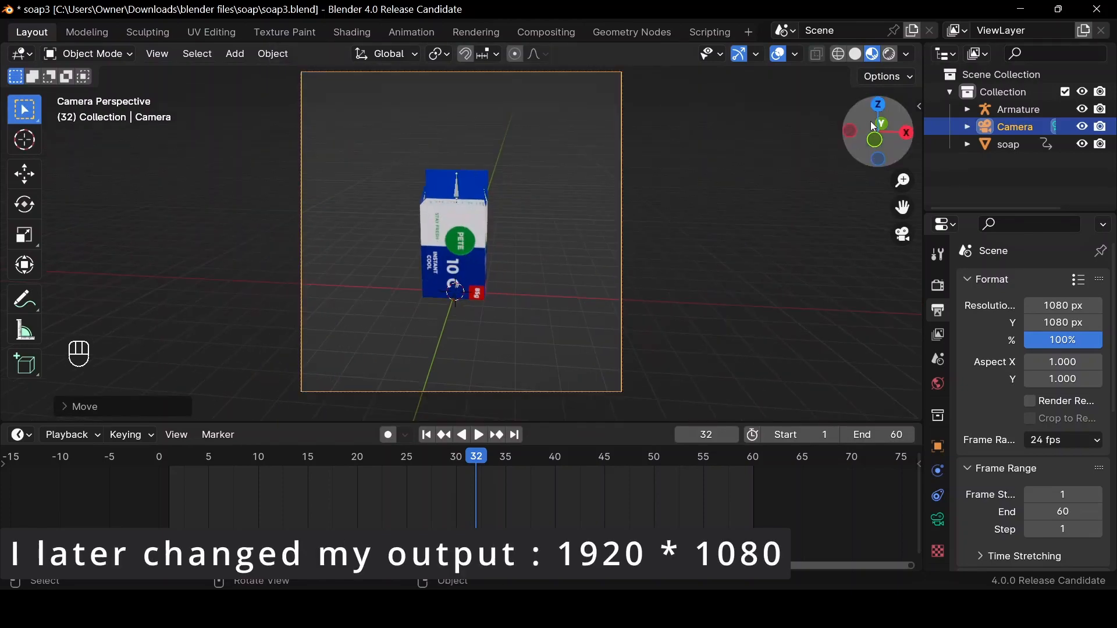
# Add a mesh plane at the base of the box
pyautogui.moveTo(874, 126); pyautogui.dragTo(765, 132)
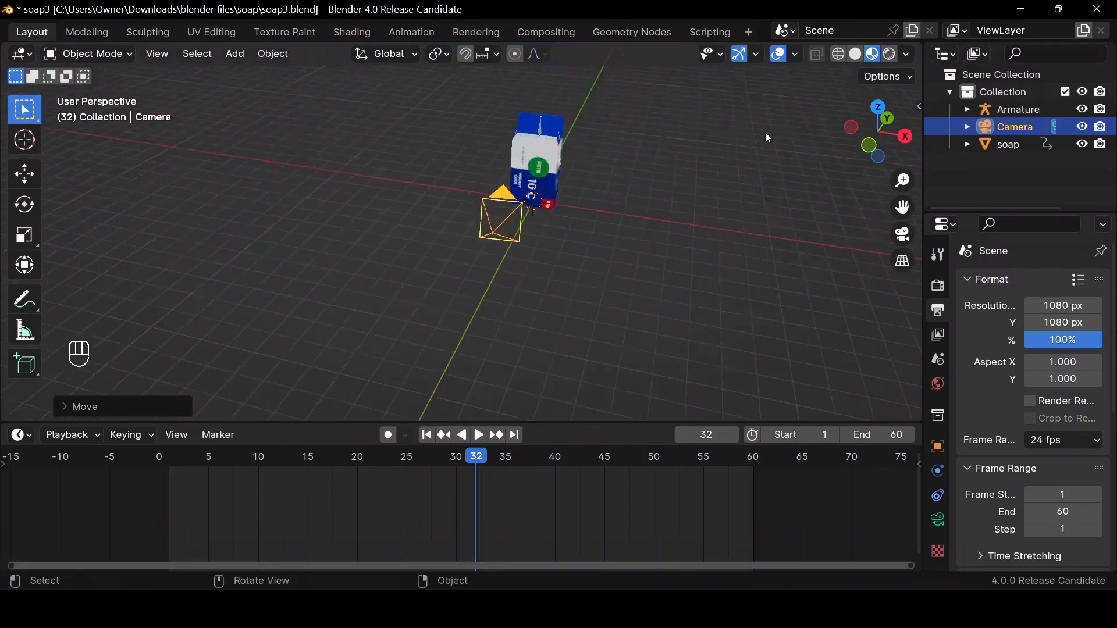
pyautogui.click(538, 176)
pyautogui.press('KP_Decimal')
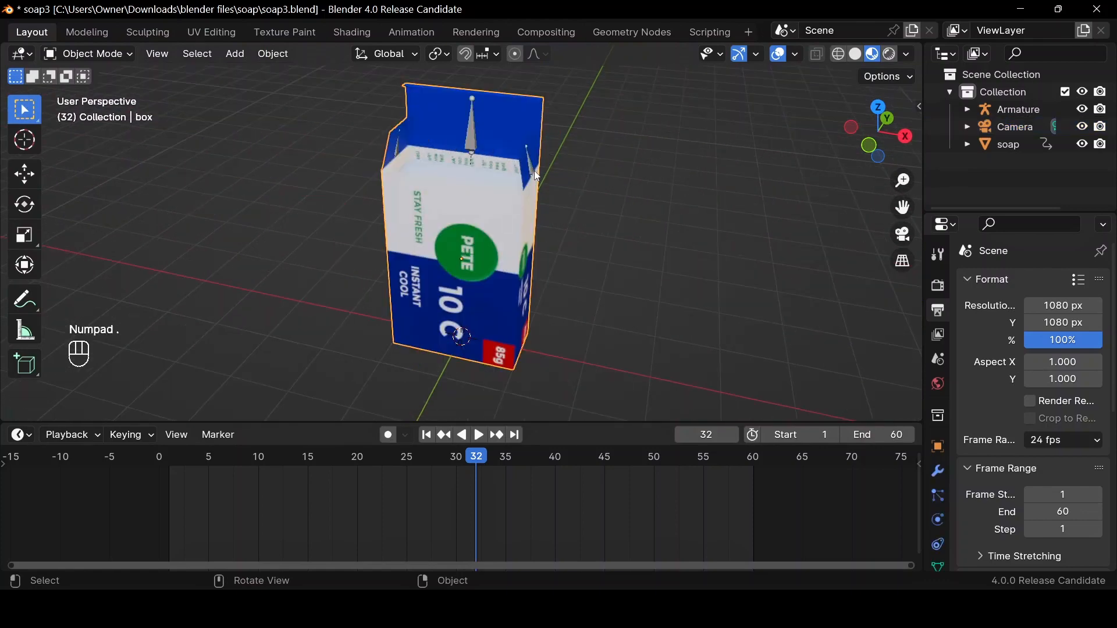
pyautogui.scroll(-3, 513, 169)
pyautogui.scroll(2, 586, 174)
pyautogui.hotkey('shift', 'a')
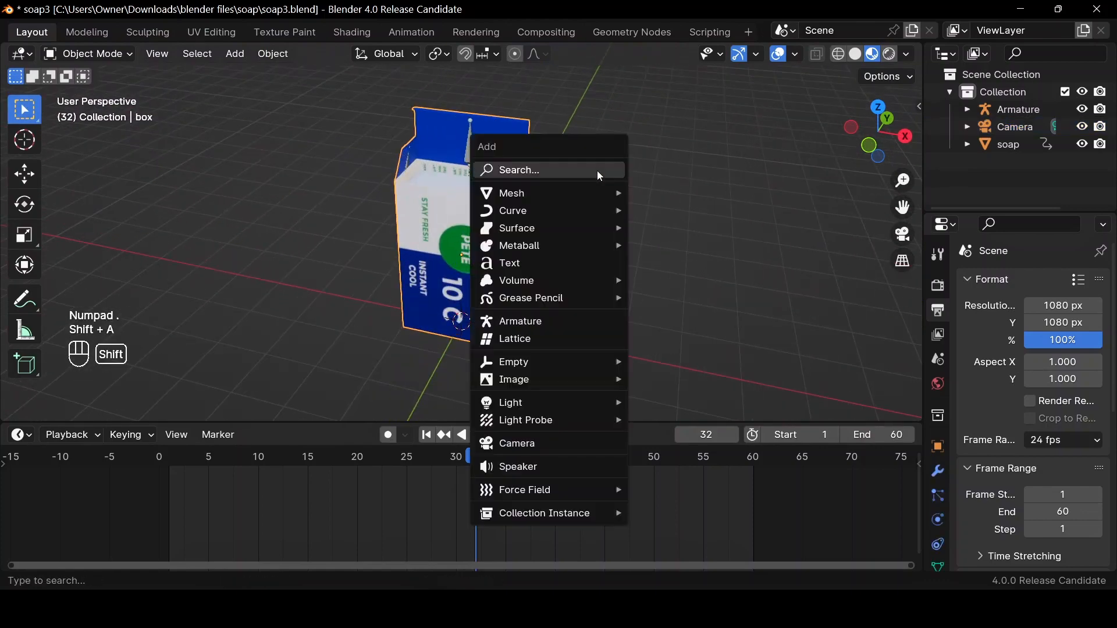
pyautogui.moveTo(601, 194)
pyautogui.write('pla')
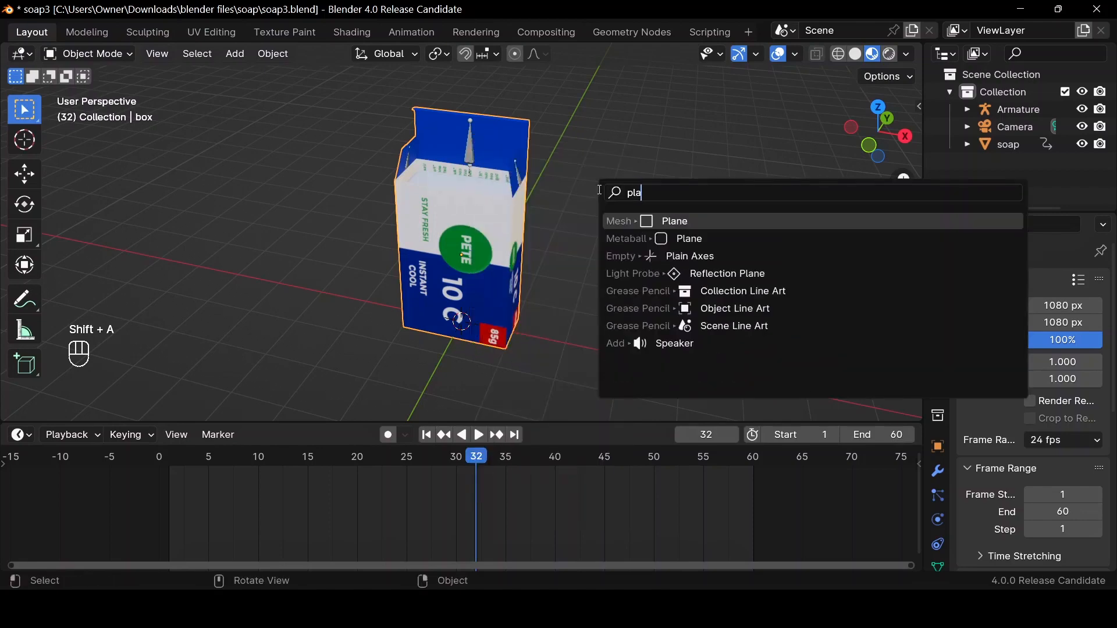
pyautogui.press('Return')
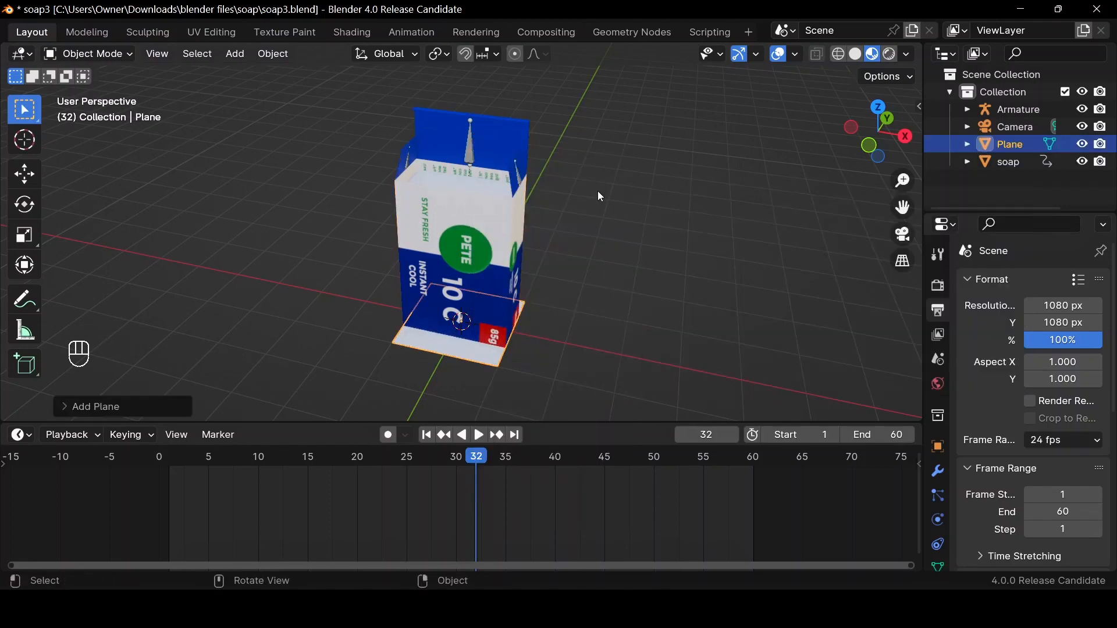
# Scale the plane uniformly by 10 to form a floor around the box
pyautogui.write('s5')
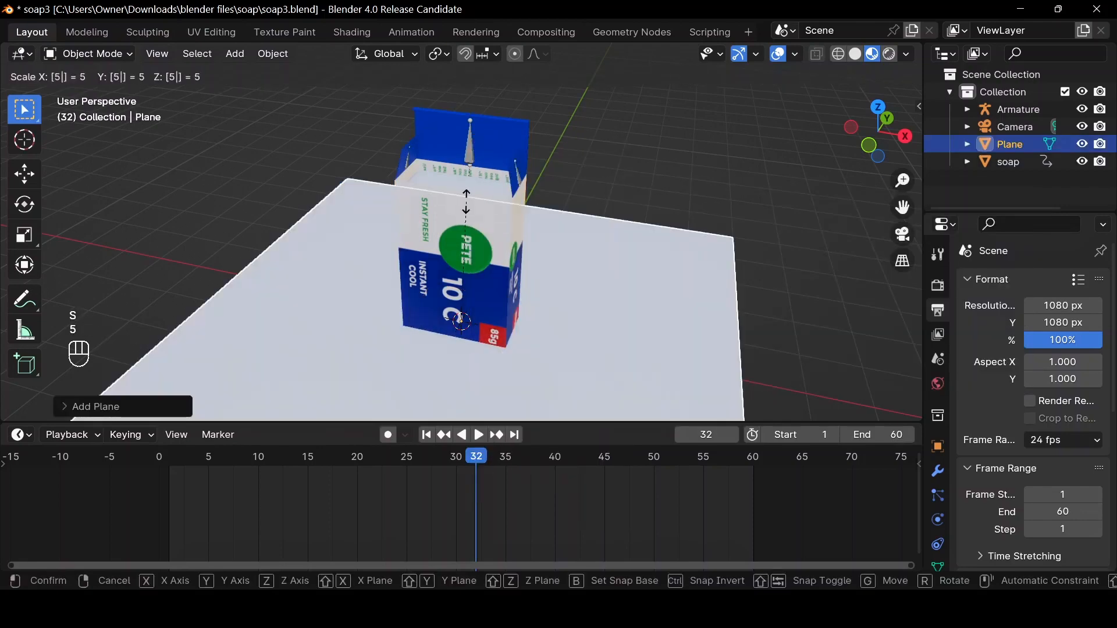
pyautogui.write('s')
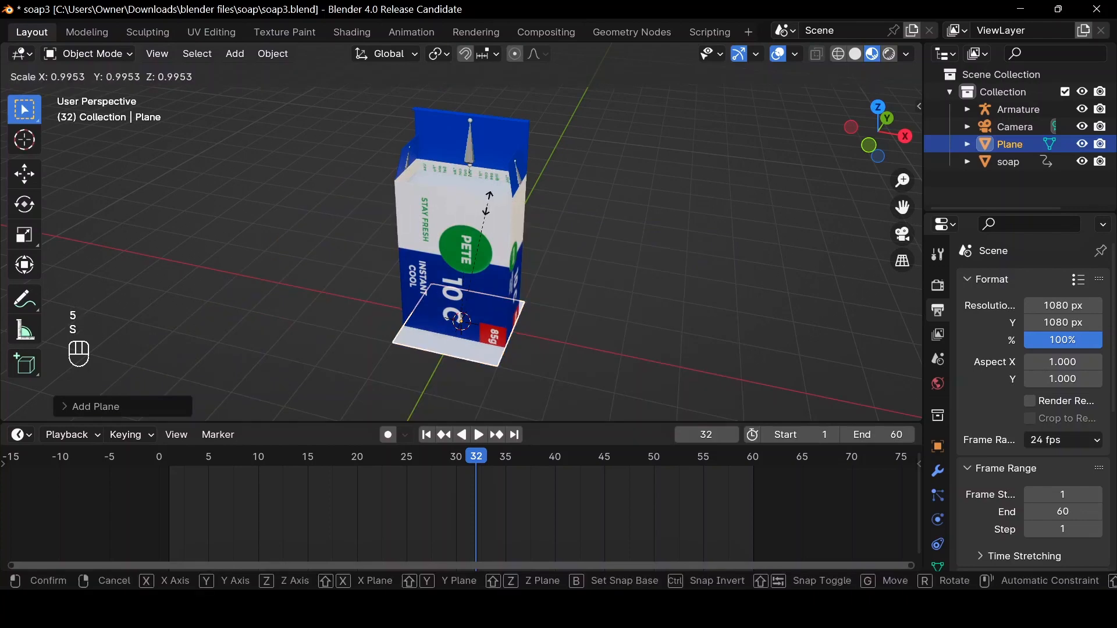
pyautogui.write('10')
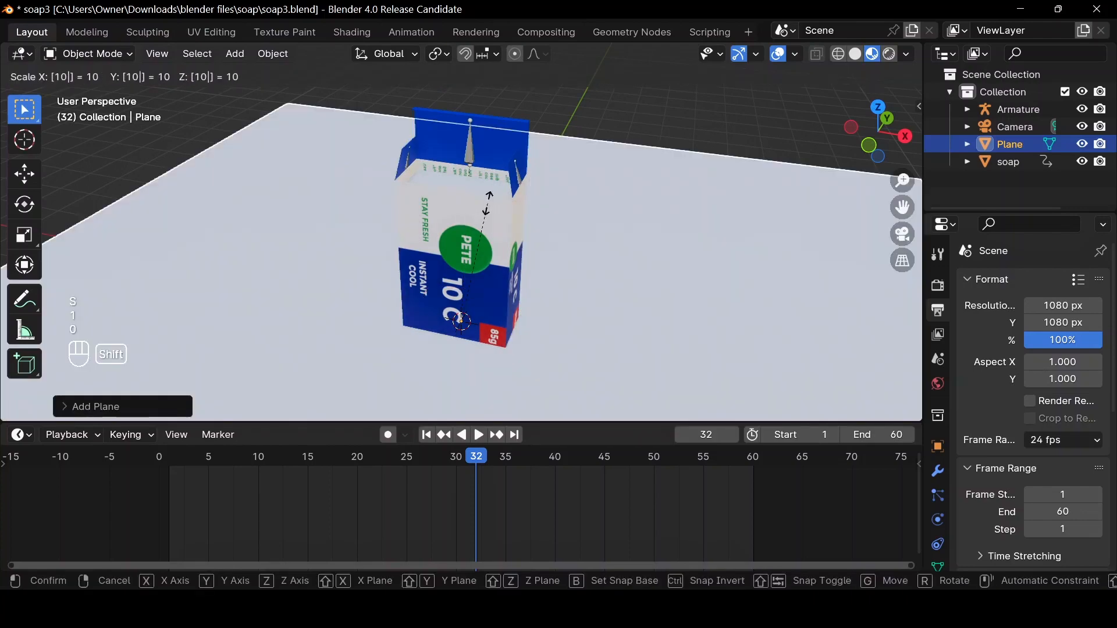
pyautogui.press('Return')
pyautogui.scroll(-4, 612, 218)
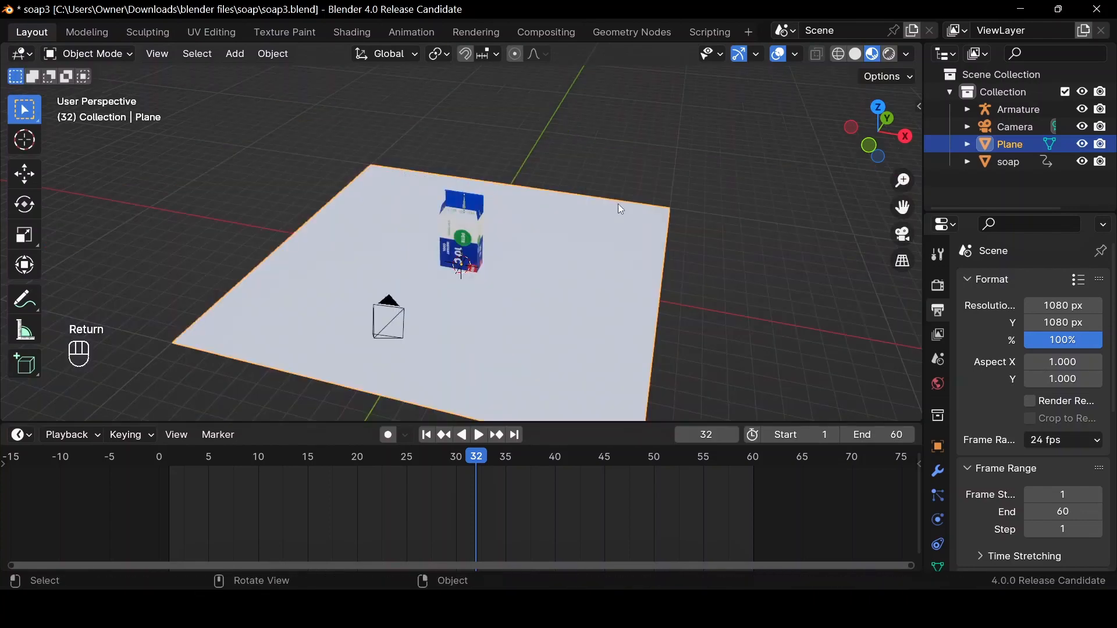
# Extrude the floor plane's rear edge upward along Z by about 7.8 m to form a back wall
pyautogui.press('Tab')
pyautogui.click(622, 195)
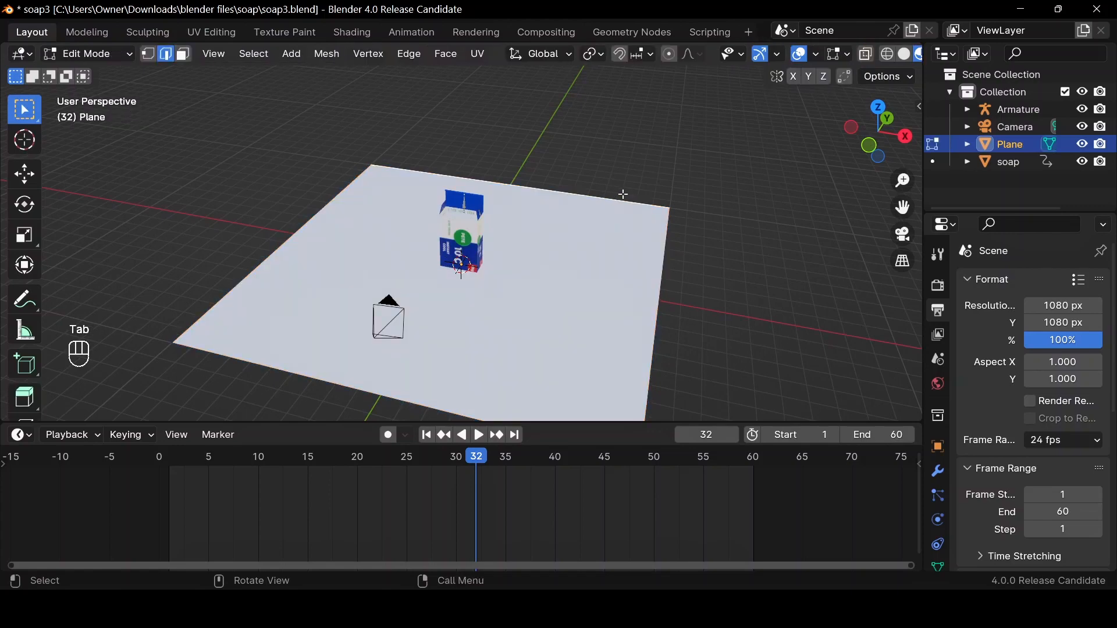
pyautogui.press('e')
pyautogui.press('z')
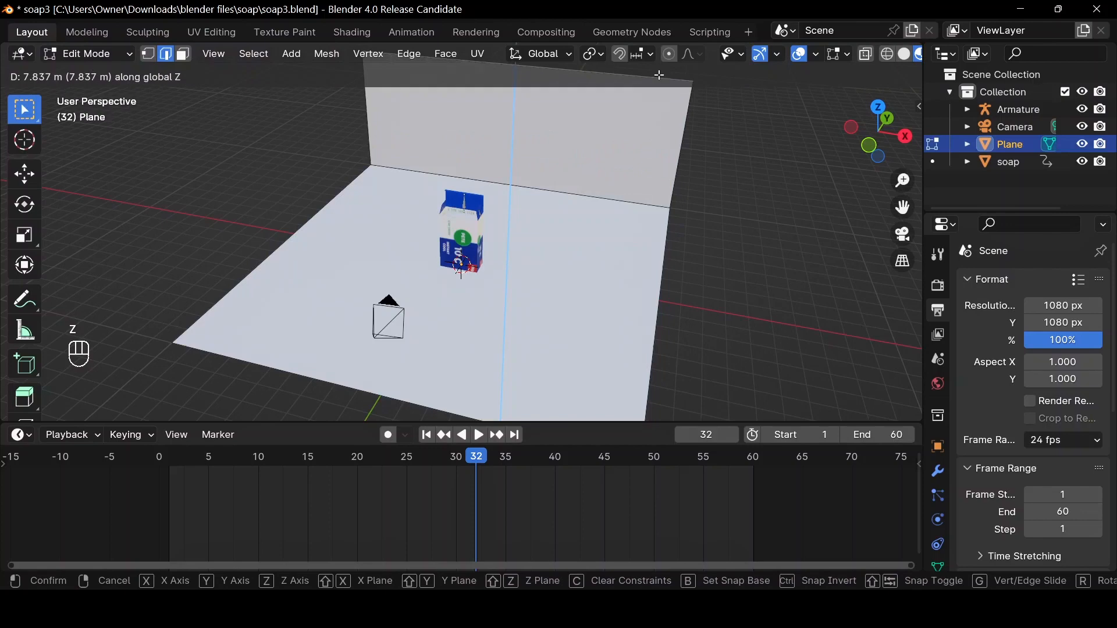
pyautogui.click(660, 75)
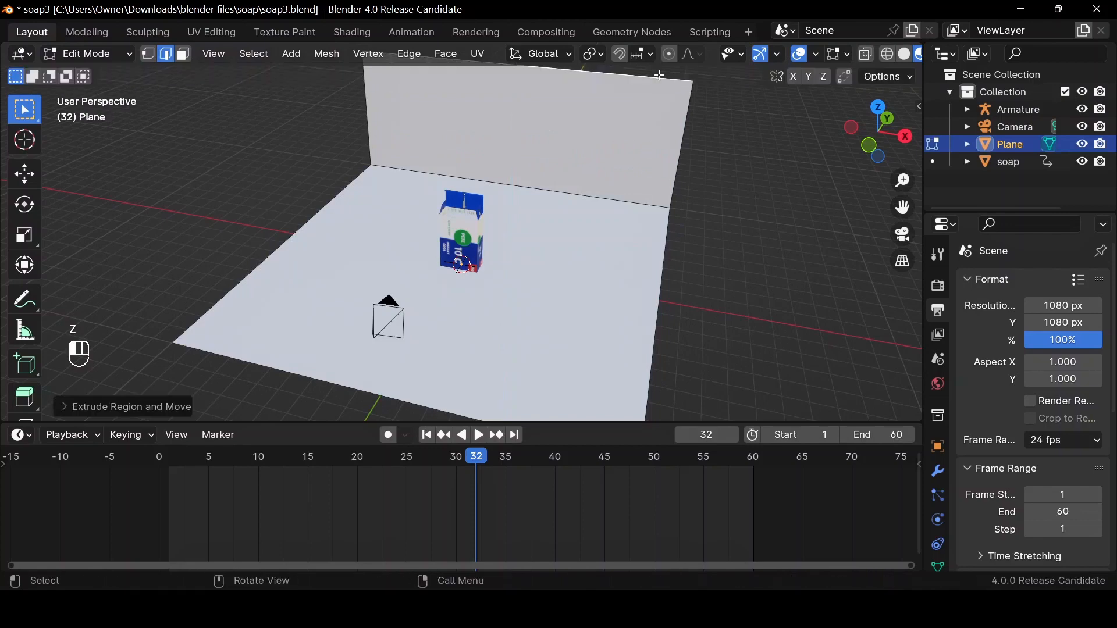
# Bevel the edge between the backdrop's floor and back wall by about 0.17 m with 6 segments
pyautogui.click(629, 194)
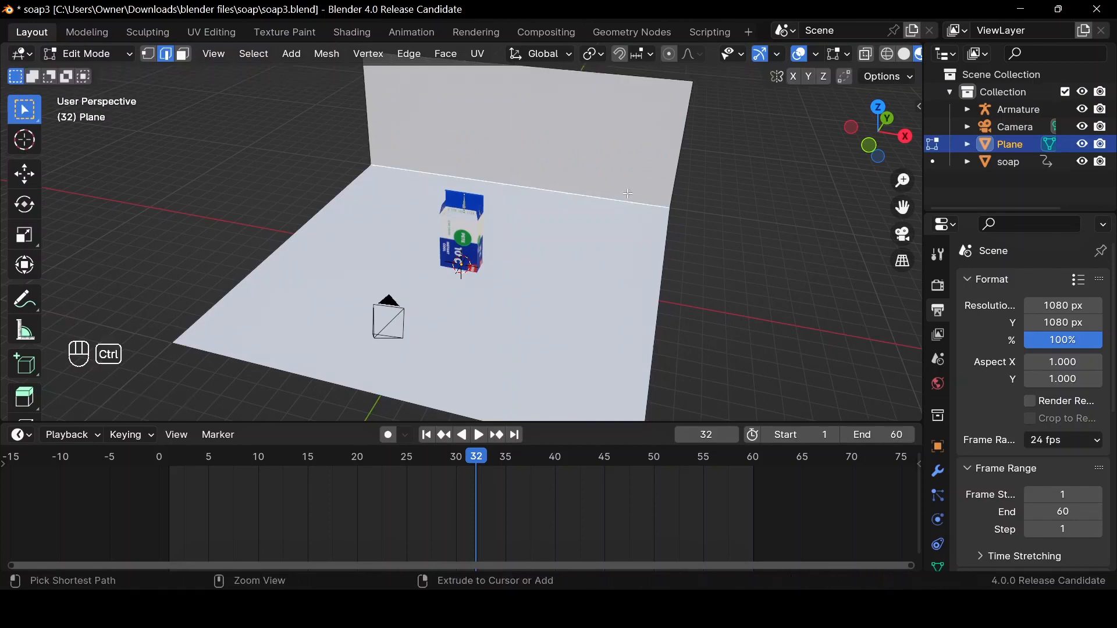
pyautogui.hotkey('ctrl', 'b')
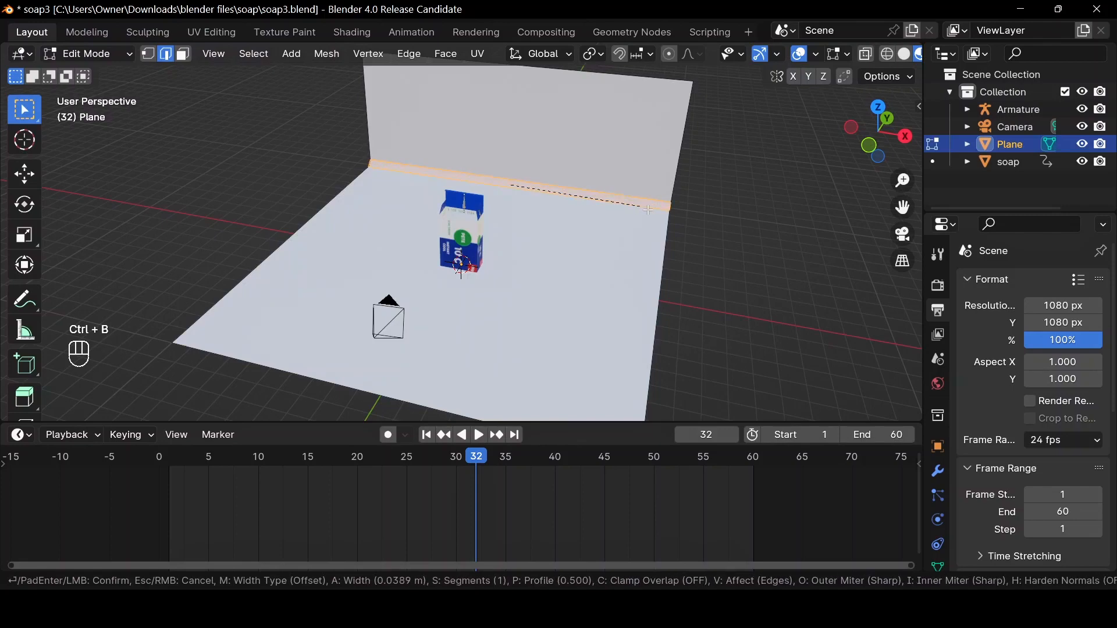
pyautogui.scroll(5, 654, 214)
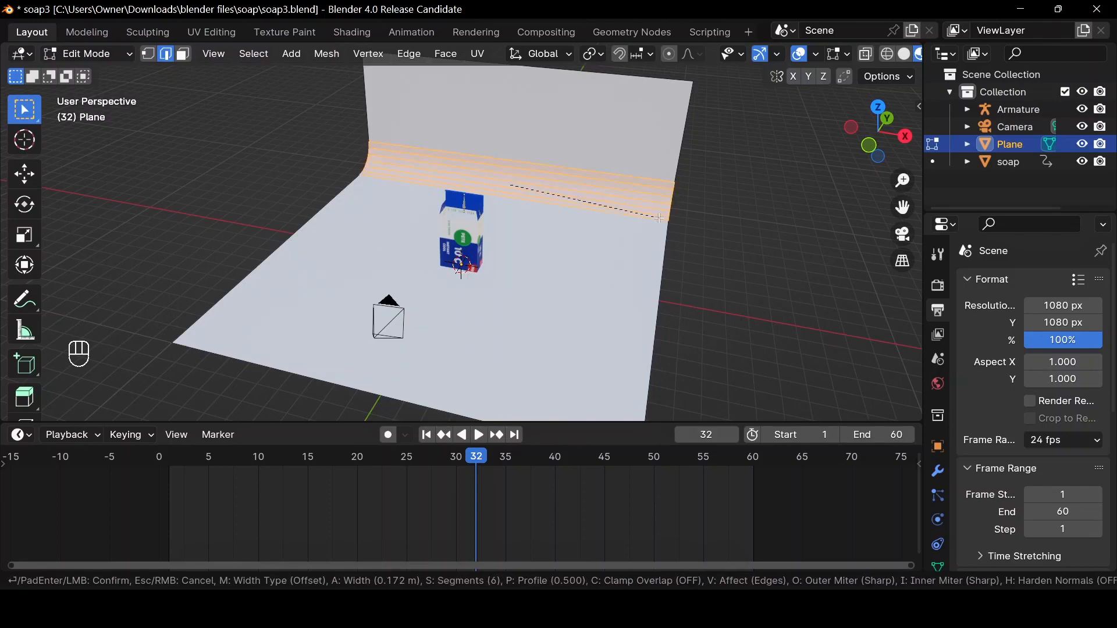
pyautogui.click(658, 218)
pyautogui.press('Tab')
pyautogui.moveTo(658, 218)
pyautogui.mouseDown(button='middle')
pyautogui.moveTo(635, 202)
pyautogui.moveTo(646, 213)
pyautogui.mouseUp(button='middle')
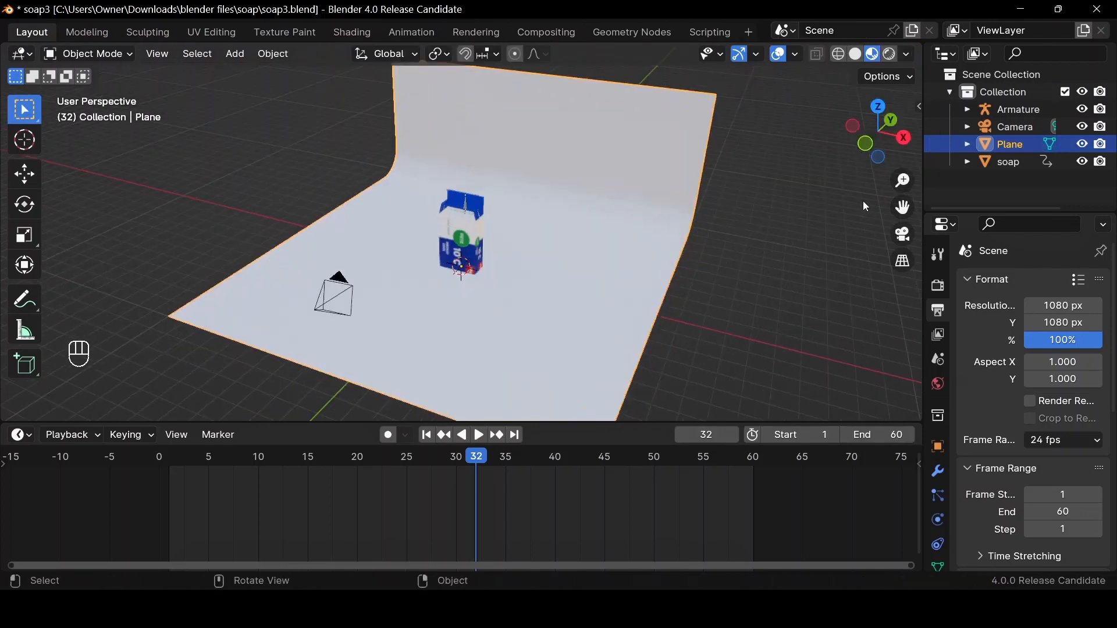
# Switch the scene to Cycles with a rendered preview and add an area light raised along Z above the box
pyautogui.click(939, 285)
pyautogui.click(1060, 285)
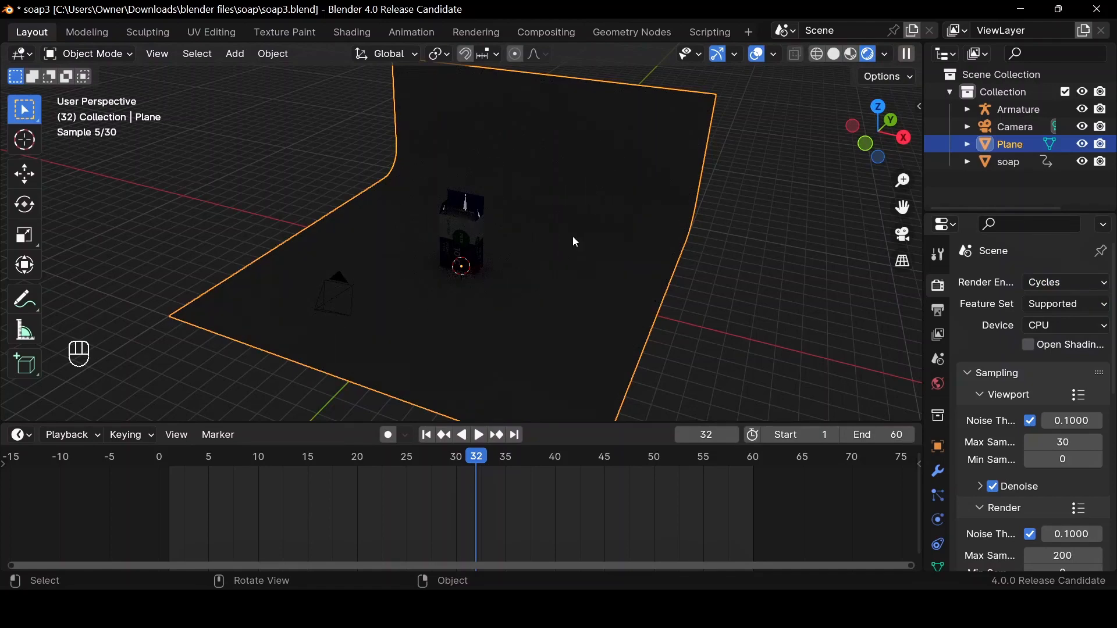
pyautogui.hotkey('shift', 'a')
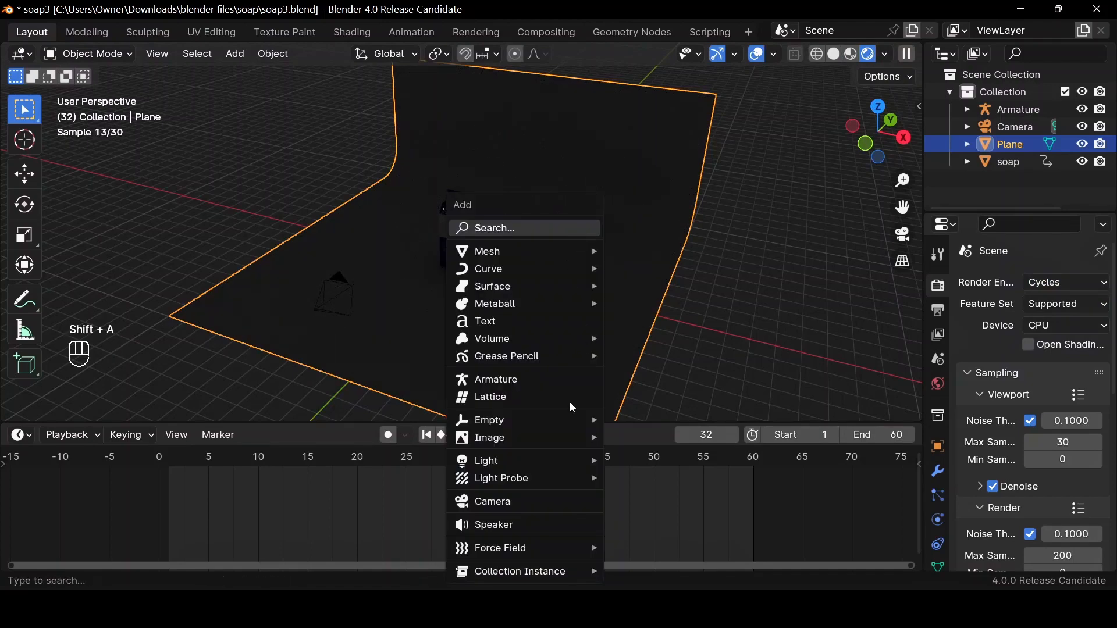
pyautogui.moveTo(573, 461)
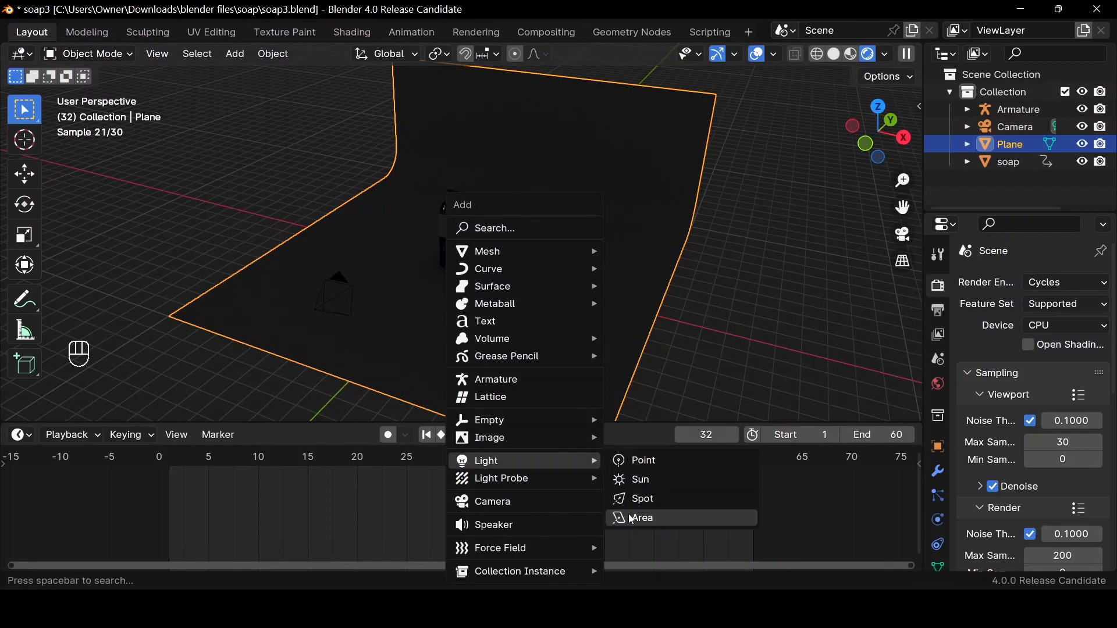
pyautogui.click(632, 518)
pyautogui.press('g')
pyautogui.press('z')
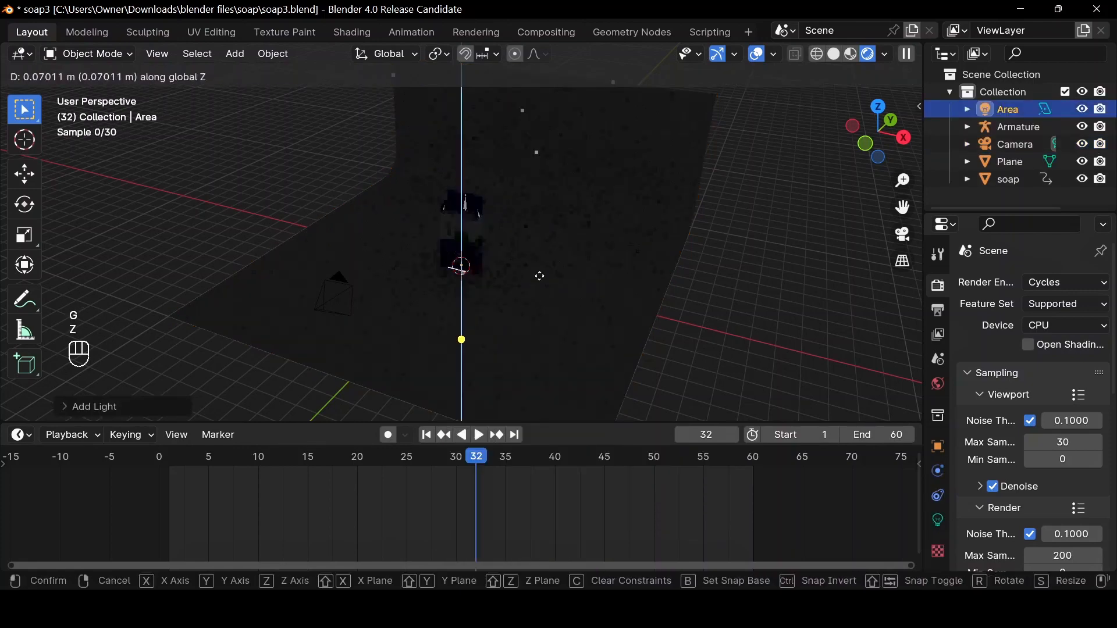
pyautogui.click(541, 187)
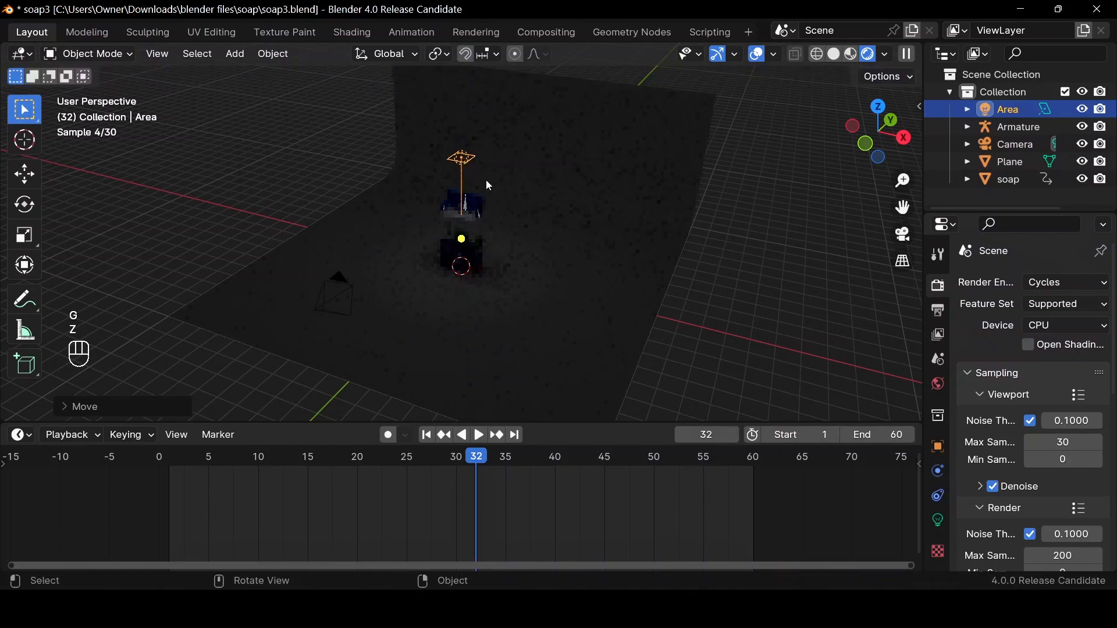
# Enlarge the area light to about 3.95 m and set its power to 50 W
pyautogui.moveTo(472, 161); pyautogui.dragTo(515, 179)
pyautogui.click(938, 520)
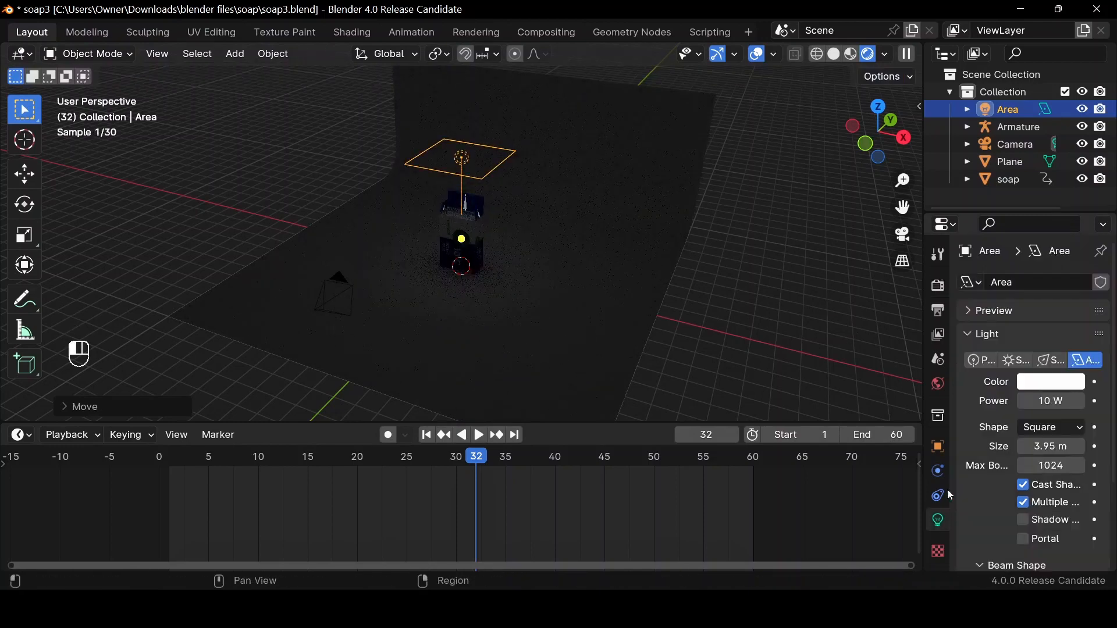
pyautogui.click(1042, 401)
pyautogui.write('150')
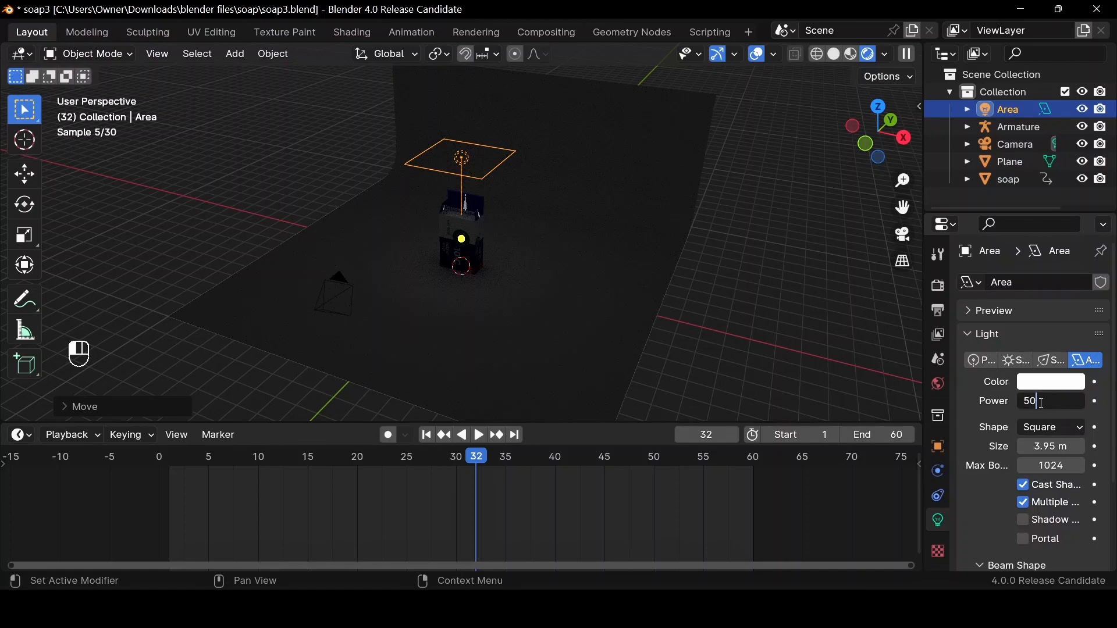
pyautogui.press('Return')
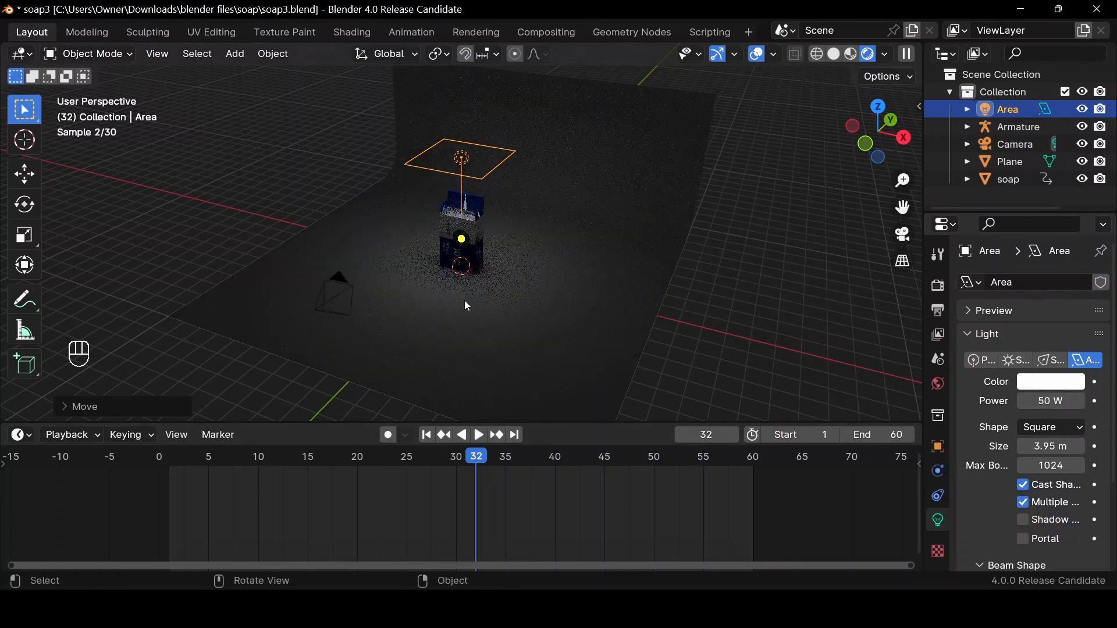
# Move the area light about 3.5 m along Y and rotate it about -33° around X toward the box
pyautogui.press('g')
pyautogui.press('y')
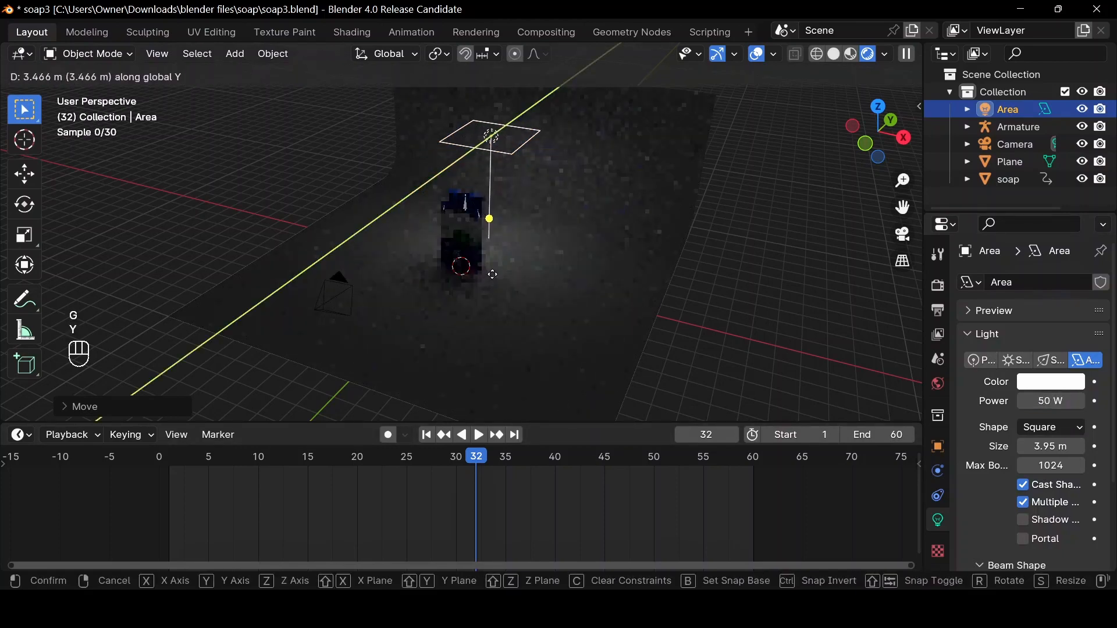
pyautogui.press('r')
pyautogui.press('y')
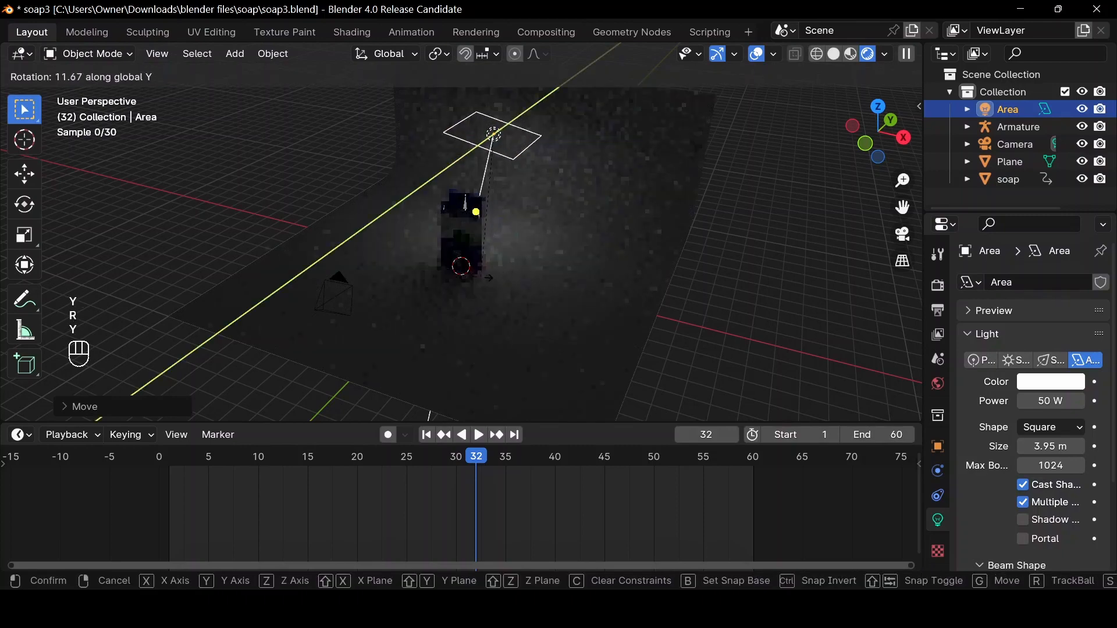
pyautogui.press('x')
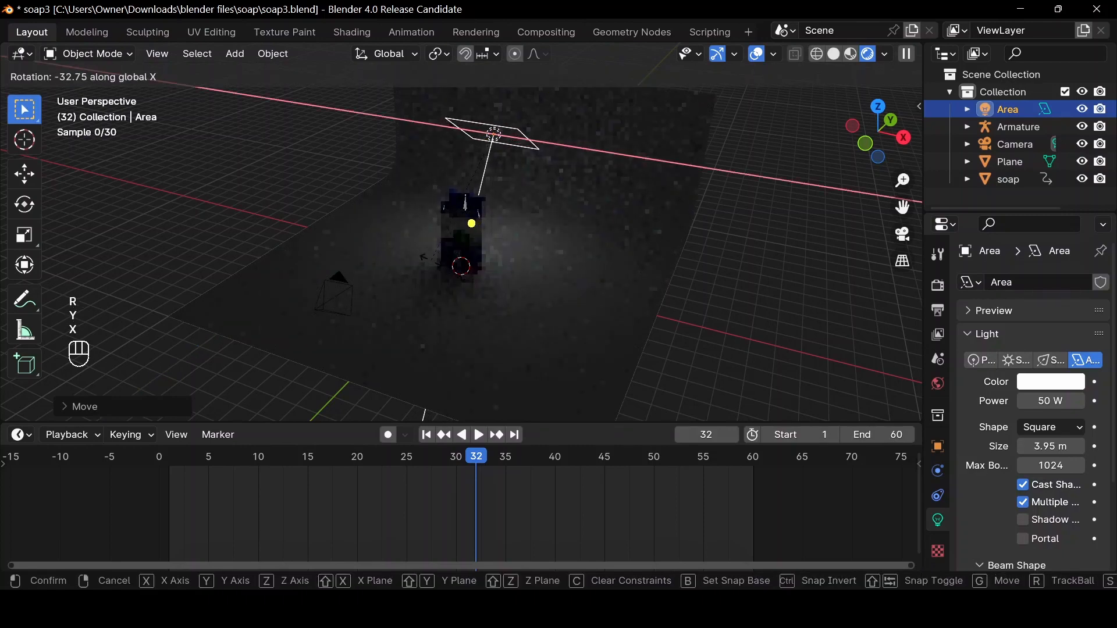
pyautogui.click(447, 259)
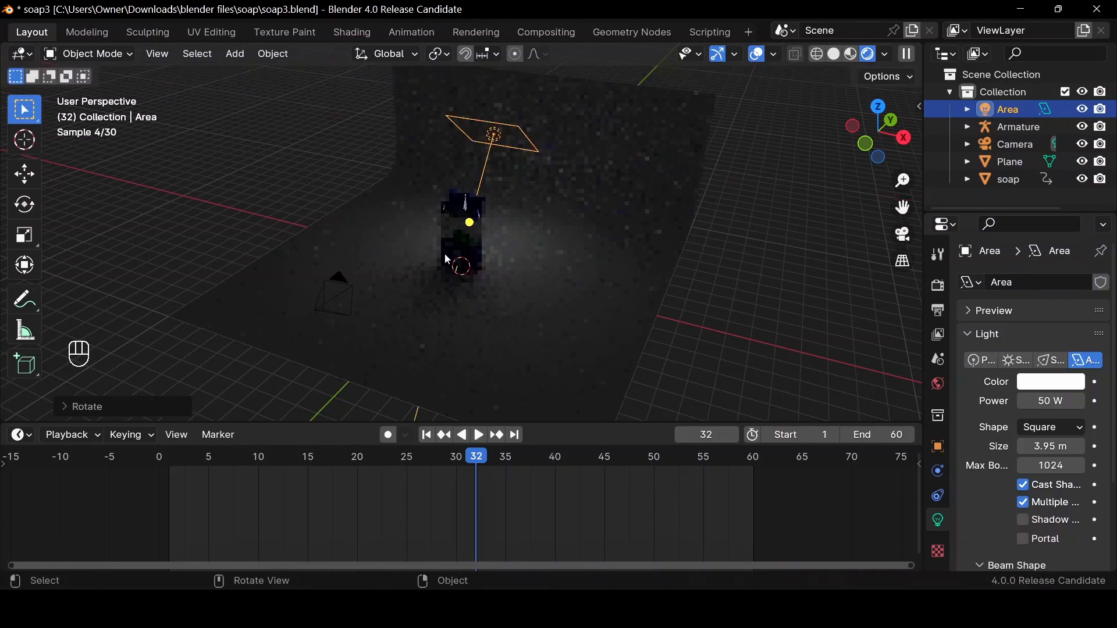
# Switch to solid shading and add a second area light, raised along Z to just above the box
pyautogui.click(834, 54)
pyautogui.hotkey('shift', 'a')
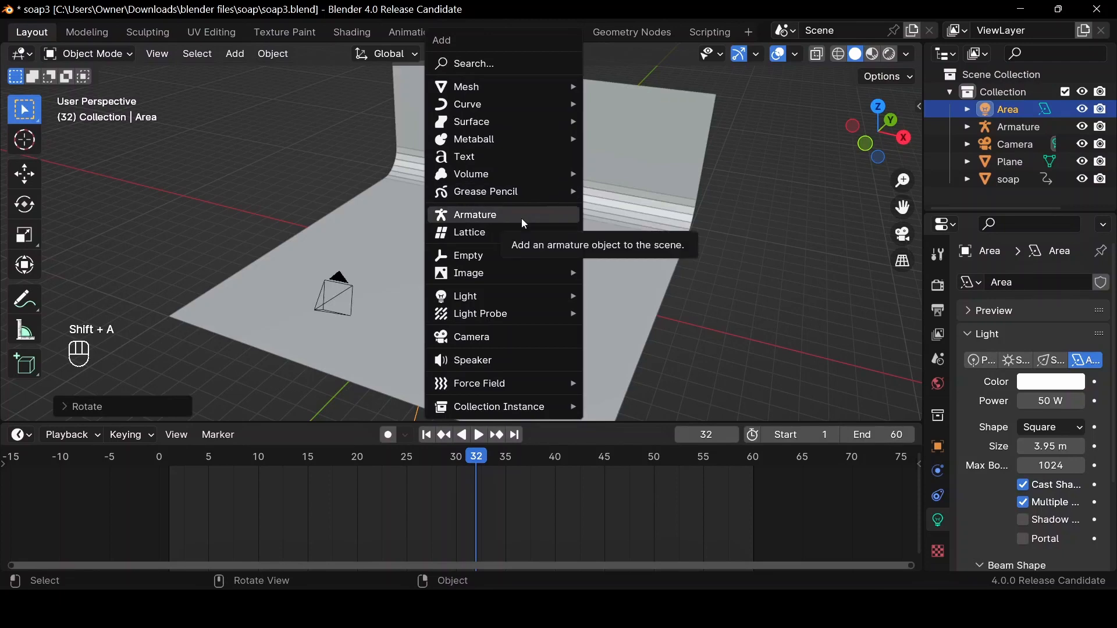
pyautogui.moveTo(491, 296)
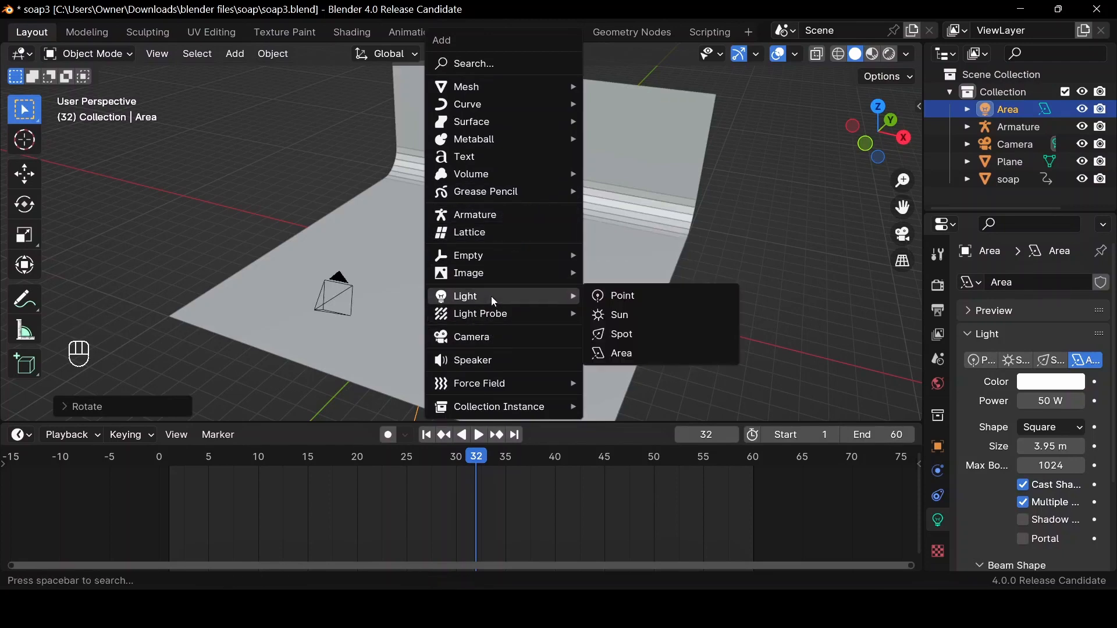
pyautogui.click(615, 351)
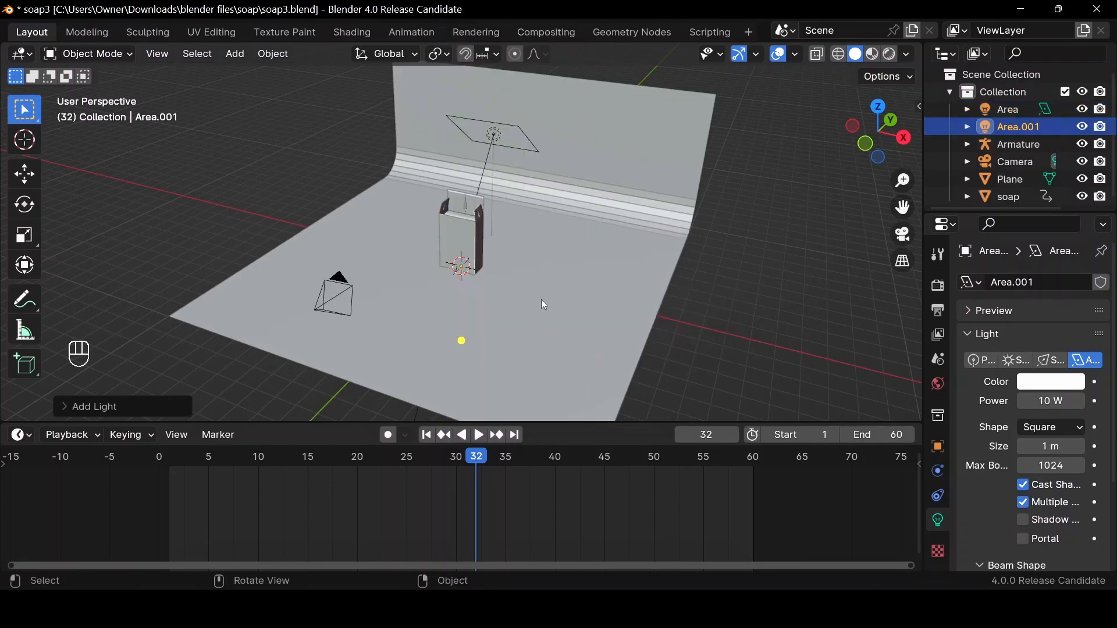
pyautogui.press('g')
pyautogui.press('z')
pyautogui.click(462, 184)
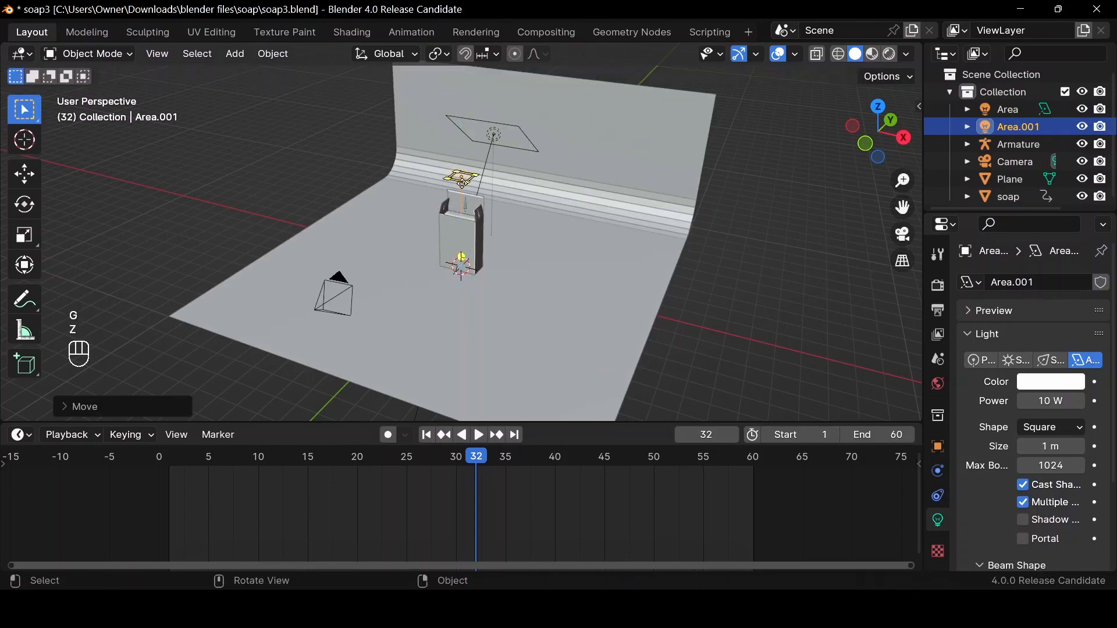
# Enlarge the second area light to about 5.12 m and move it to the negative X side of the box
pyautogui.moveTo(462, 183); pyautogui.dragTo(500, 204)
pyautogui.press('g')
pyautogui.press('y')
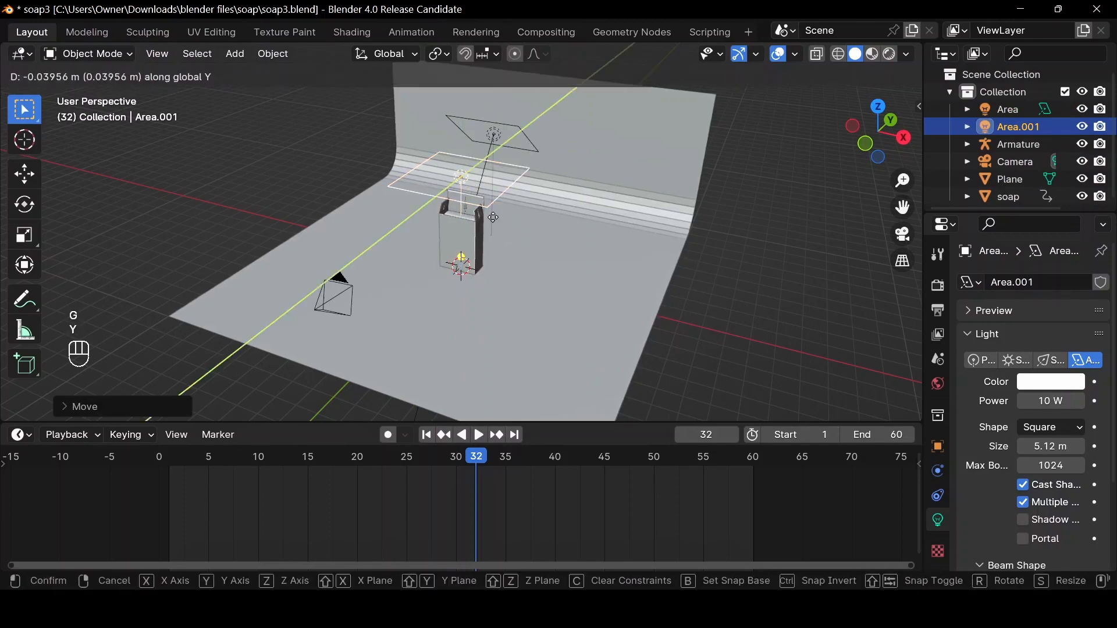
pyautogui.press('g')
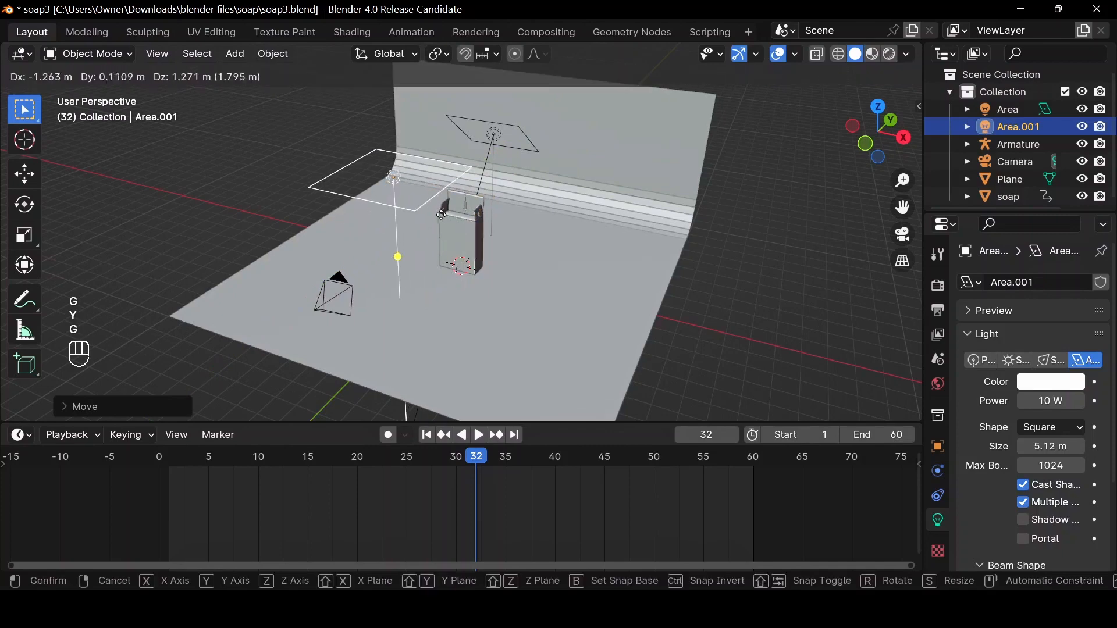
pyautogui.click(409, 212)
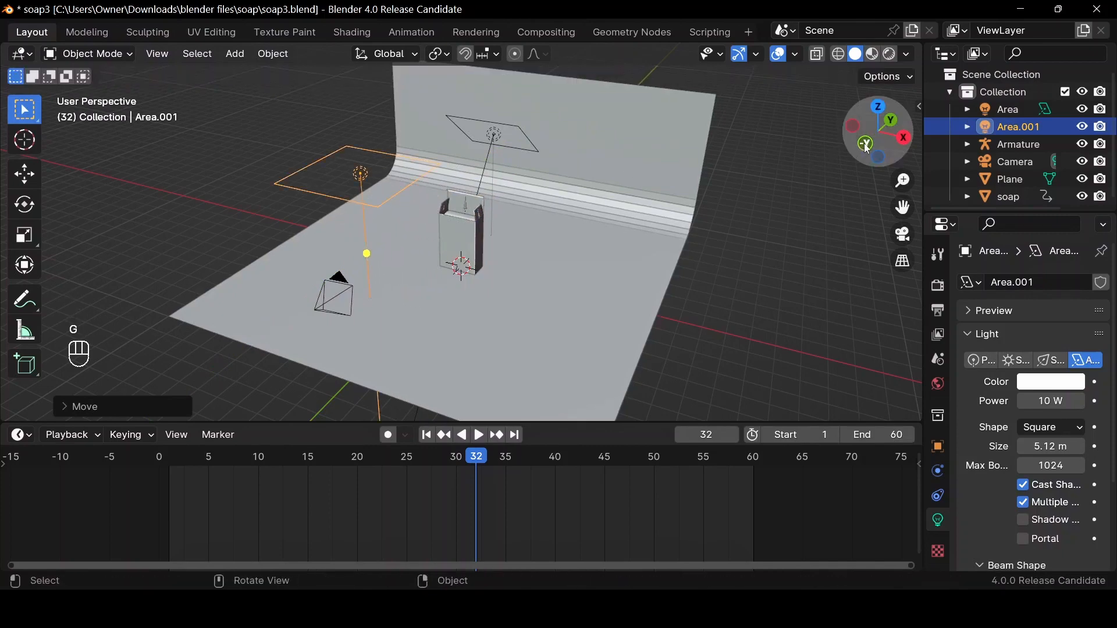
# Rotate the second area light freely to face the box and set its power to 500 W
pyautogui.moveTo(866, 145); pyautogui.dragTo(948, 145)
pyautogui.press('r')
pyautogui.press('r')
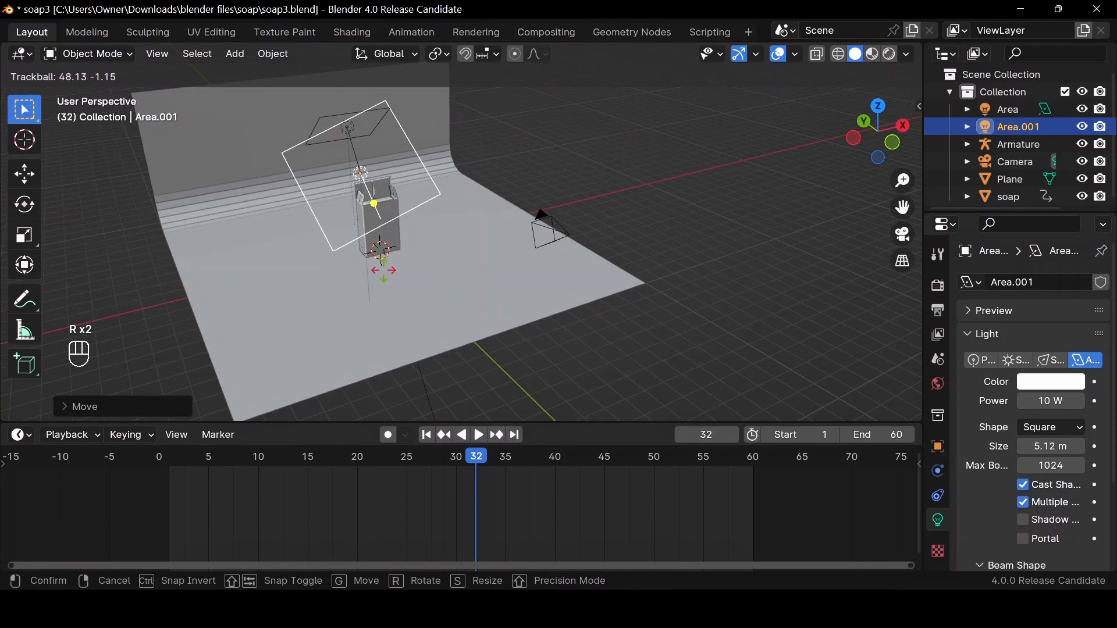
pyautogui.click(383, 270)
pyautogui.click(1056, 404)
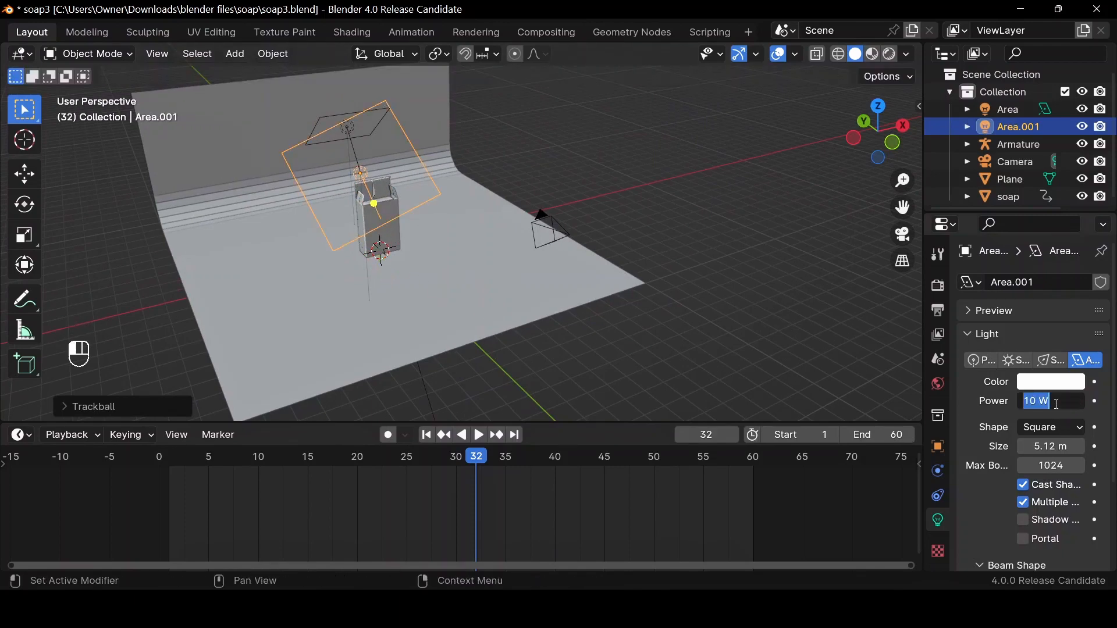
pyautogui.write('500')
pyautogui.press('Return')
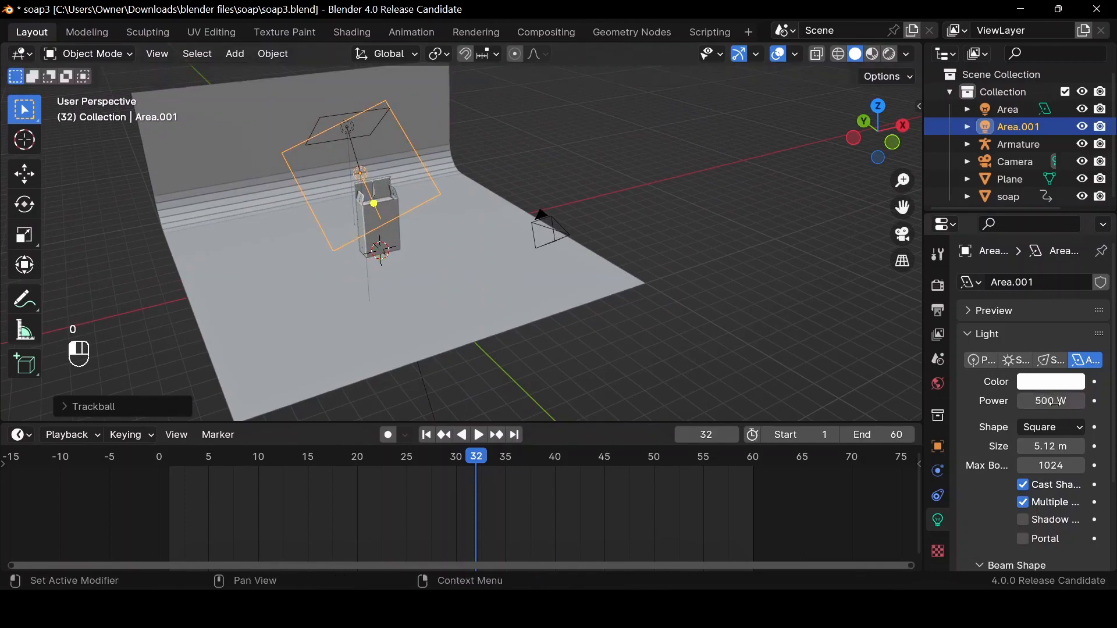
# Apply smooth shading to the backdrop plane
pyautogui.click(418, 306)
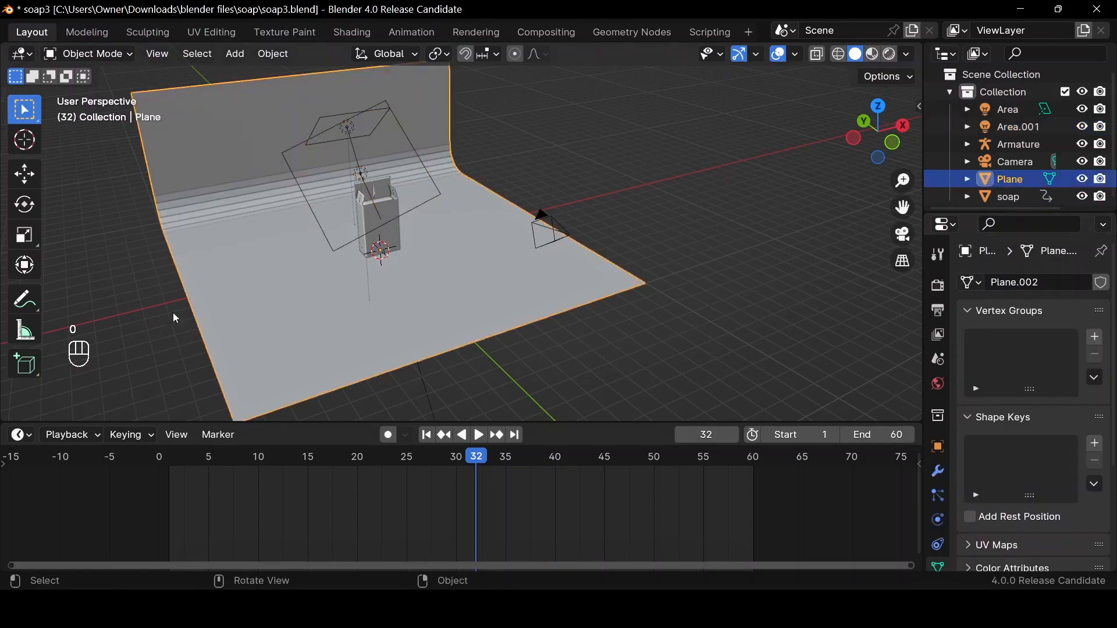
pyautogui.rightClick(222, 211)
pyautogui.click(222, 207)
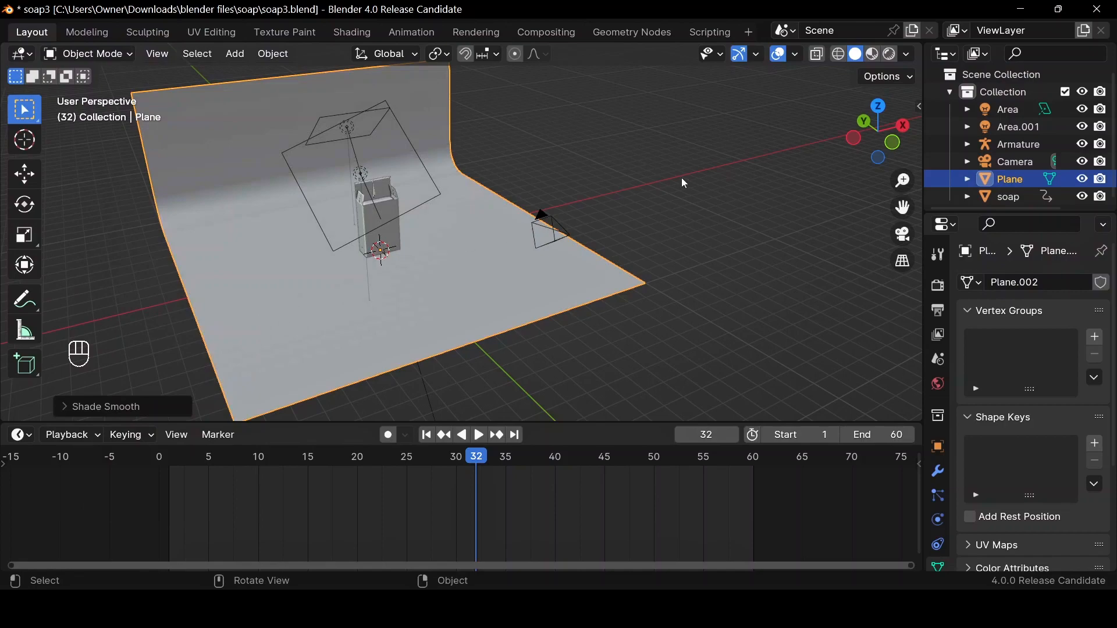
# Preview the rendered scene through the camera and scale the backdrop plane up slightly
pyautogui.moveTo(877, 135); pyautogui.dragTo(881, 92)
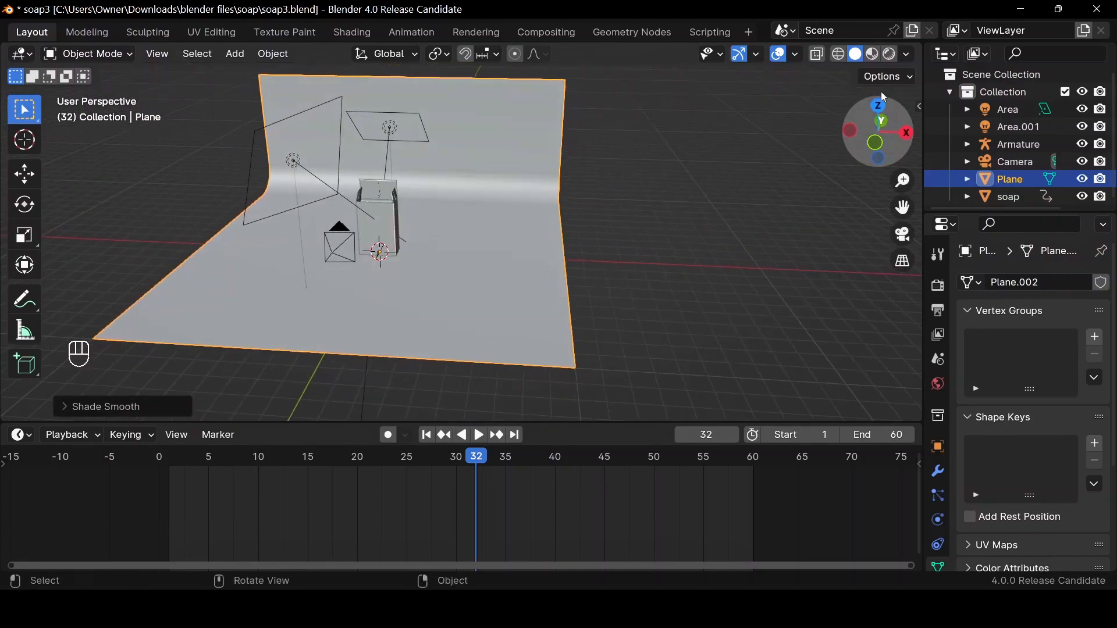
pyautogui.click(890, 54)
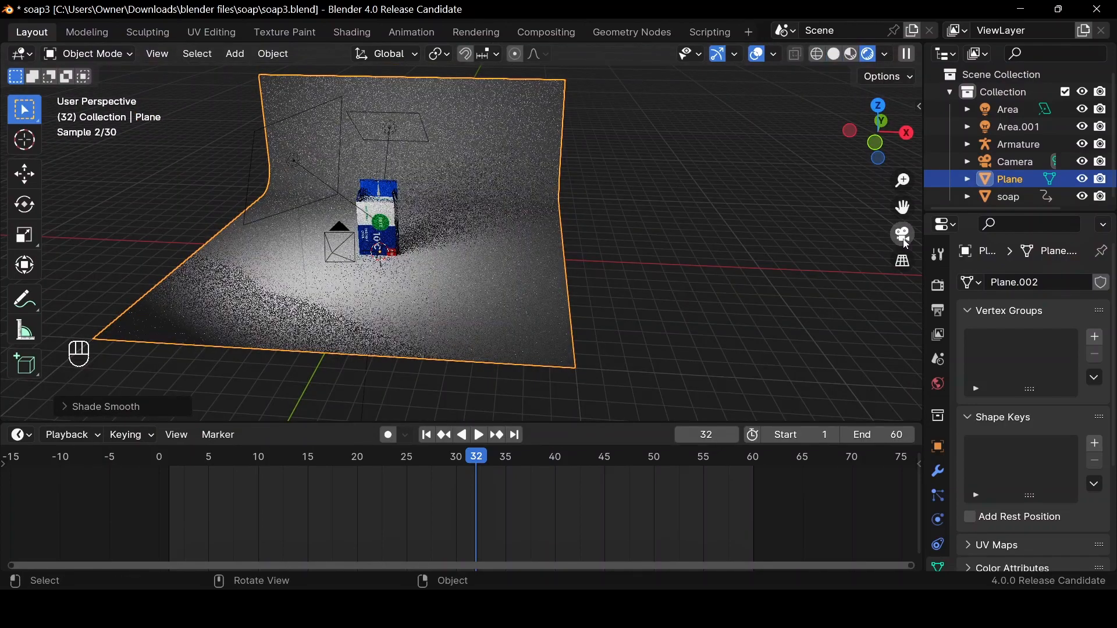
pyautogui.click(903, 239)
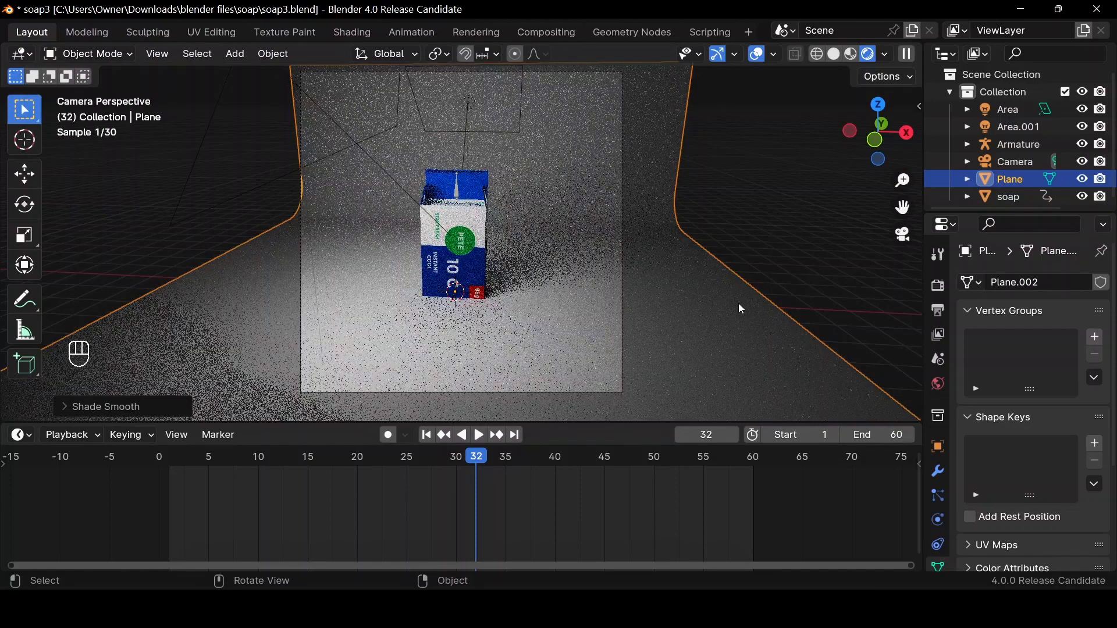
pyautogui.press('s')
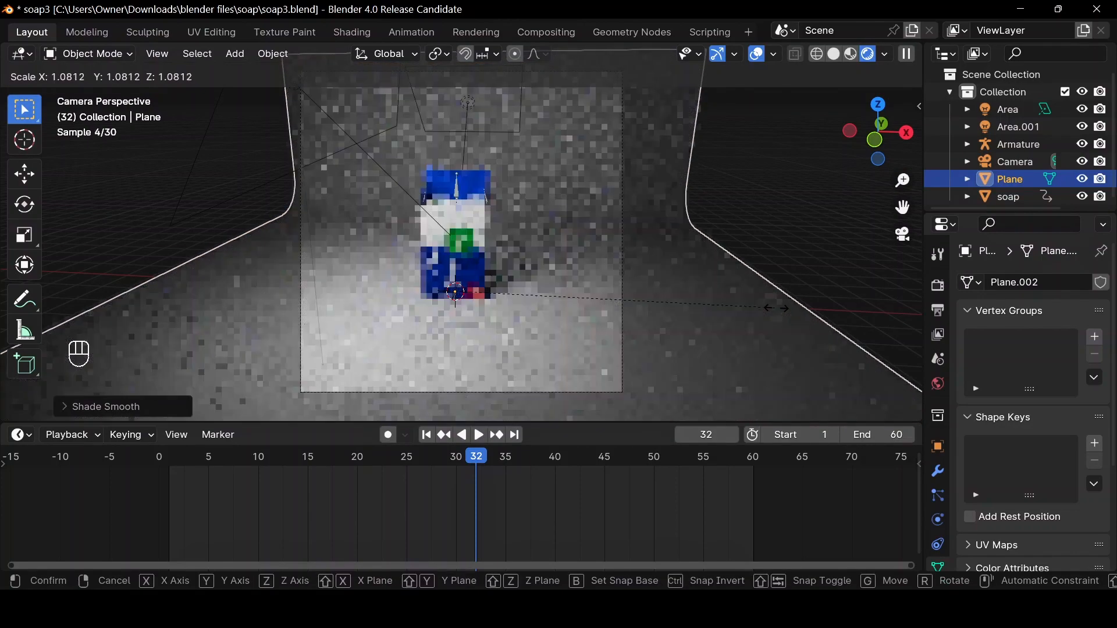
pyautogui.click(752, 316)
# Create a new material on the backdrop plane and show its surface settings
pyautogui.scroll(-2, 945, 540)
pyautogui.scroll(-2, 946, 545)
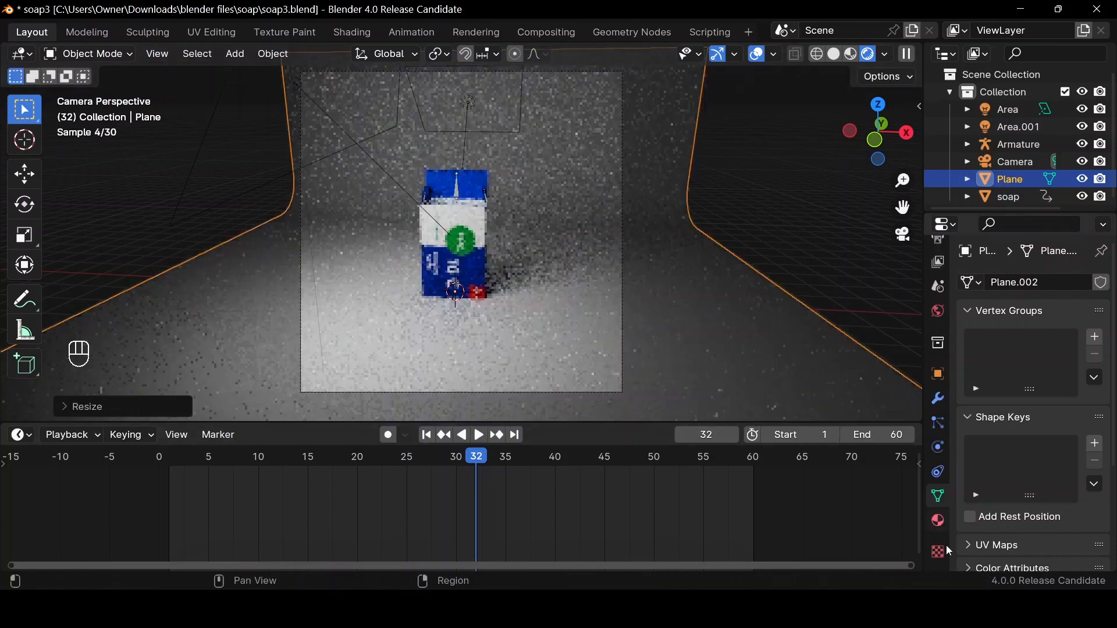
pyautogui.click(939, 521)
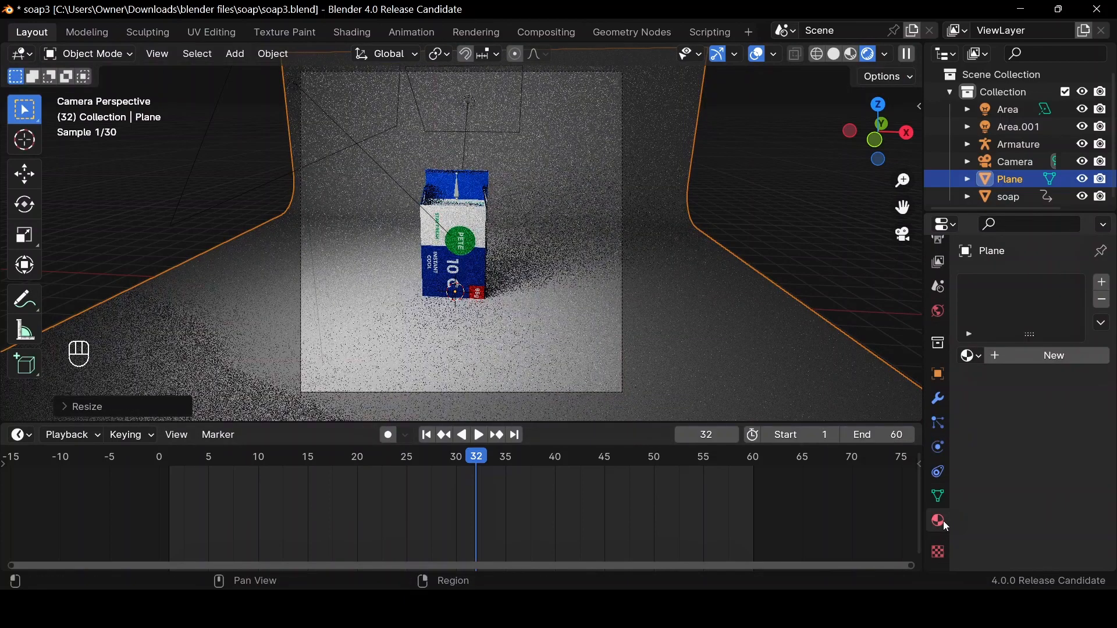
pyautogui.click(1038, 357)
pyautogui.scroll(-3, 1024, 463)
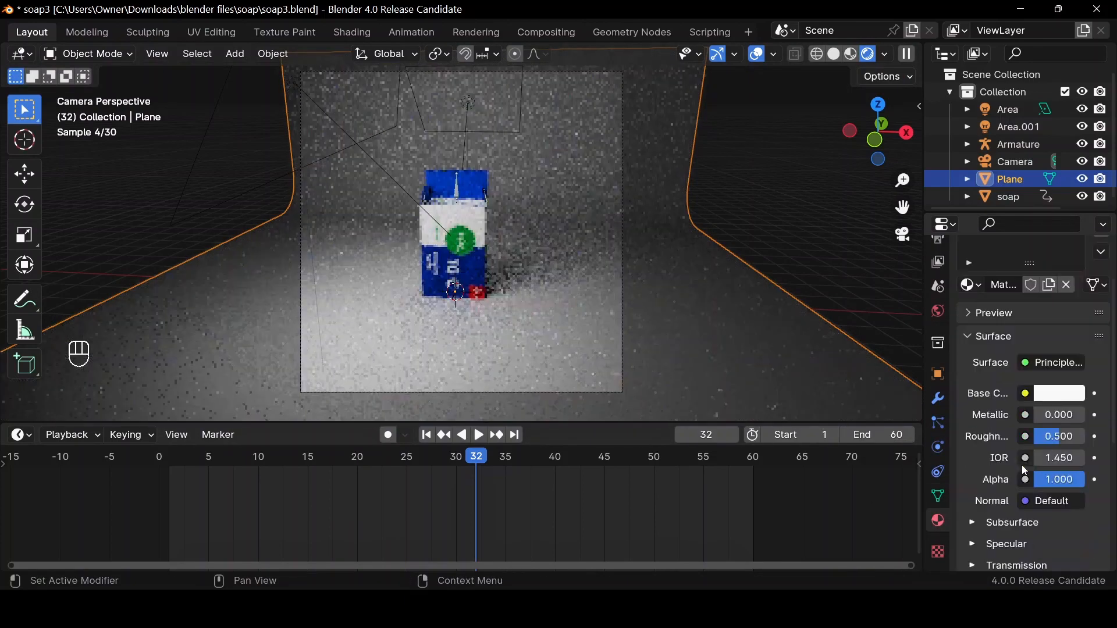
# Brighten the backdrop material's base color to a value of about 0.96 and set its roughness to 1.0
pyautogui.click(1063, 400)
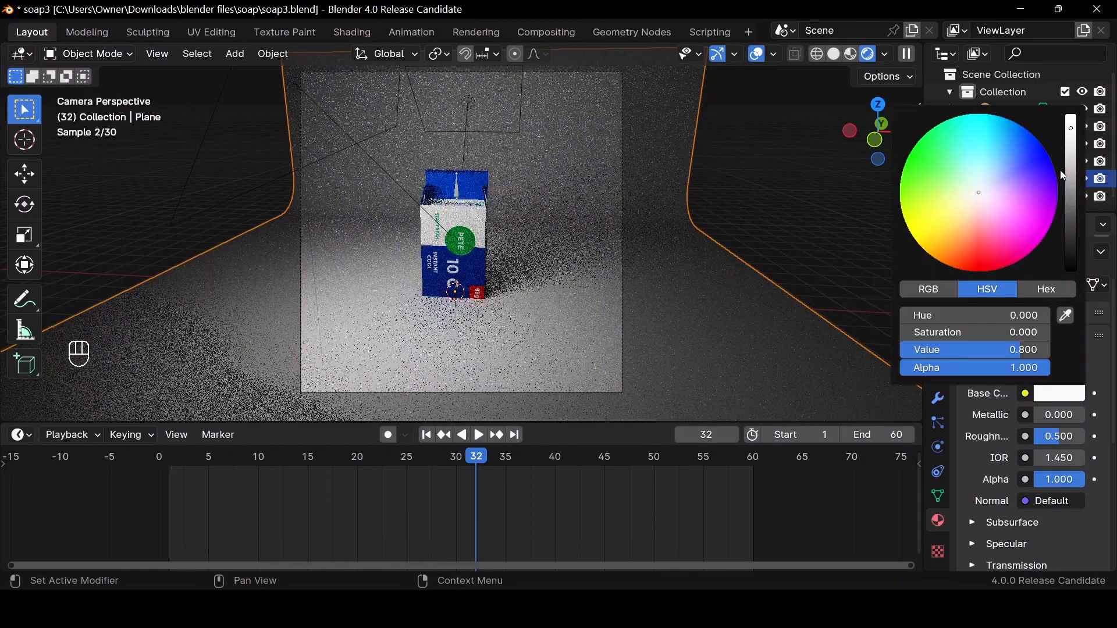
pyautogui.moveTo(1071, 128); pyautogui.dragTo(1072, 117)
pyautogui.moveTo(1057, 436); pyautogui.dragTo(1084, 436)
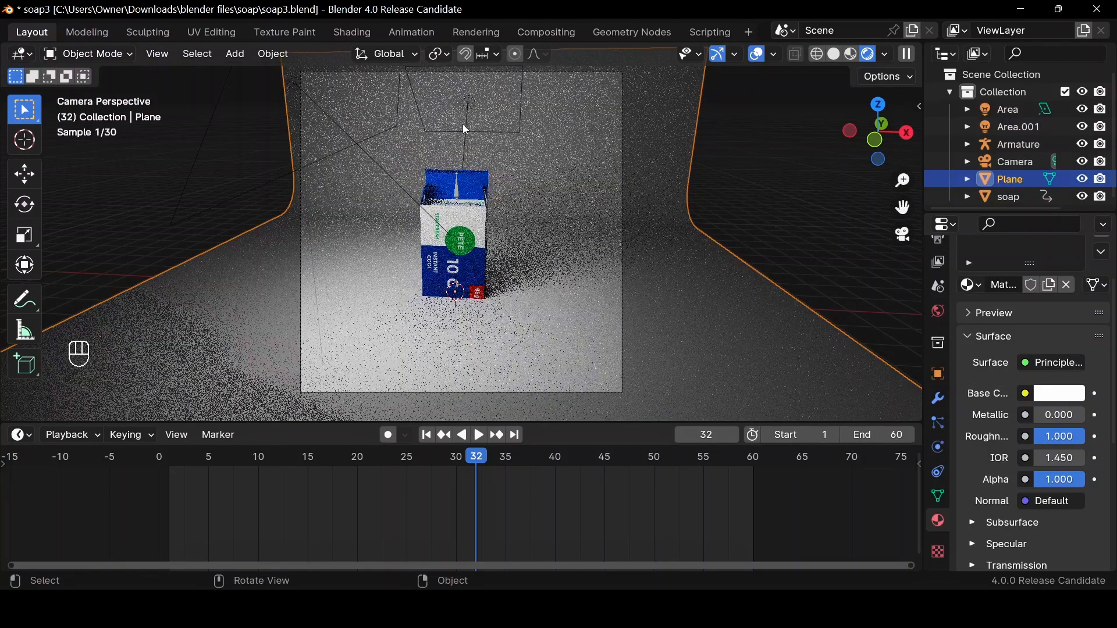
# Duplicate the second area light and move the copy about 4.7 m along X to the other side of the box
pyautogui.click(295, 89)
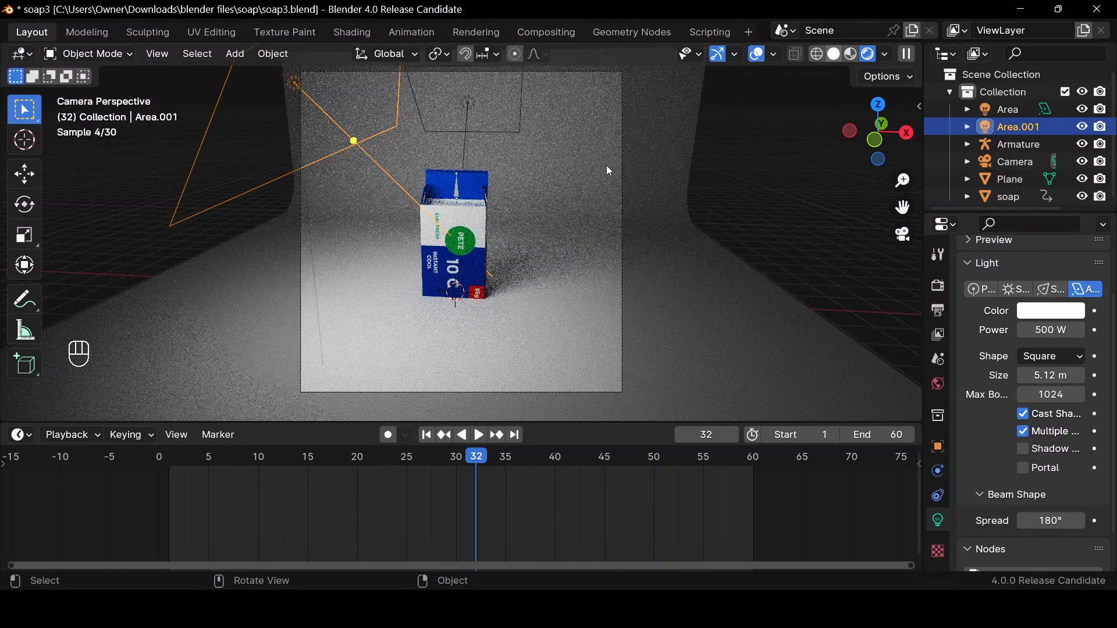
pyautogui.press('z')
pyautogui.moveTo(494, 189); pyautogui.dragTo(459, 196, button='middle')
pyautogui.hotkey('shift', 'd')
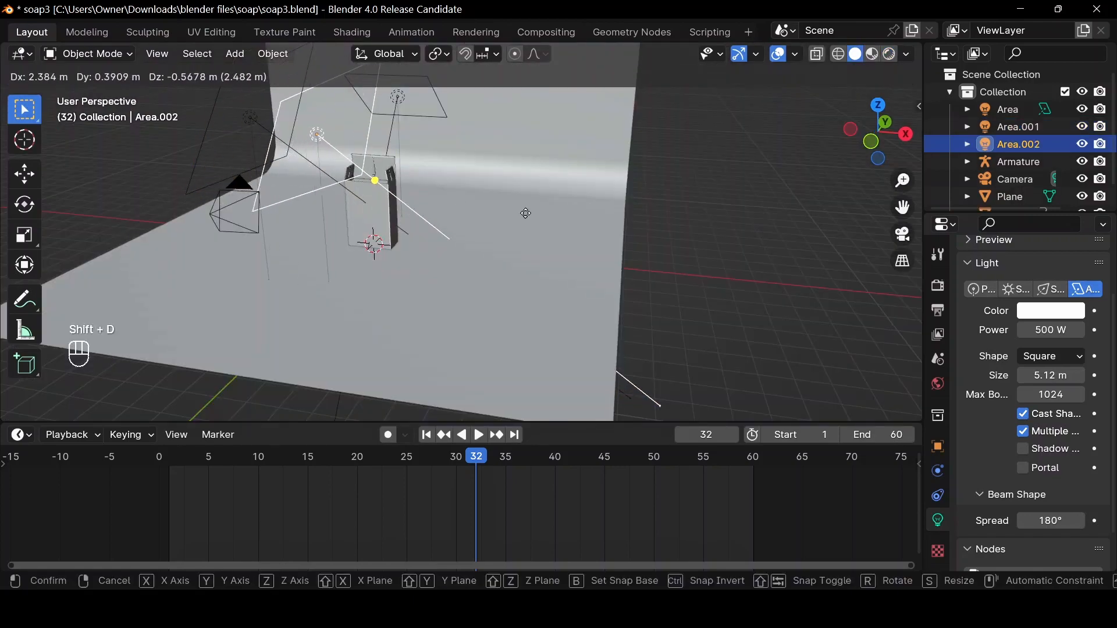
pyautogui.click(463, 232)
pyautogui.press('g')
pyautogui.press('x')
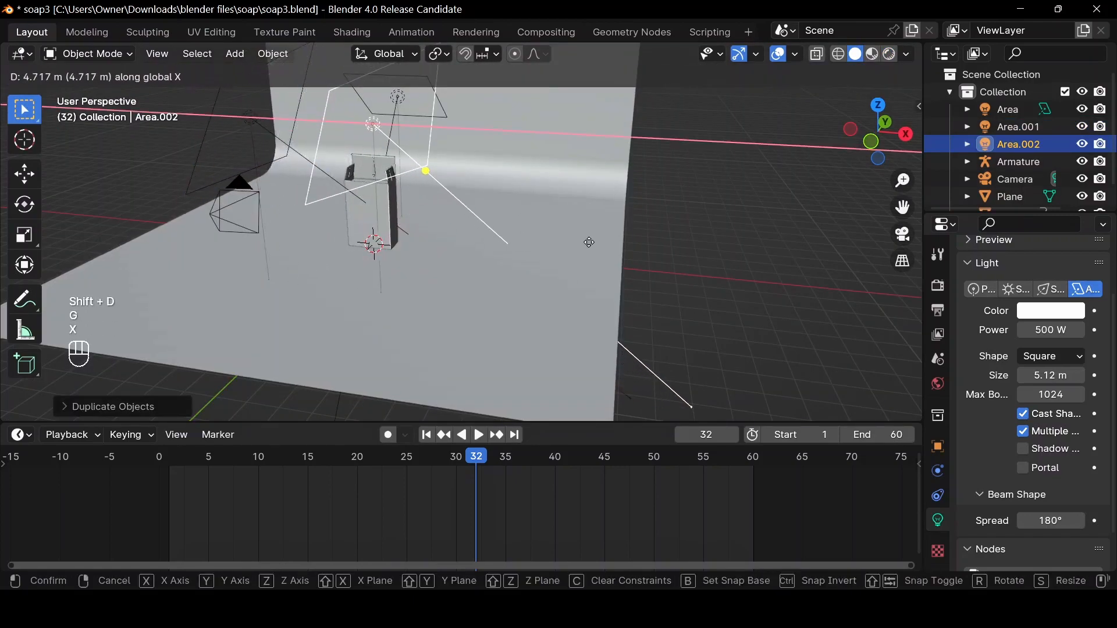
pyautogui.click(588, 242)
# Rotate the duplicated area light freely so that it points towards the box
pyautogui.press('r')
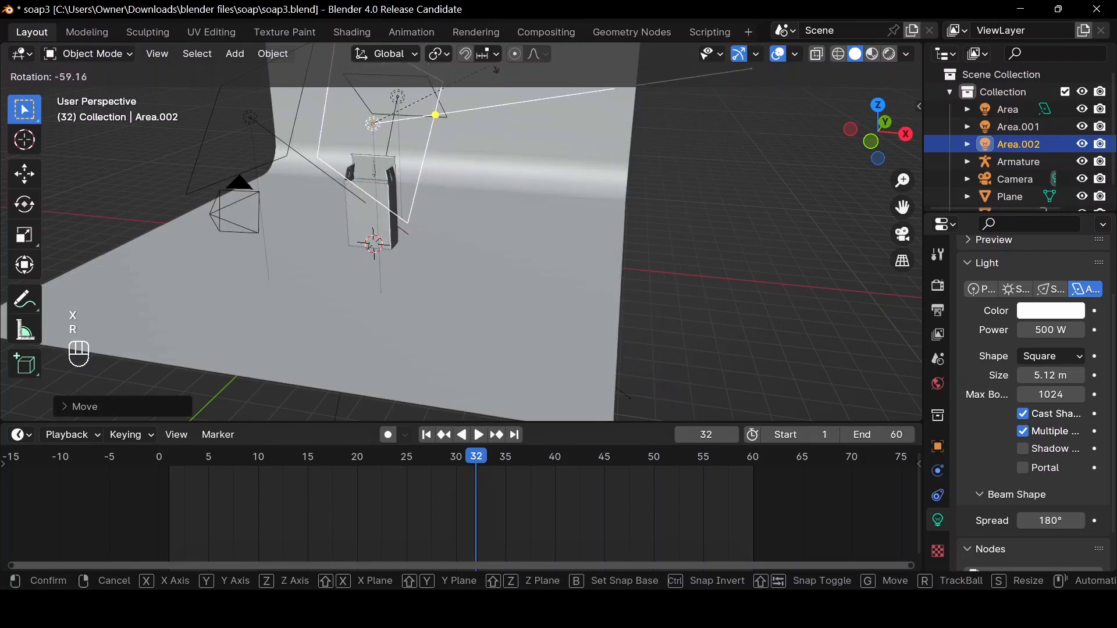
pyautogui.press('r')
pyautogui.press('r')
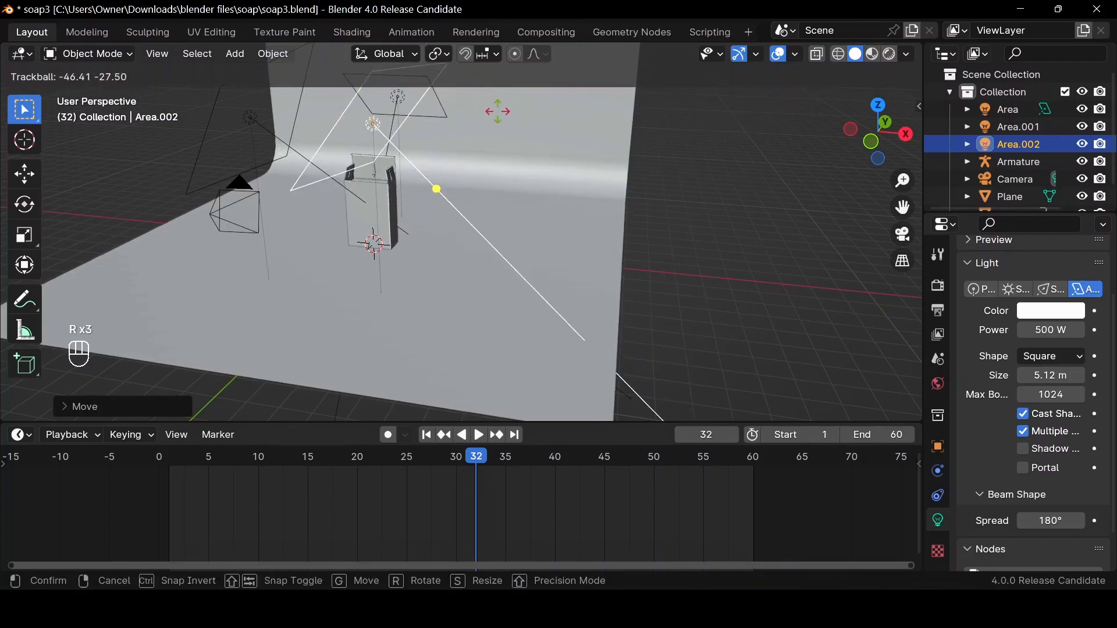
pyautogui.click(478, 137)
pyautogui.press('r')
pyautogui.press('r')
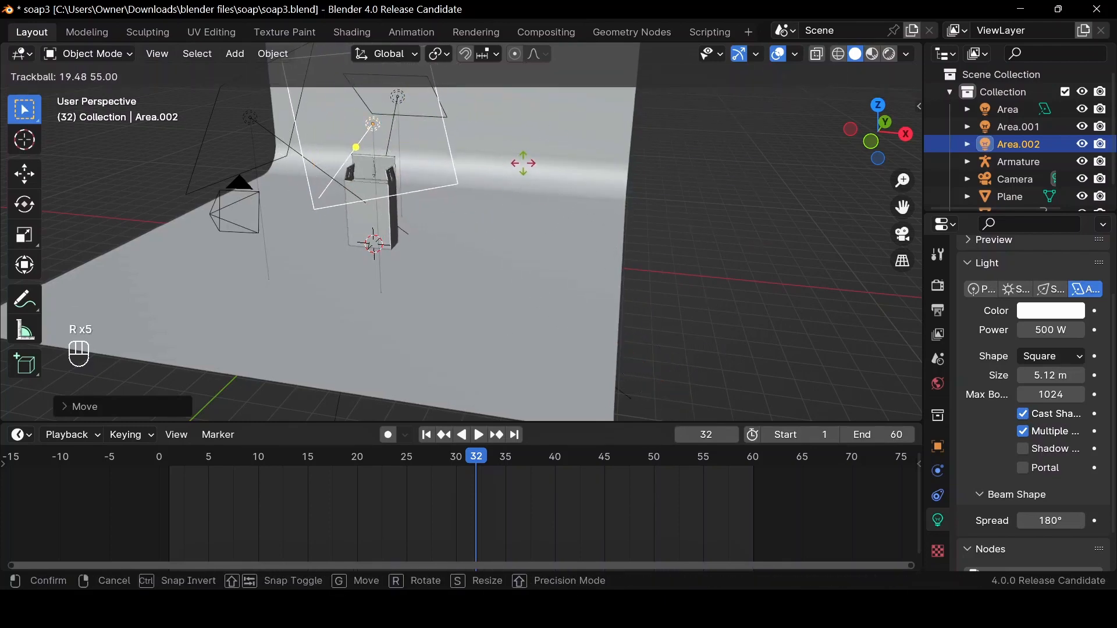
pyautogui.click(503, 161)
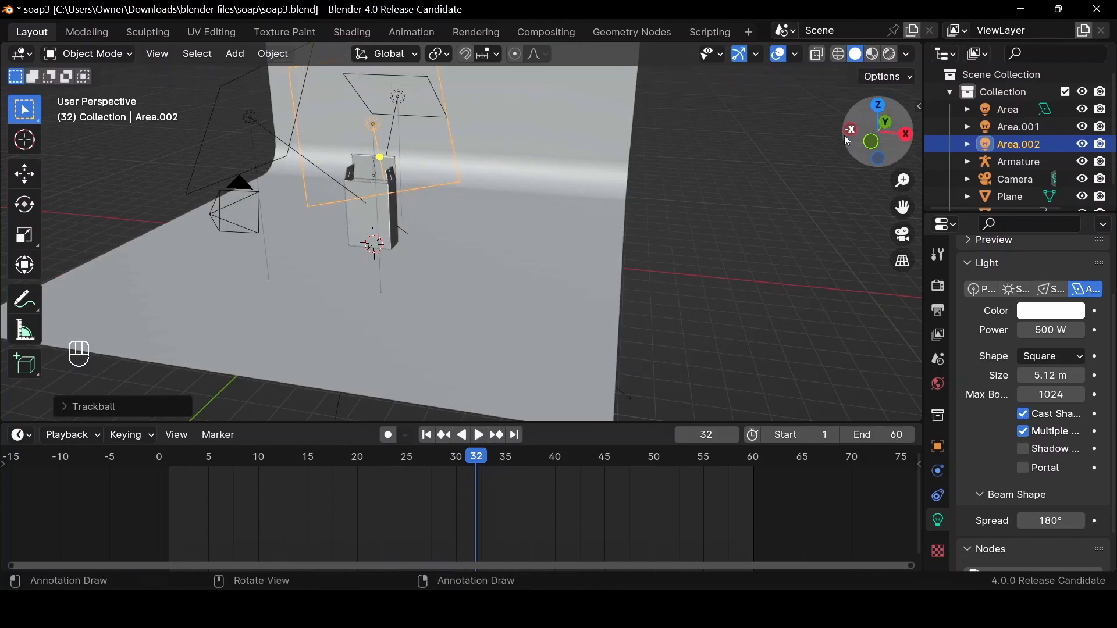
# Lower the duplicated area light along Z and tilt it slightly around X to aim at the box
pyautogui.moveTo(658, 161); pyautogui.dragTo(582, 200, button='middle')
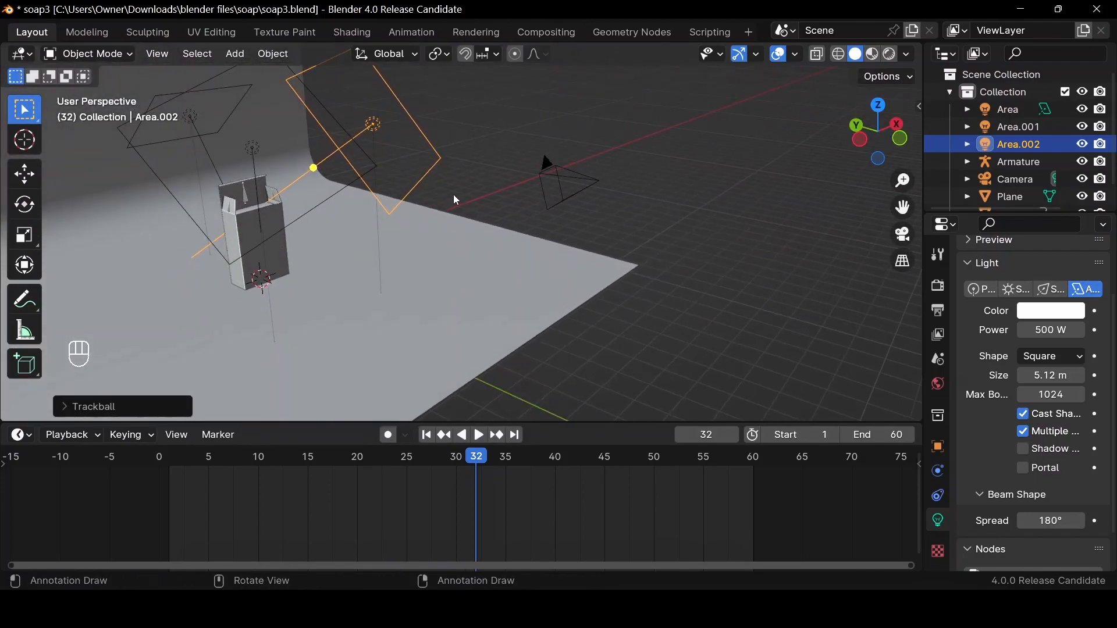
pyautogui.press('g')
pyautogui.press('z')
pyautogui.click(472, 235)
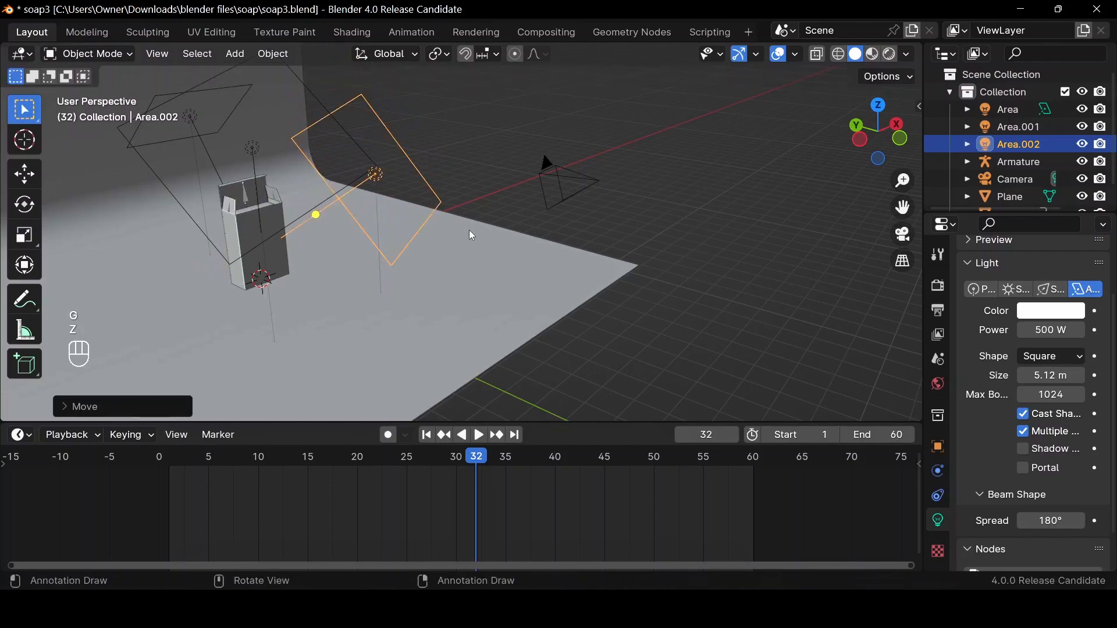
pyautogui.press('r')
pyautogui.press('x')
pyautogui.click(420, 261)
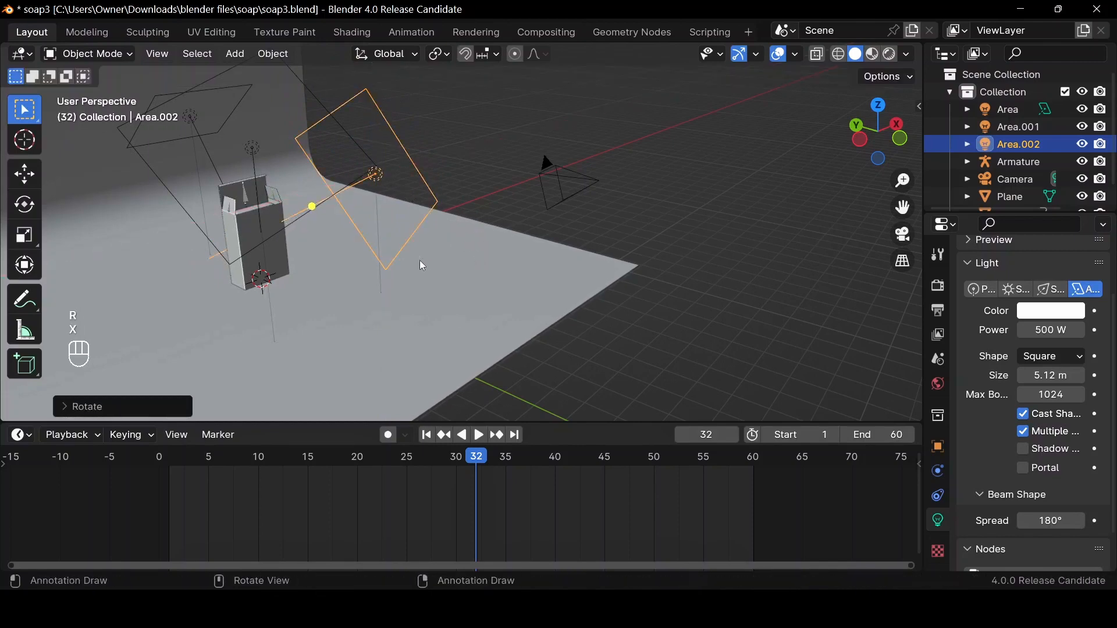
# Shrink the duplicated area light to about 2.77 m and set its power to 300 W
pyautogui.press('s')
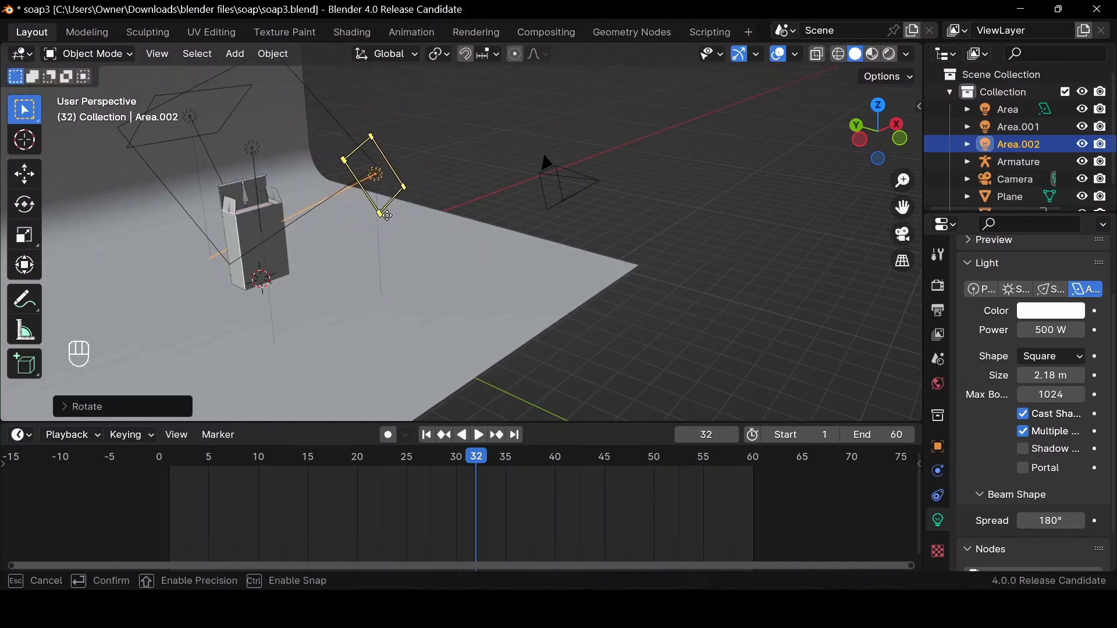
pyautogui.click(396, 229)
pyautogui.doubleClick(1041, 330)
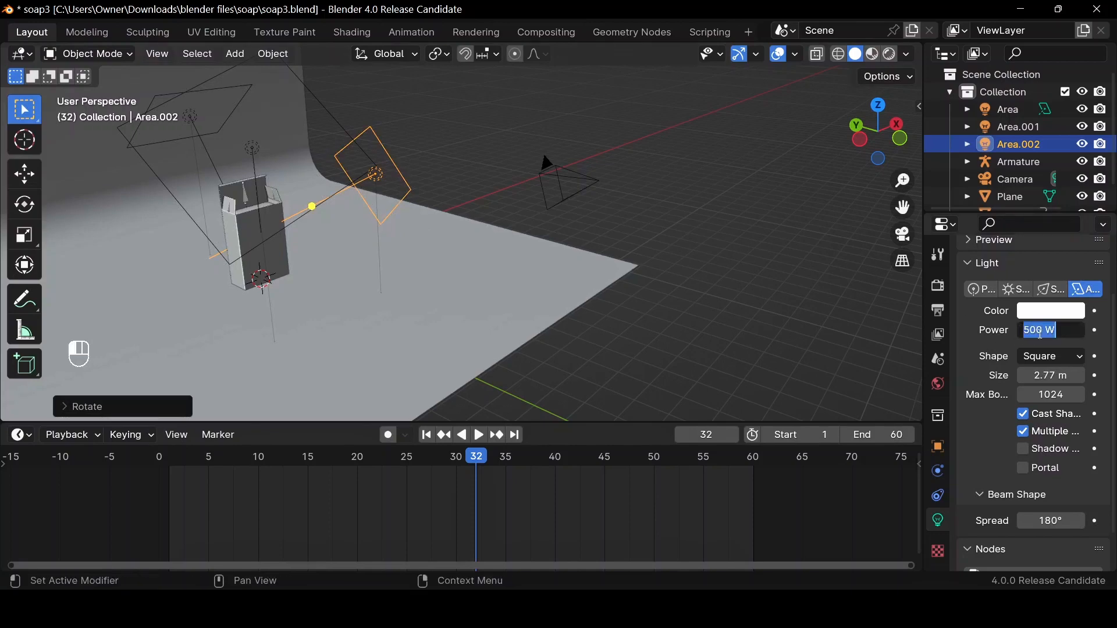
pyautogui.write('300')
pyautogui.press('Return')
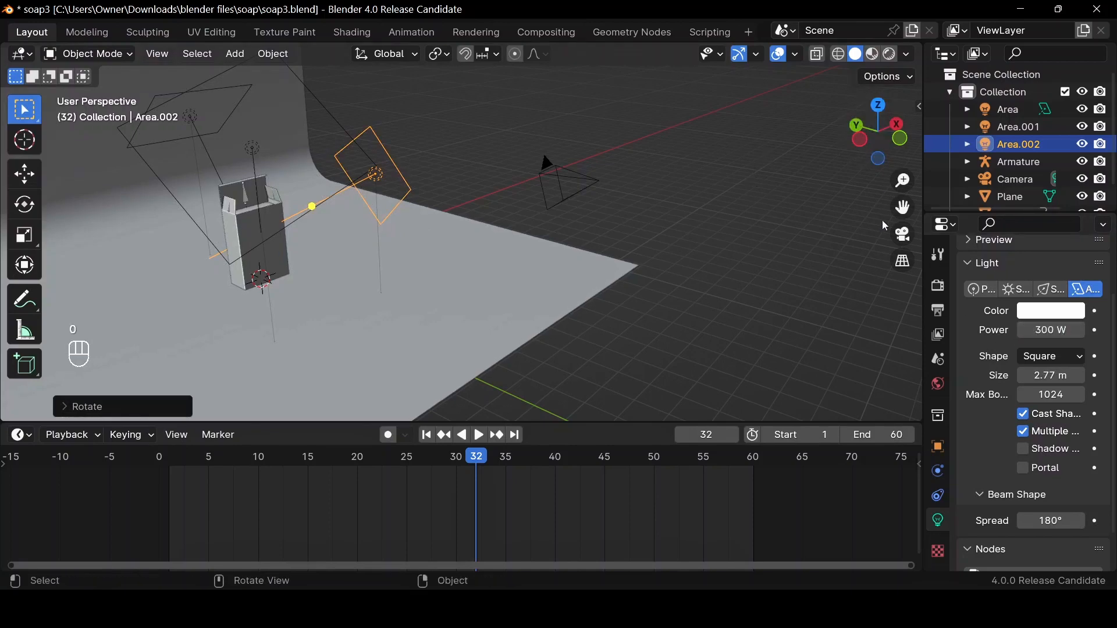
# Set the camera's passepartout opacity to 1.0 and preview the rendered scene through the camera
pyautogui.click(903, 233)
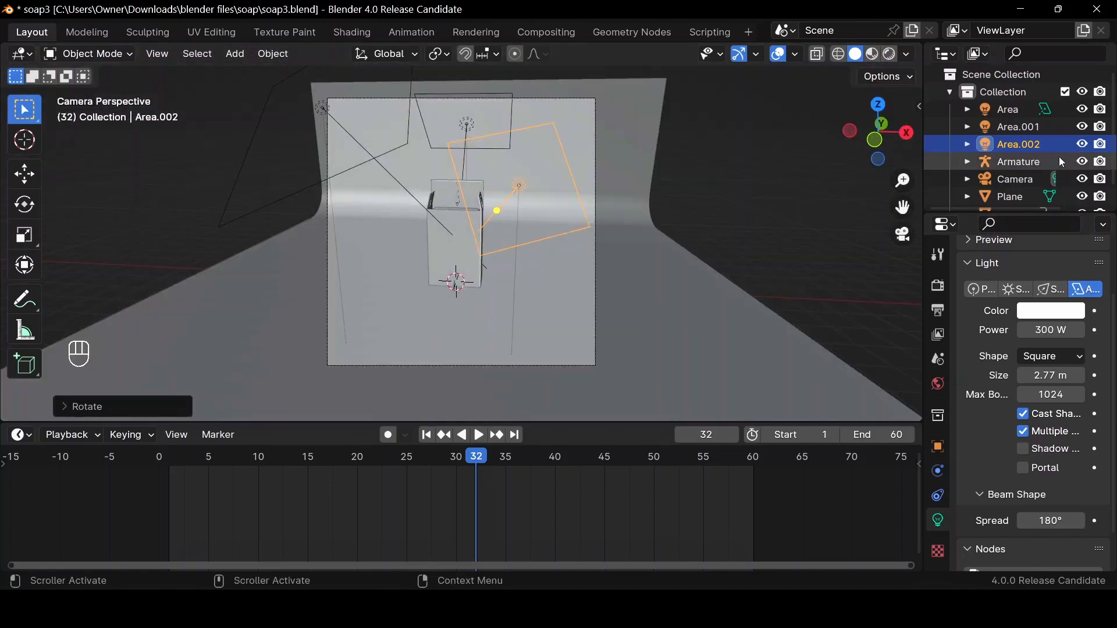
pyautogui.click(1015, 178)
pyautogui.scroll(-6, 997, 473)
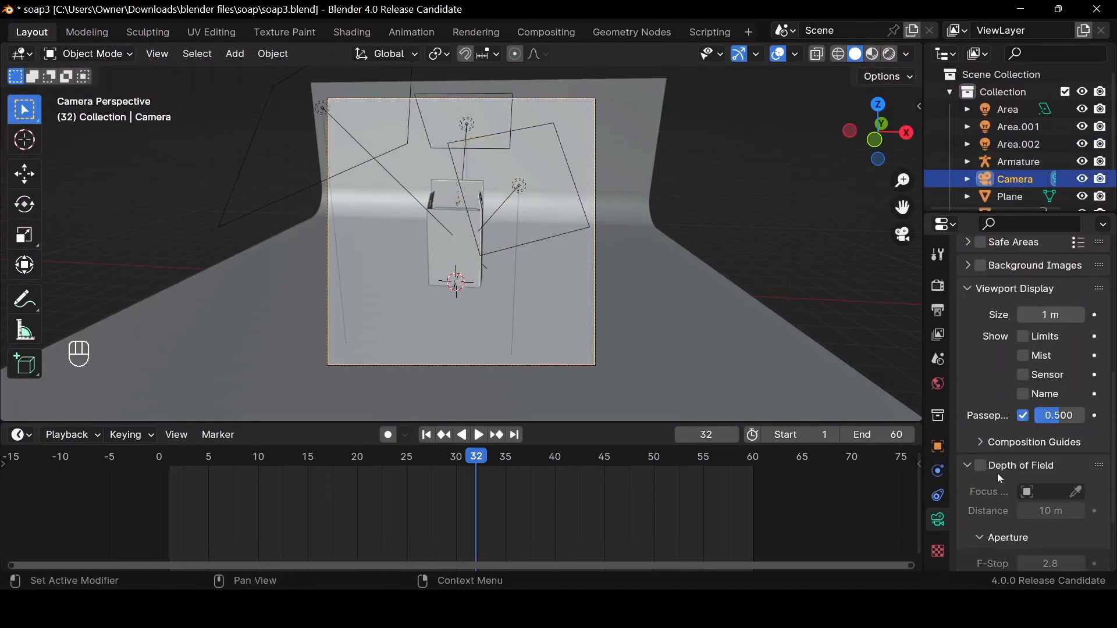
pyautogui.moveTo(1057, 416); pyautogui.dragTo(1085, 416)
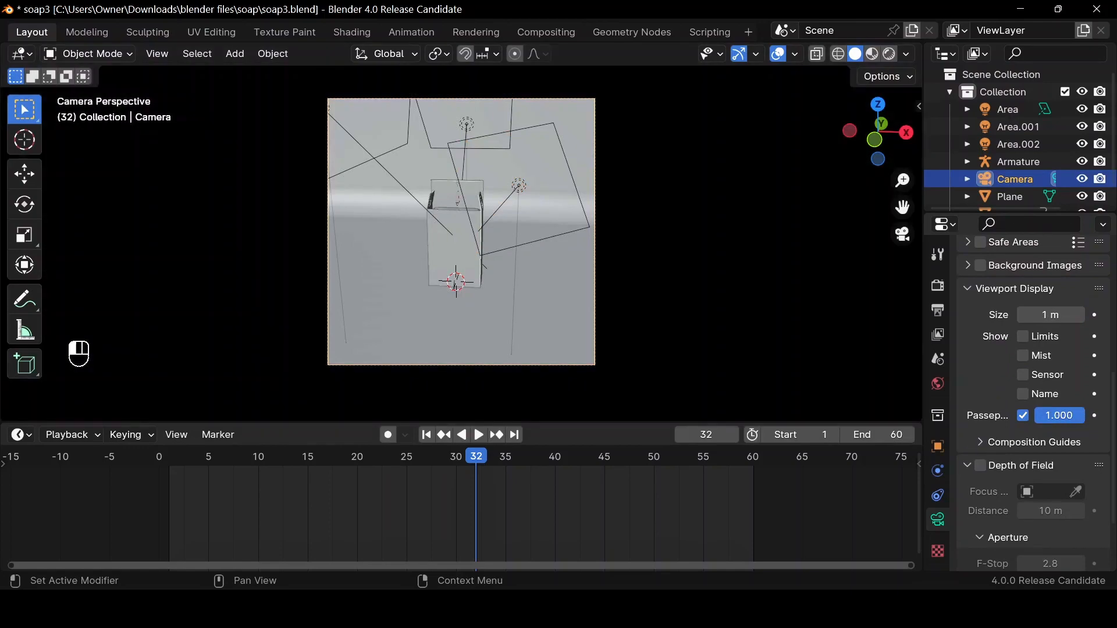
pyautogui.click(889, 53)
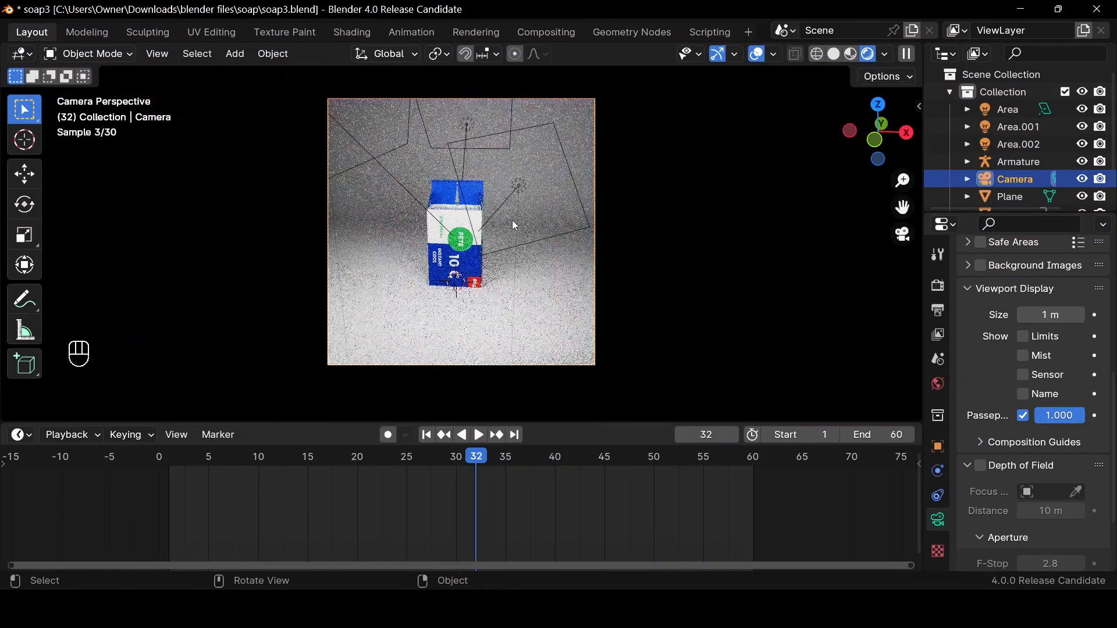
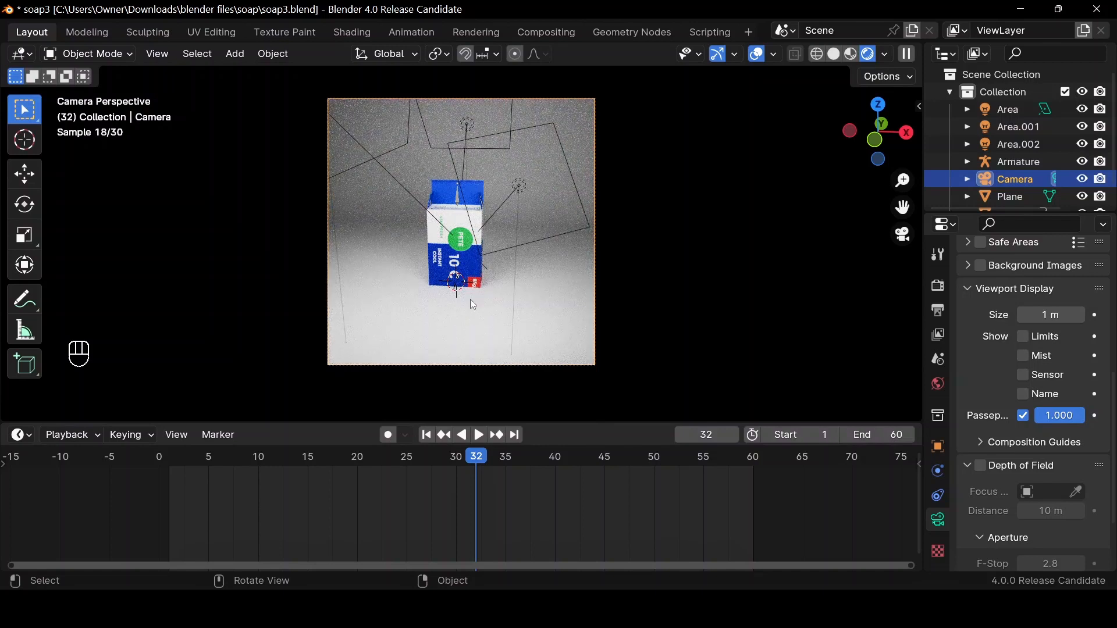
# Change the backdrop material's base color to light blue with hue 0.606 and saturation 0.808
pyautogui.click(455, 329)
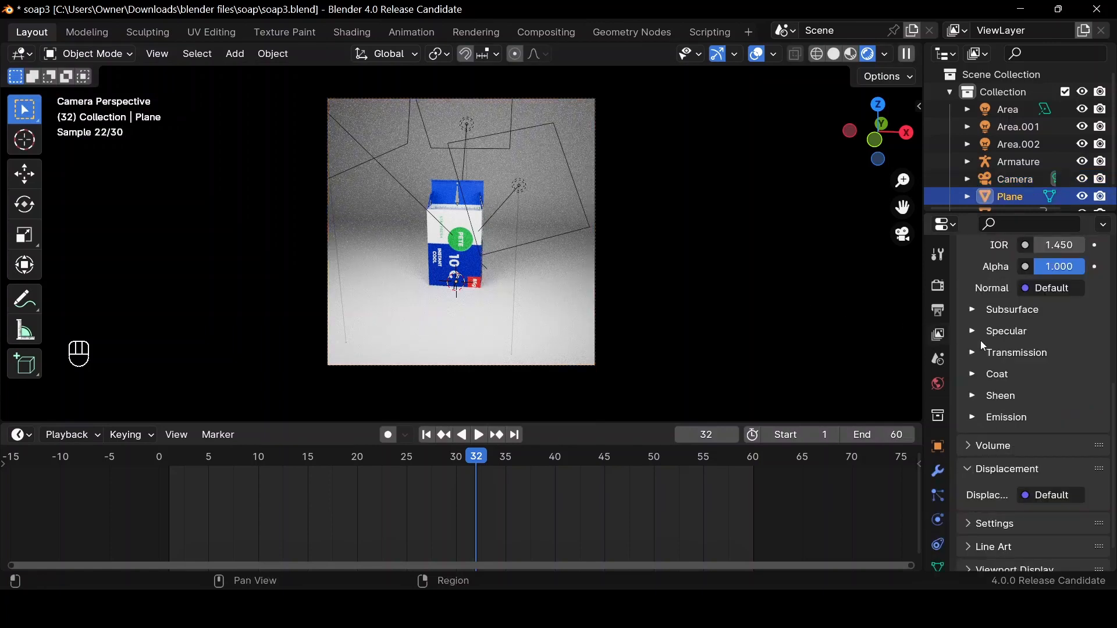
pyautogui.scroll(5, 1004, 337)
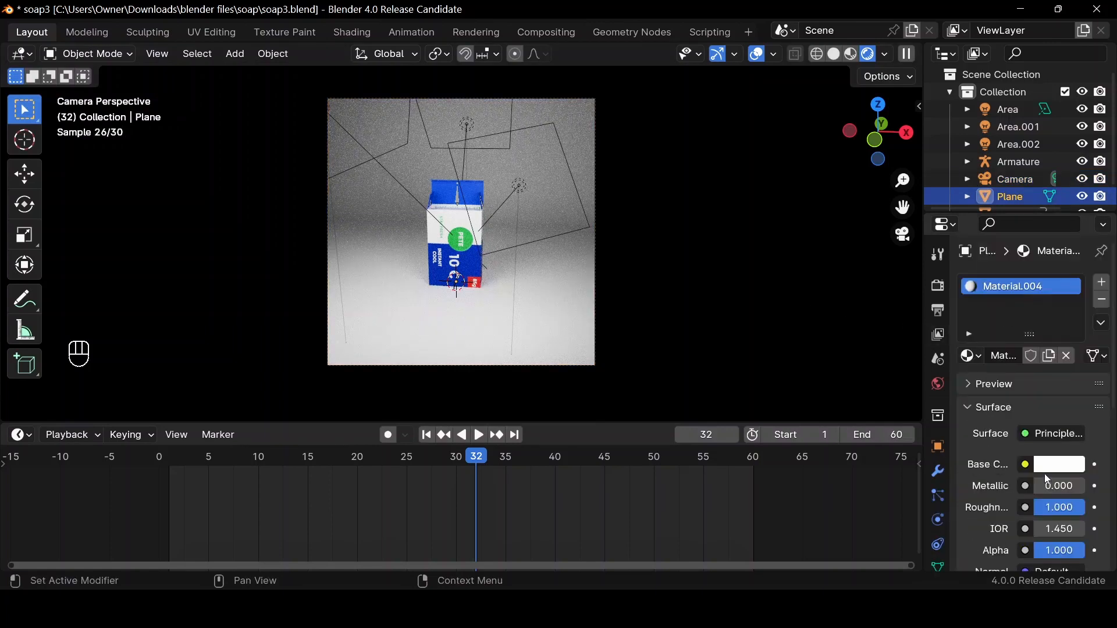
pyautogui.click(1056, 465)
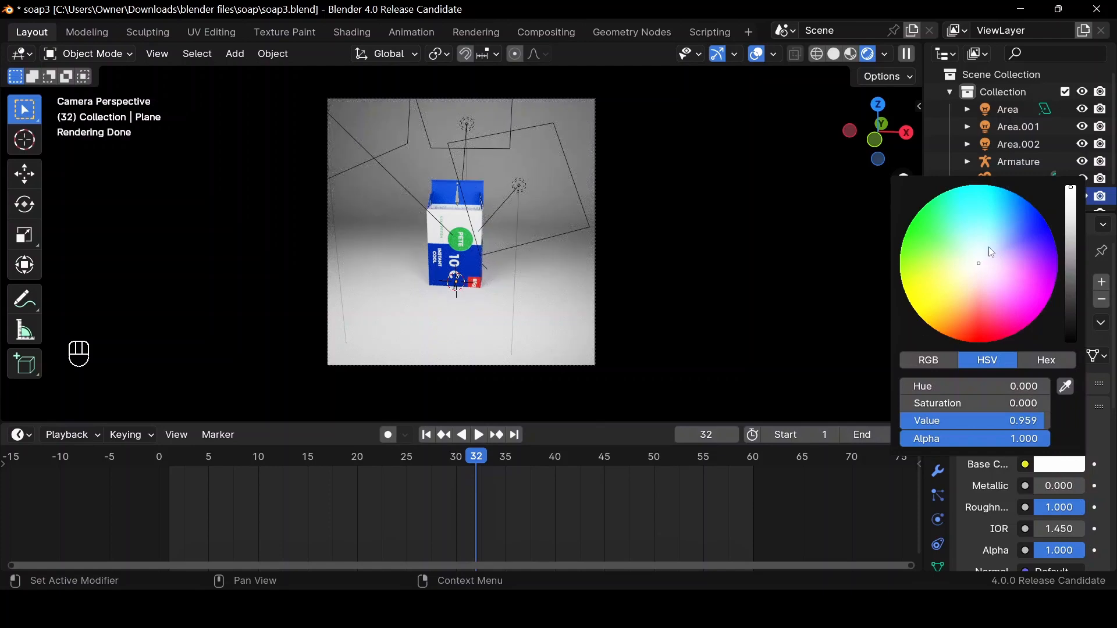
pyautogui.click(993, 243)
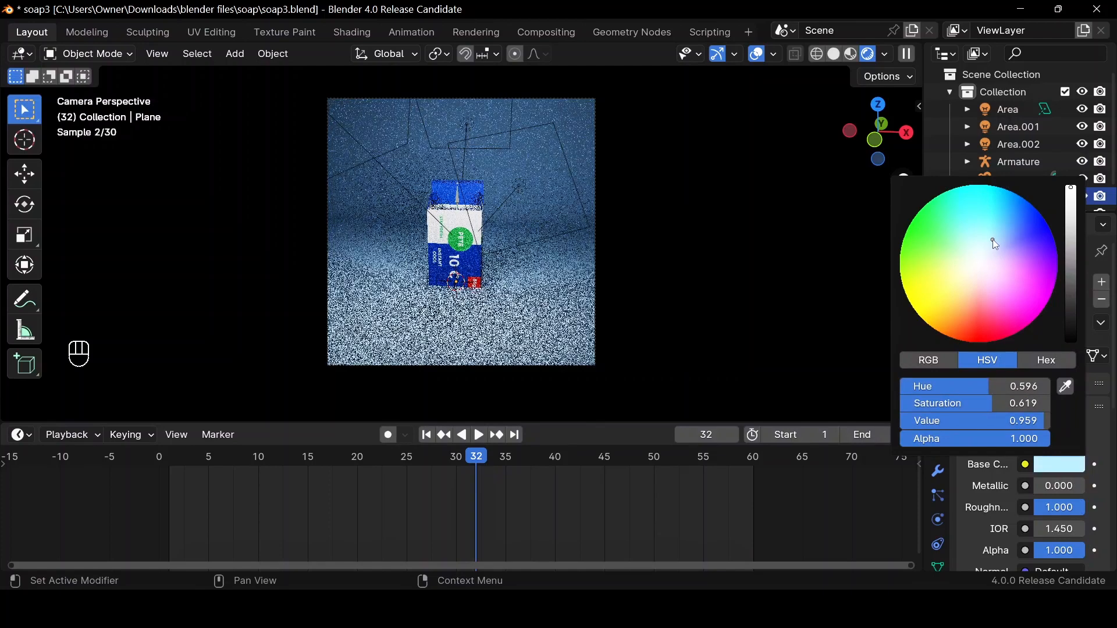
pyautogui.click(1000, 228)
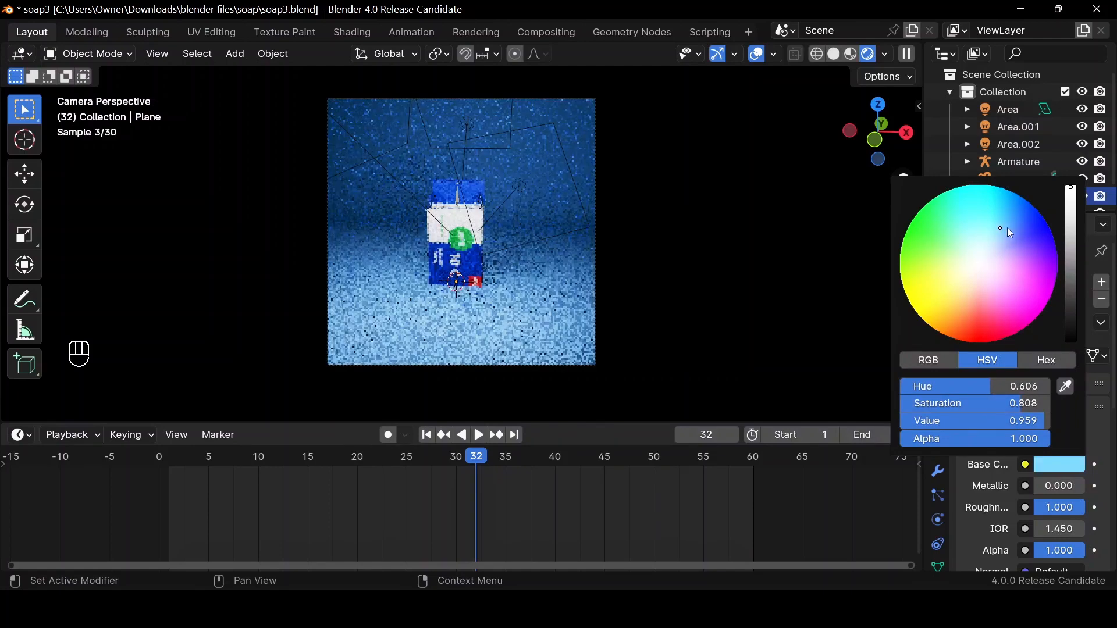
# Check the rendered view without overlays, restore them, and play the animation from the first frame
pyautogui.click(760, 57)
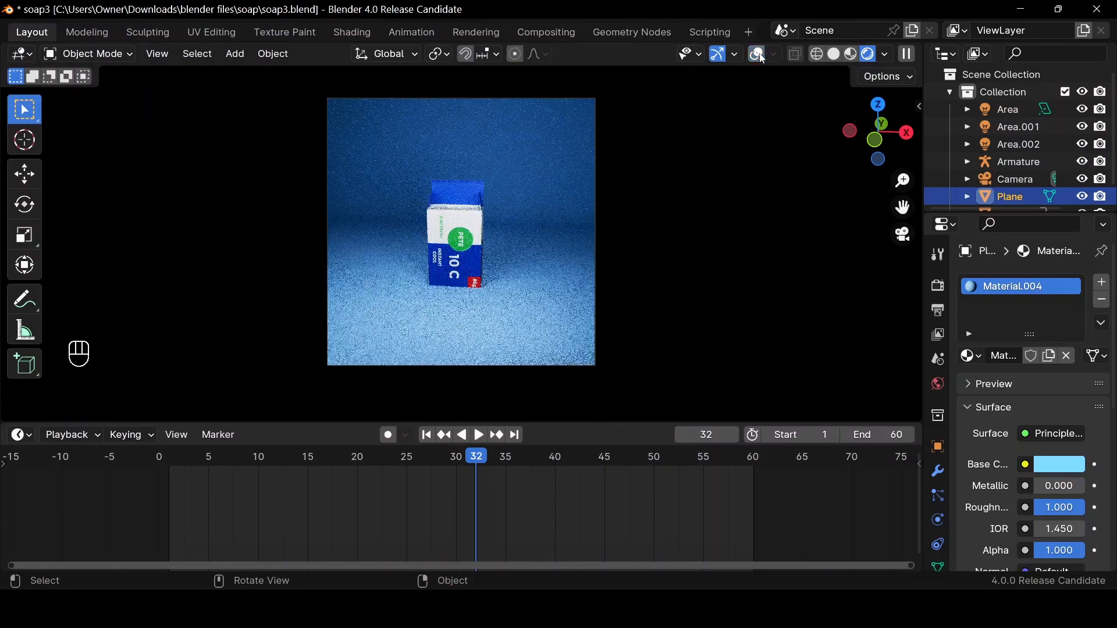
pyautogui.click(761, 55)
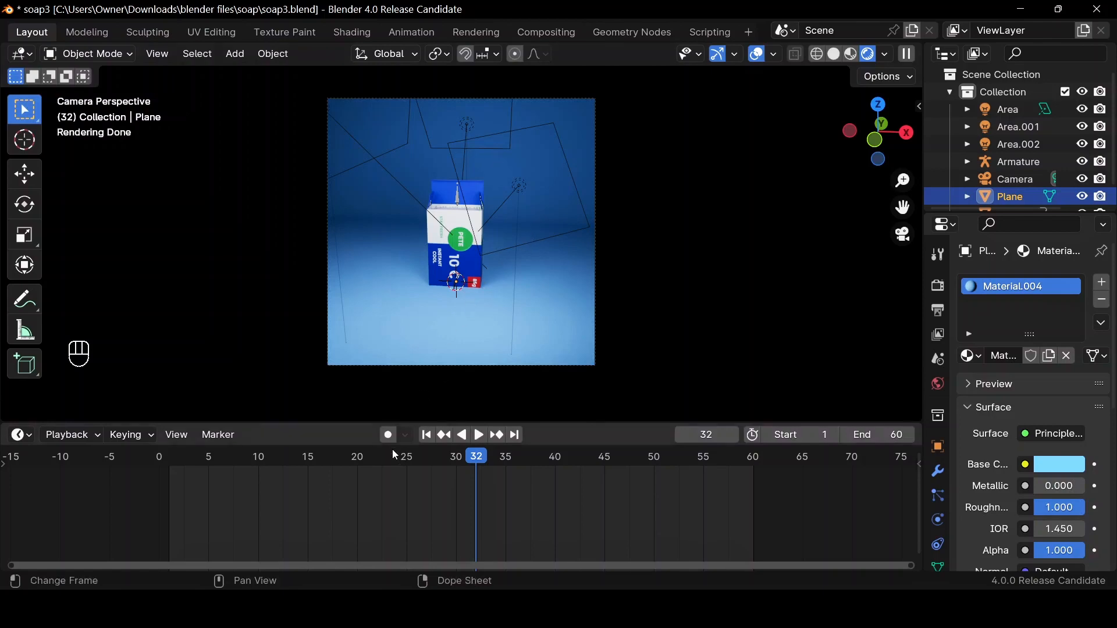
pyautogui.click(433, 438)
pyautogui.press('space')
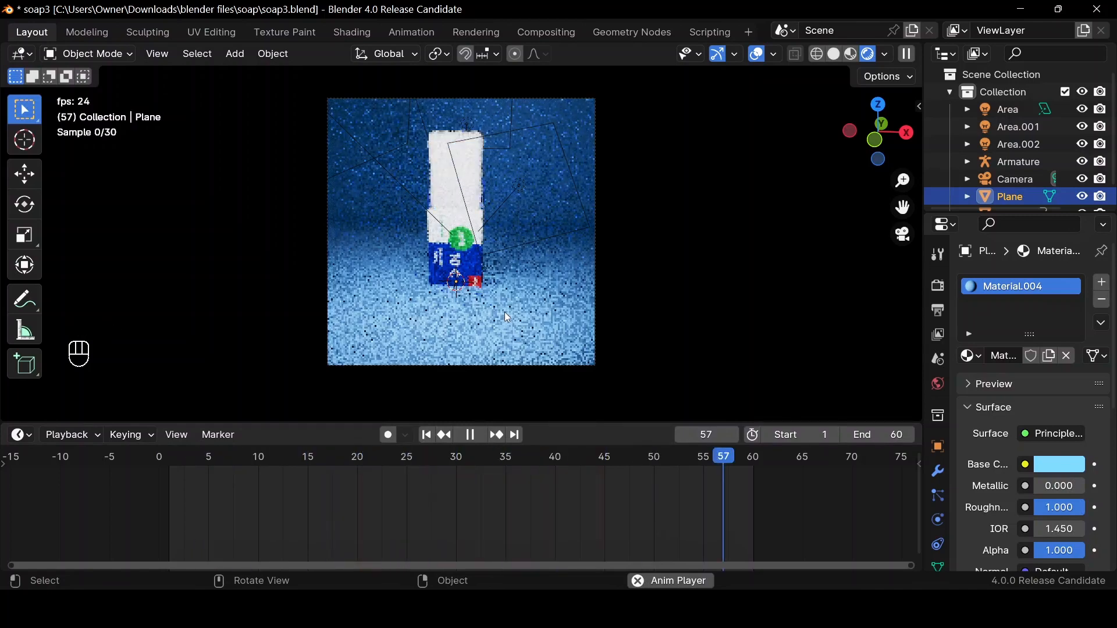
pyautogui.press('space')
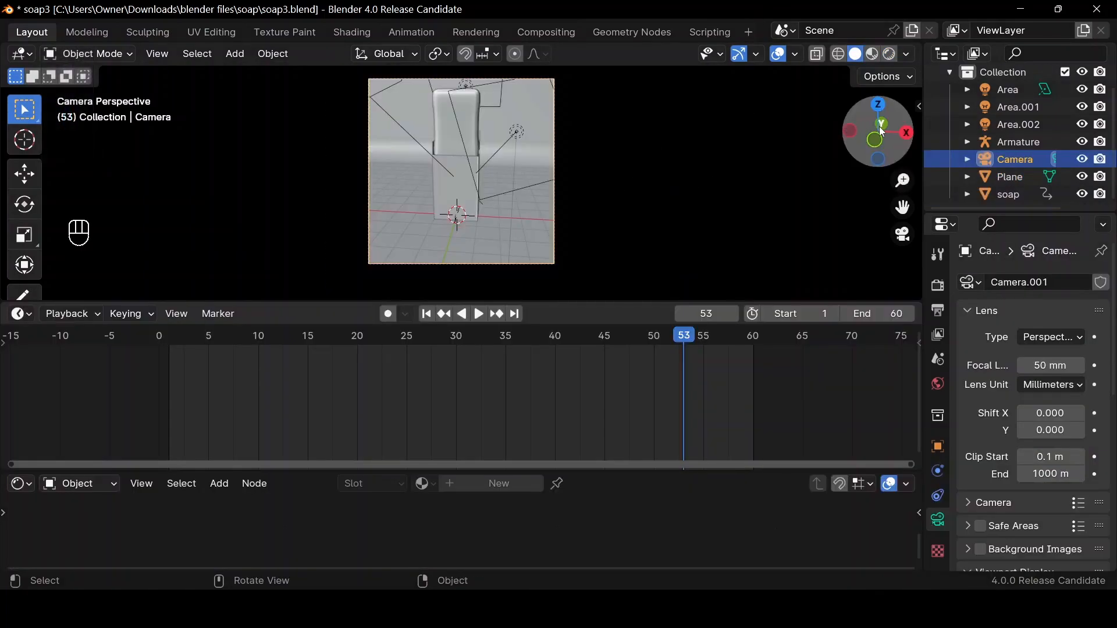
# Set the camera's focal length to 135 mm
pyautogui.moveTo(883, 132); pyautogui.dragTo(791, 153)
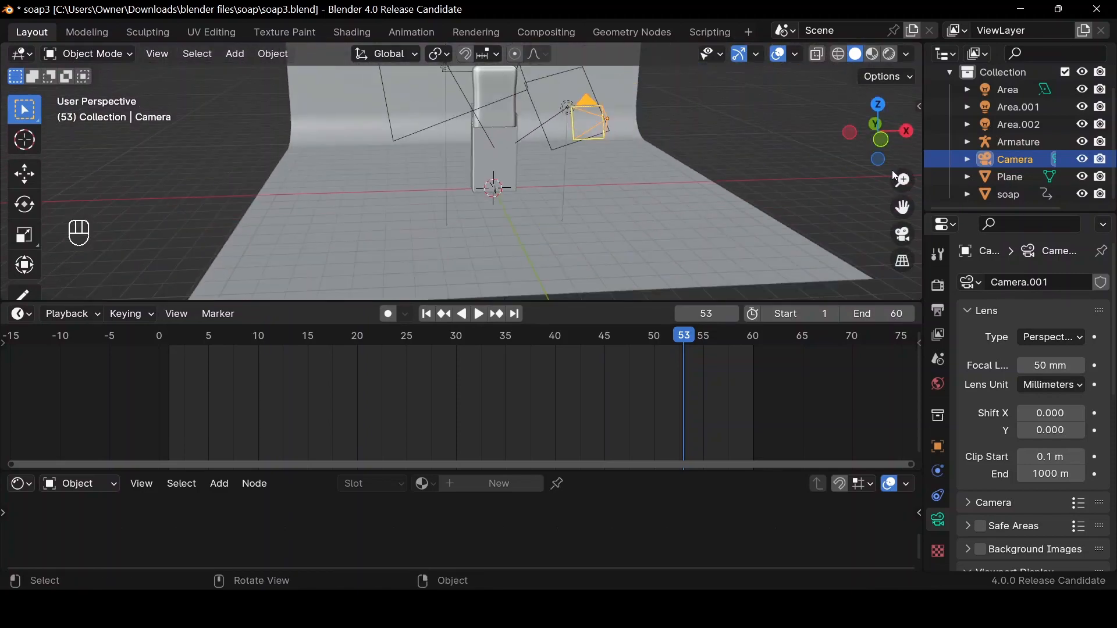
pyautogui.click(1061, 360)
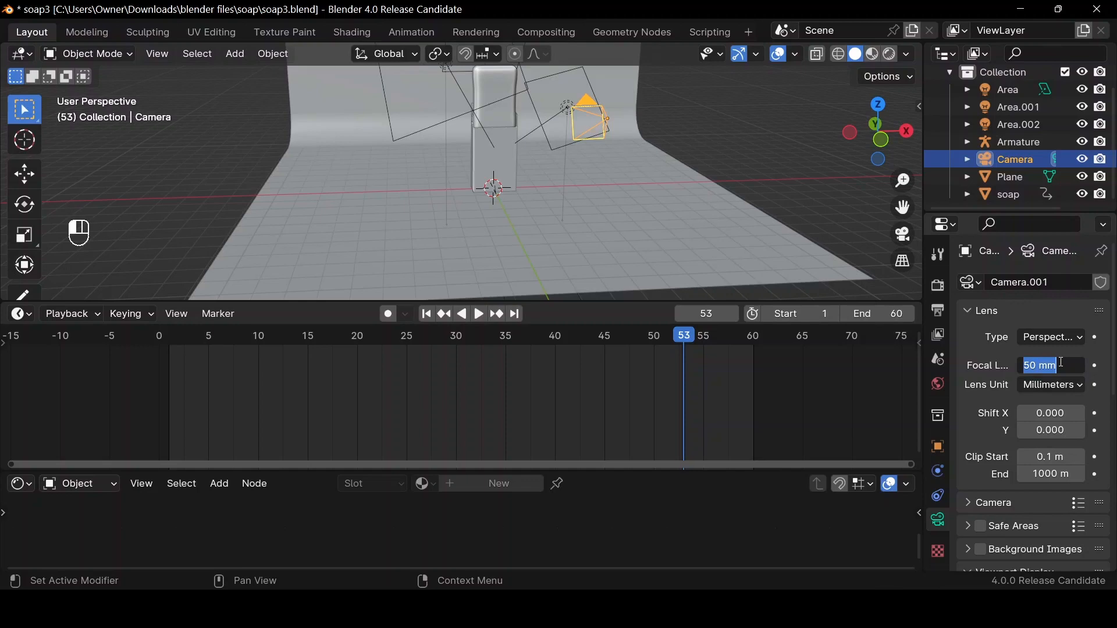
pyautogui.write('135')
pyautogui.press('Return')
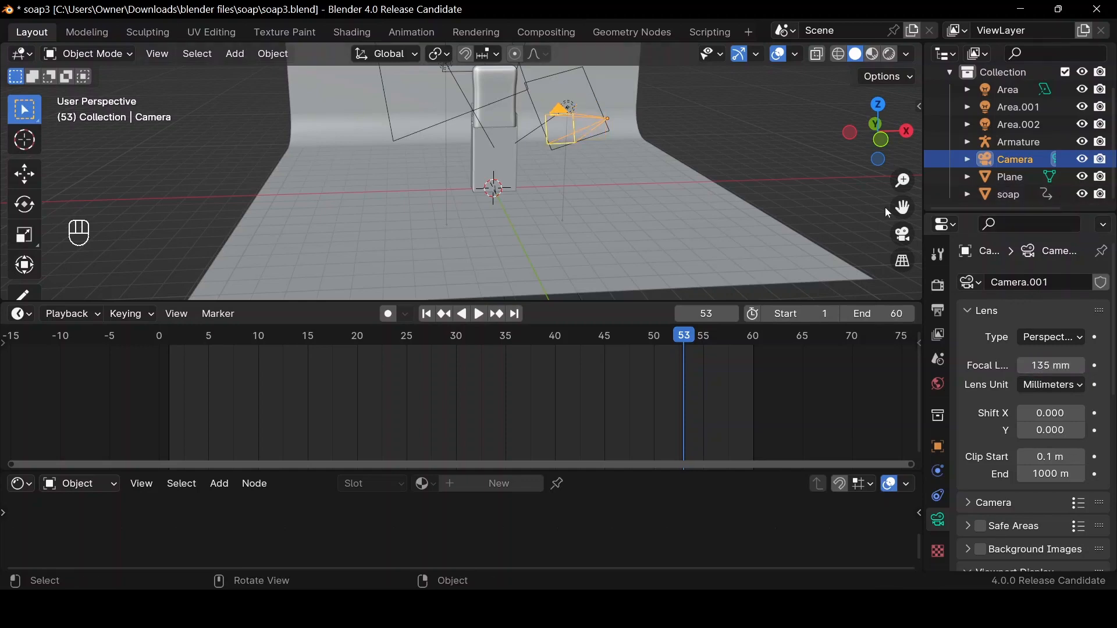
# Move the camera back about 19.1 m along its local Z axis to frame the whole box and soap
pyautogui.click(903, 234)
pyautogui.scroll(-1, 493, 267)
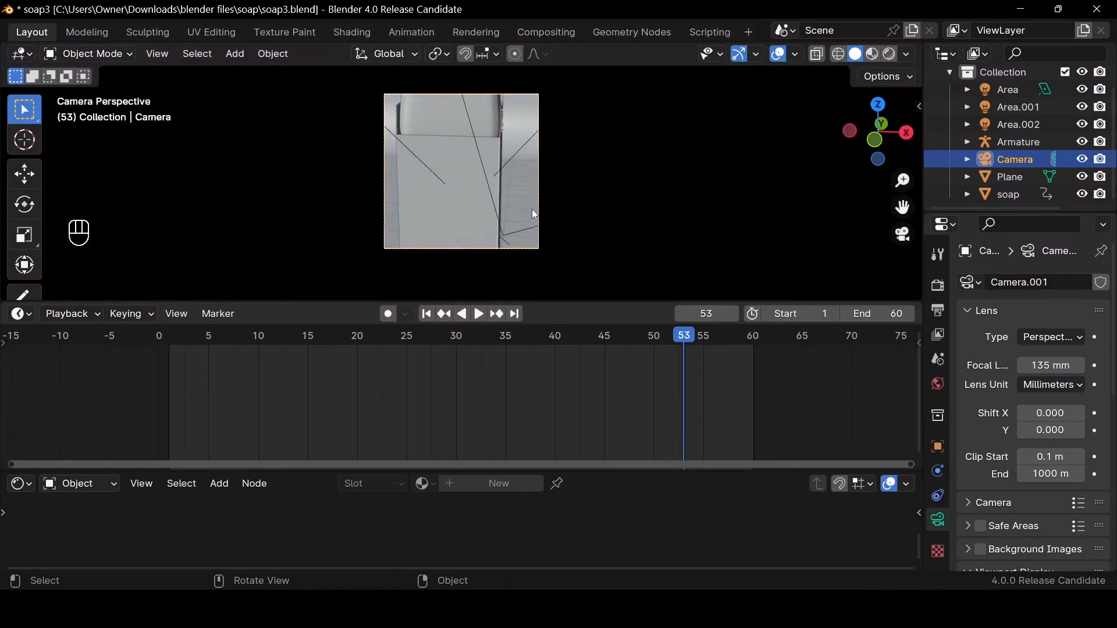
pyautogui.press('g')
pyautogui.press('z')
pyautogui.press('z')
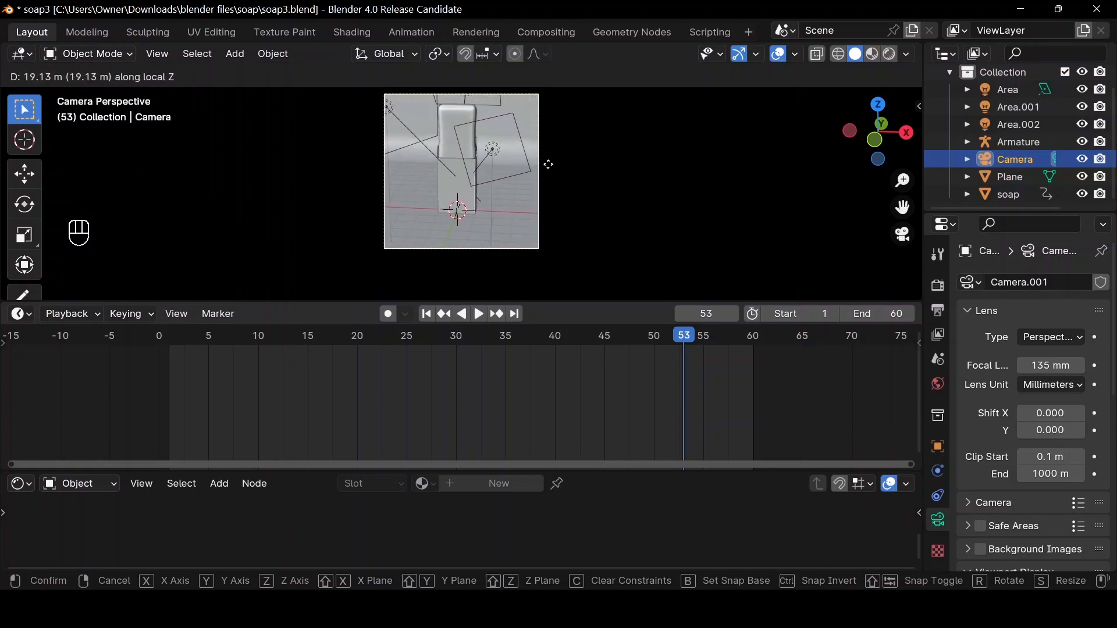
pyautogui.click(549, 164)
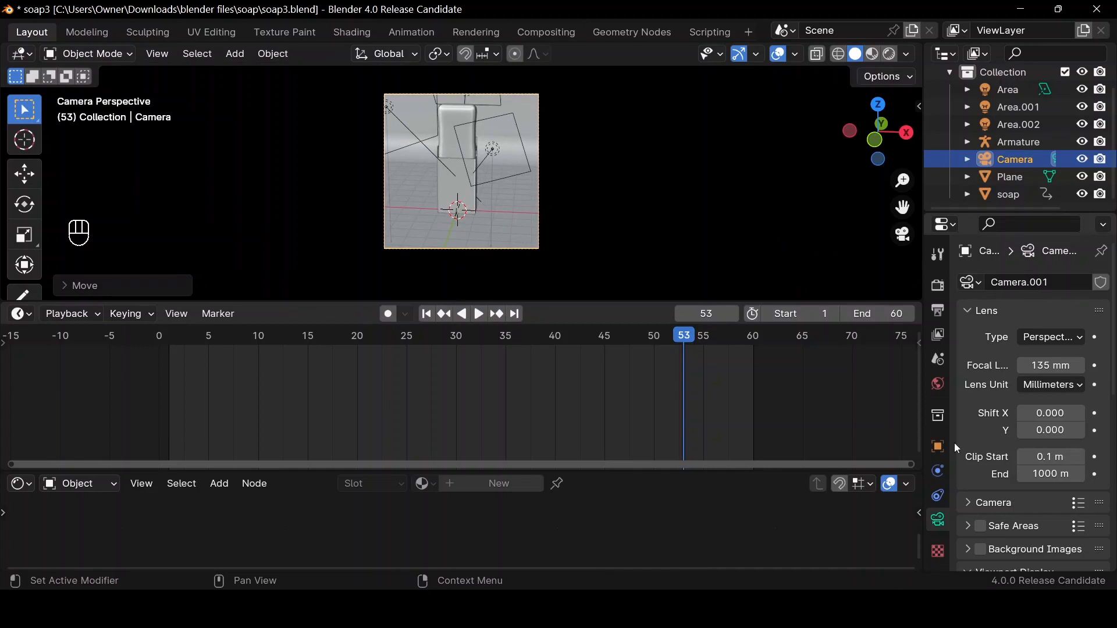
# Add a sphere-shaped empty at the base of the box
pyautogui.scroll(3, 609, 216)
pyautogui.scroll(-2, 595, 212)
pyautogui.hotkey('shift', 'a')
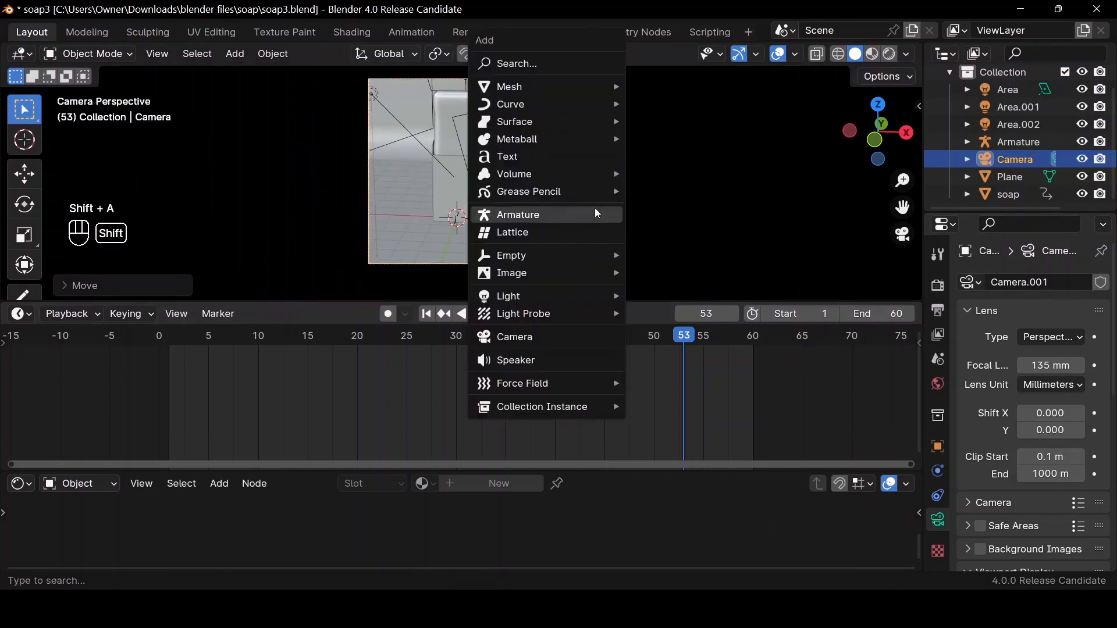
pyautogui.moveTo(588, 255)
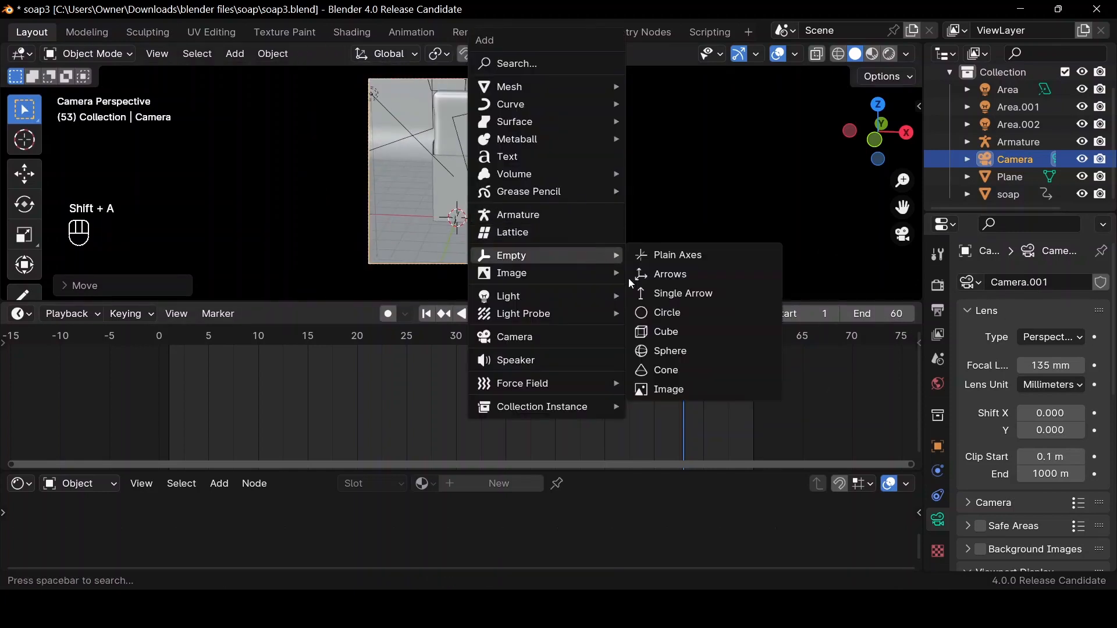
pyautogui.click(701, 352)
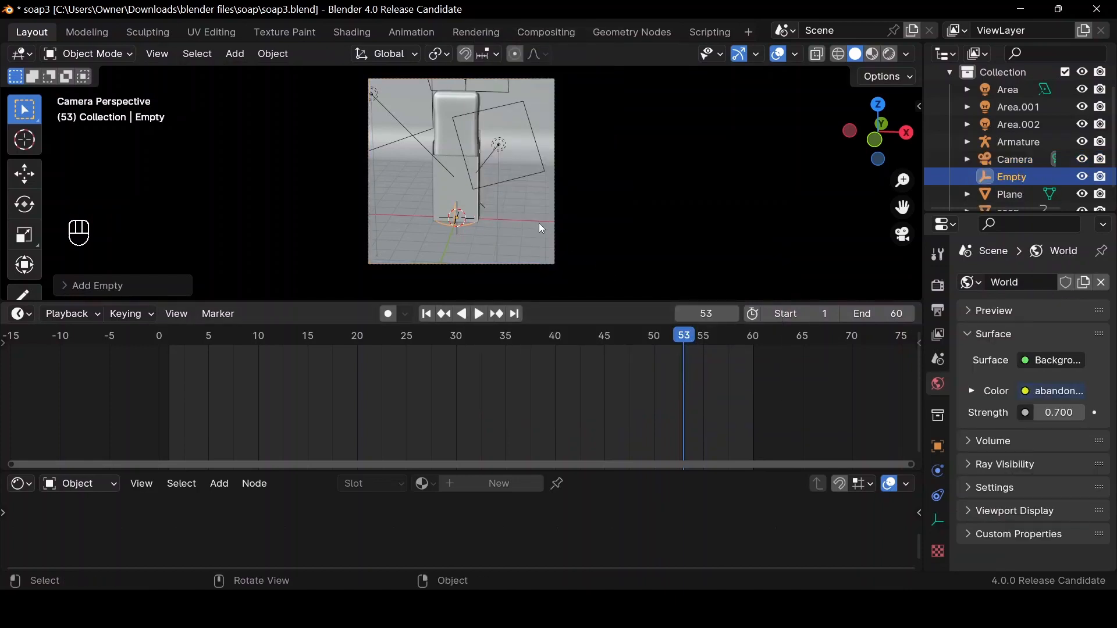
# Raise the empty along Z to the box's open end and scale it up to surround the box and soap
pyautogui.press('g')
pyautogui.press('z')
pyautogui.click(539, 186)
pyautogui.press('s')
pyautogui.click(643, 263)
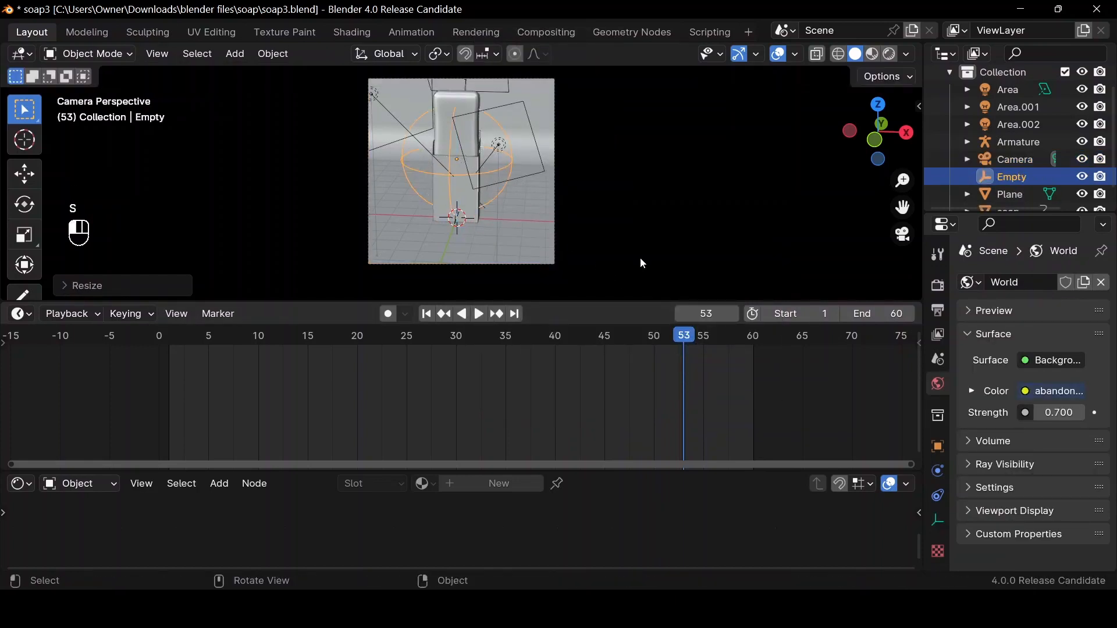
# Set the Empty as the focus object of the camera's depth of field
pyautogui.click(1015, 160)
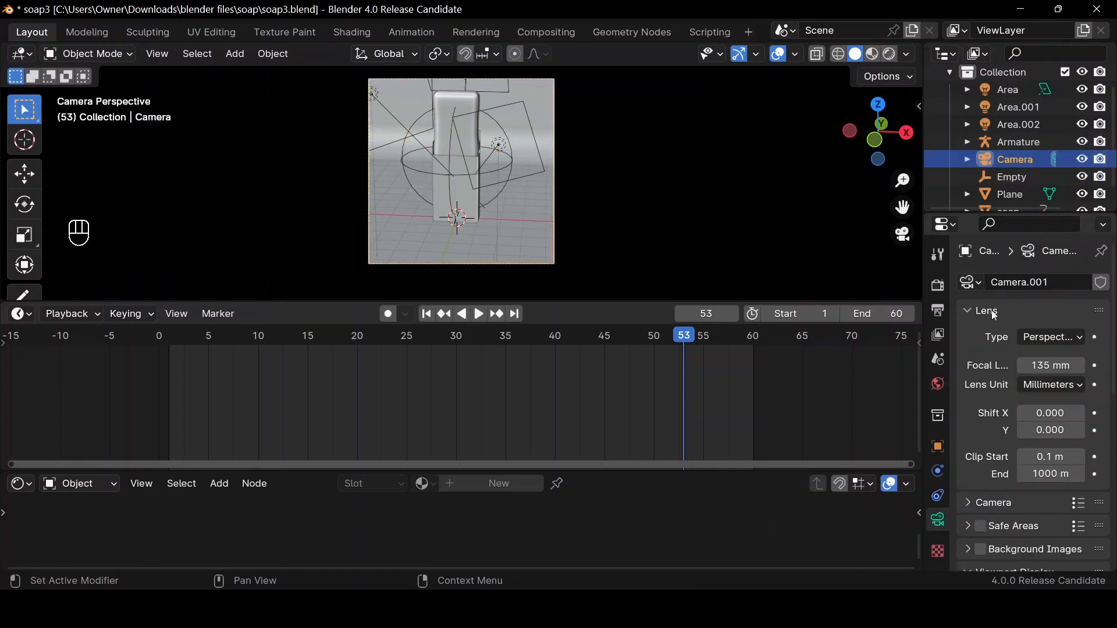
pyautogui.scroll(-15, 1013, 463)
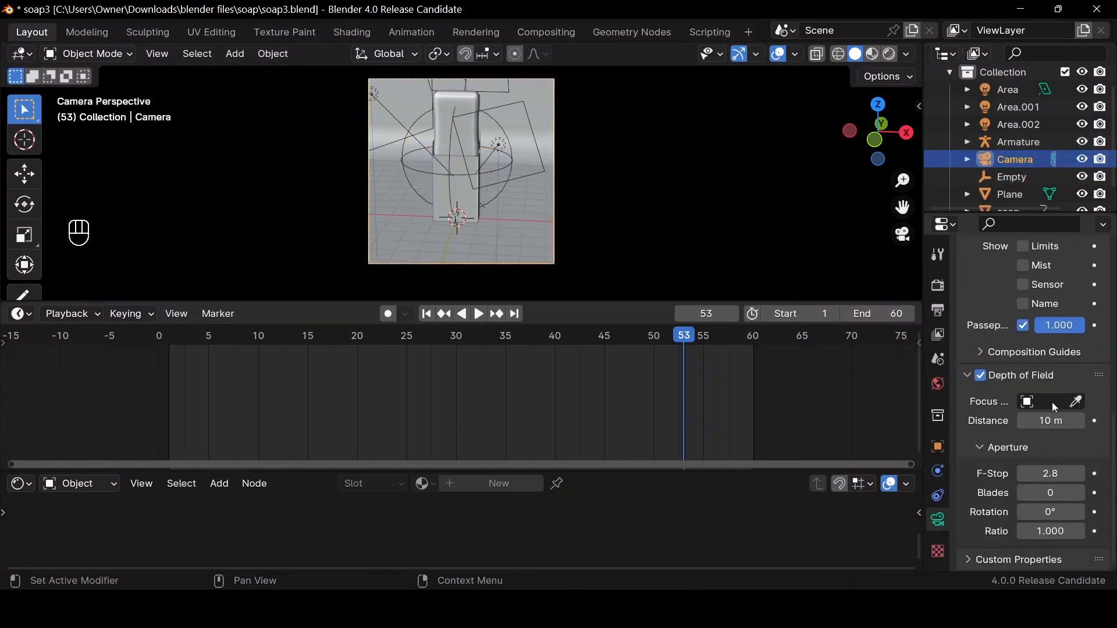
pyautogui.click(1053, 403)
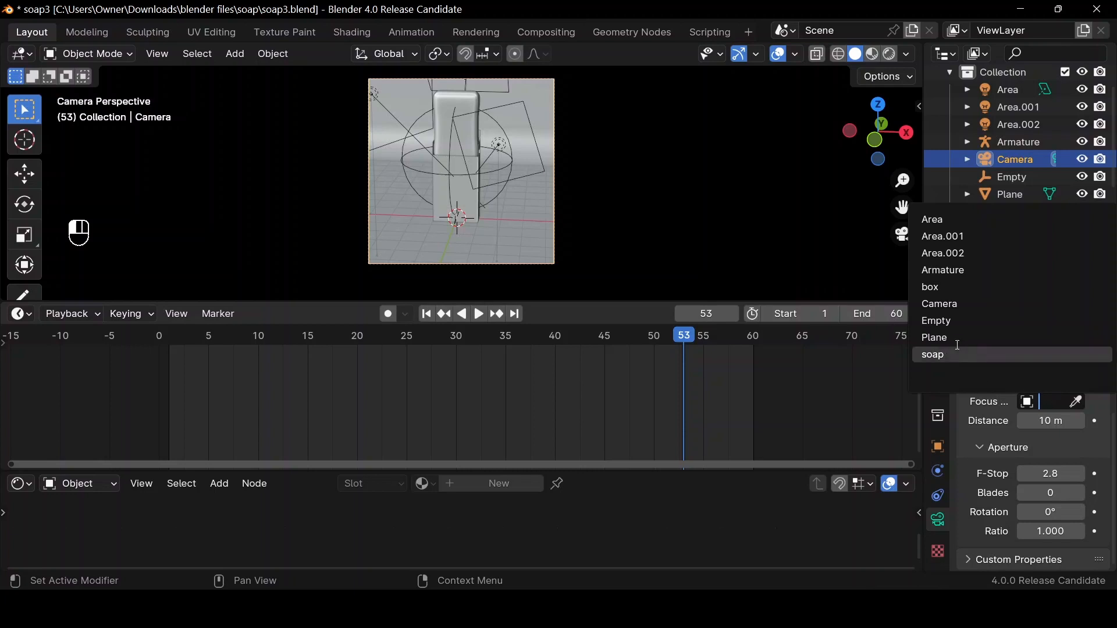
pyautogui.click(940, 321)
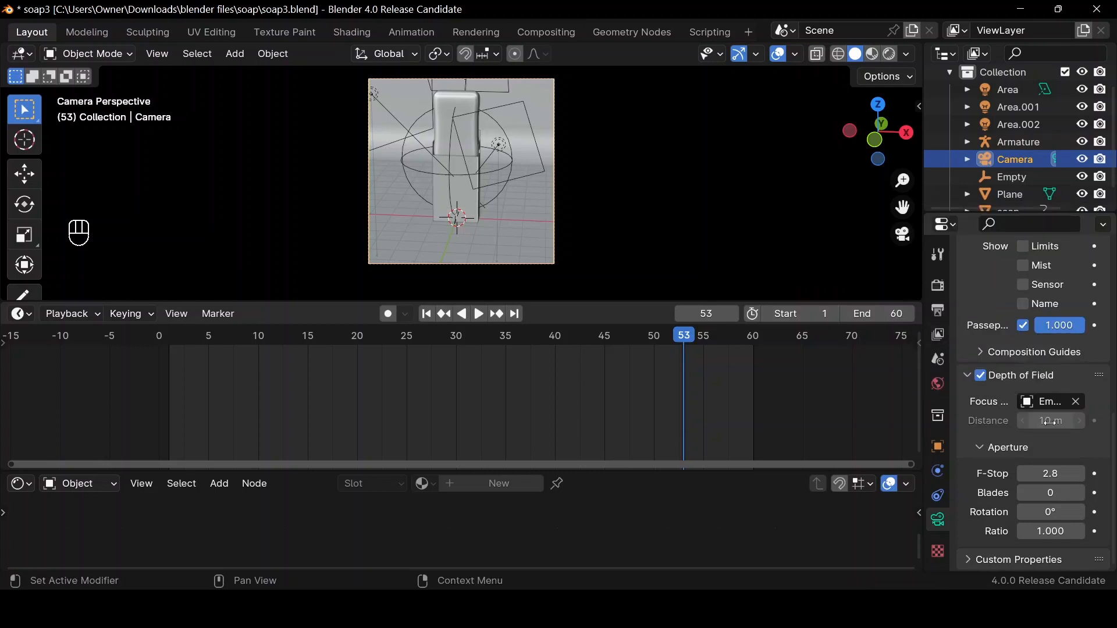
pyautogui.scroll(10, 1044, 403)
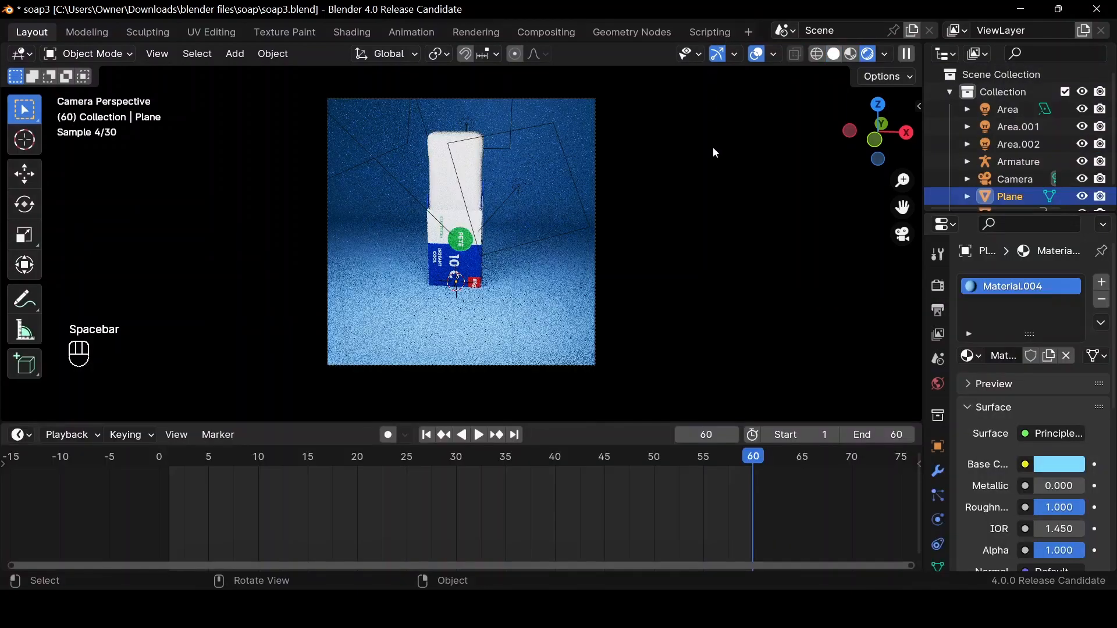
# Switch the viewport to solid shading, split the timeline area, and make its lower part an enlarged Shader Editor
pyautogui.click(834, 55)
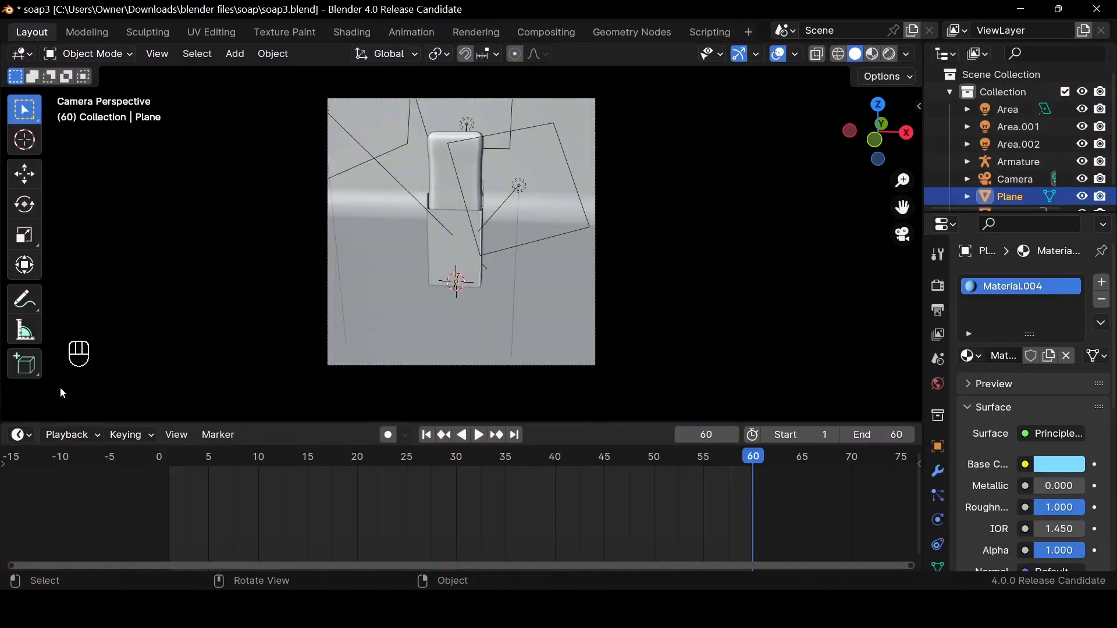
pyautogui.moveTo(13, 421); pyautogui.dragTo(14, 377)
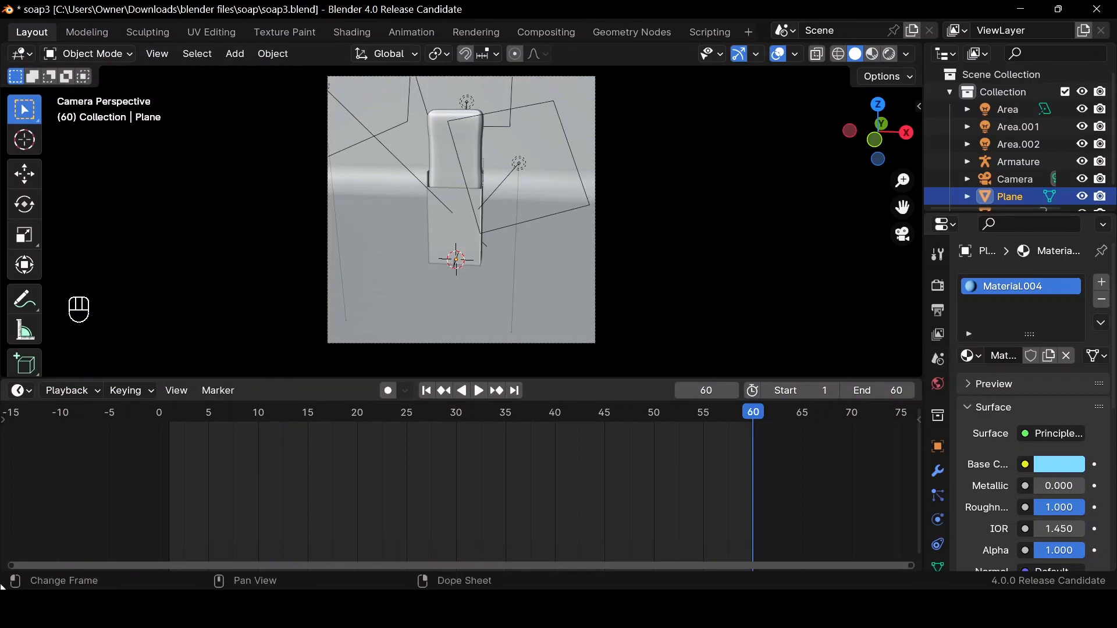
pyautogui.moveTo(3, 568); pyautogui.dragTo(18, 478)
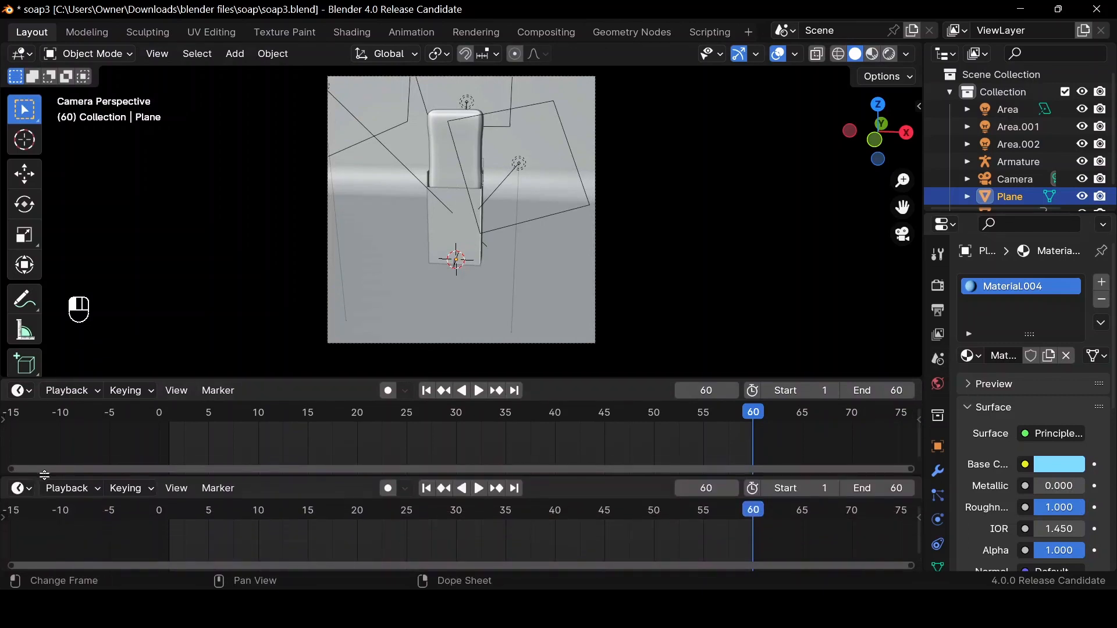
pyautogui.click(21, 488)
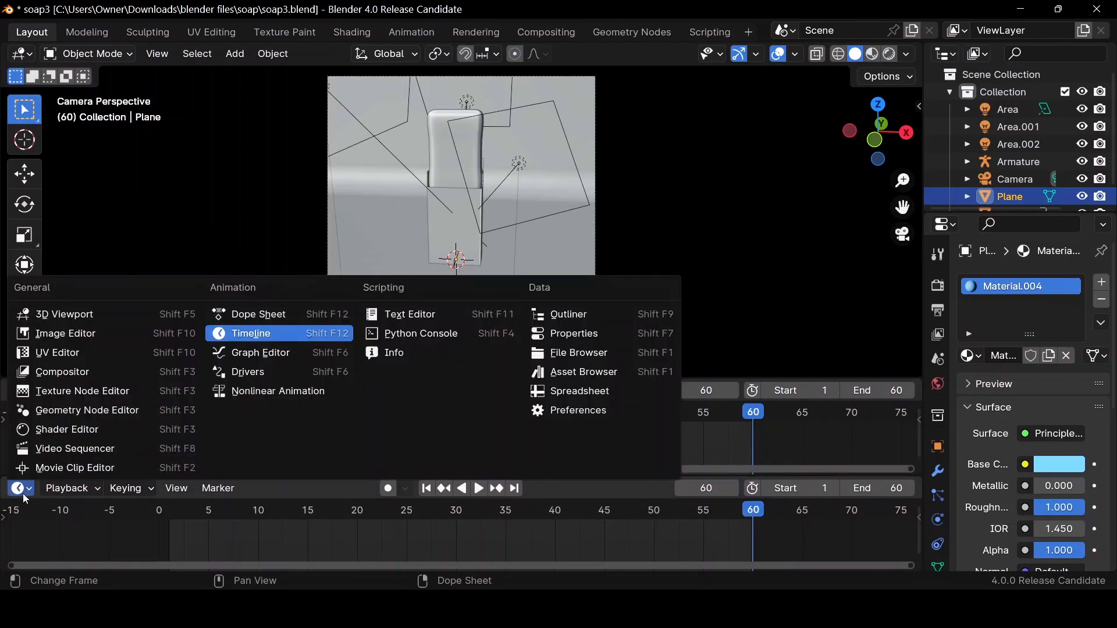
pyautogui.click(103, 428)
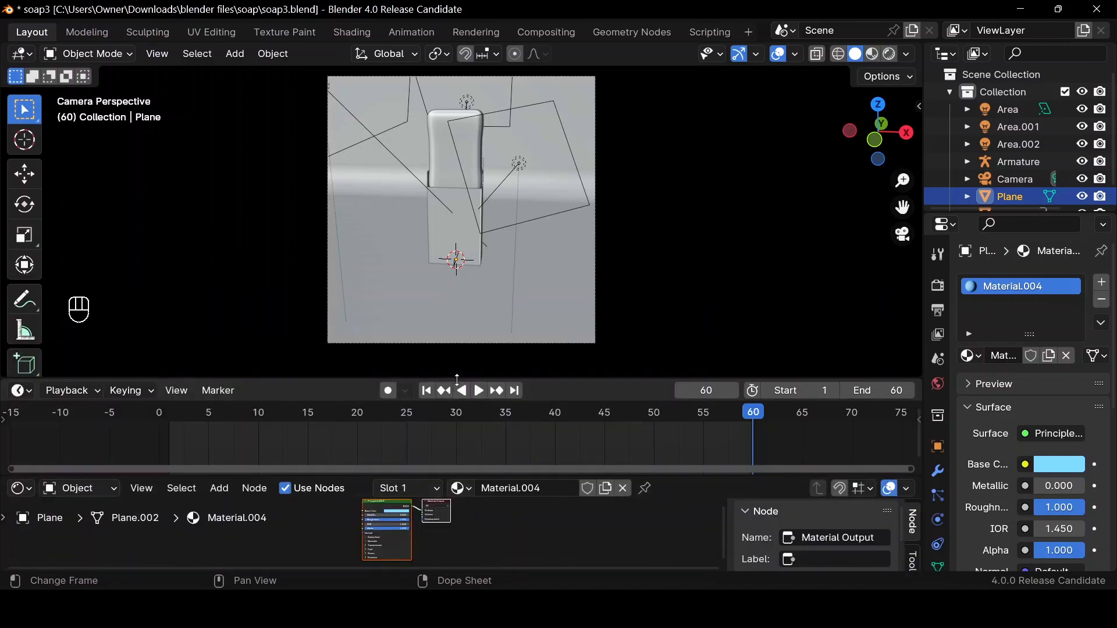
pyautogui.moveTo(463, 378); pyautogui.dragTo(464, 317)
pyautogui.moveTo(454, 475); pyautogui.dragTo(139, 375)
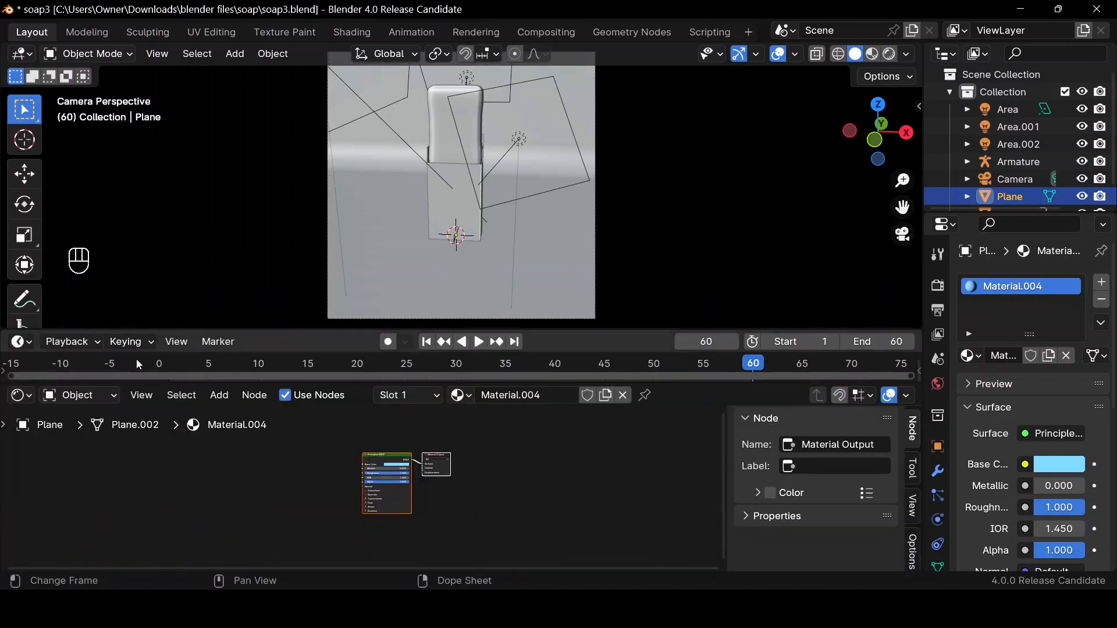
# Show the World nodes in the Shader Editor, switch the viewport to rendered shading, and select the Background node
pyautogui.click(87, 396)
pyautogui.click(83, 458)
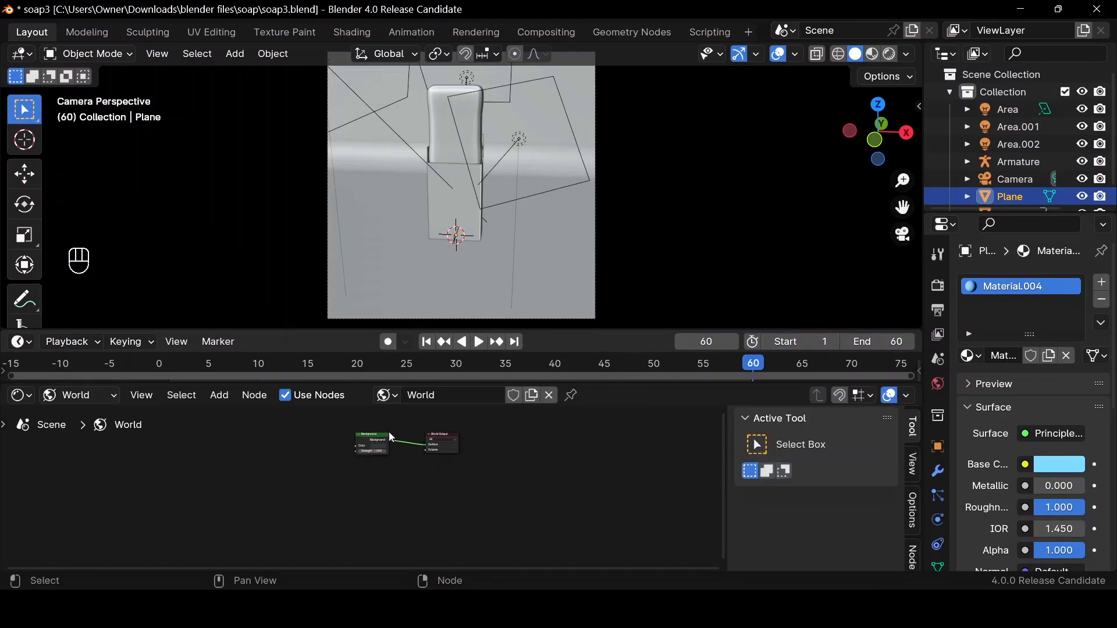
pyautogui.press('Home')
pyautogui.click(890, 53)
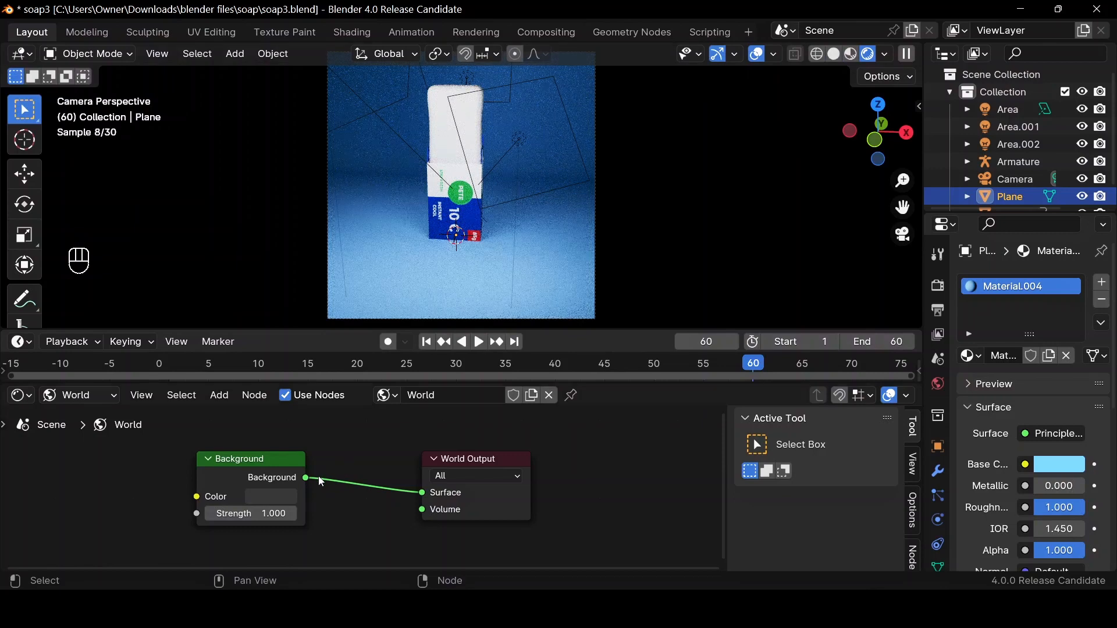
pyautogui.scroll(-2, 319, 476)
pyautogui.click(278, 469)
pyautogui.scroll(-2, 256, 459)
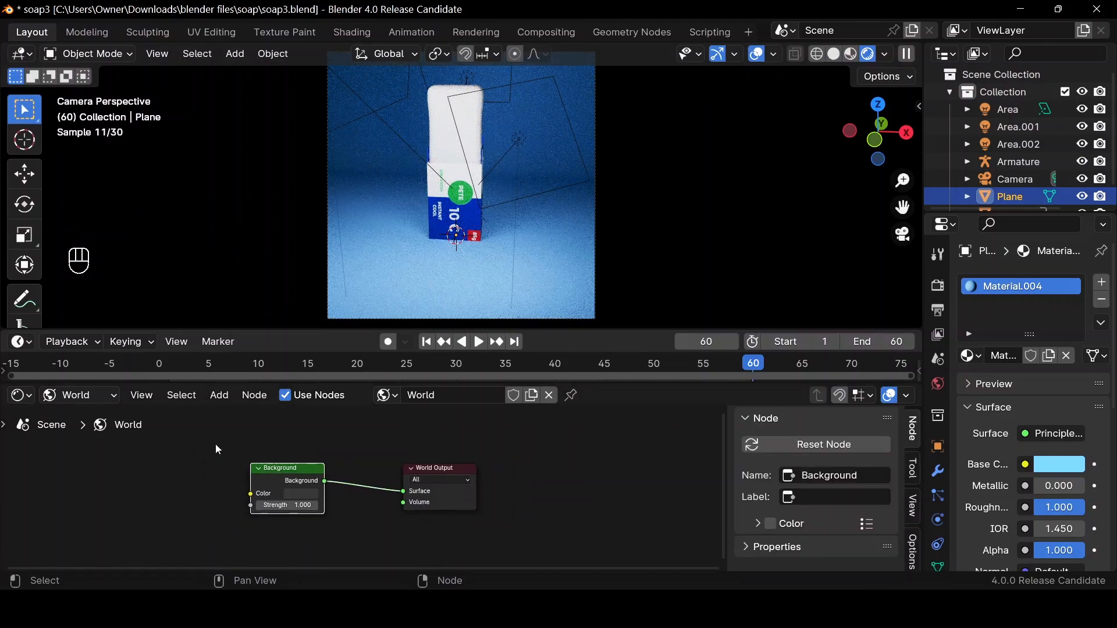
# Add an Environment Texture node and connect its Color output to the Background node's Color input
pyautogui.hotkey('shift', 'a')
pyautogui.moveTo(215, 445)
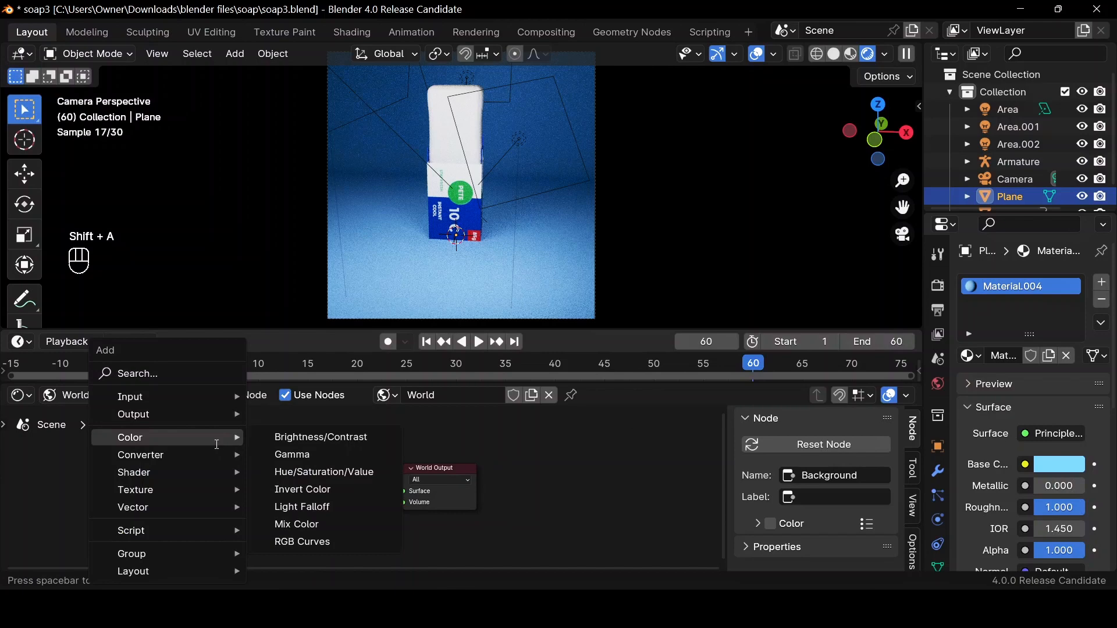
pyautogui.write('en')
pyautogui.press('Return')
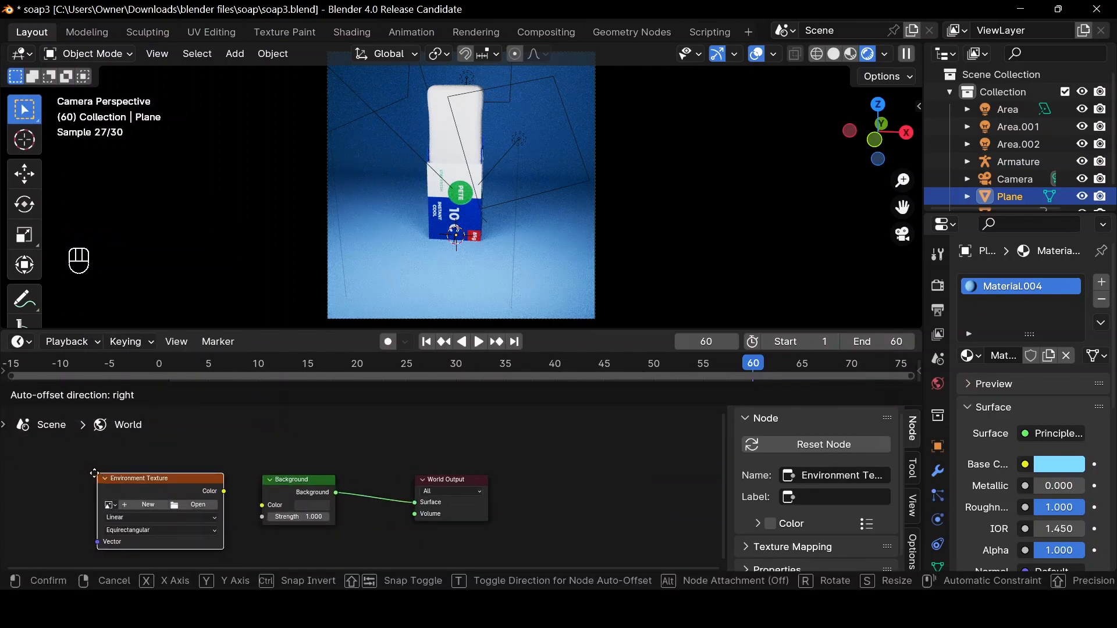
pyautogui.click(125, 541)
pyautogui.moveTo(207, 489); pyautogui.dragTo(268, 512)
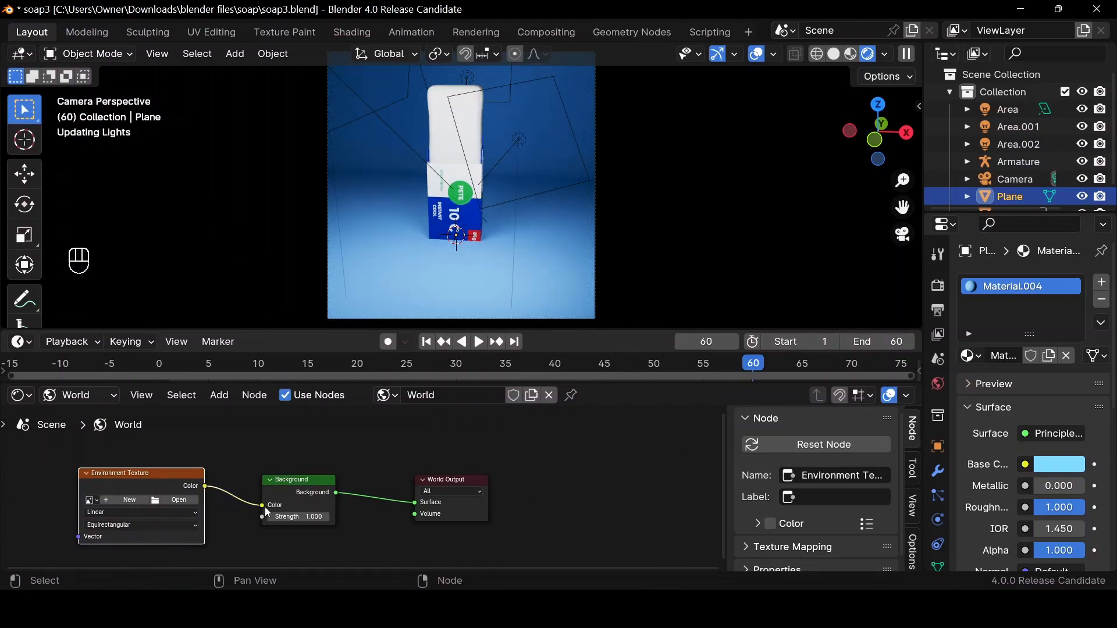
# Load abandoned_slipway_4k.exr from the HDRI Haven folder into the Environment Texture node
pyautogui.click(196, 501)
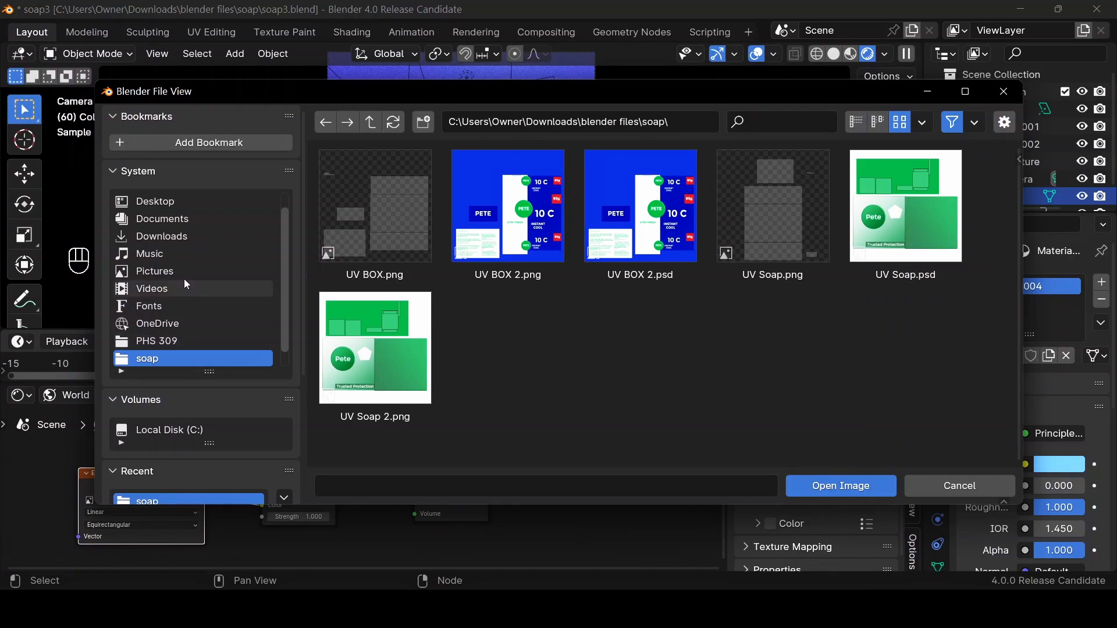
pyautogui.scroll(-5, 150, 407)
pyautogui.scroll(-2, 153, 466)
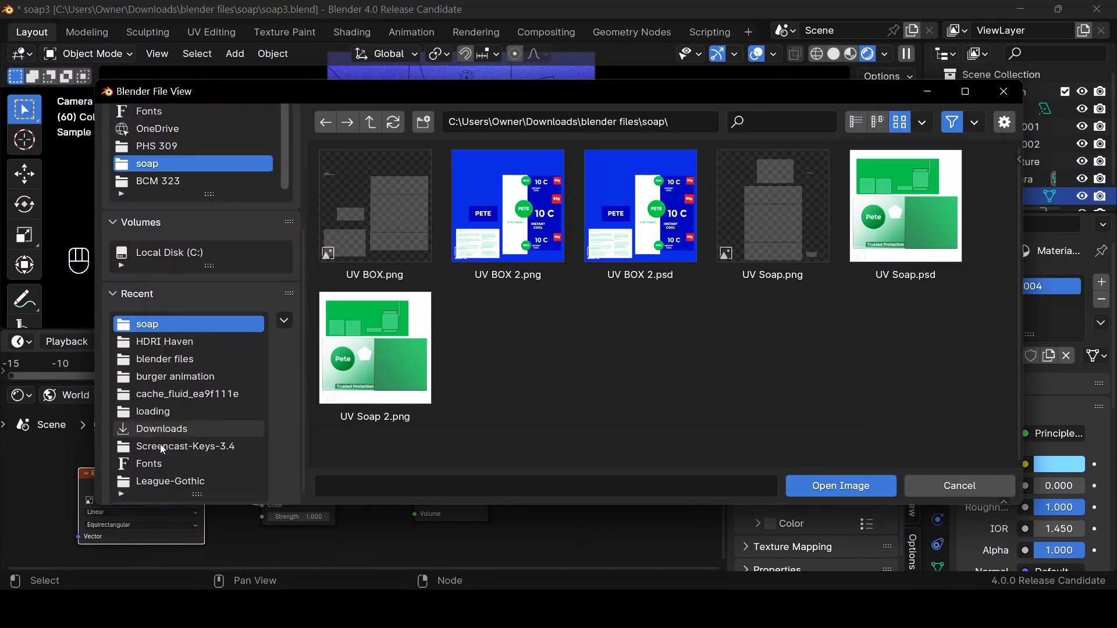
pyautogui.click(165, 342)
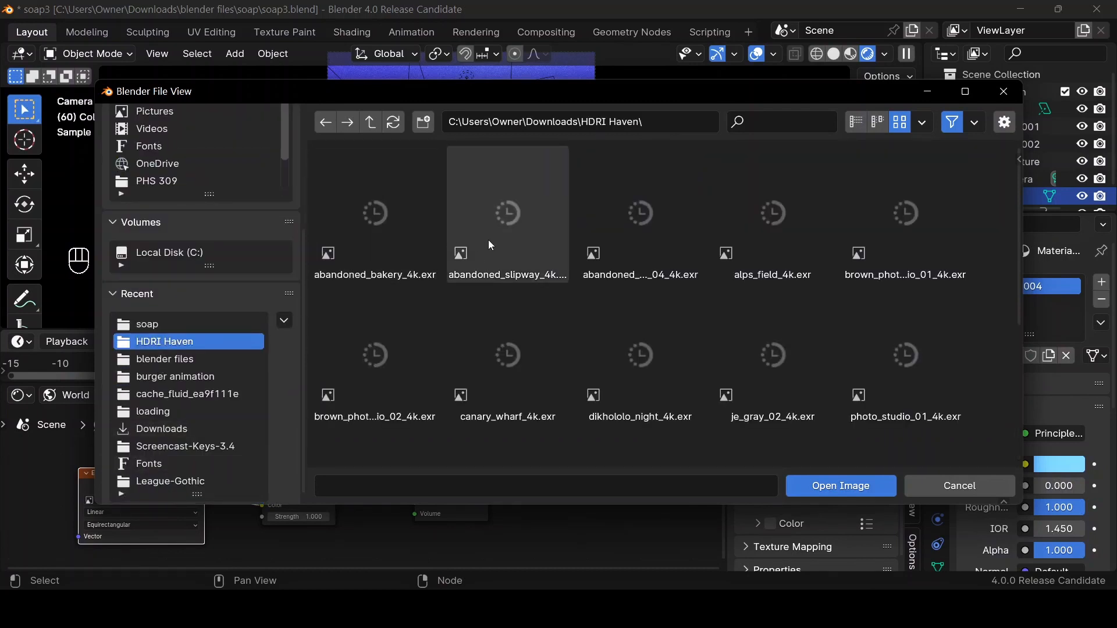
pyautogui.click(486, 238)
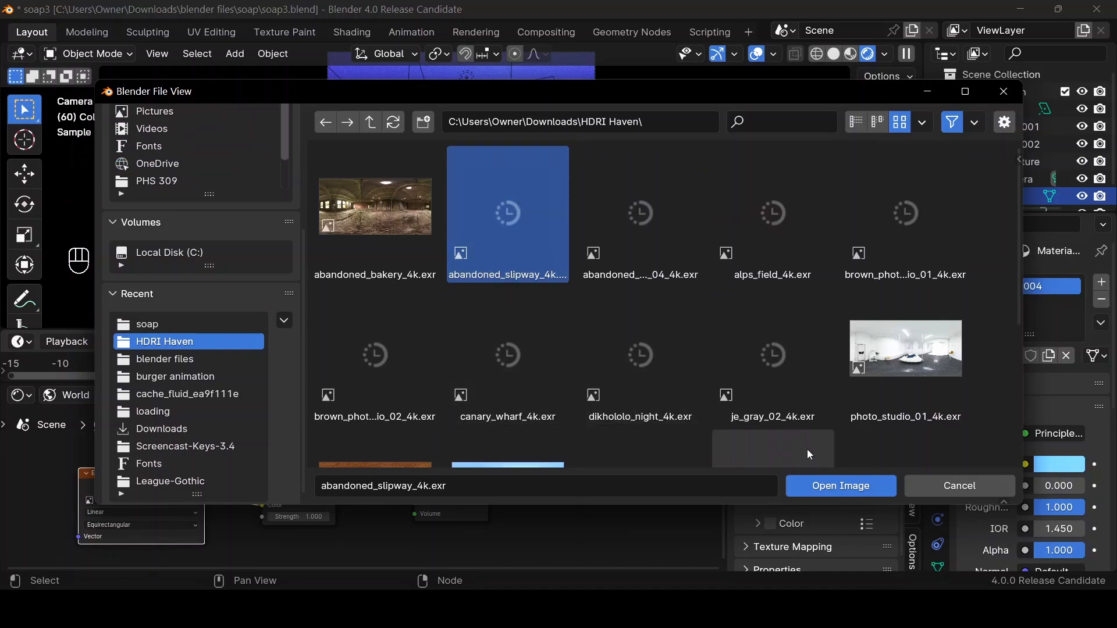
pyautogui.click(838, 486)
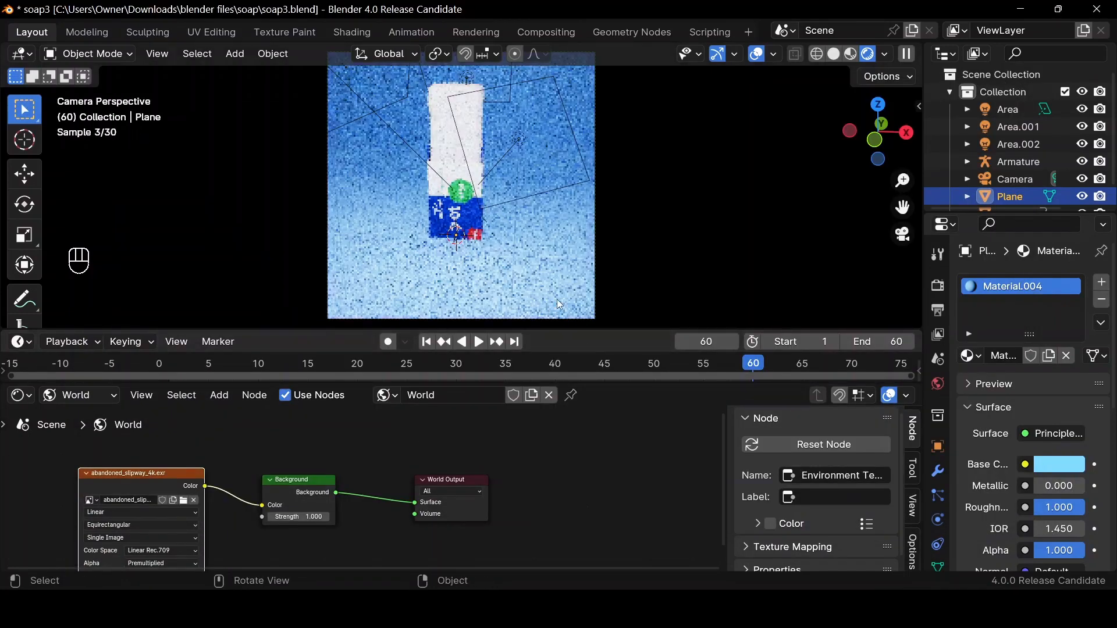
# Set the world background strength to 0.7
pyautogui.click(938, 383)
pyautogui.click(1052, 413)
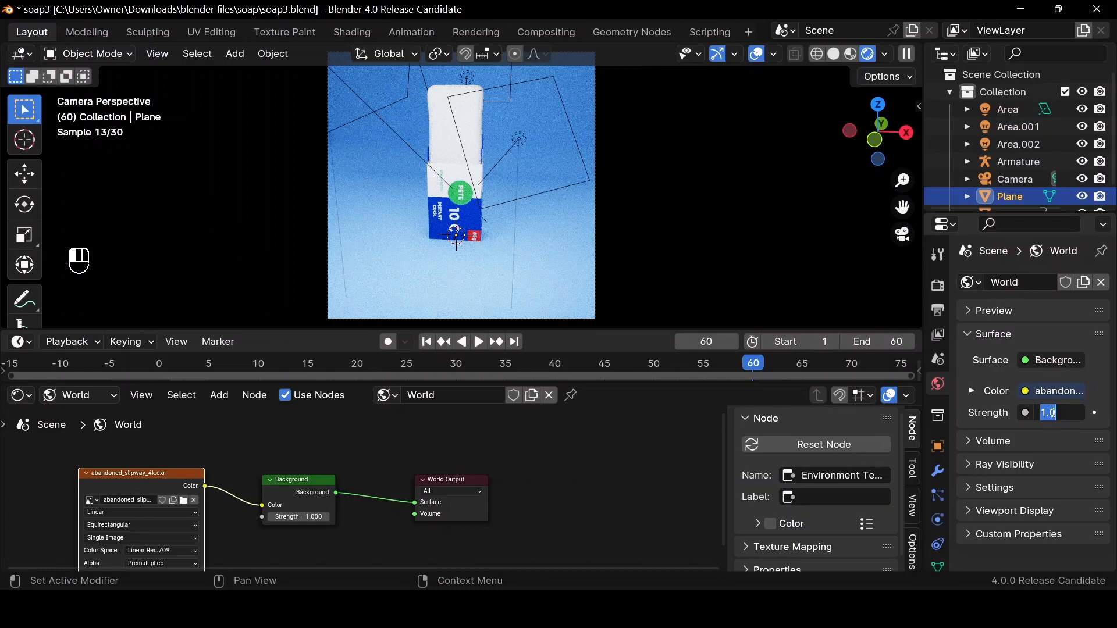
pyautogui.write('.7')
pyautogui.press('Return')
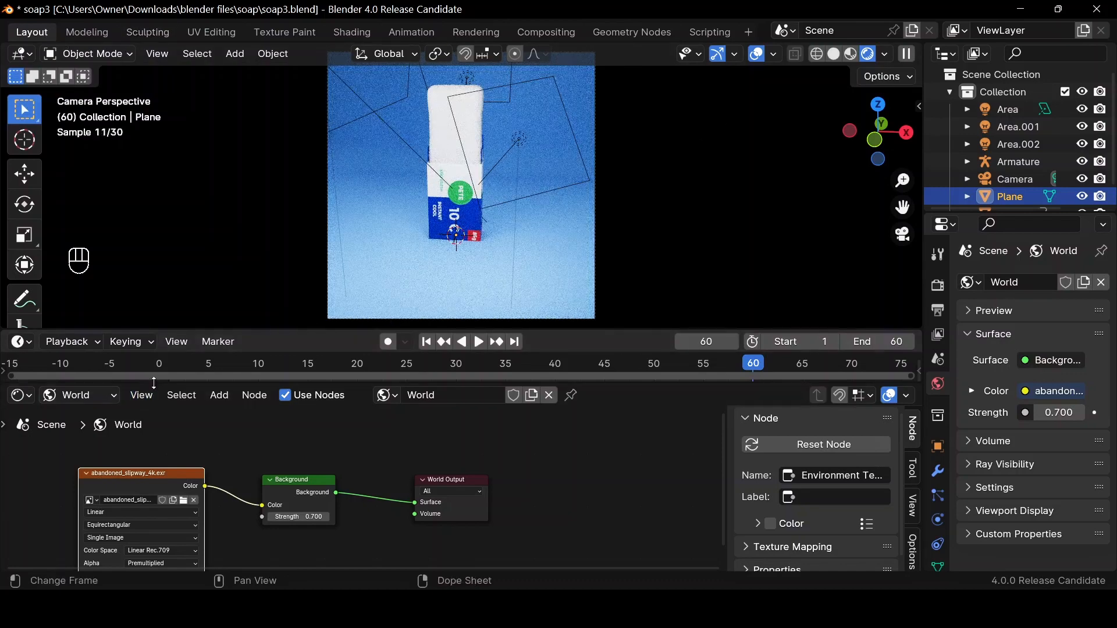
# Shrink the Shader Editor area and play the animation from frame 1 in the rendered view, stopping at frame 53
pyautogui.moveTo(154, 383); pyautogui.dragTo(154, 542)
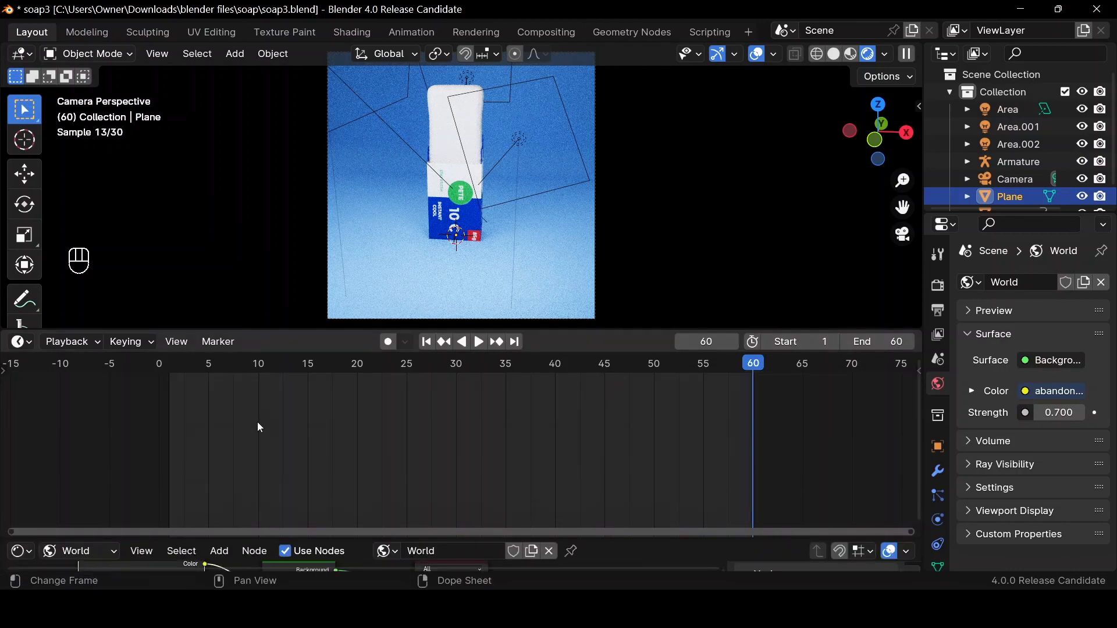
pyautogui.click(426, 343)
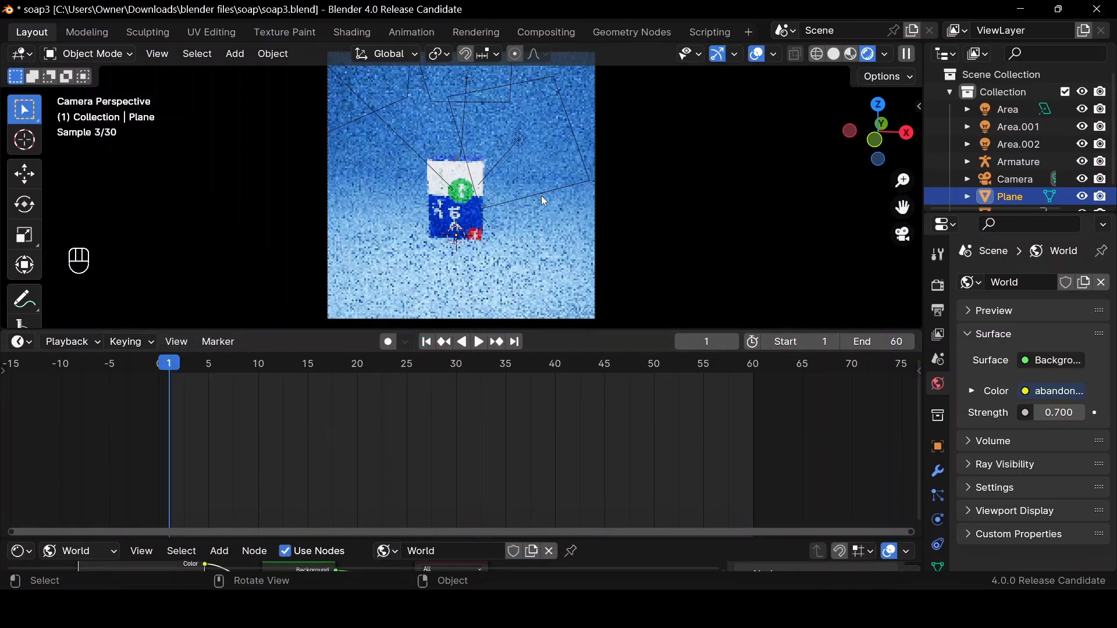
pyautogui.press('space')
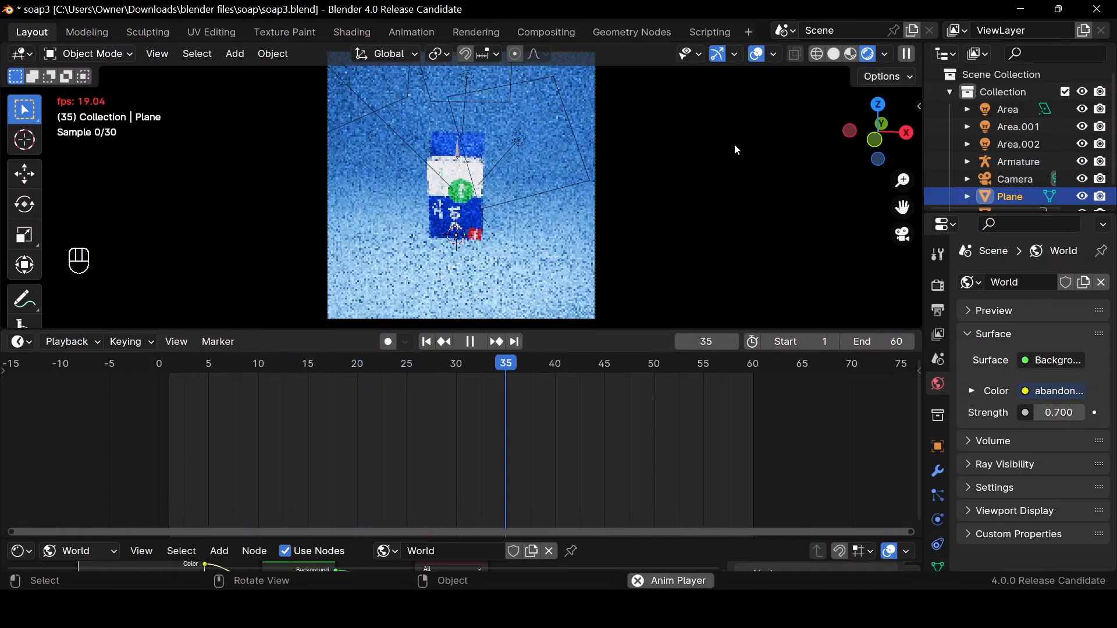
pyautogui.press('space')
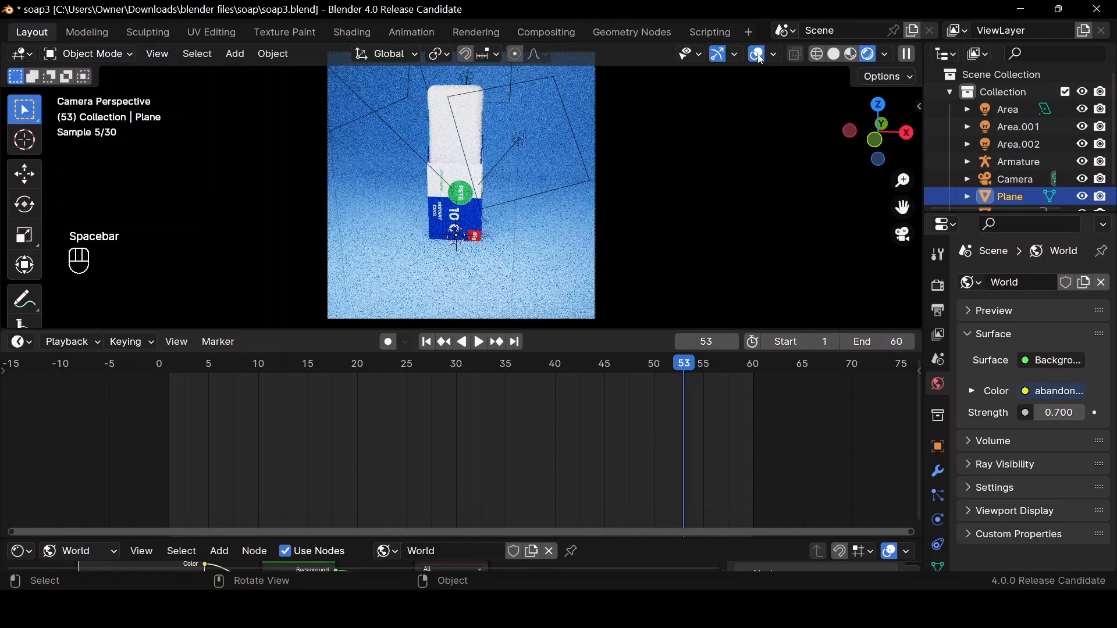
# Select the soap bar, enlarge the Shader Editor and Timeline areas, and switch the shader type from World to Object
pyautogui.click(454, 145)
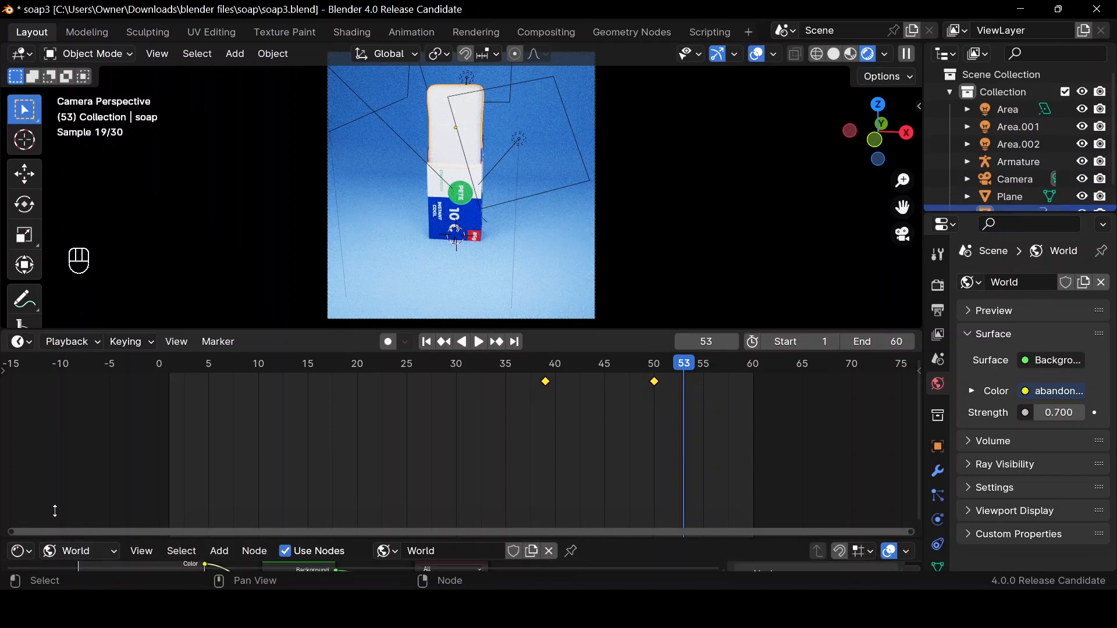
pyautogui.moveTo(55, 511); pyautogui.dragTo(118, 378)
pyautogui.moveTo(127, 361); pyautogui.dragTo(127, 363)
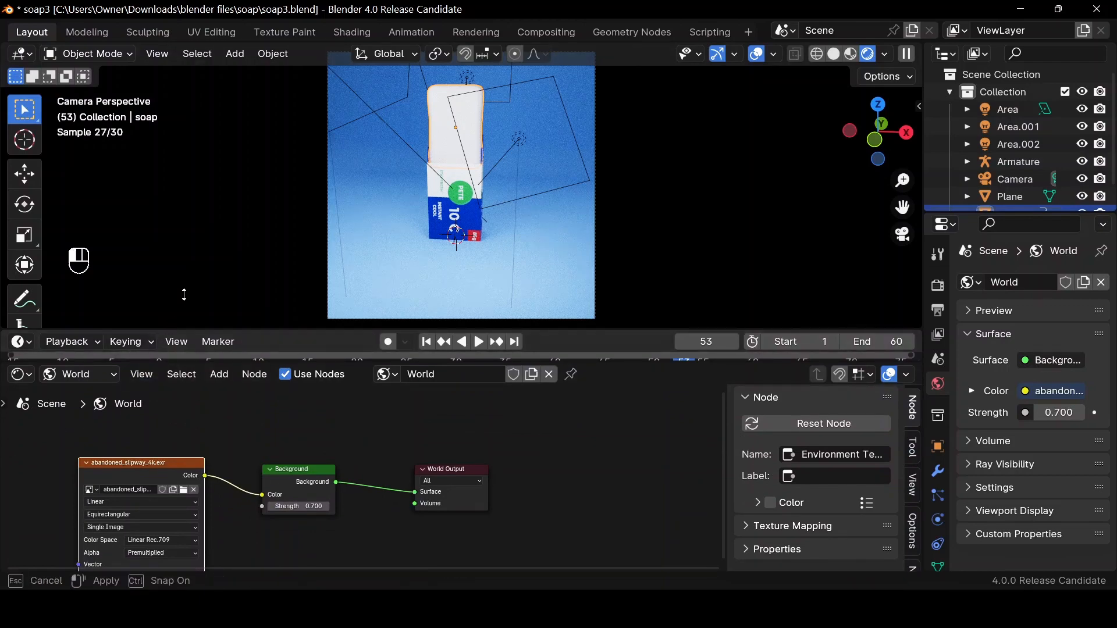
pyautogui.moveTo(169, 329); pyautogui.dragTo(169, 281)
pyautogui.click(105, 376)
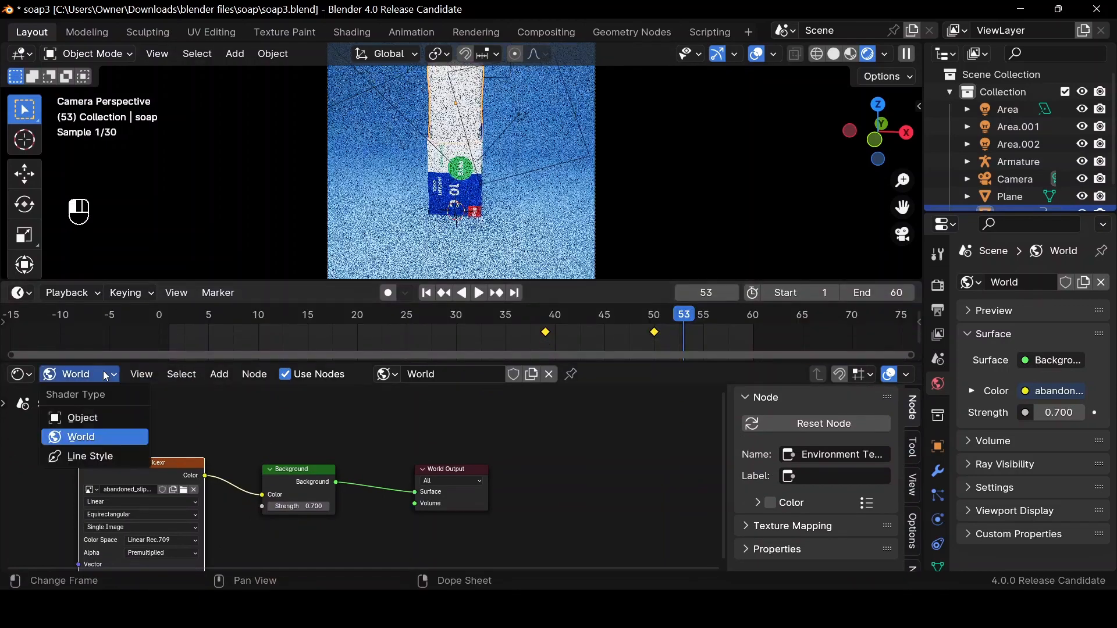
pyautogui.click(82, 418)
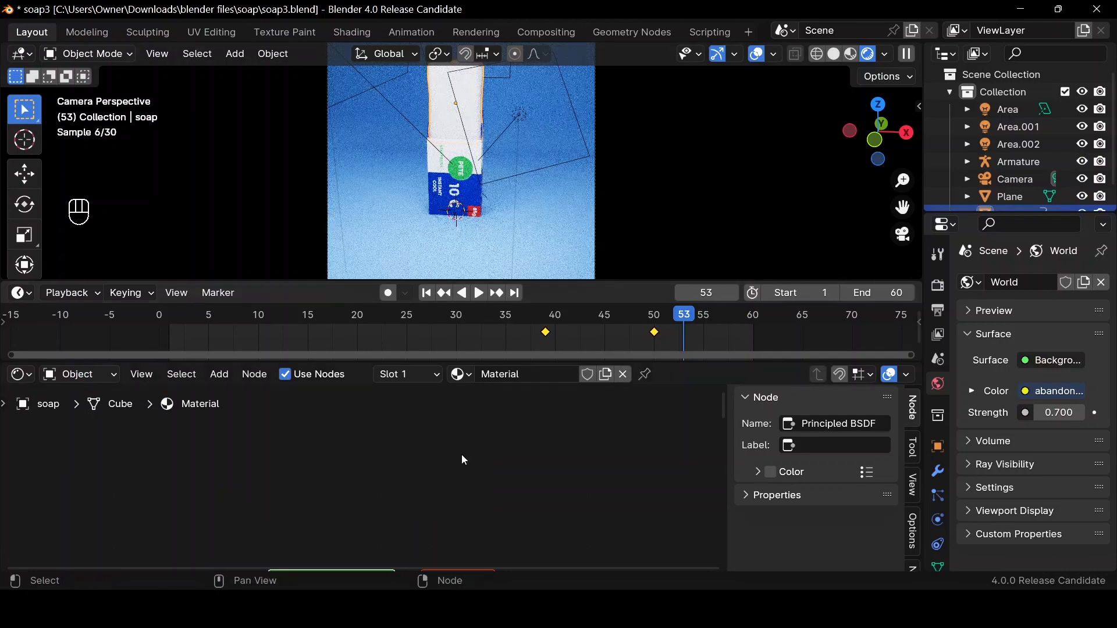
pyautogui.press('Home')
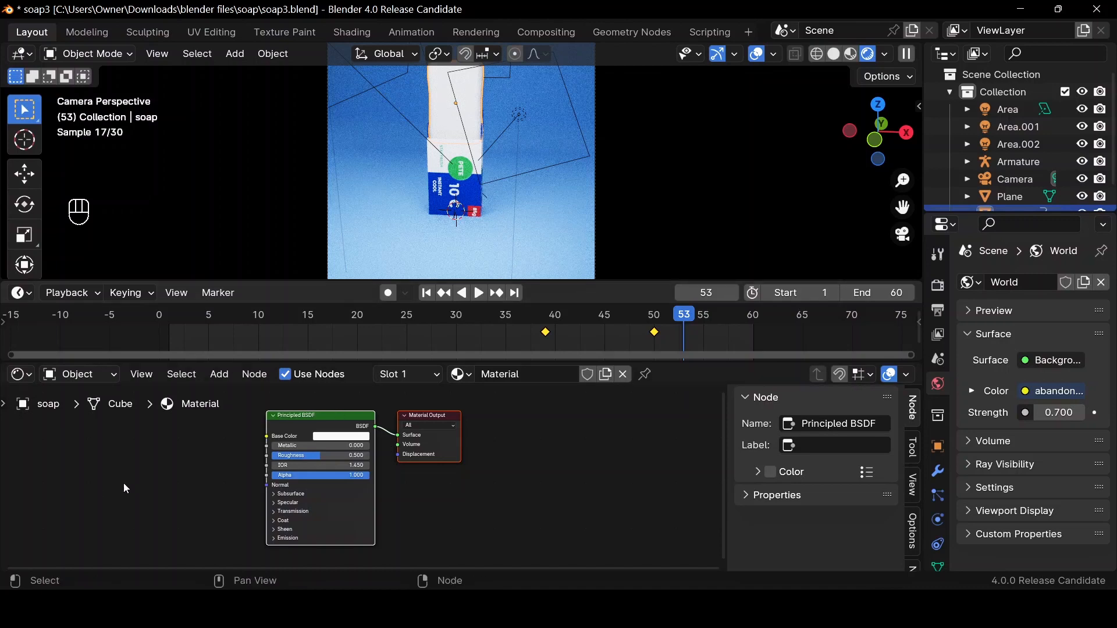
# Add a Noise Texture node to the soap material, placed before the Principled BSDF
pyautogui.hotkey('shift', 'a')
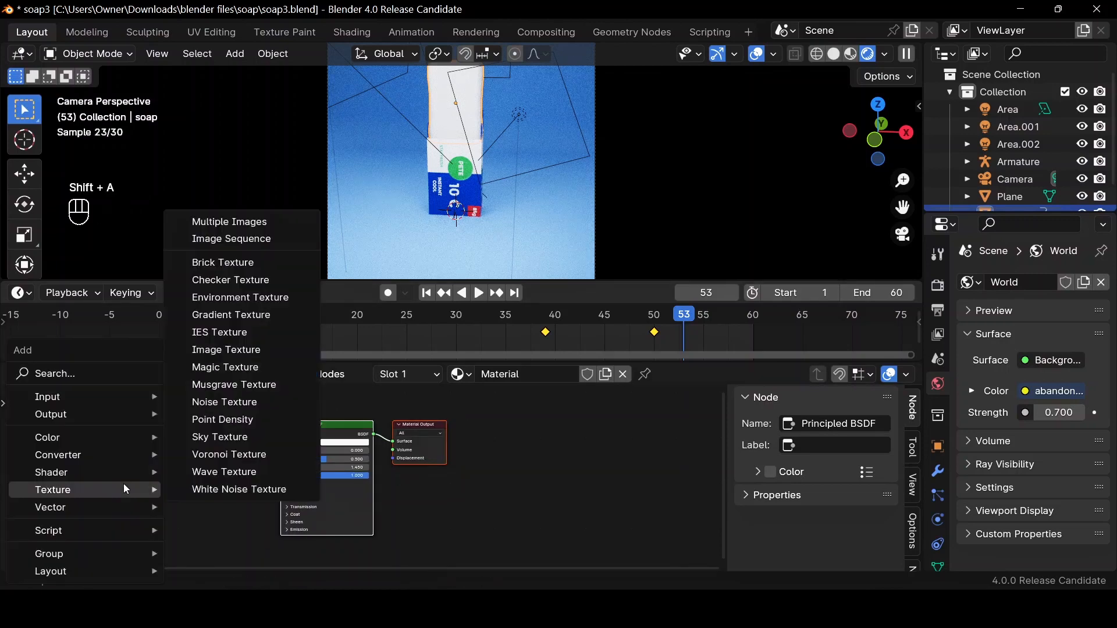
pyautogui.write('noi')
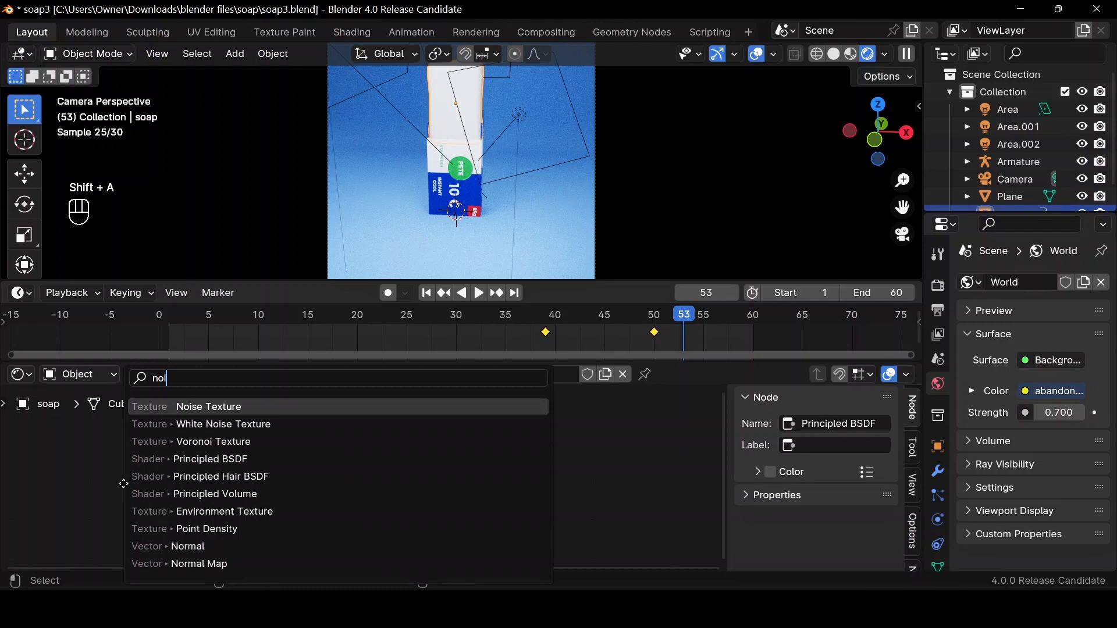
pyautogui.press('Return')
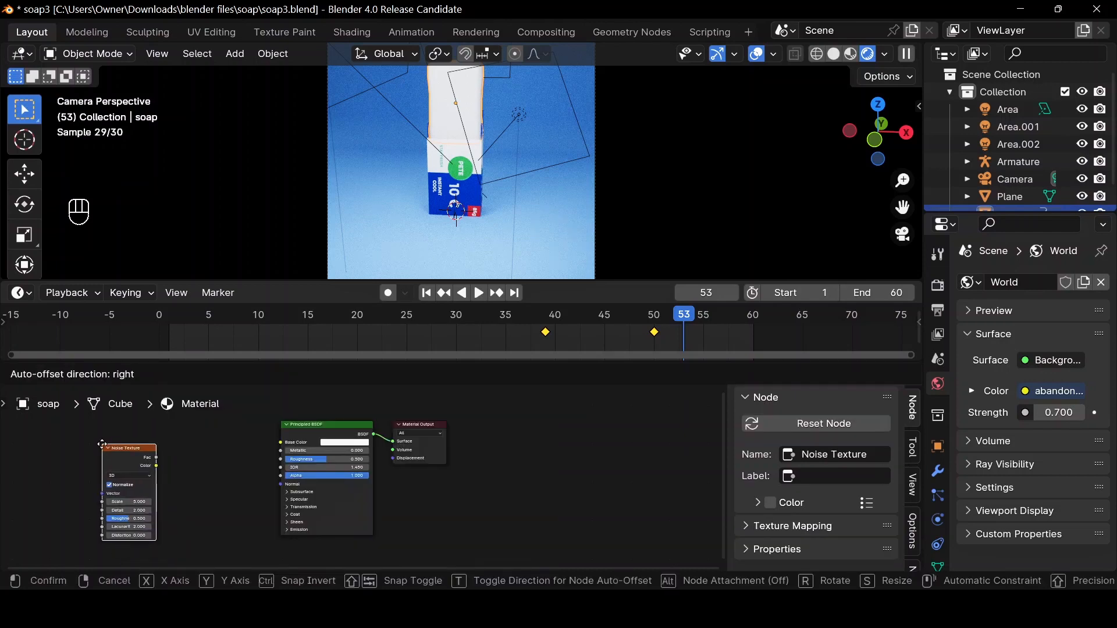
pyautogui.click(94, 437)
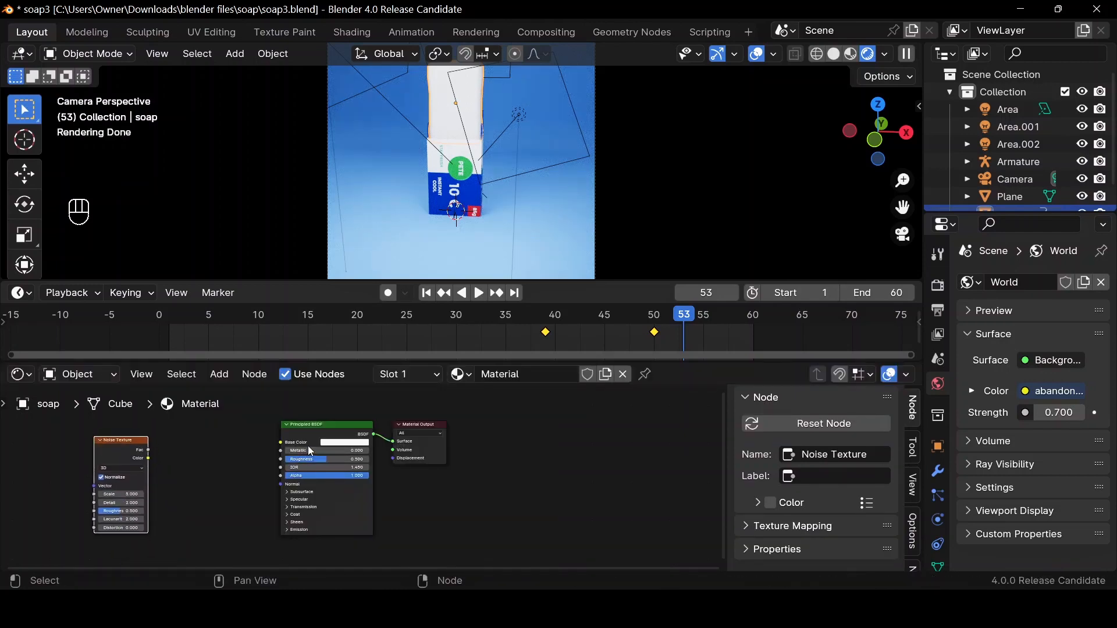
pyautogui.press('Home')
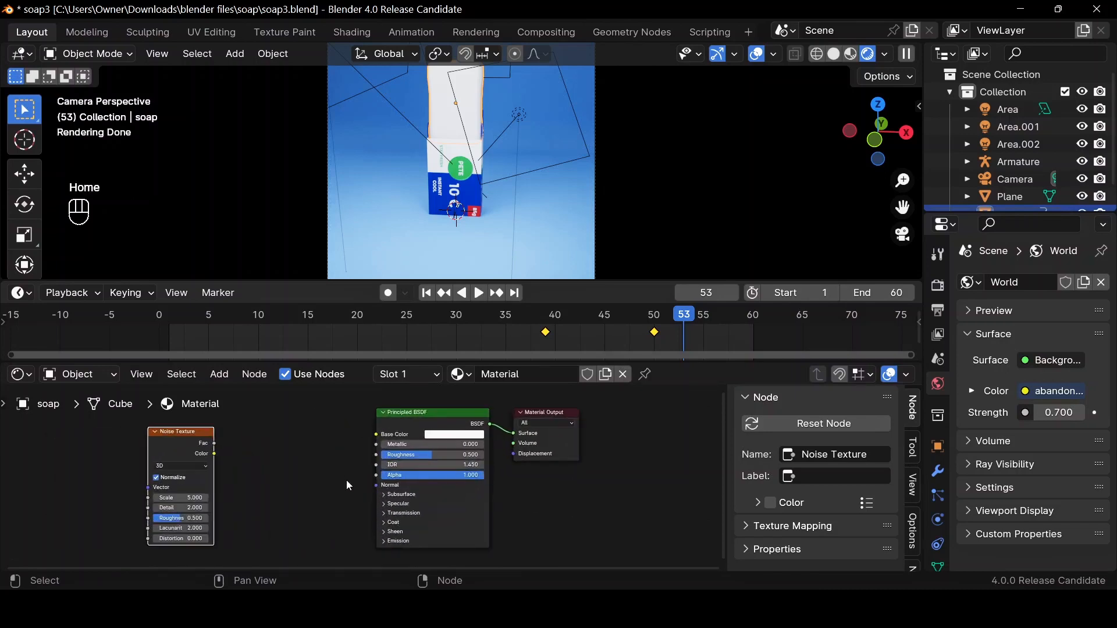
# Add a Mix Color node between the Noise Texture and the Principled BSDF
pyautogui.hotkey('shift', 'a')
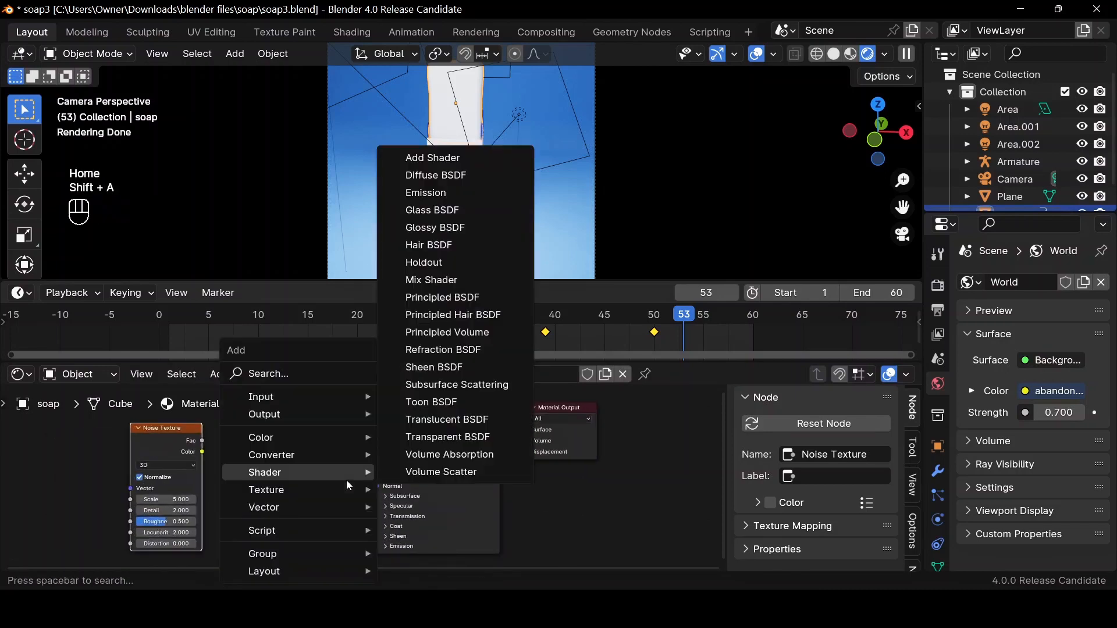
pyautogui.write('mi')
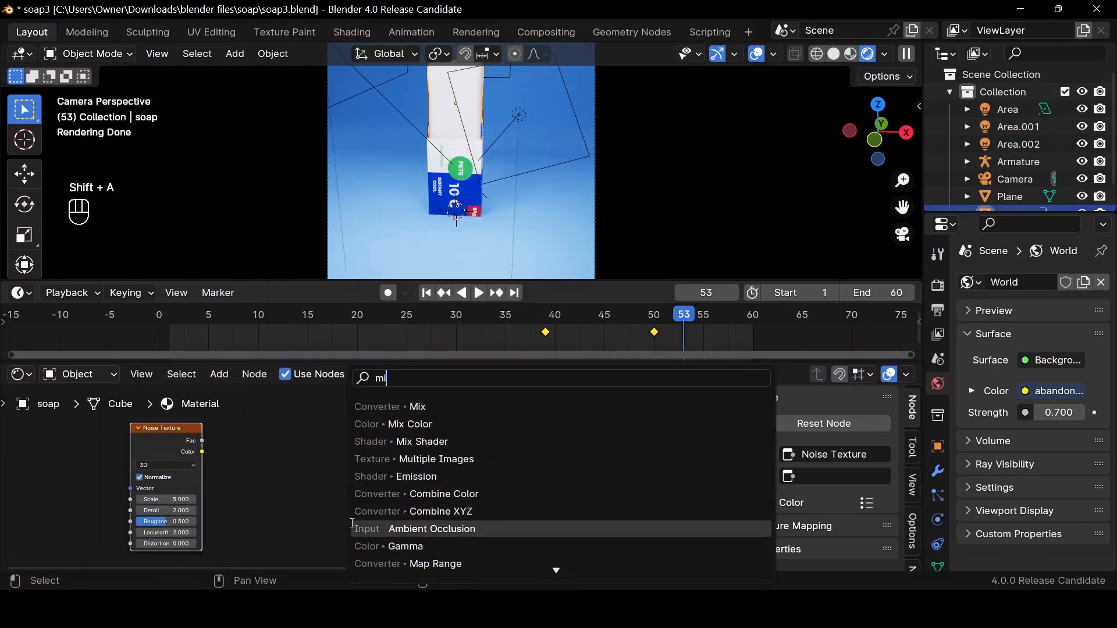
pyautogui.click(396, 424)
pyautogui.click(258, 412)
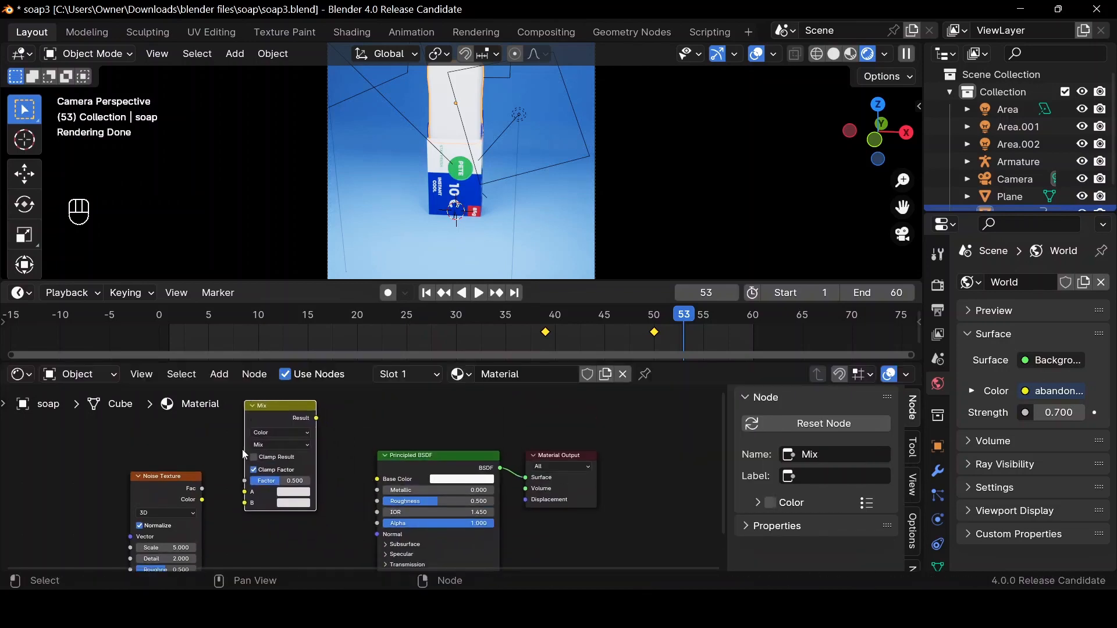
# Connect the Noise Texture's Fac output to the Mix node's A input and the Mix Result to the Principled BSDF's Base Color
pyautogui.scroll(-1, 240, 484)
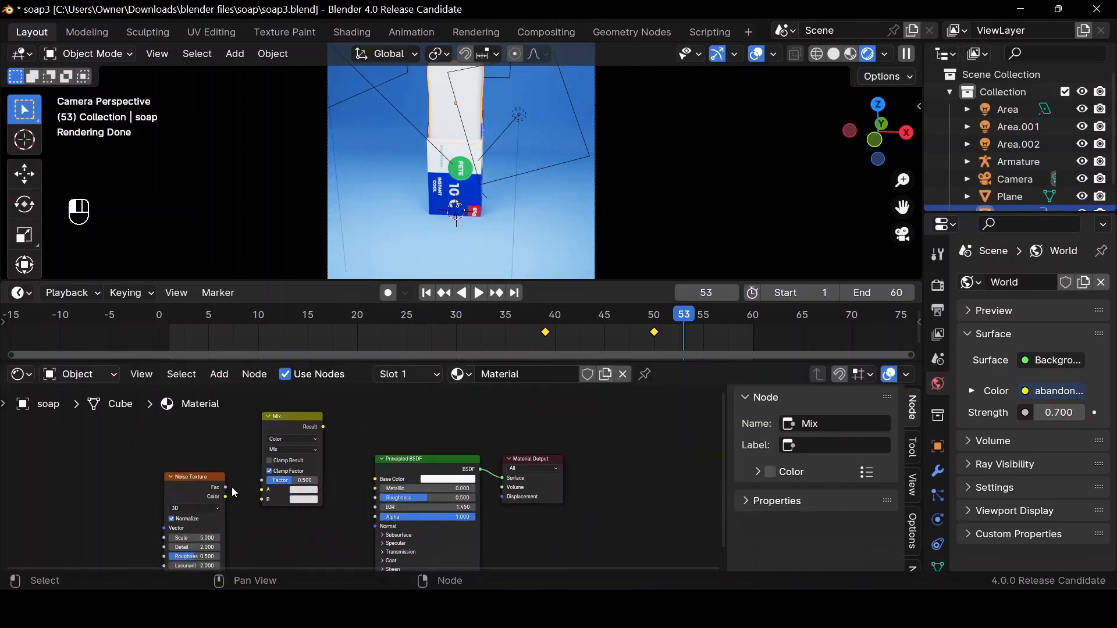
pyautogui.moveTo(226, 487); pyautogui.dragTo(263, 489)
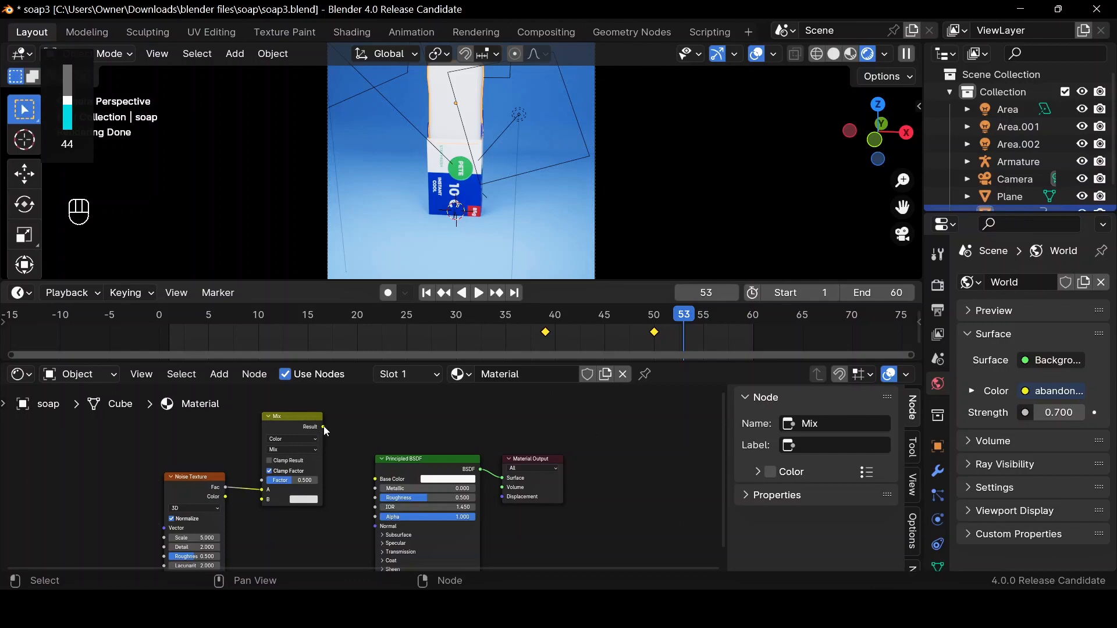
pyautogui.moveTo(323, 427); pyautogui.dragTo(375, 479)
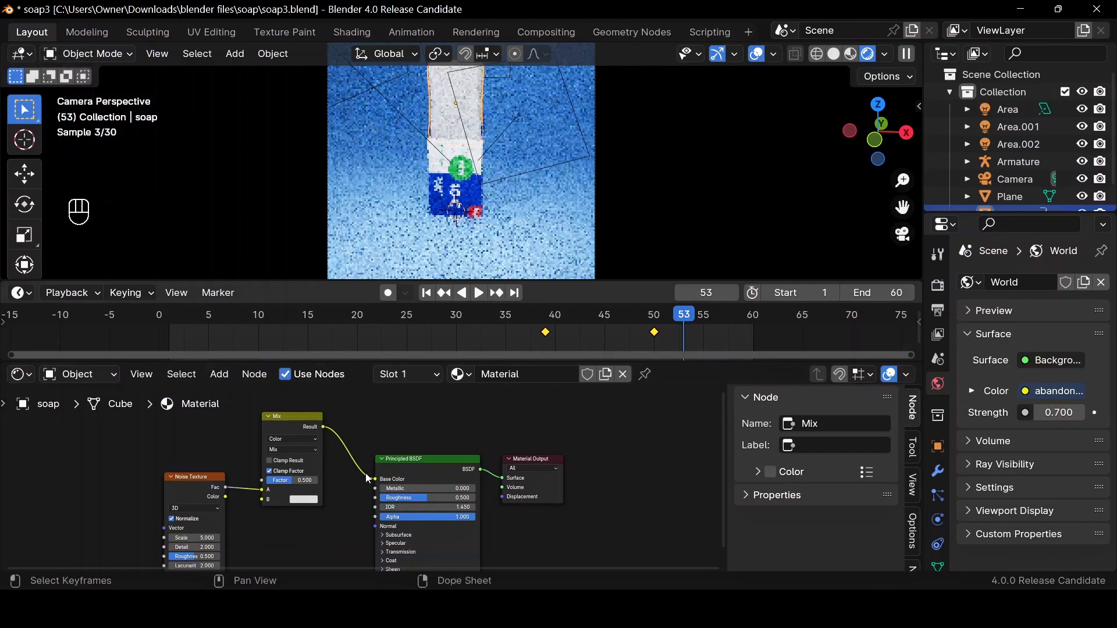
# Set the Mix node's B color to blue with hue 0.626 and saturation 0.765, and its blending mode to Multiply
pyautogui.click(303, 500)
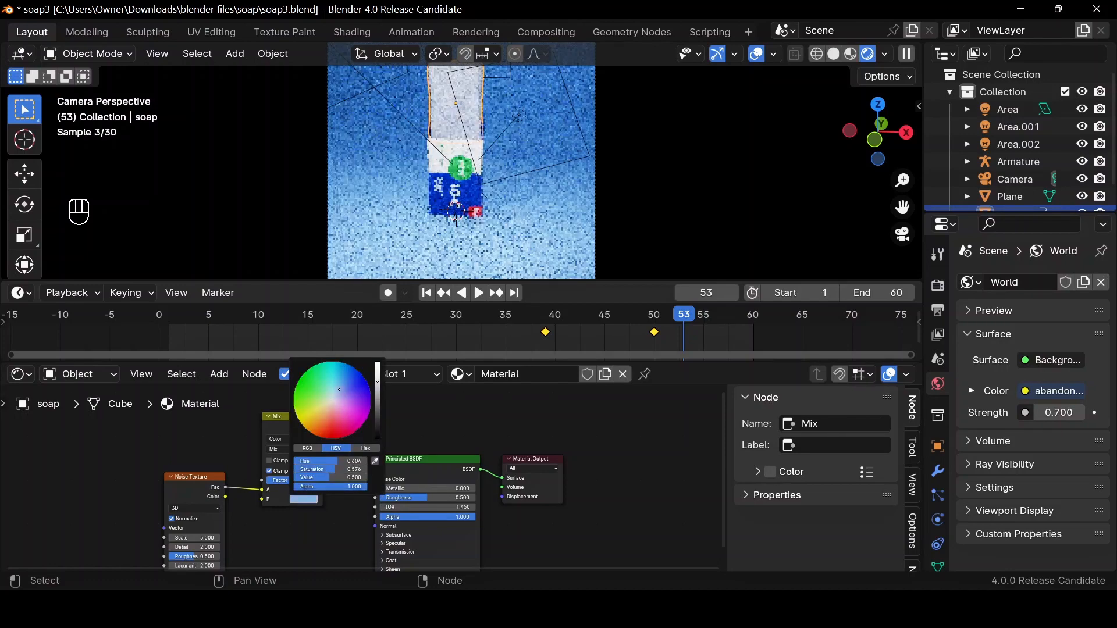
pyautogui.click(345, 386)
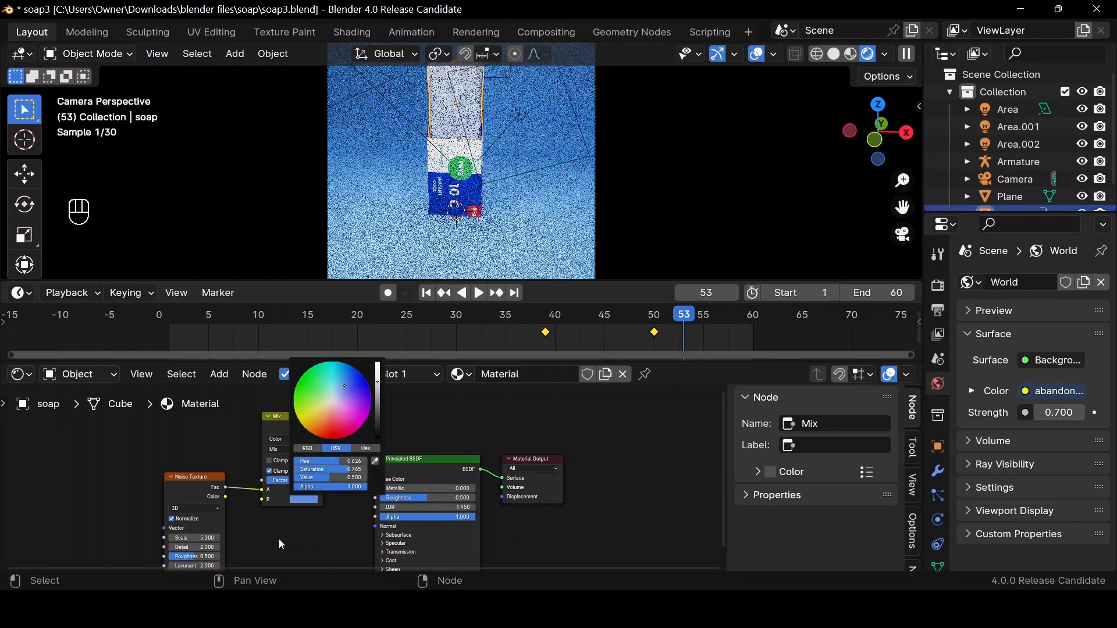
pyautogui.click(293, 450)
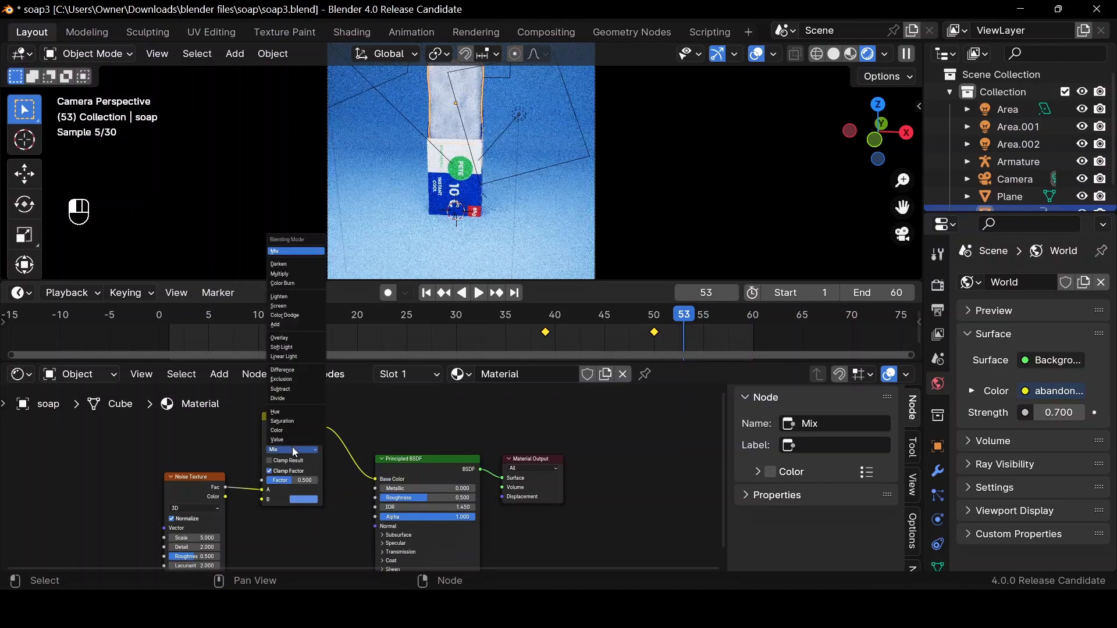
pyautogui.click(303, 274)
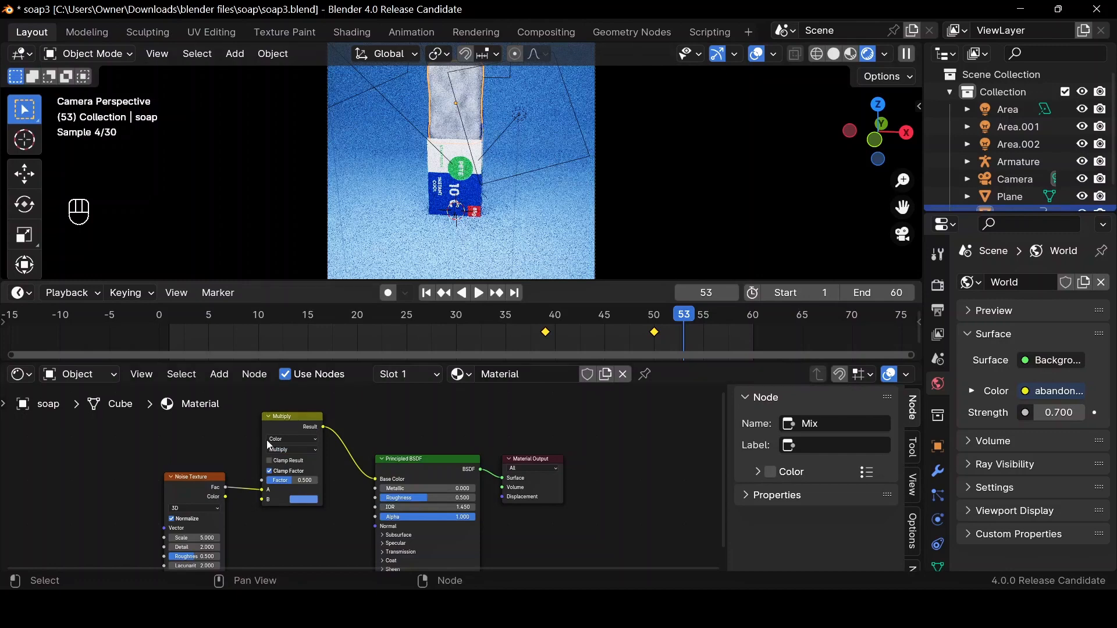
# Set the Noise Texture's scale to 500 while previewing it directly on the soap, and restore the Principled BSDF as the material output
pyautogui.keyDown('ctrl'); pyautogui.keyDown('shift'); pyautogui.click(187, 485); pyautogui.keyUp('shift'); pyautogui.keyUp('ctrl')
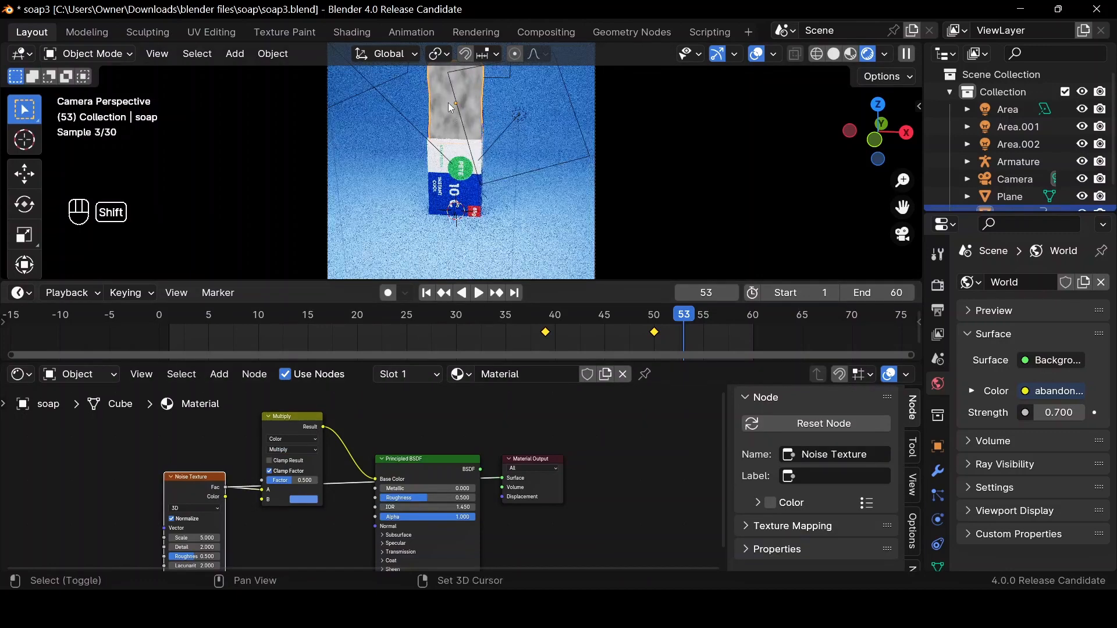
pyautogui.press('g')
pyautogui.click(242, 438)
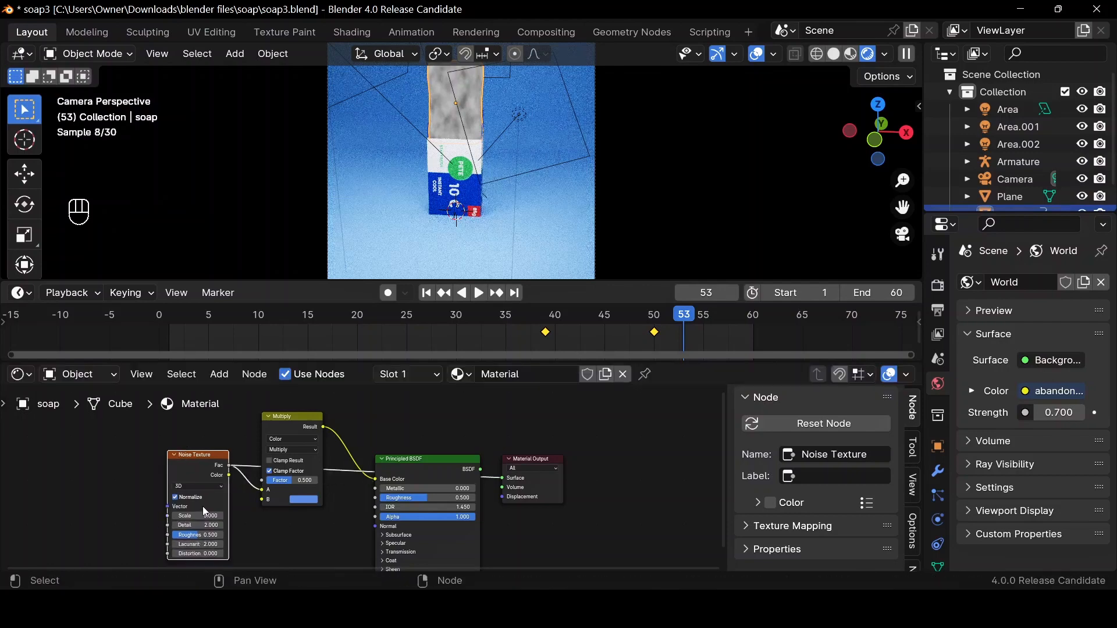
pyautogui.click(206, 515)
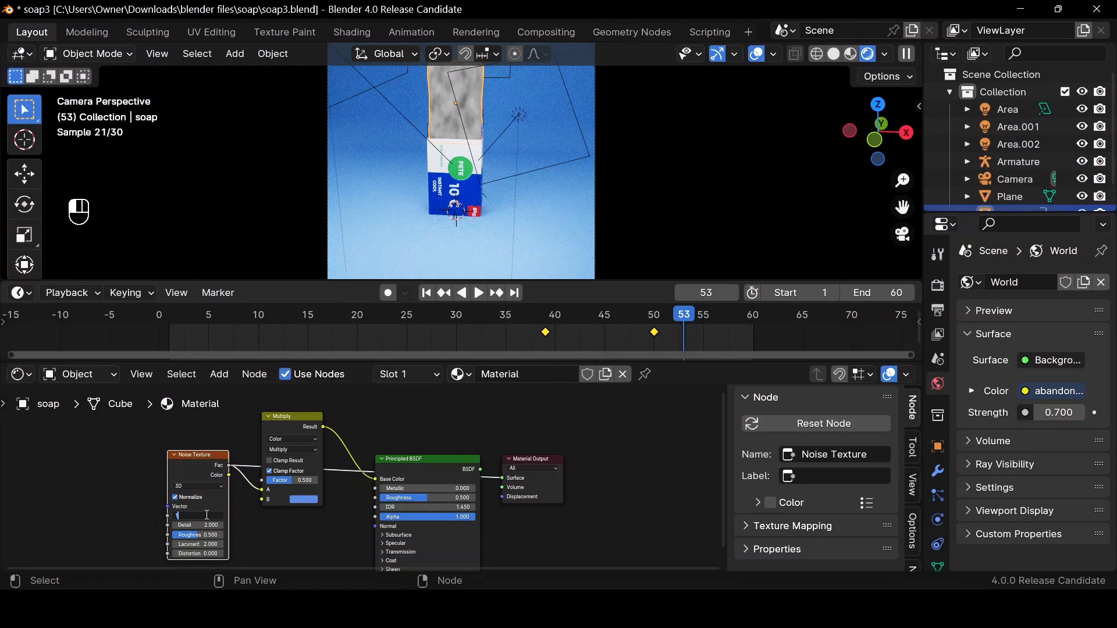
pyautogui.write('500')
pyautogui.press('Return')
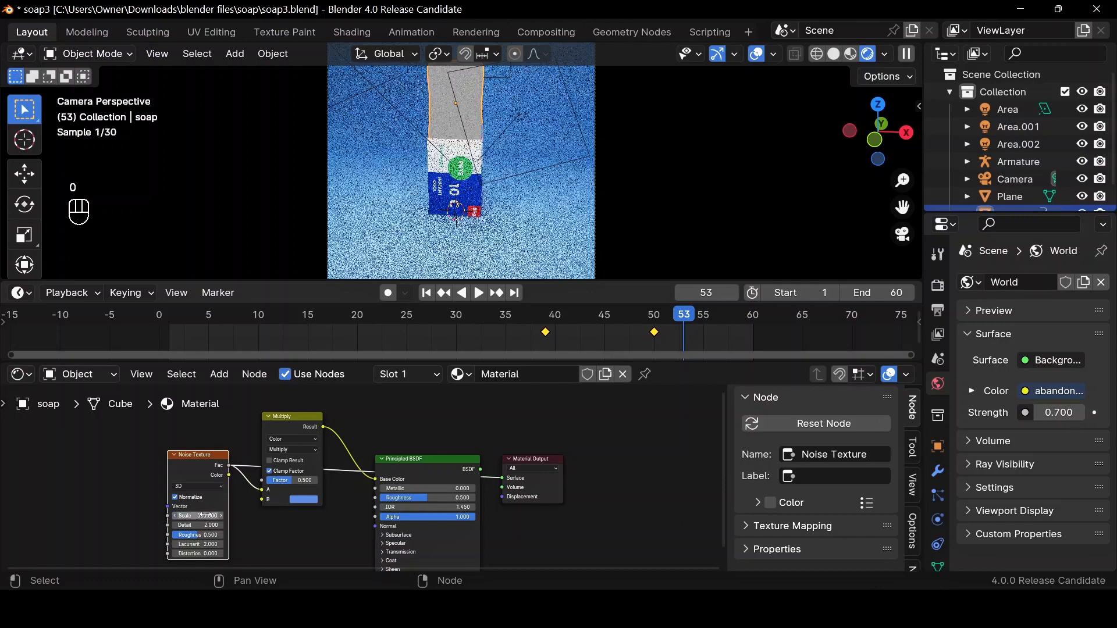
pyautogui.click(440, 468)
pyautogui.keyDown('ctrl'); pyautogui.keyDown('shift'); pyautogui.click(442, 466); pyautogui.keyUp('shift'); pyautogui.keyUp('ctrl')
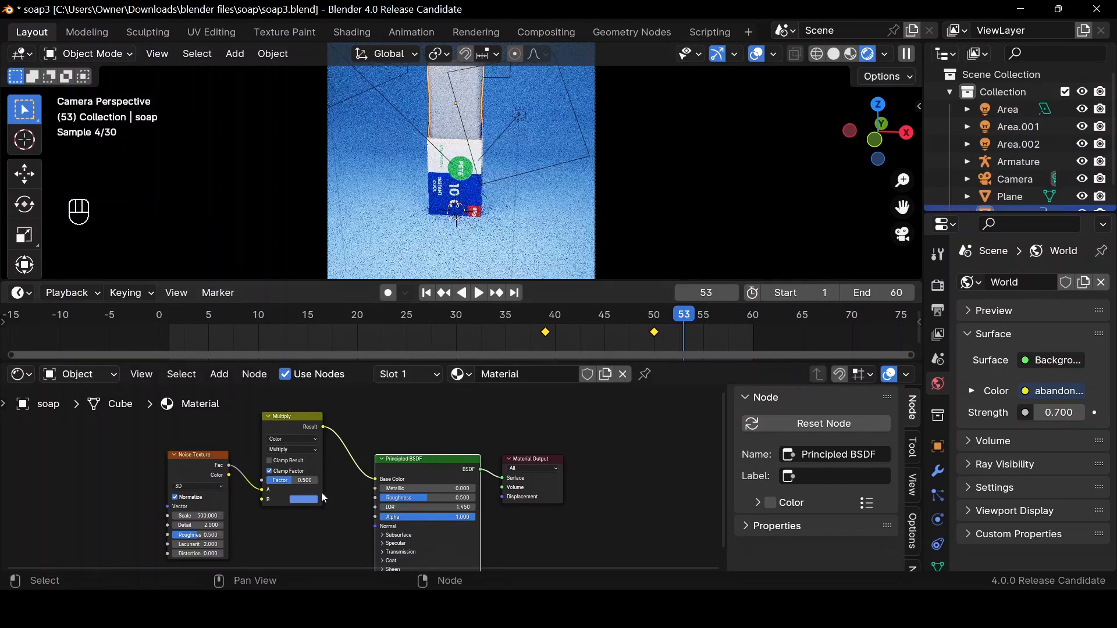
# Set the Multiply node's factor to 0.730 and brighten its B color to light blue, checking the soap with the viewport overlays hidden
pyautogui.moveTo(293, 480); pyautogui.dragTo(304, 480)
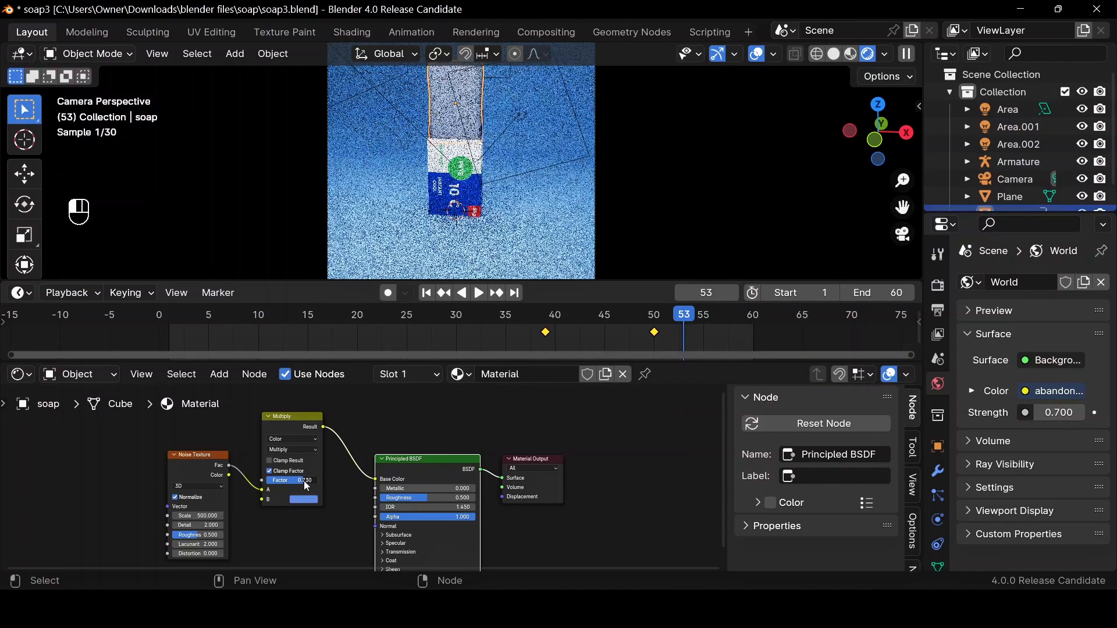
pyautogui.click(305, 501)
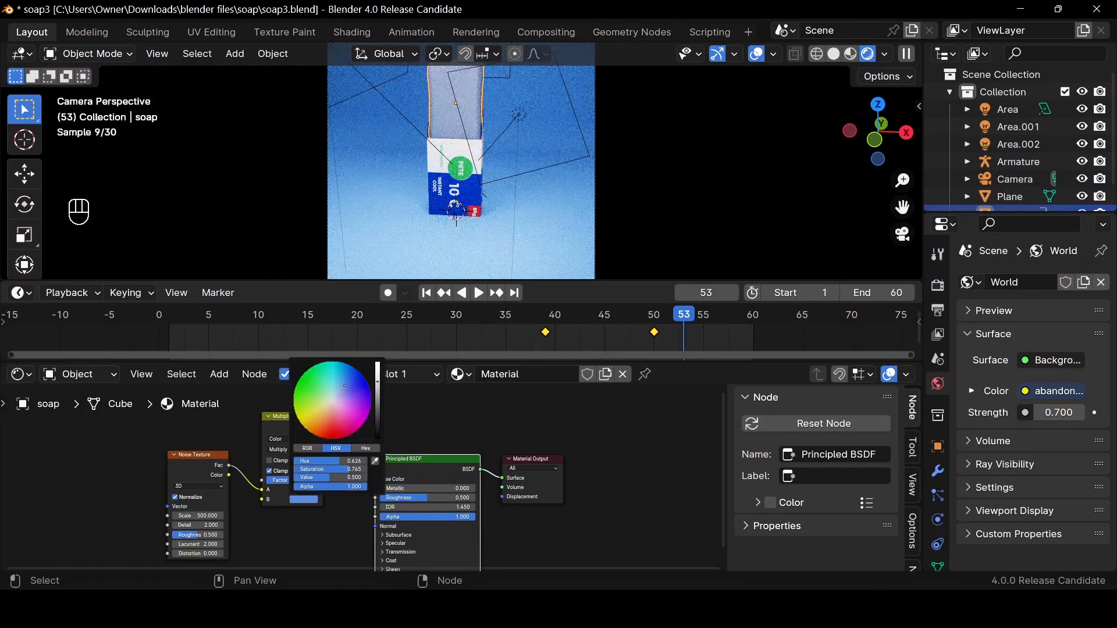
pyautogui.click(379, 373)
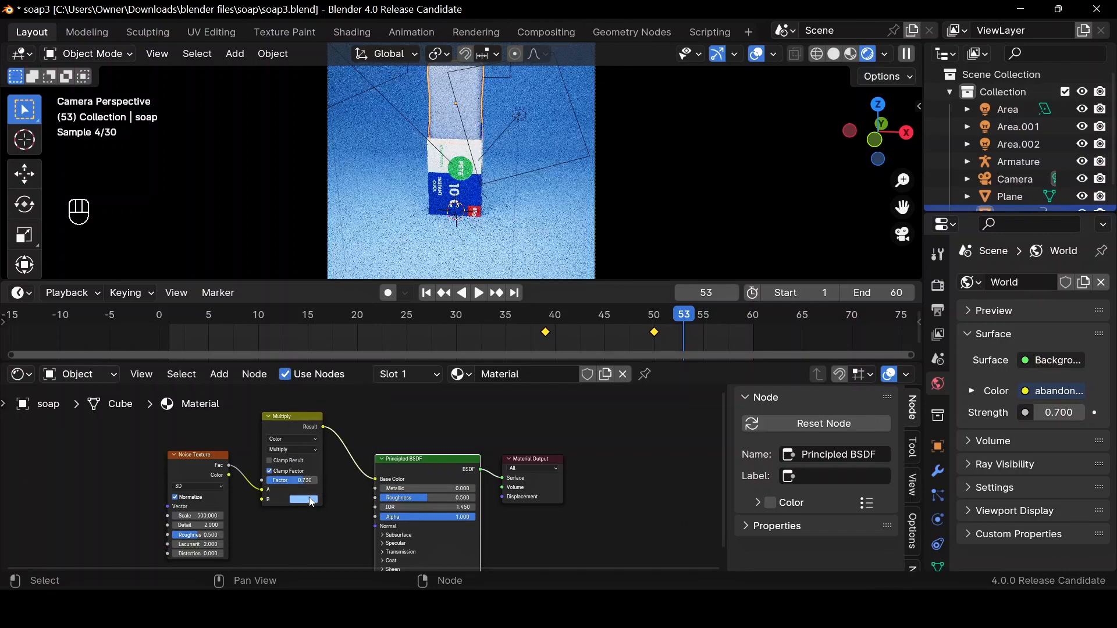
pyautogui.click(757, 56)
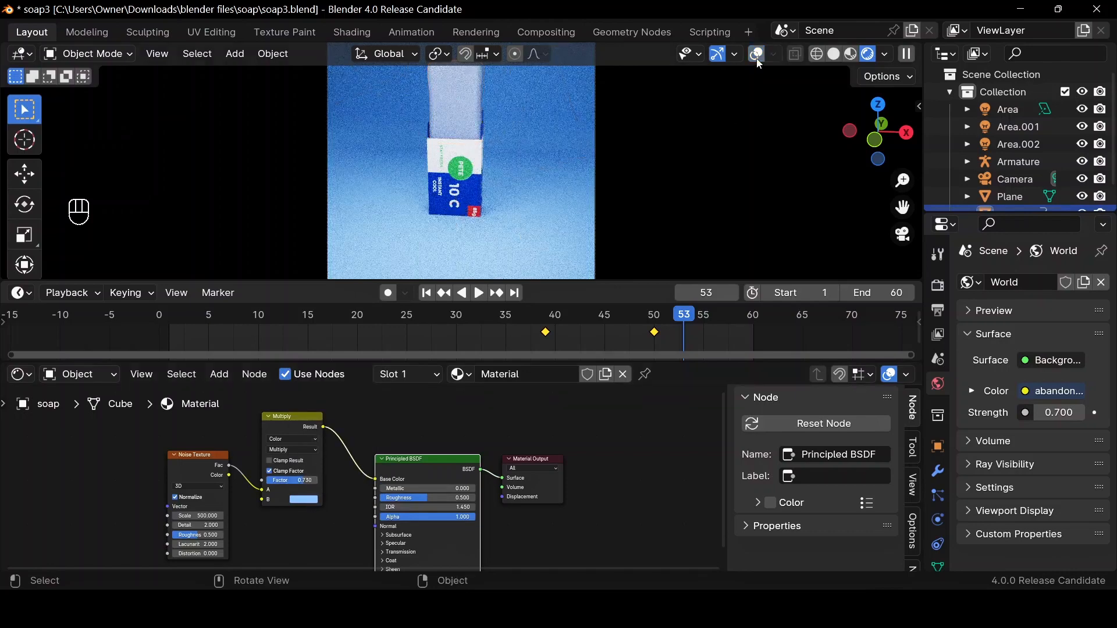
pyautogui.click(758, 57)
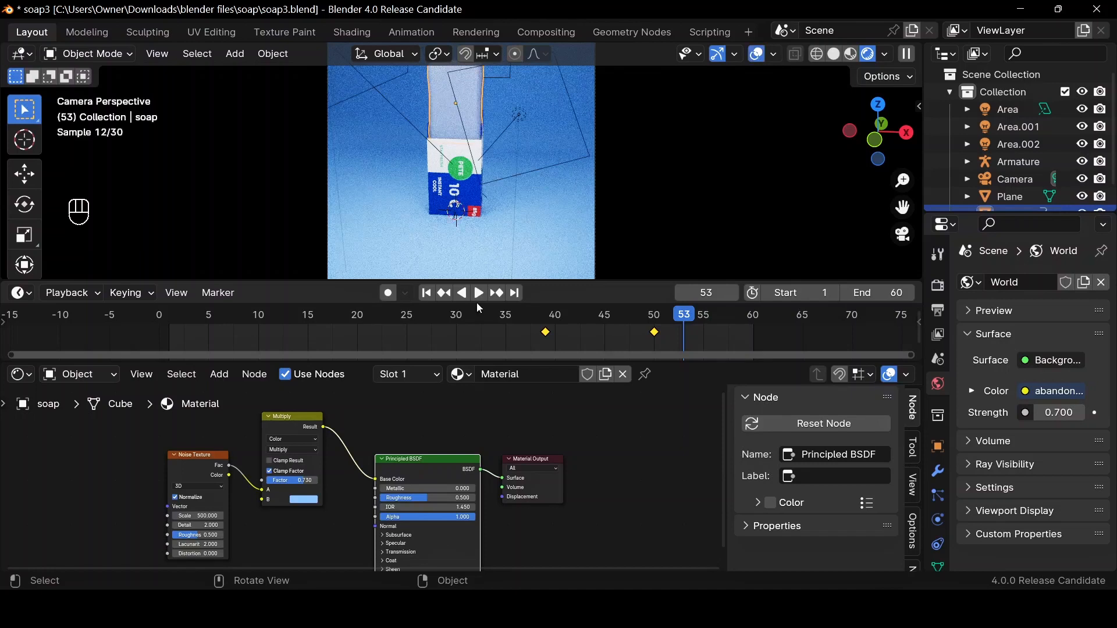
# Shift the Noise Texture node slightly away from the Multiply node and set the Principled BSDF's roughness to 0.423
pyautogui.moveTo(182, 478); pyautogui.dragTo(170, 472)
pyautogui.moveTo(430, 497); pyautogui.dragTo(424, 498)
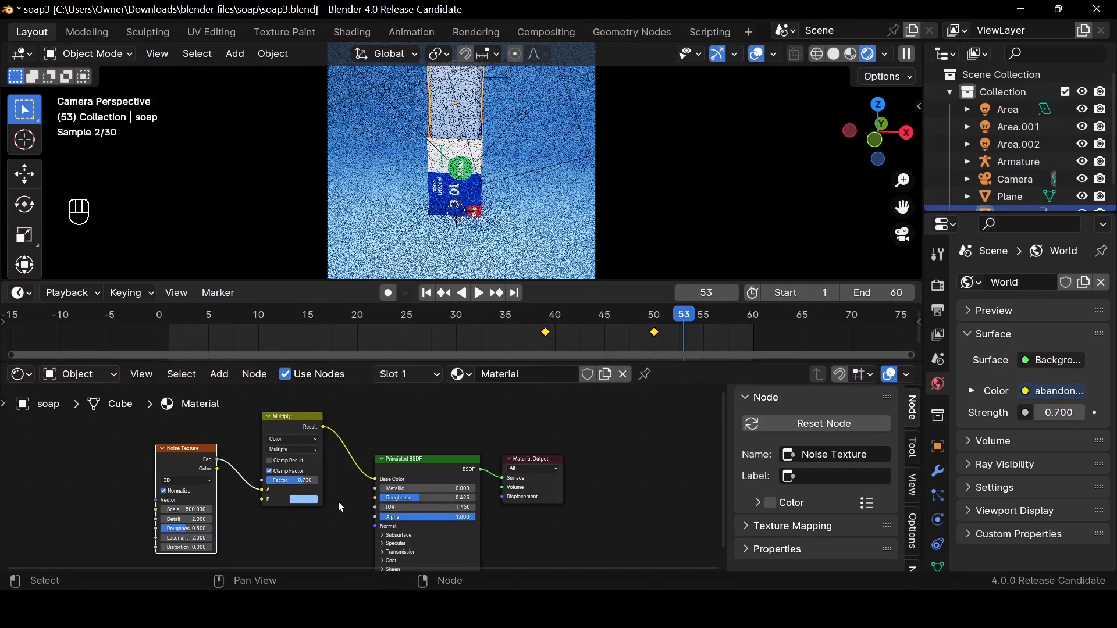
pyautogui.scroll(-2, 341, 504)
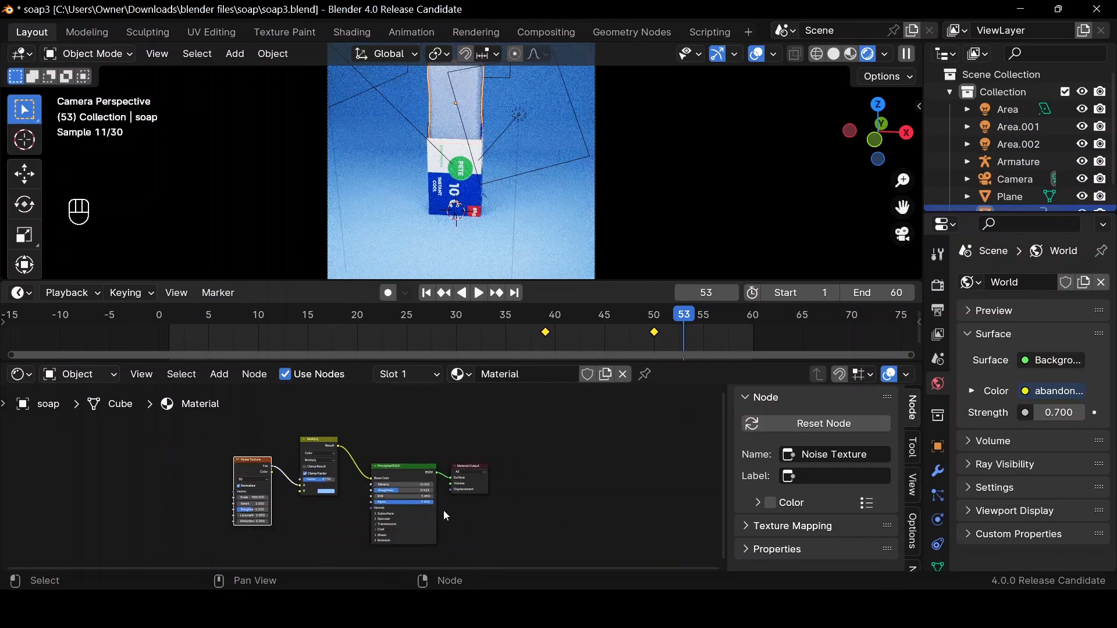
pyautogui.scroll(3, 324, 492)
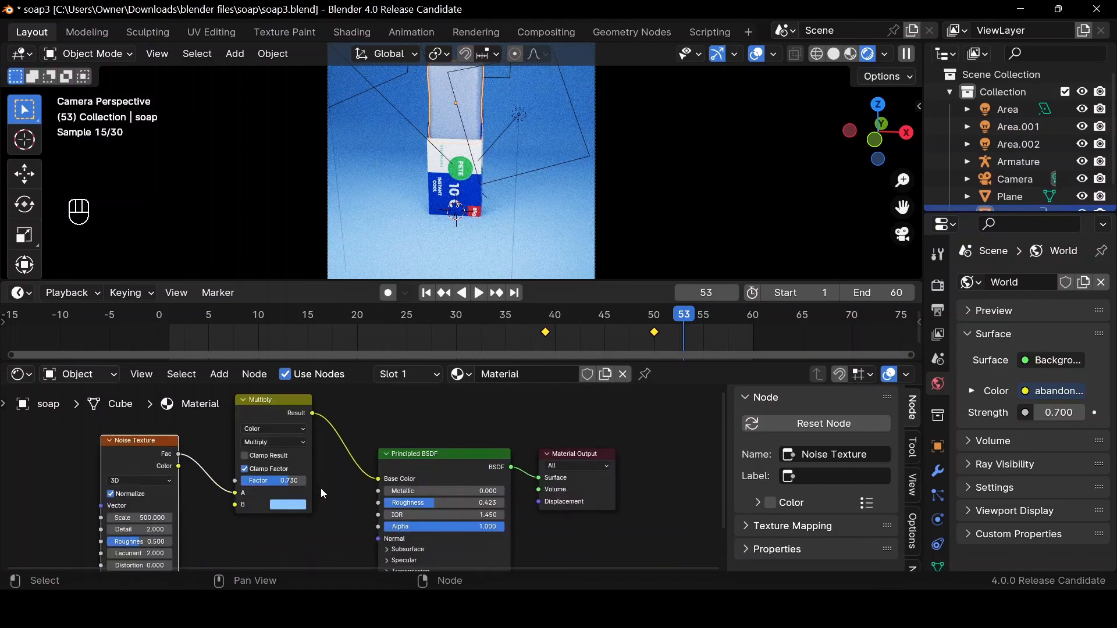
# Add a Bump node below the Multiply node and connect its Normal output to the Principled BSDF's Normal input
pyautogui.moveTo(265, 361); pyautogui.dragTo(266, 310)
pyautogui.scroll(-4, 278, 434)
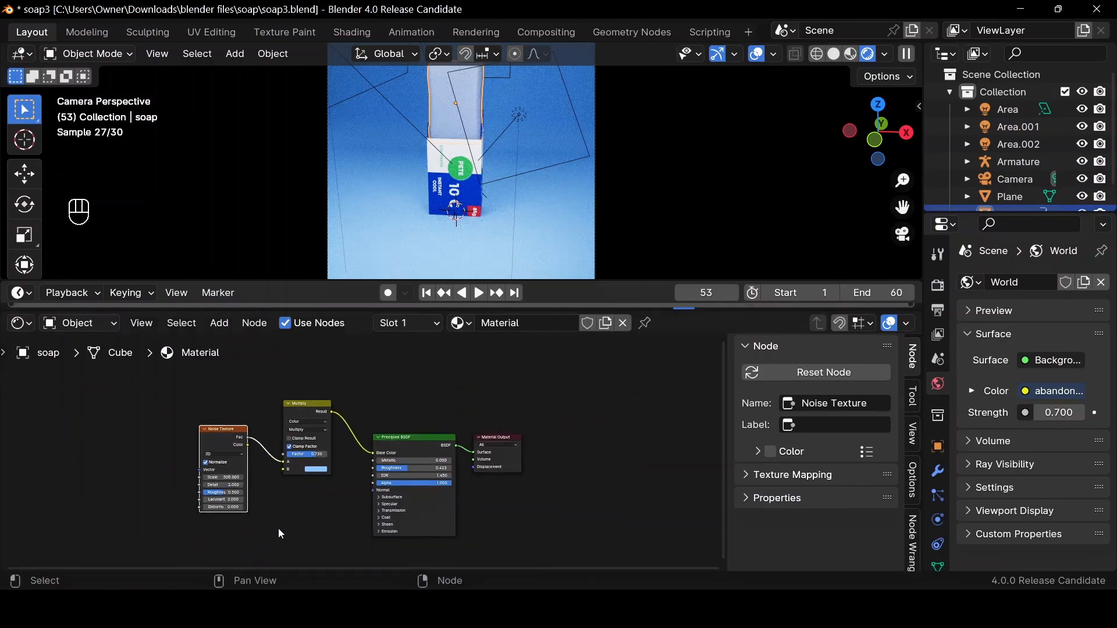
pyautogui.hotkey('shift', 'a')
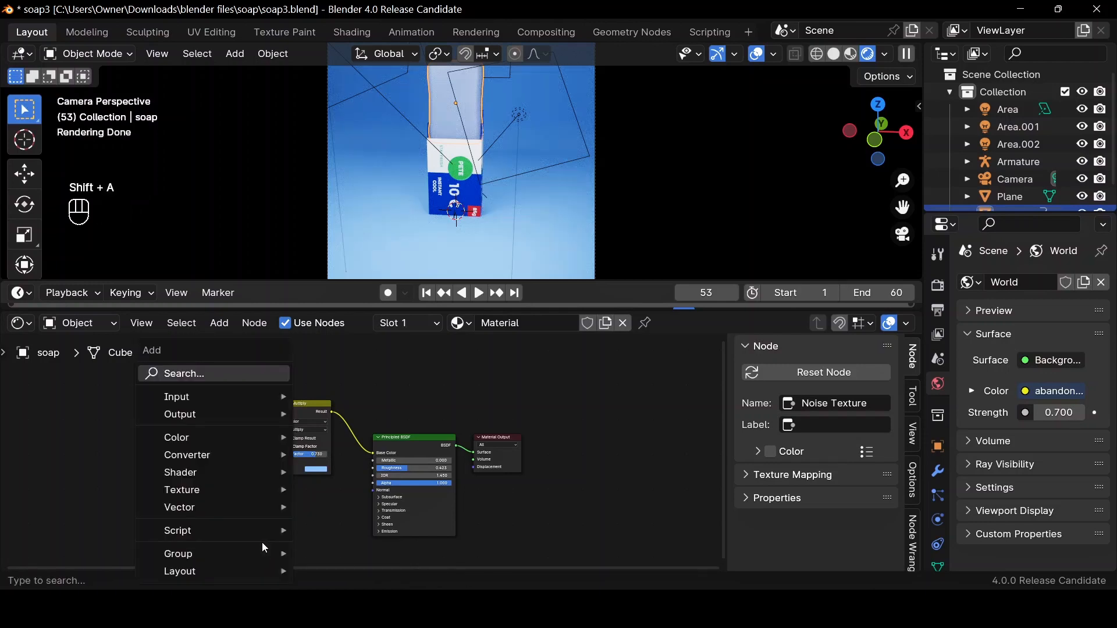
pyautogui.write('bump')
pyautogui.press('Return')
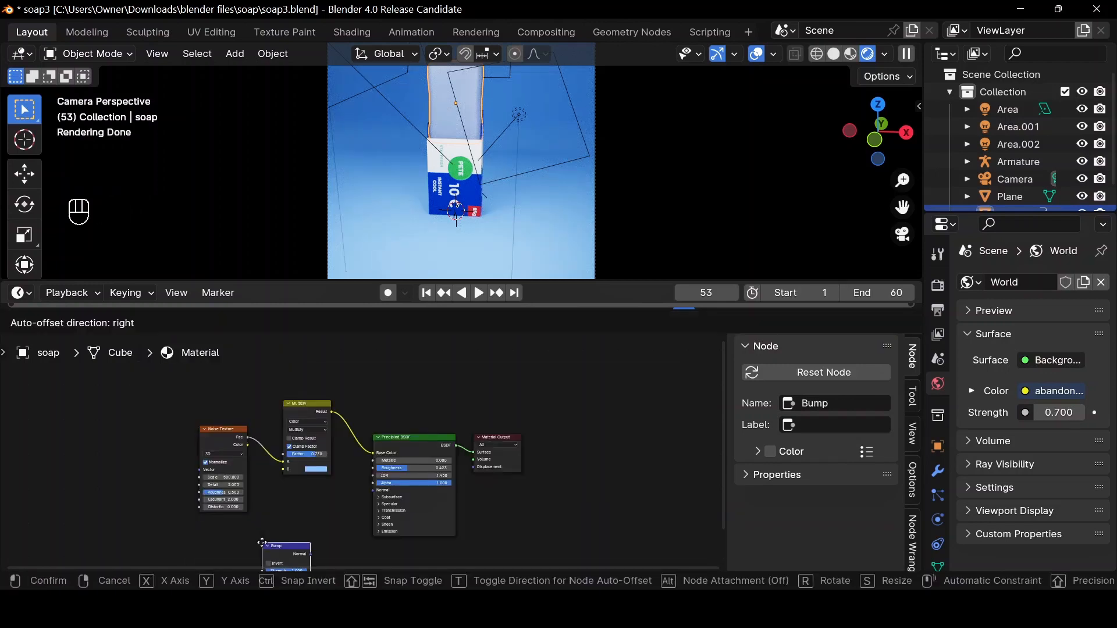
pyautogui.click(270, 507)
pyautogui.scroll(2, 338, 510)
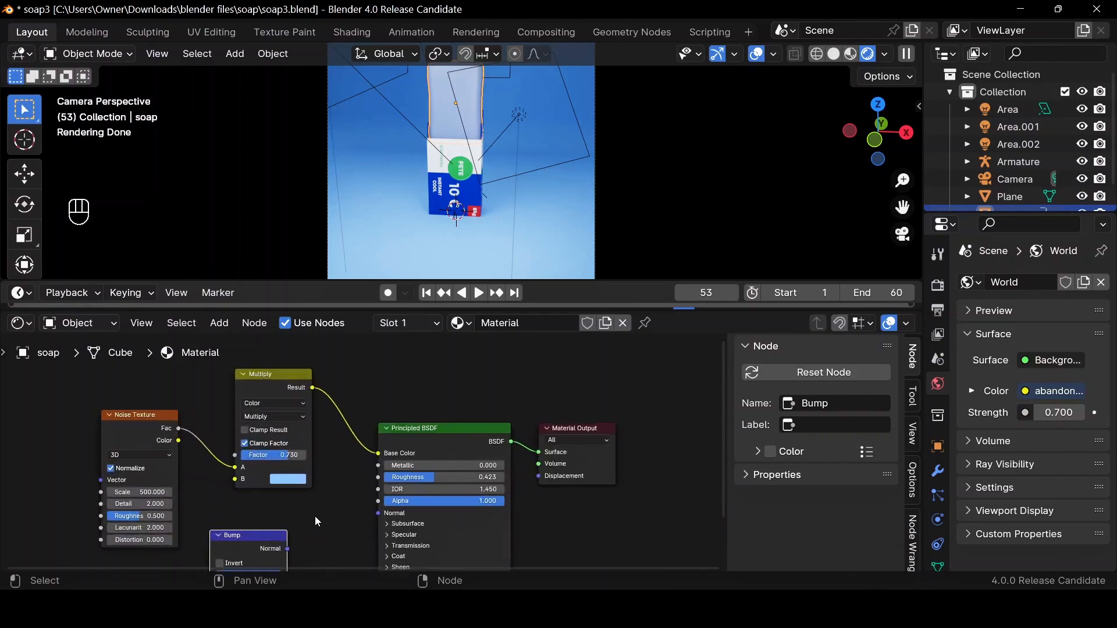
pyautogui.moveTo(287, 548); pyautogui.dragTo(378, 513)
pyautogui.press('g')
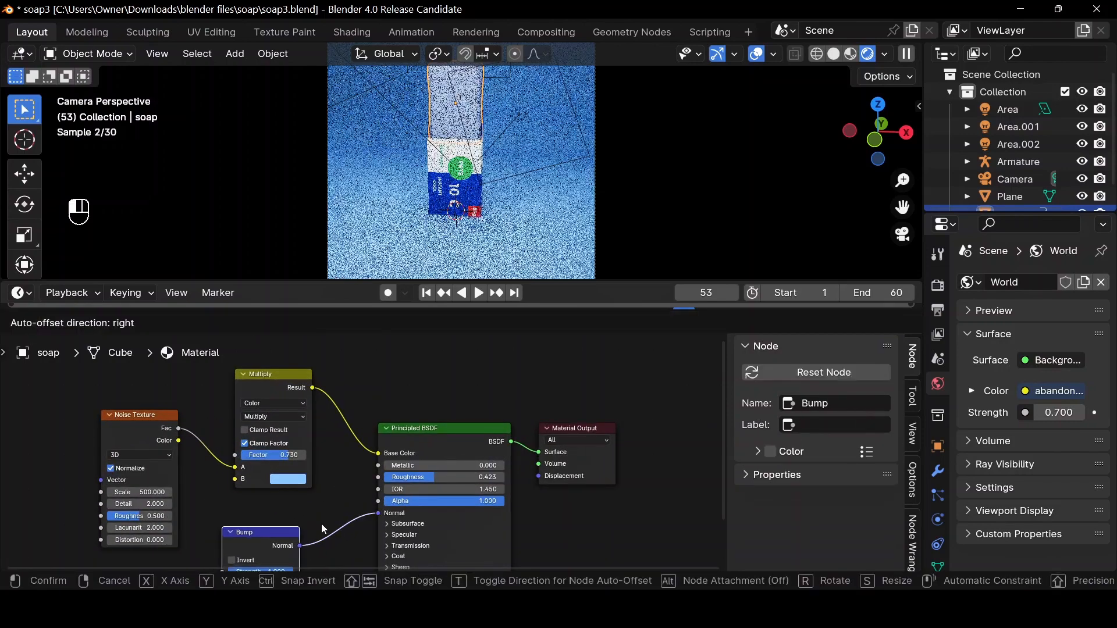
pyautogui.click(314, 525)
pyautogui.scroll(-2, 313, 525)
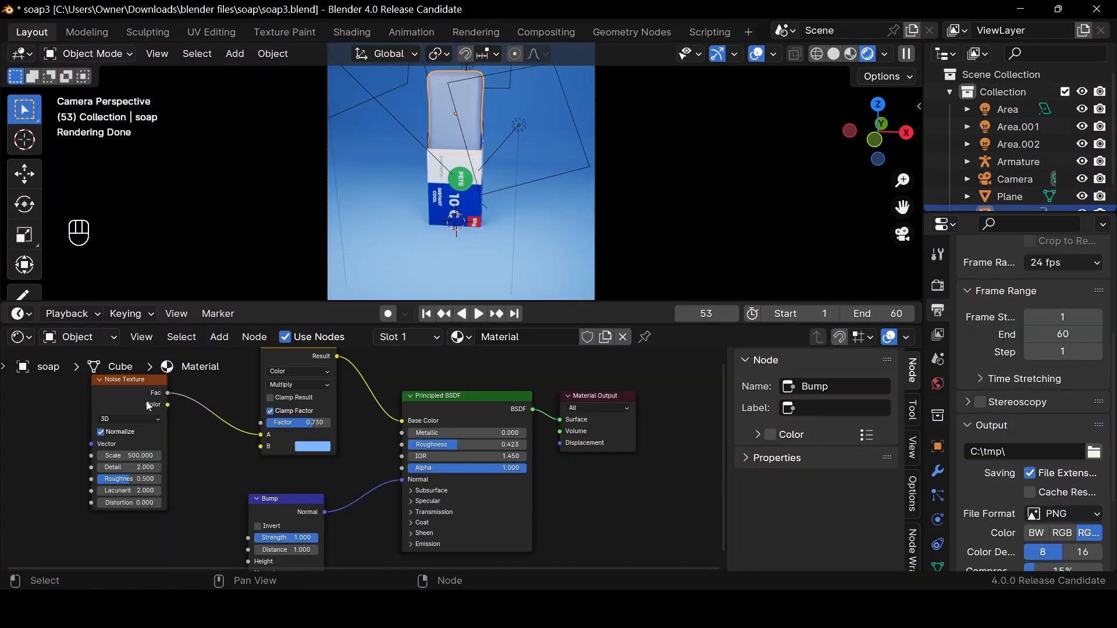
# Connect the Noise Texture's Fac output to the Bump node's Strength input, and hide the node editor's sidebar
pyautogui.click(150, 406)
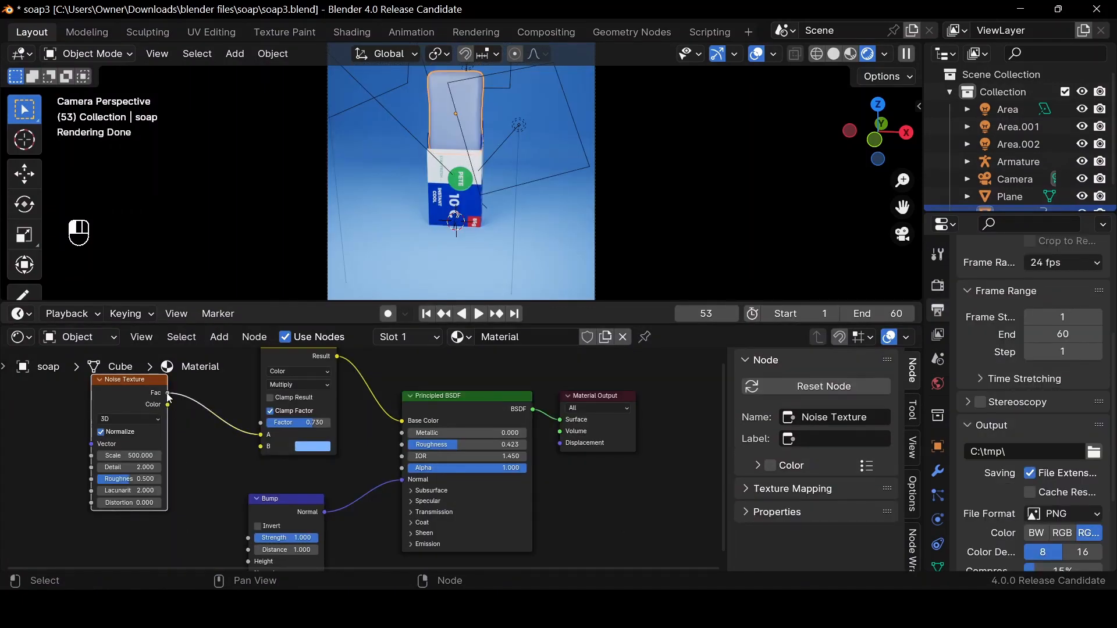
pyautogui.moveTo(168, 395); pyautogui.dragTo(174, 399)
pyautogui.moveTo(205, 459); pyautogui.dragTo(250, 516)
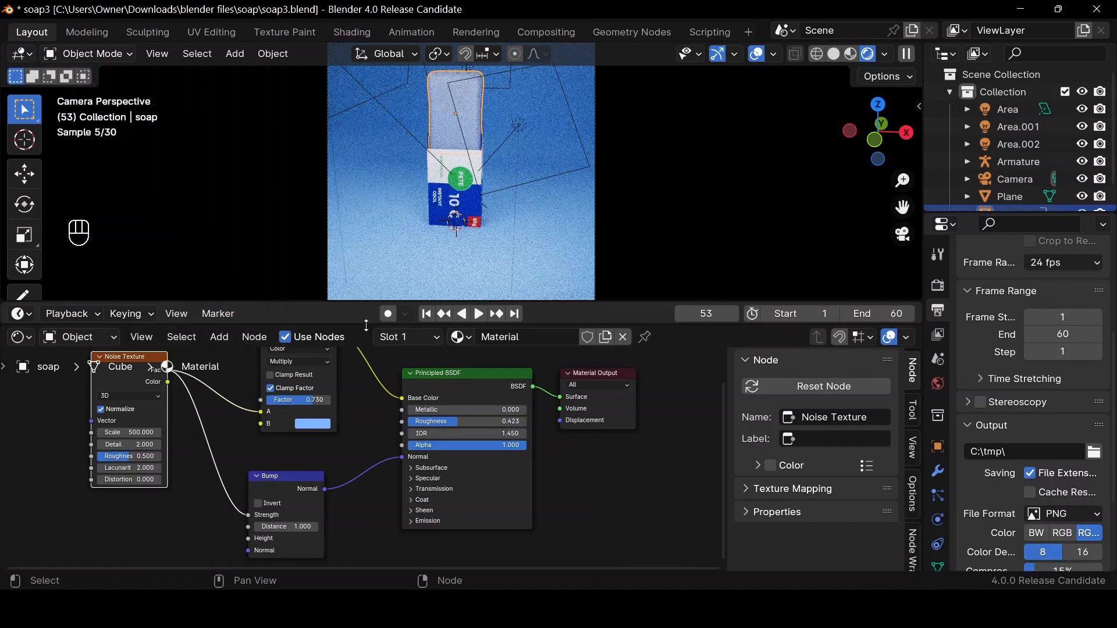
pyautogui.moveTo(366, 337); pyautogui.dragTo(371, 399)
pyautogui.moveTo(379, 456); pyautogui.dragTo(519, 493)
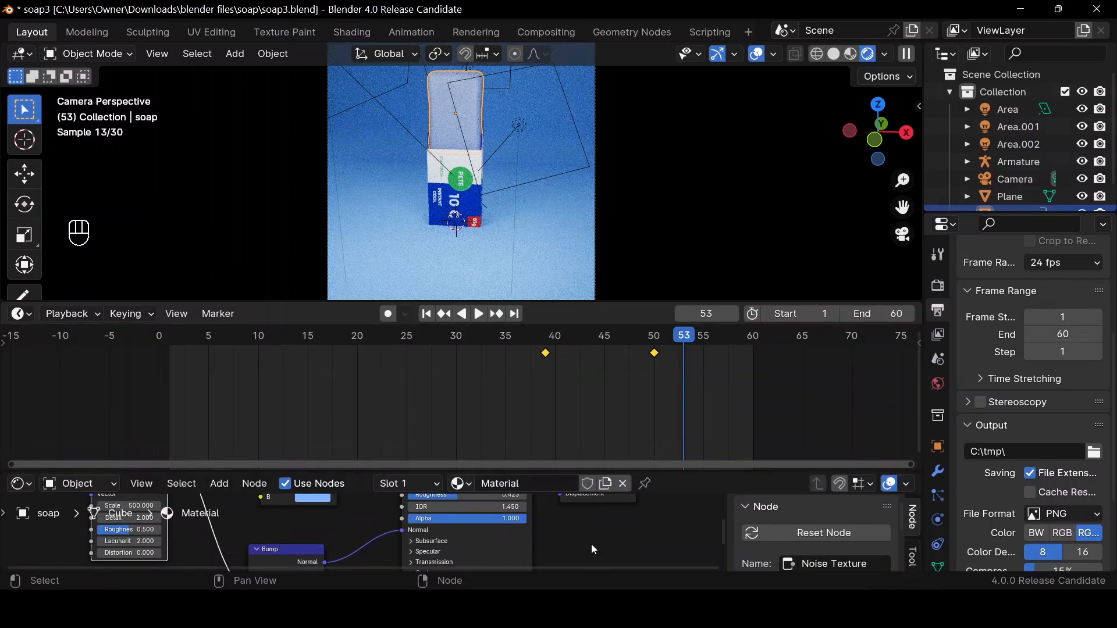
pyautogui.press('n')
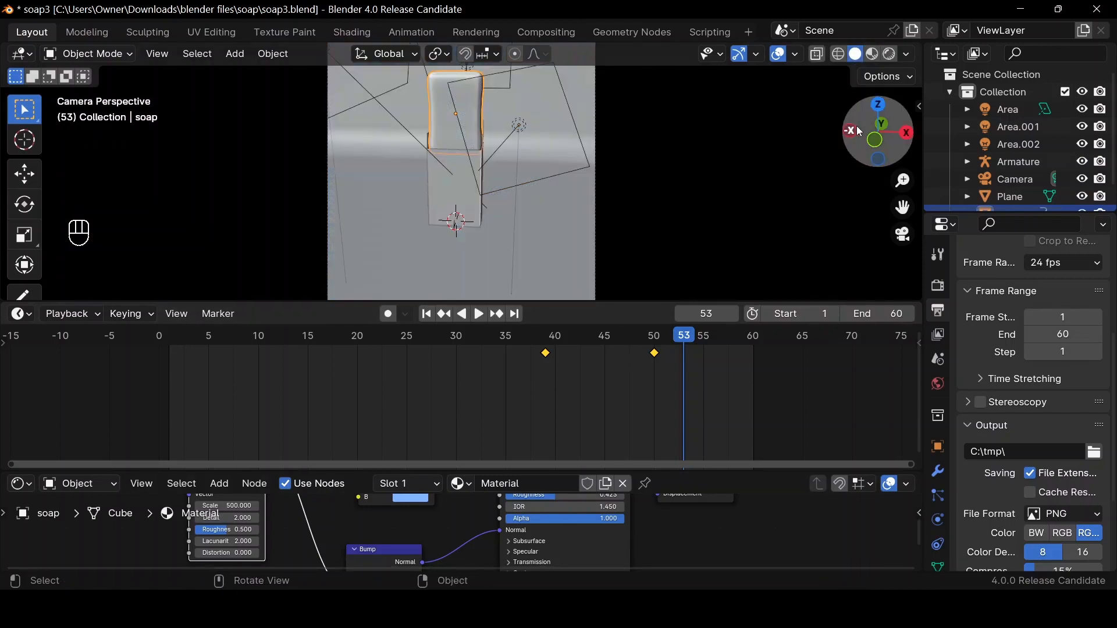
# Lower the backdrop plane about 0.04 m along Z beneath the box, and return to the rendered camera view
pyautogui.moveTo(857, 131); pyautogui.dragTo(867, 109)
pyautogui.scroll(-5, 623, 166)
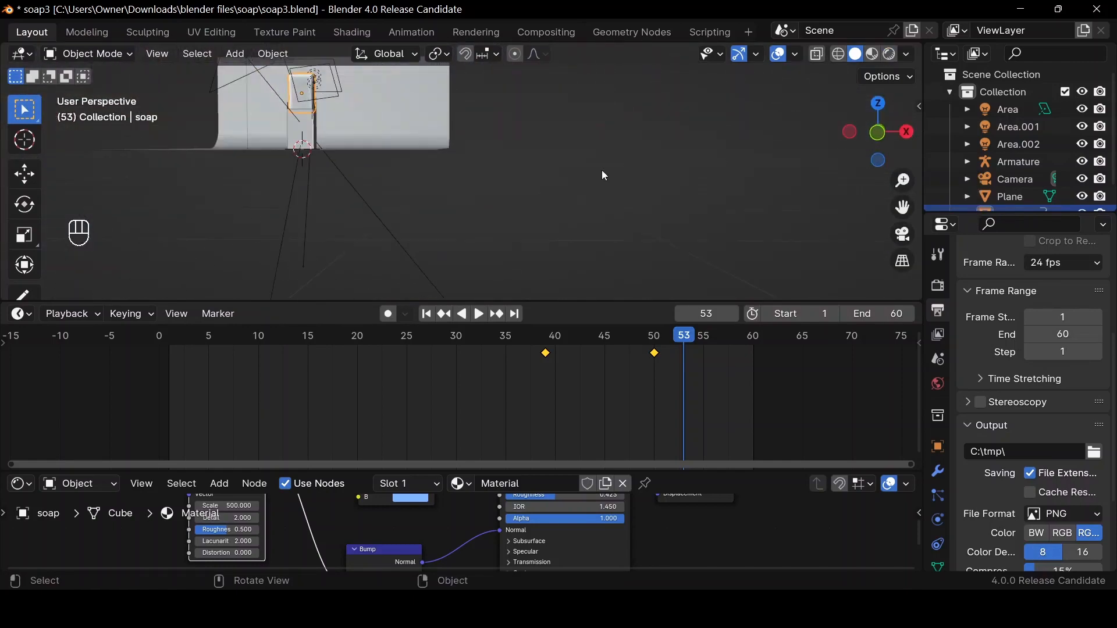
pyautogui.moveTo(882, 149); pyautogui.dragTo(905, 70)
pyautogui.scroll(3, 370, 186)
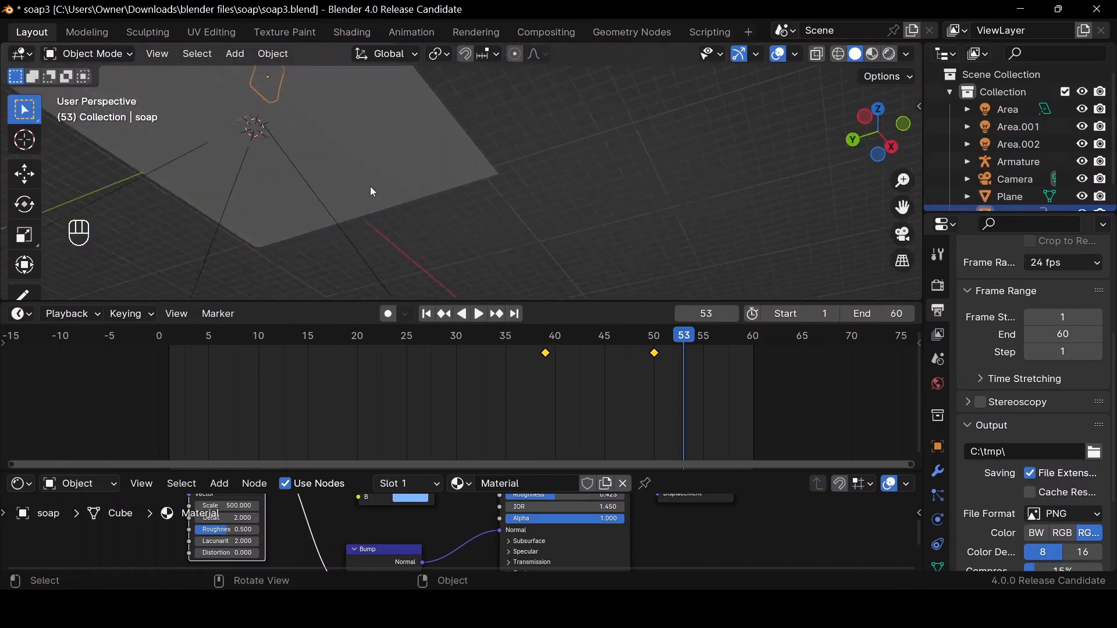
pyautogui.scroll(-1, 169, 139)
pyautogui.click(188, 116)
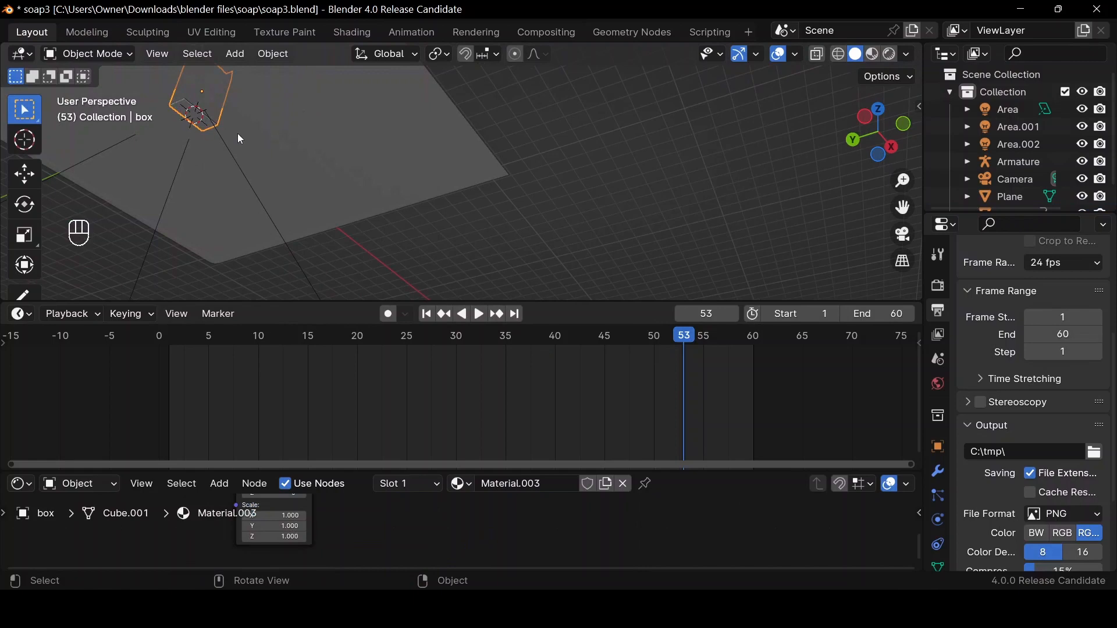
pyautogui.scroll(-2, 256, 141)
pyautogui.click(253, 145)
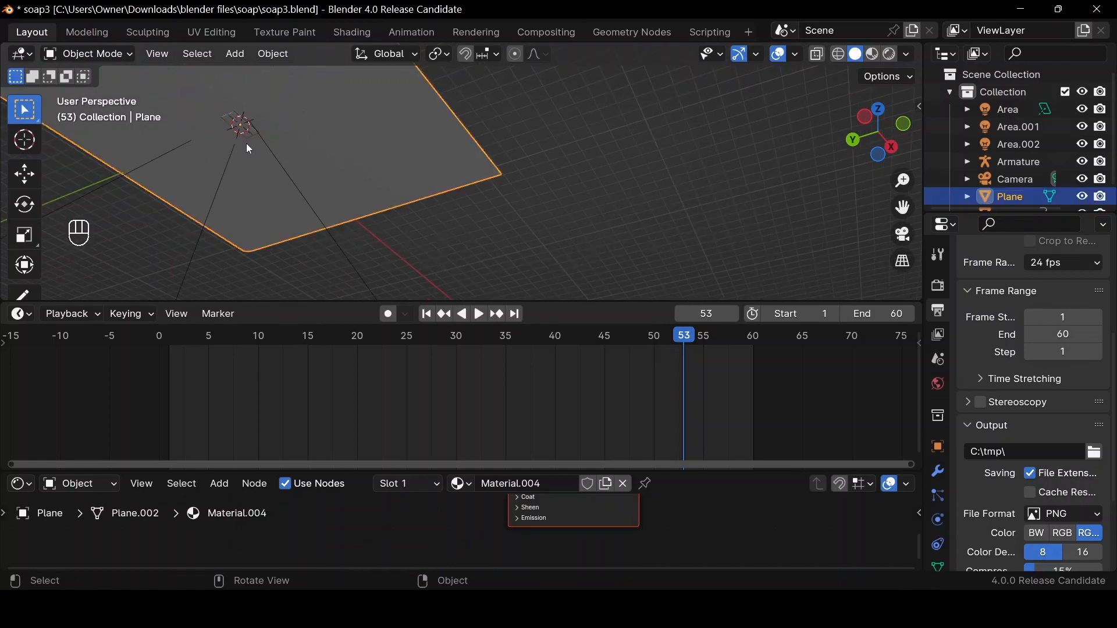
pyautogui.press('KP_Decimal')
pyautogui.scroll(5, 508, 202)
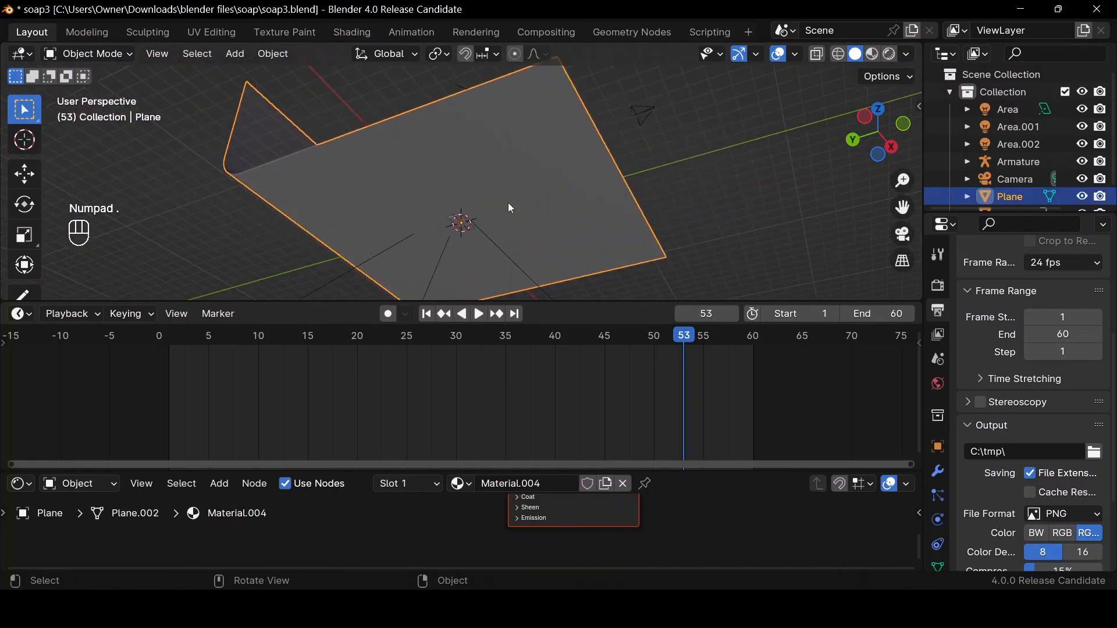
pyautogui.press('g')
pyautogui.press('z')
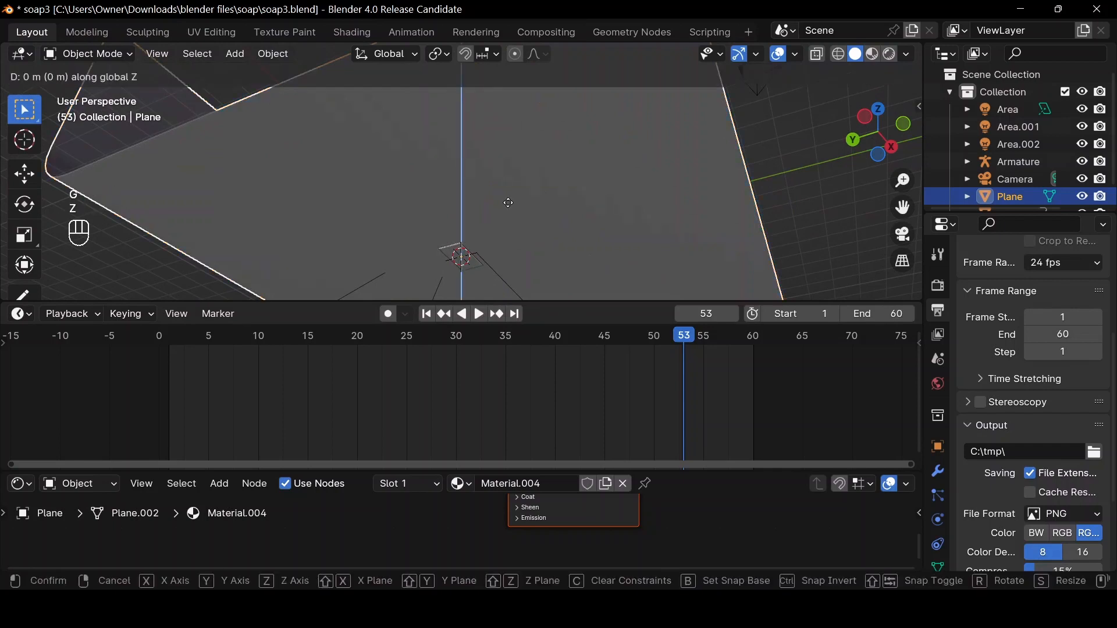
pyautogui.press('shift')
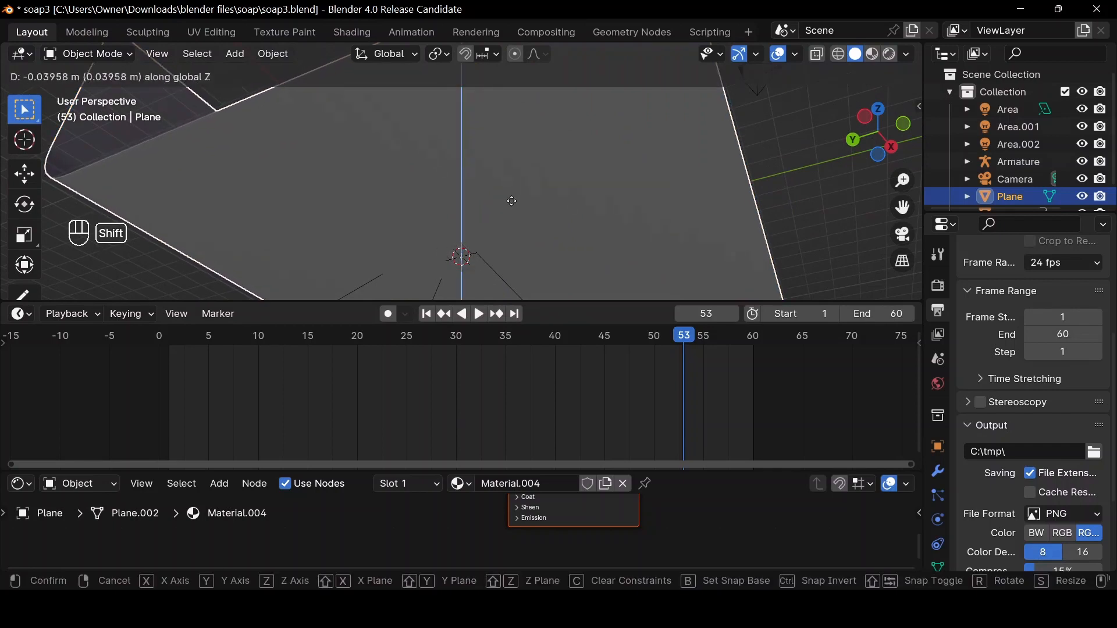
pyautogui.click(514, 207)
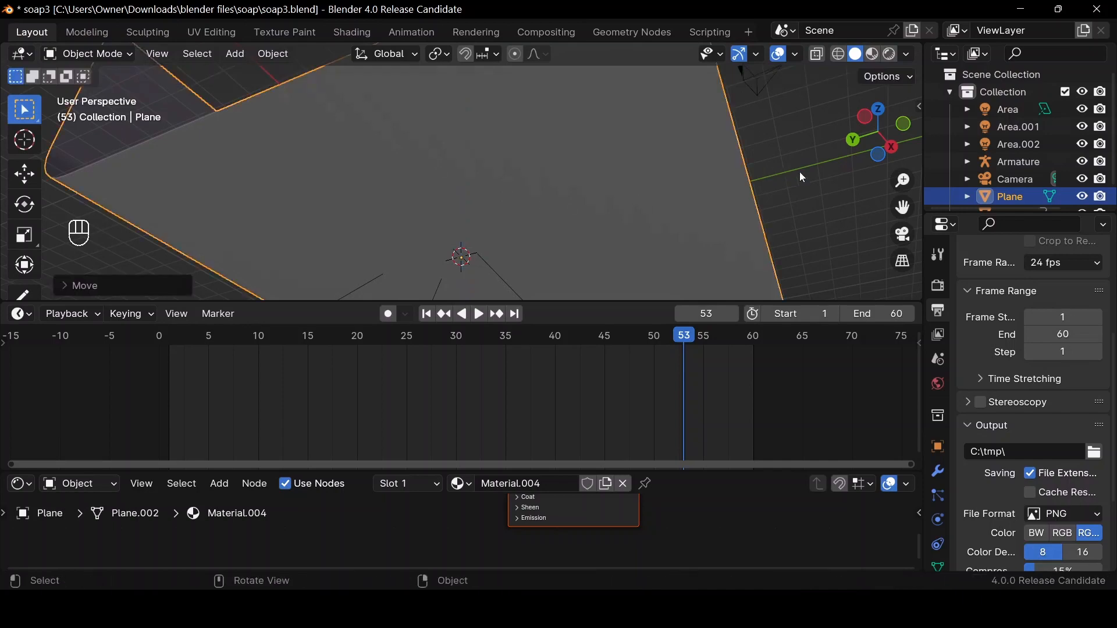
pyautogui.click(903, 235)
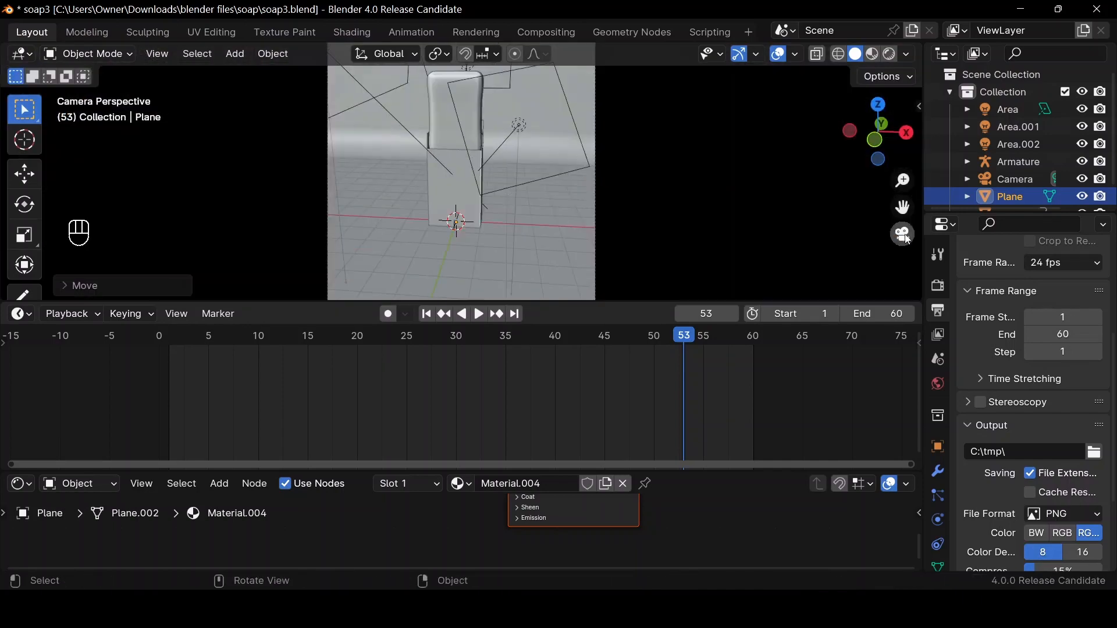
pyautogui.click(890, 55)
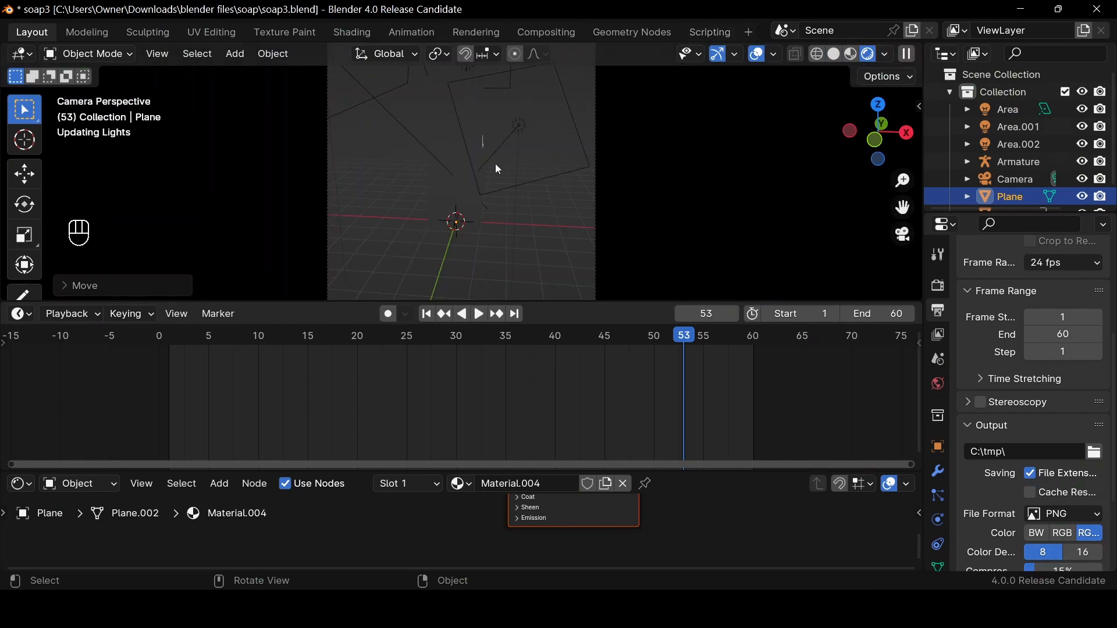
# Review the Cycles render device and the viewport and render sampling settings, including the maximum render samples
pyautogui.click(938, 286)
pyautogui.scroll(-3, 1019, 319)
pyautogui.scroll(10, 1019, 318)
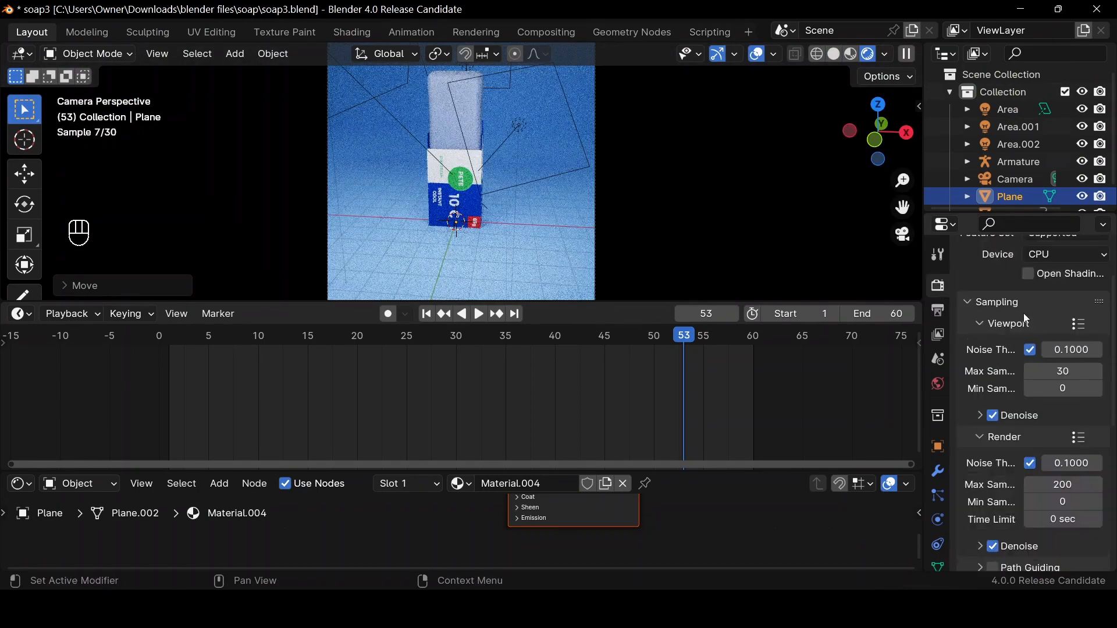
pyautogui.scroll(-7, 1070, 325)
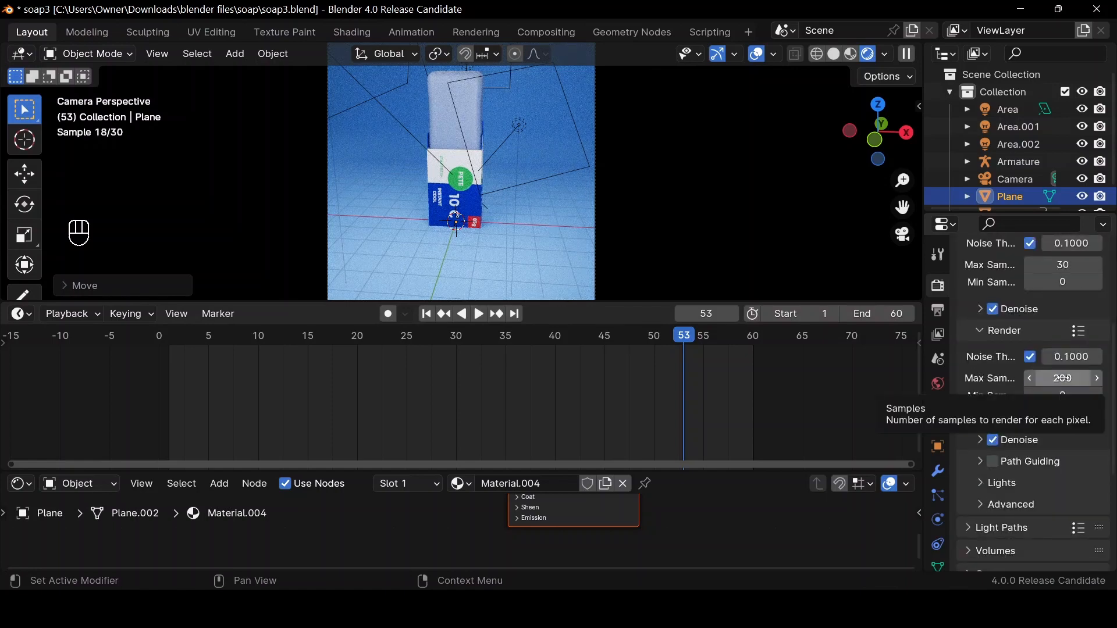
pyautogui.click(1063, 379)
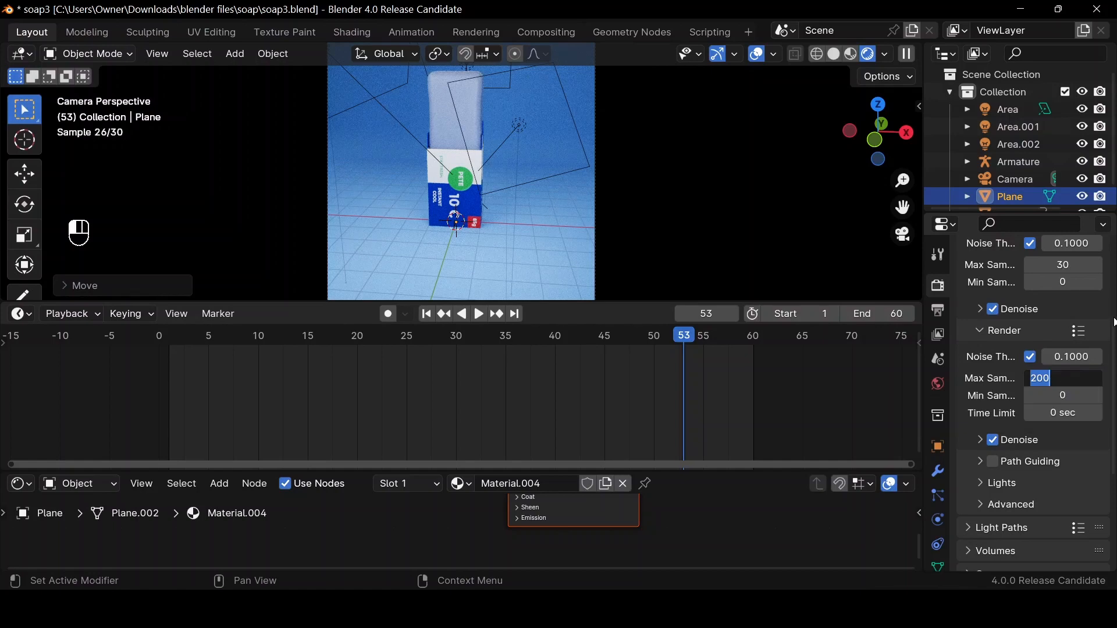
pyautogui.press('Return')
pyautogui.scroll(6, 1095, 326)
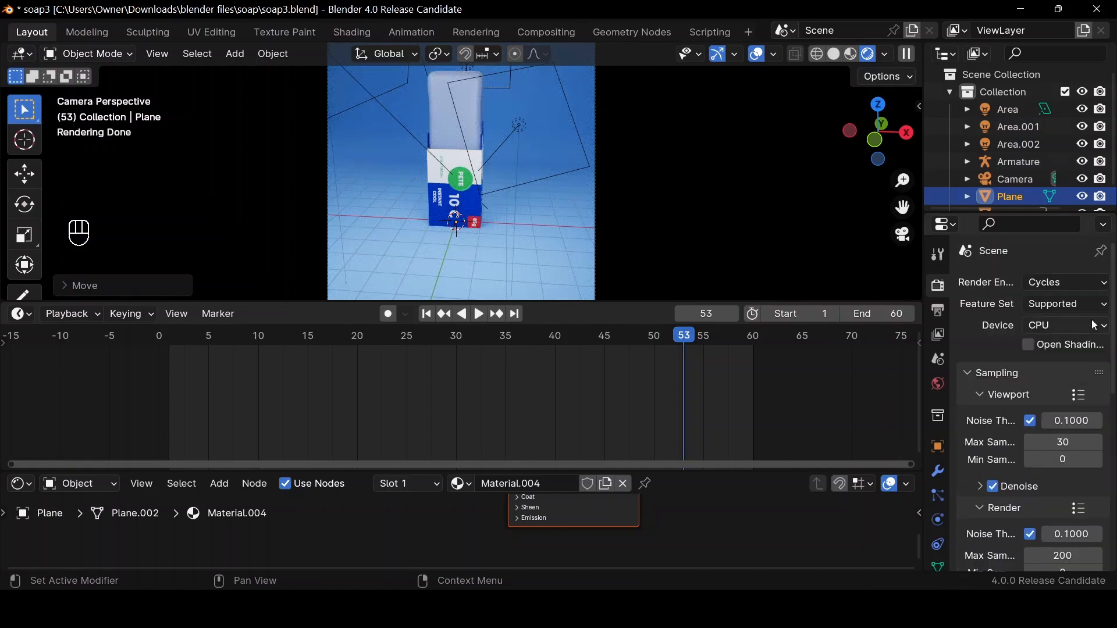
# Examine the scene's Color Management settings, including the view transform, look, exposure and gamma
pyautogui.scroll(-12, 1022, 507)
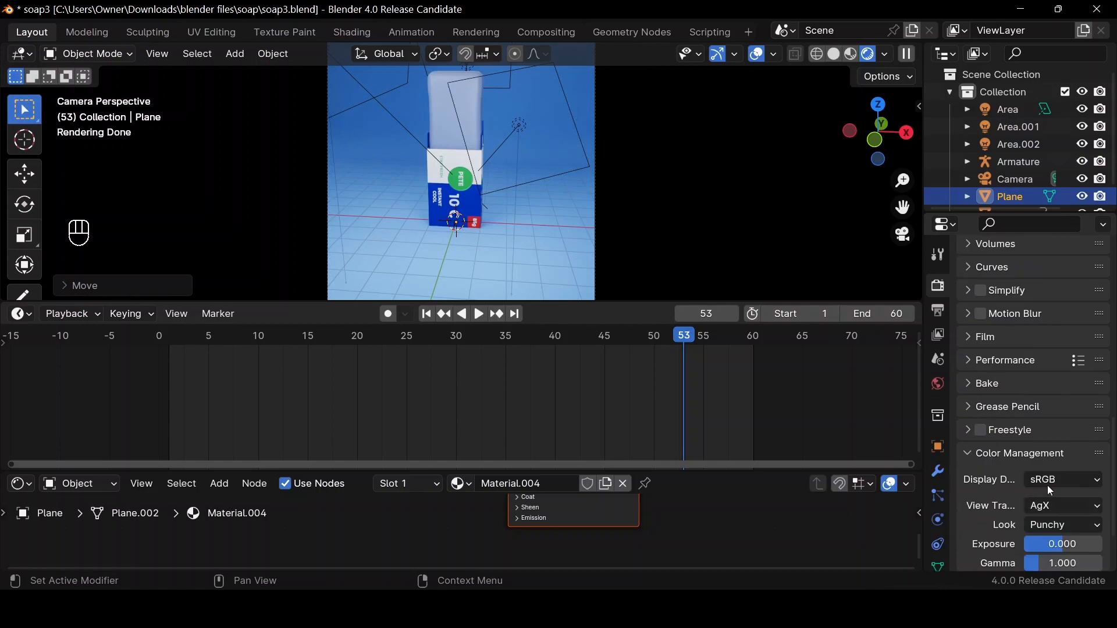
pyautogui.click(1054, 507)
pyautogui.scroll(-2, 1050, 520)
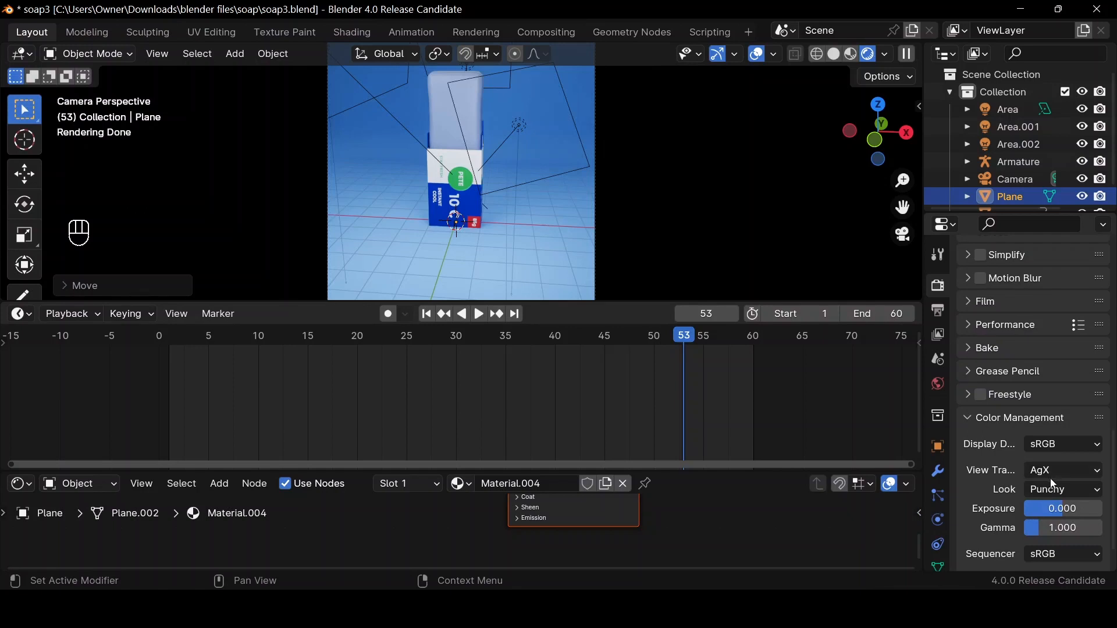
pyautogui.scroll(-2, 1052, 488)
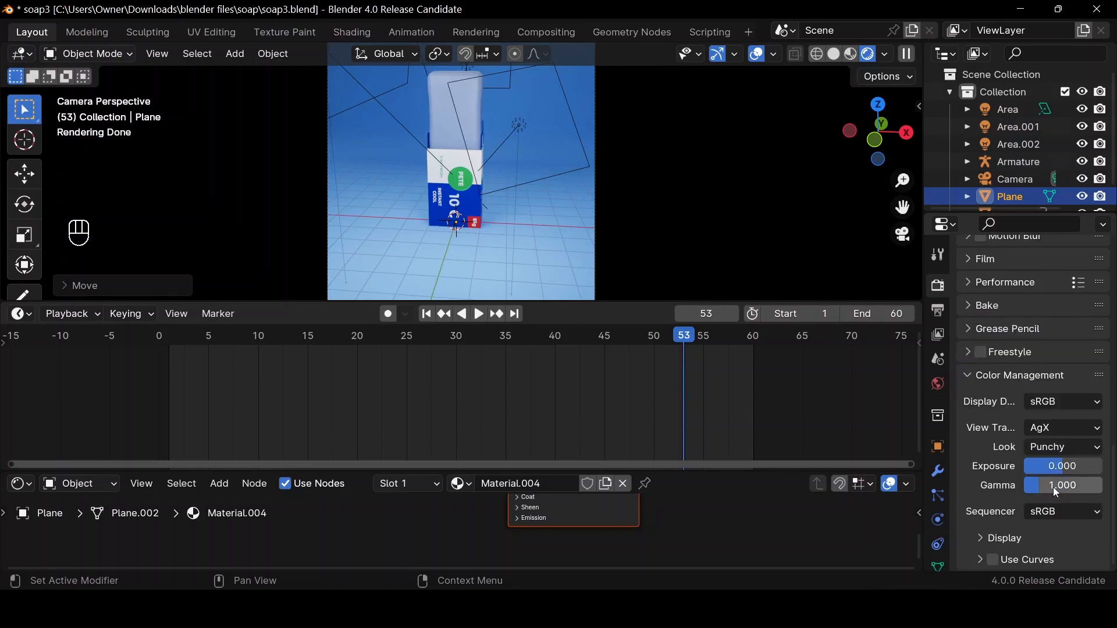
pyautogui.scroll(2, 1058, 494)
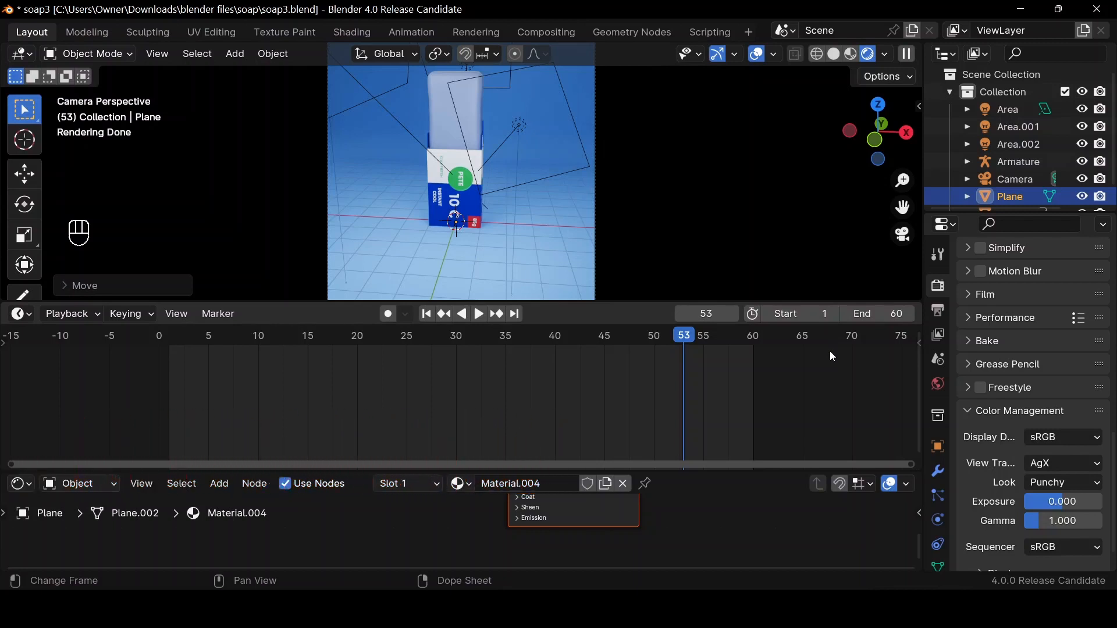
# Review the output settings, including the output path, available file formats and frame range
pyautogui.click(939, 311)
pyautogui.click(1056, 388)
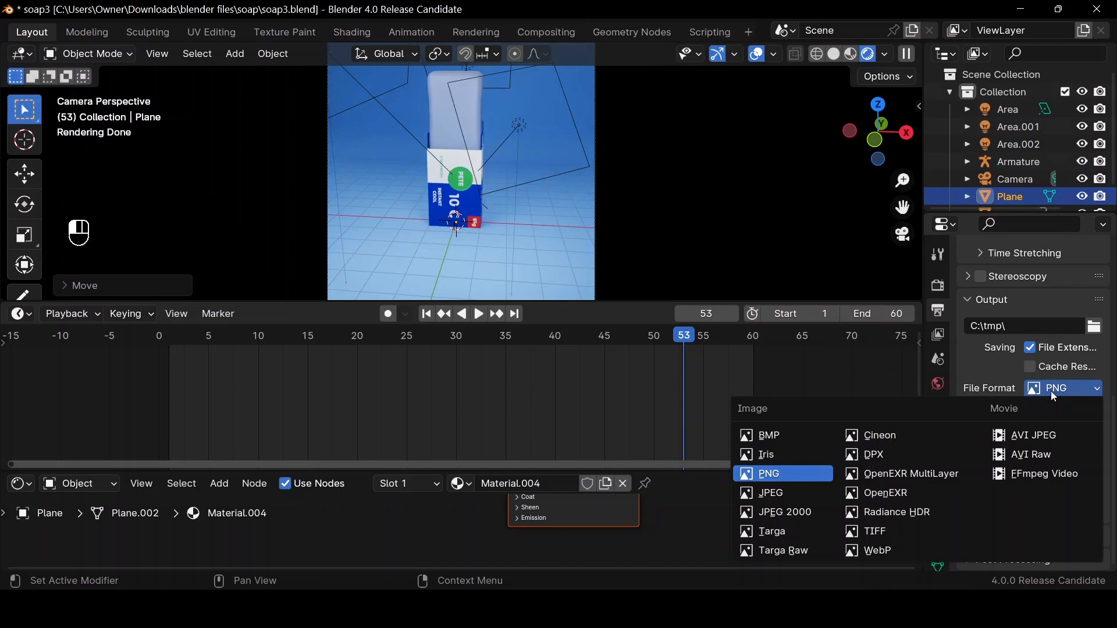
pyautogui.click(1053, 387)
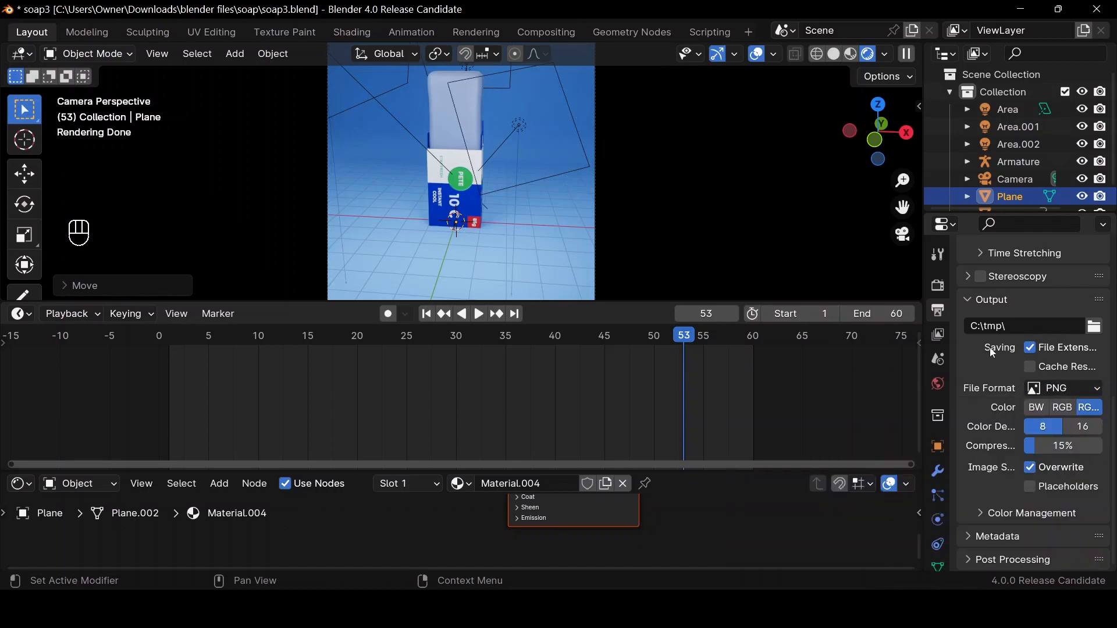
pyautogui.click(1075, 387)
pyautogui.click(1073, 382)
pyautogui.scroll(4, 1074, 372)
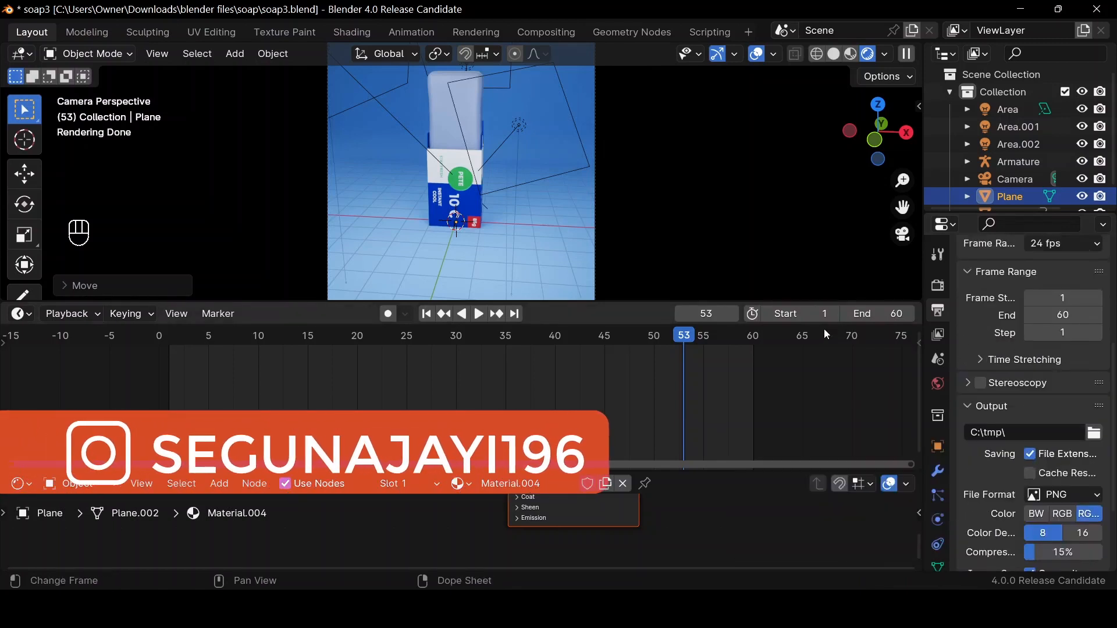